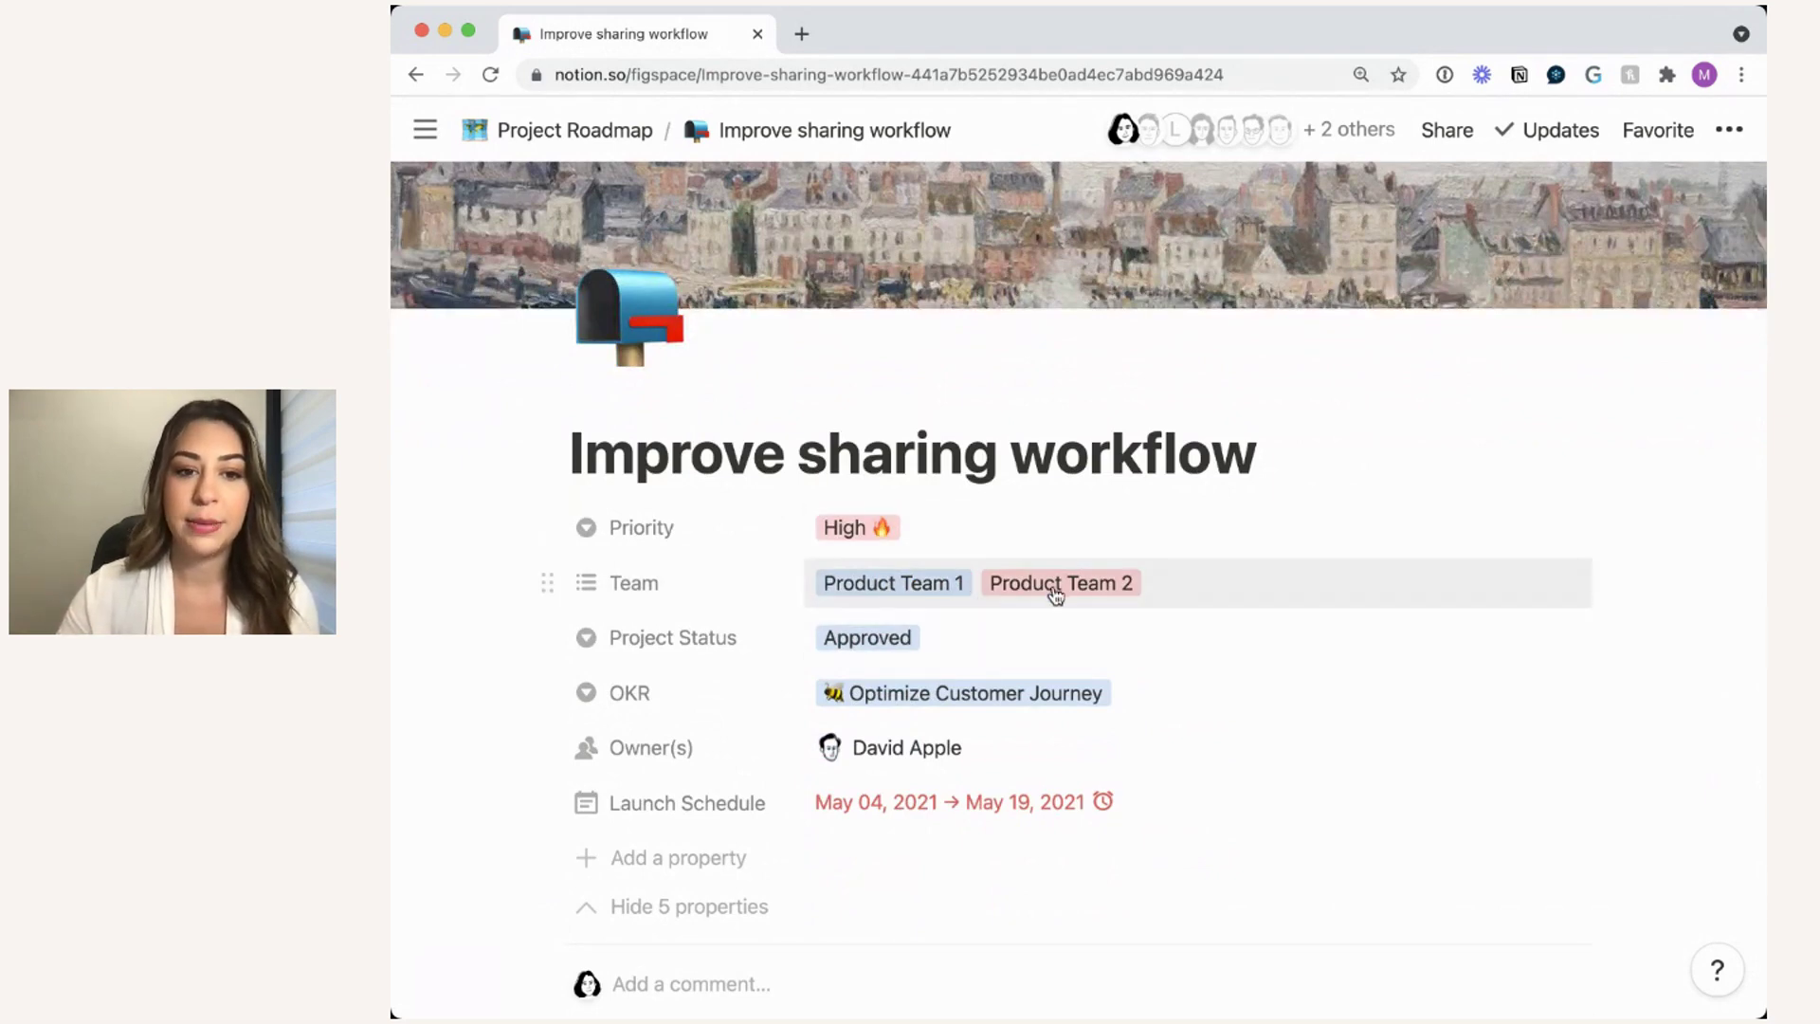
scroll(1055, 594, down, 1)
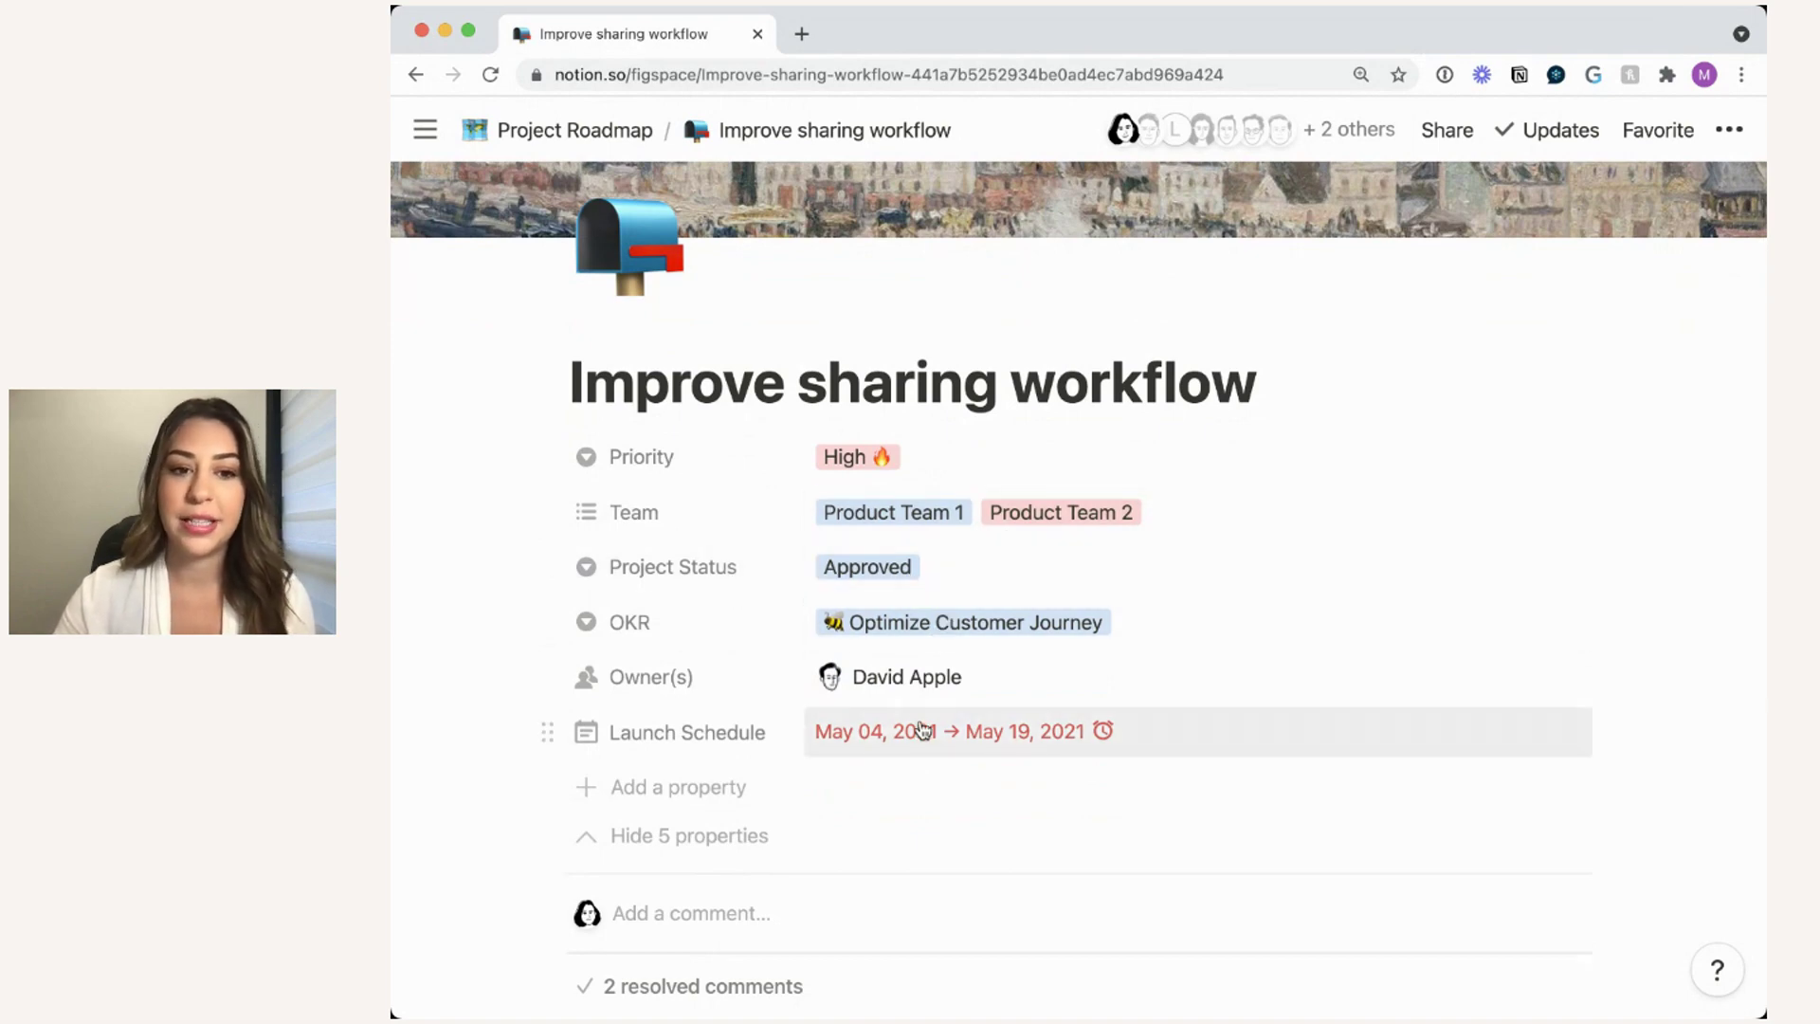
scroll(929, 677, down, 4)
scroll(929, 677, down, 5)
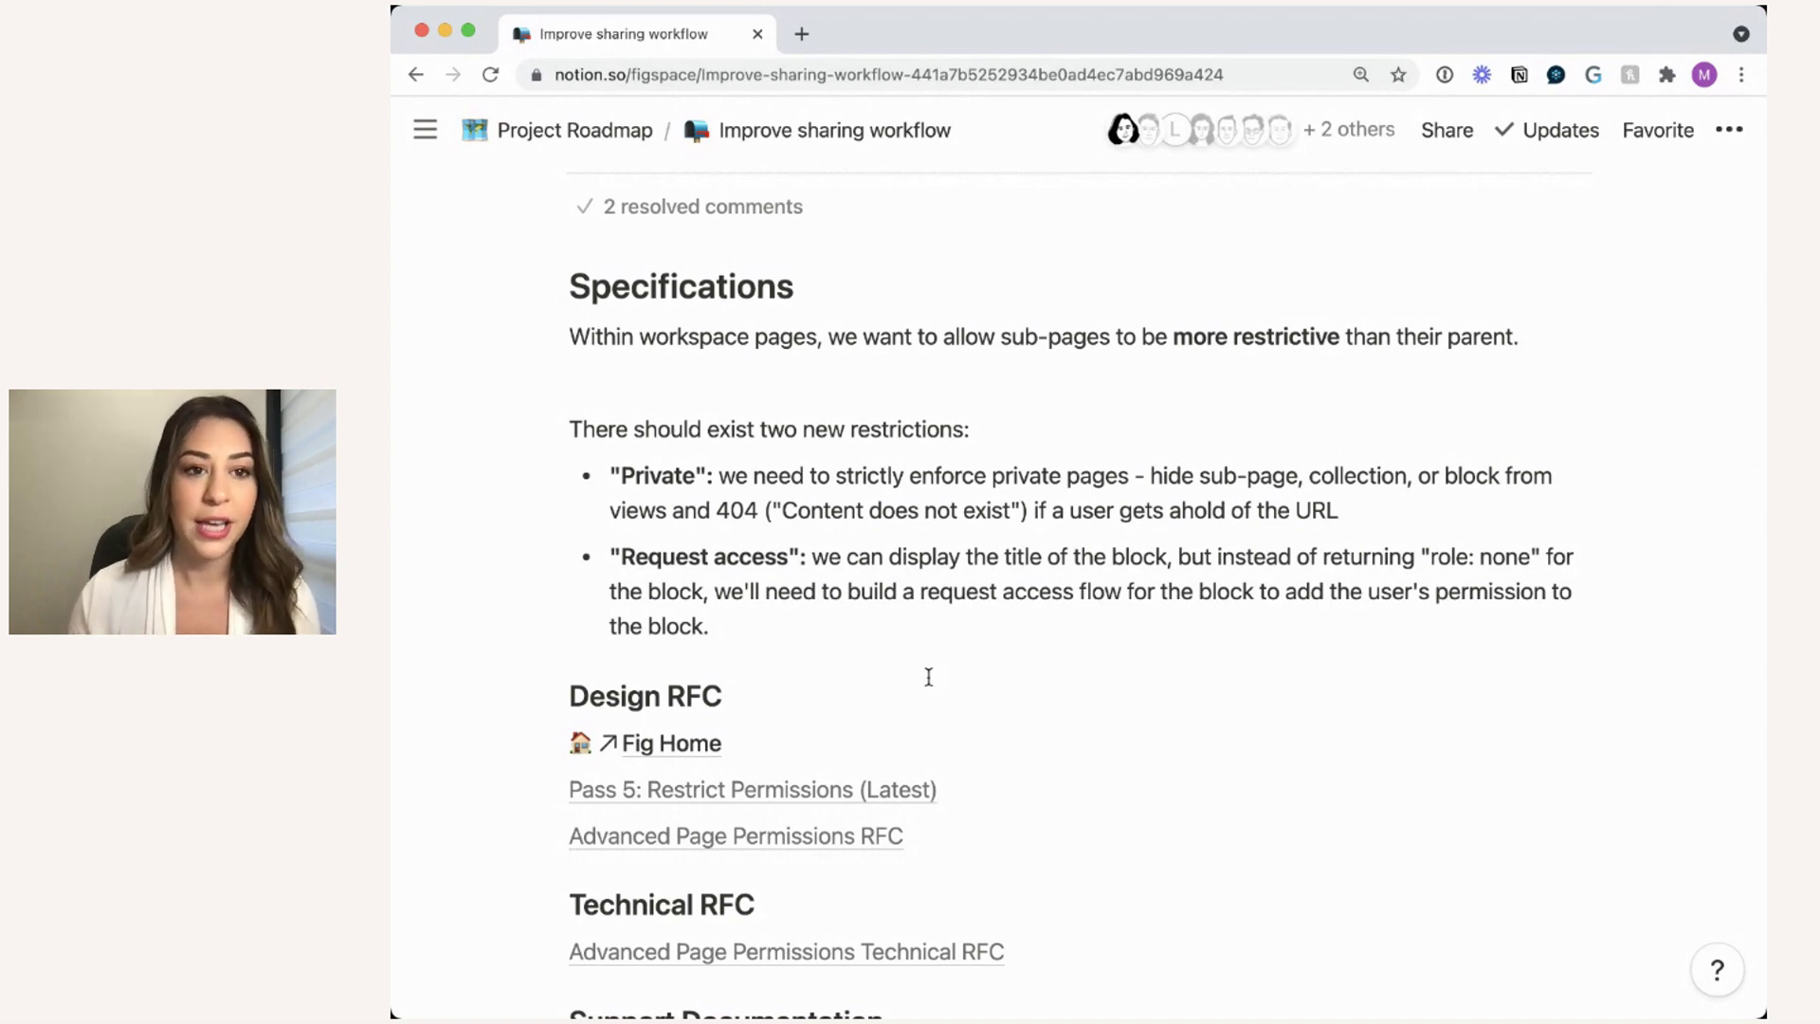
scroll(929, 677, down, 3)
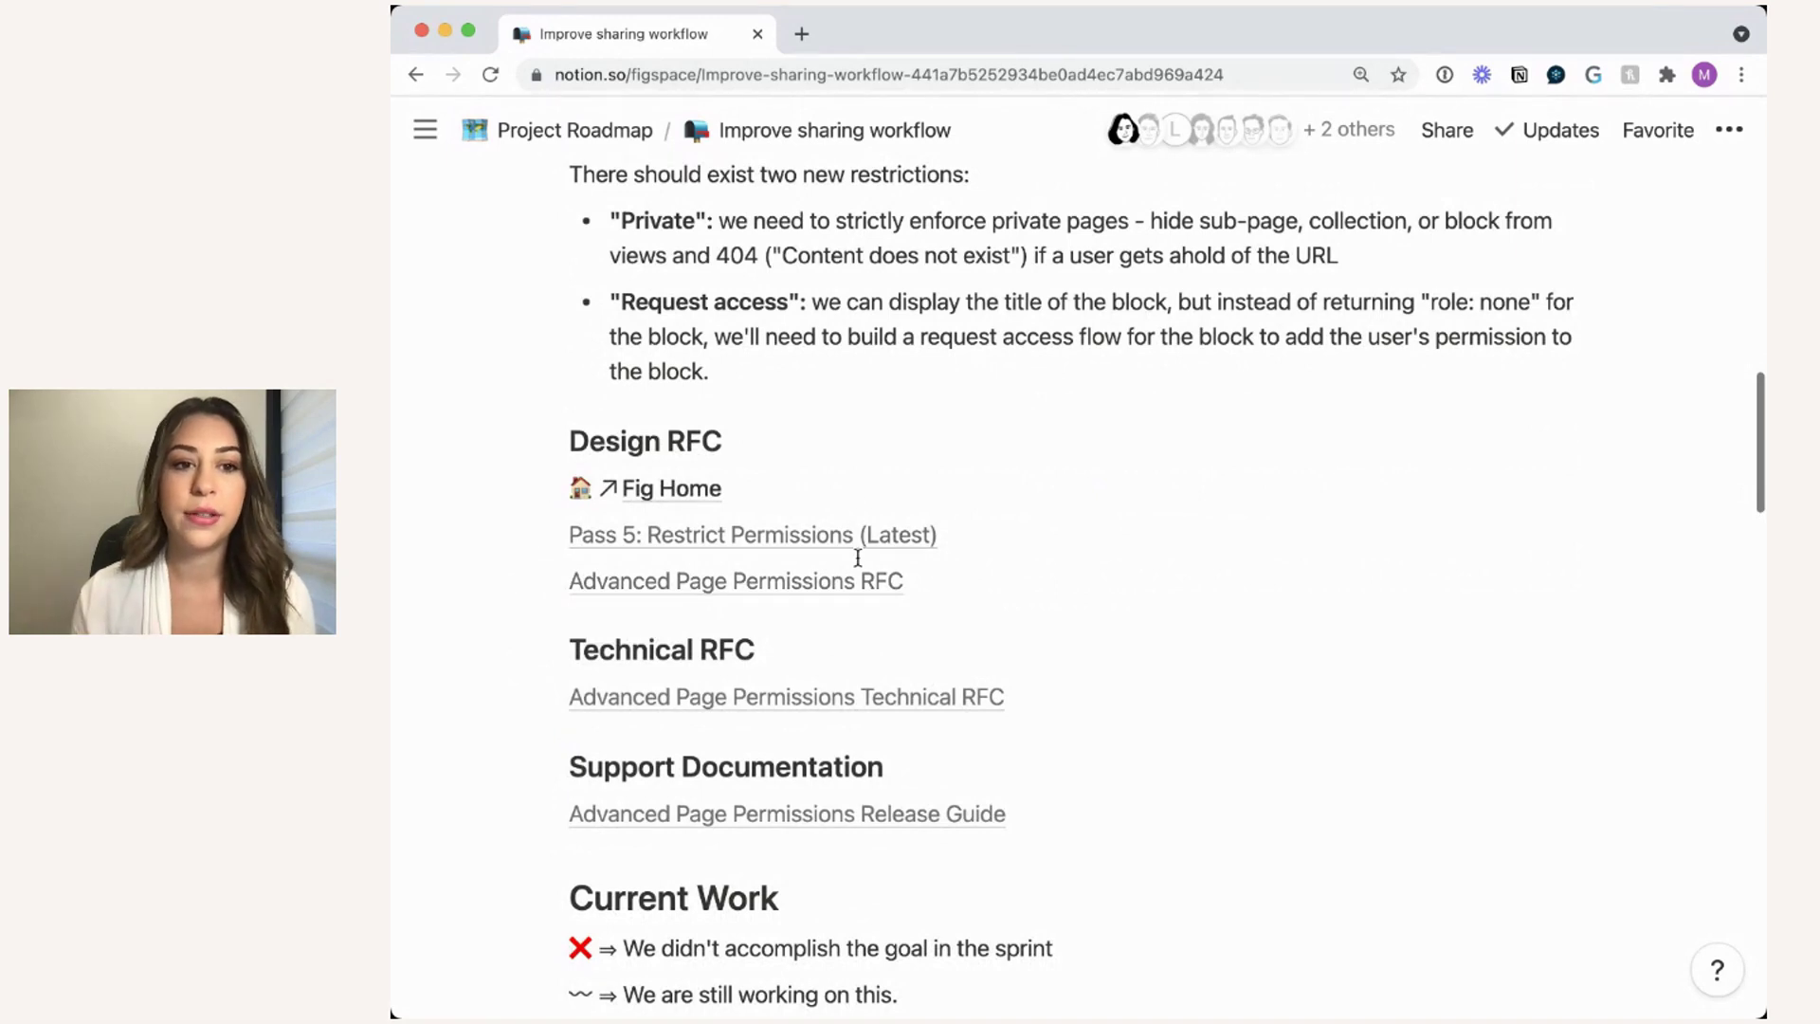
scroll(1141, 540, down, 9)
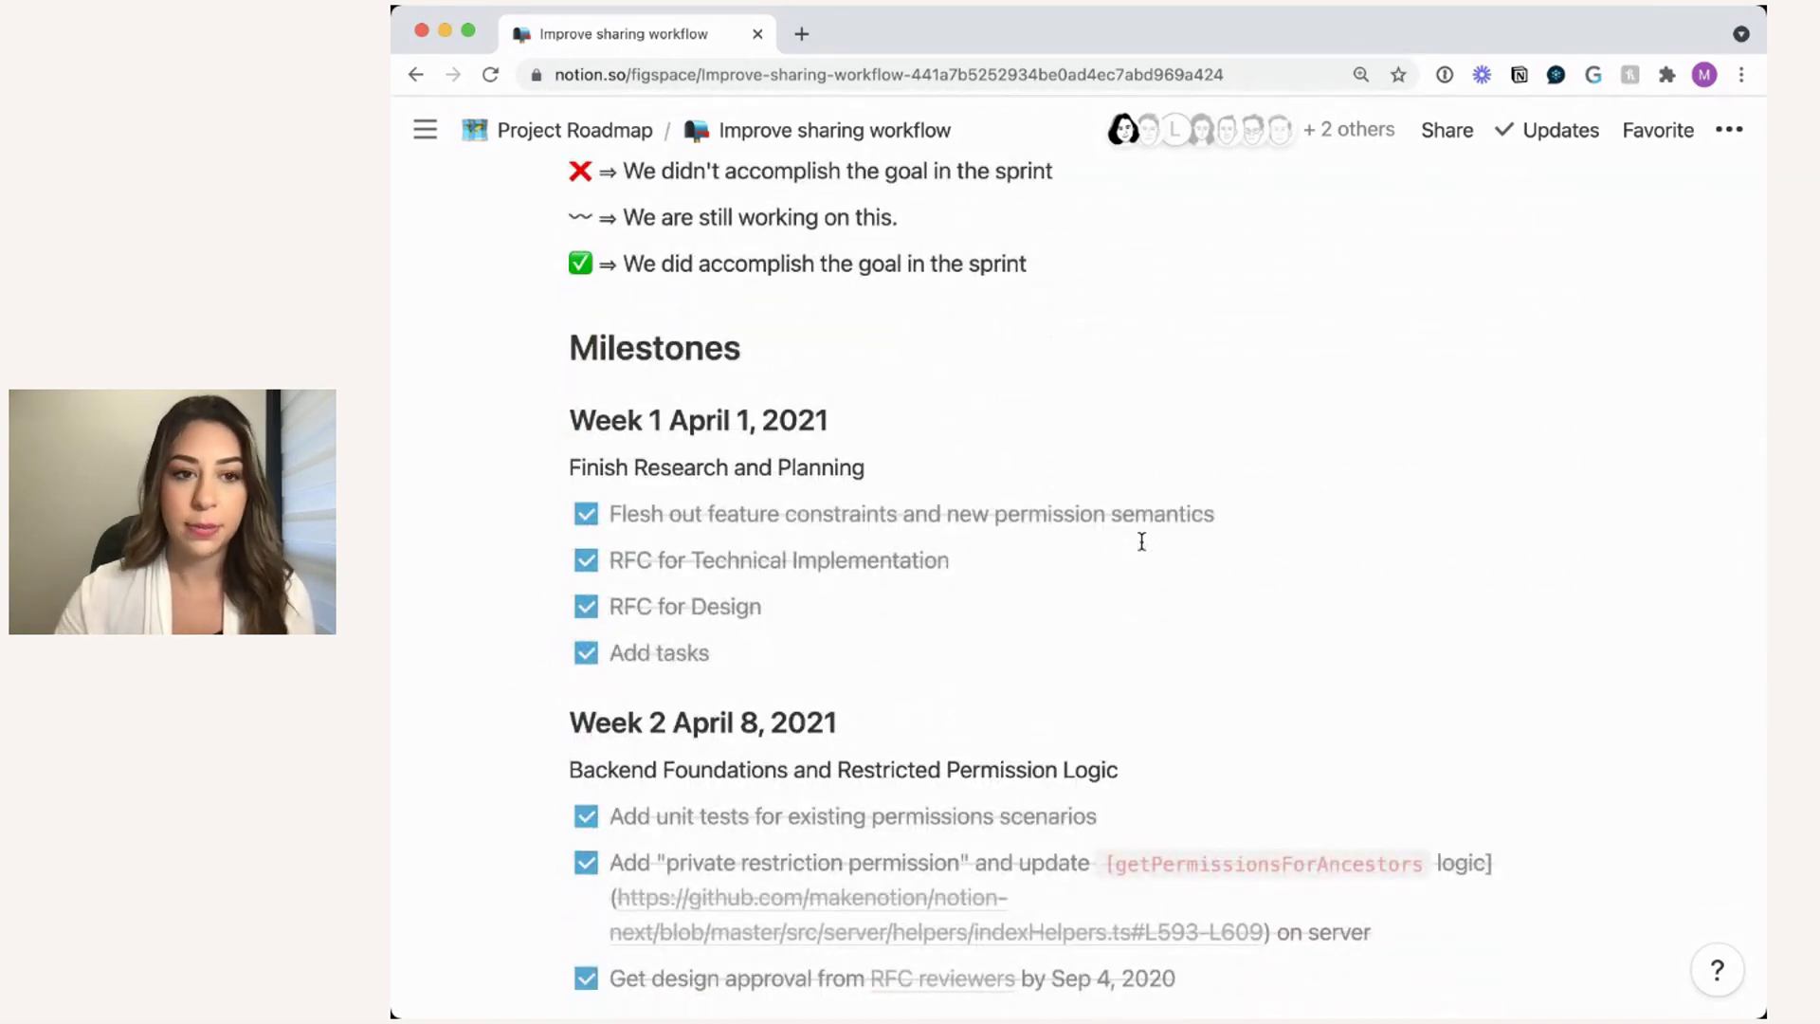
scroll(1141, 541, down, 8)
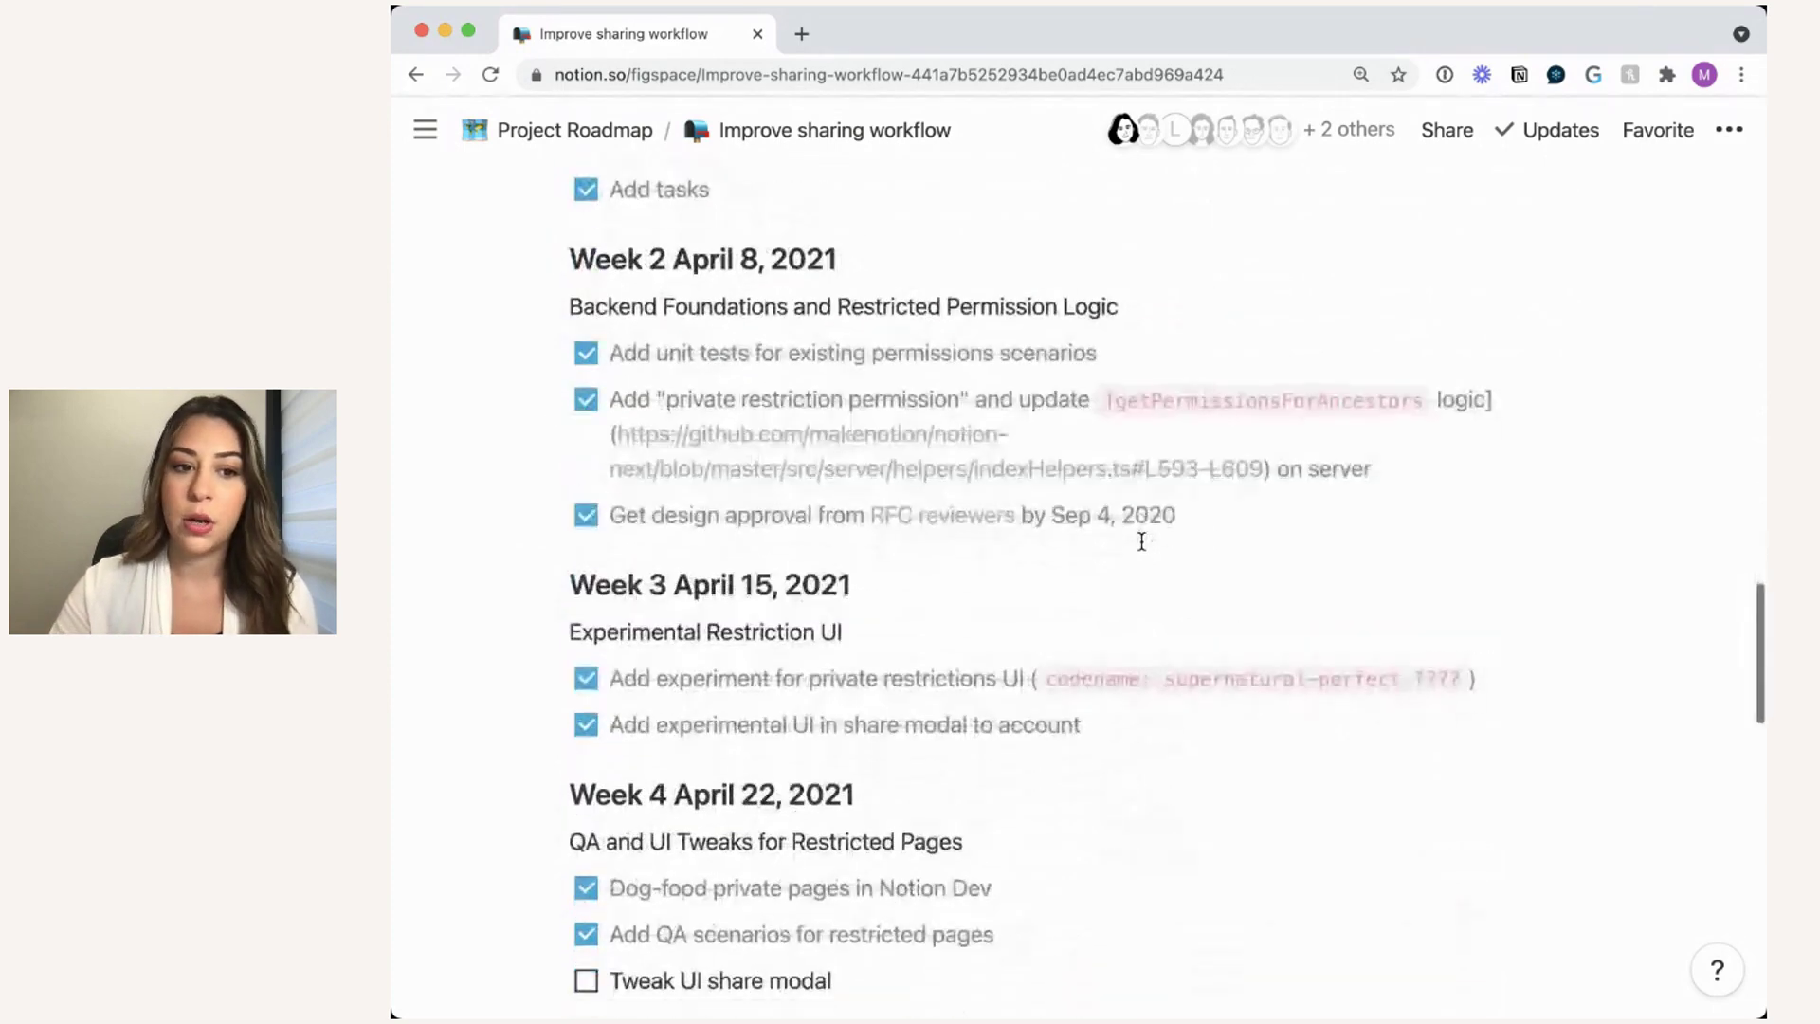
scroll(1142, 541, down, 8)
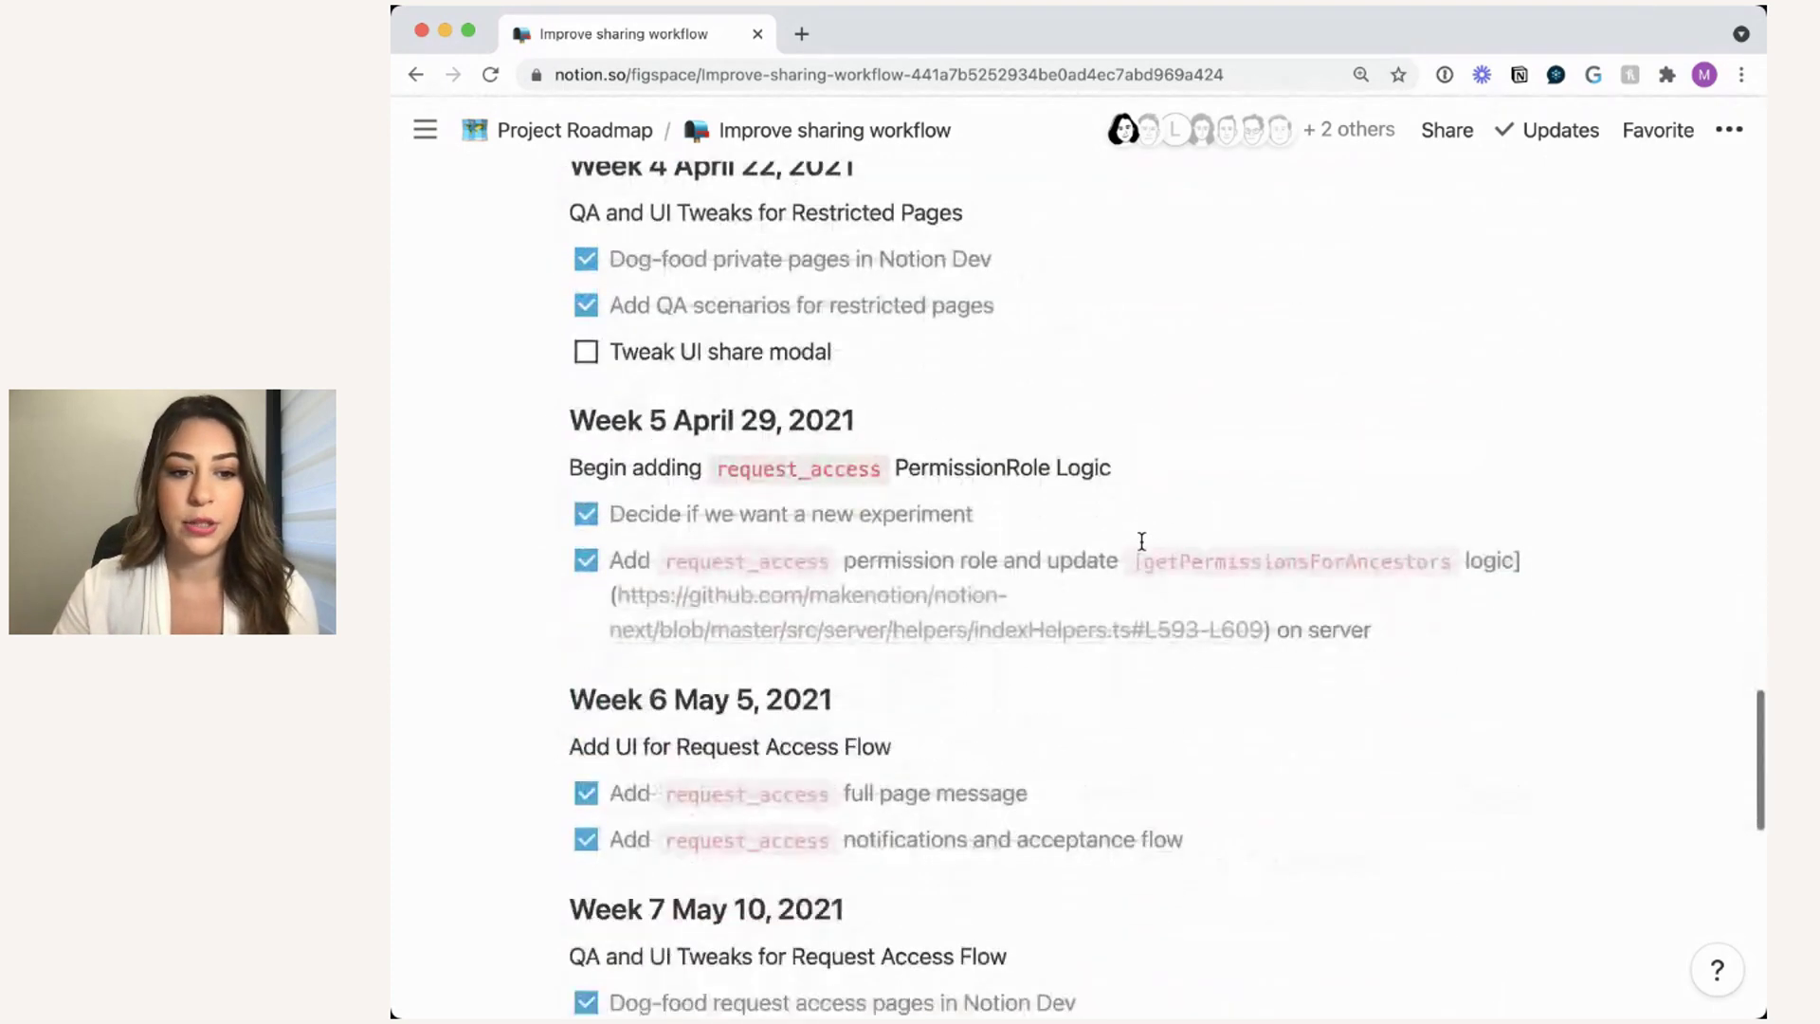
scroll(1141, 541, down, 6)
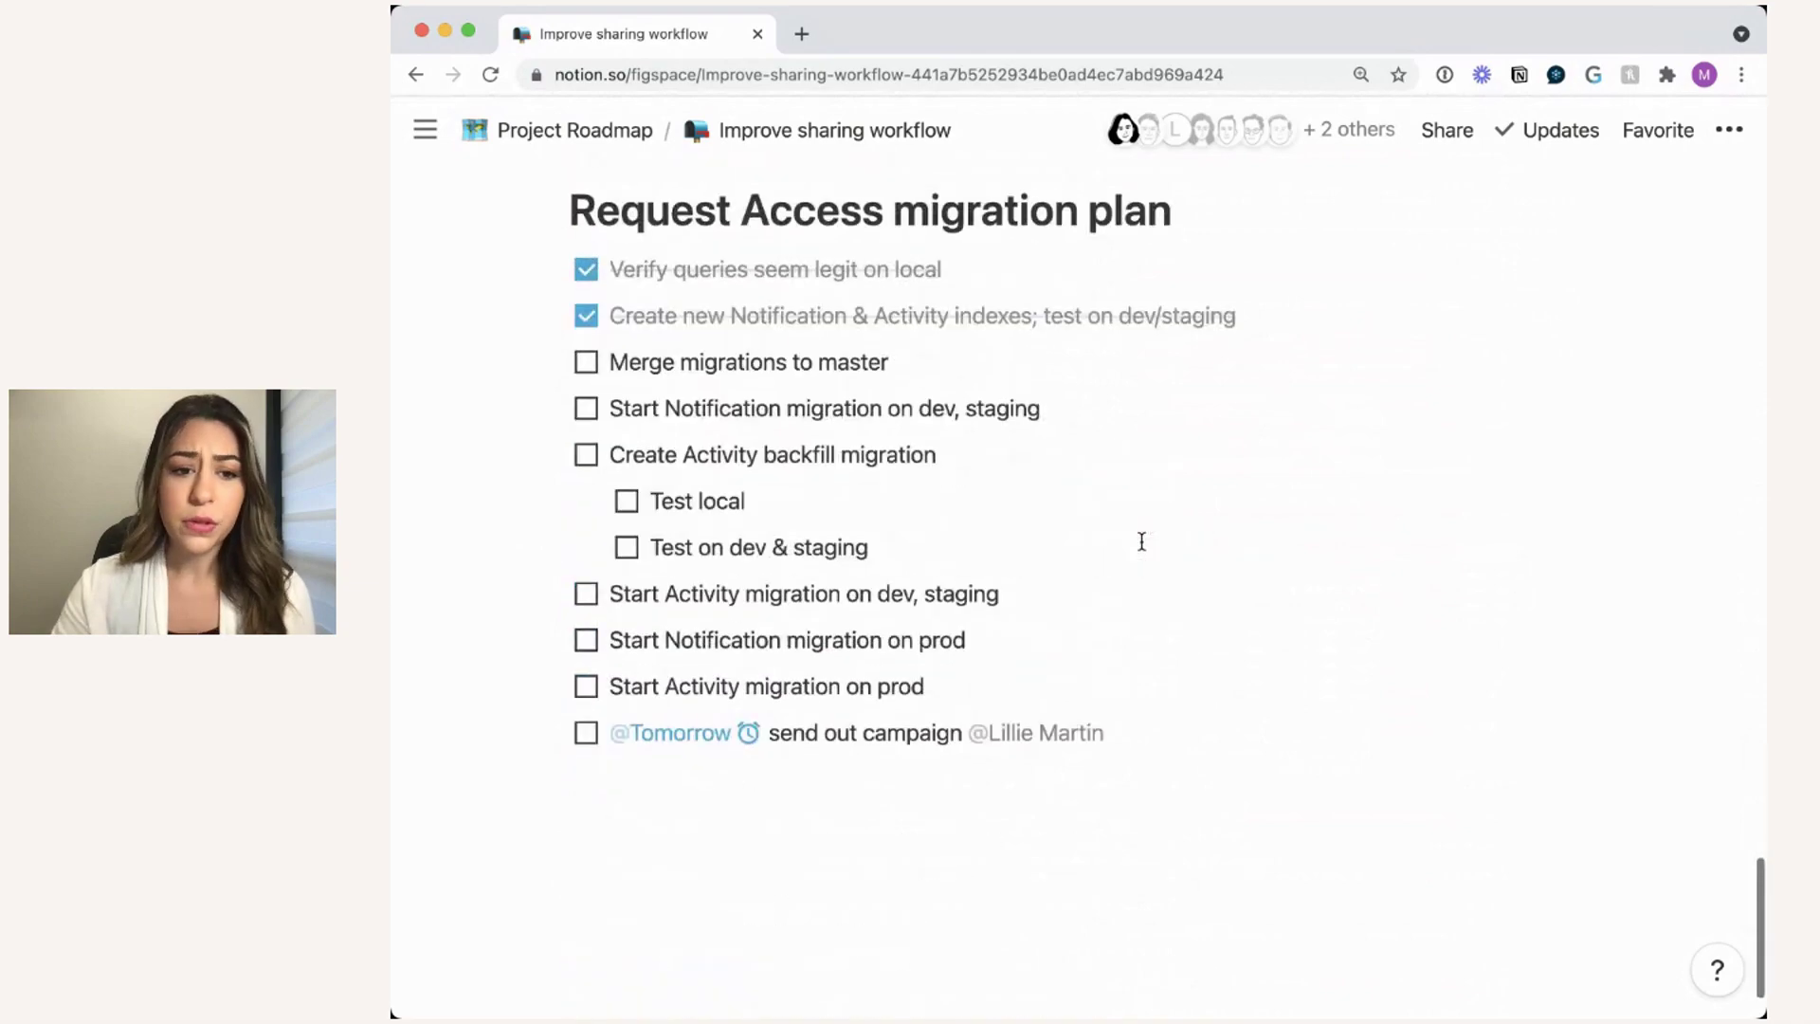
scroll(1142, 540, up, 20)
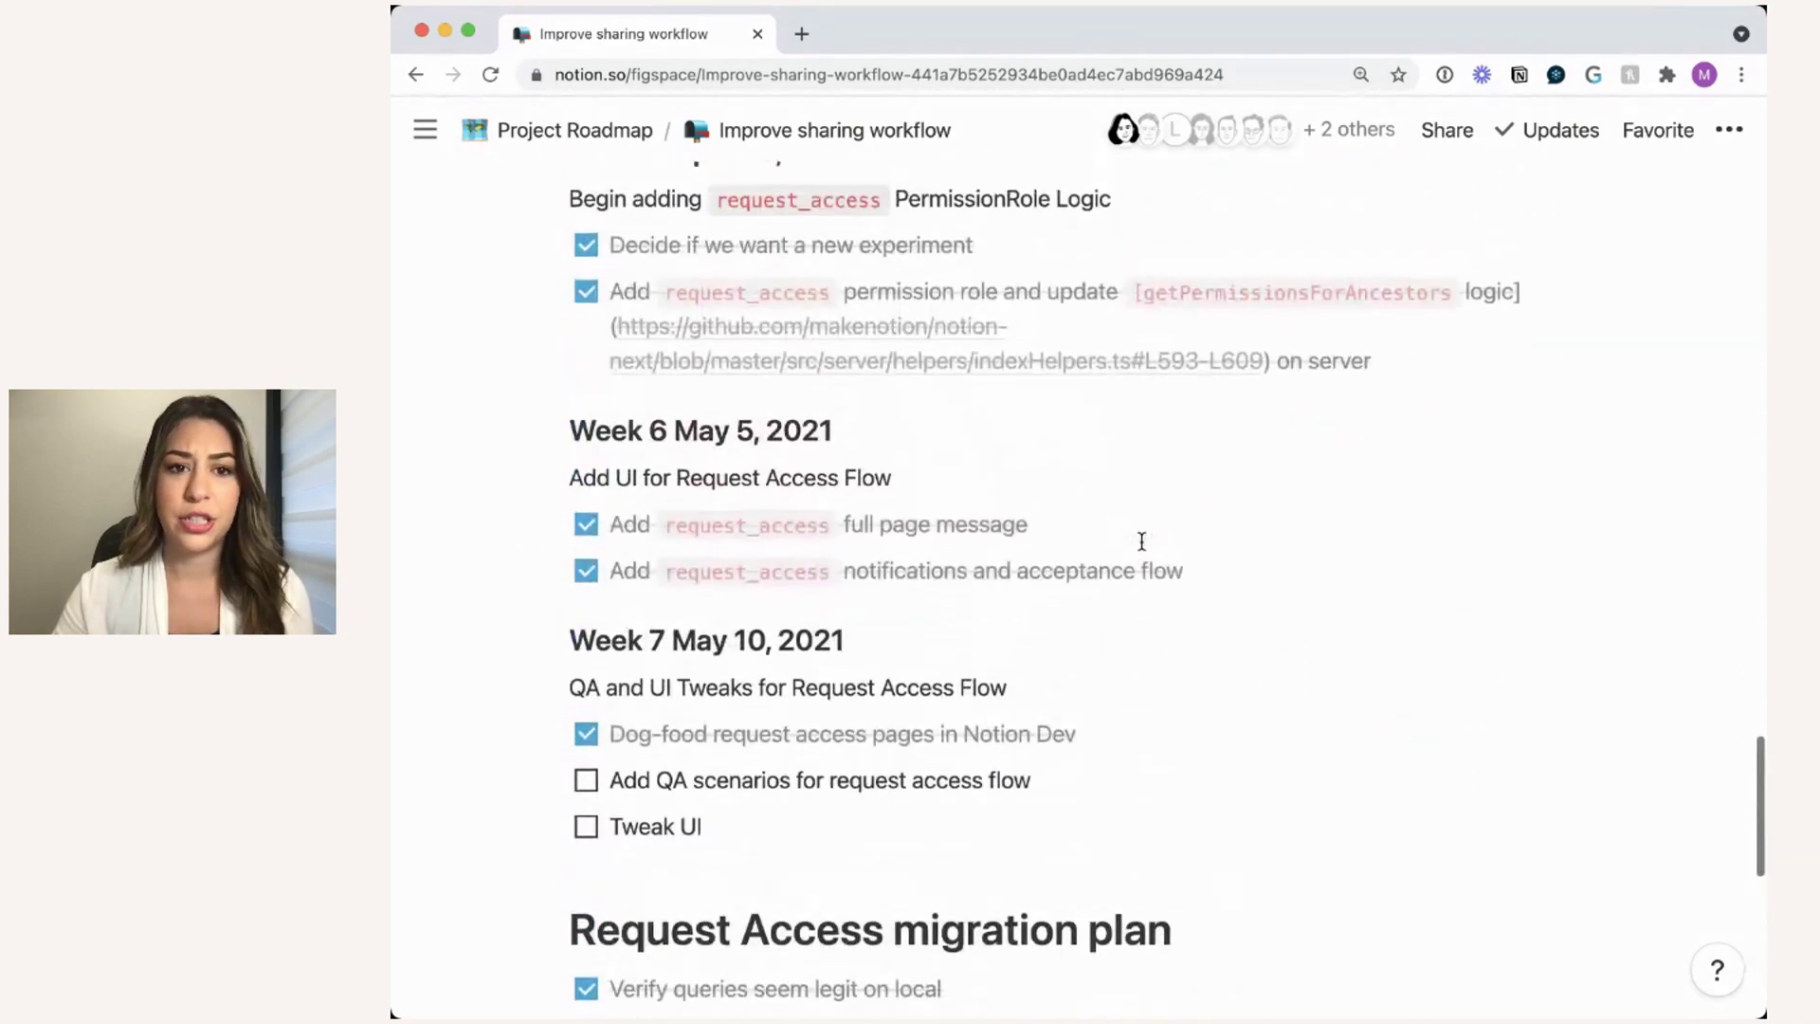
scroll(1141, 541, up, 20)
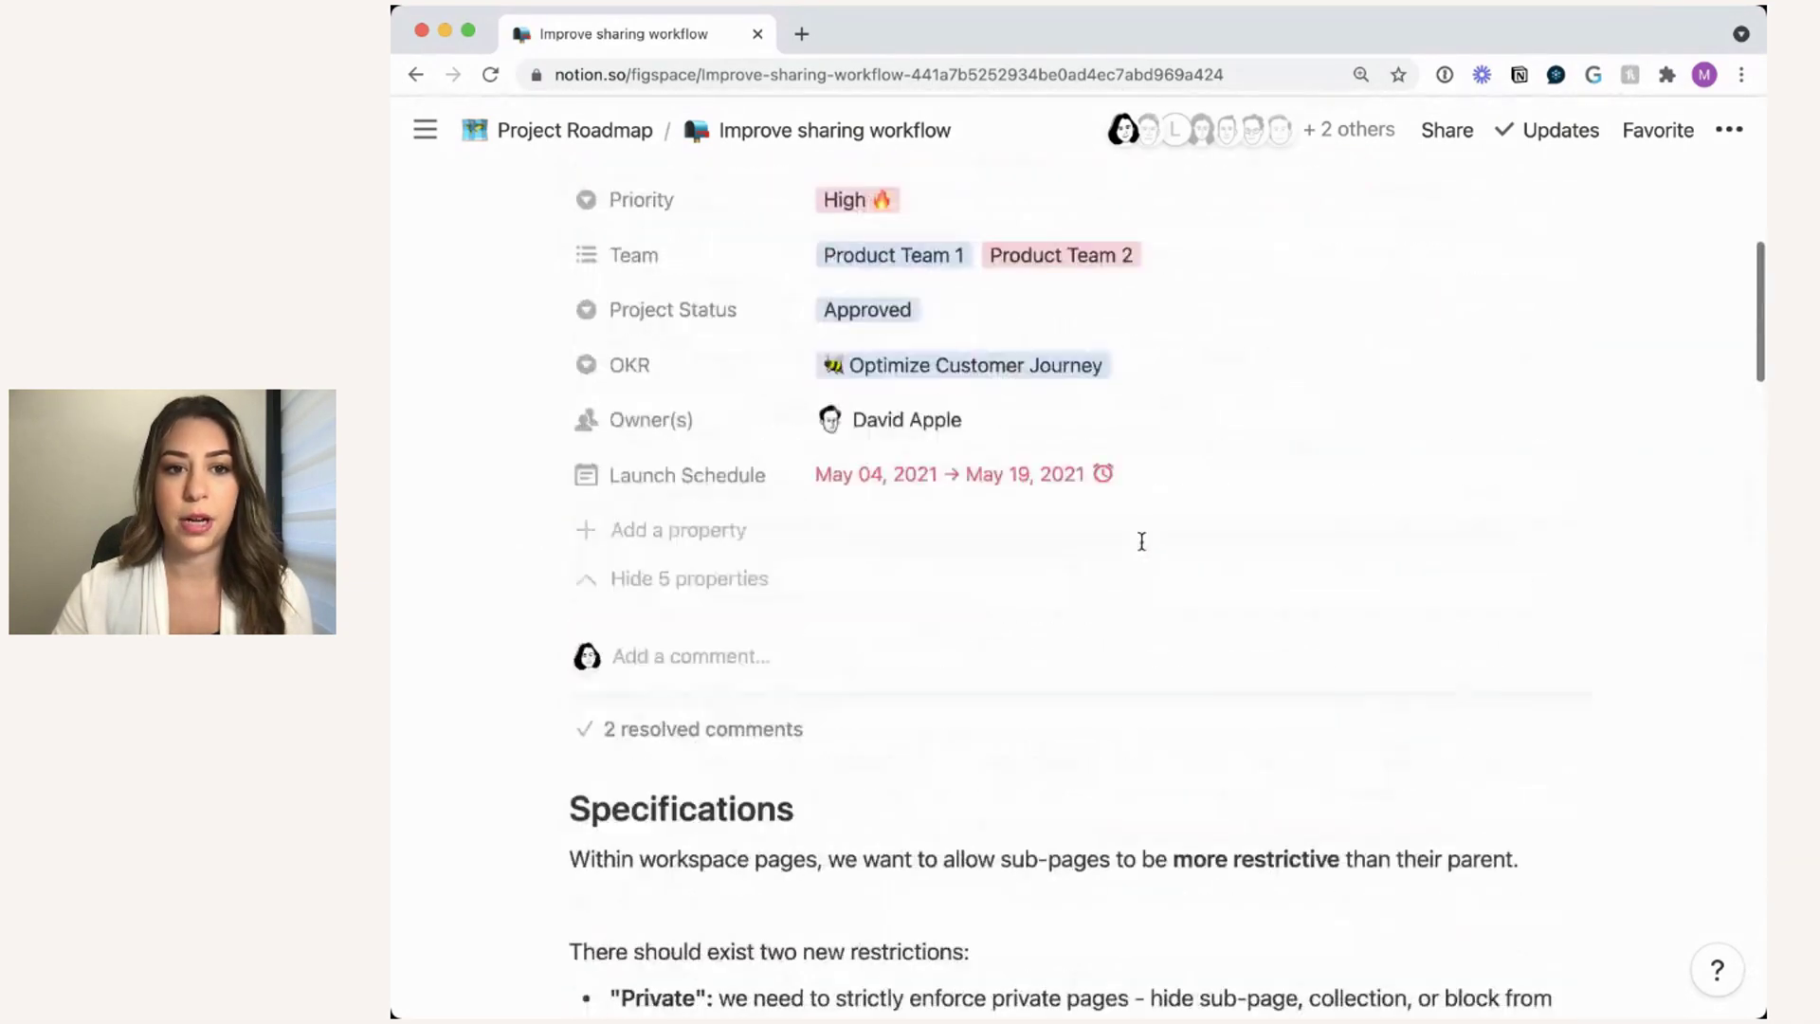
- Go back to the Project Roadmap Master Table and scan its 12 projects' columns through Priority
click(612, 131)
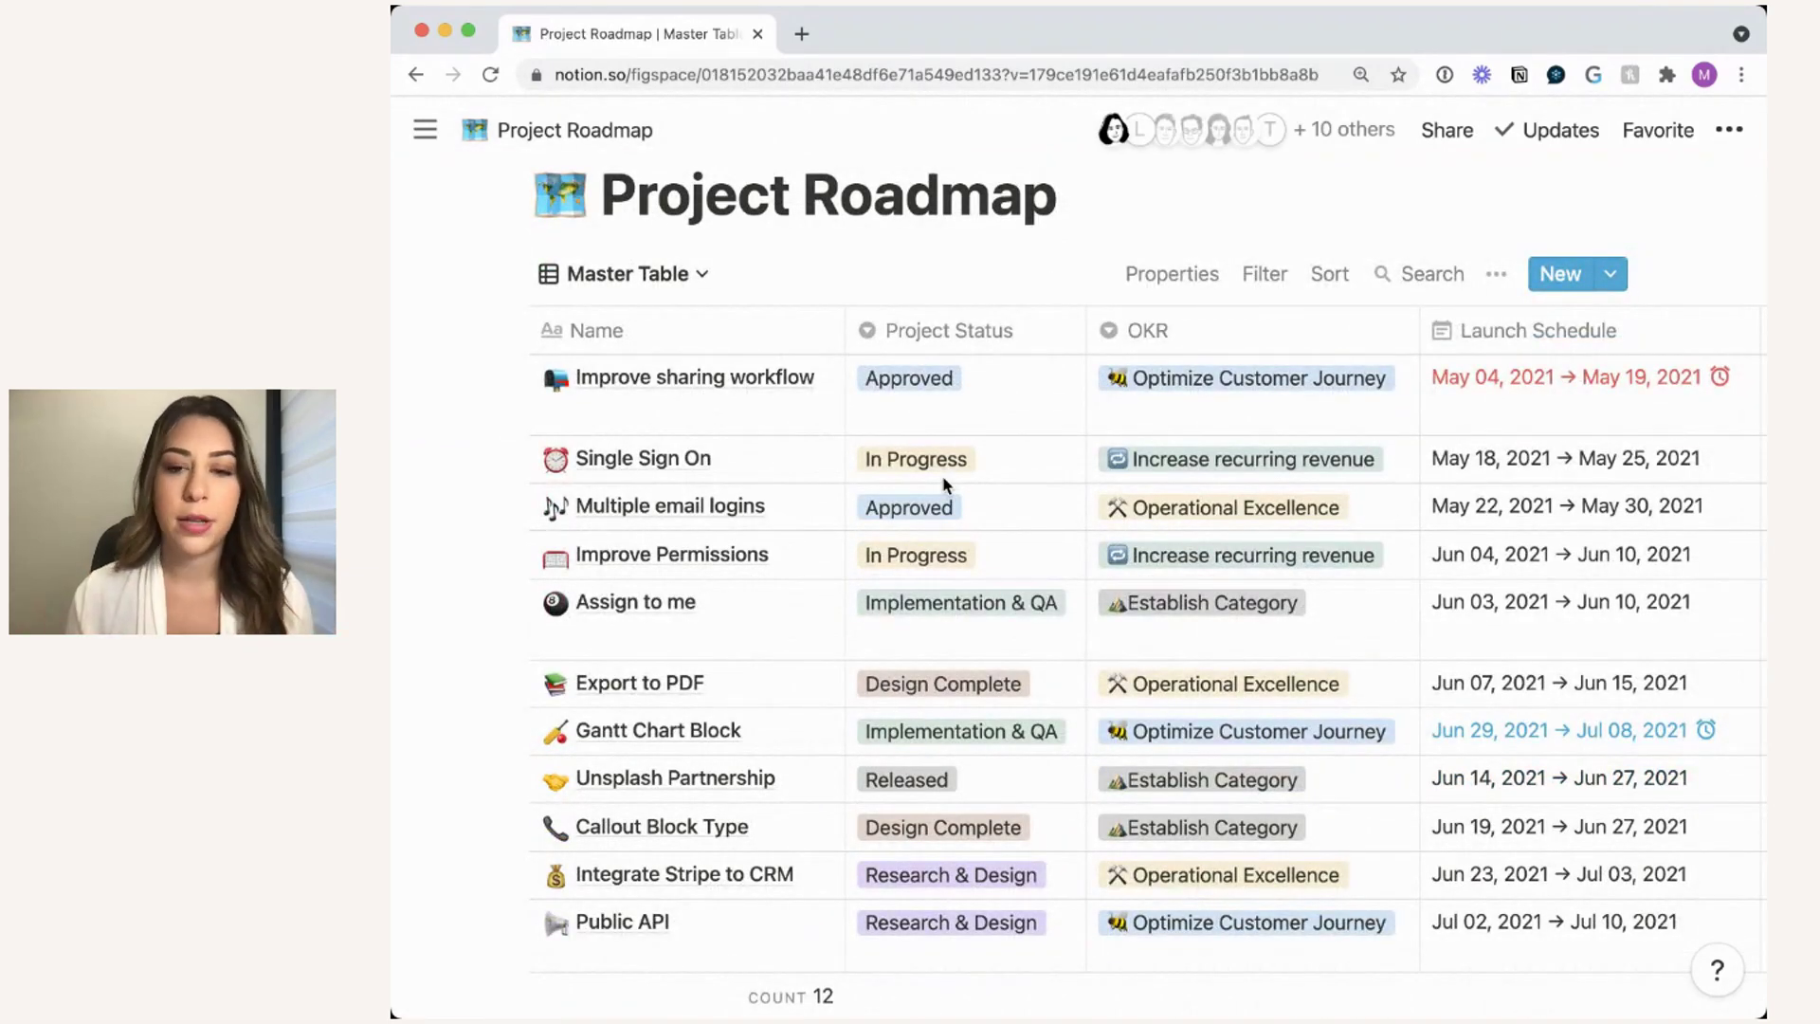
mouse_move(836, 389)
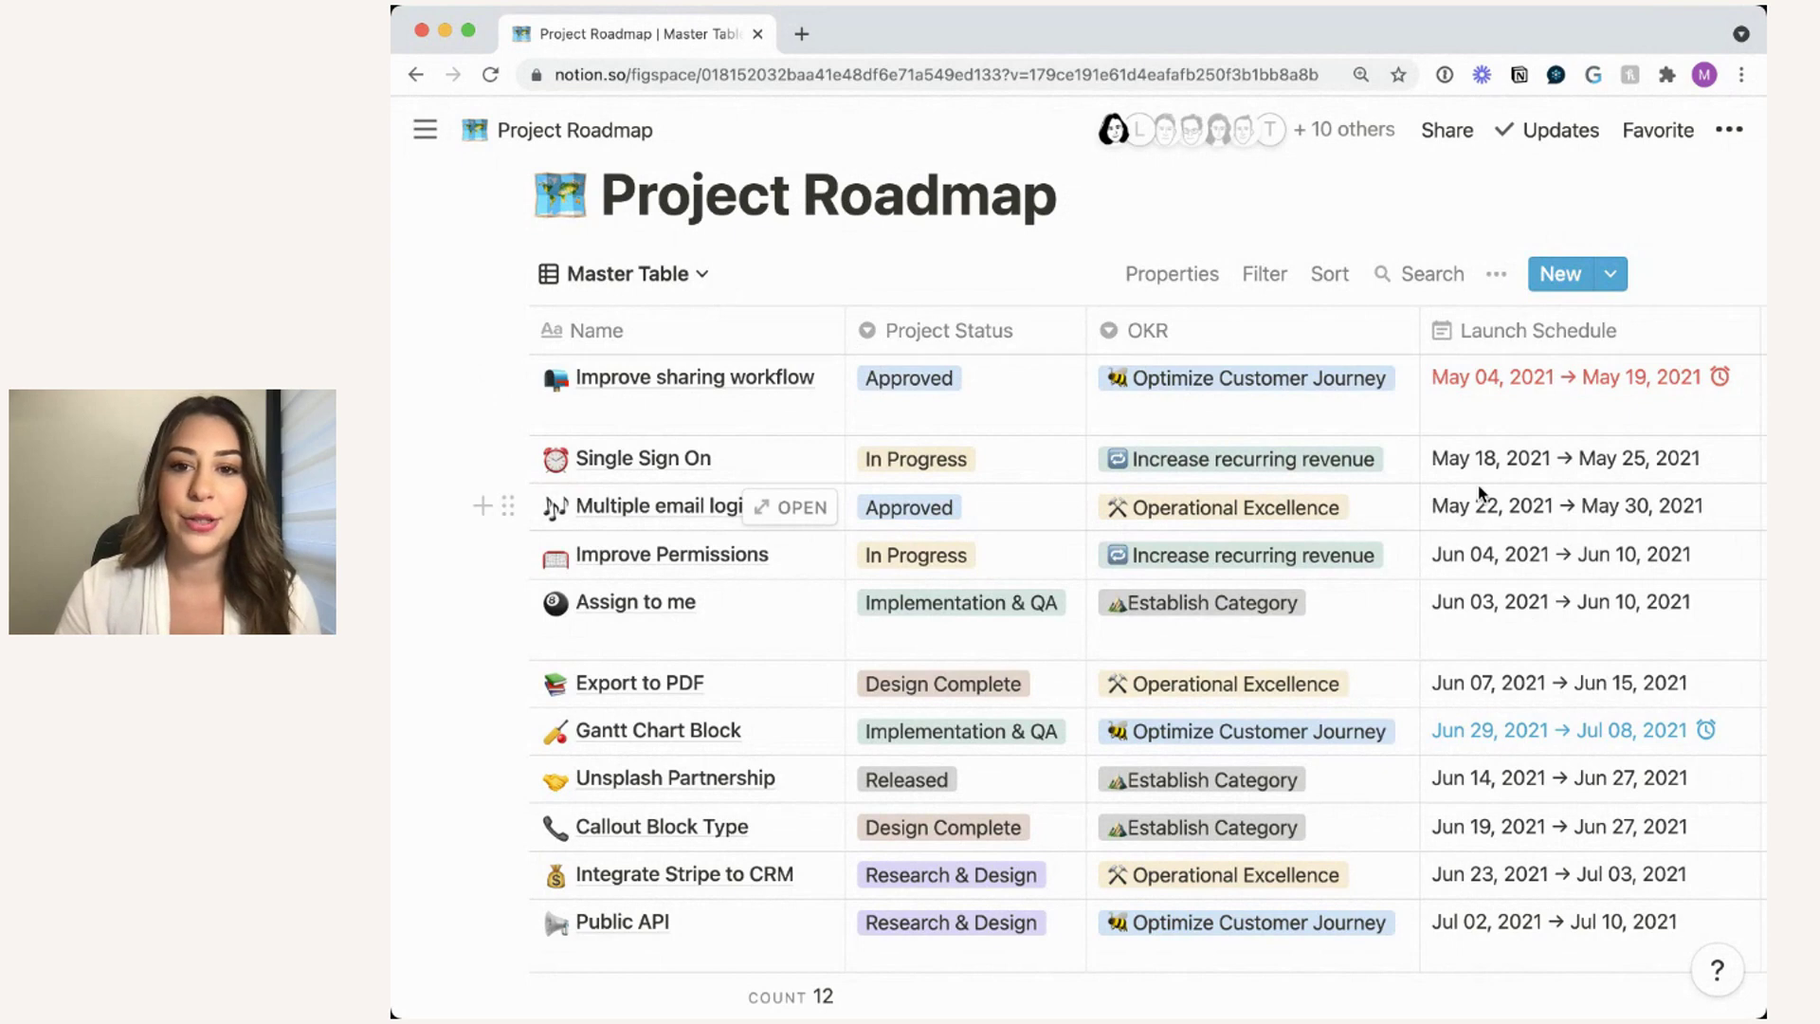
scroll(1482, 492, right, 2)
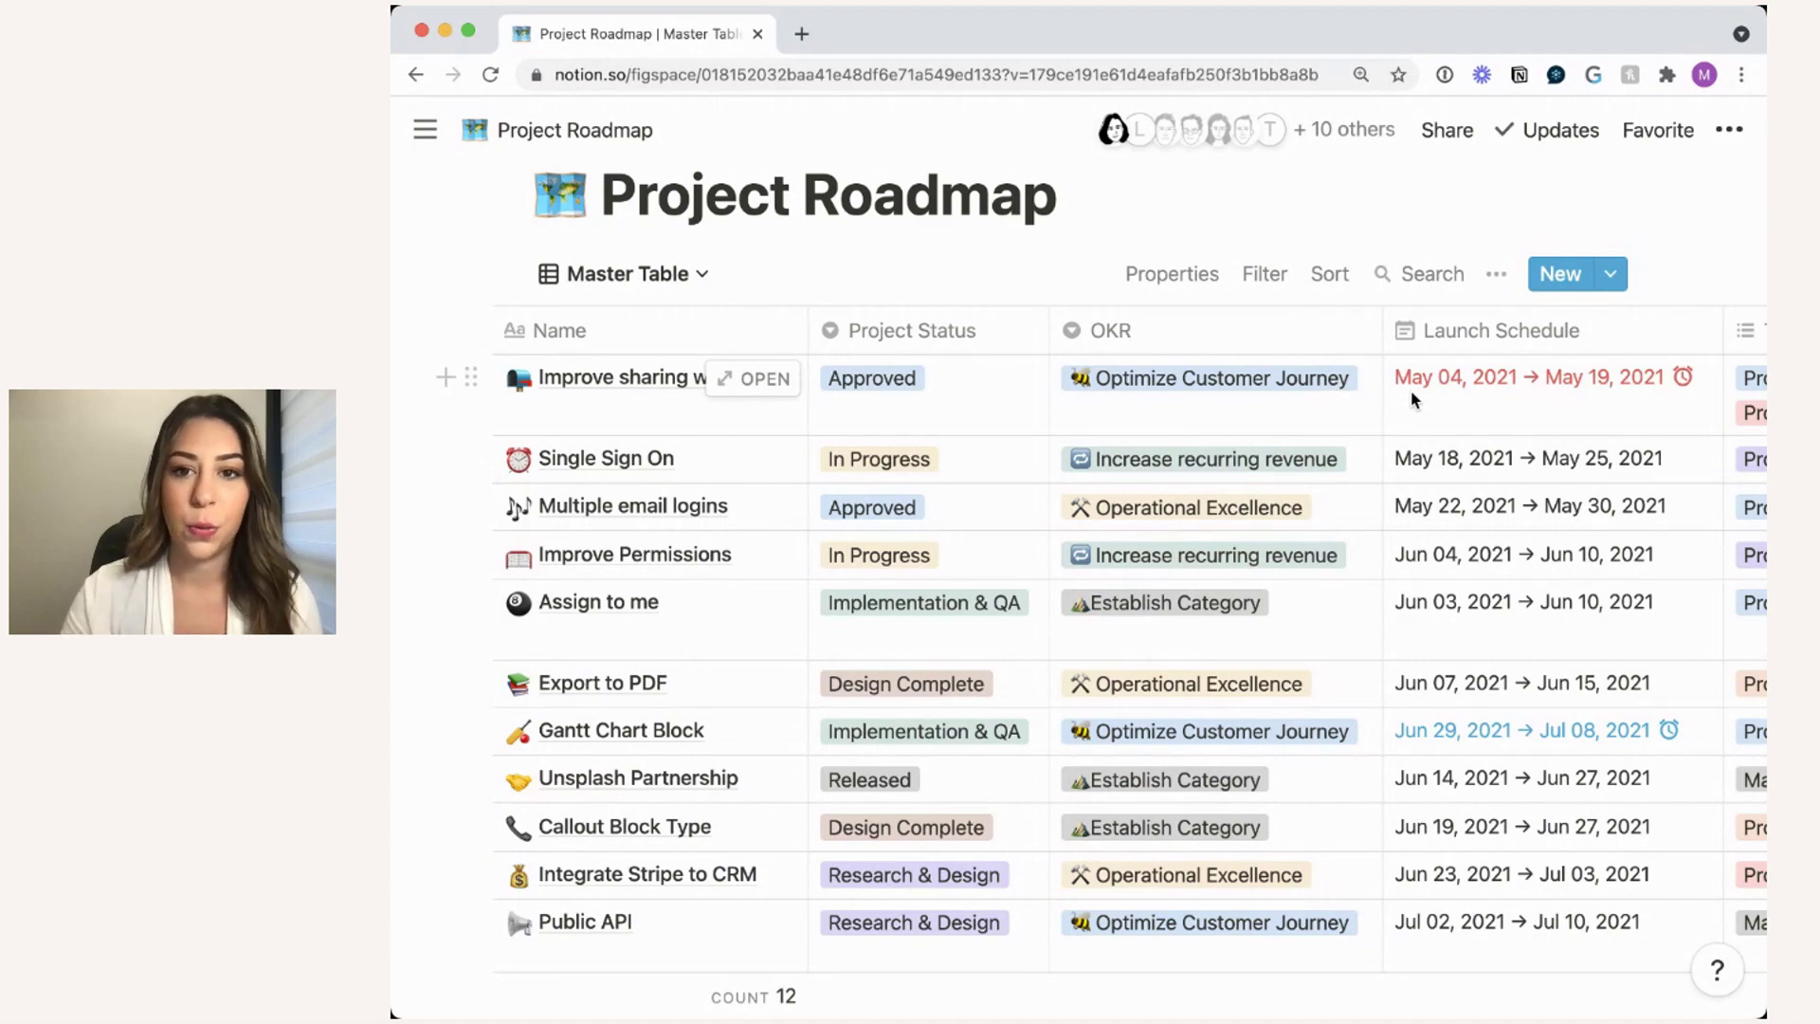
scroll(1411, 389, right, 5)
scroll(1410, 390, right, 10)
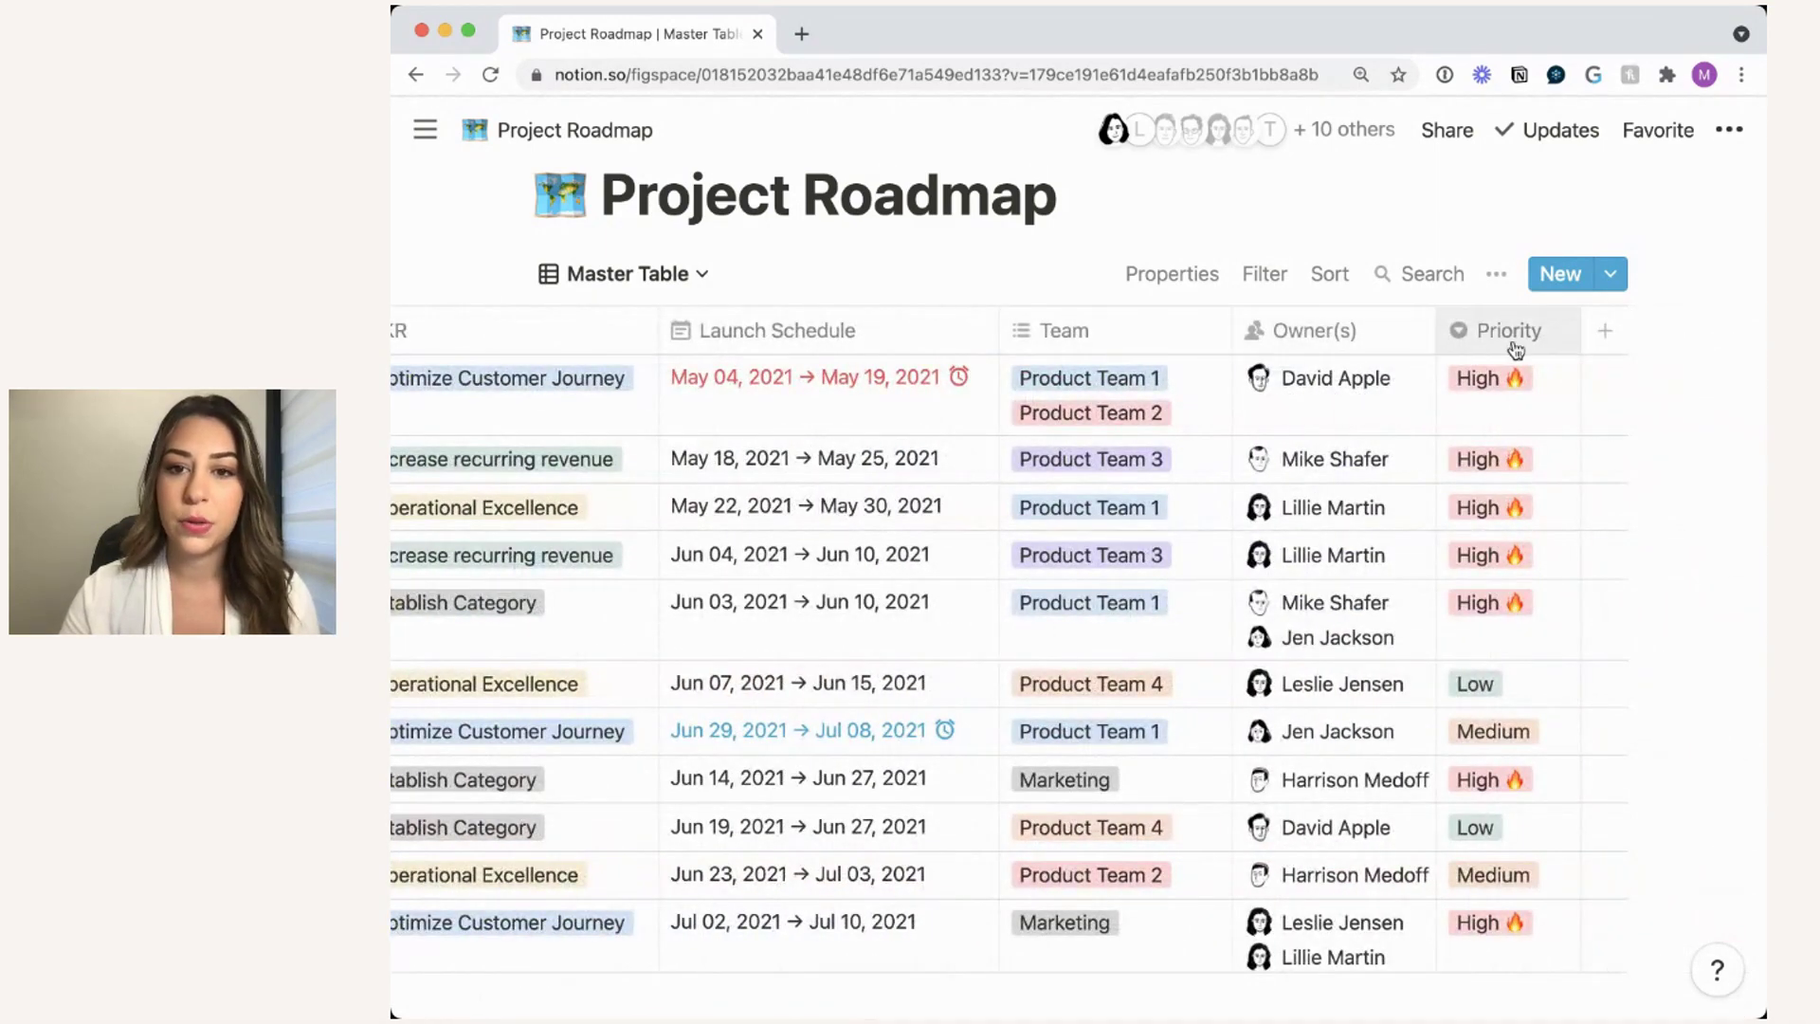
scroll(1258, 378, left, 9)
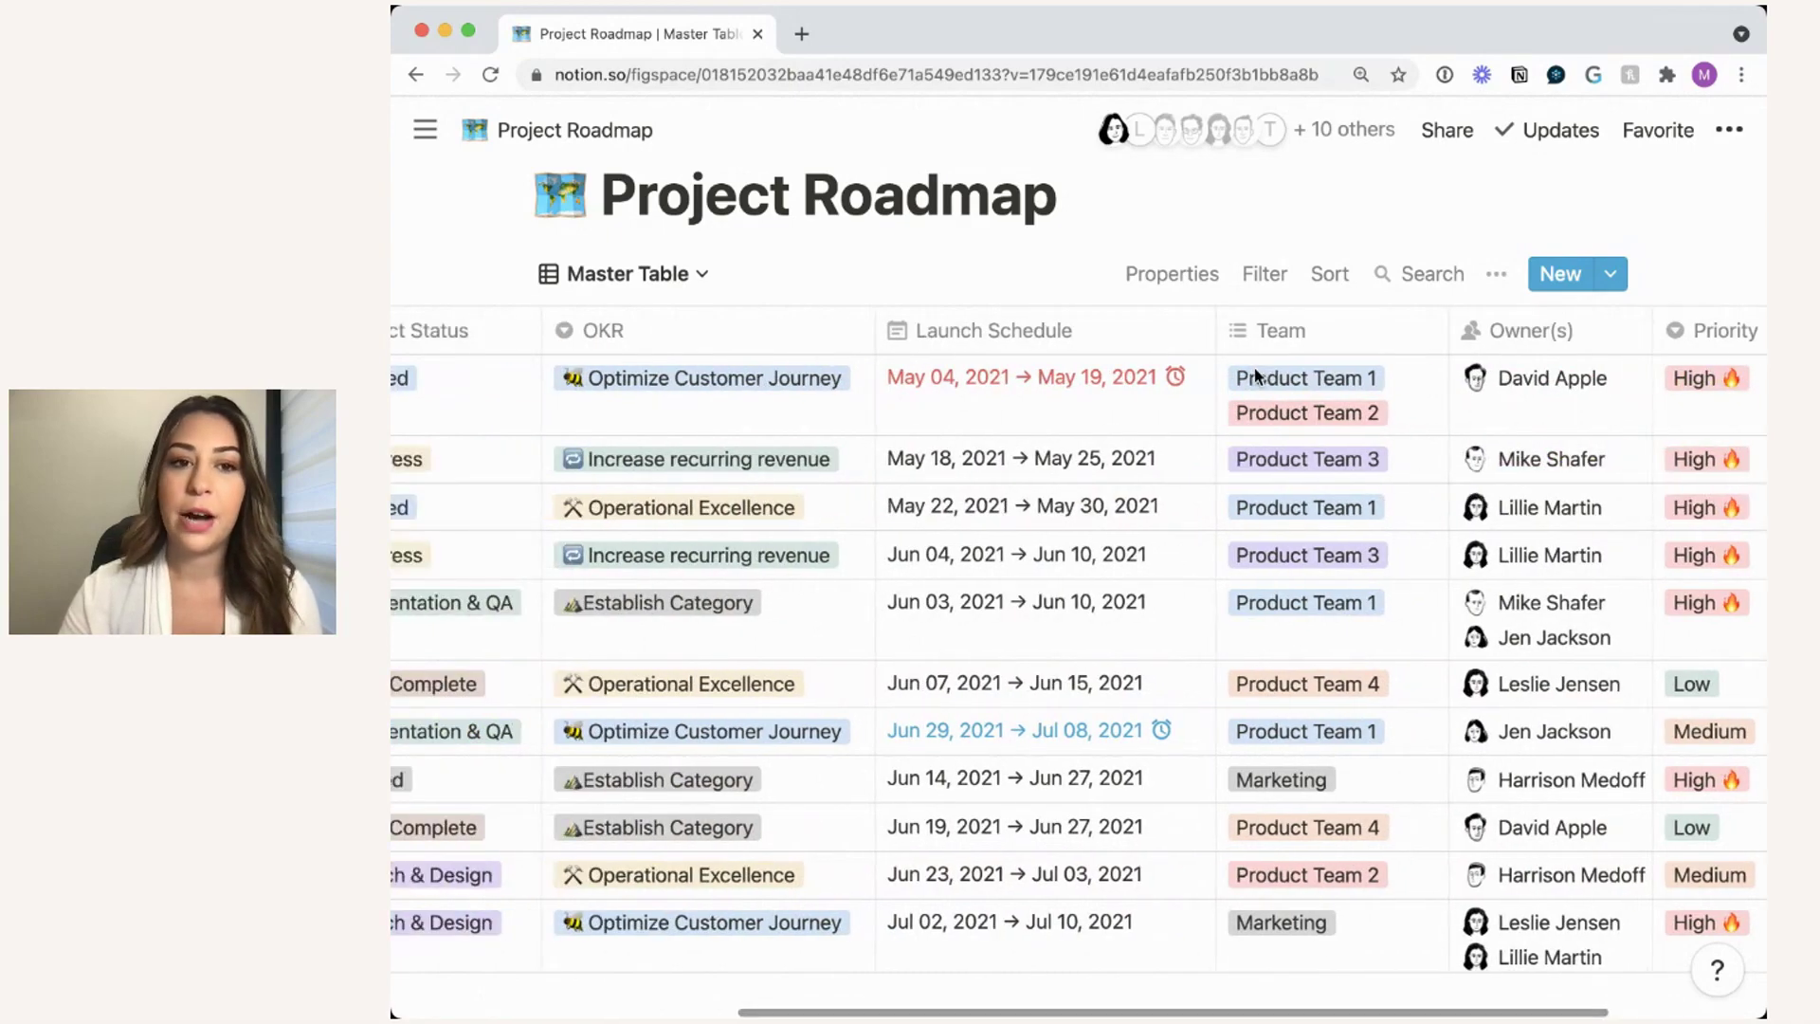
scroll(1258, 377, right, 7)
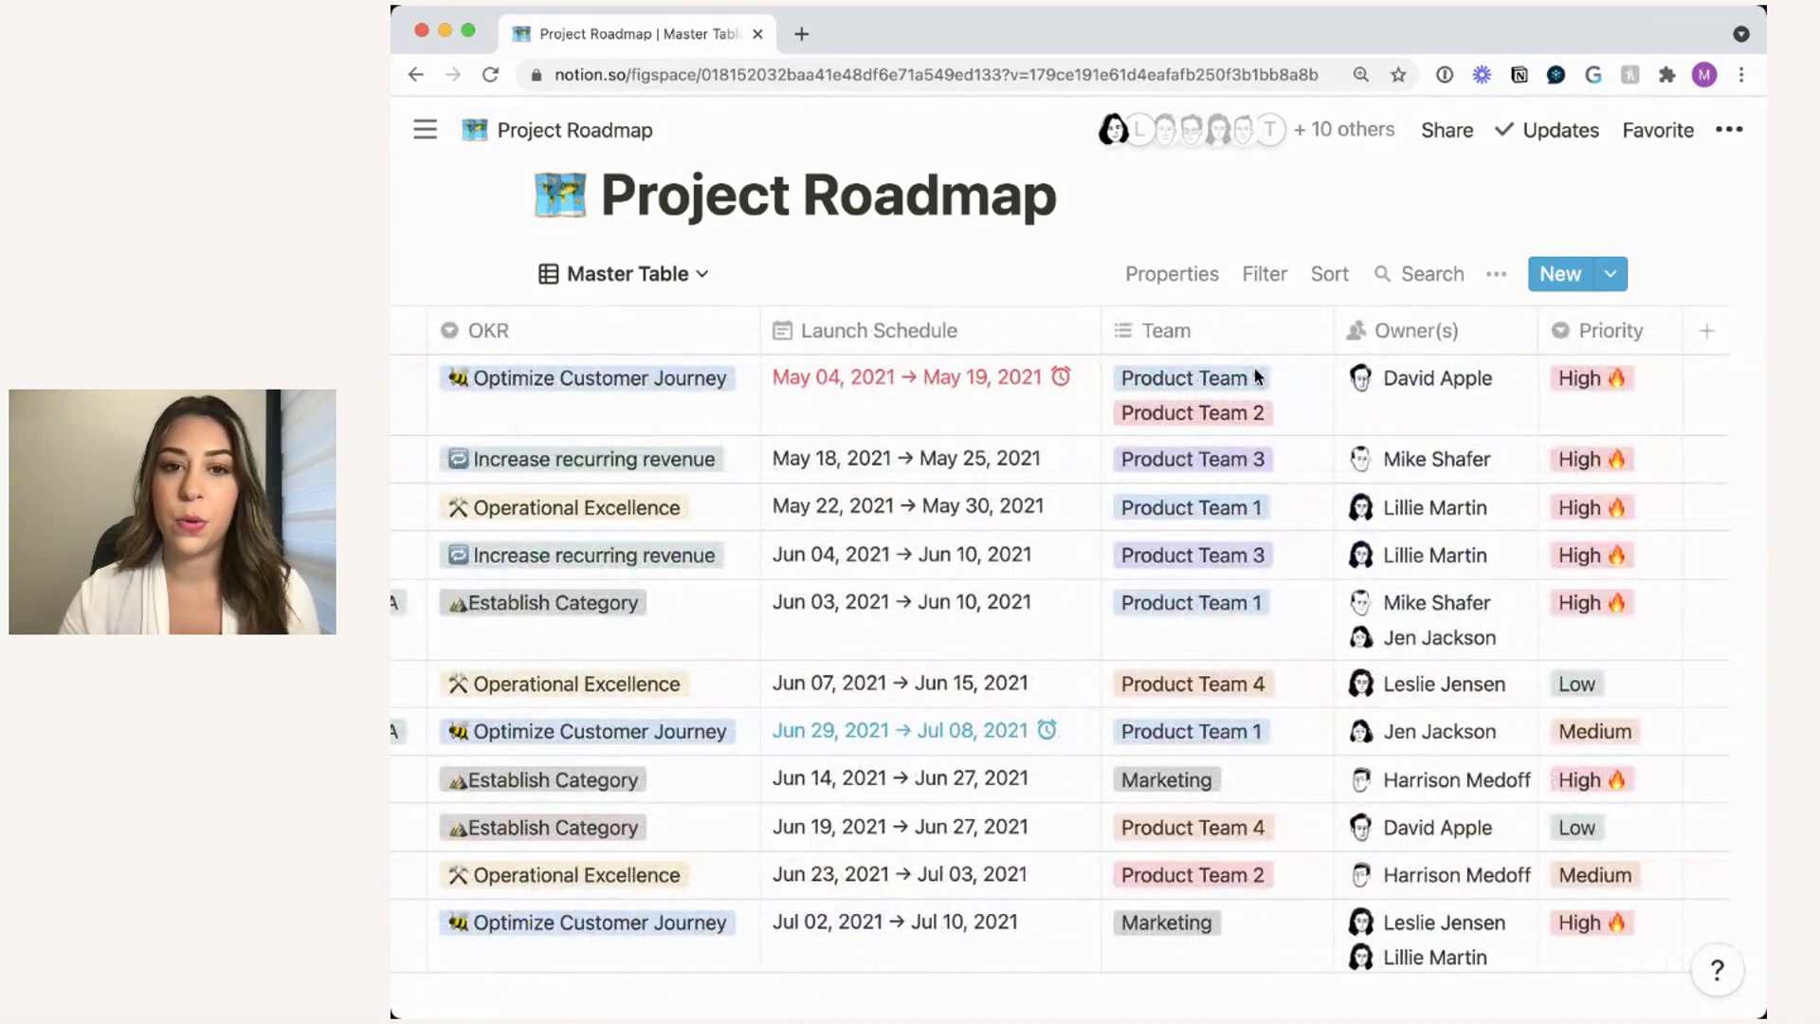
scroll(1369, 370, left, 4)
scroll(1368, 370, left, 8)
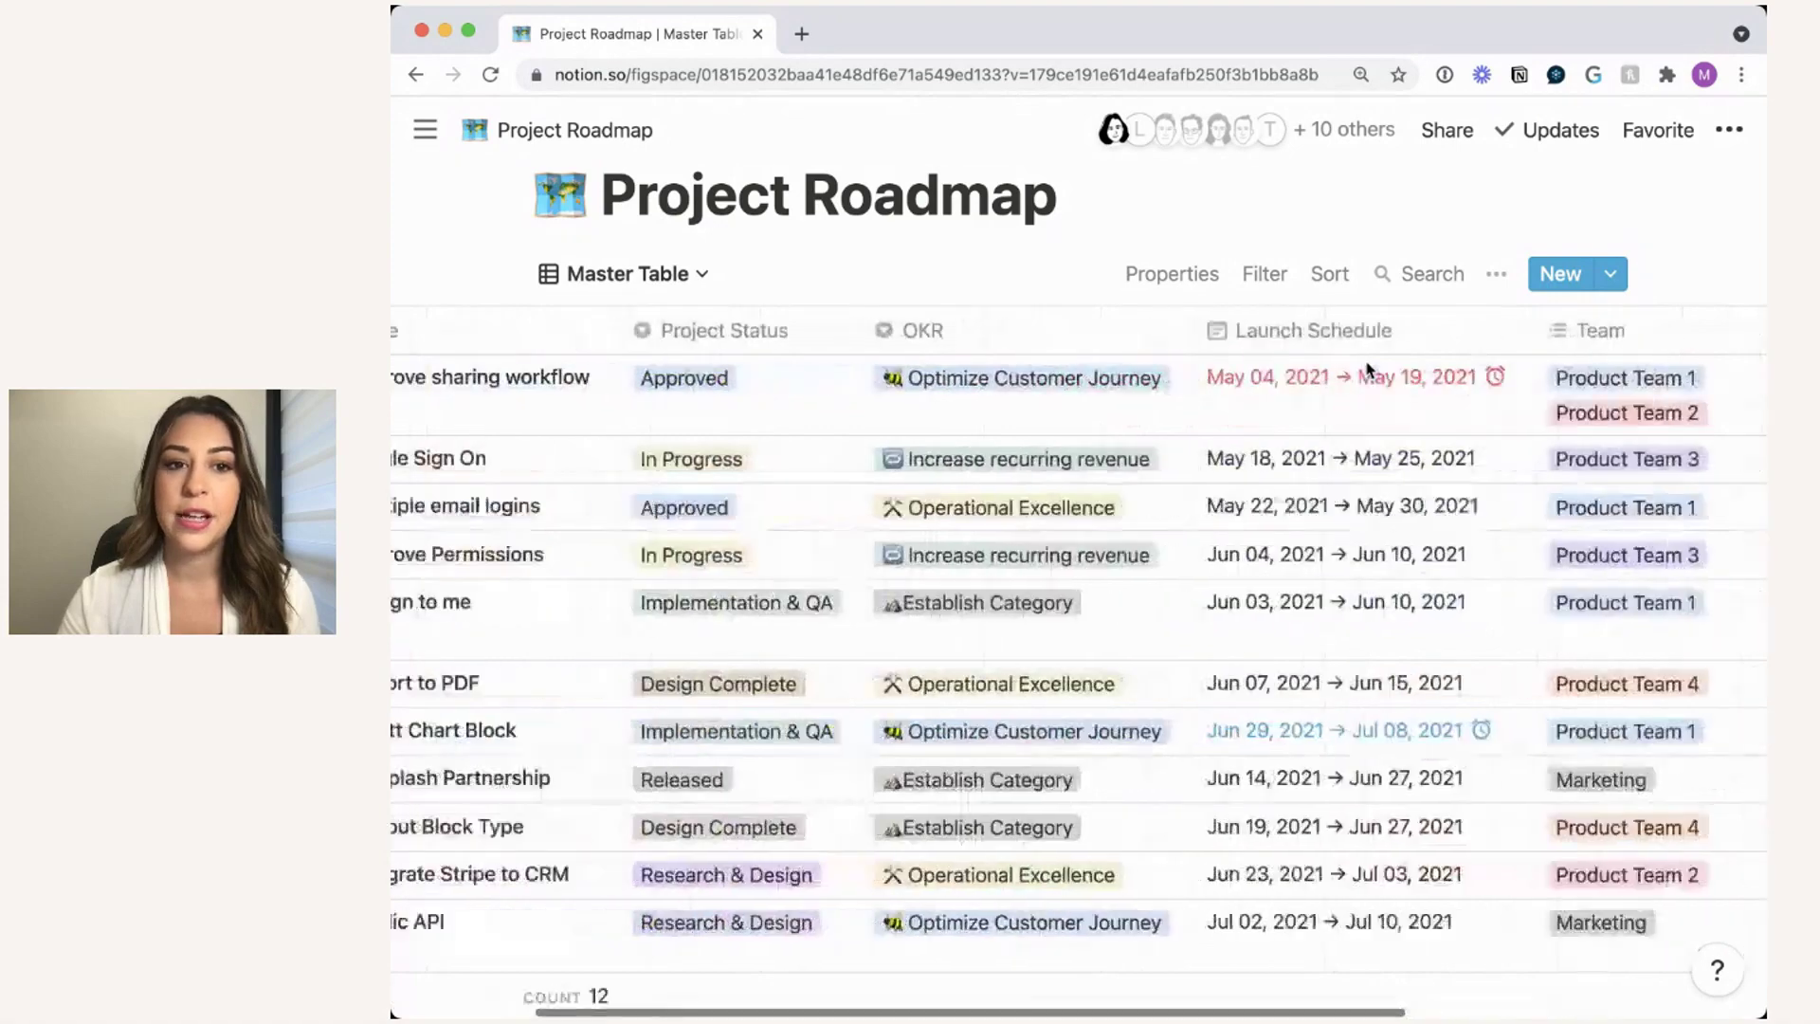
scroll(1368, 369, right, 12)
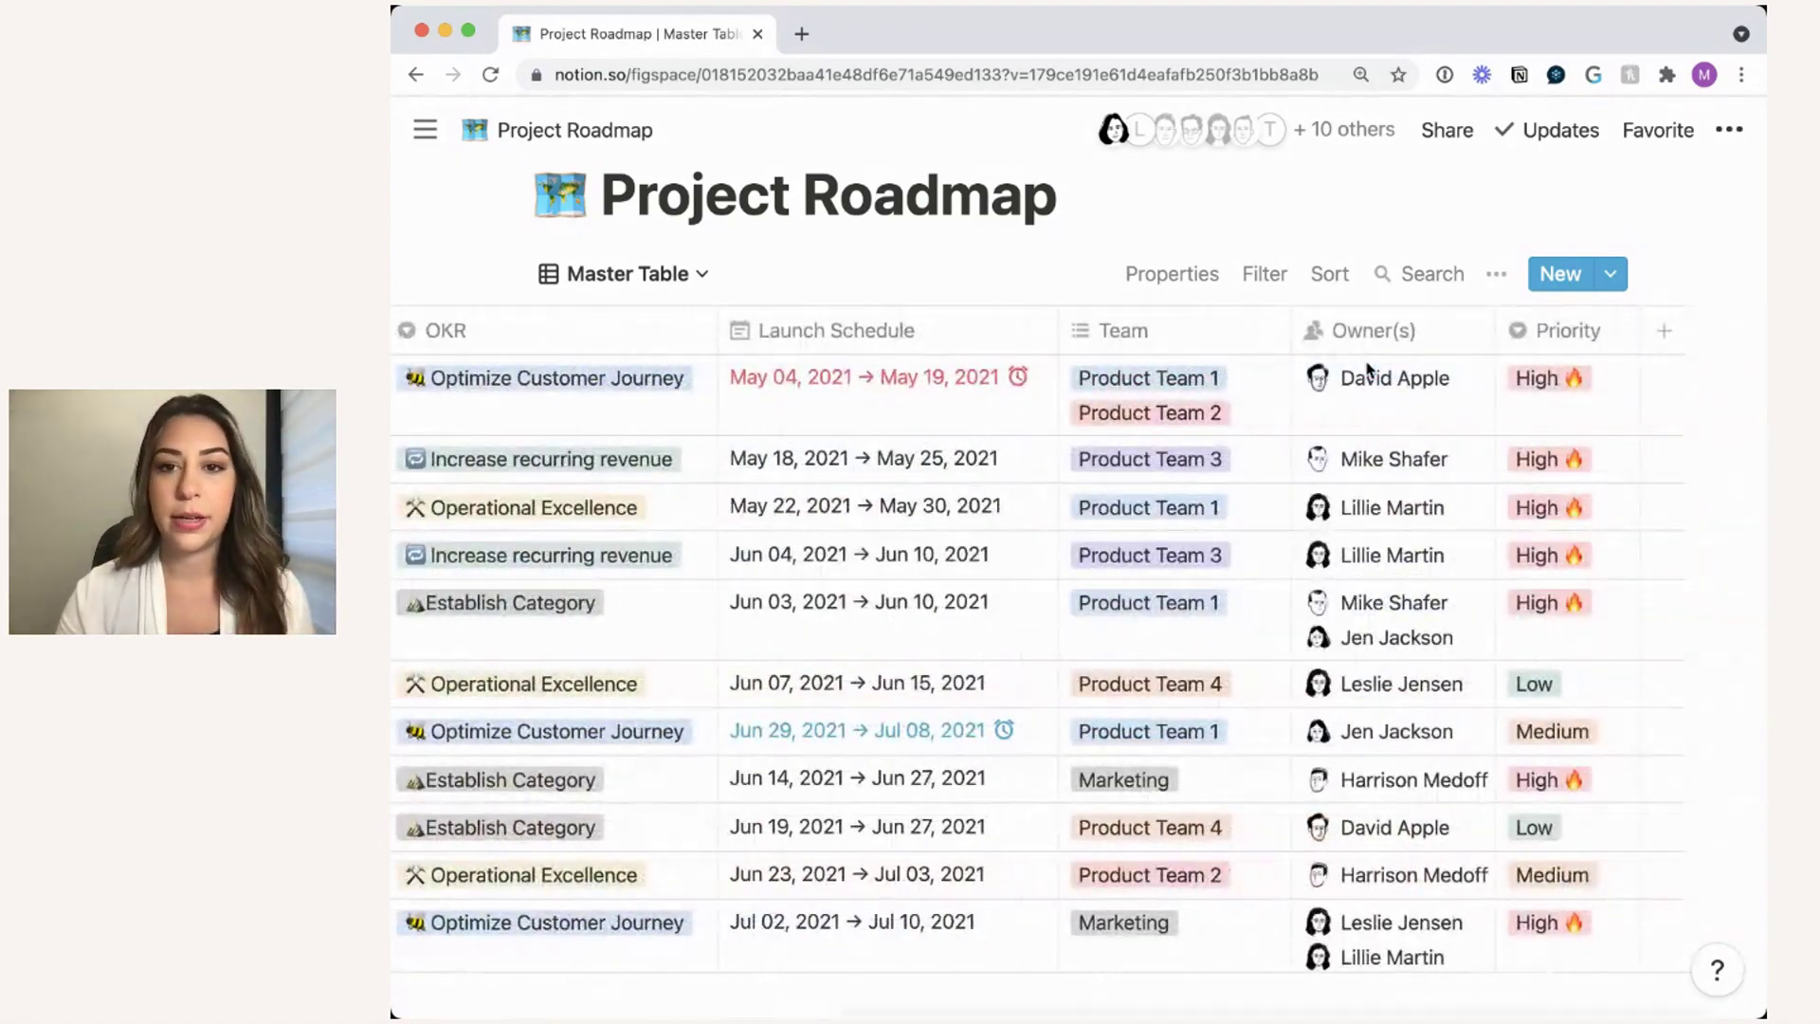
scroll(1369, 370, right, 2)
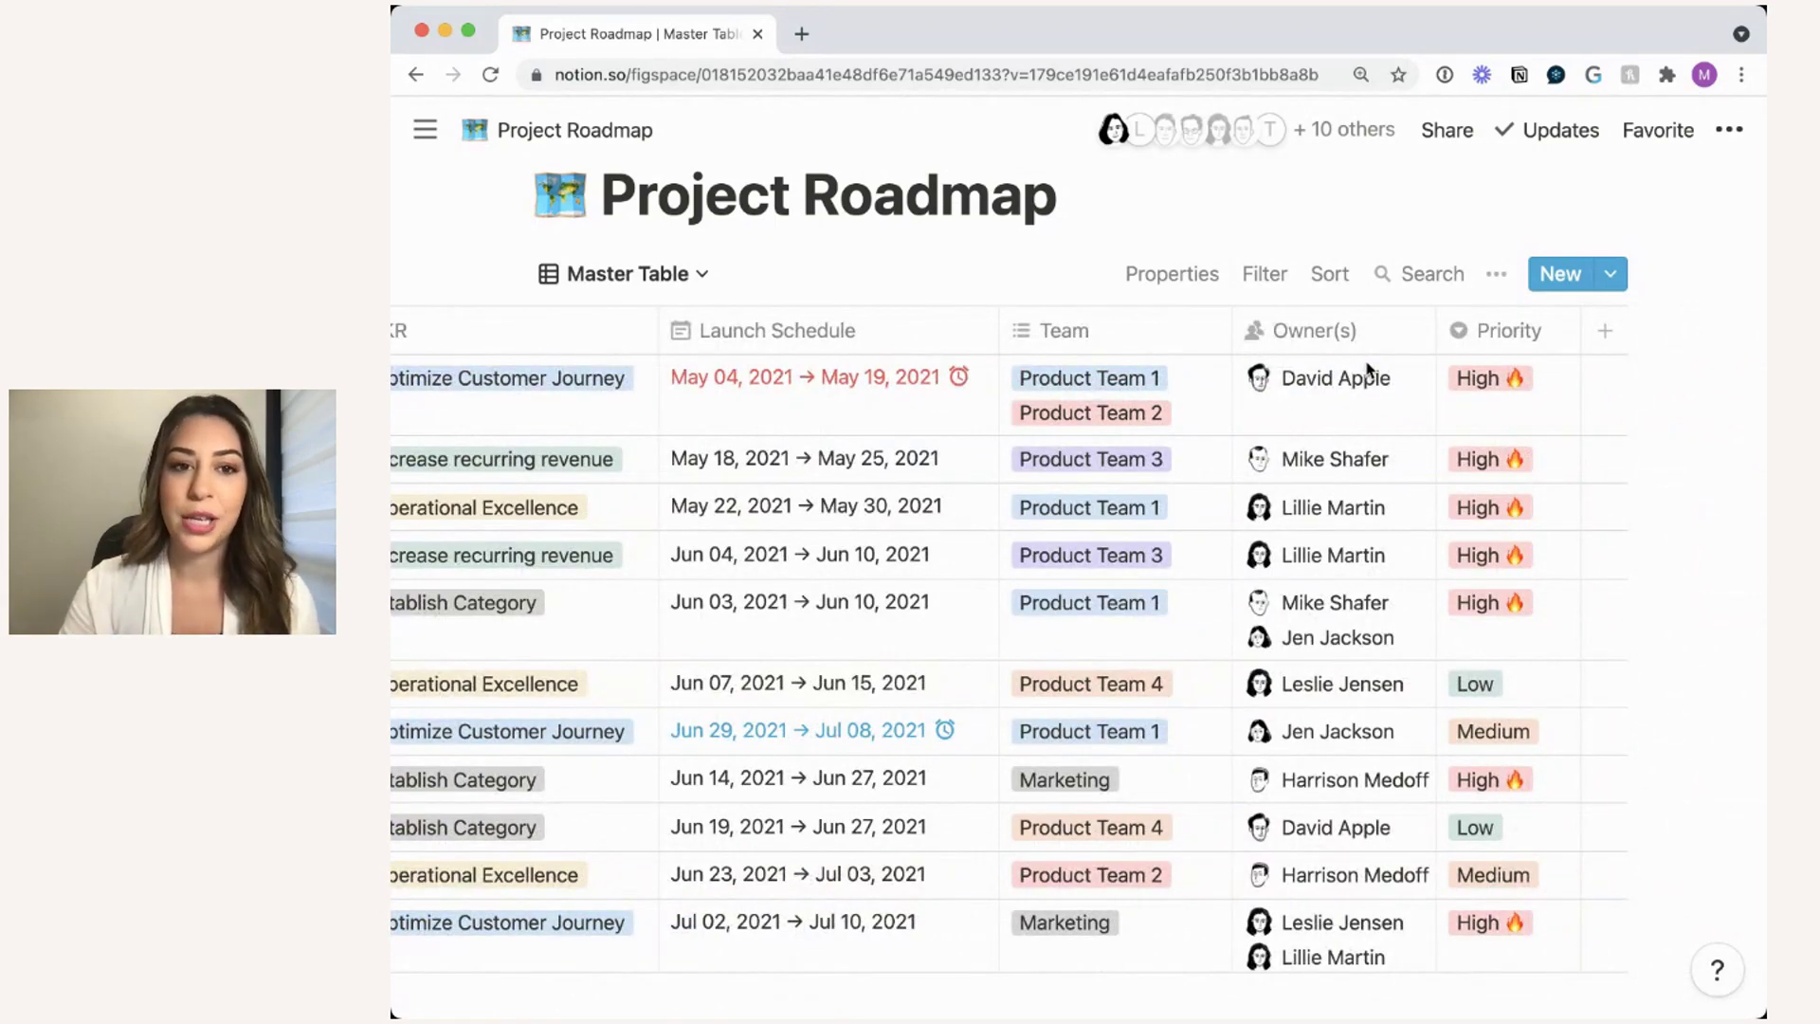
- Add a new table property named 'Initiative' and set its type to Multi-select
click(1607, 331)
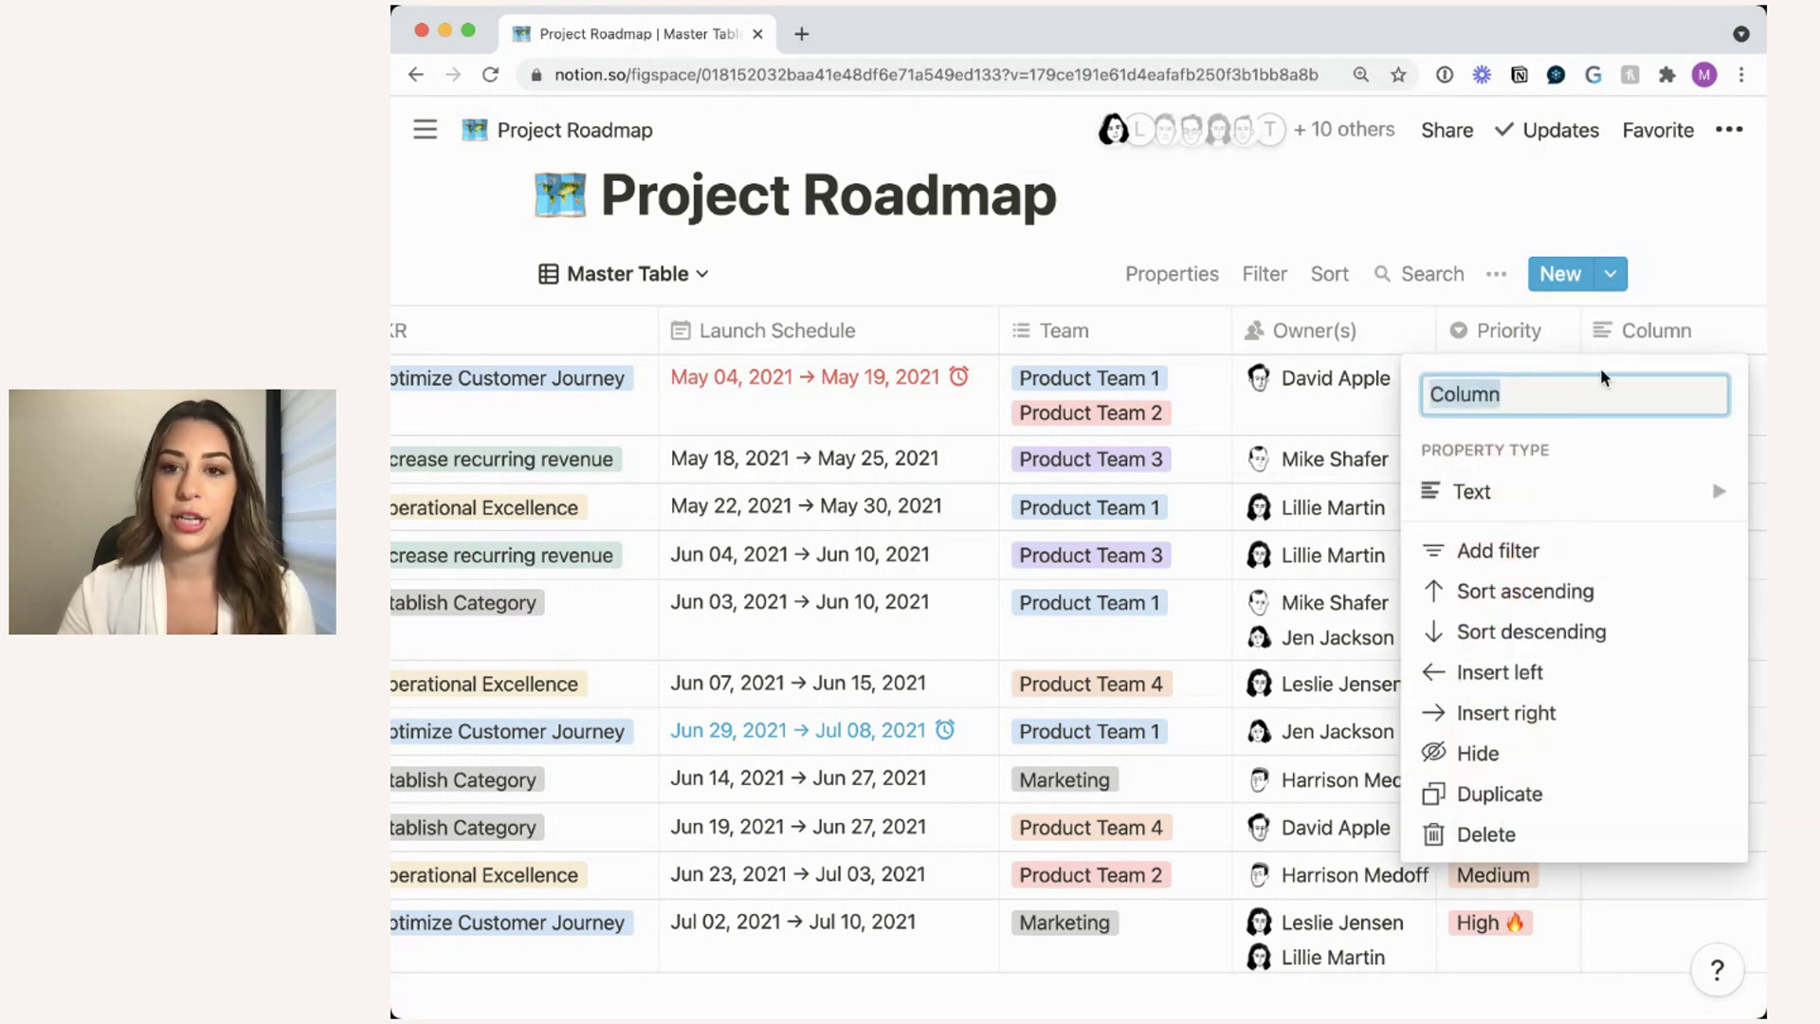
click(1673, 269)
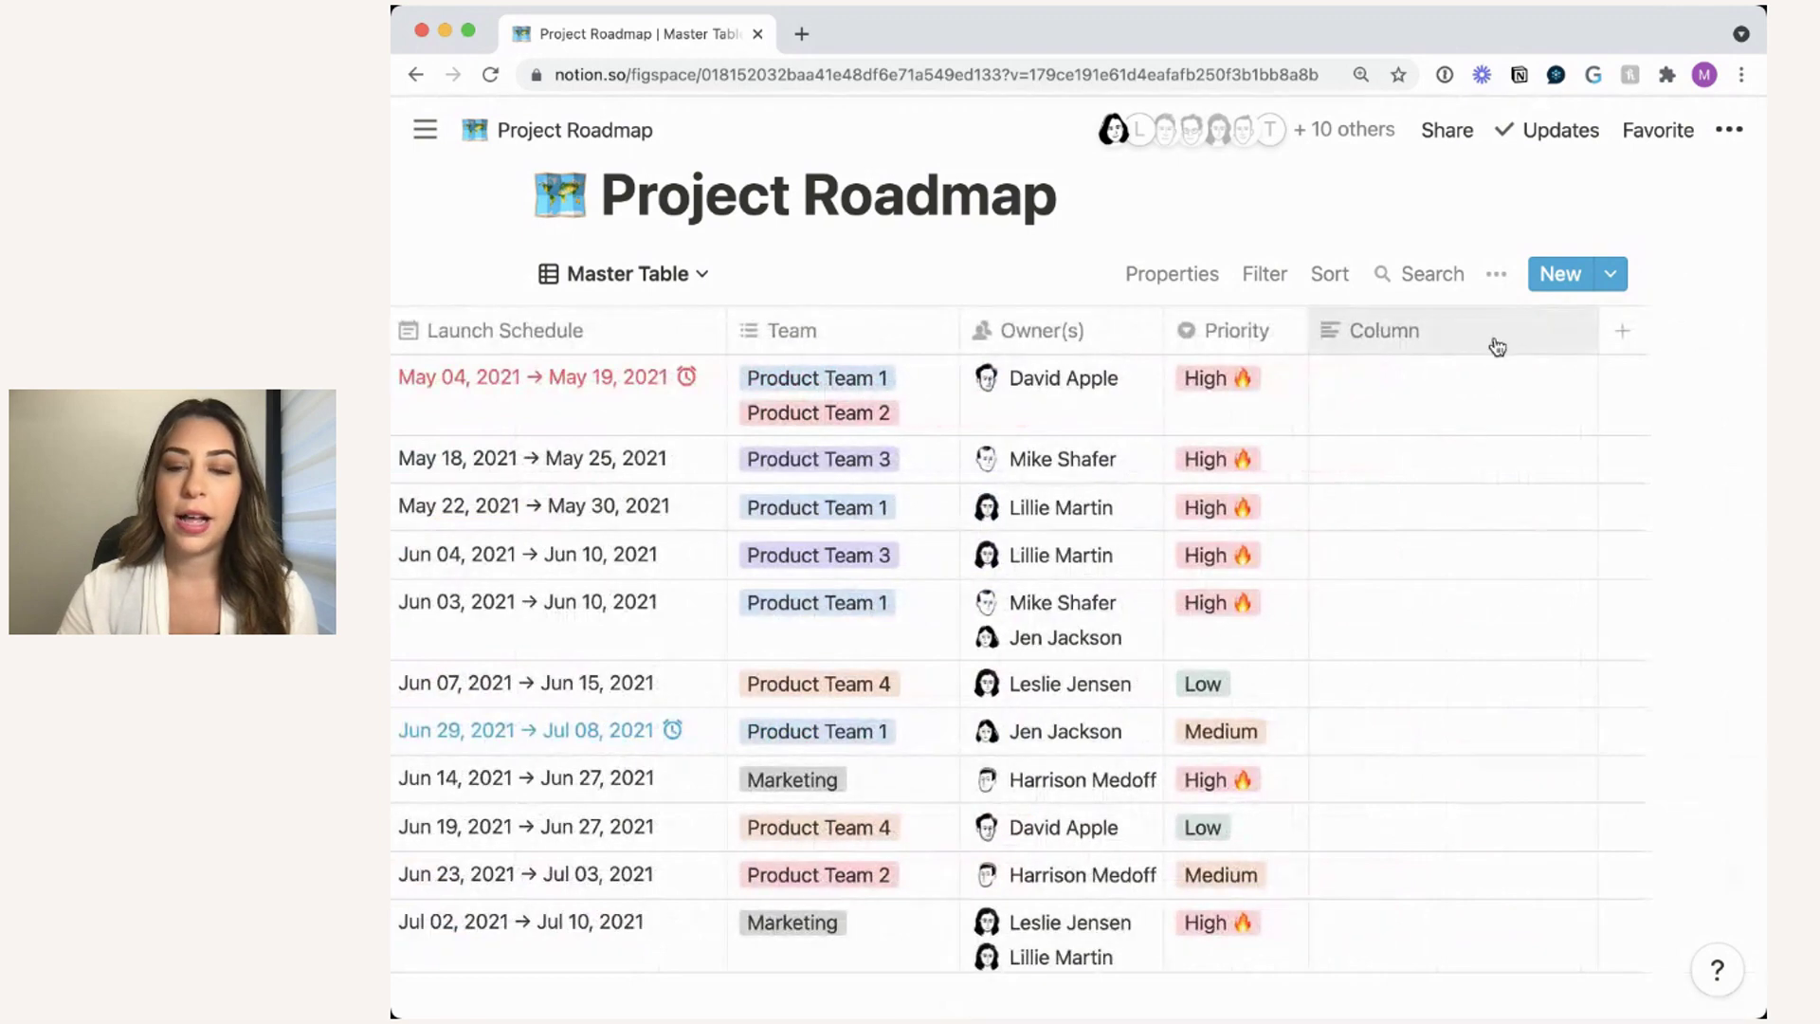
click(1496, 345)
text(Init)
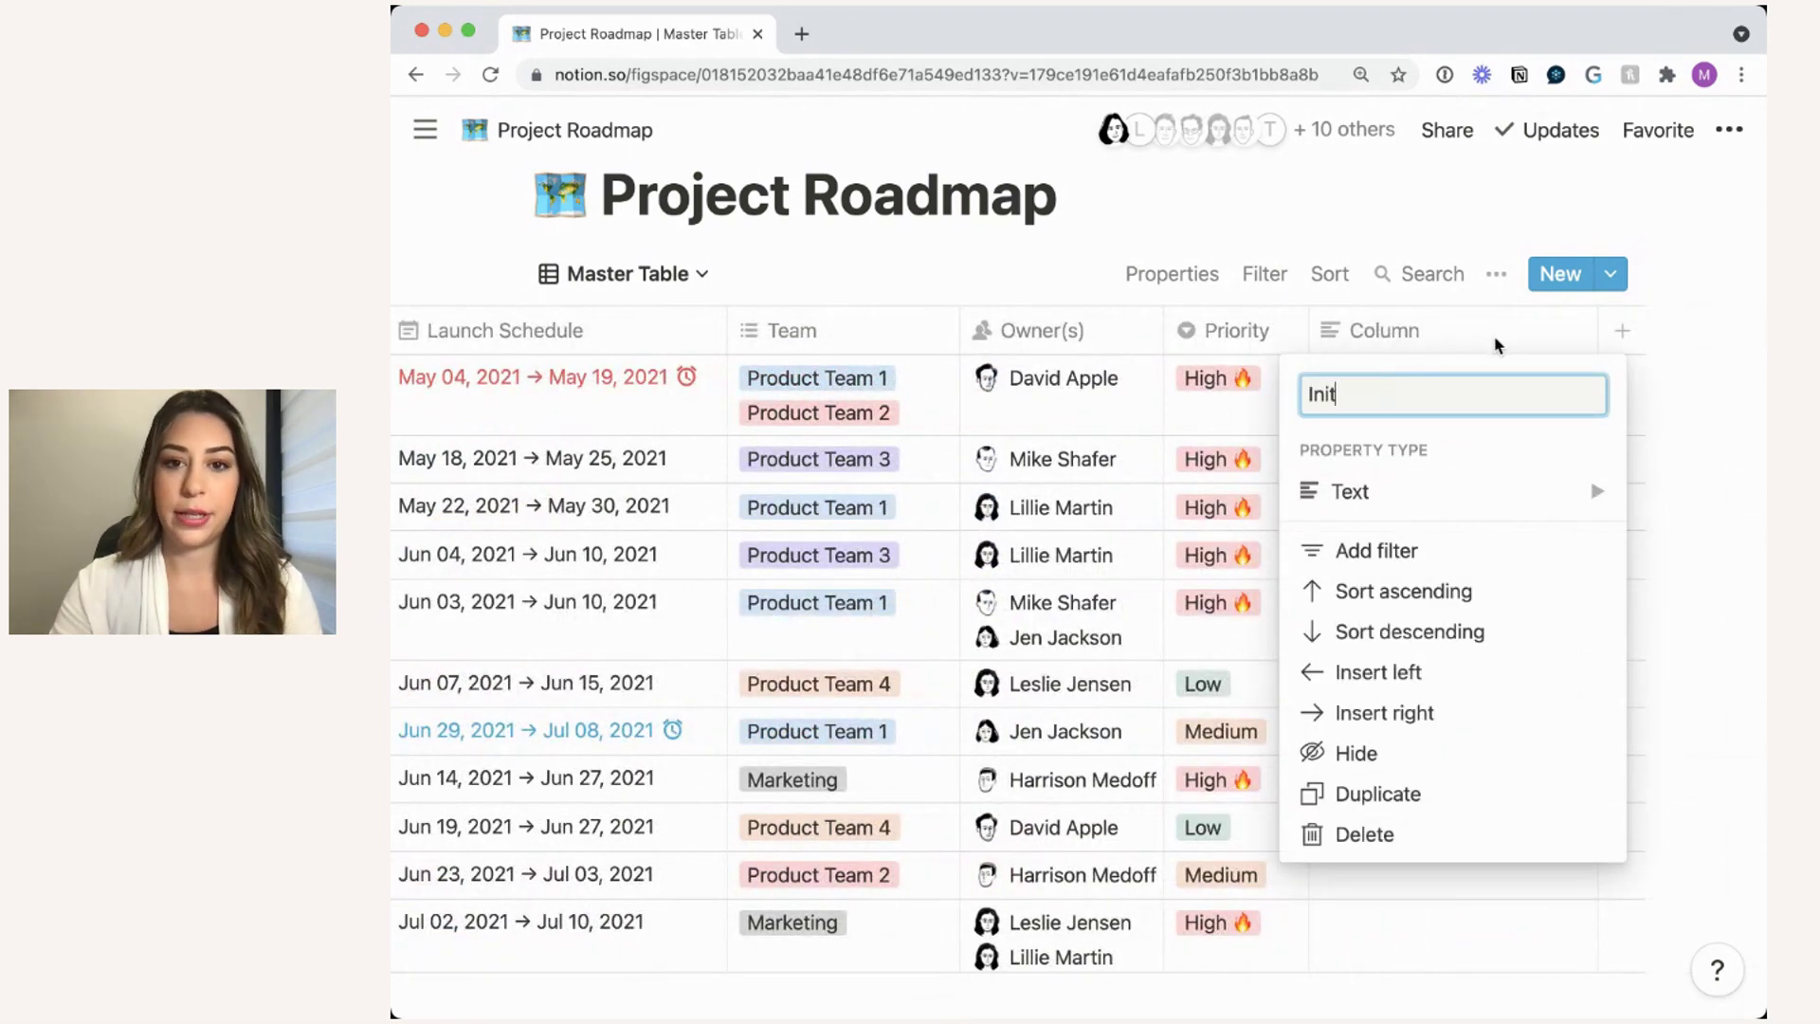
text(iative)
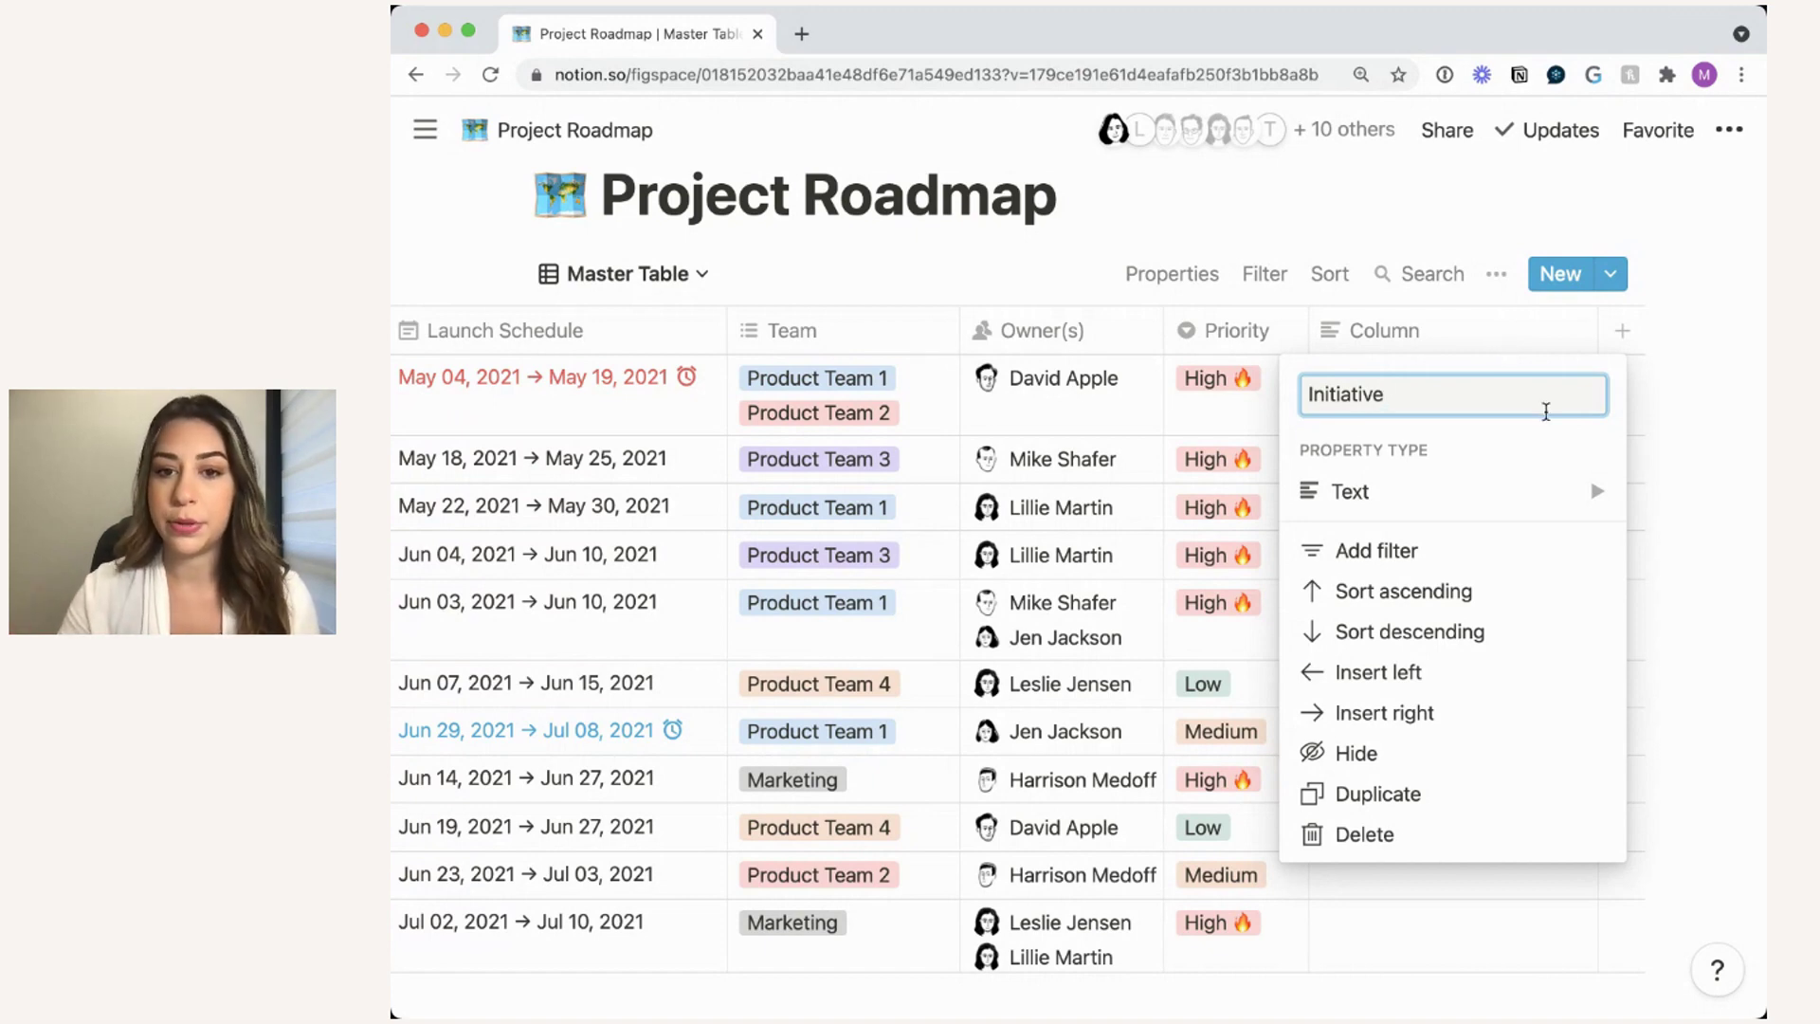
click(1527, 510)
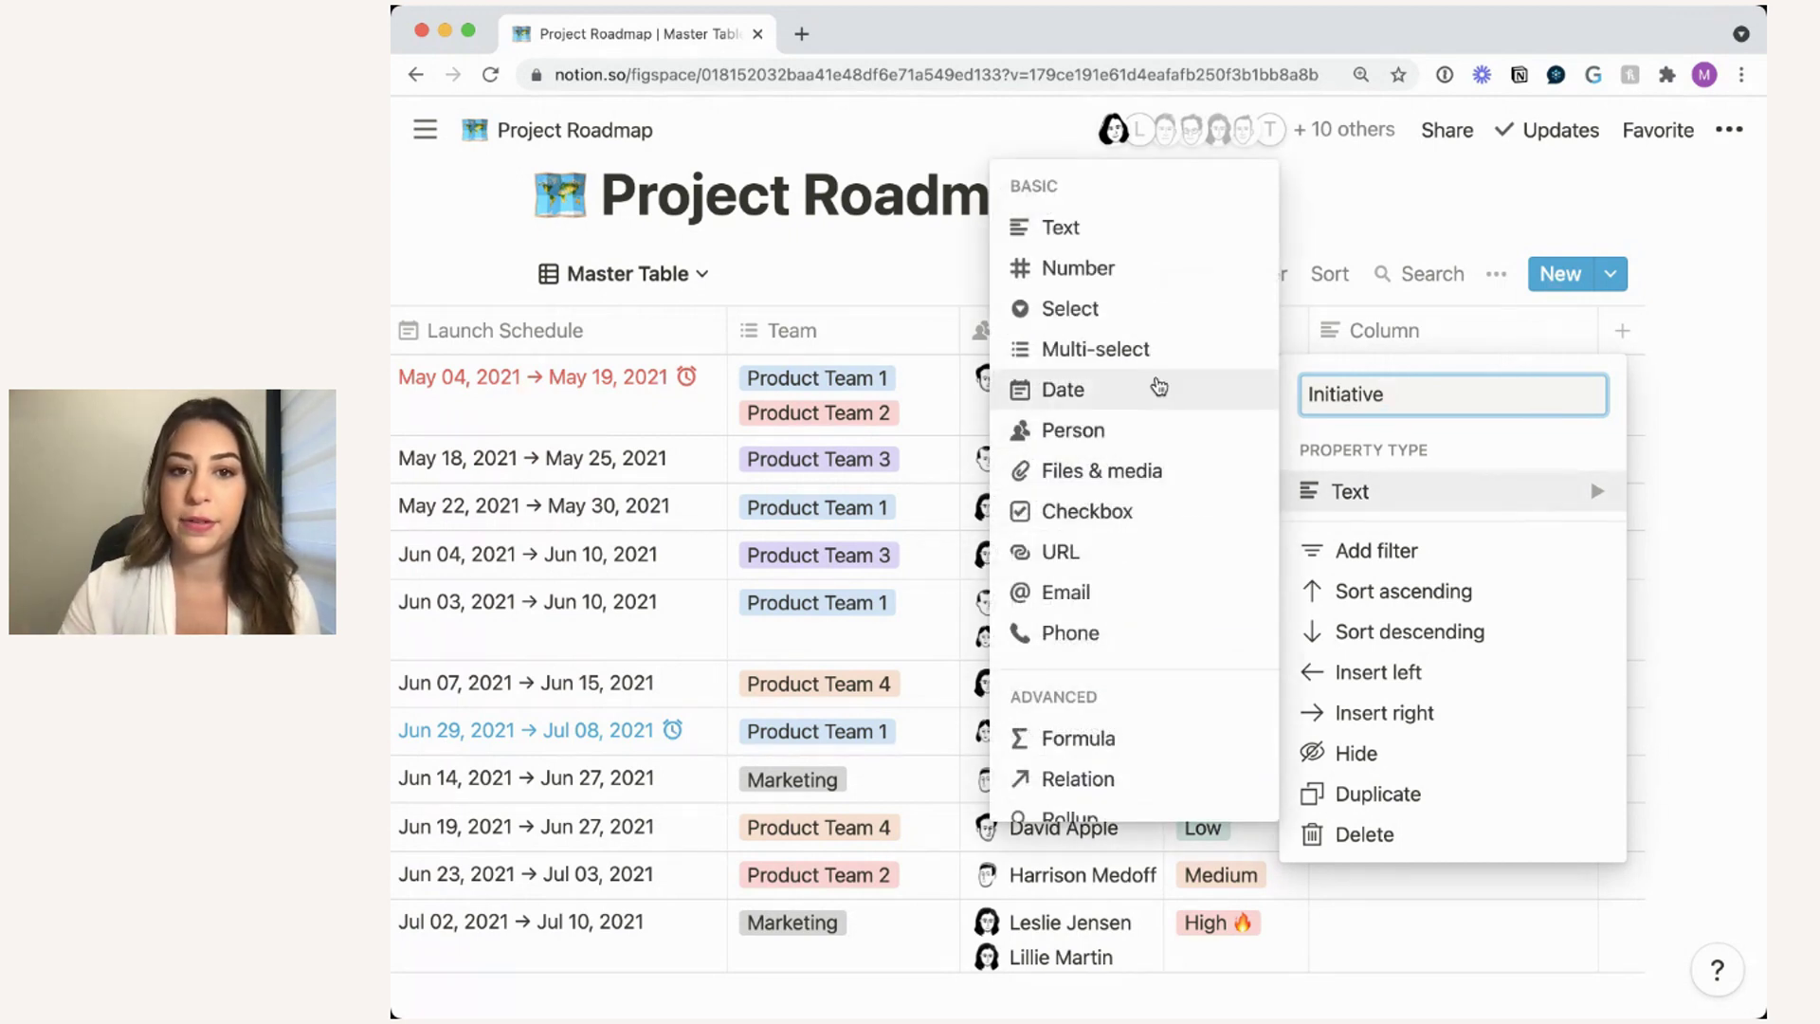
mouse_move(1122, 282)
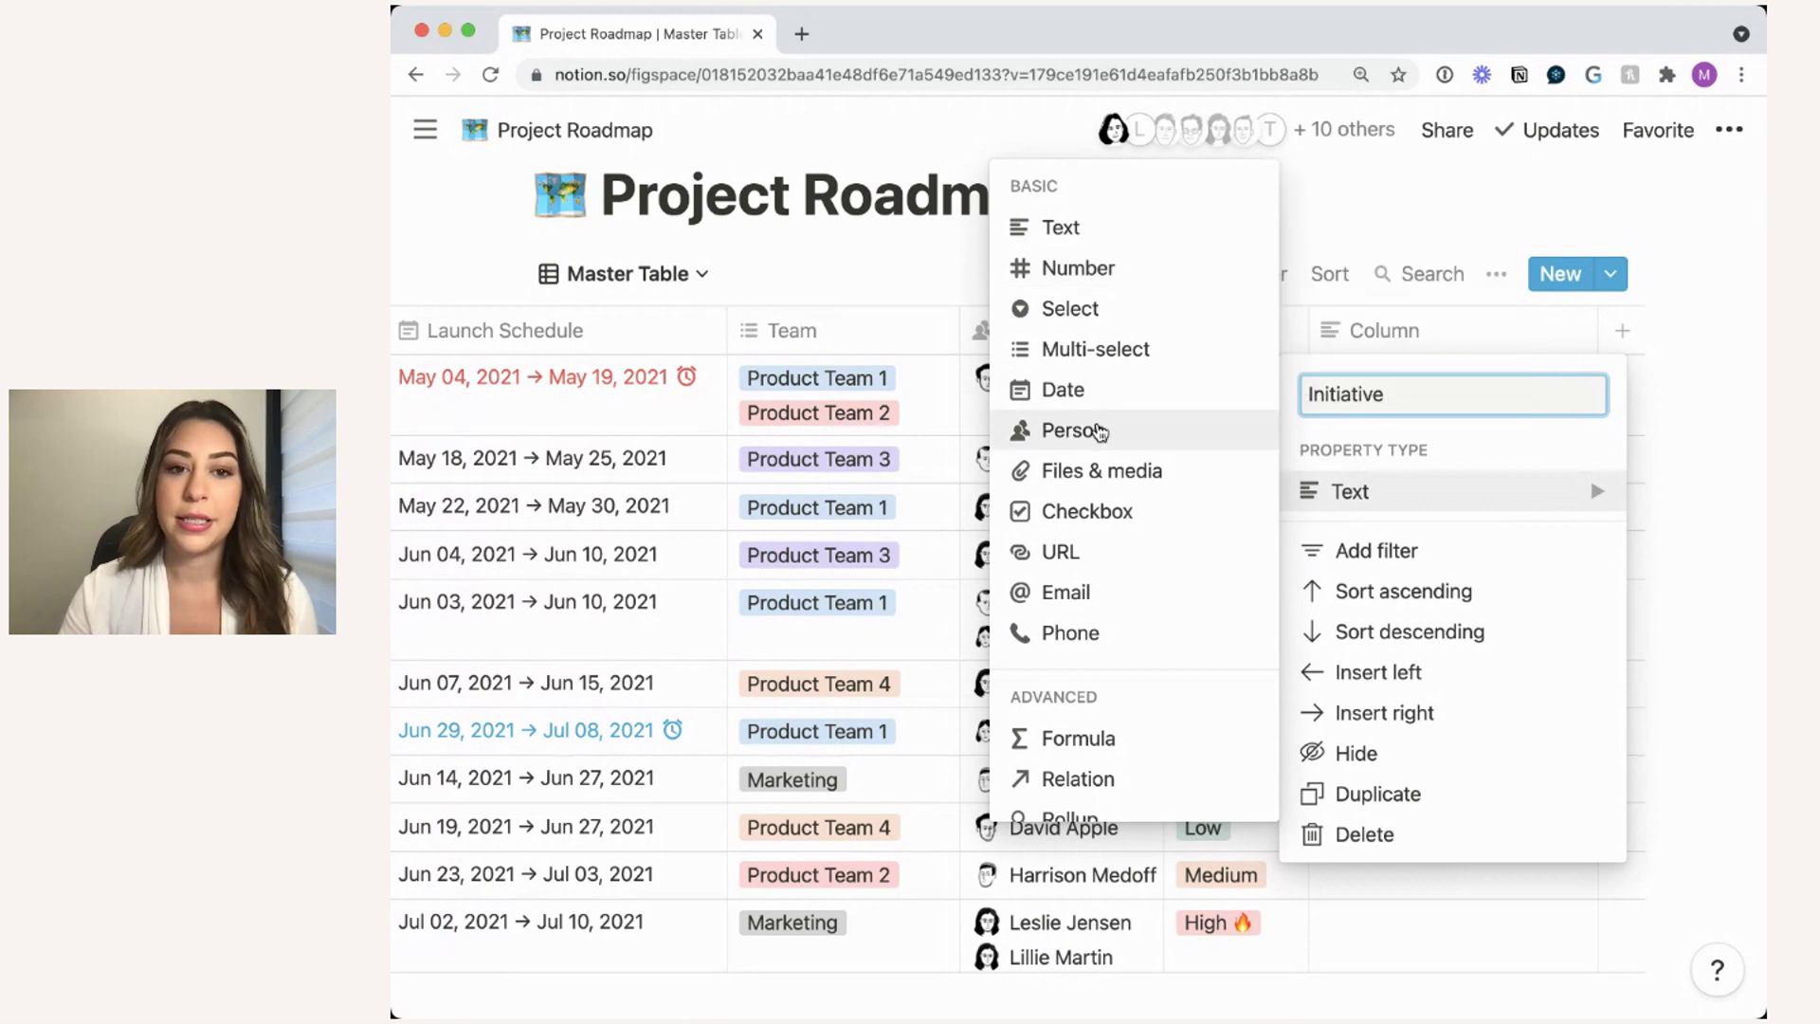
mouse_move(1098, 429)
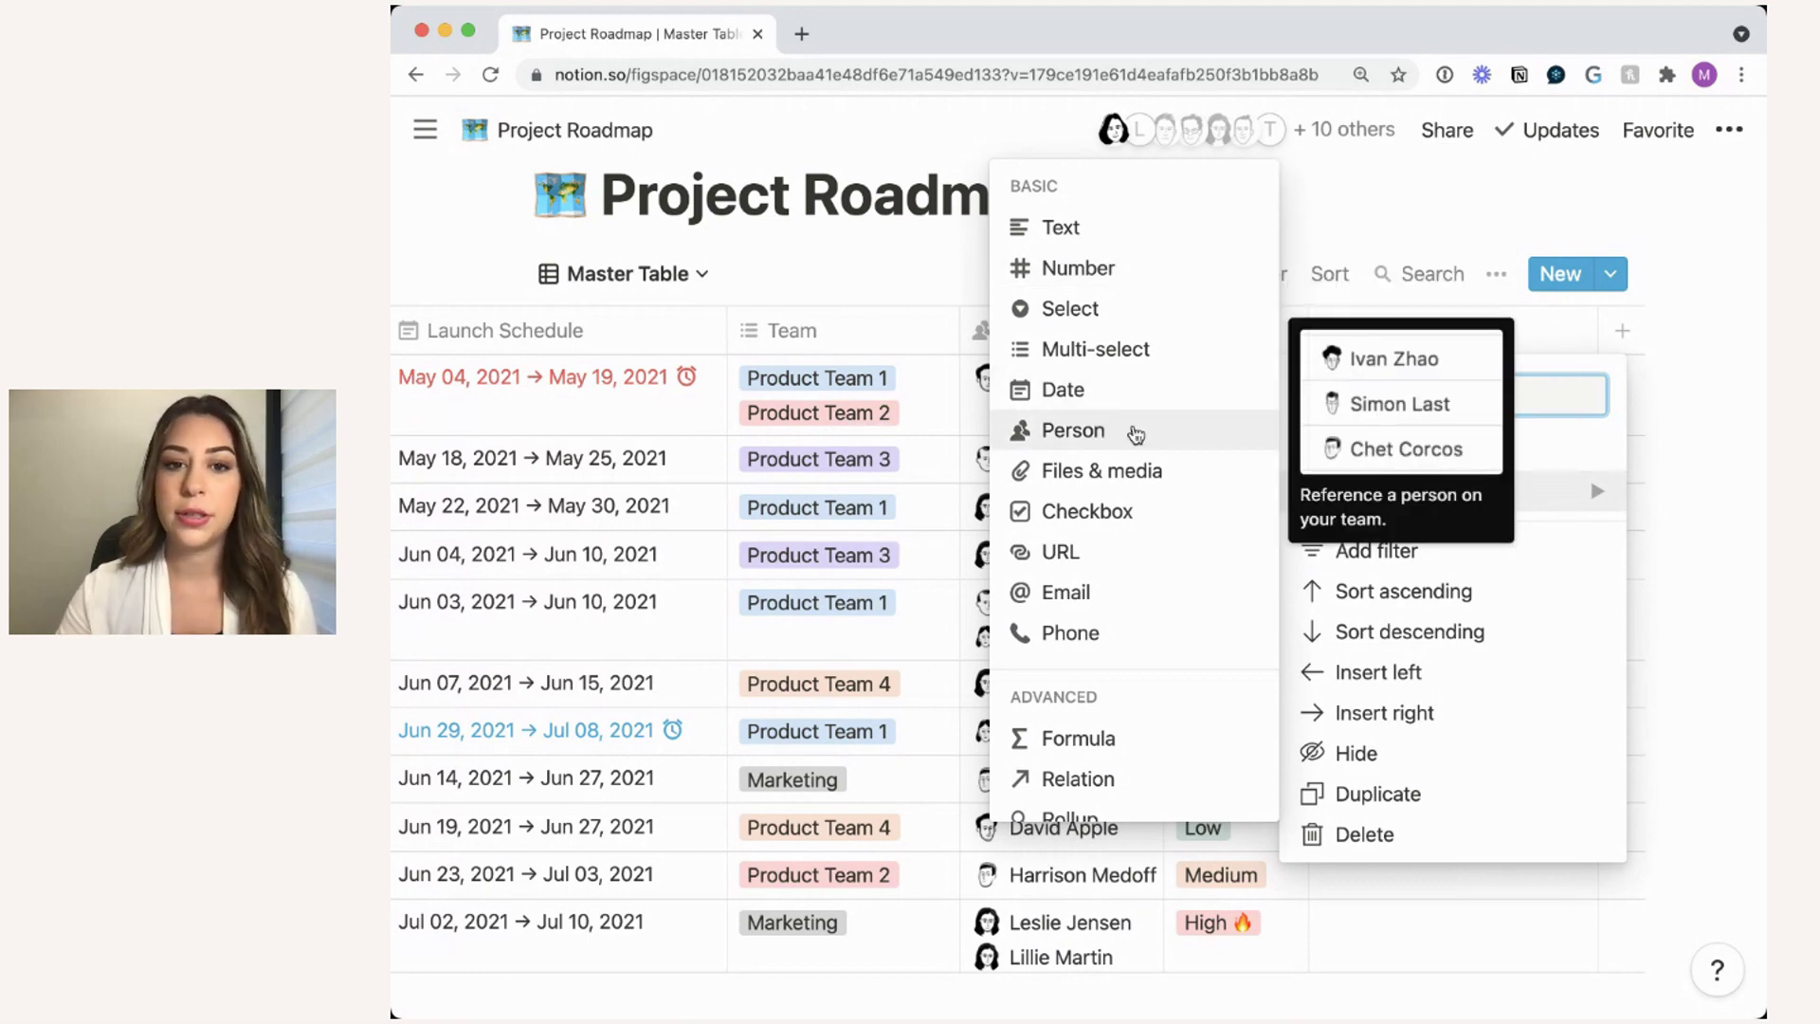
mouse_move(1161, 469)
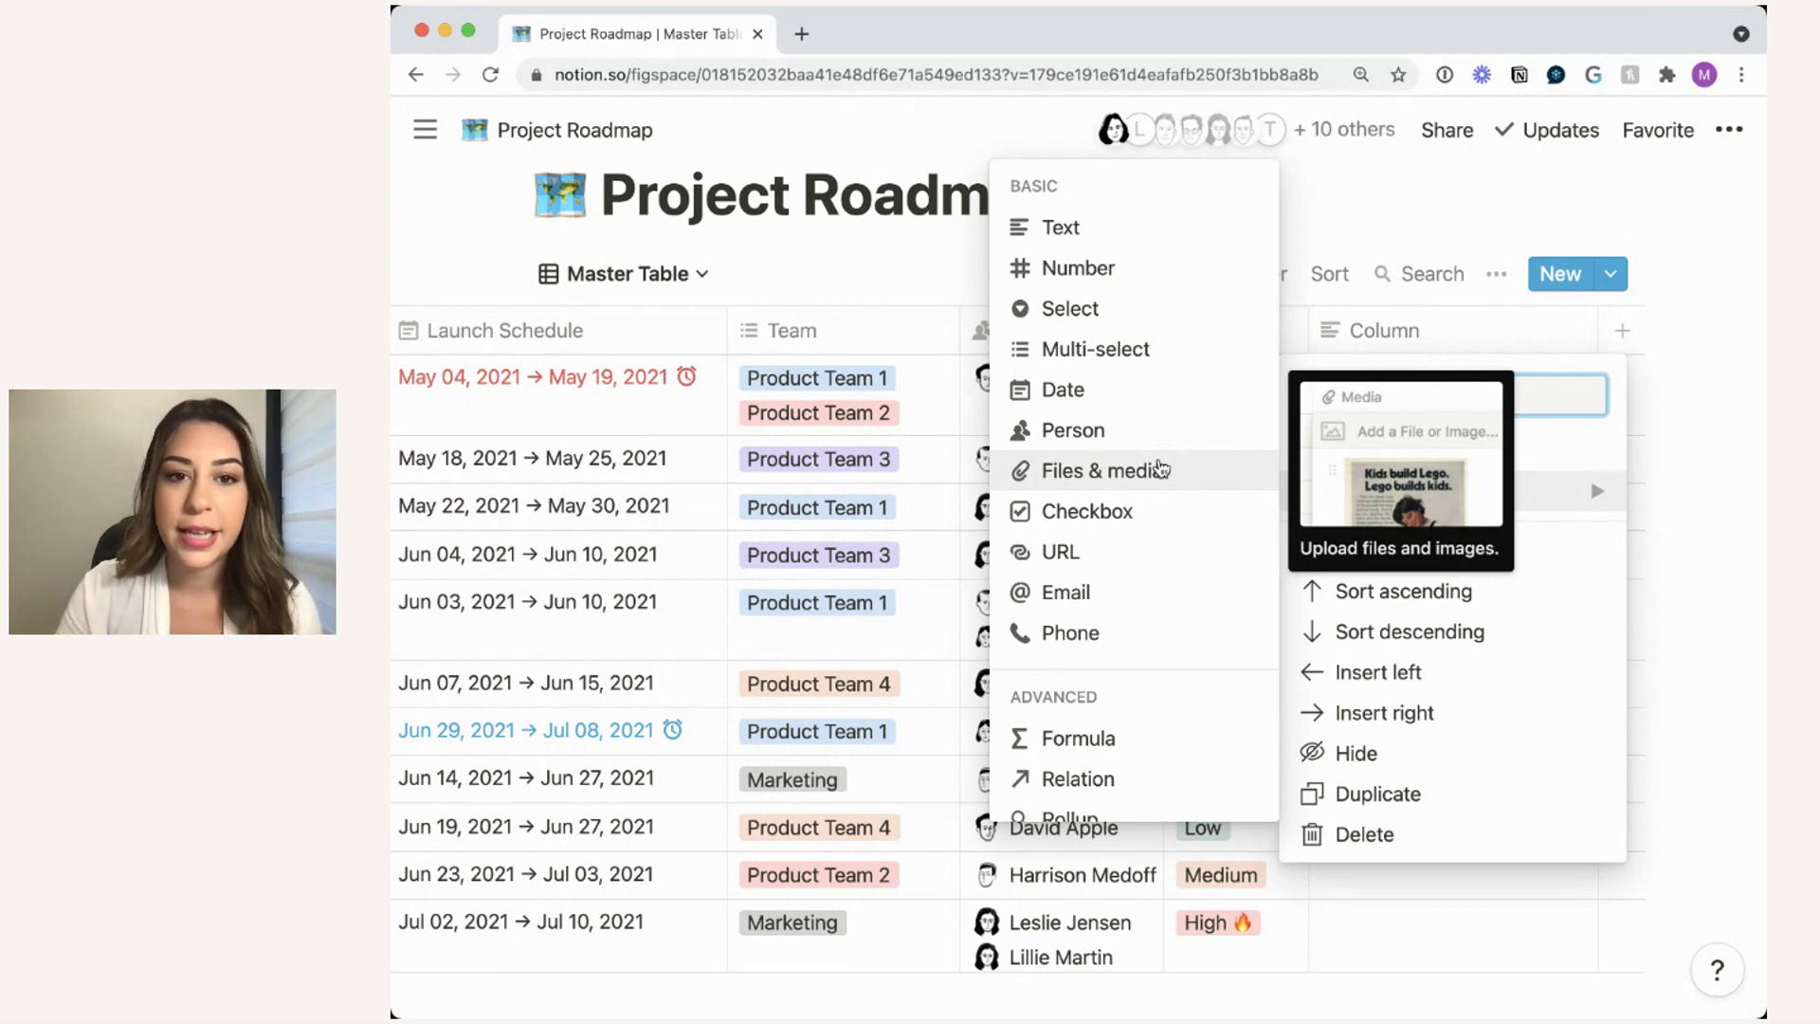
mouse_move(1142, 347)
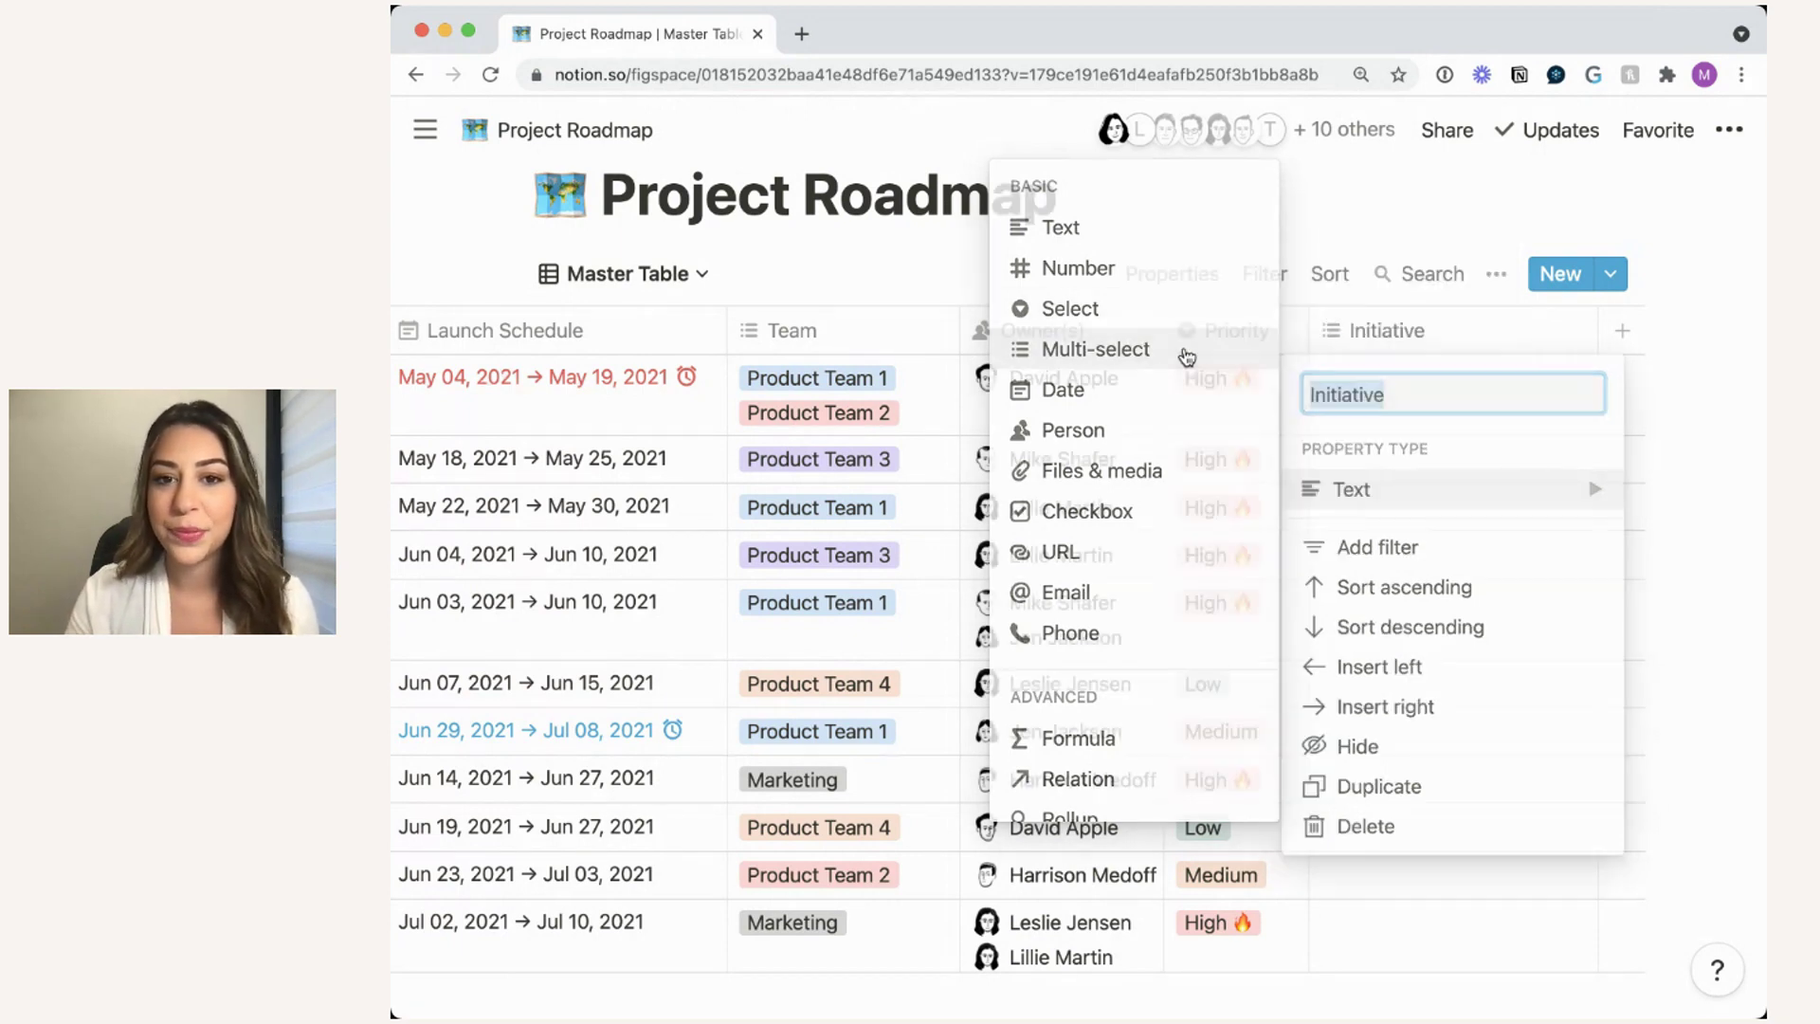
click(1187, 357)
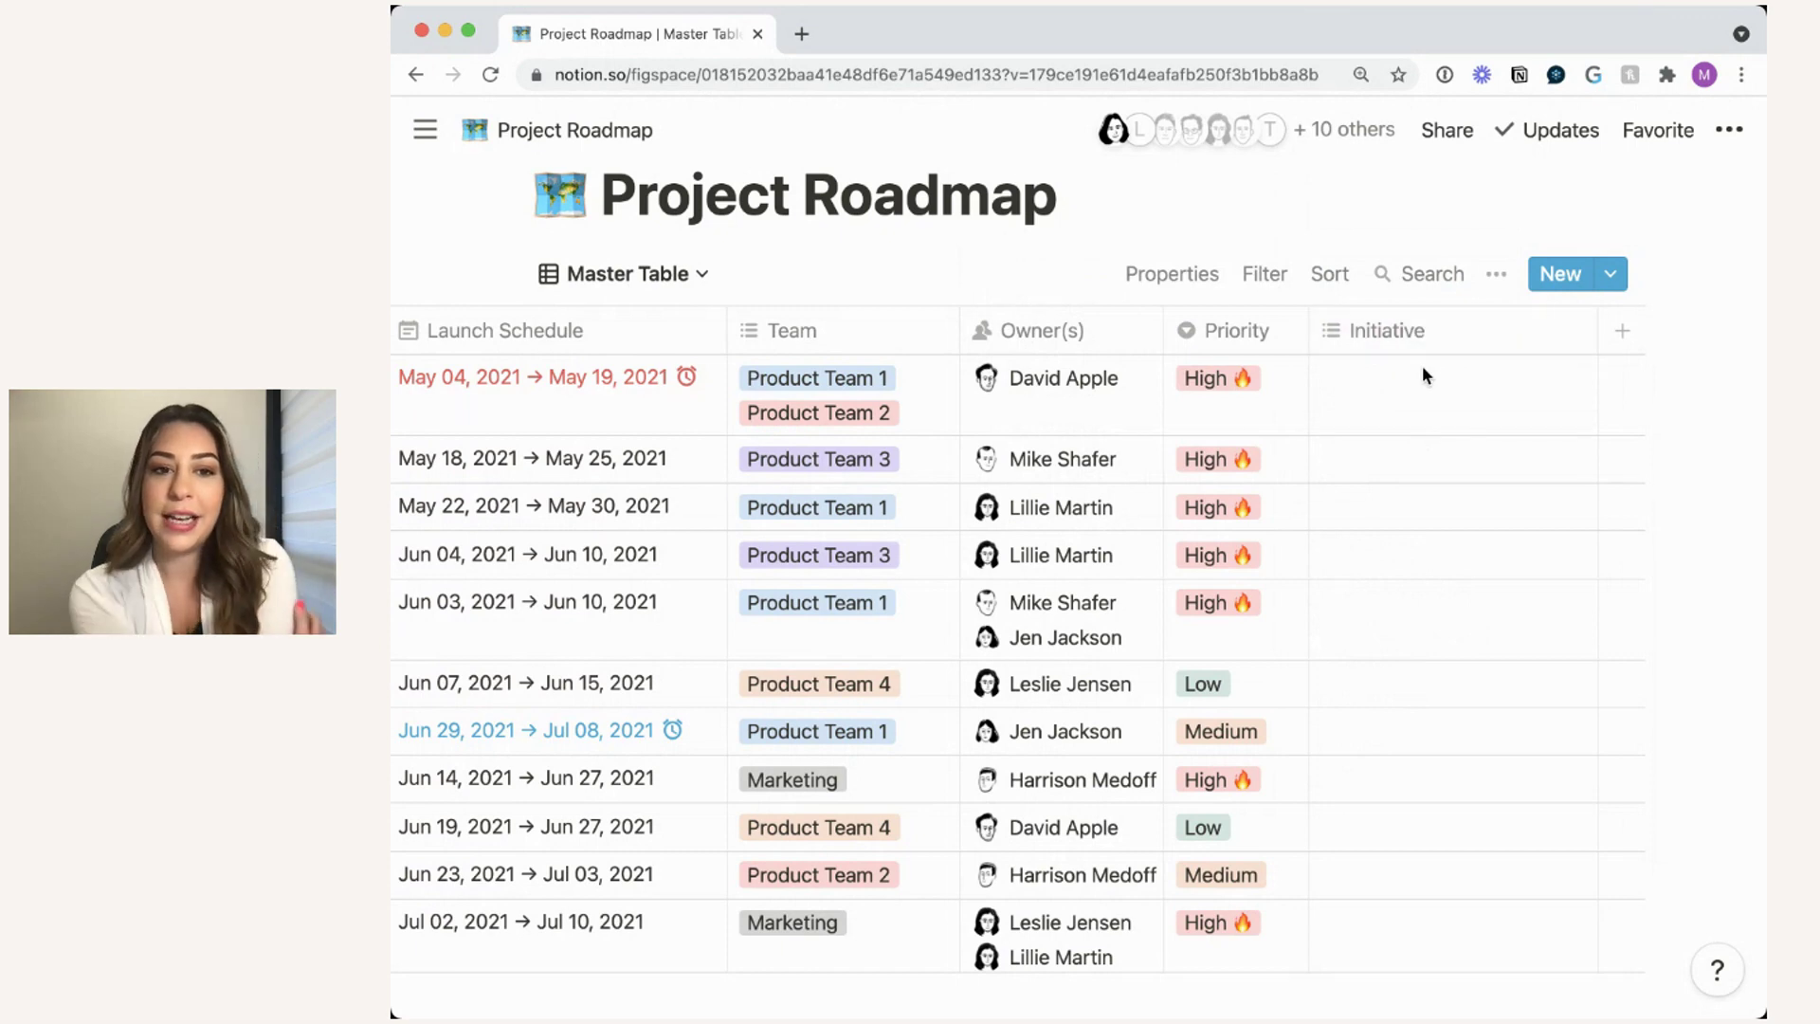
- Create Growth, Retention and Advocacy initiative options in the first project's Initiative cell
scroll(1422, 366, left, 2)
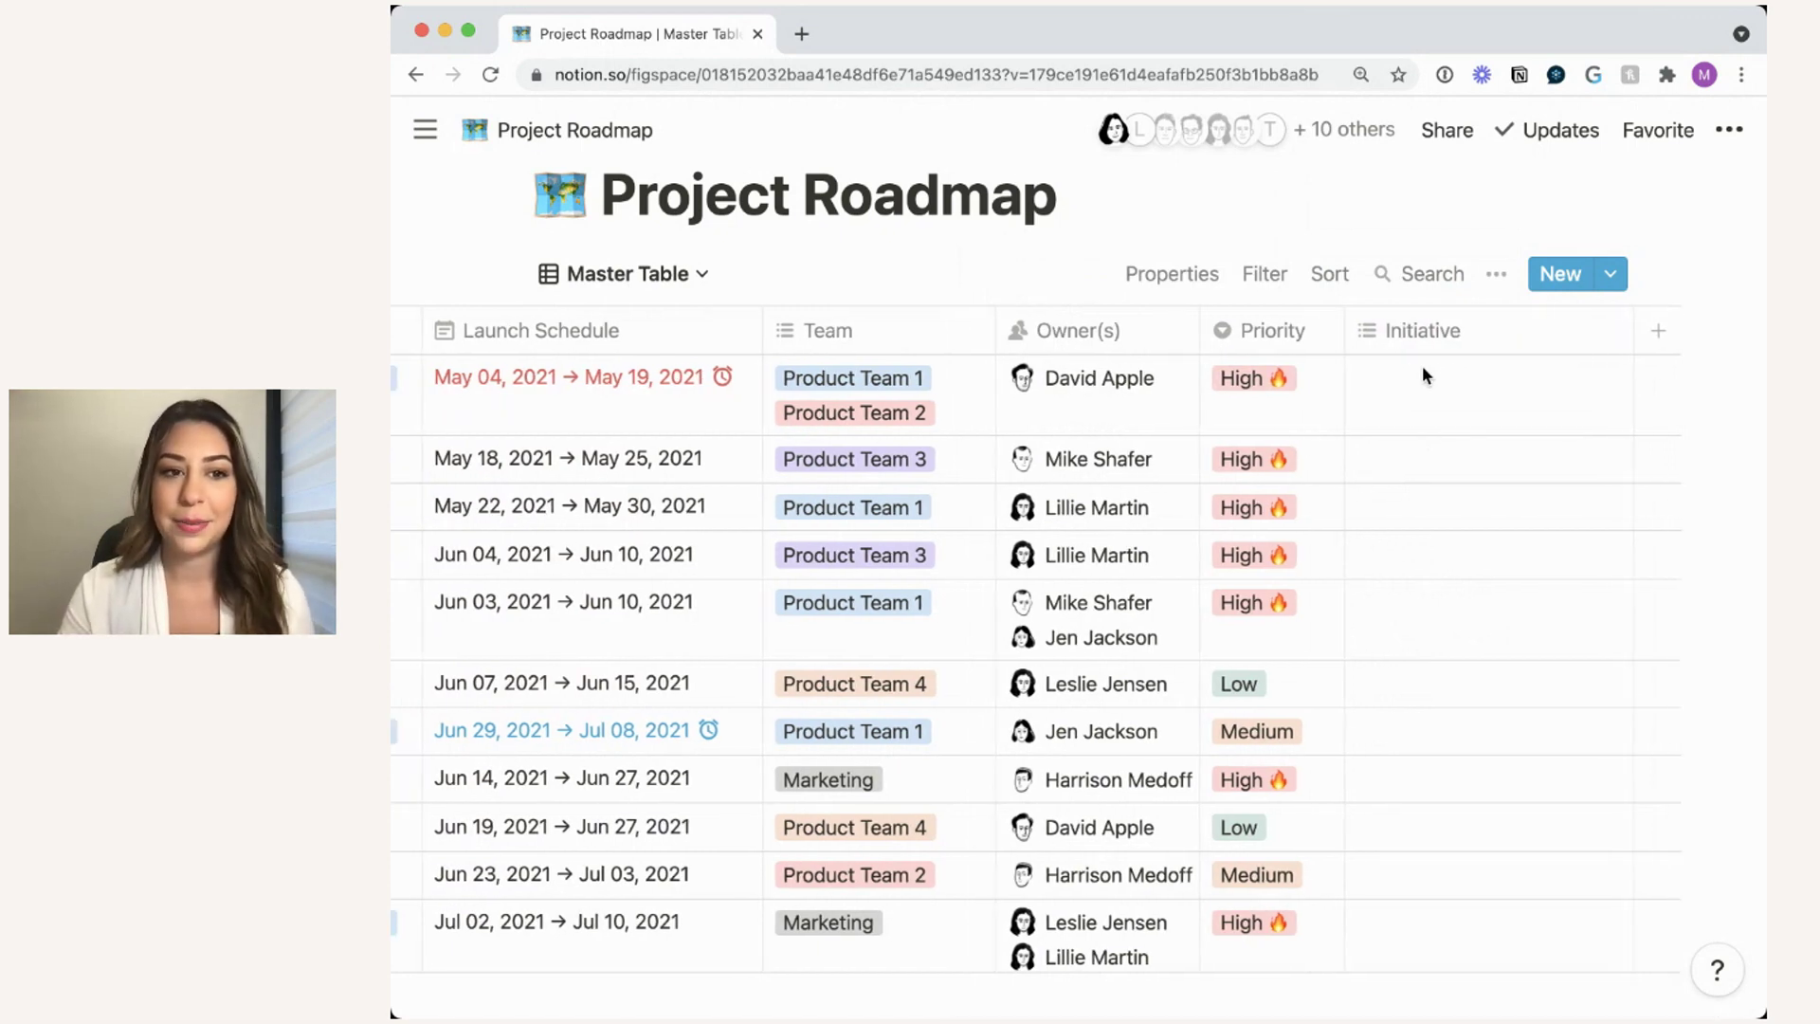
click(1450, 379)
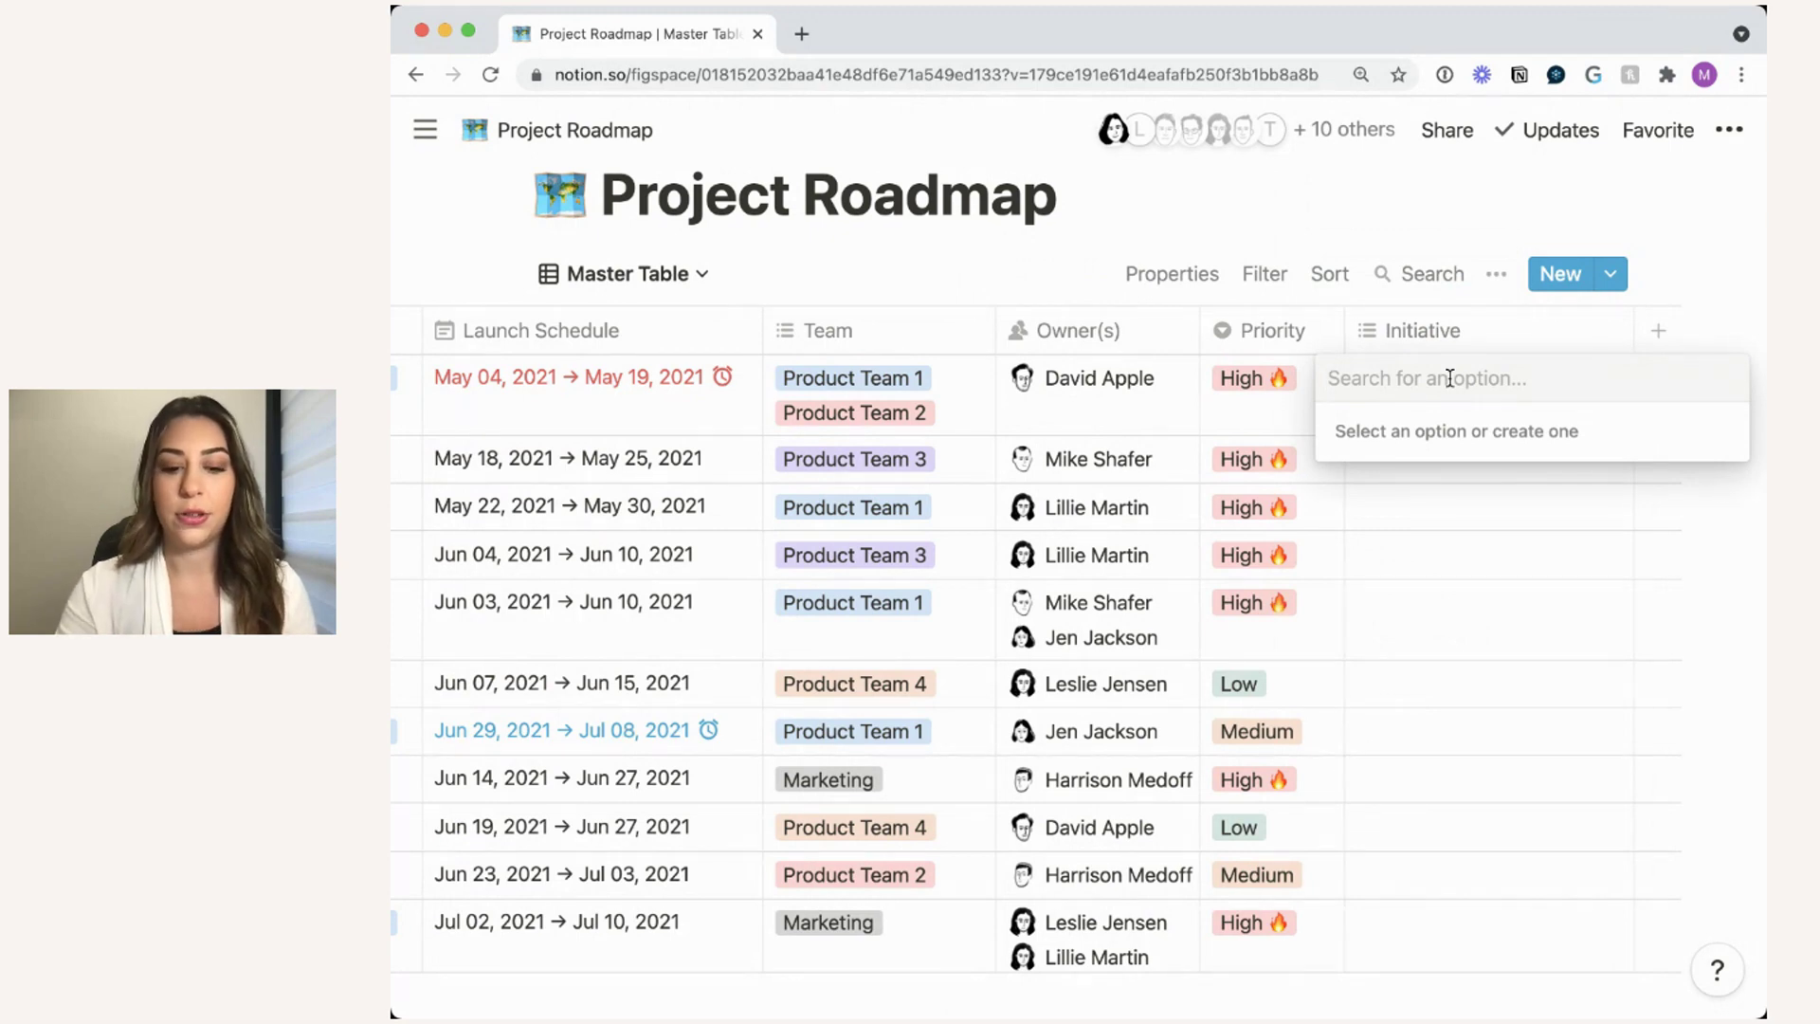
text(Growth)
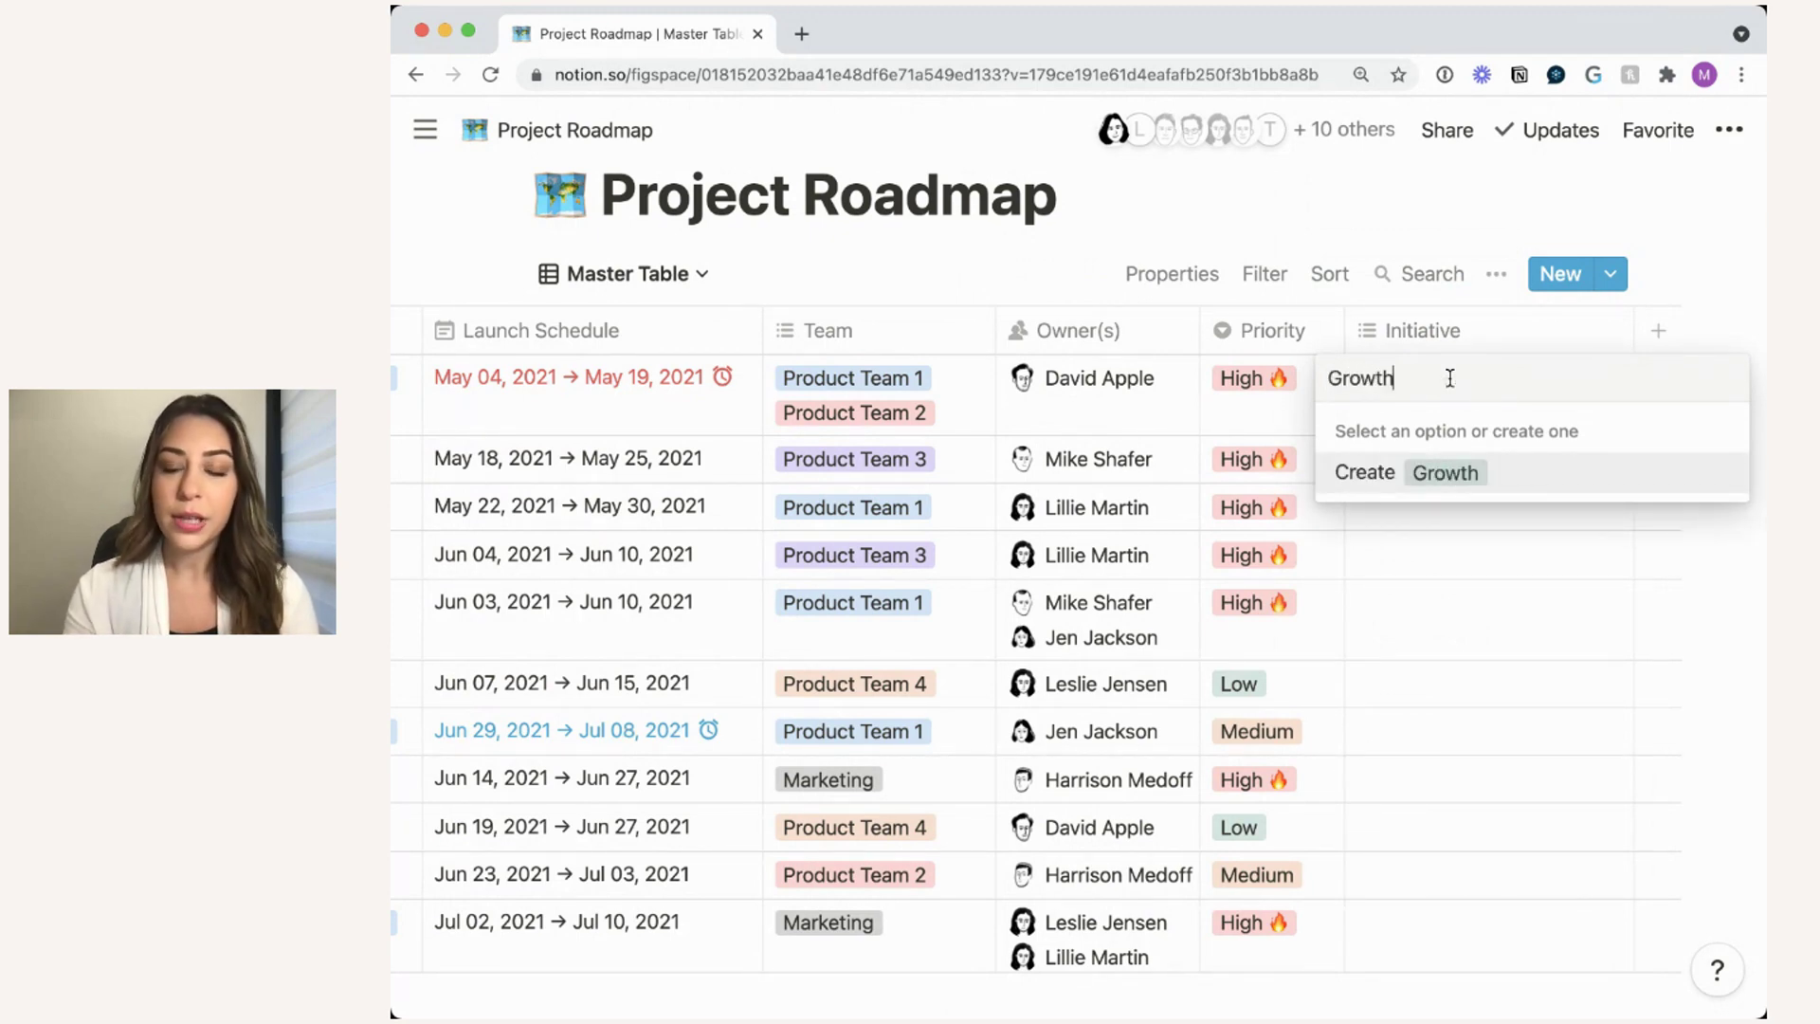
key(Return)
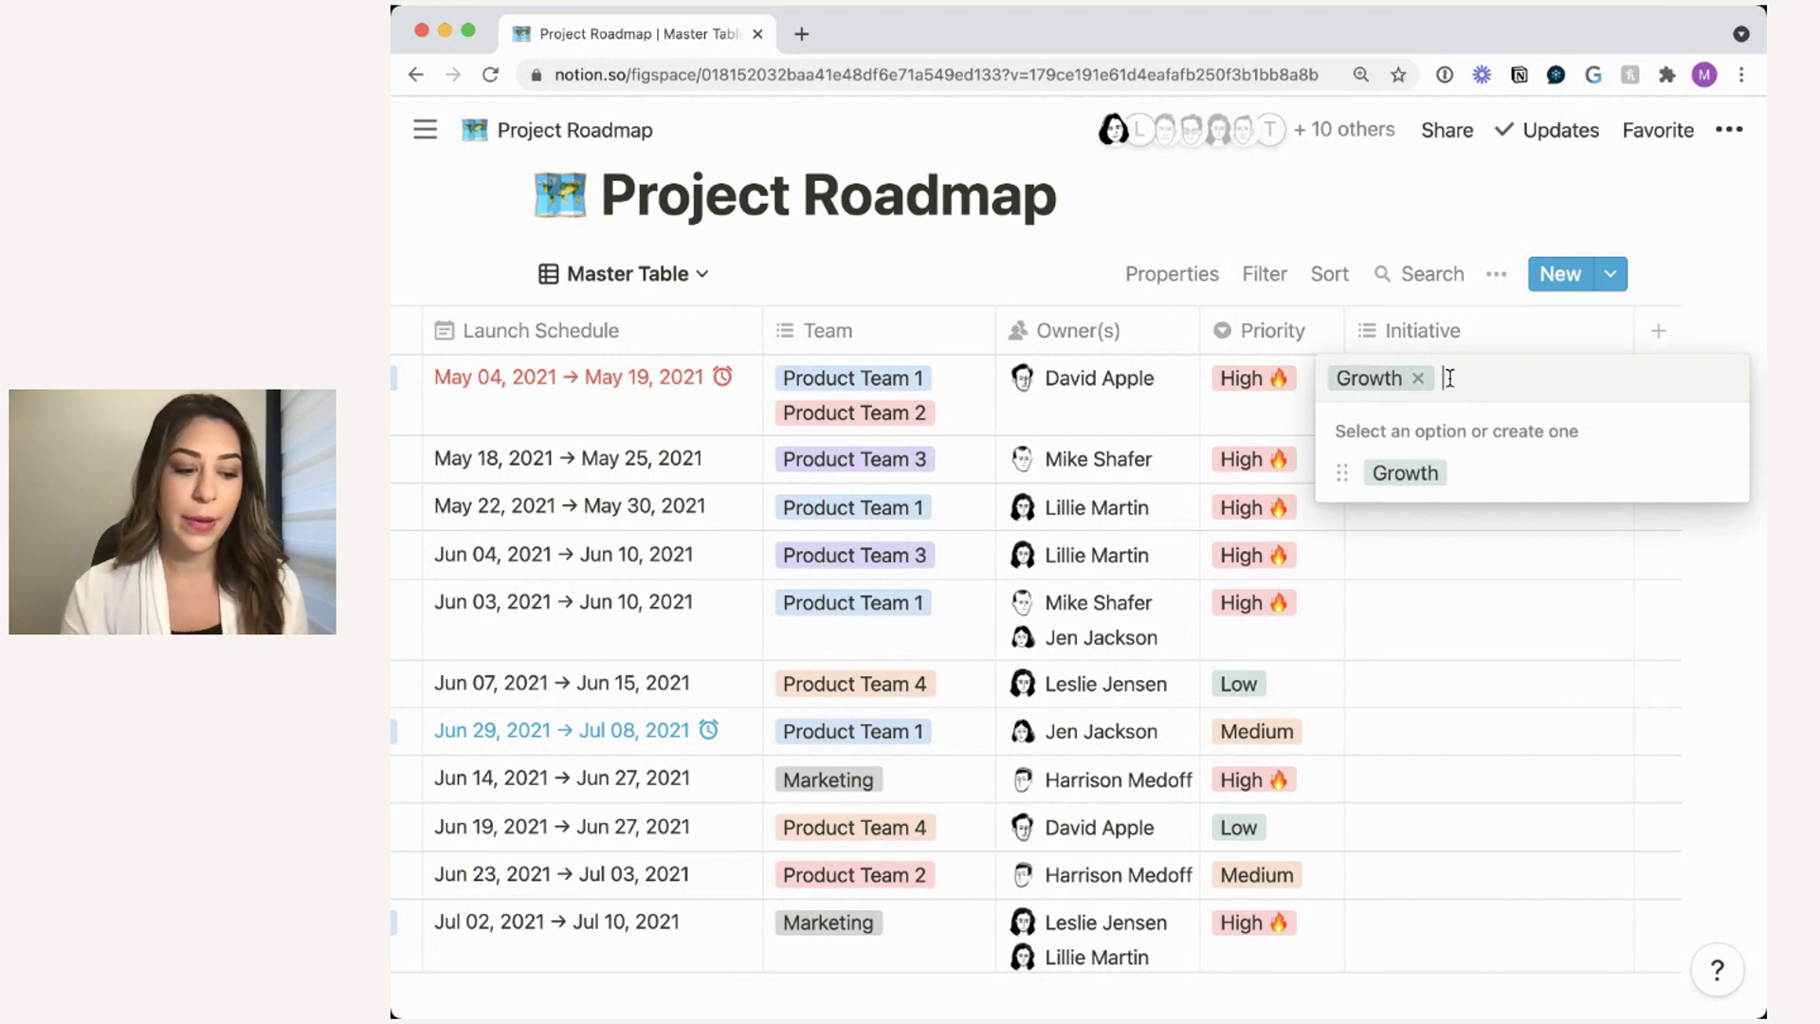
text(Retention)
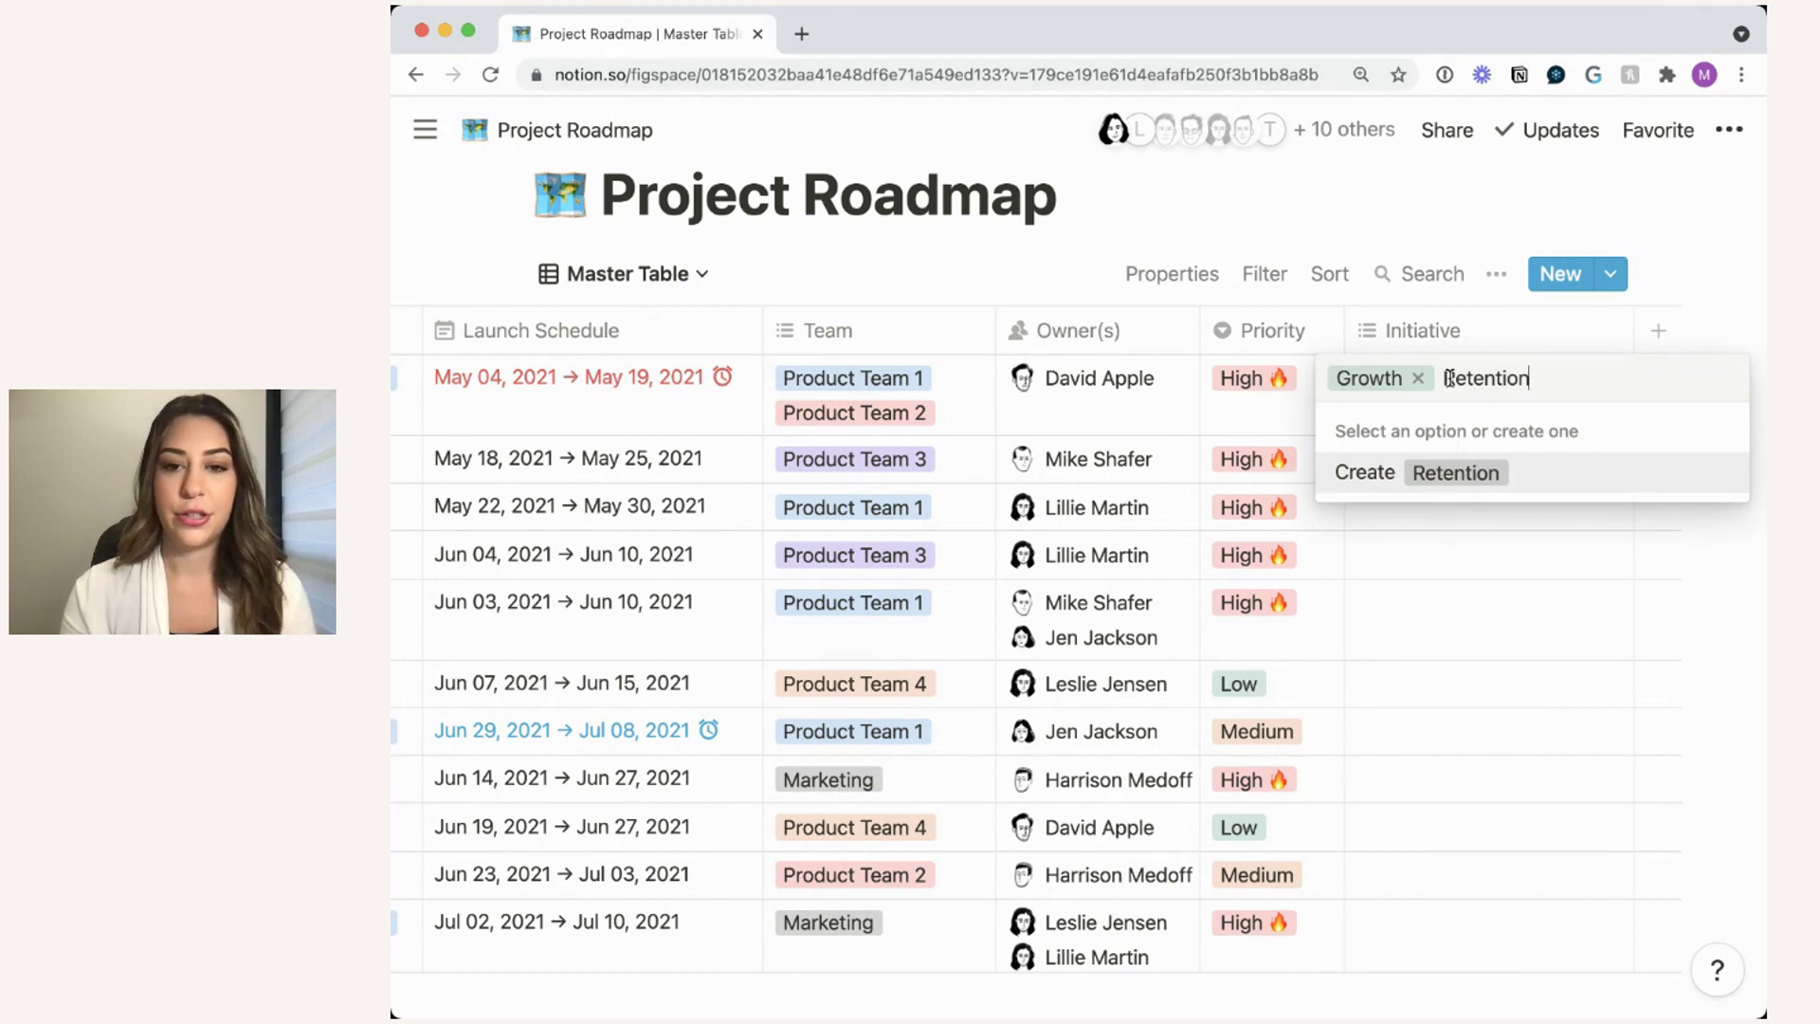
key(Return)
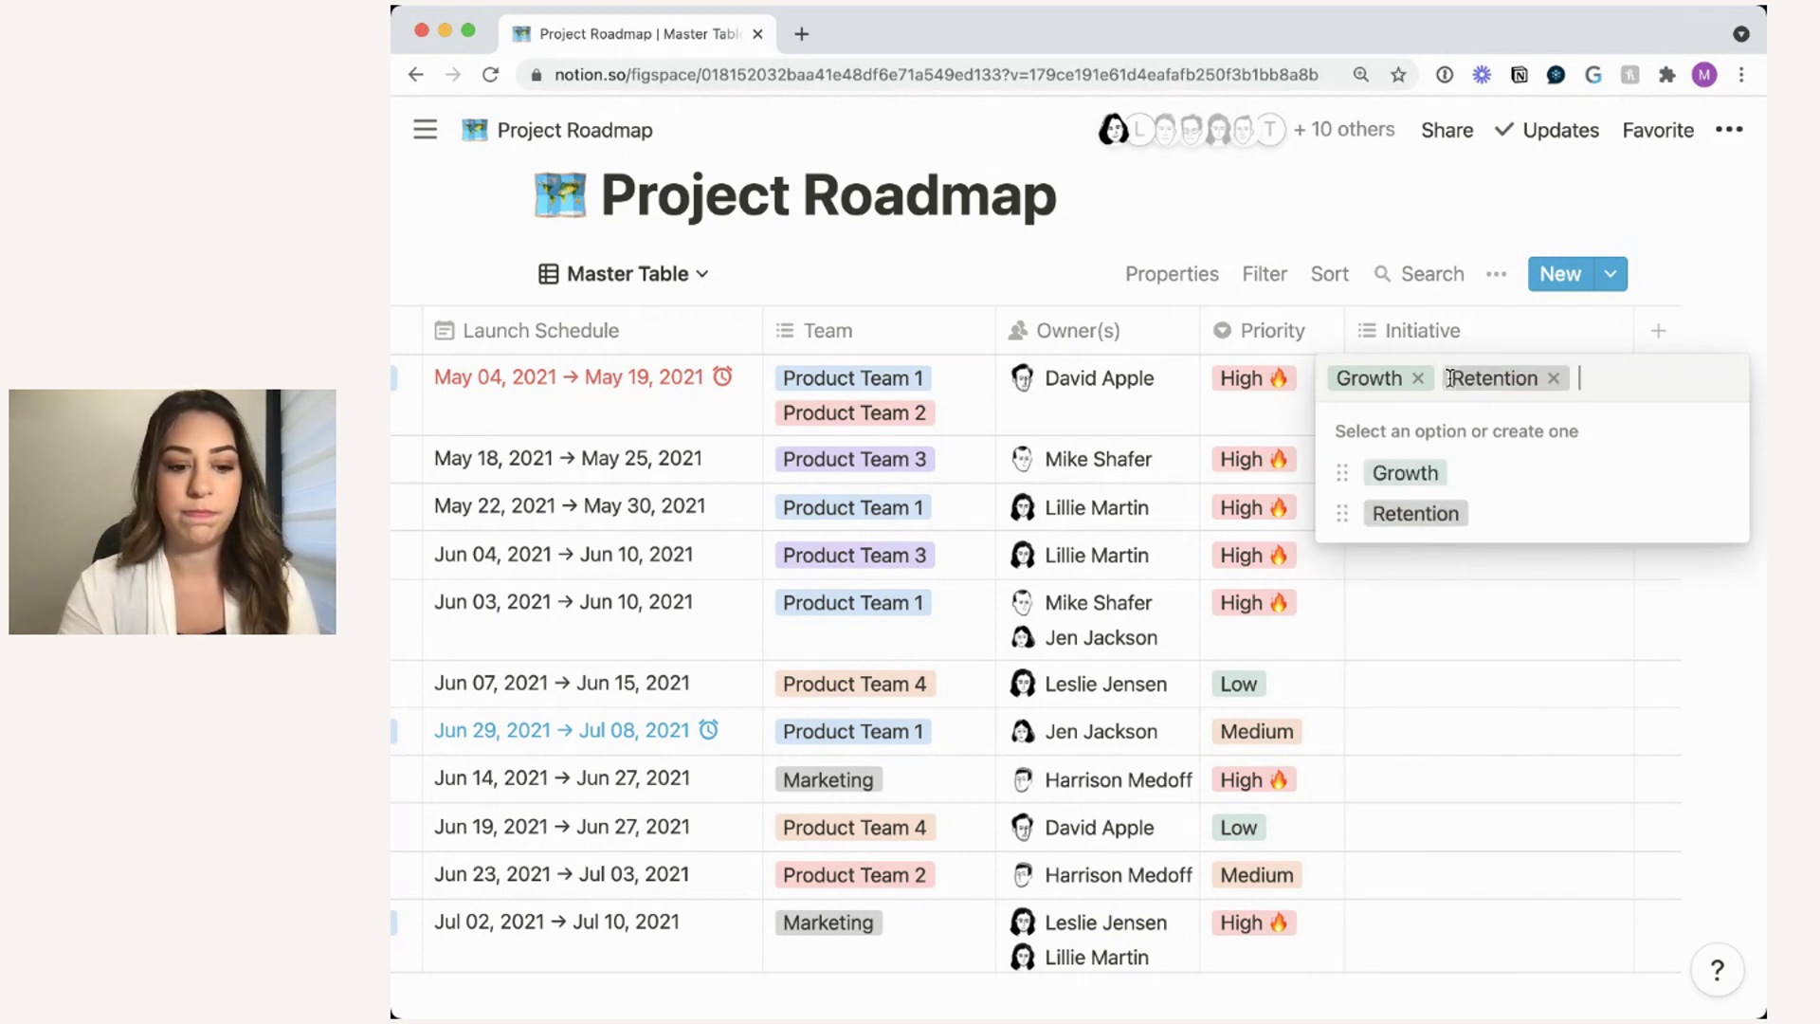
text(Advocacy)
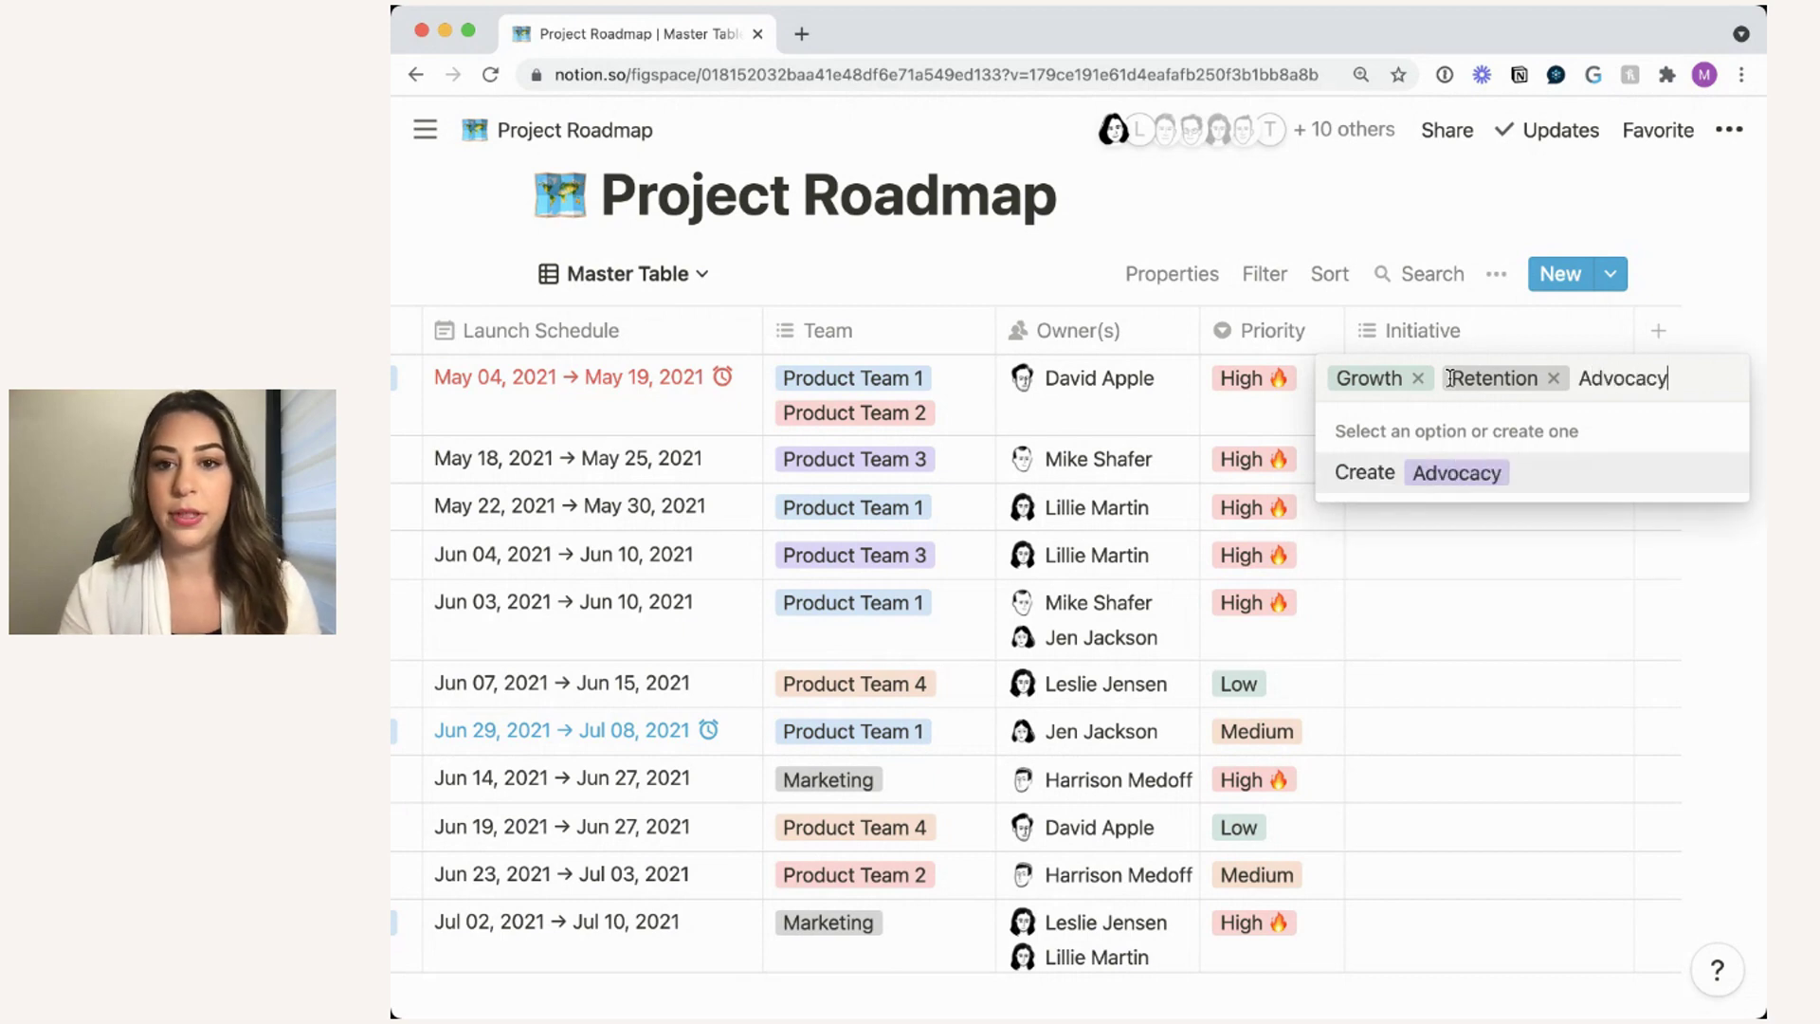
key(Return)
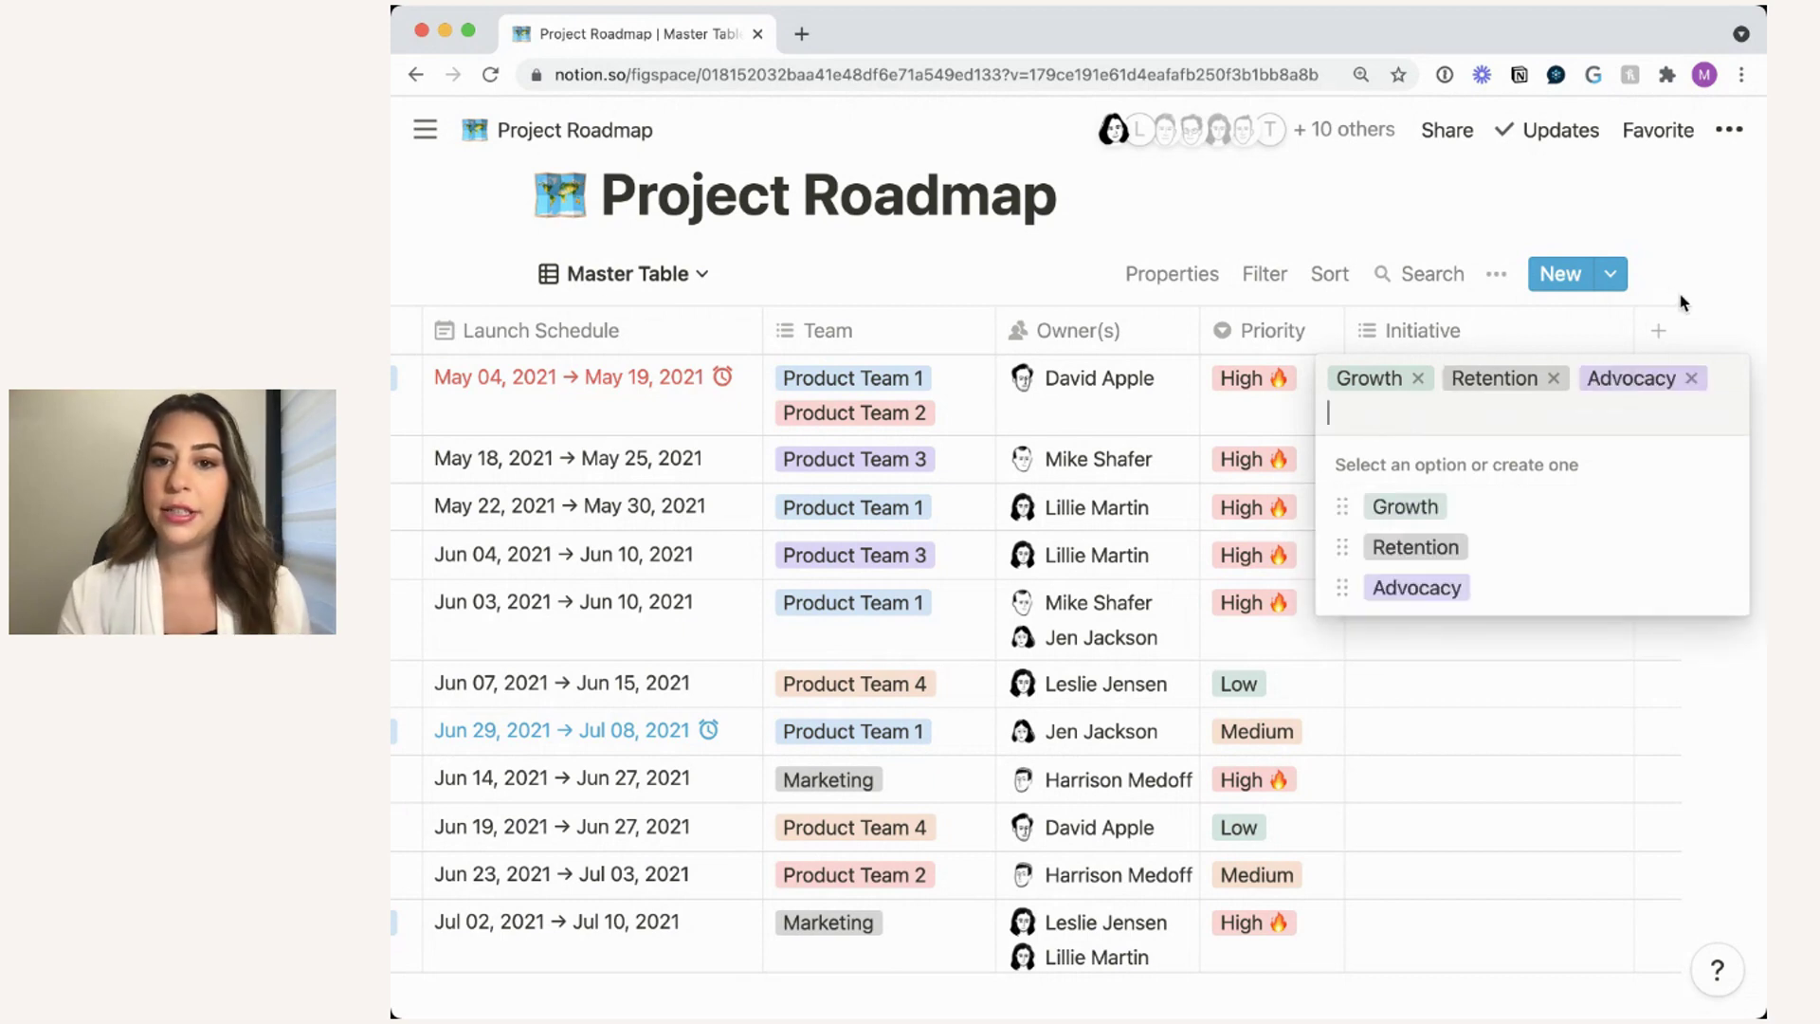
key(Escape)
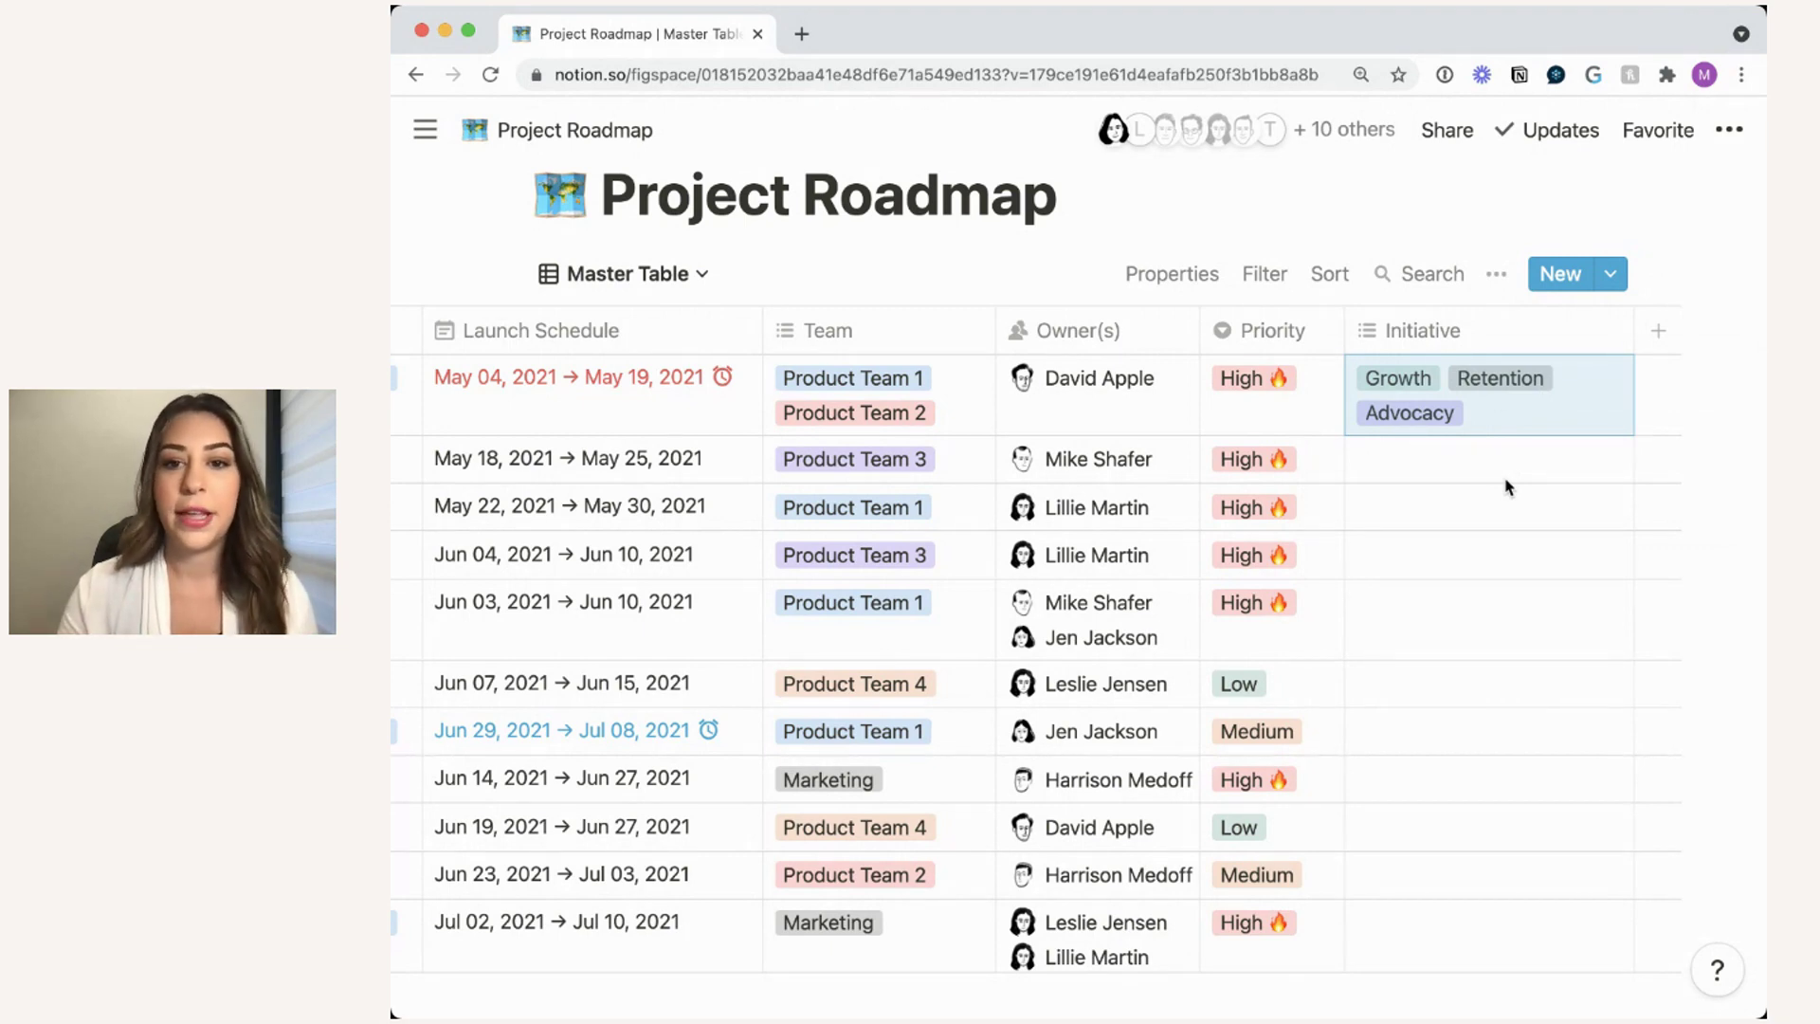
- Move the Initiative column to sit right after Name
click(1505, 479)
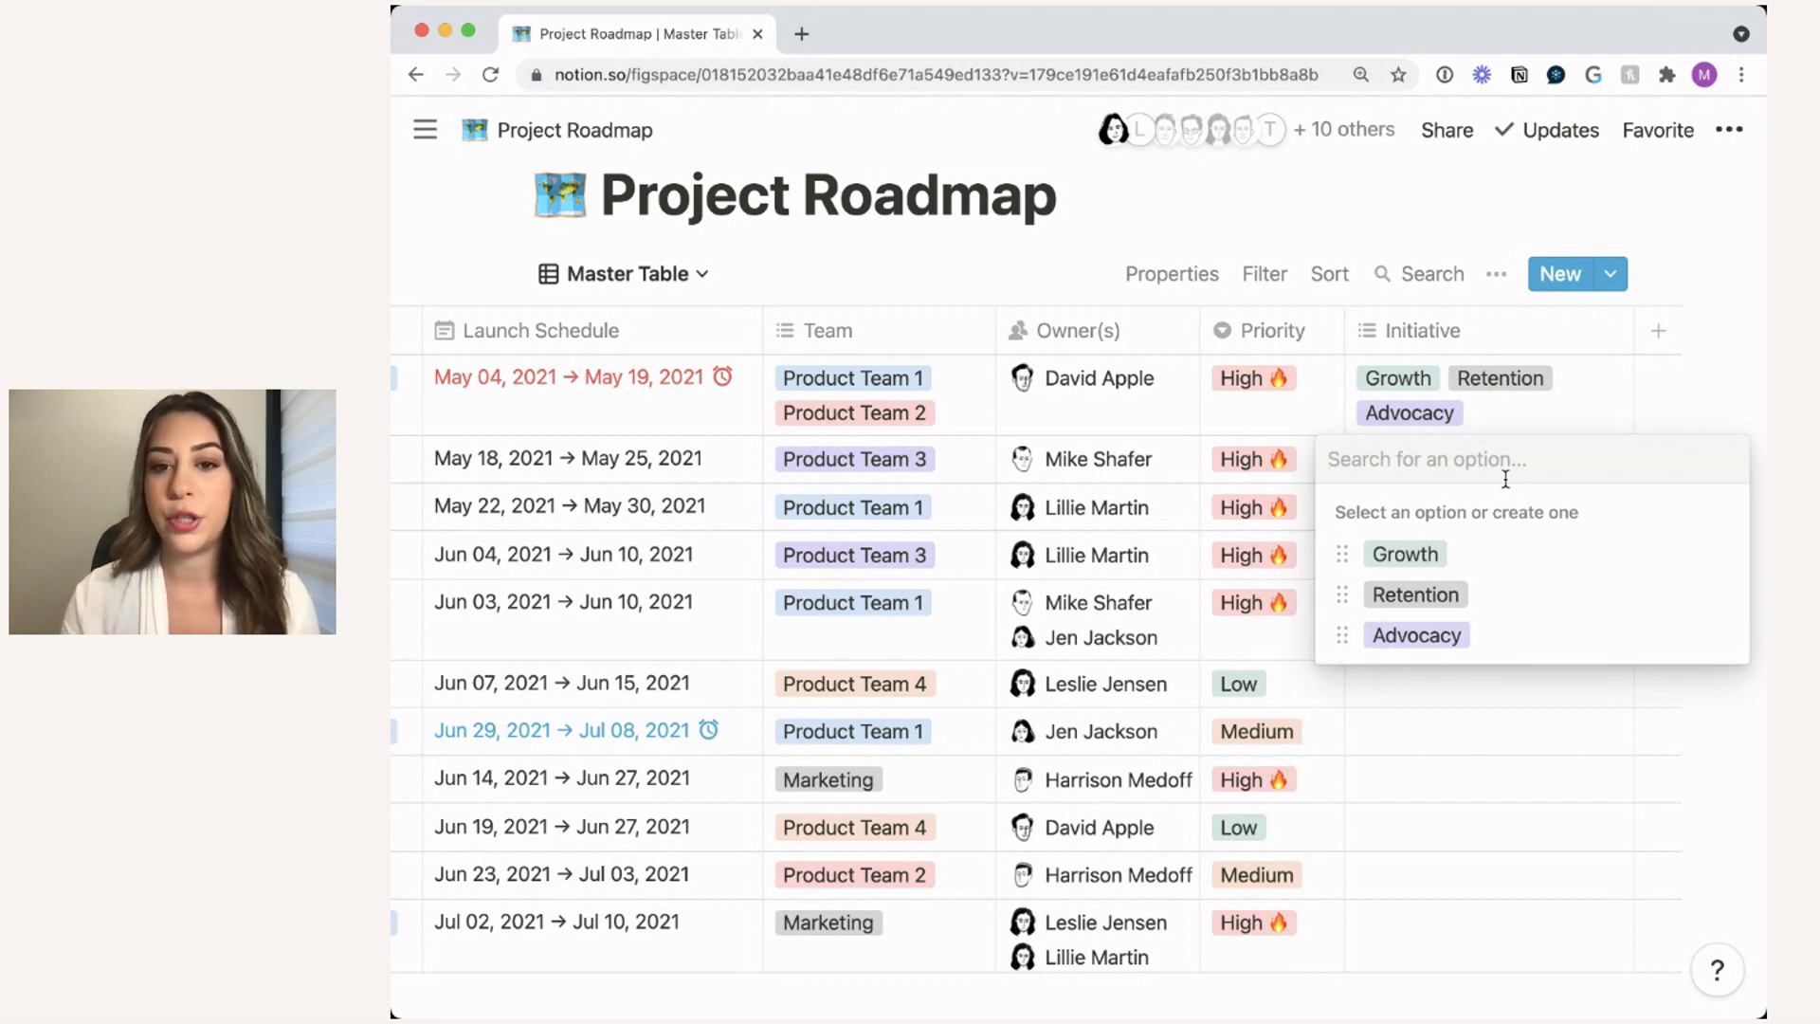
key(Escape)
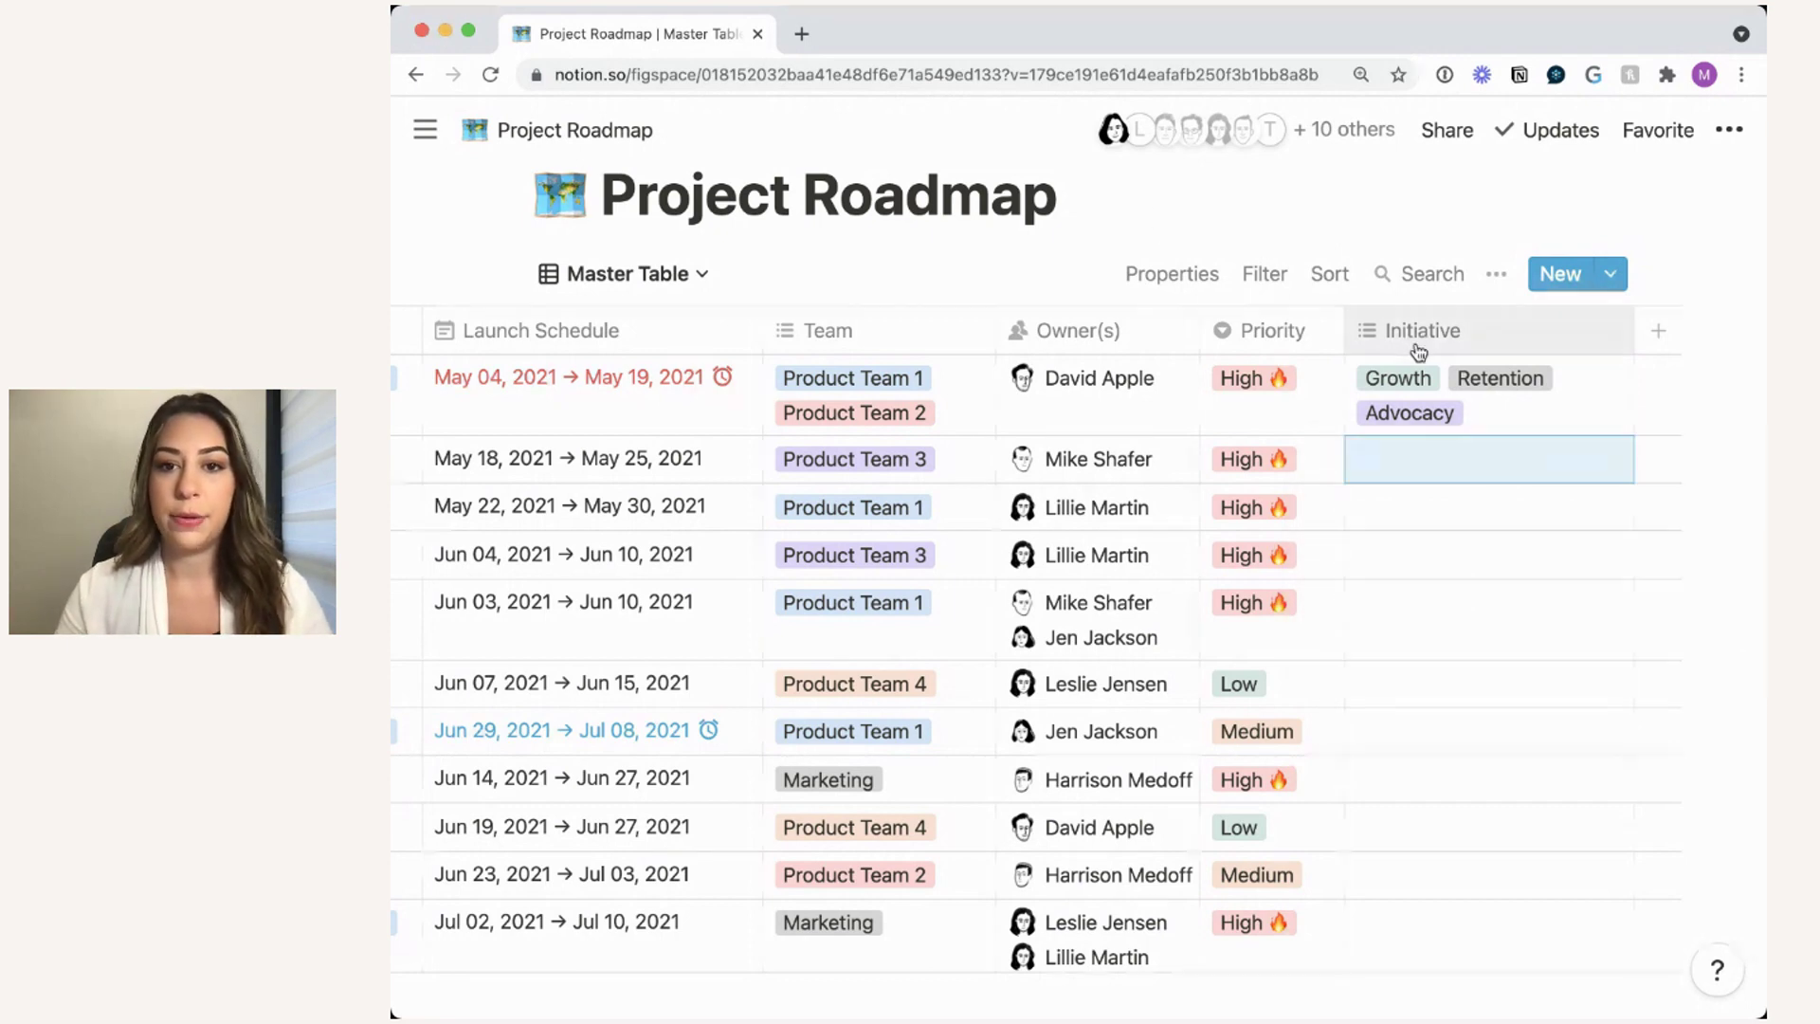
drag(1418, 343, 902, 332)
scroll(902, 333, left, 10)
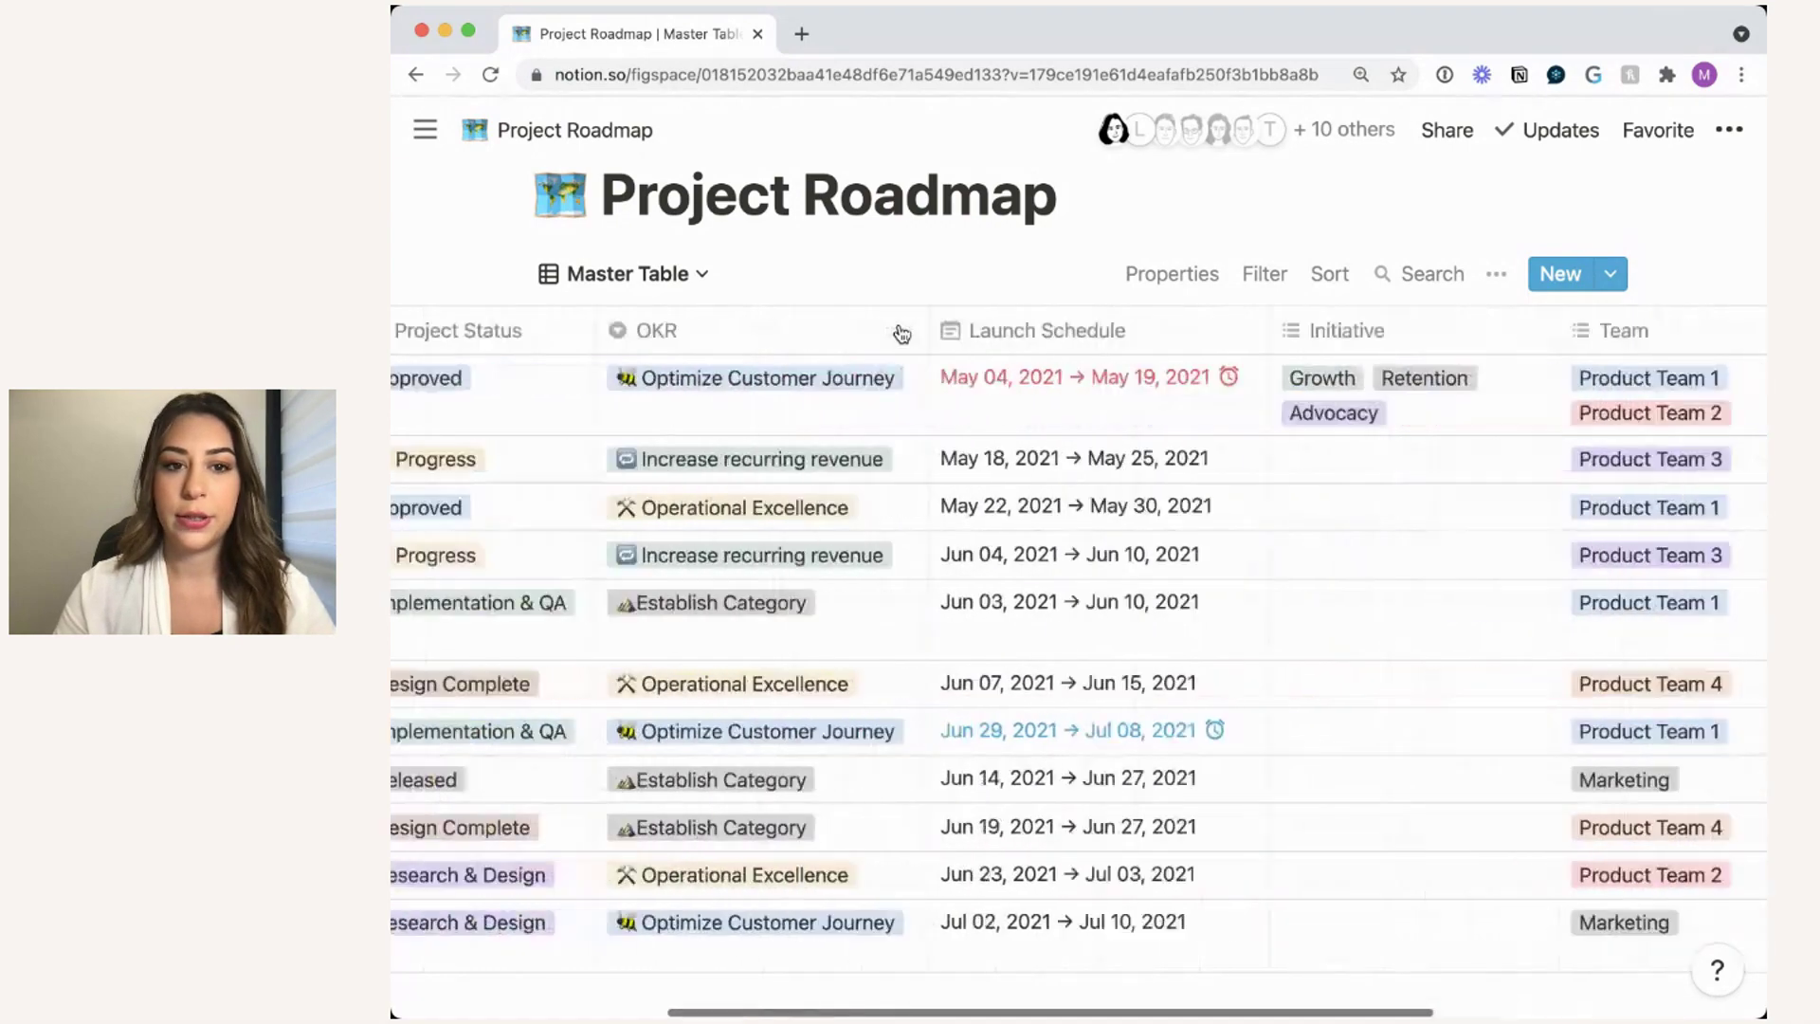
drag(1572, 339, 740, 337)
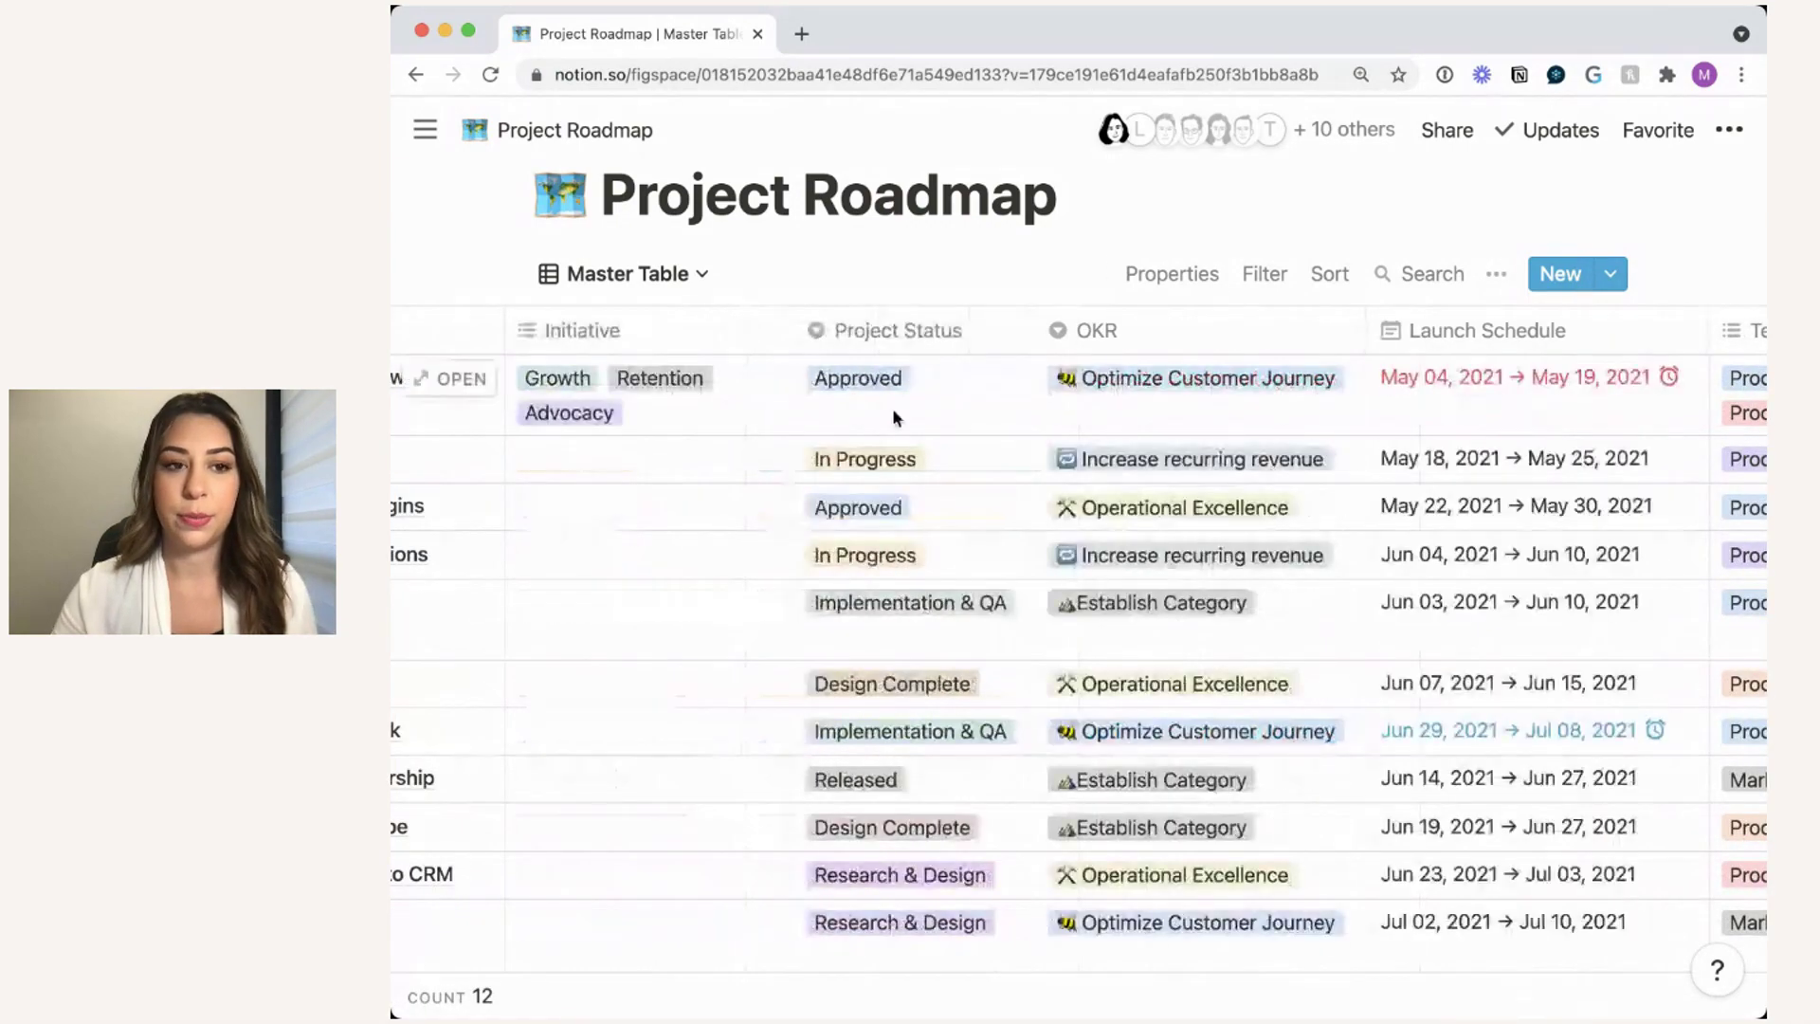
scroll(891, 408, left, 5)
scroll(894, 417, right, 1)
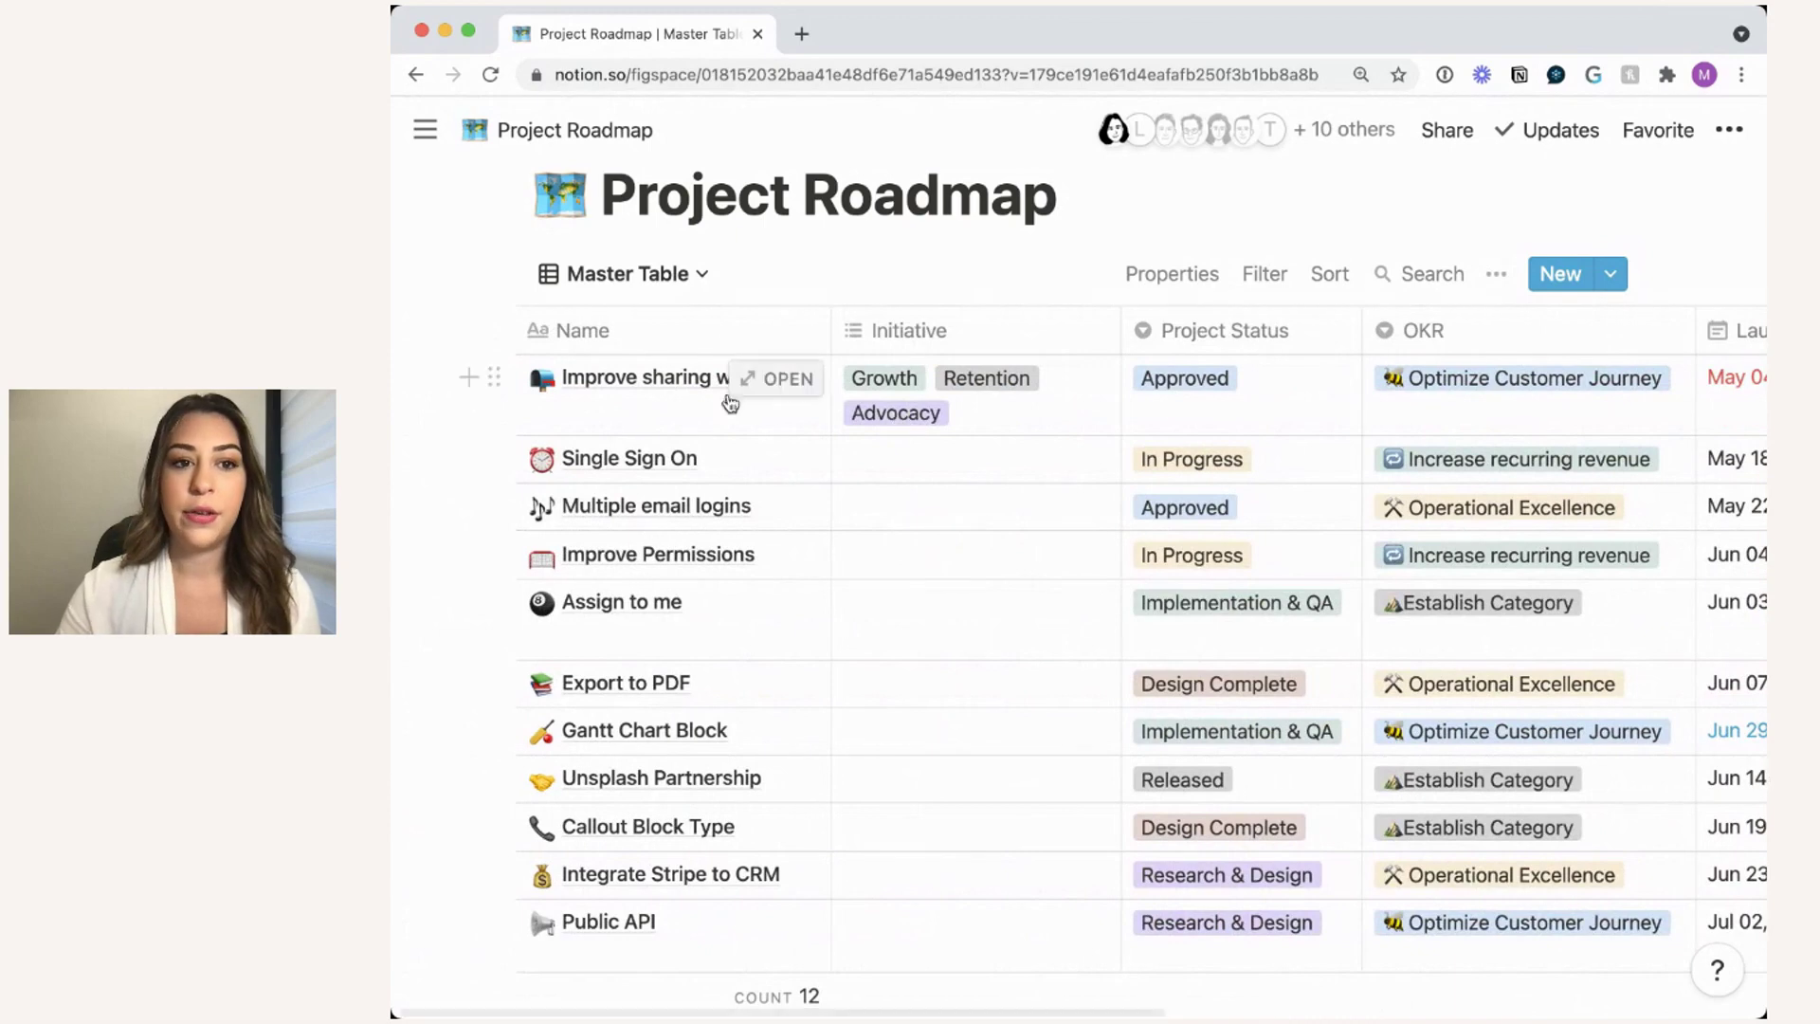
- Drop Advocacy from the first project; tag Single Sign On Advocacy, Multiple email logins Retention, Improve Permissions Growth
click(994, 435)
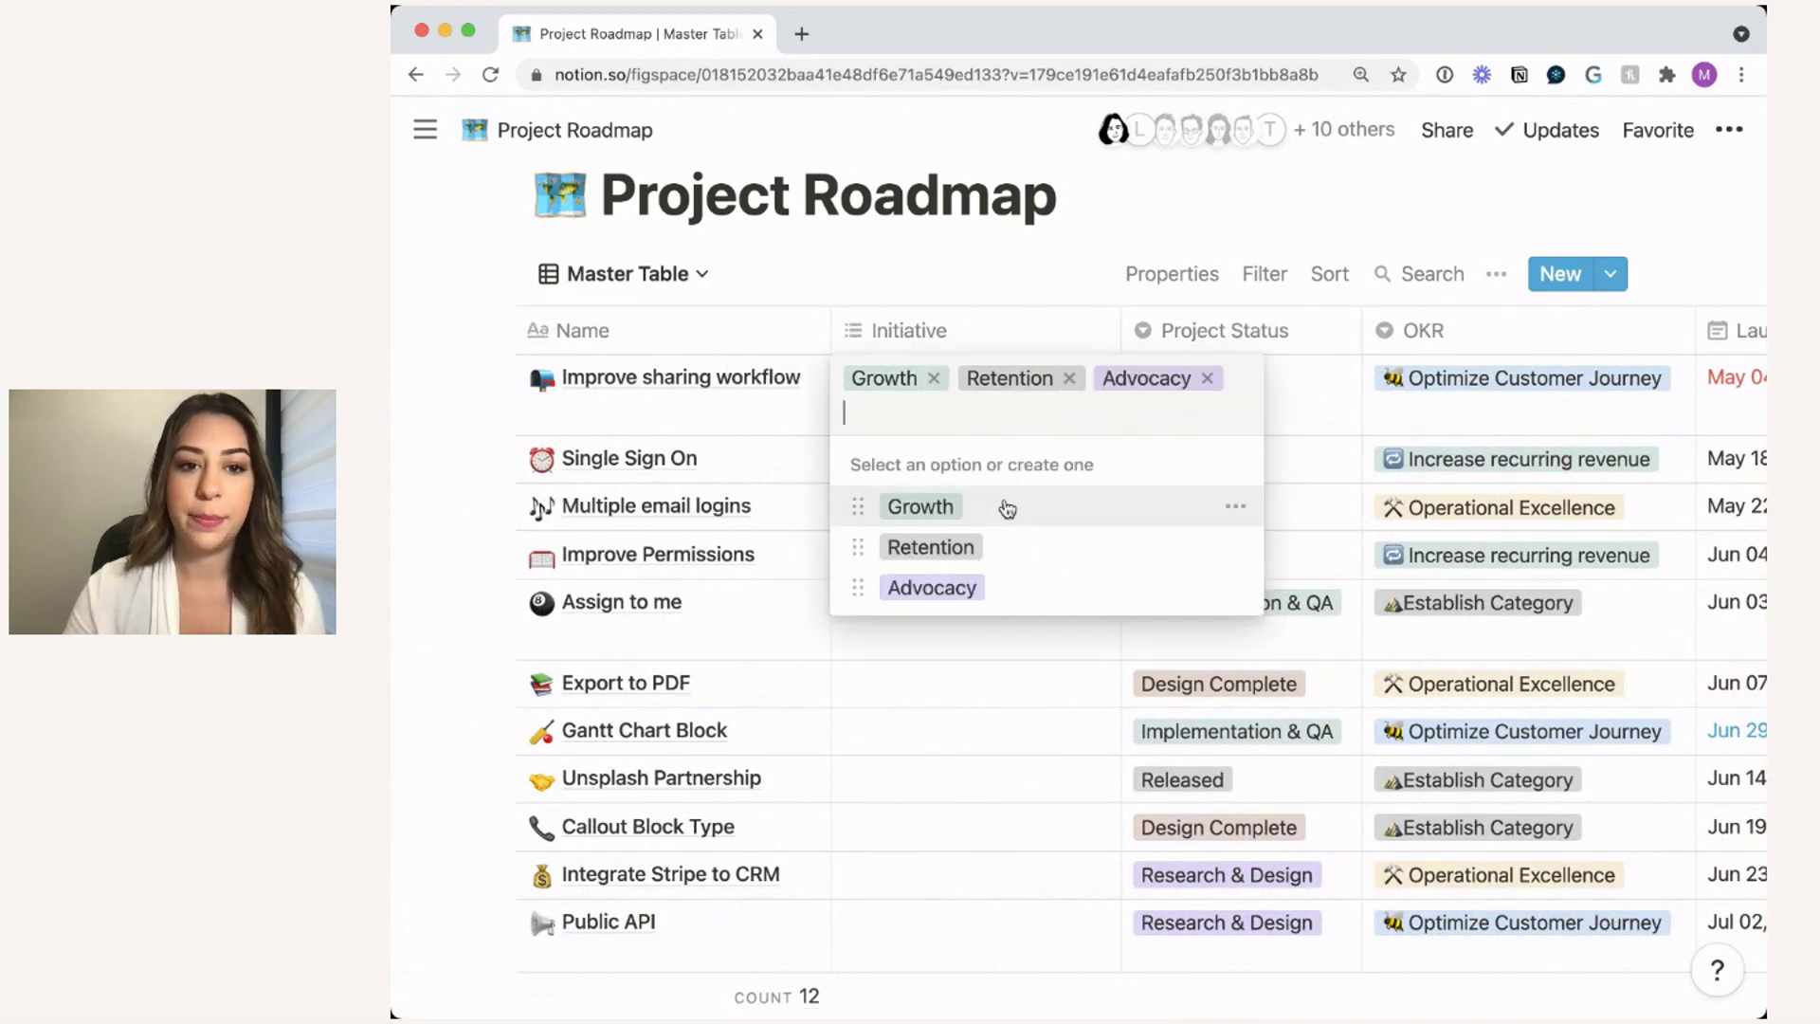
click(1212, 378)
key(Escape)
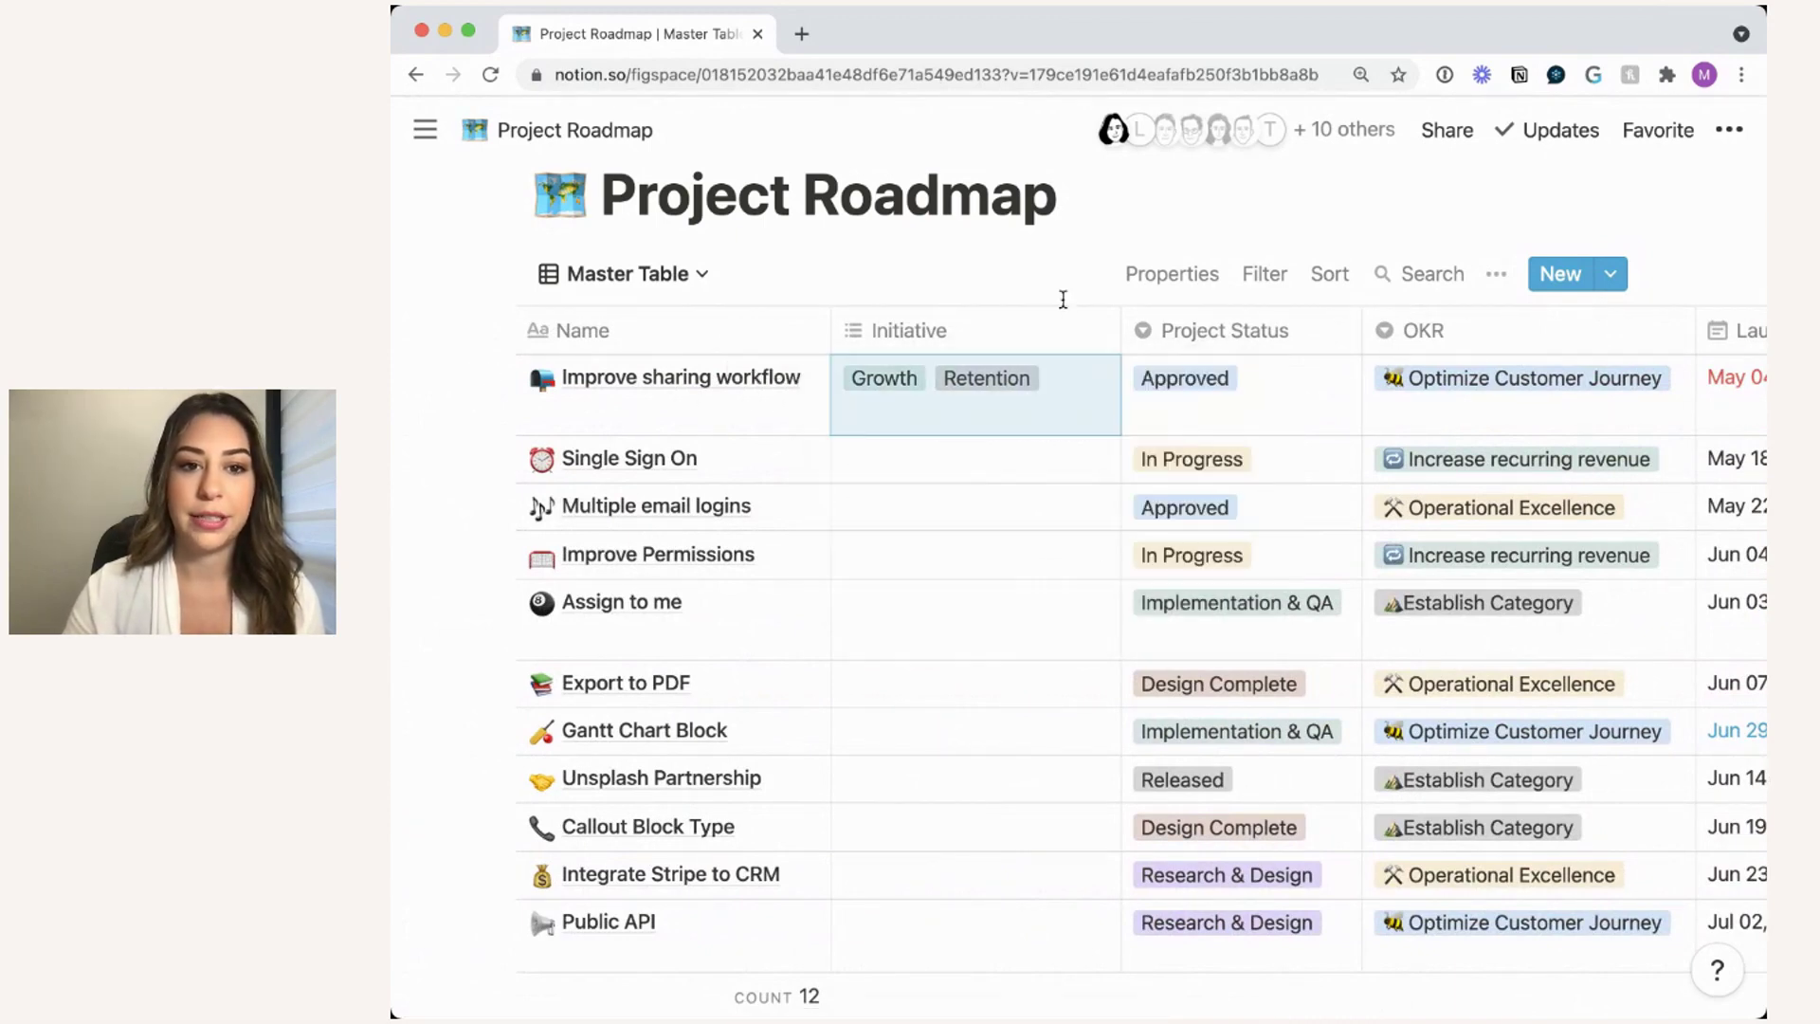
scroll(929, 491, down, 1)
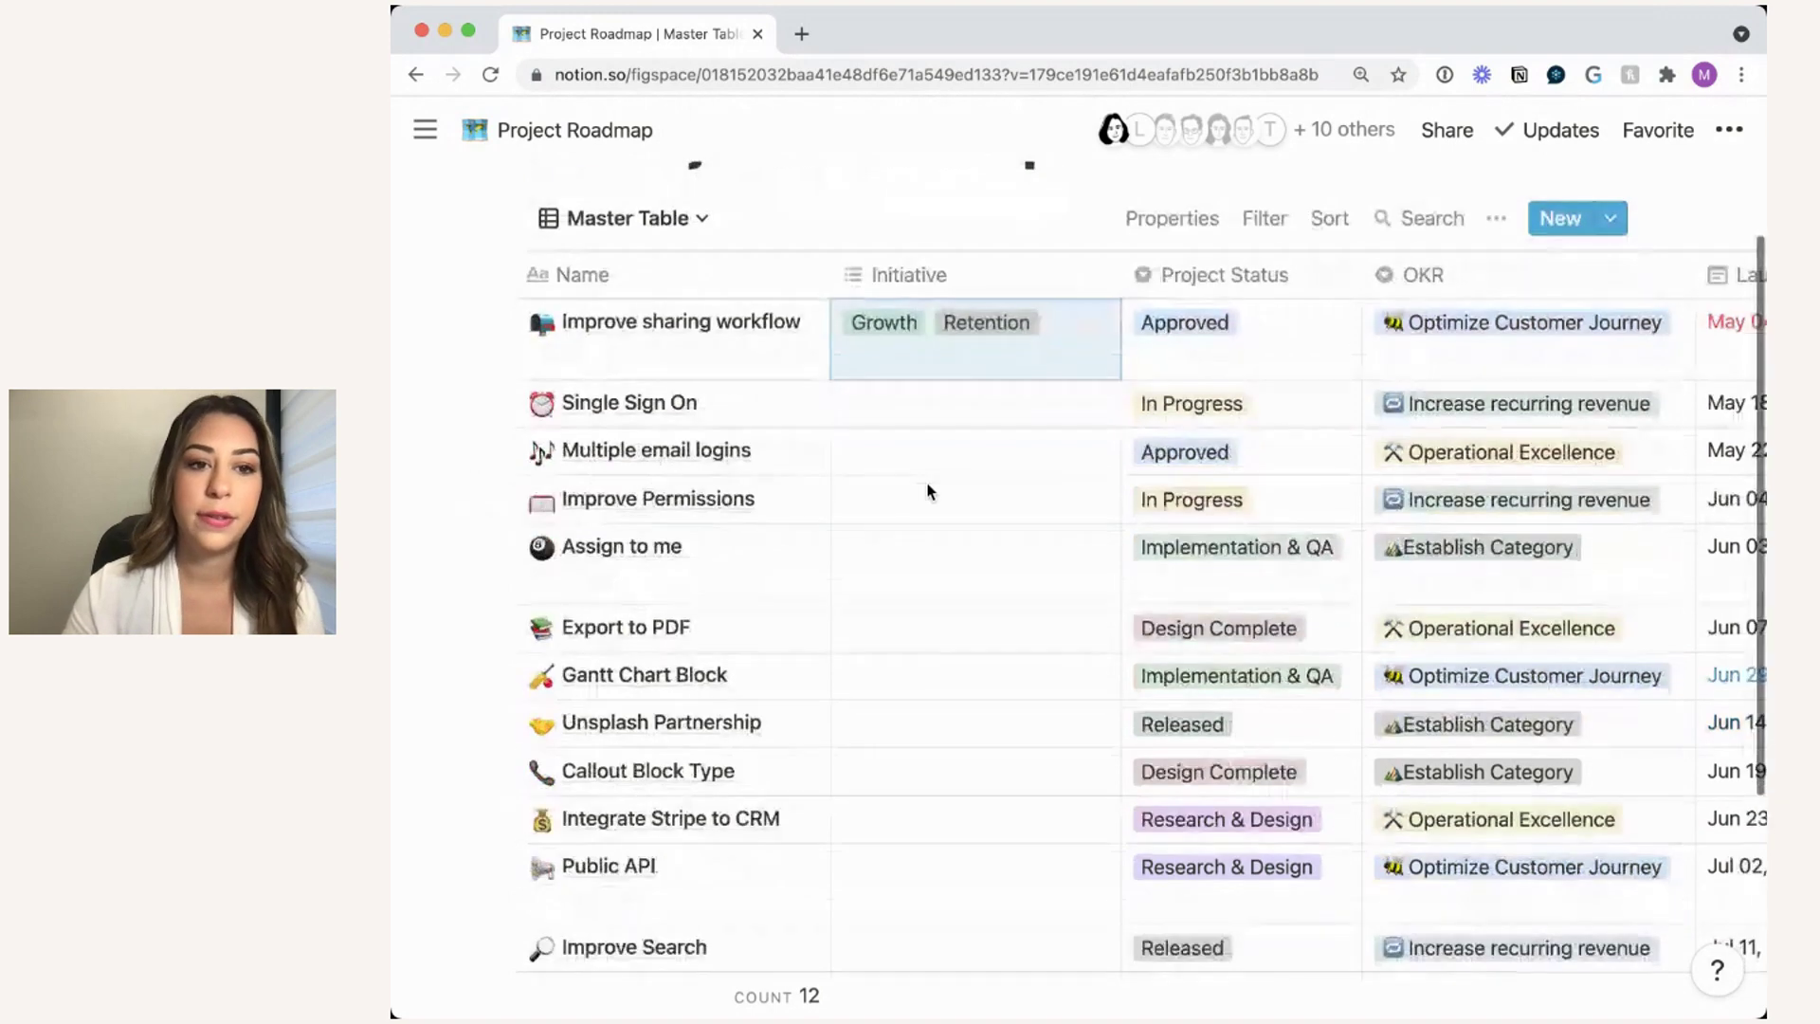
click(934, 417)
click(934, 580)
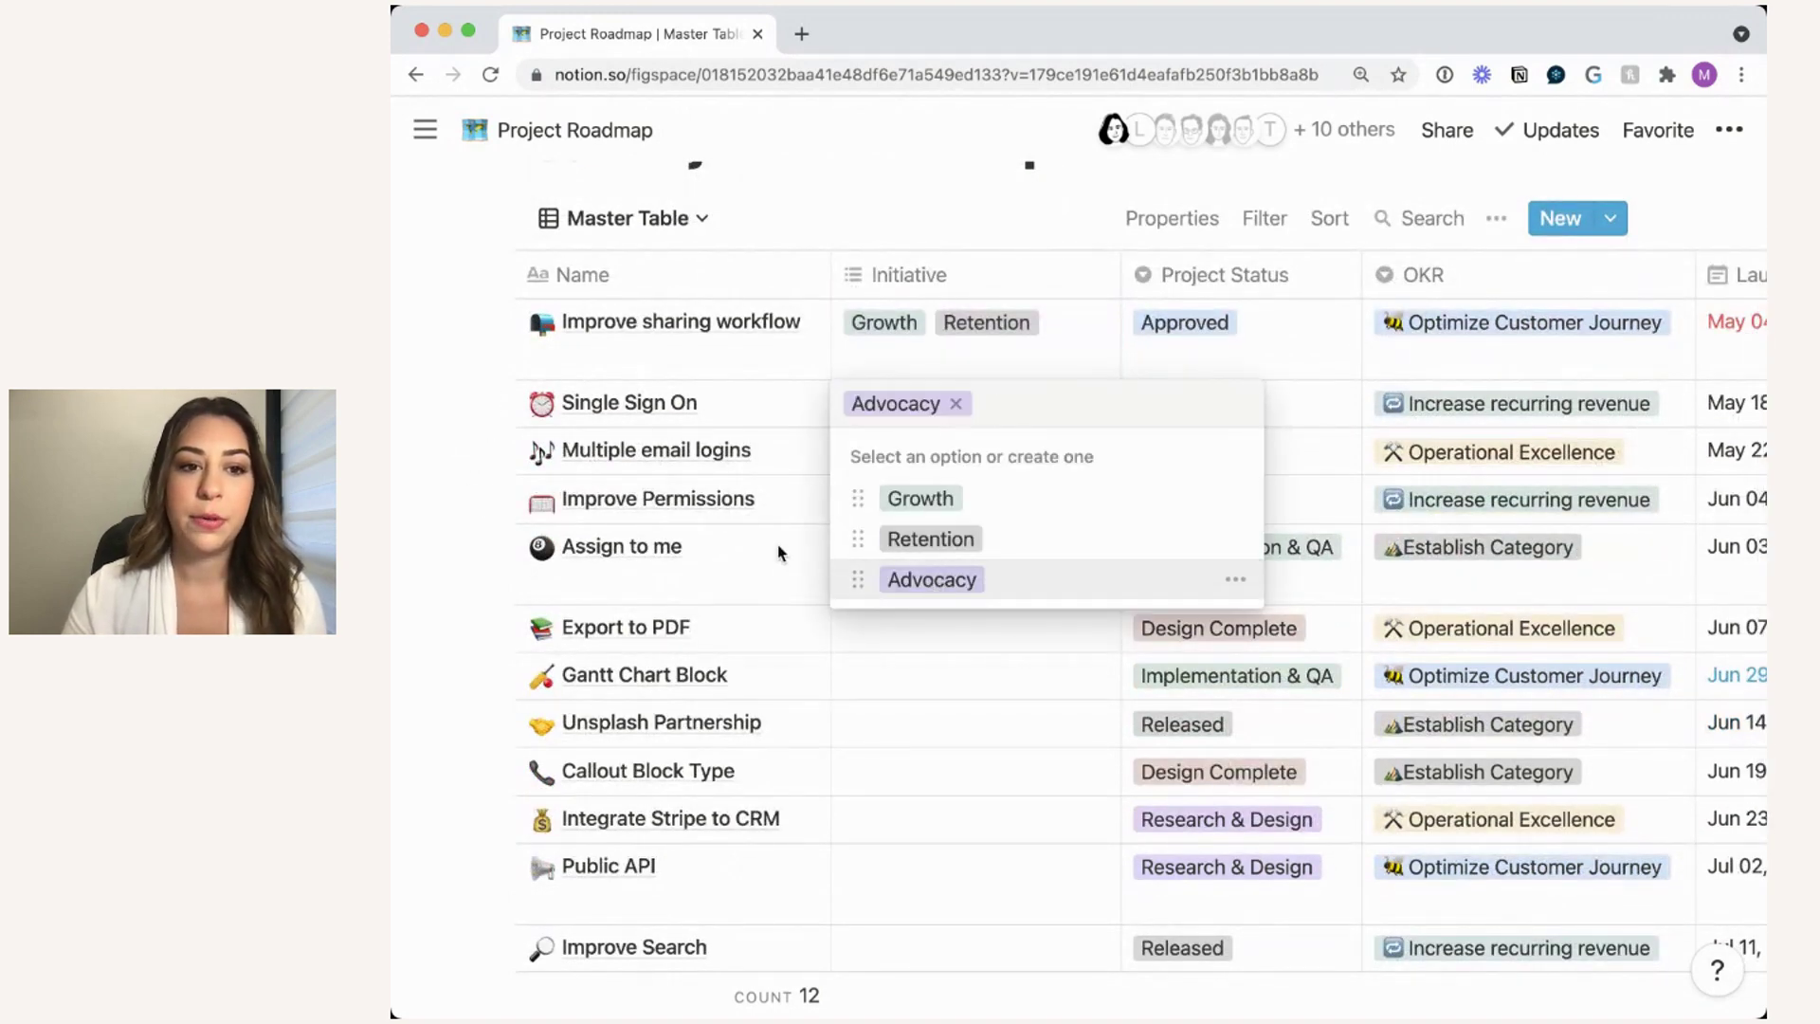
key(Escape)
click(953, 453)
click(965, 588)
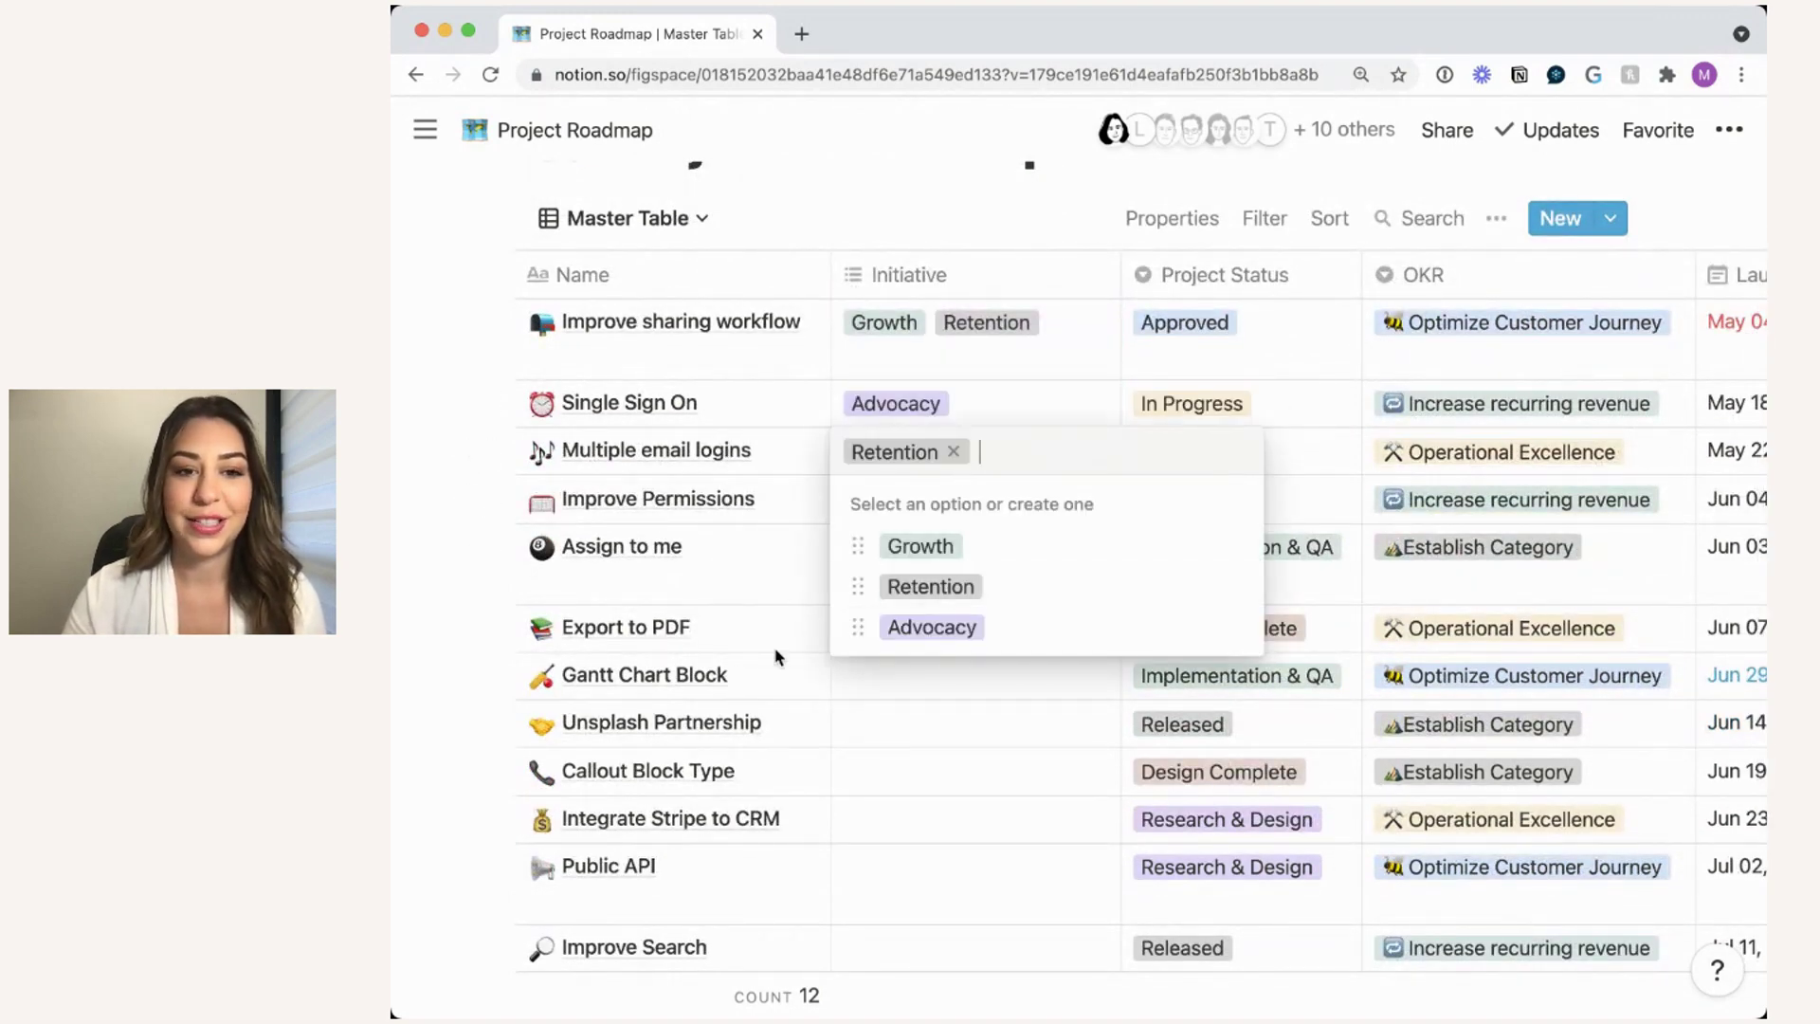
key(Escape)
click(1003, 507)
click(986, 594)
key(Escape)
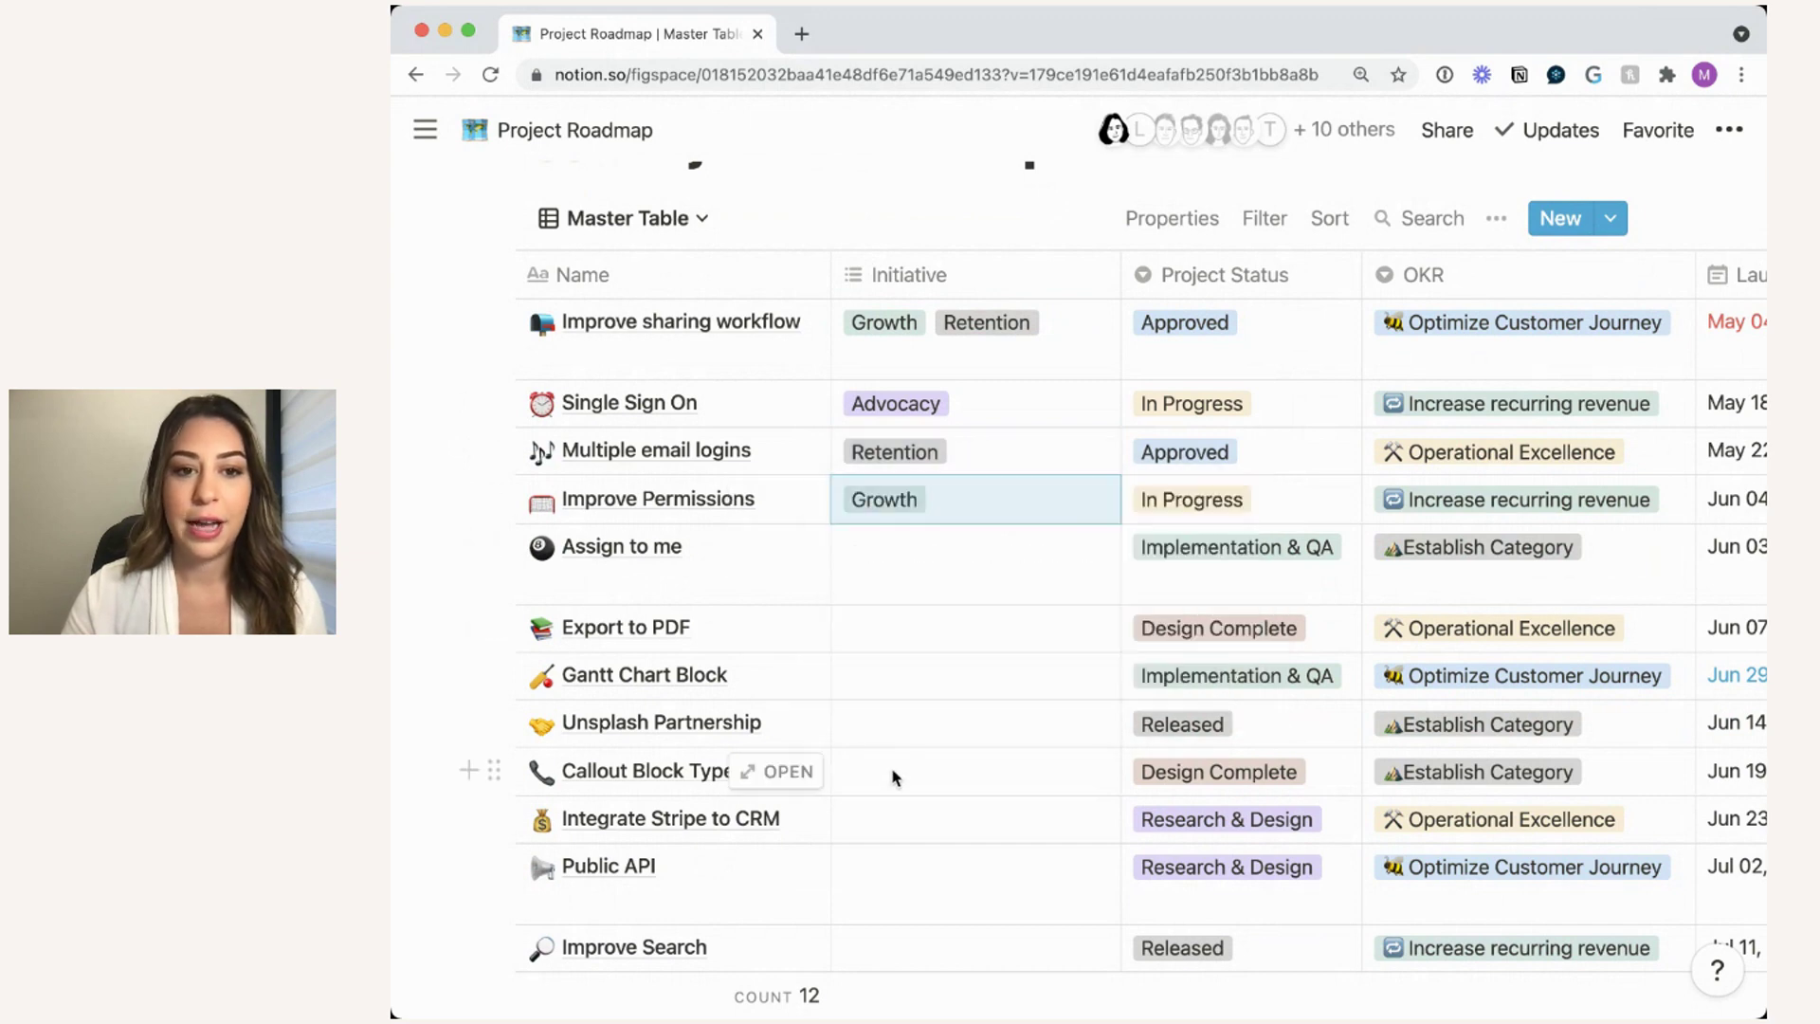
- Tag Assign to me Retention, Export to PDF Advocacy, and Gantt Chart Block Growth plus Retention
click(933, 577)
click(939, 683)
key(Escape)
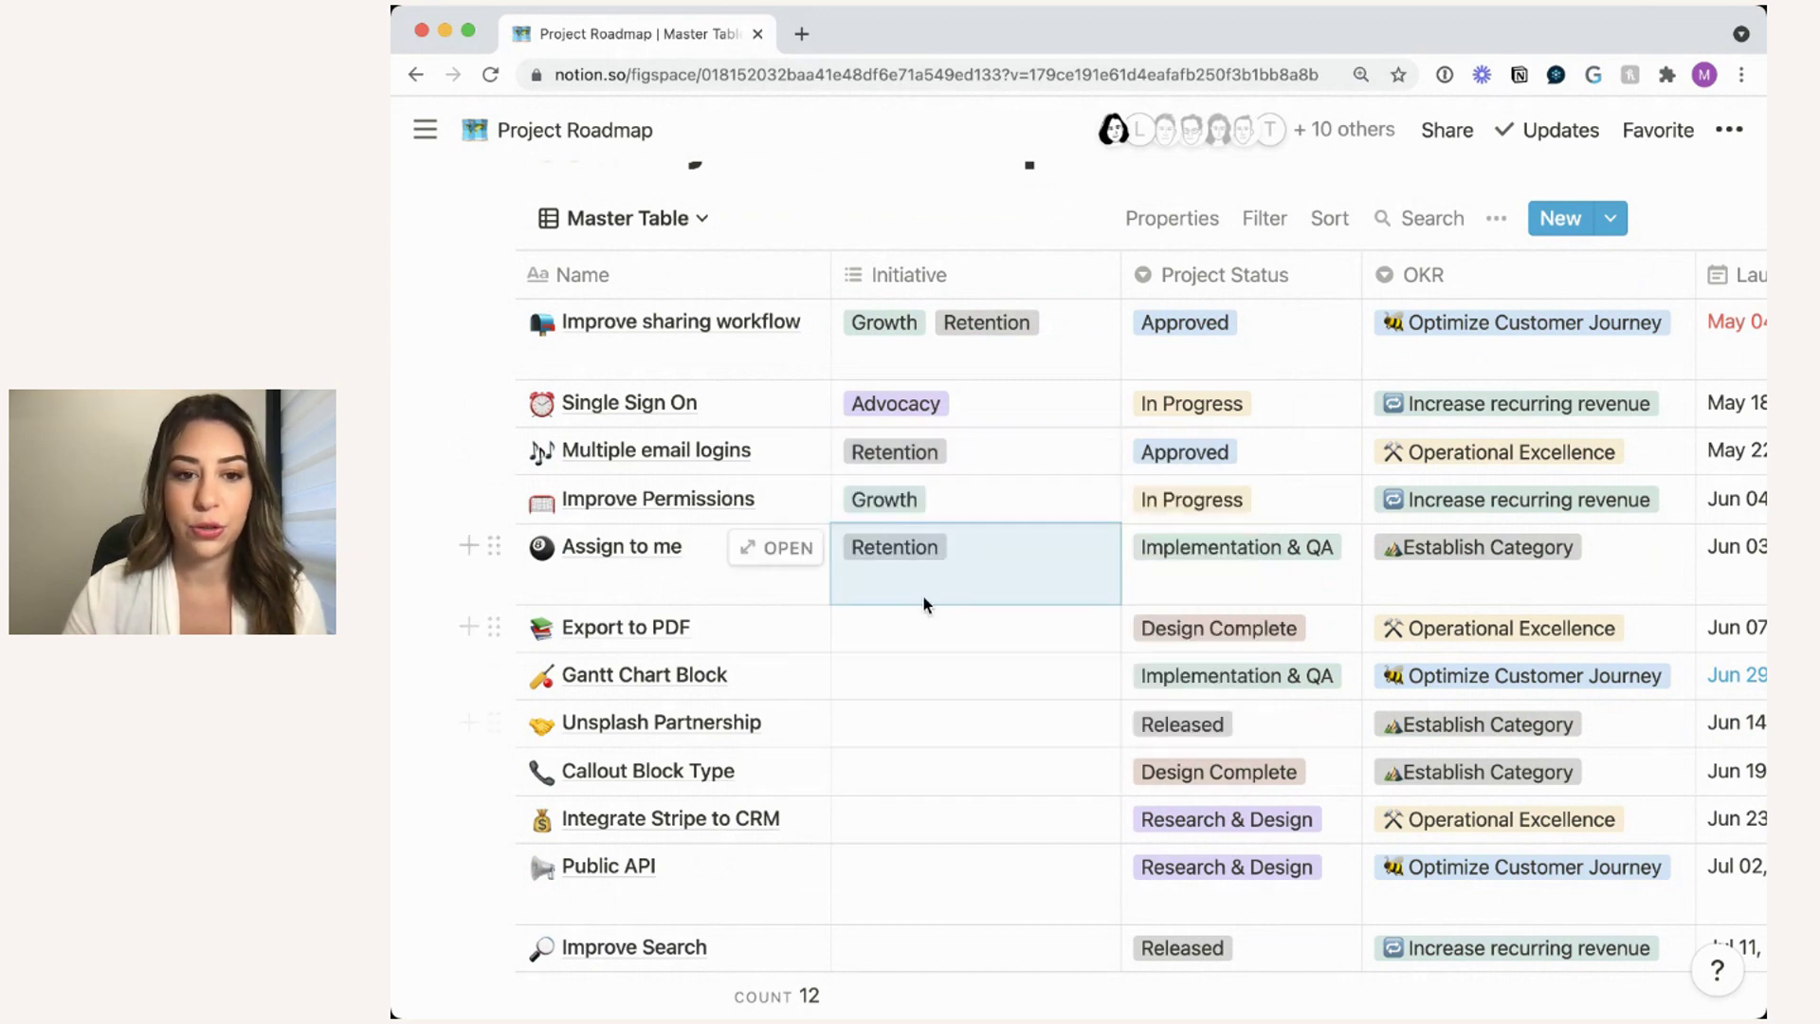
click(924, 621)
click(924, 802)
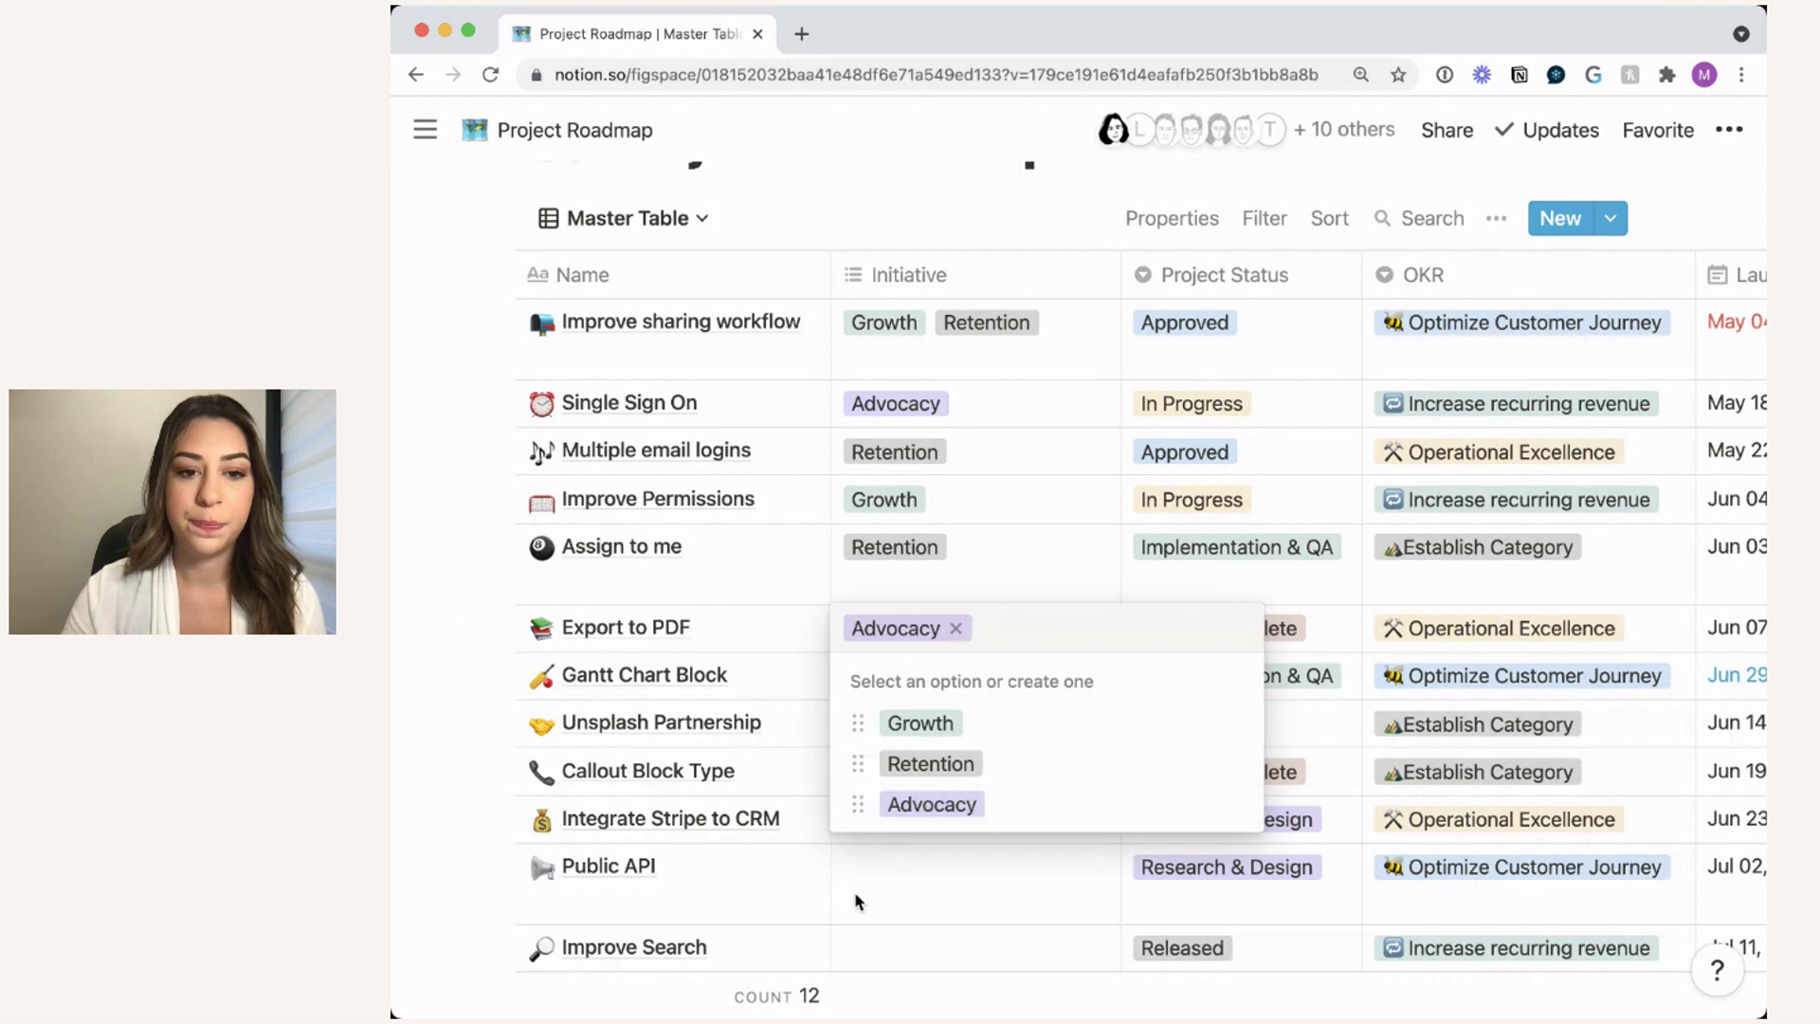
key(Escape)
click(912, 675)
click(916, 770)
click(931, 812)
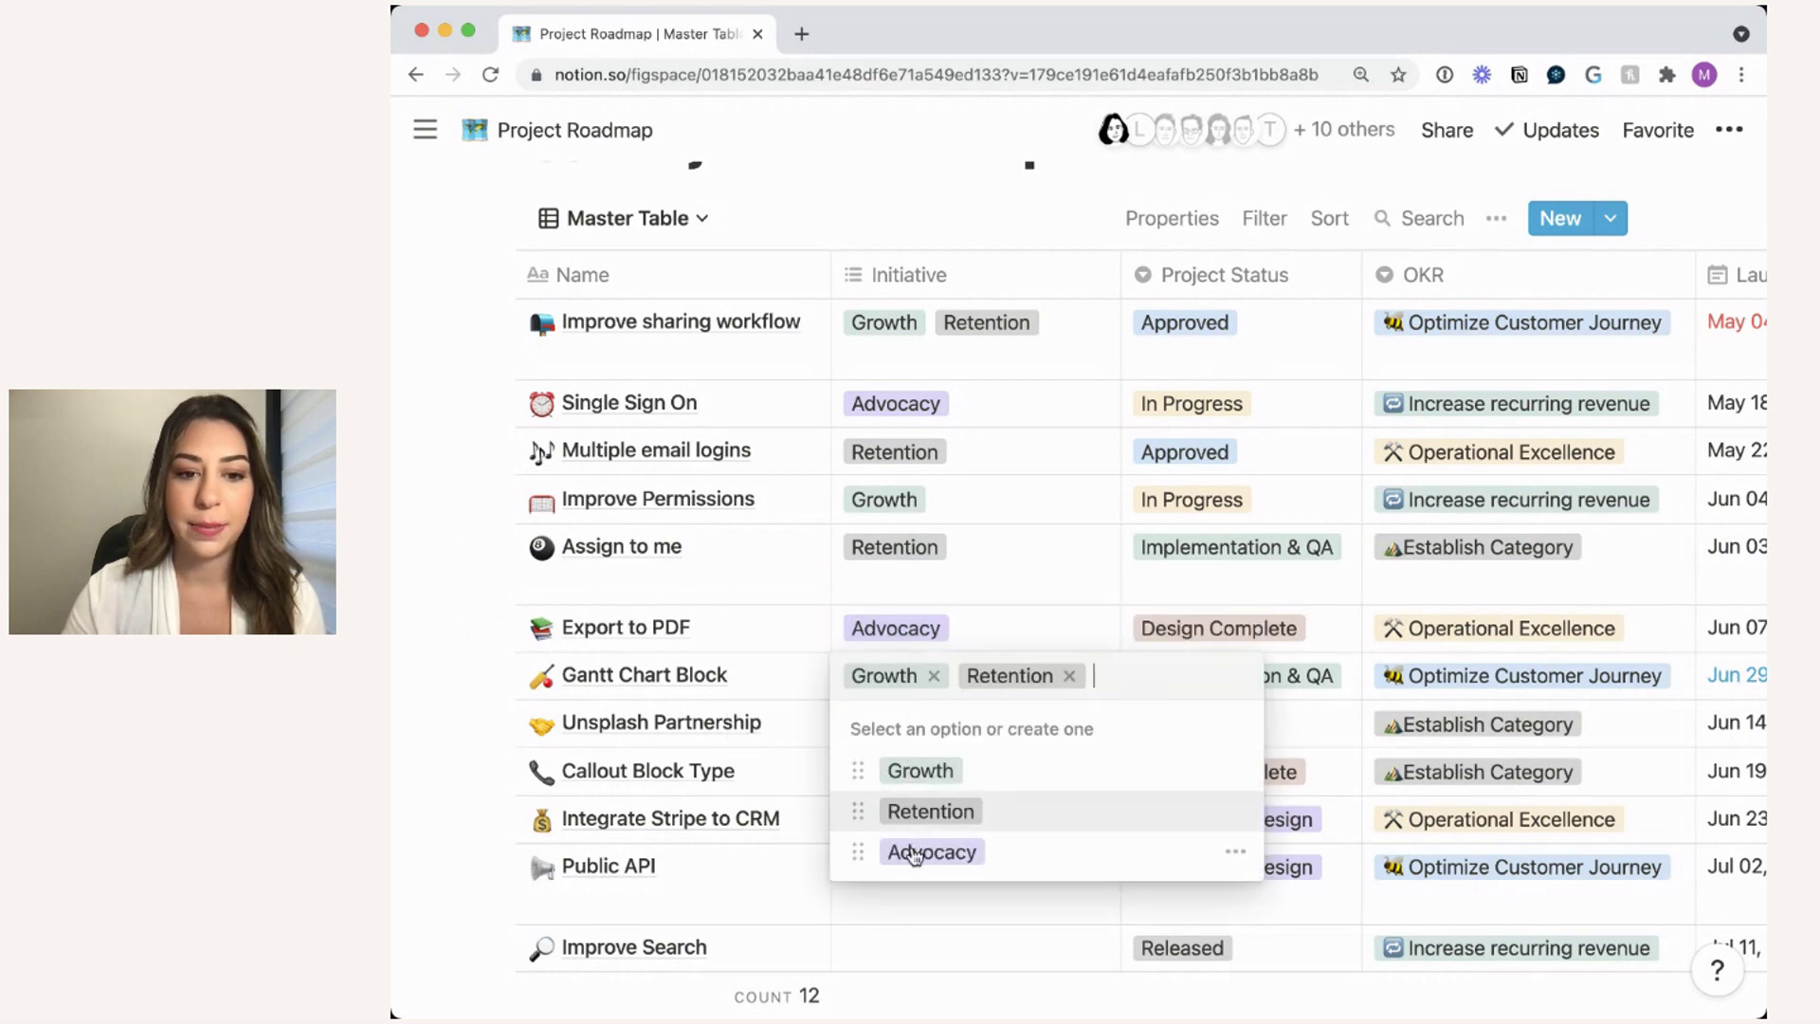
key(Escape)
- Tag Unsplash Partnership Advocacy, Callout Block Type all three initiatives, and Integrate Stripe to CRM Growth
click(889, 730)
click(916, 898)
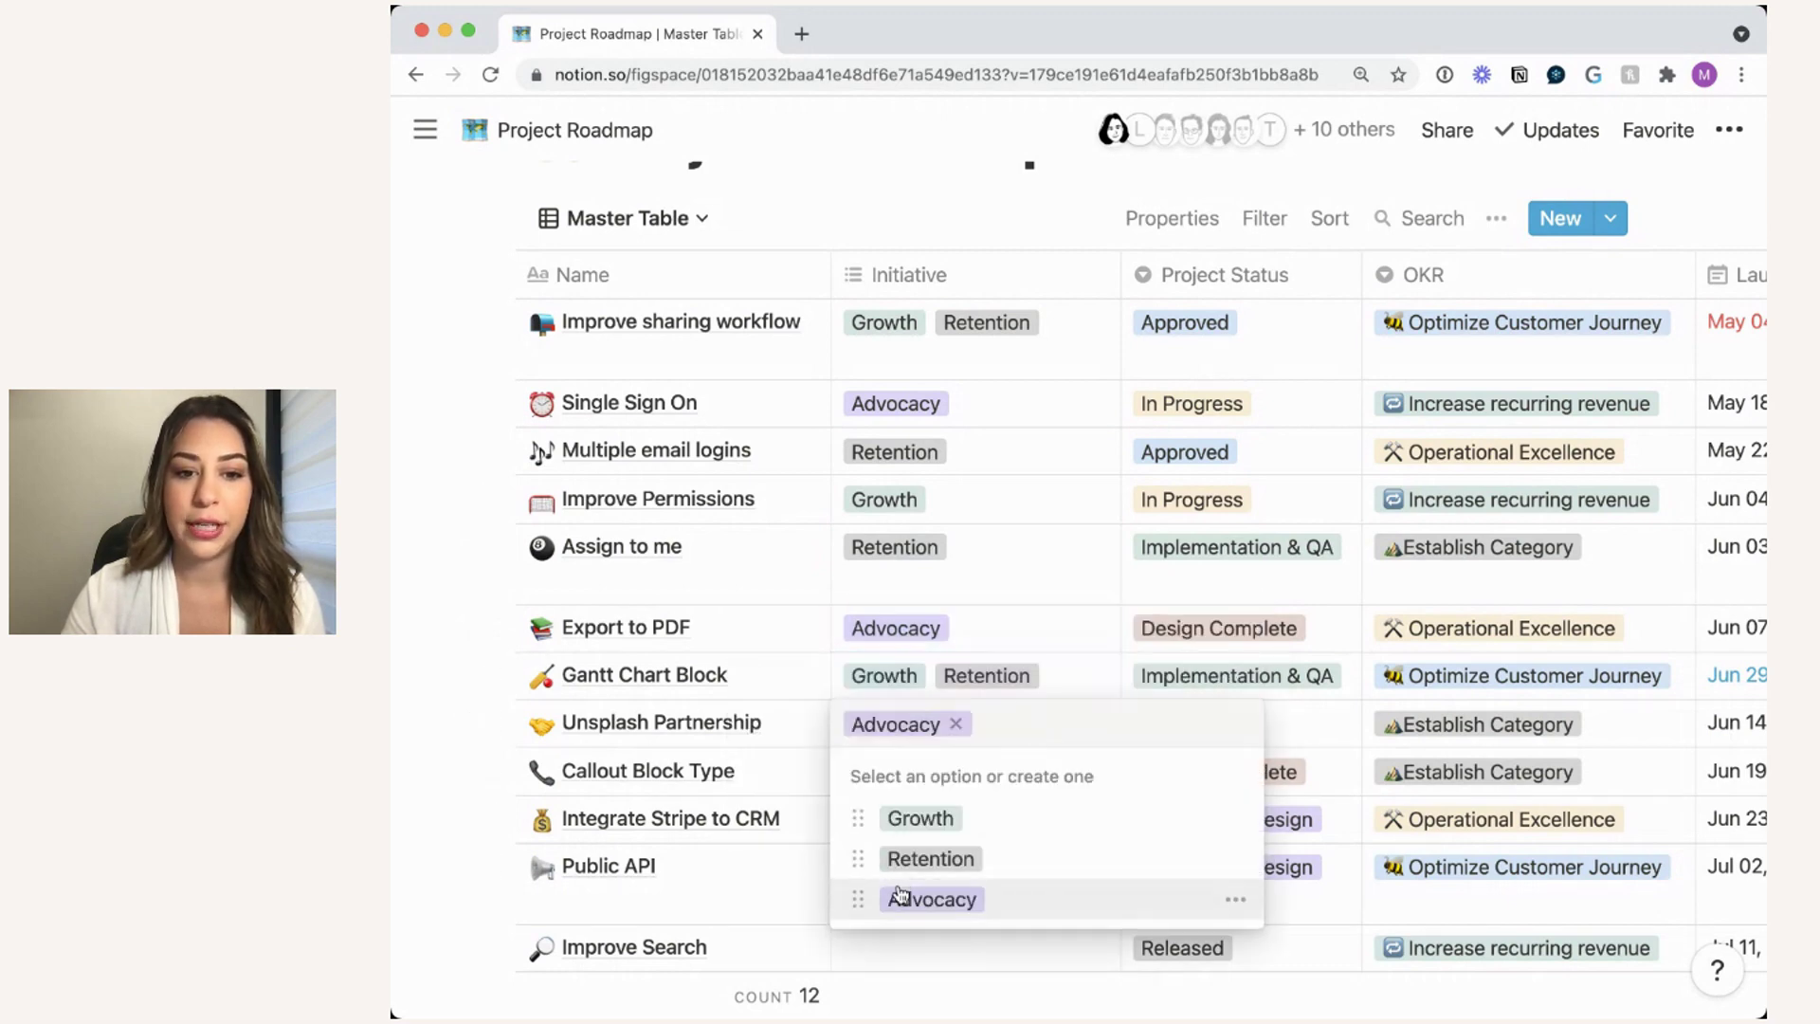
key(Escape)
click(902, 773)
click(920, 869)
click(924, 908)
click(929, 948)
key(Escape)
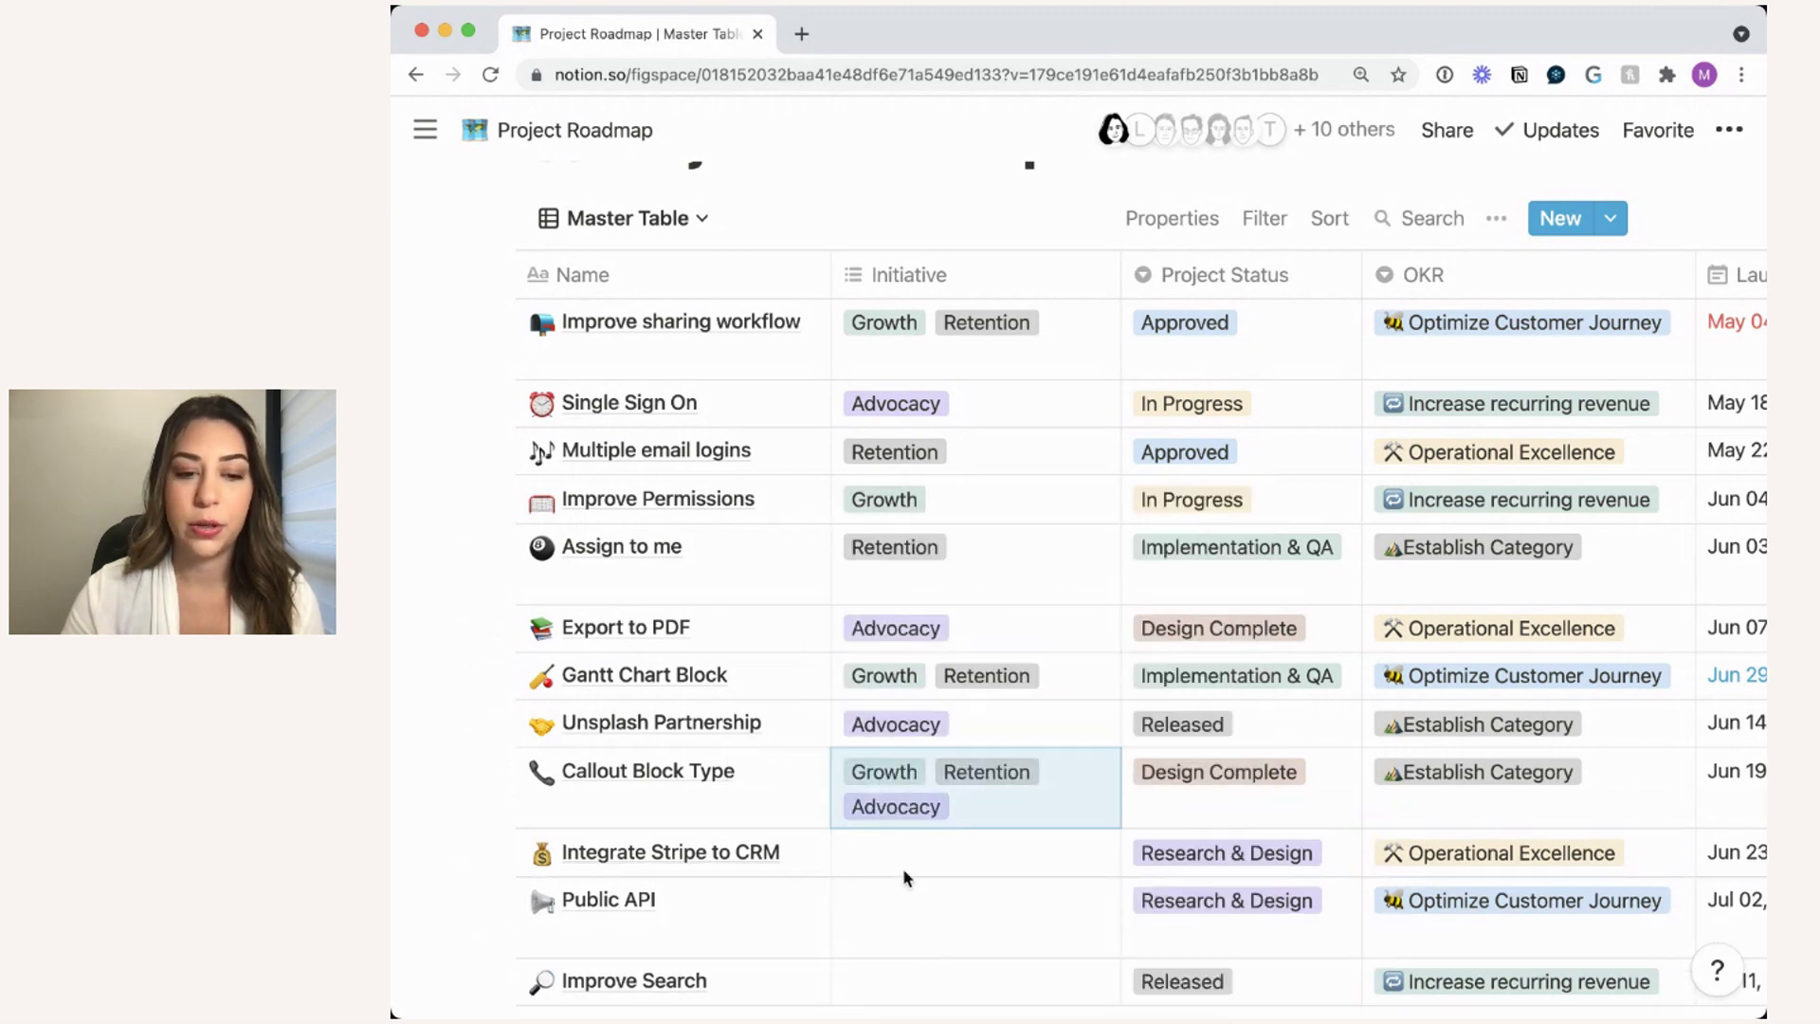
scroll(902, 868, down, 2)
click(879, 720)
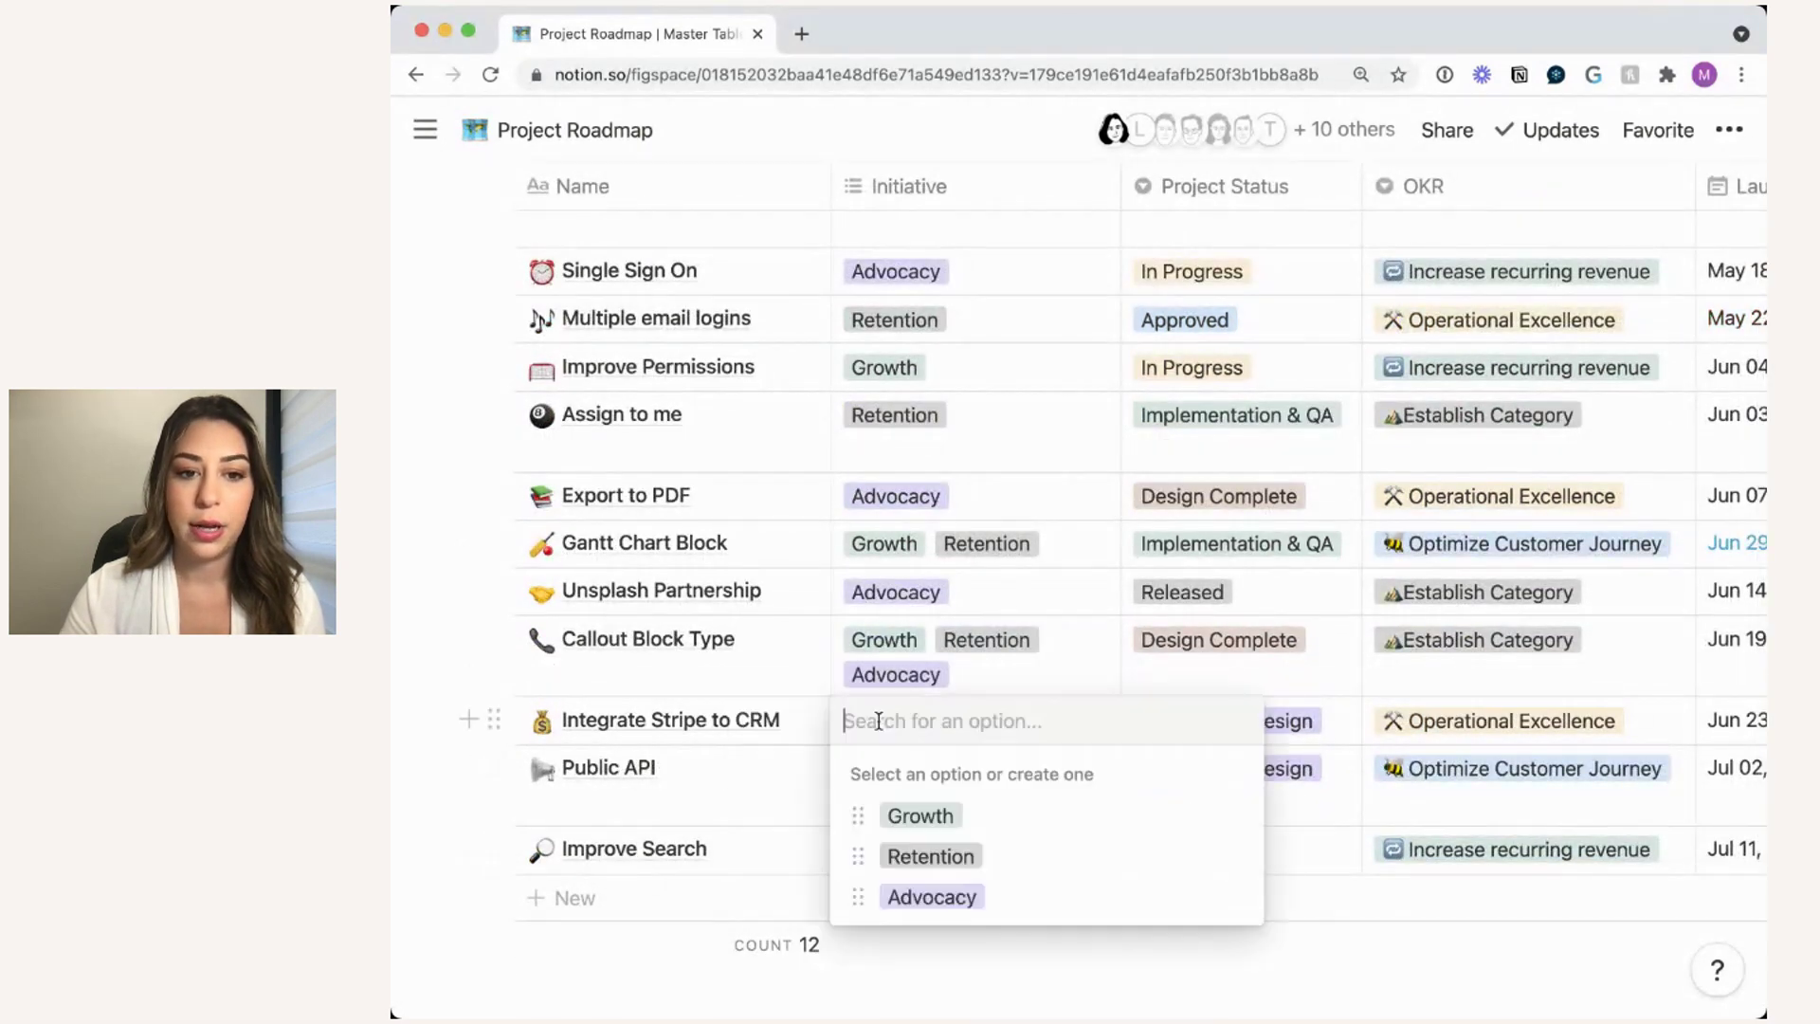
click(919, 815)
key(Escape)
scroll(1074, 639, up, 3)
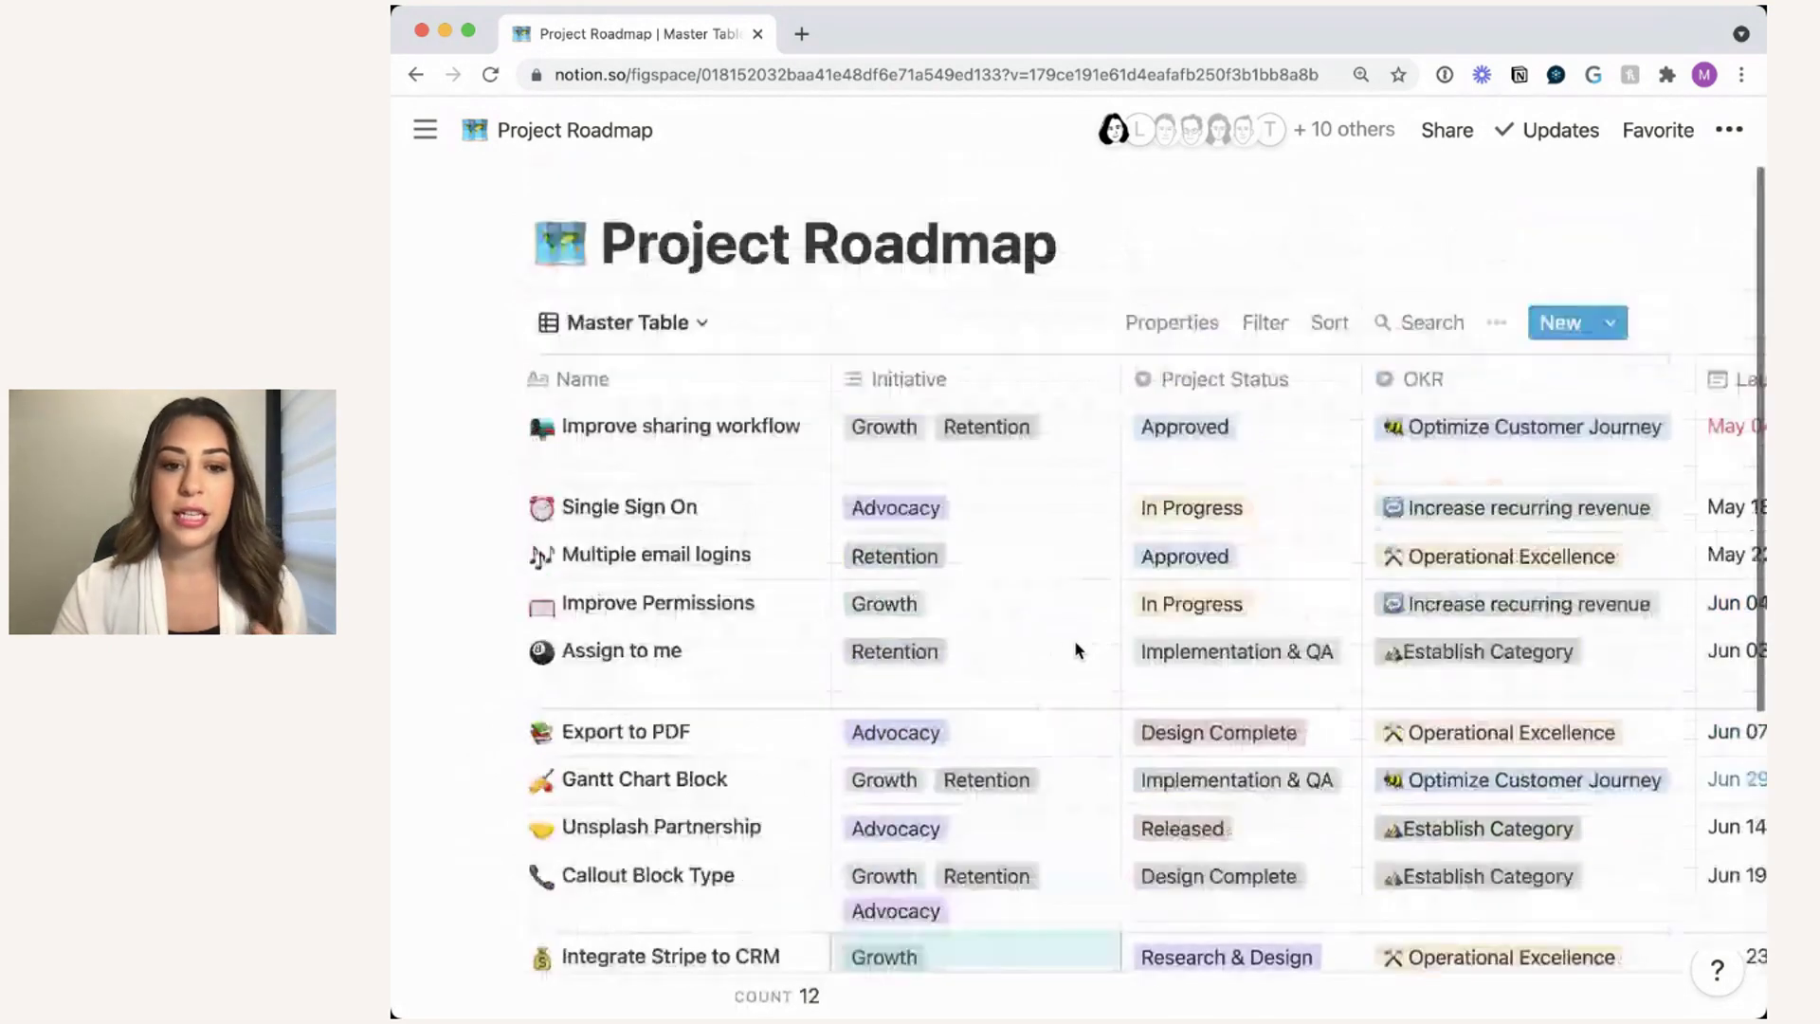
drag(1121, 383, 1105, 386)
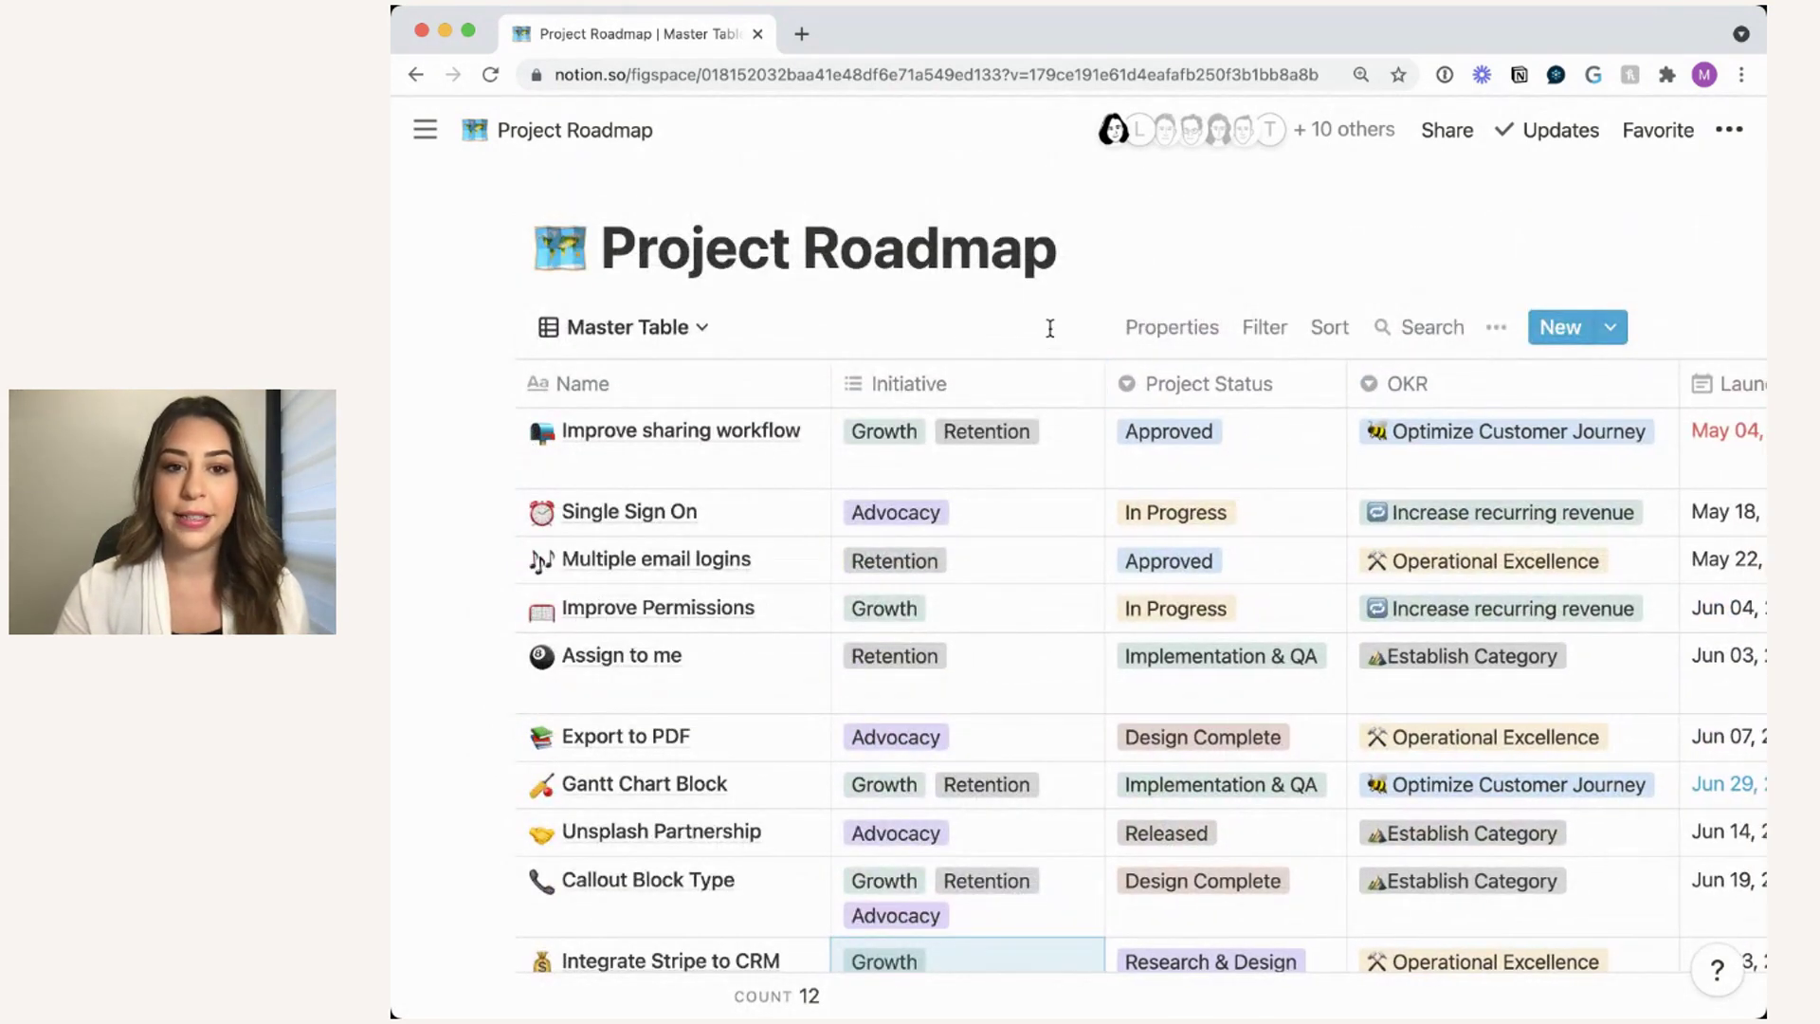
scroll(1088, 439, down, 1)
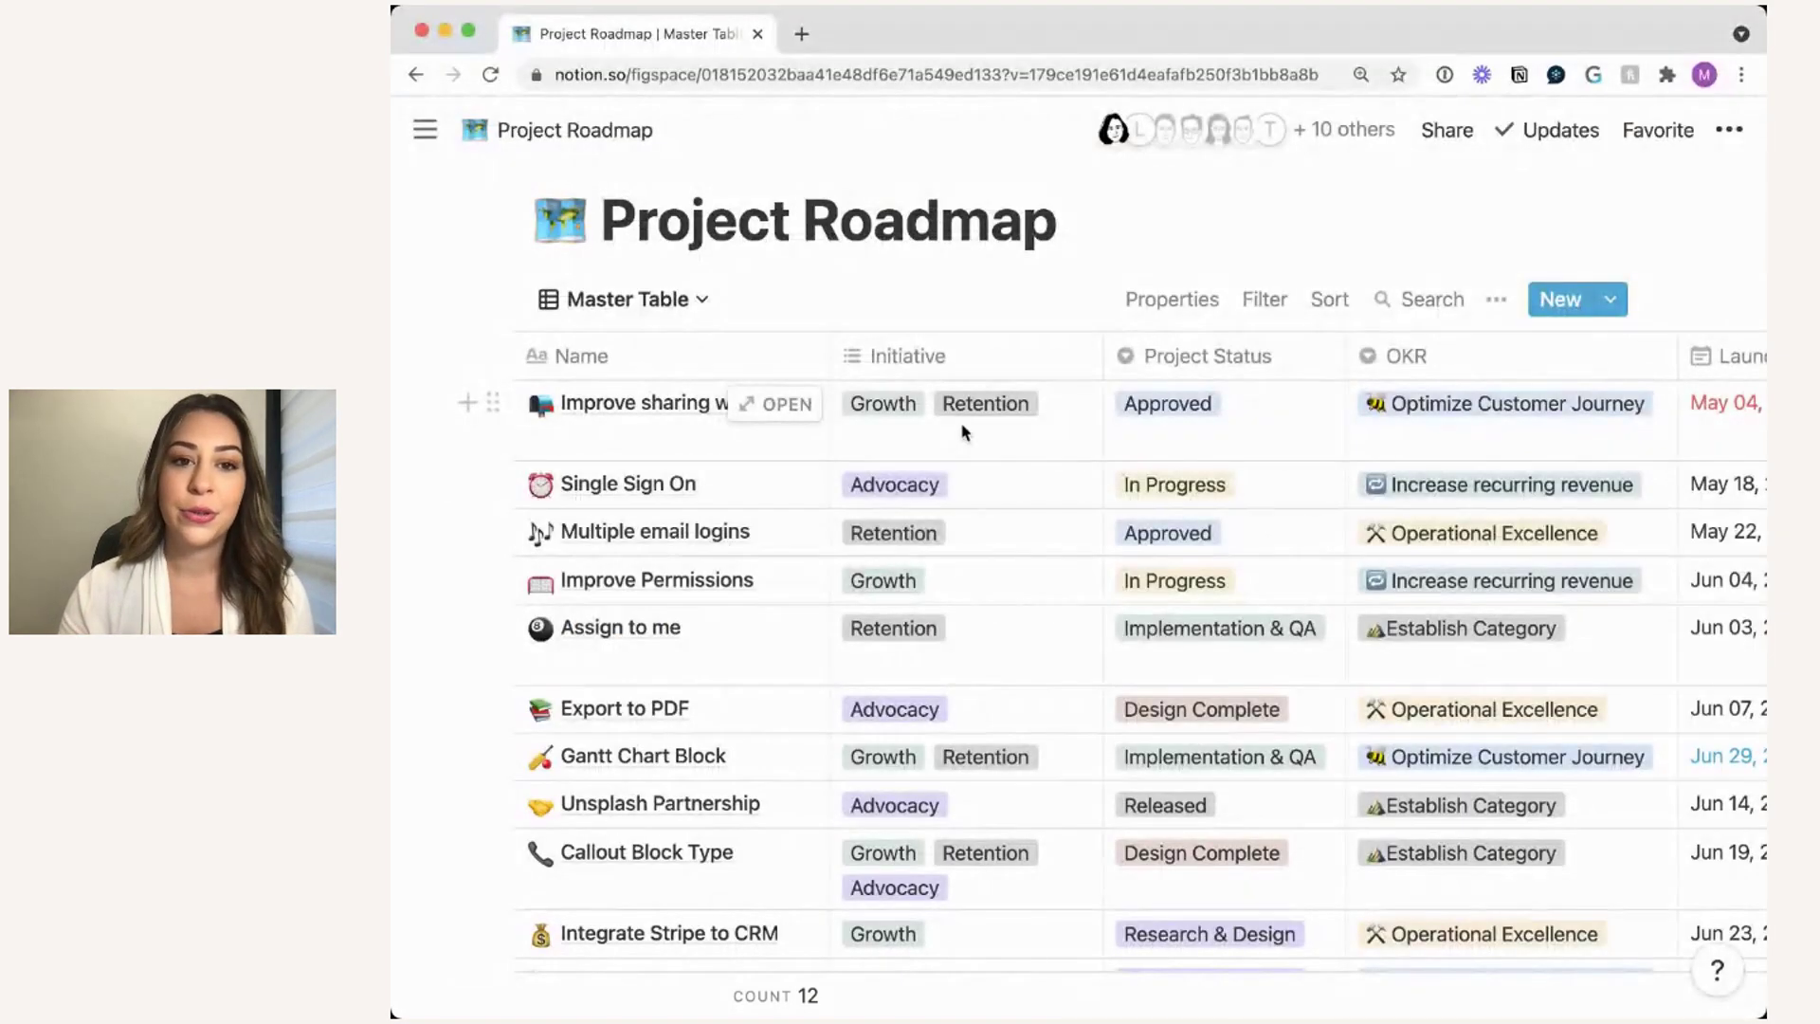
scroll(1008, 432, right, 3)
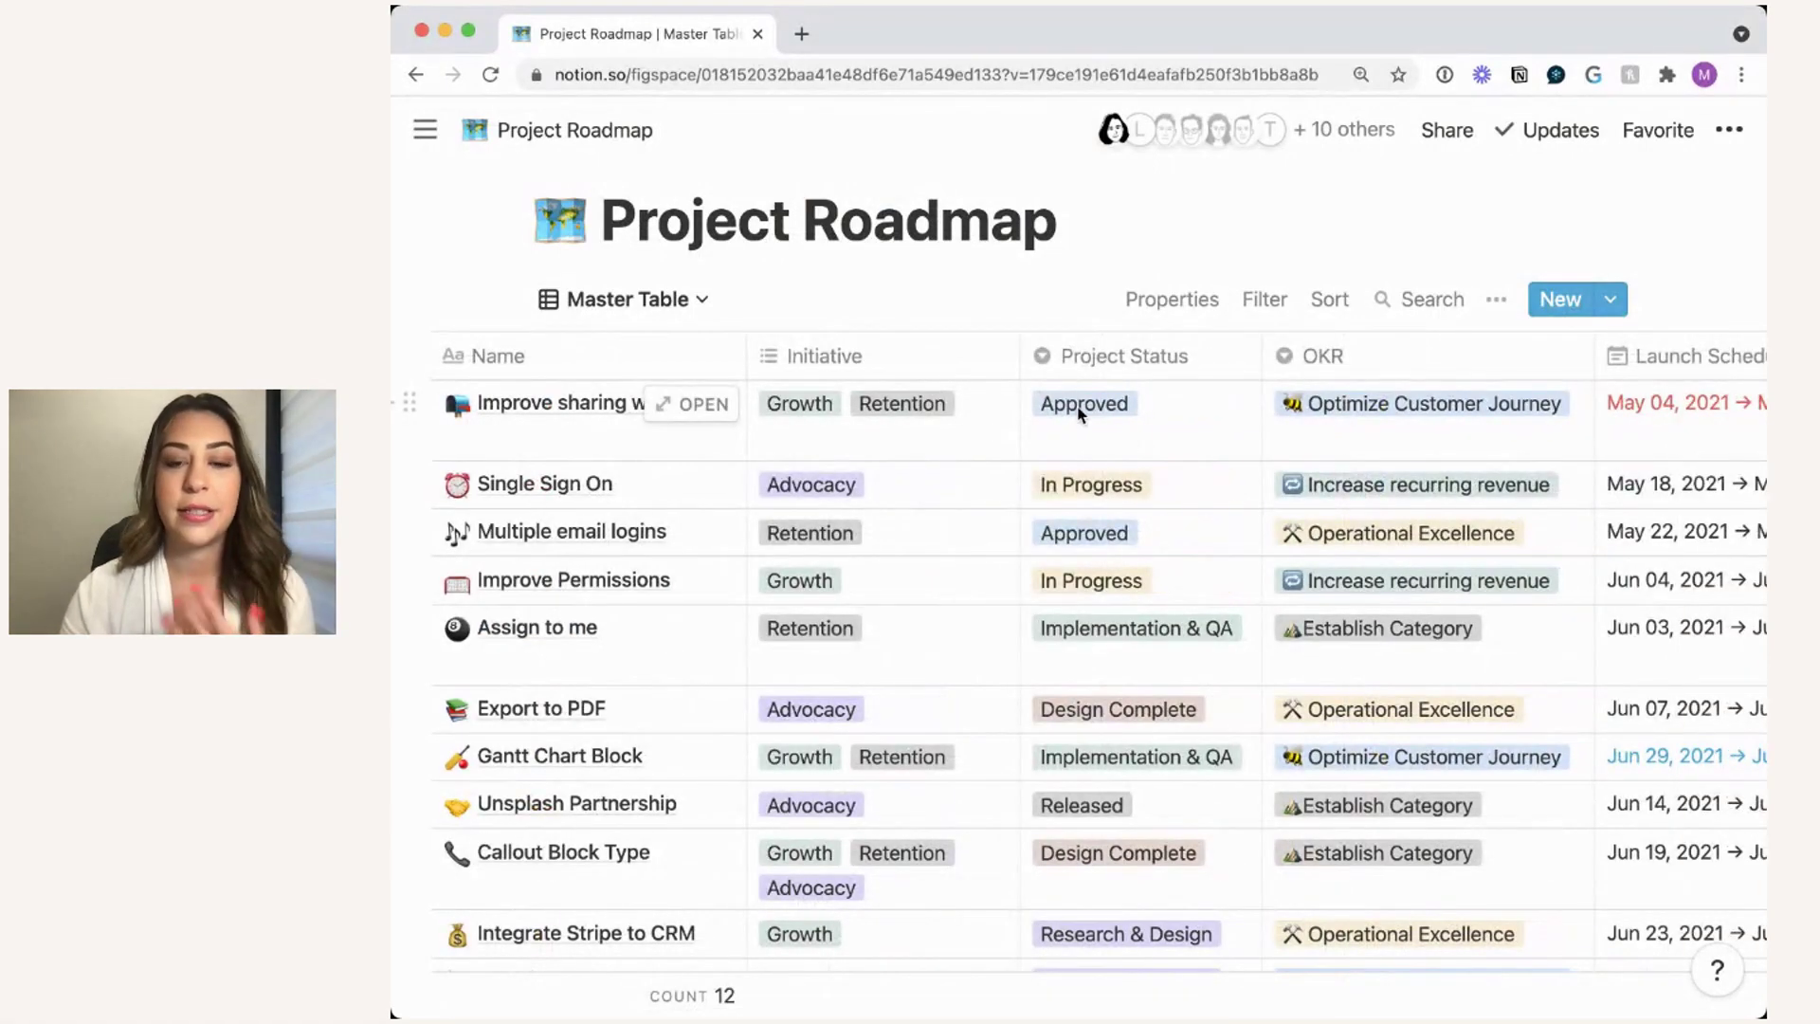
scroll(1251, 409, right, 3)
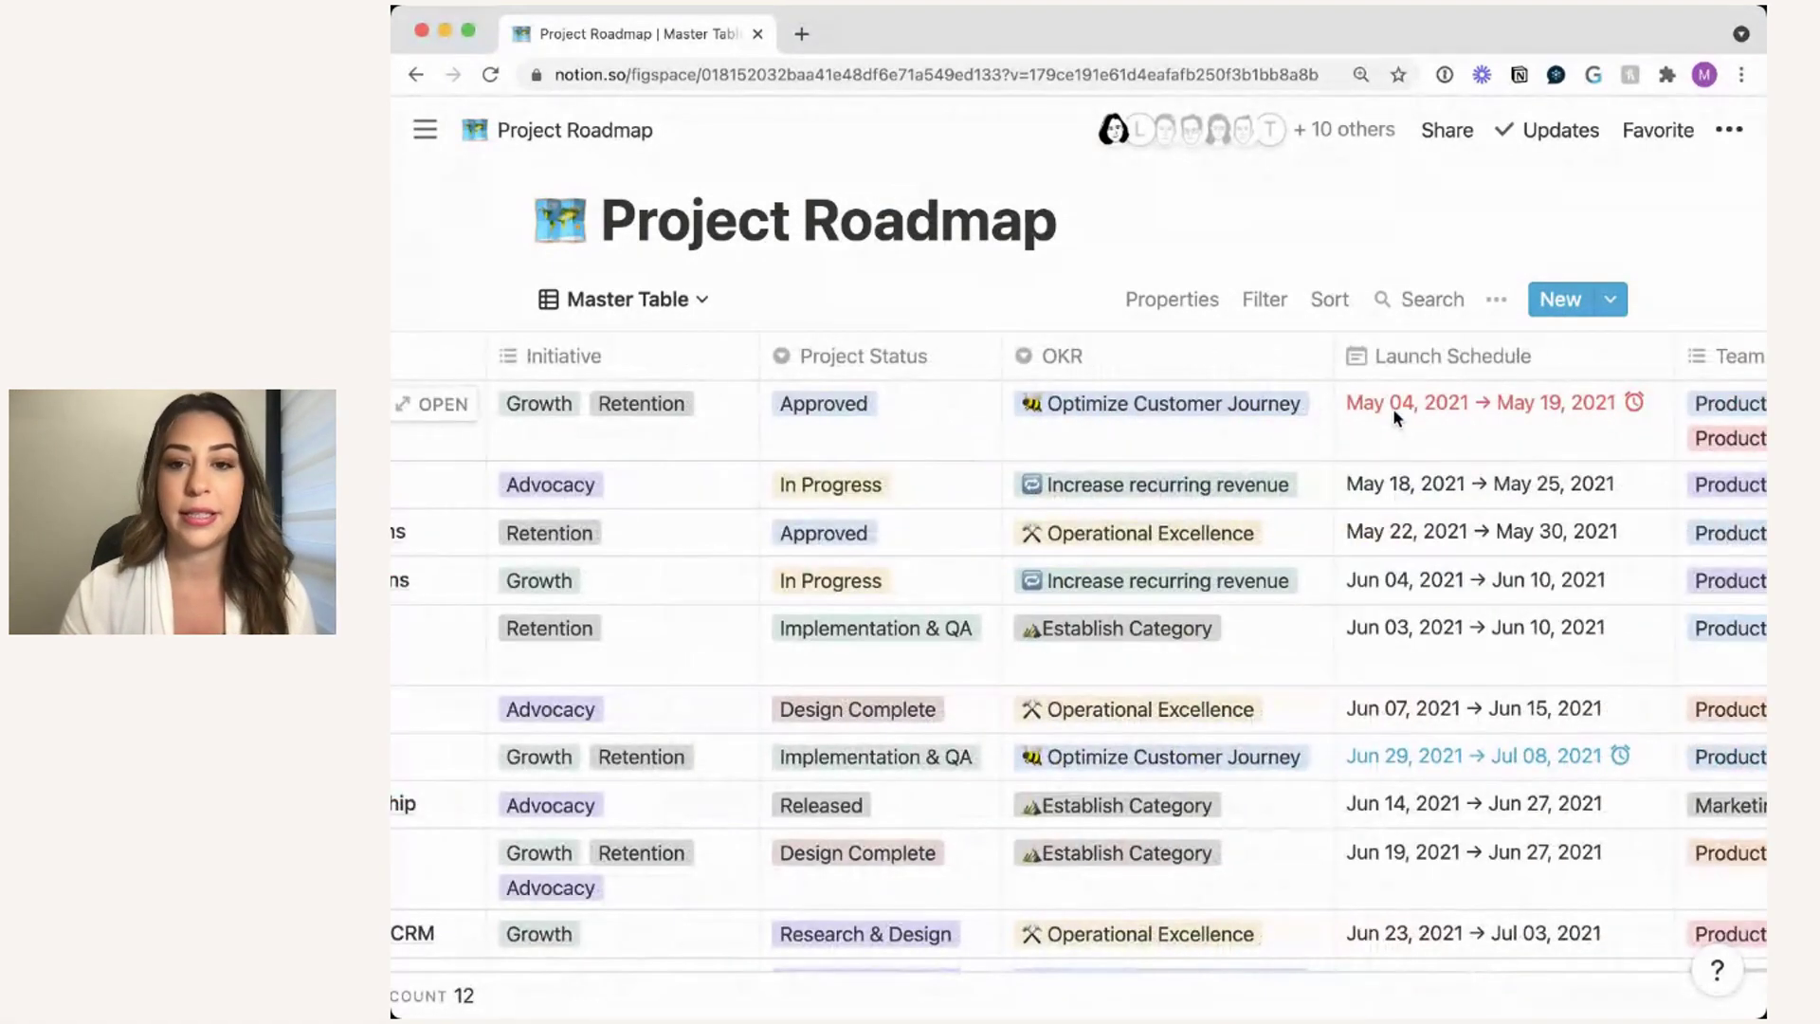
scroll(1391, 407, left, 2)
scroll(1392, 407, left, 3)
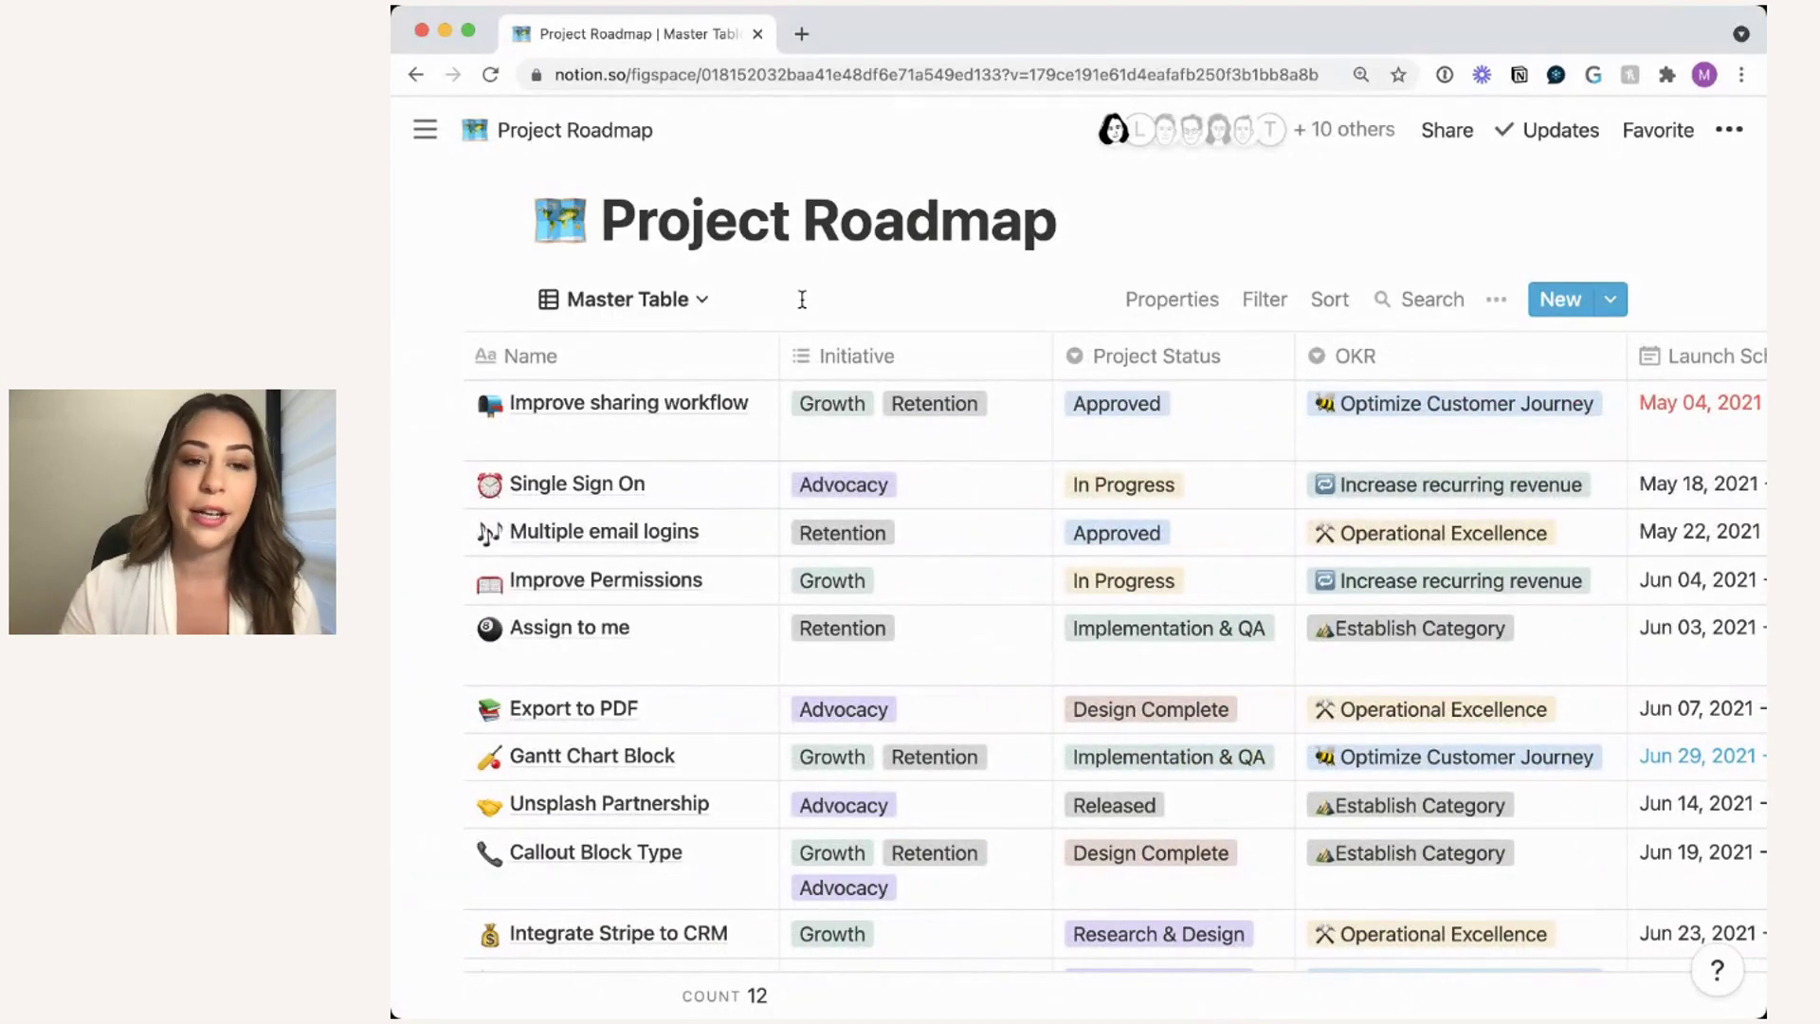
- Preview the Improve sharing workflow project page, close it, and narrow the Initiative column slightly
click(730, 411)
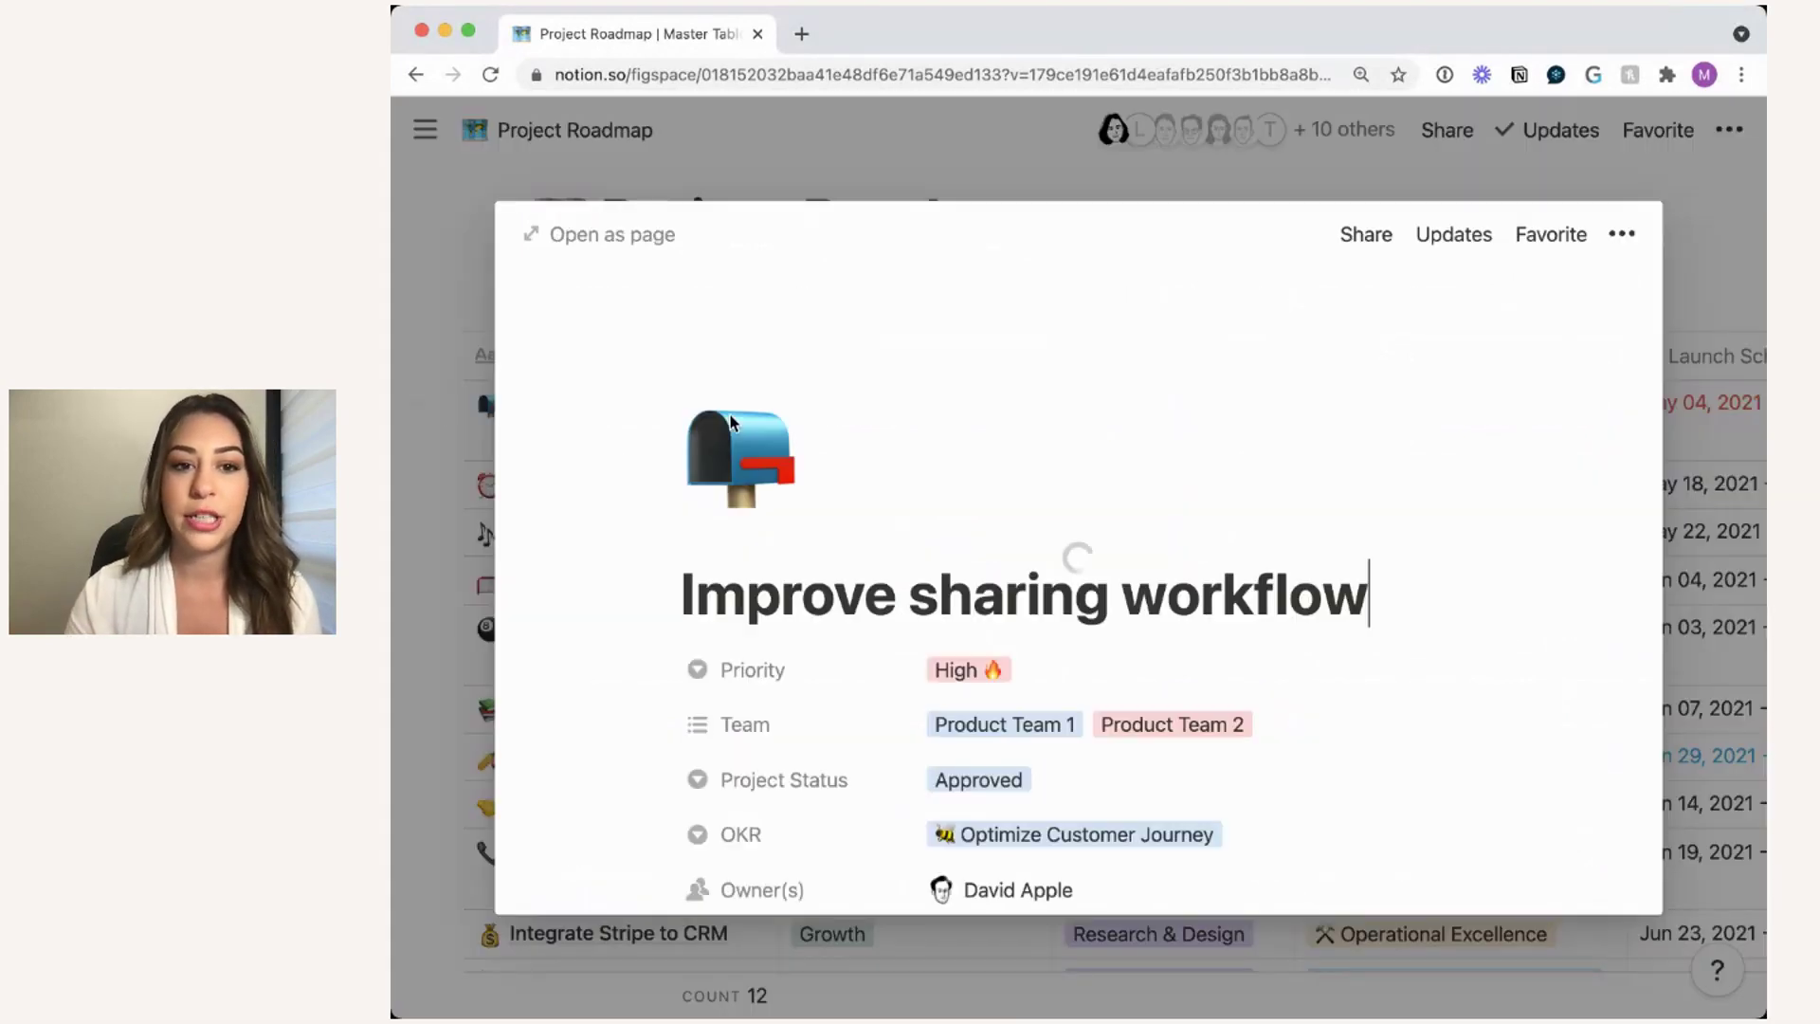
scroll(1266, 616, down, 2)
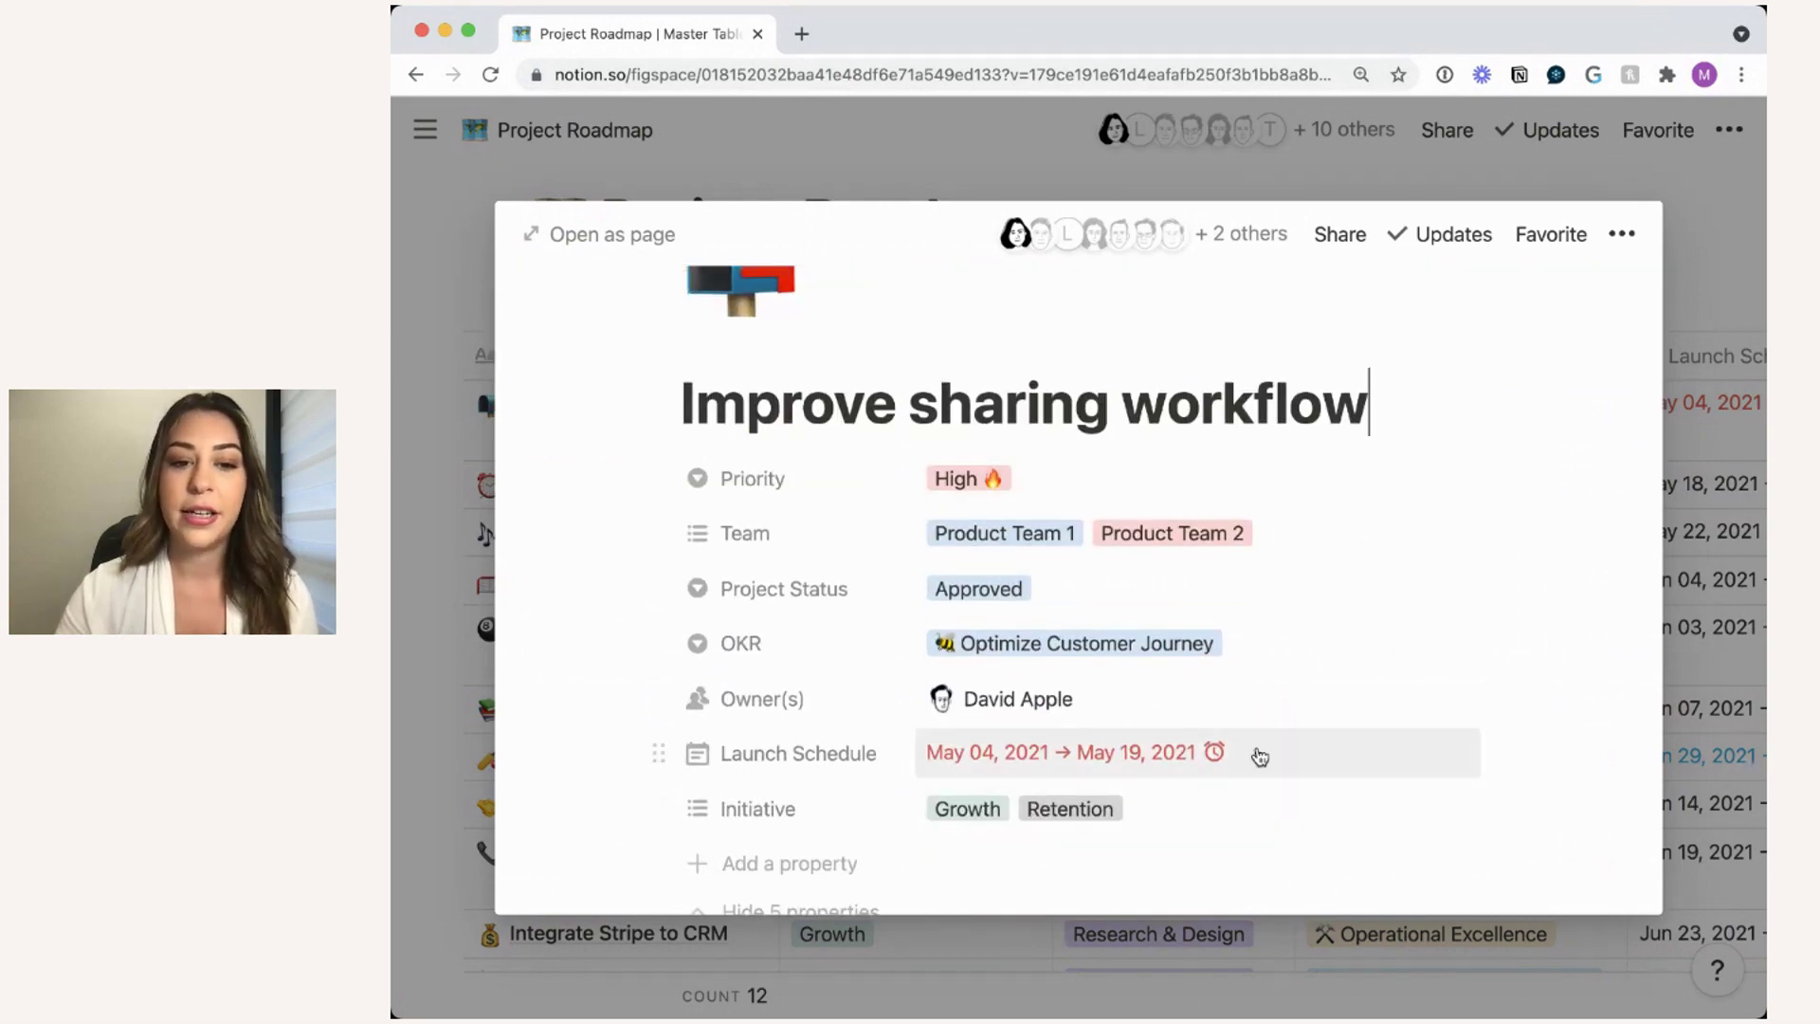
scroll(1260, 756, down, 8)
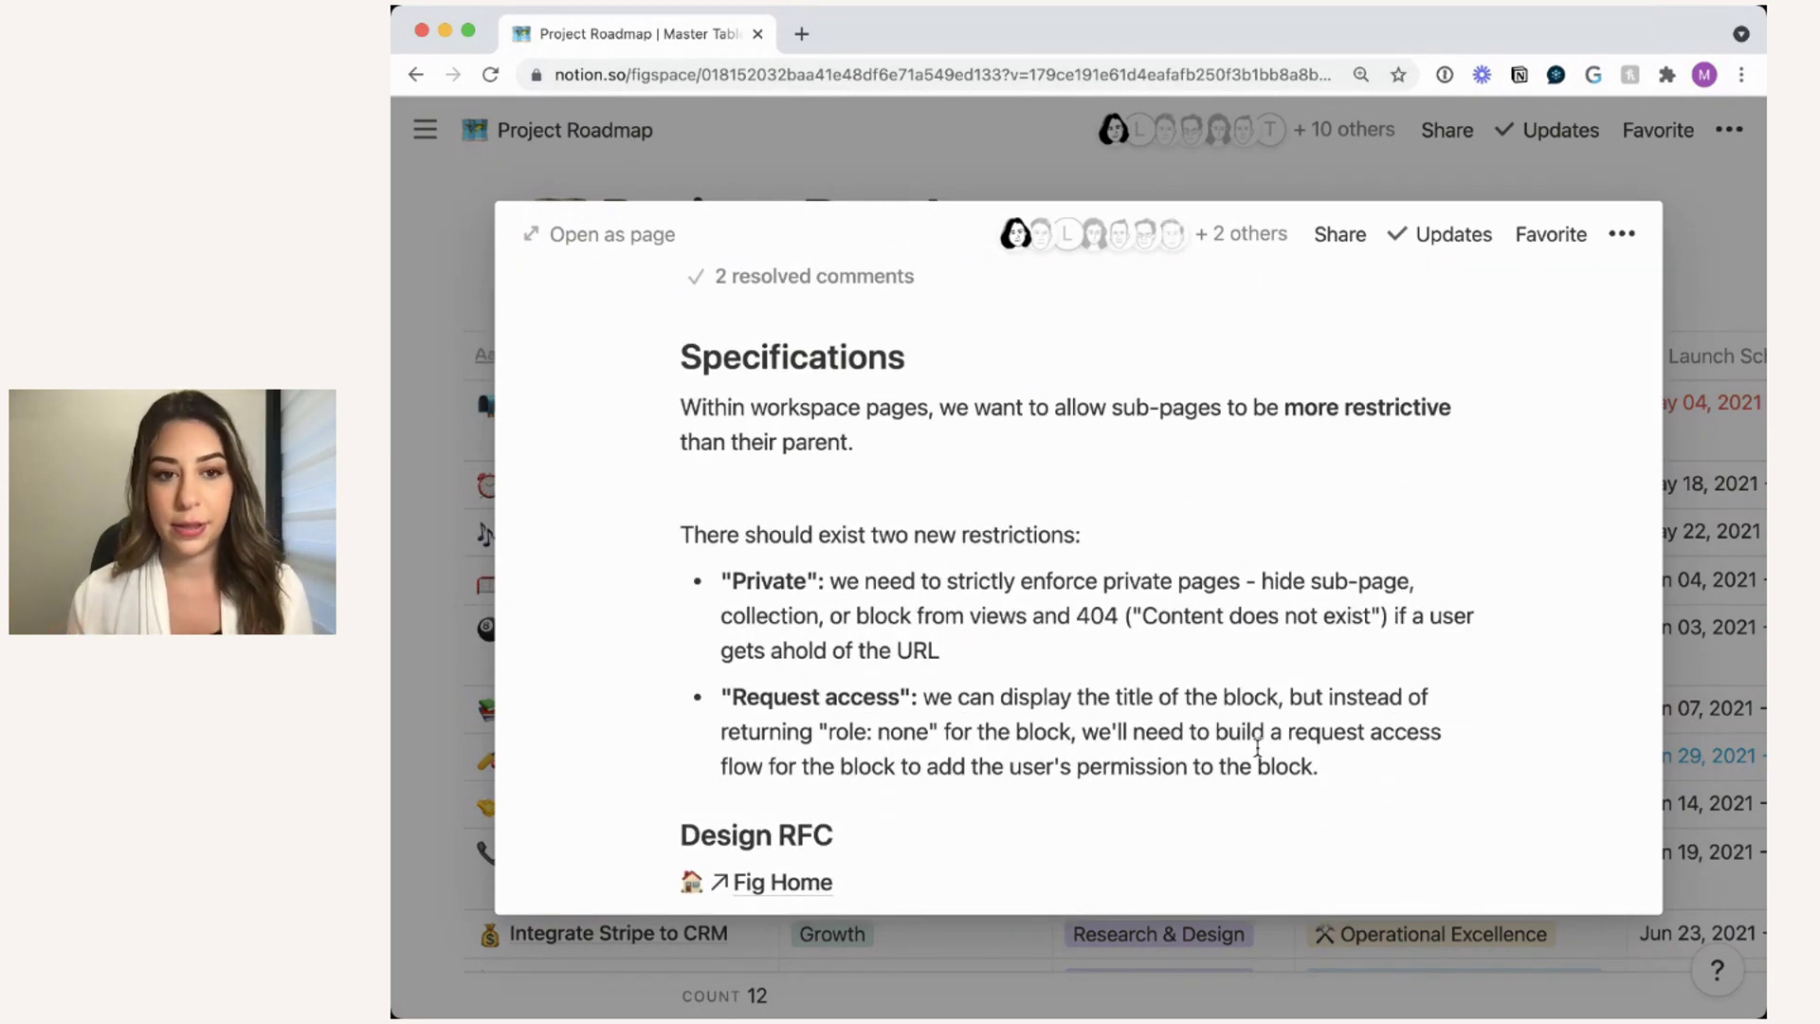
click(1731, 256)
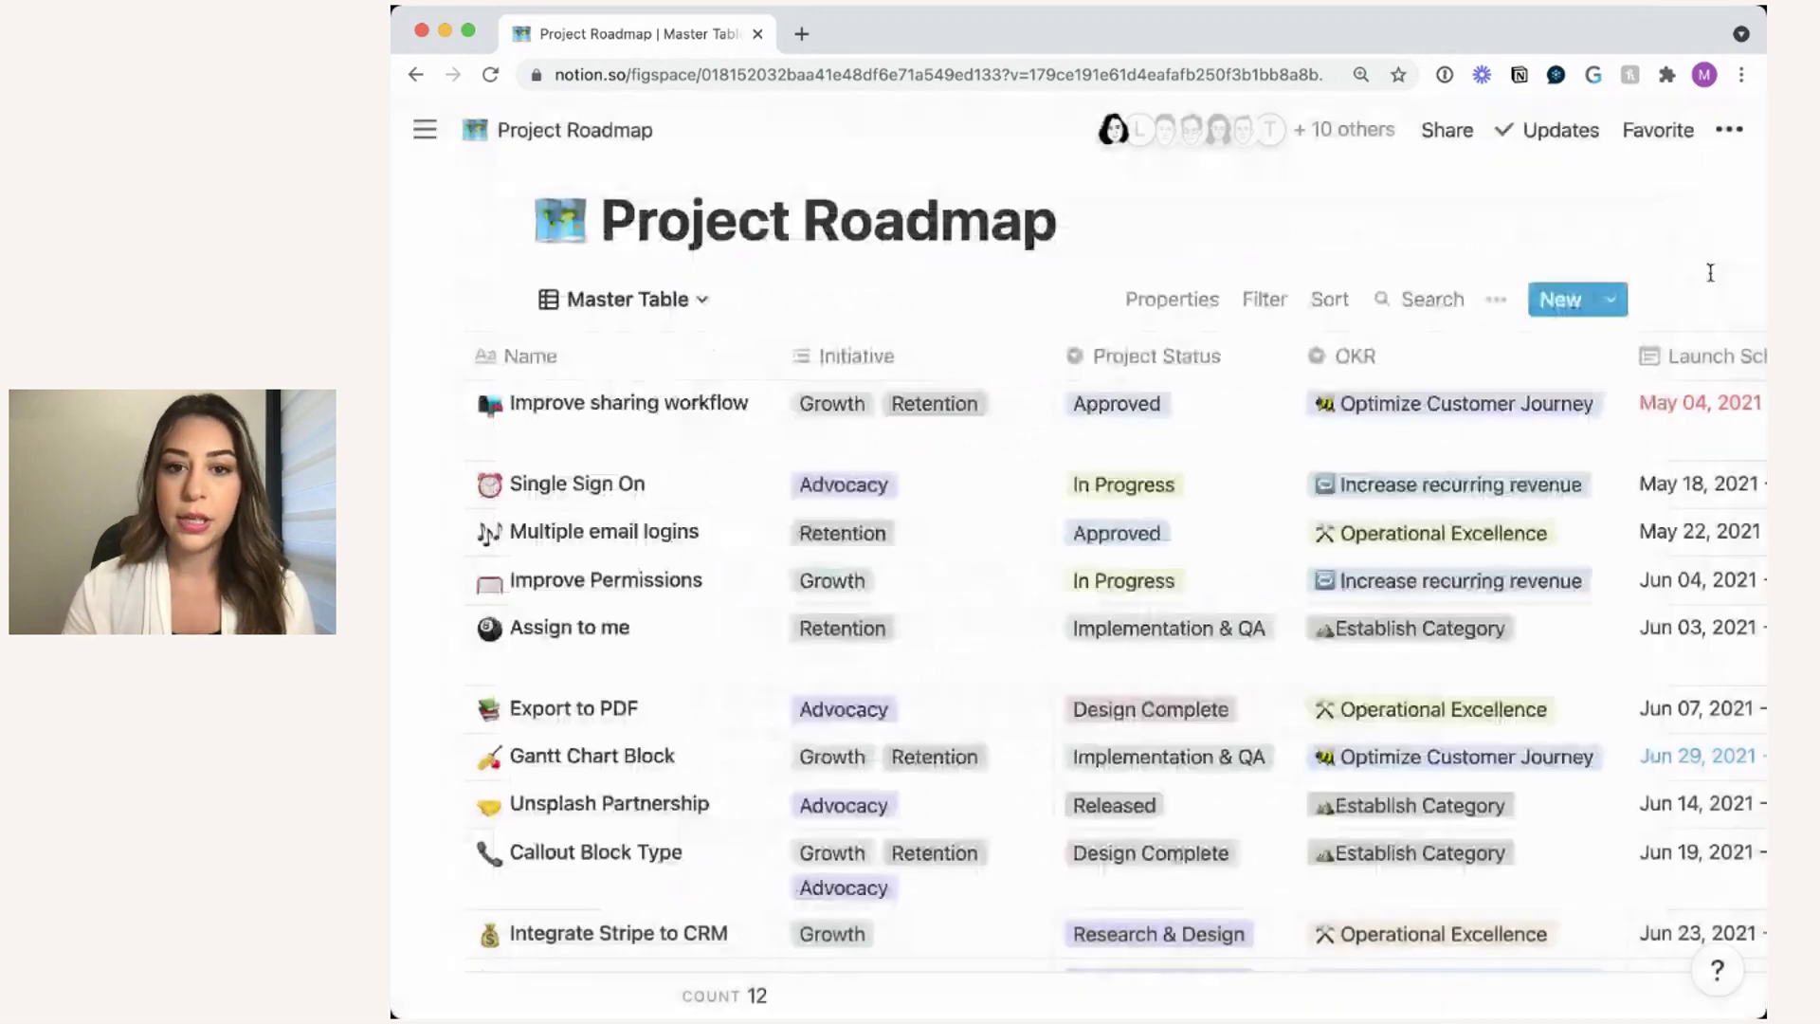
drag(1051, 354, 1028, 353)
scroll(1099, 469, right, 1)
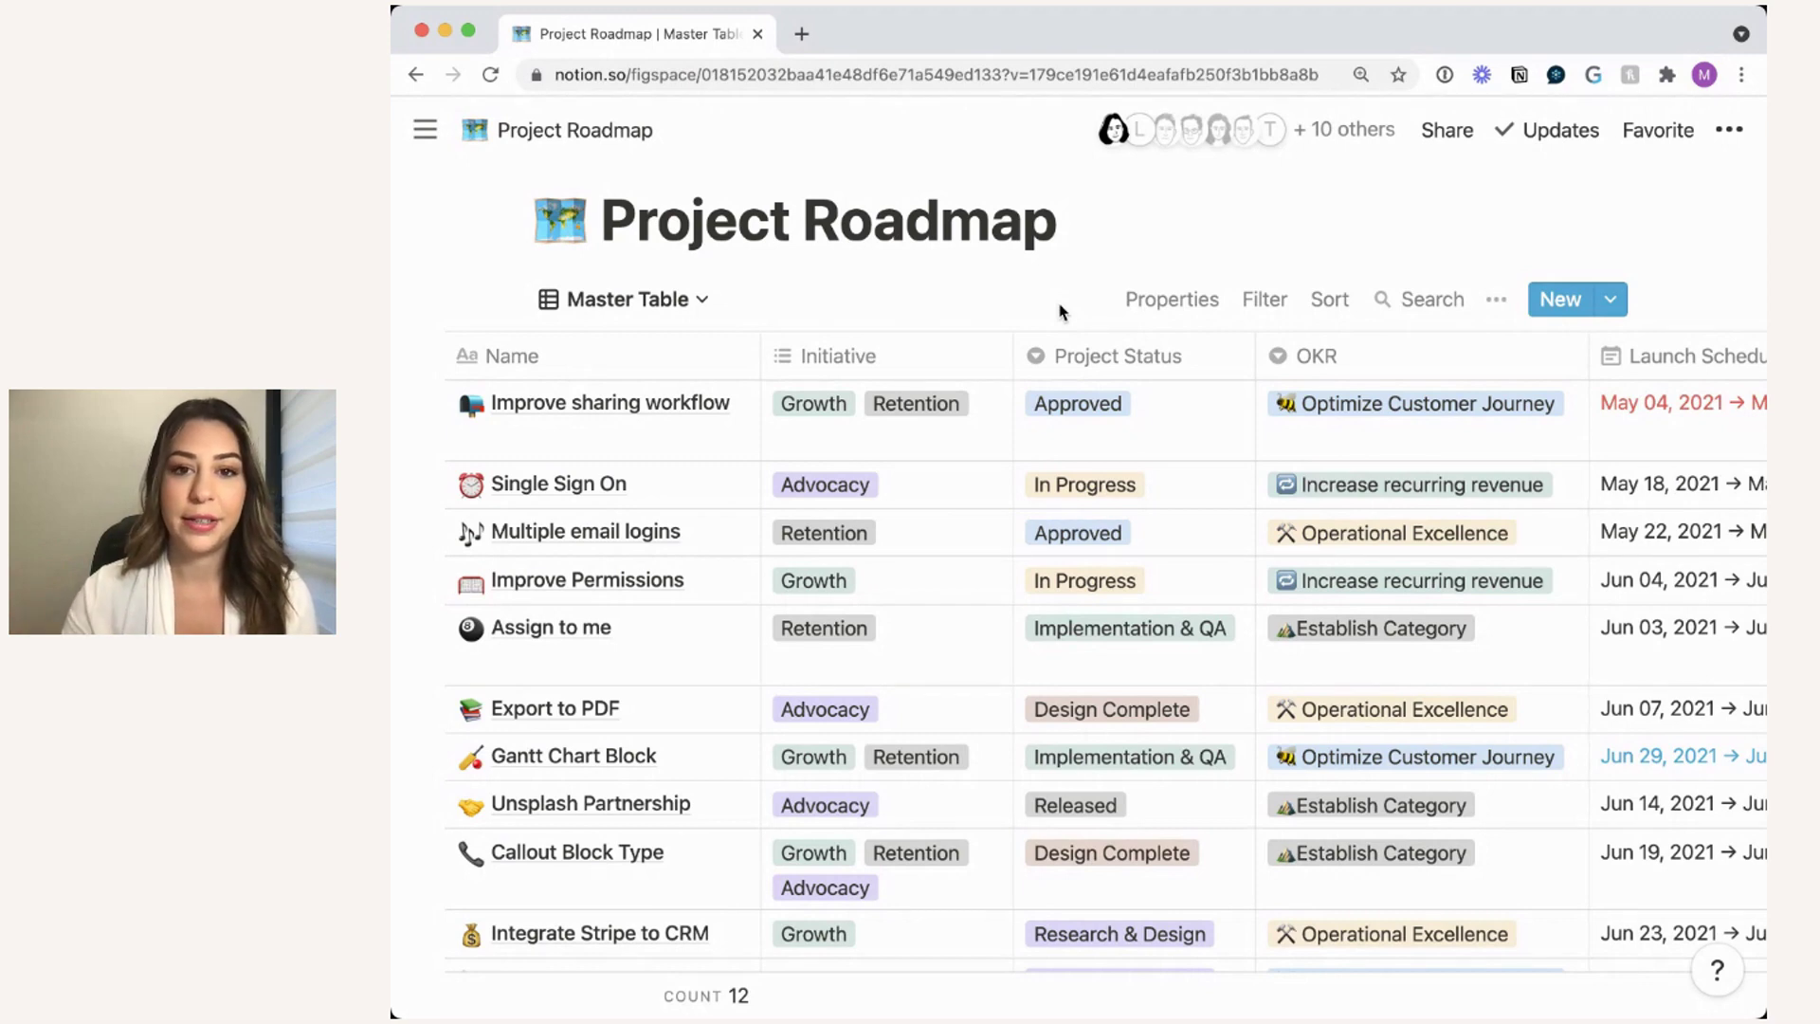
- Add a Master Table filter where Initiative contains Growth, leaving five projects
click(1265, 299)
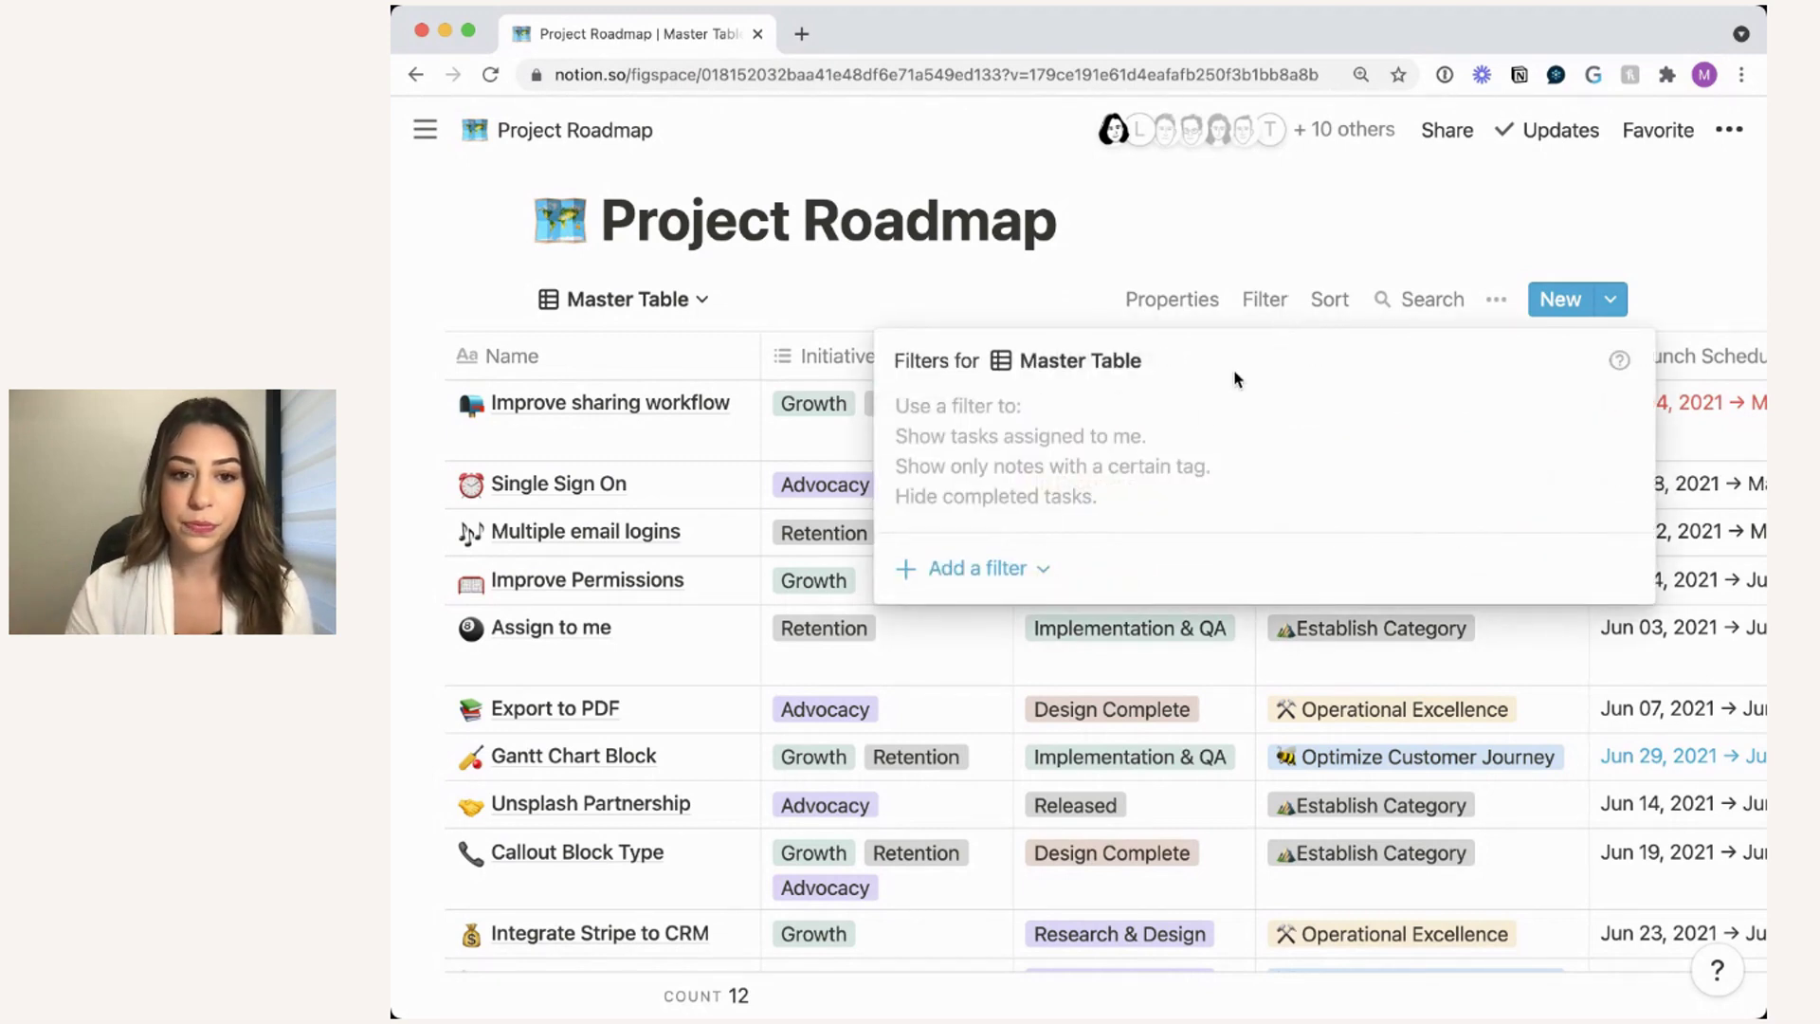
click(1292, 273)
click(1278, 304)
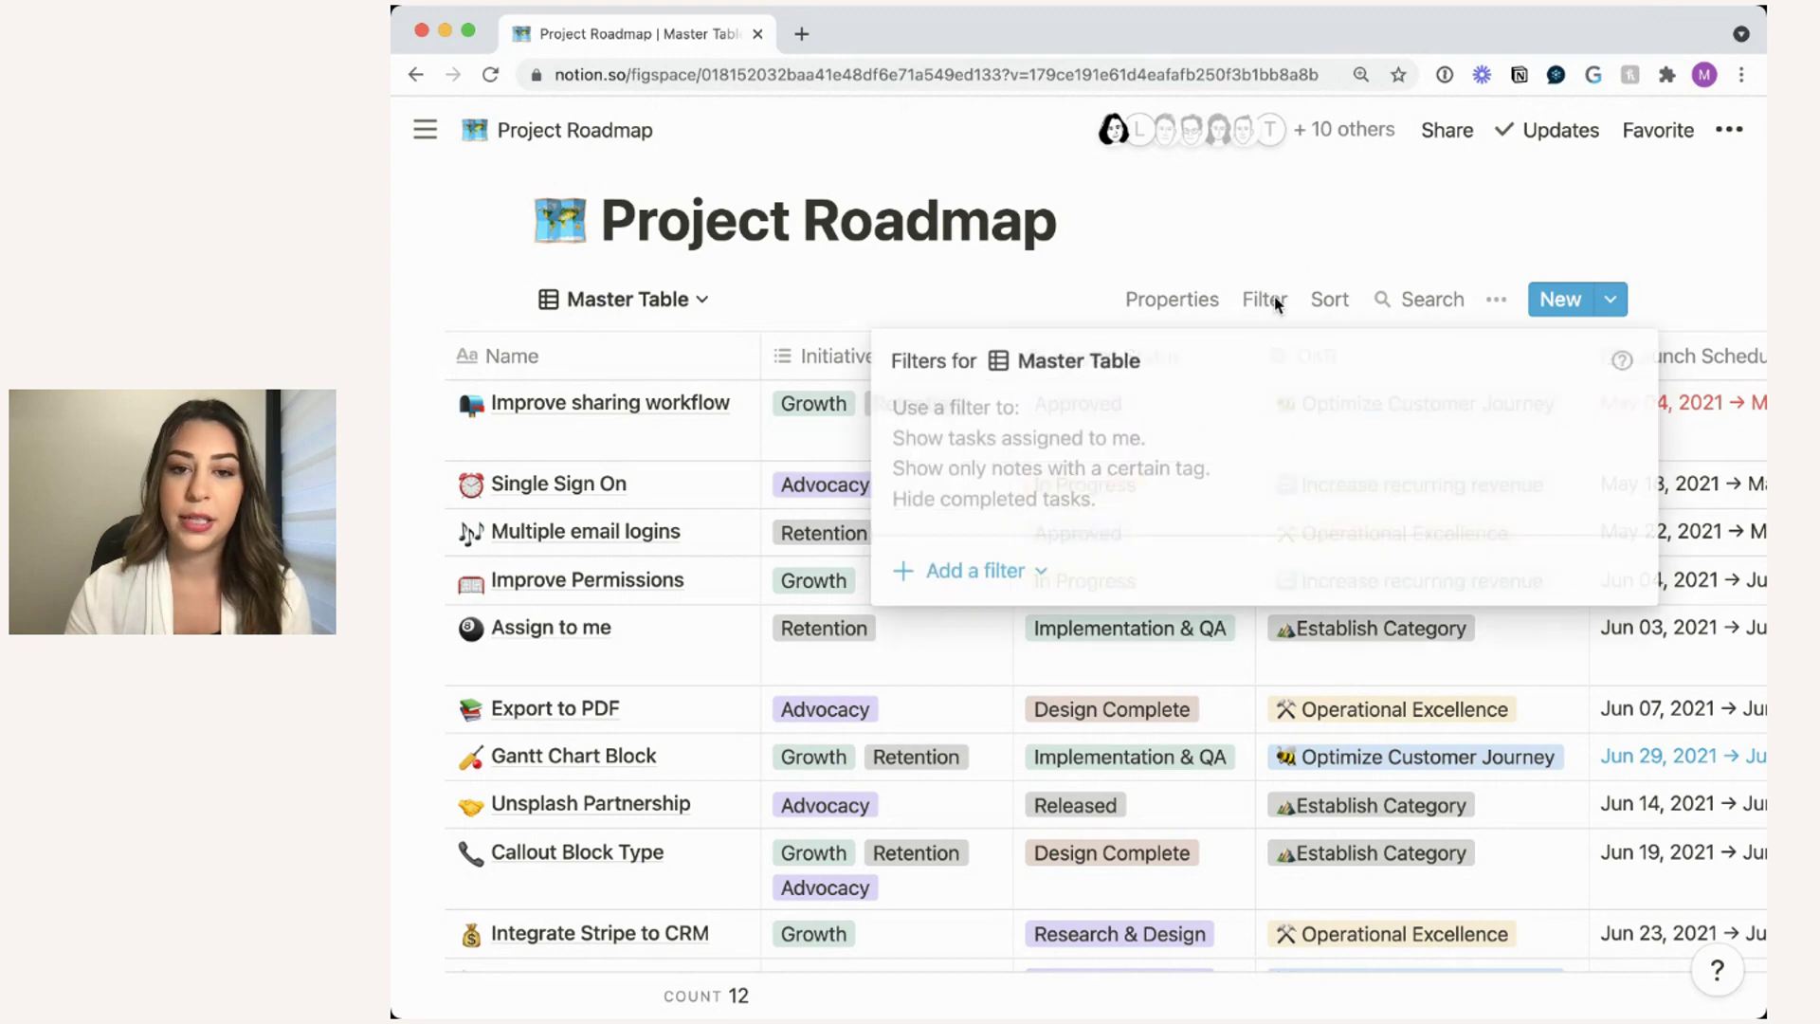
click(1007, 568)
click(1009, 622)
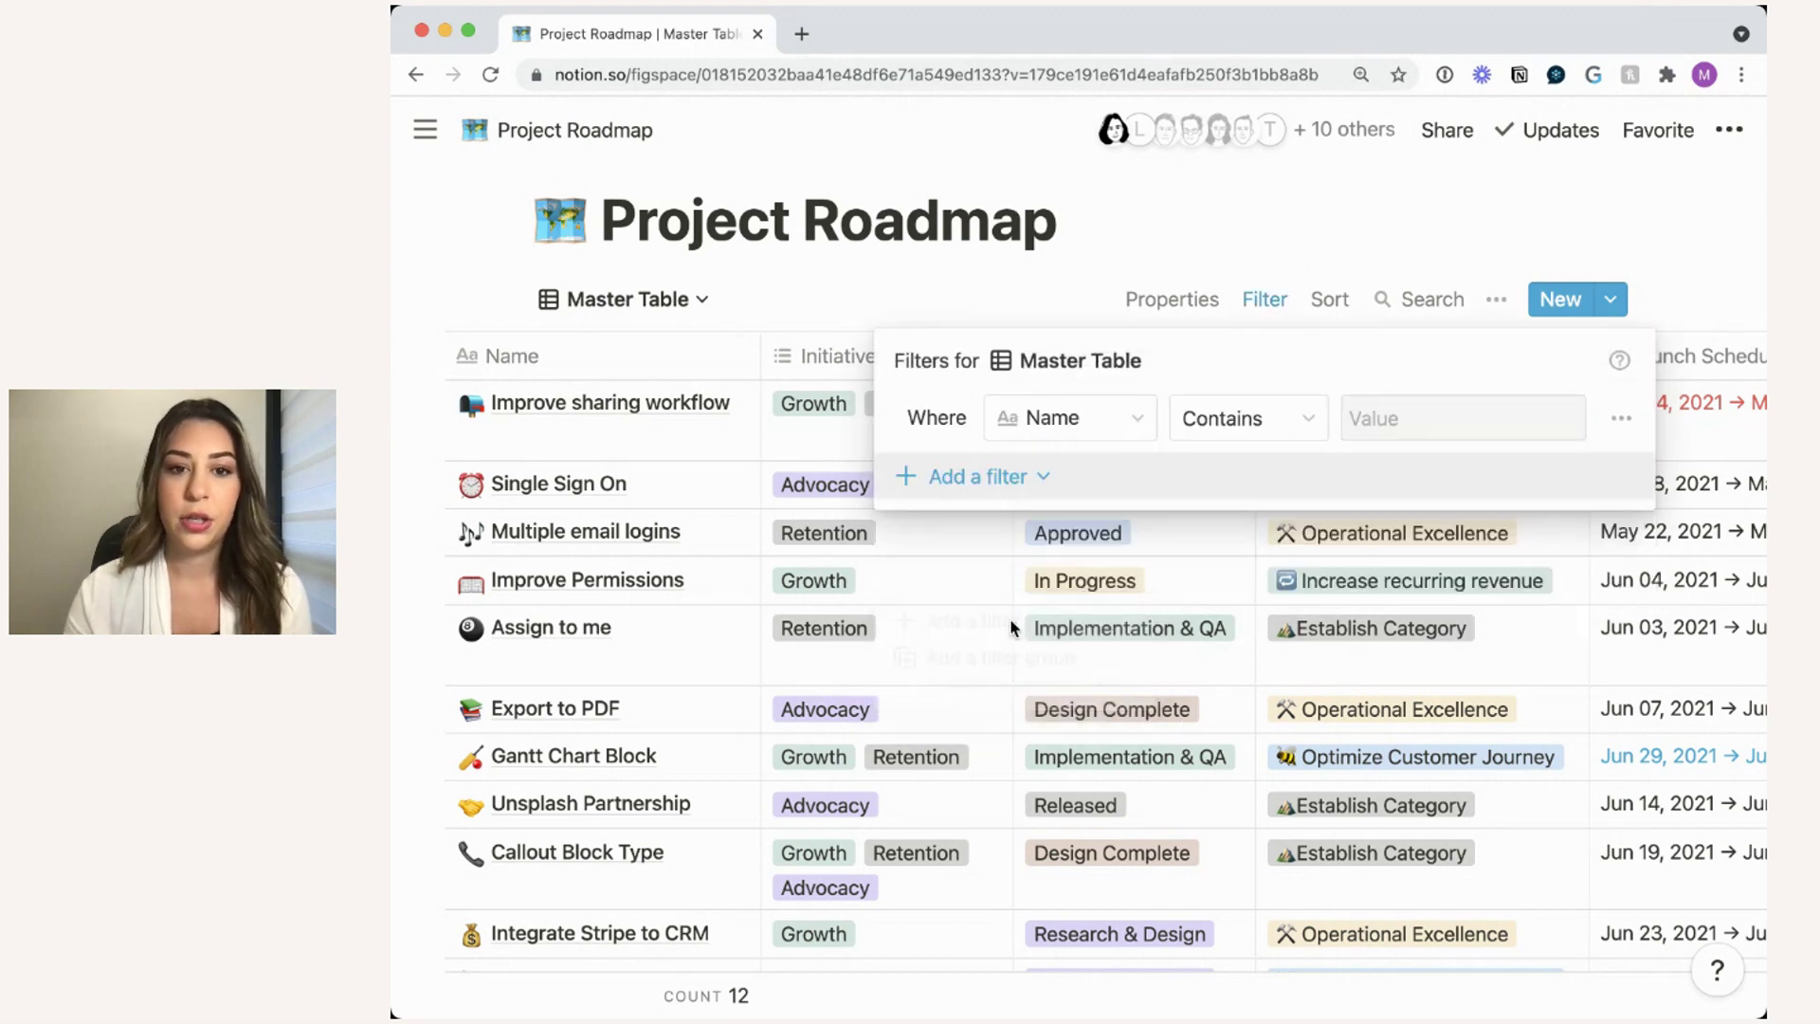
click(1070, 418)
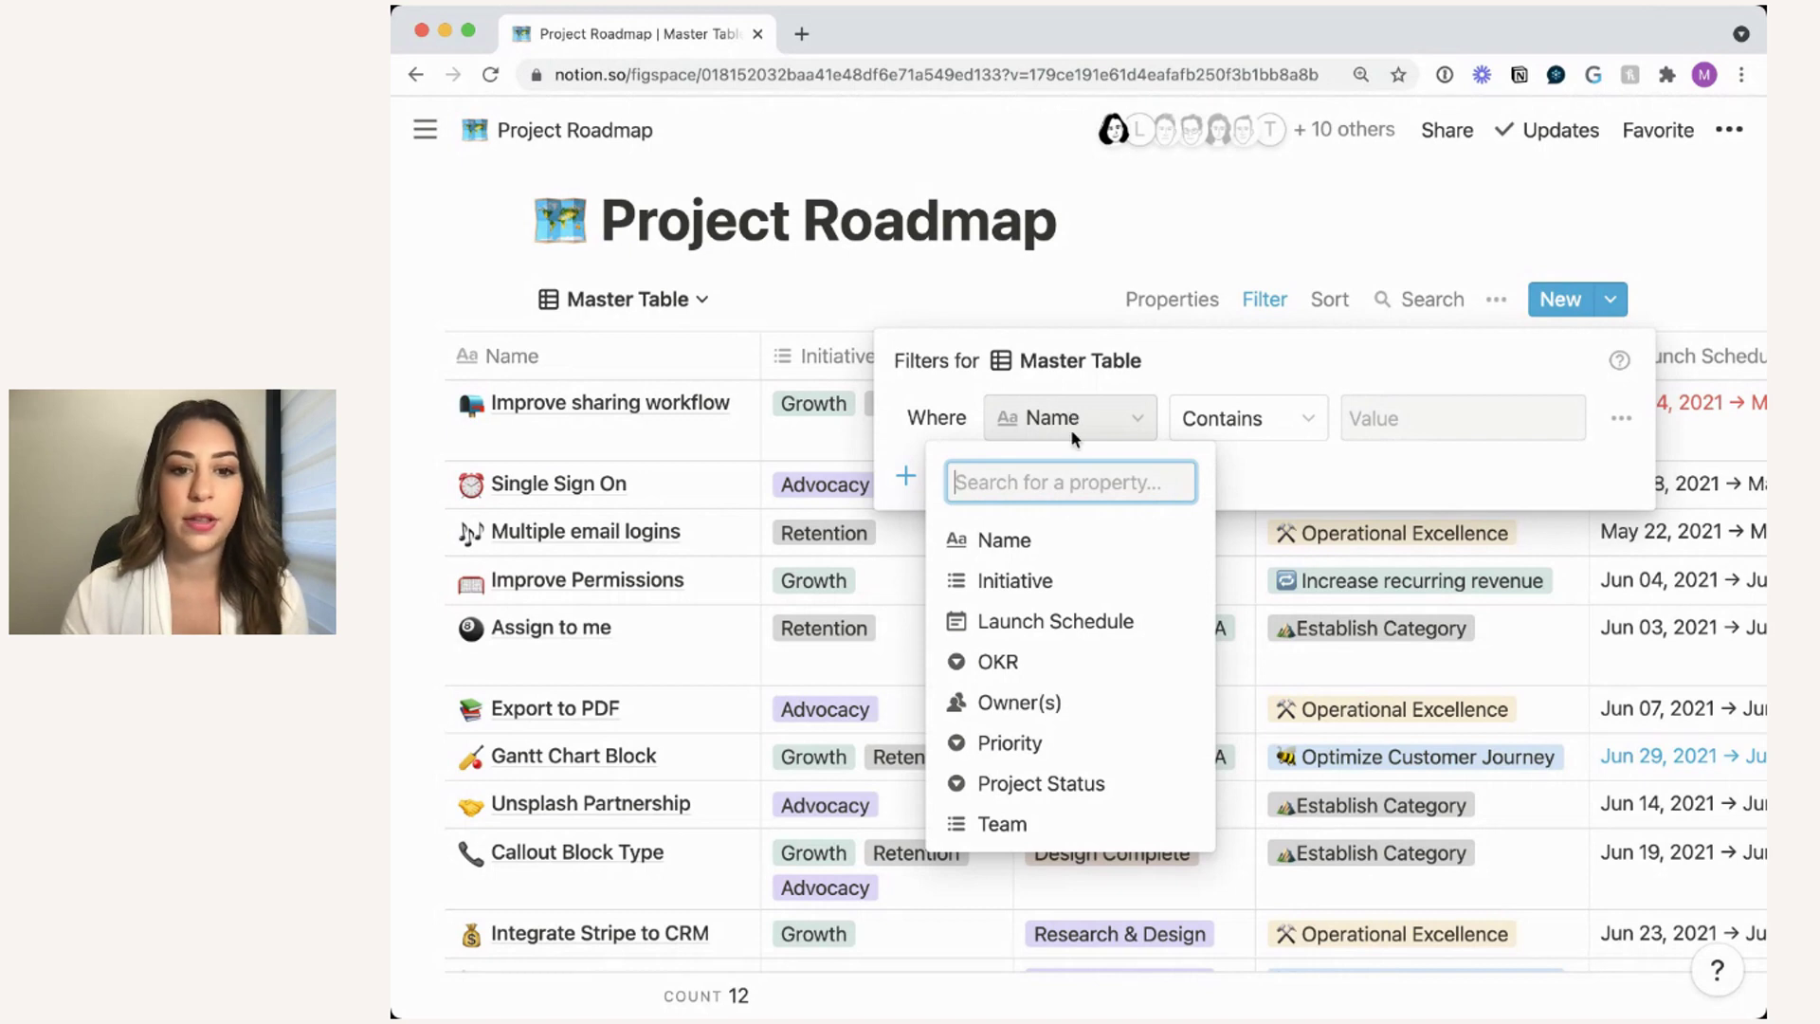
click(1077, 580)
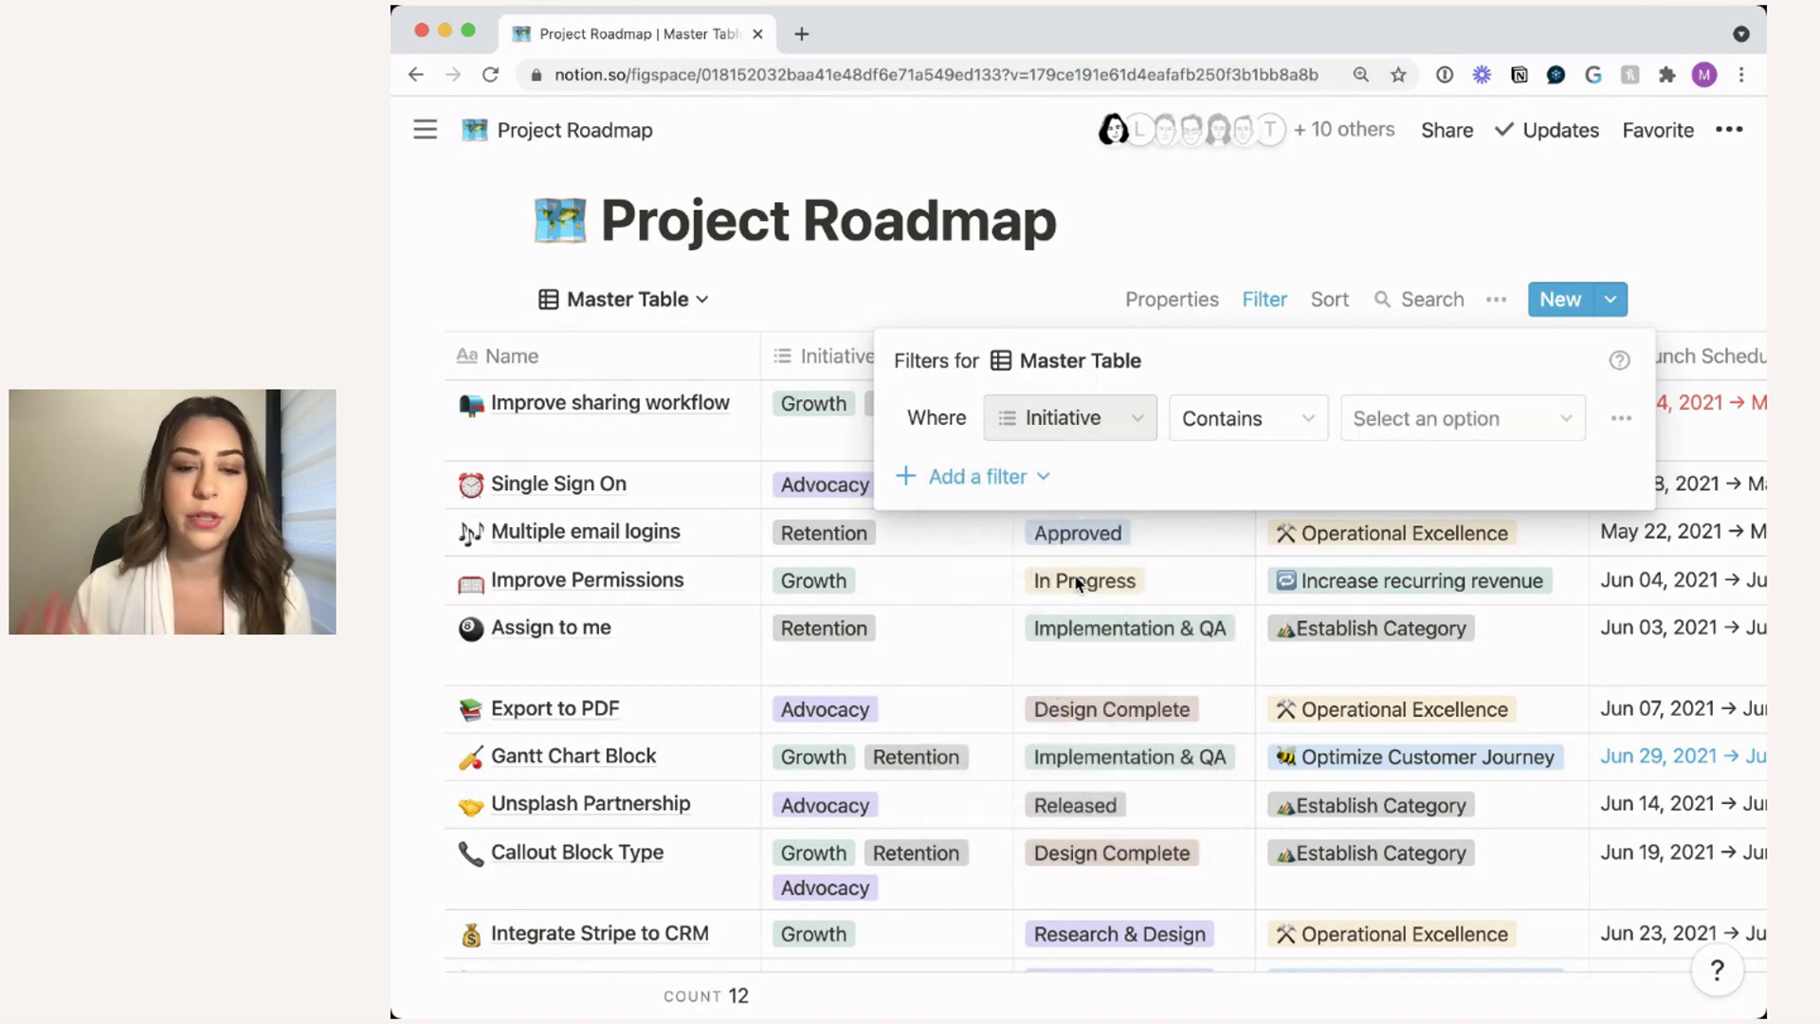
click(1383, 427)
click(1441, 590)
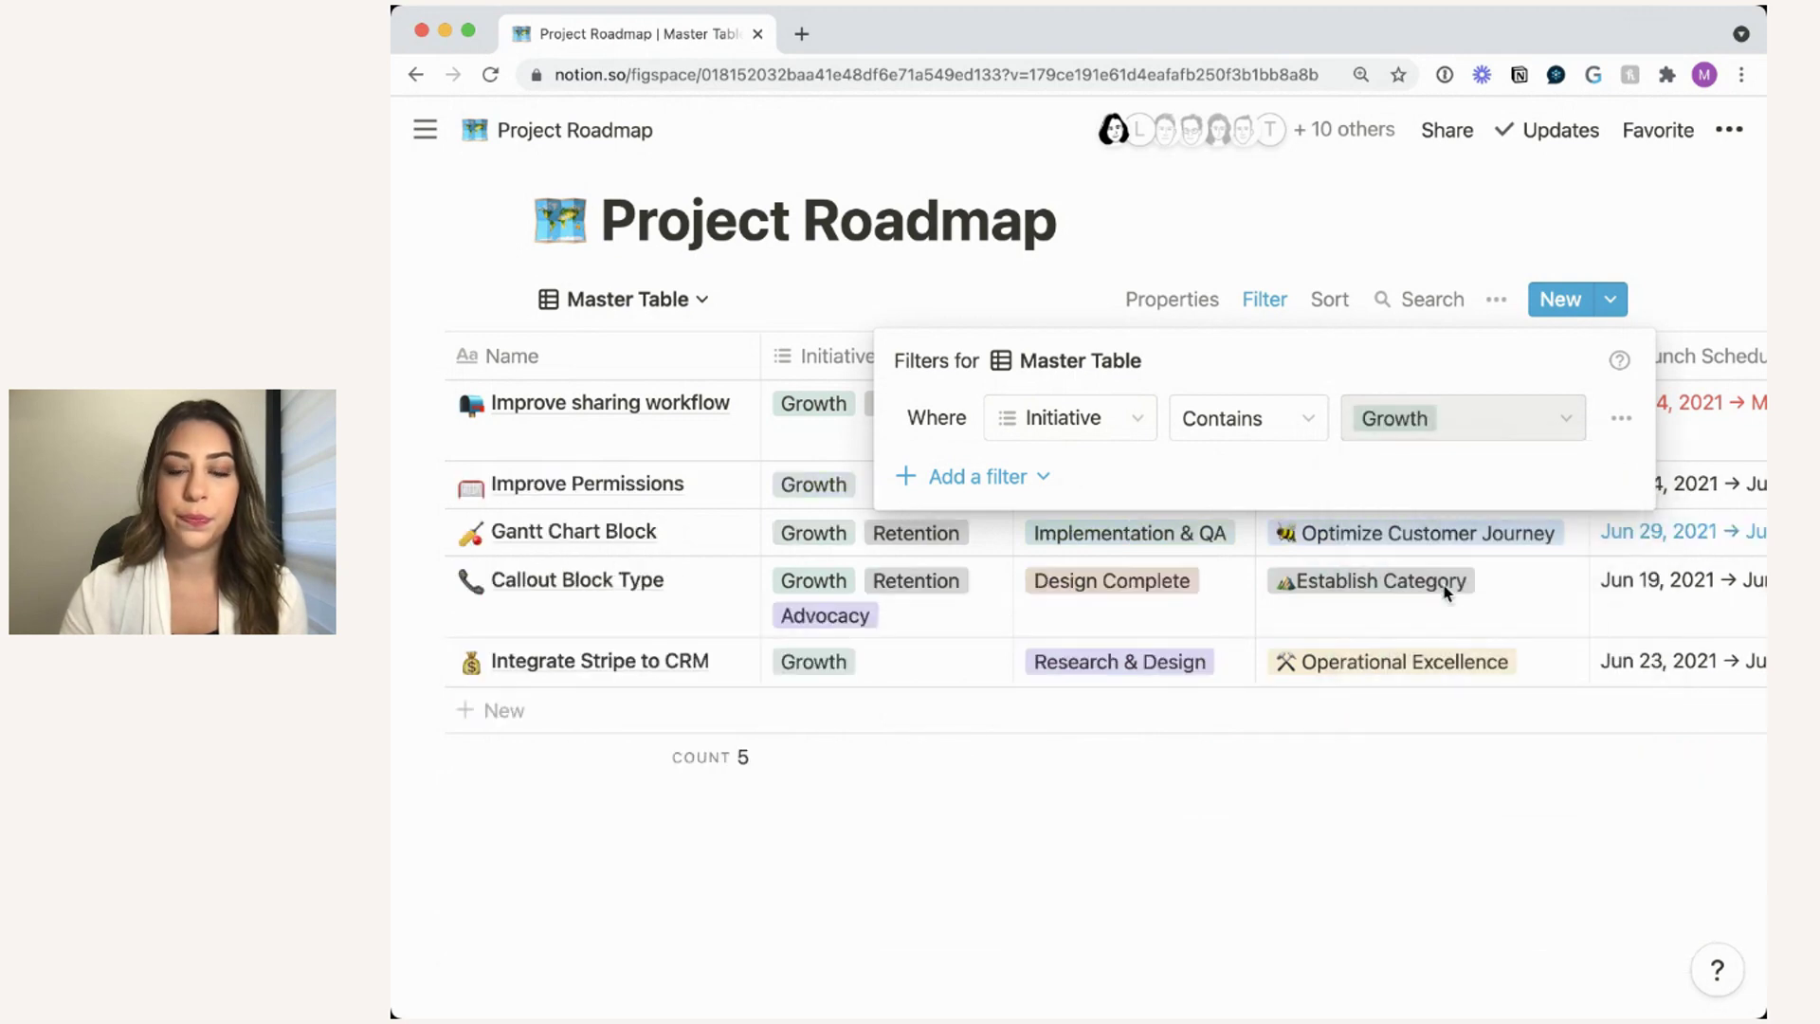
click(1266, 272)
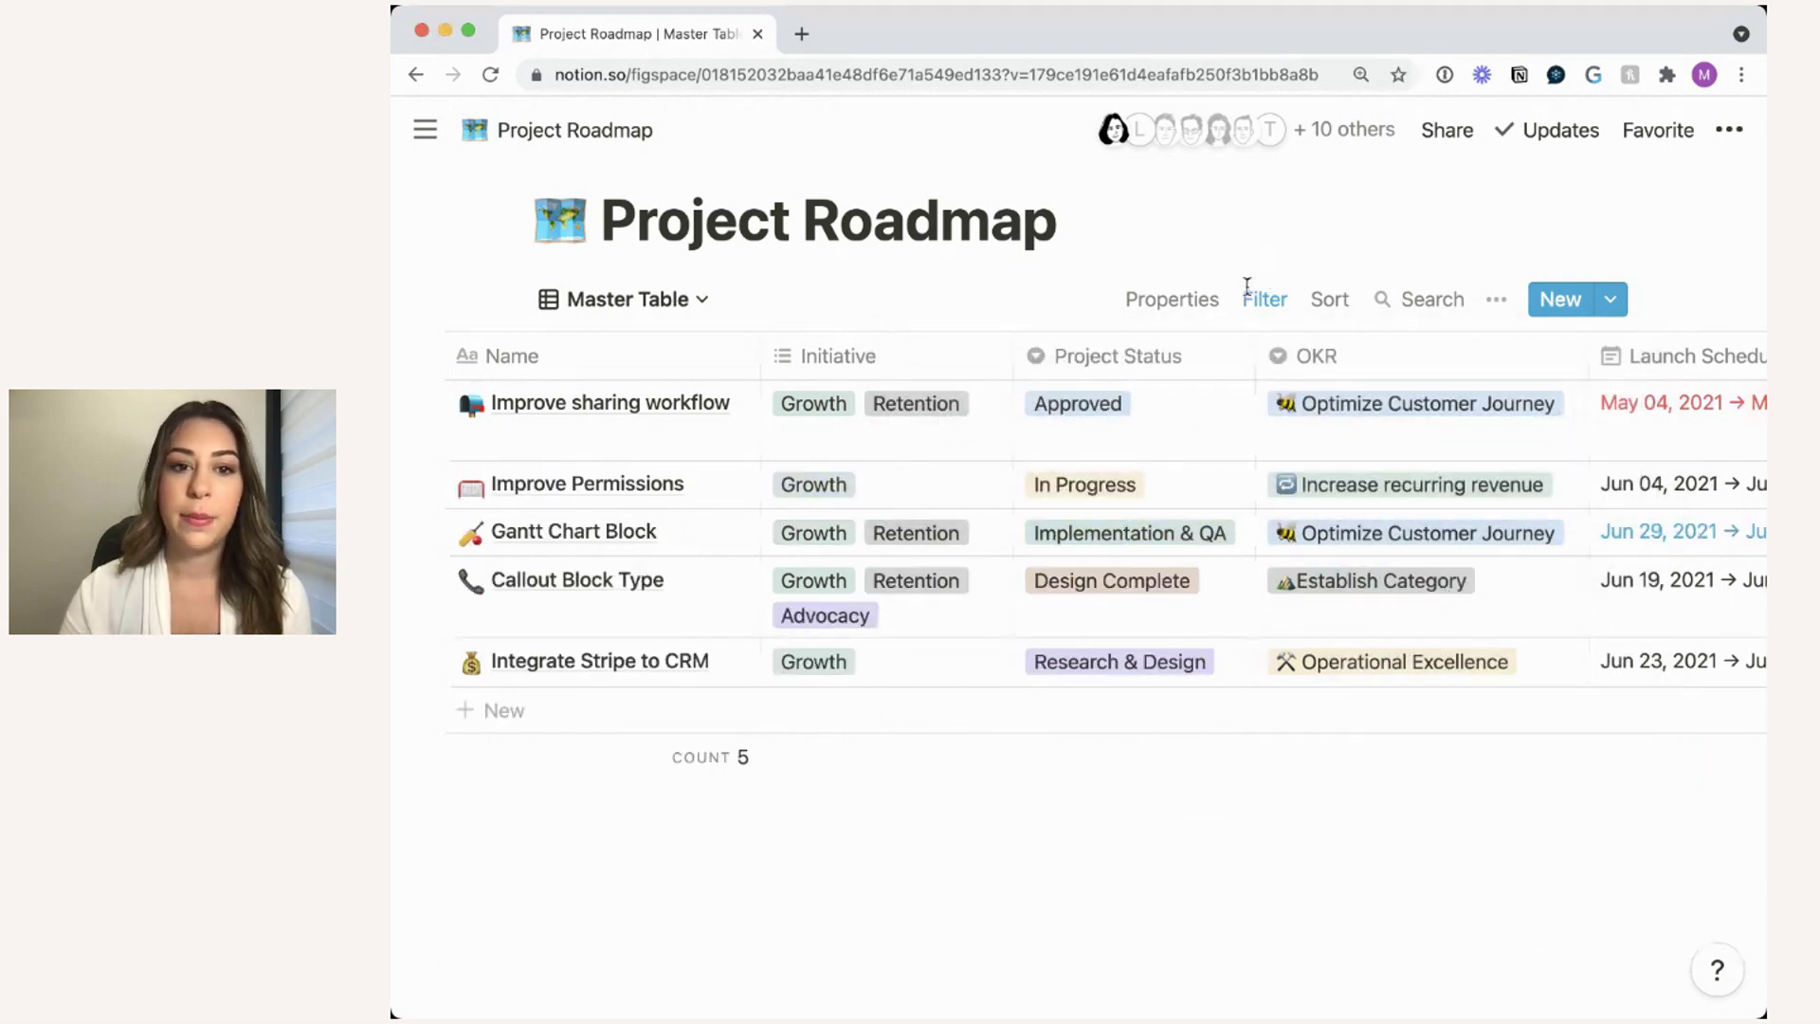
scroll(1125, 658, left, 3)
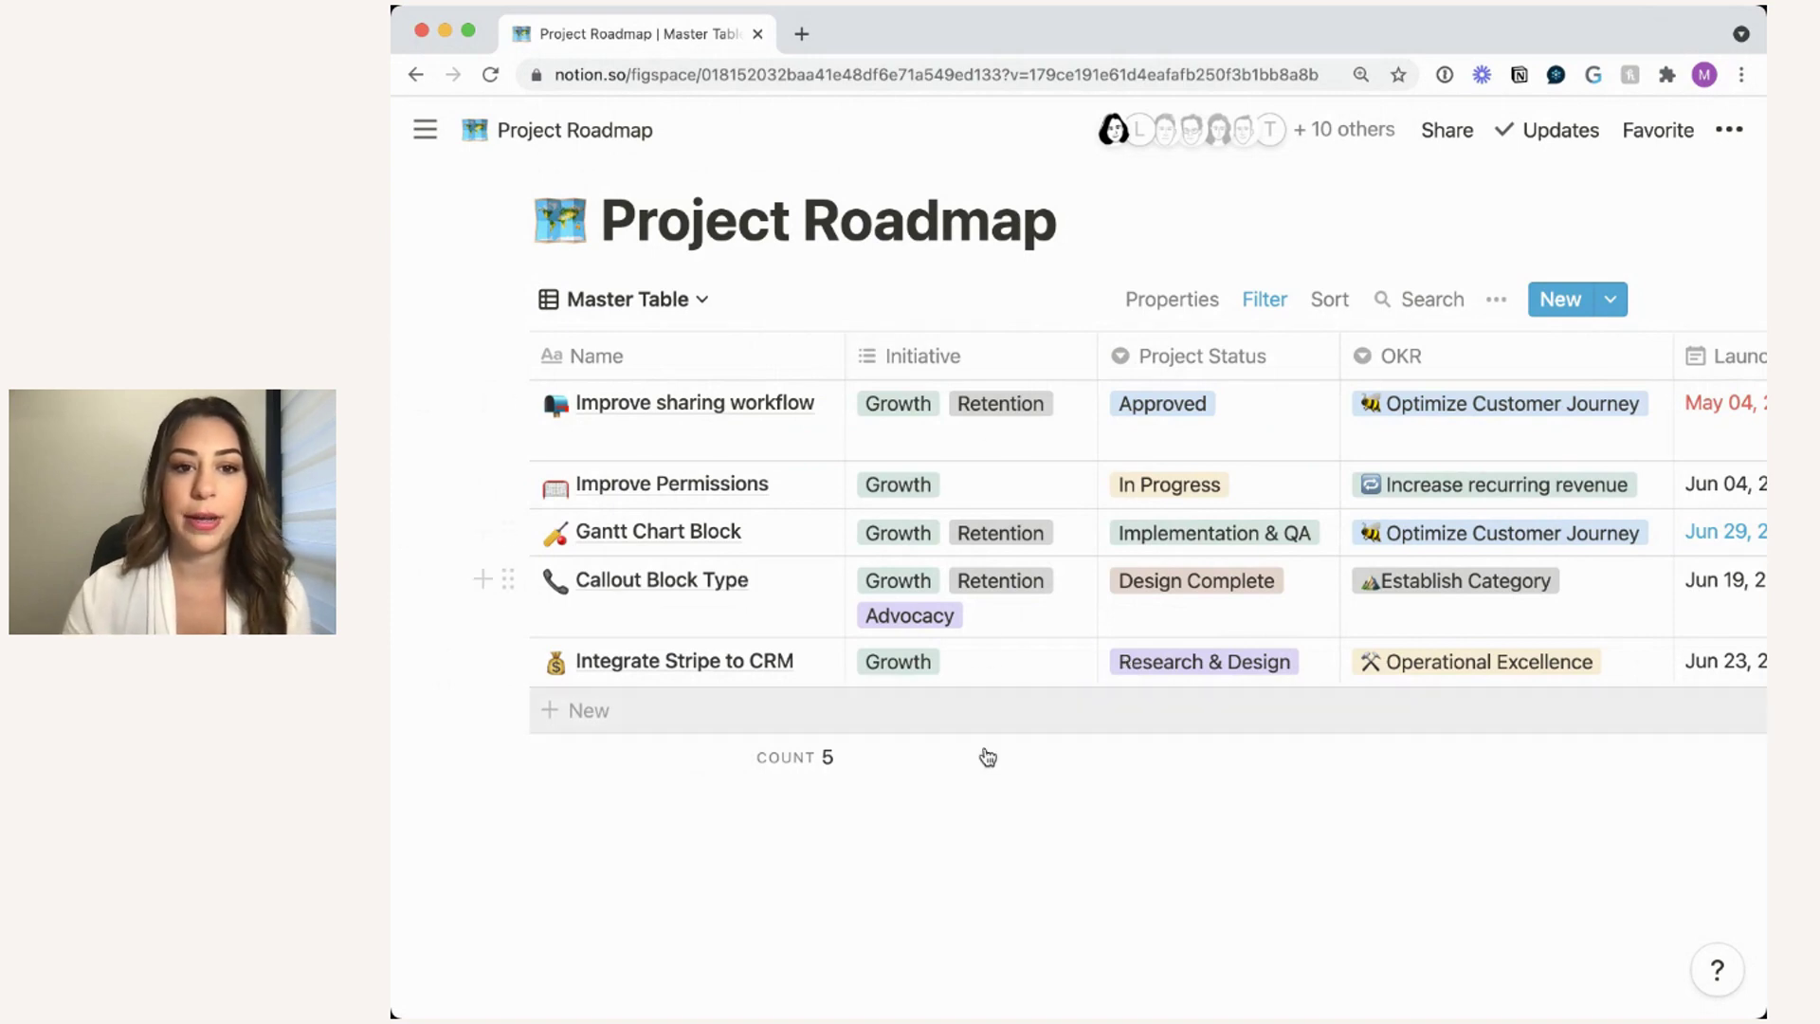
mouse_move(988, 758)
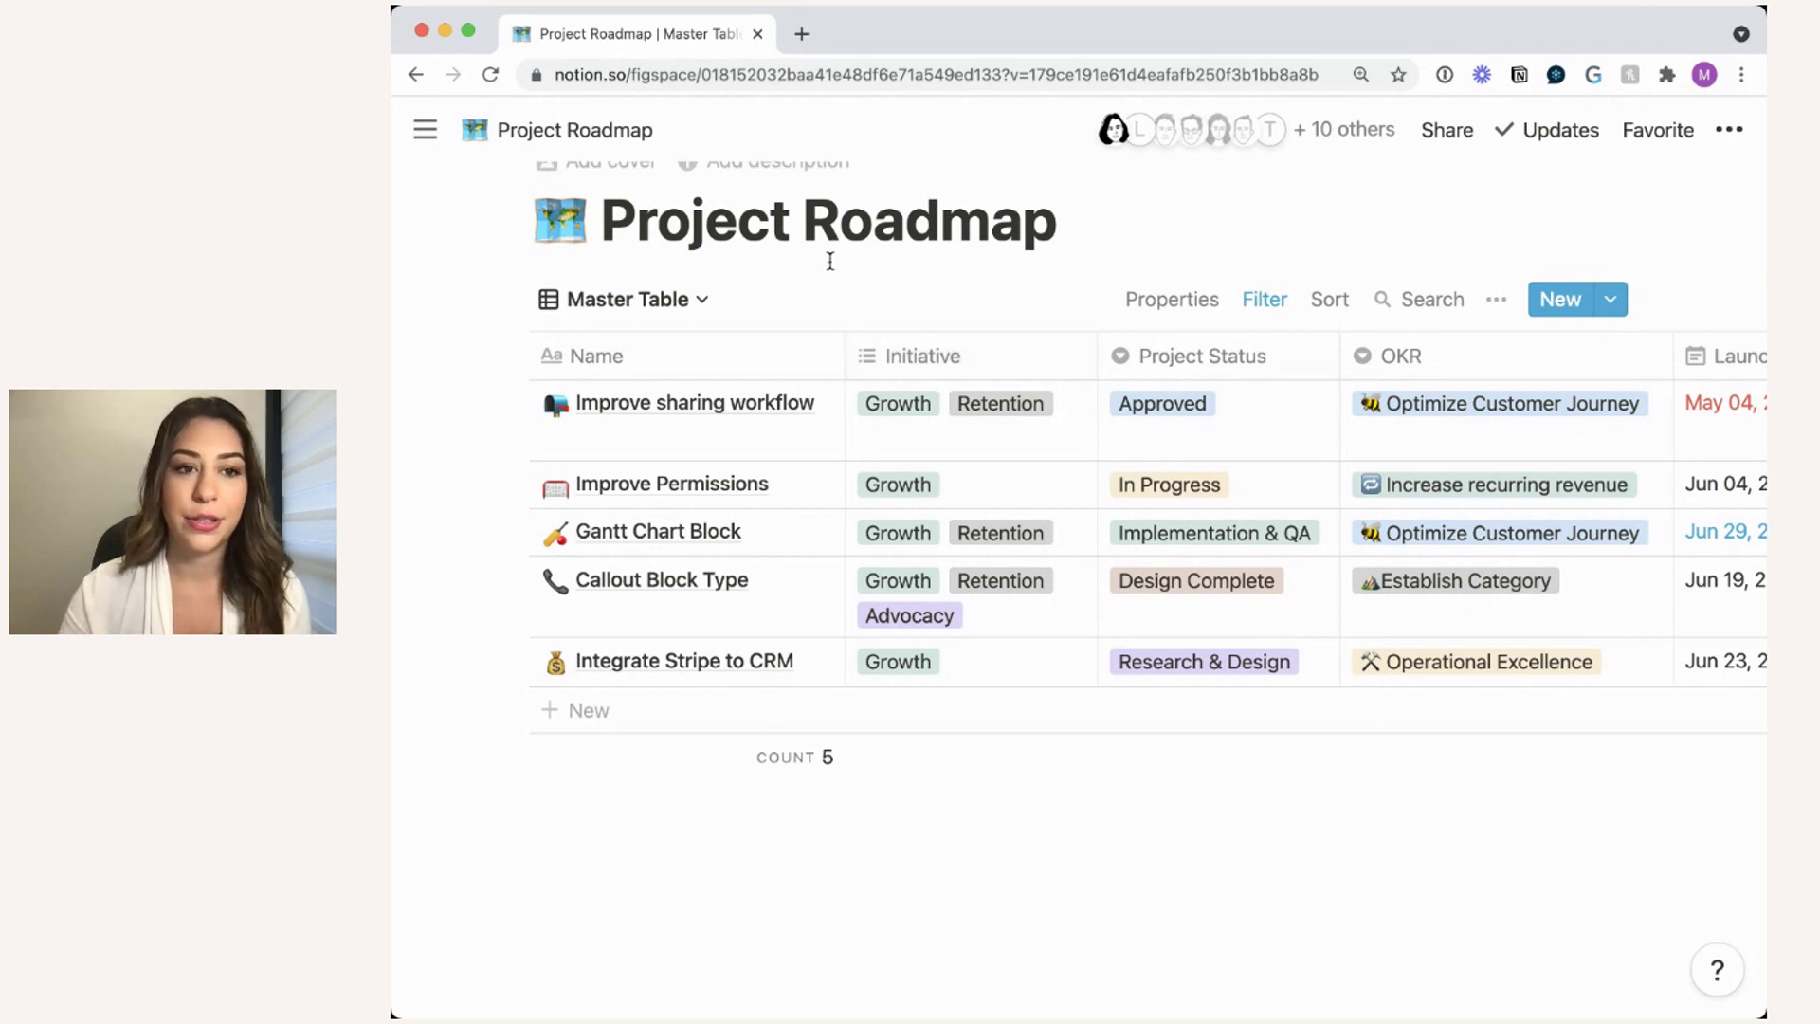
scroll(819, 290, up, 1)
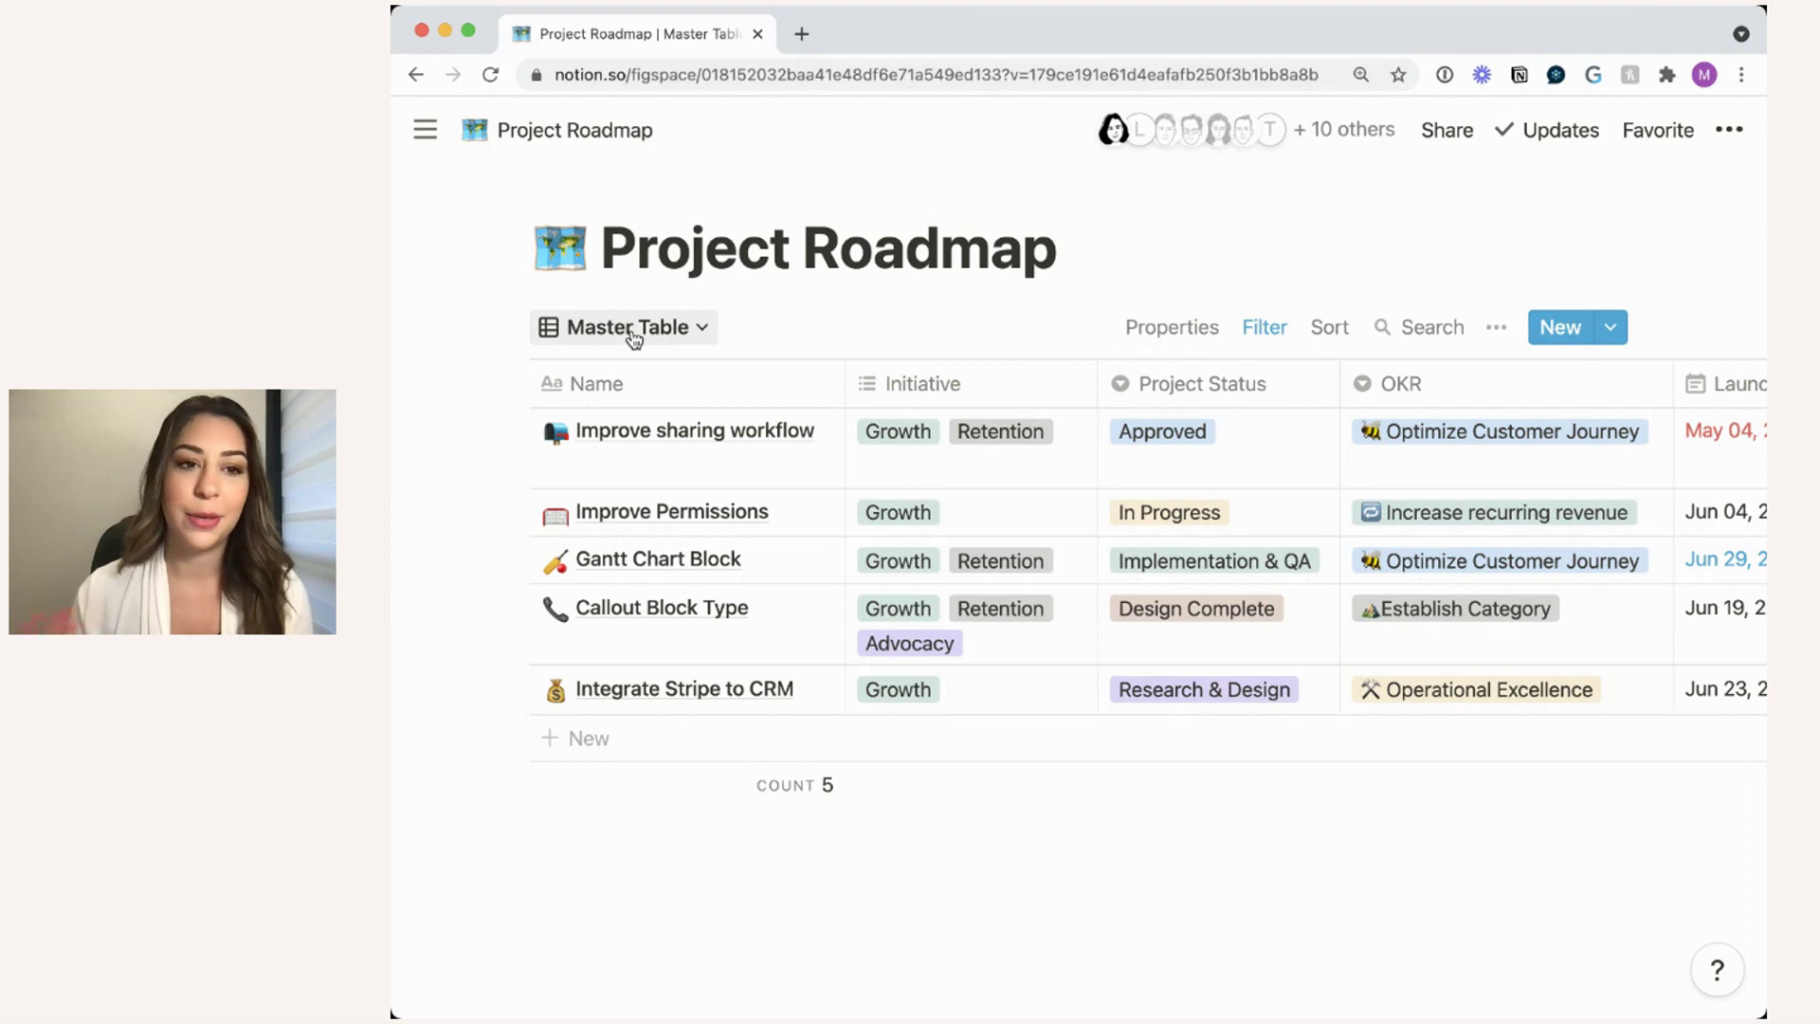
- Rename the Master Table view to 'All Growth Projects' from the views list
click(631, 330)
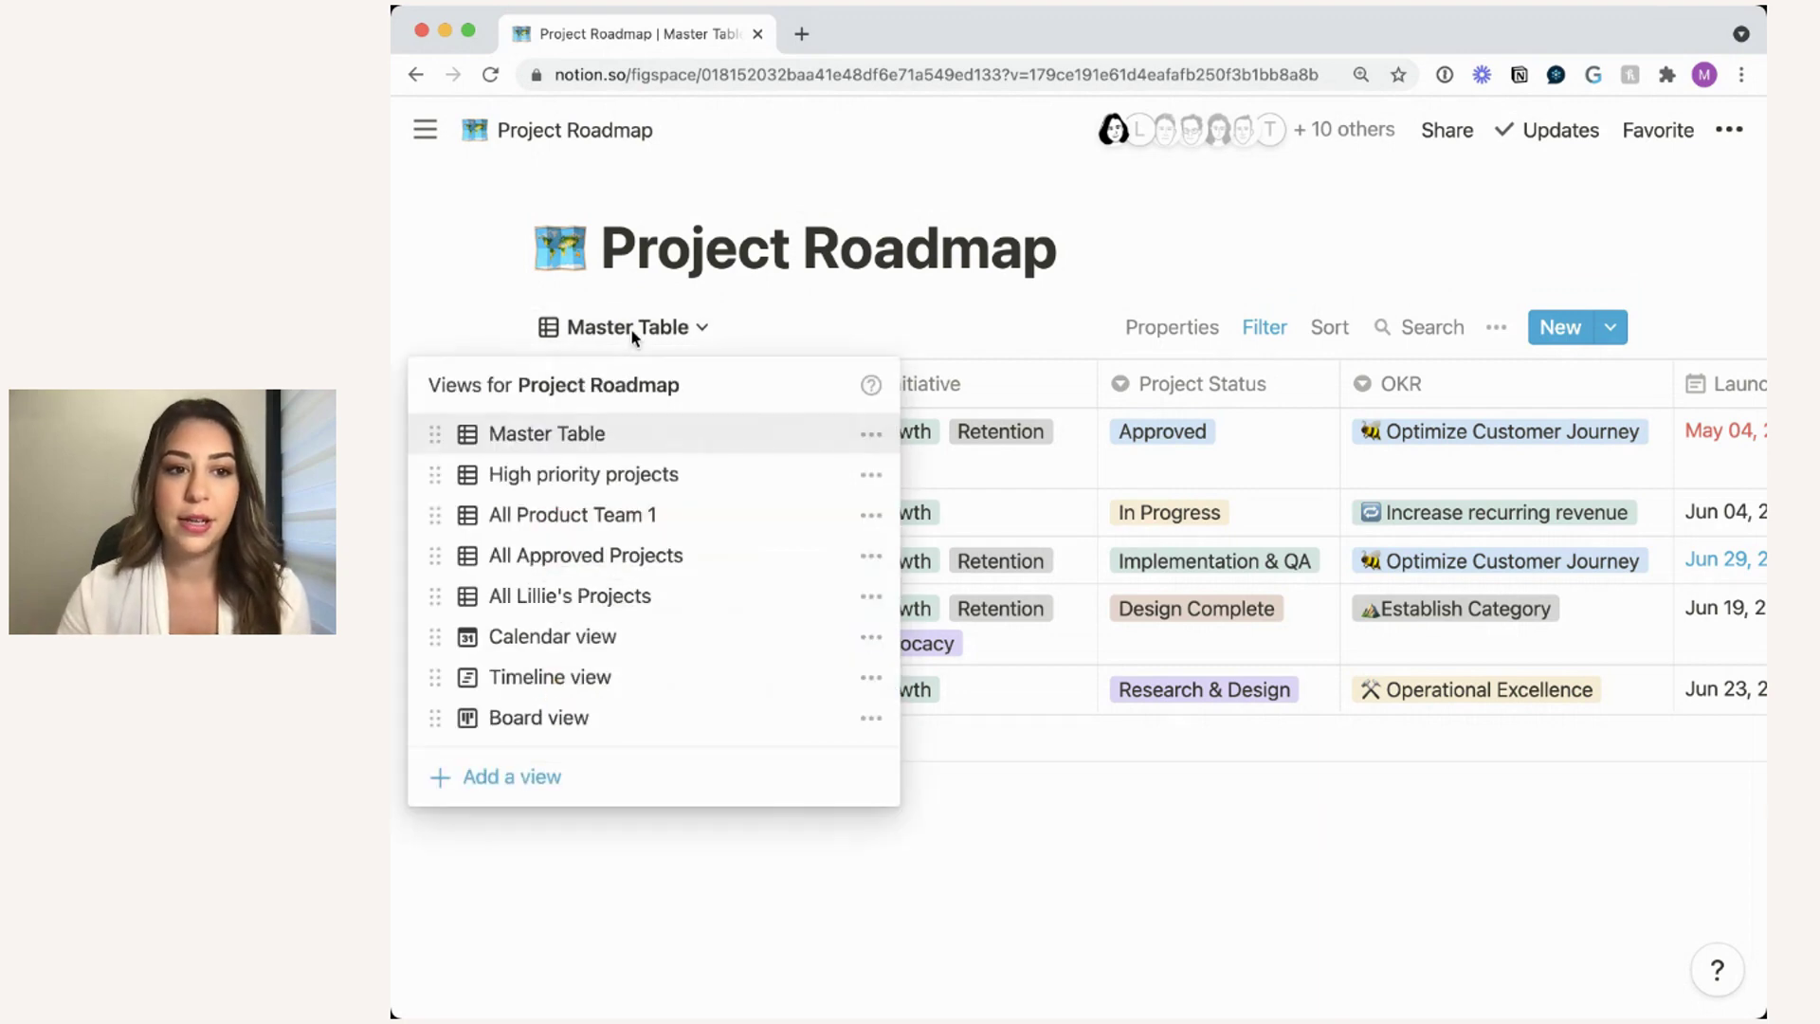
click(871, 436)
triple_click(843, 403)
text(A)
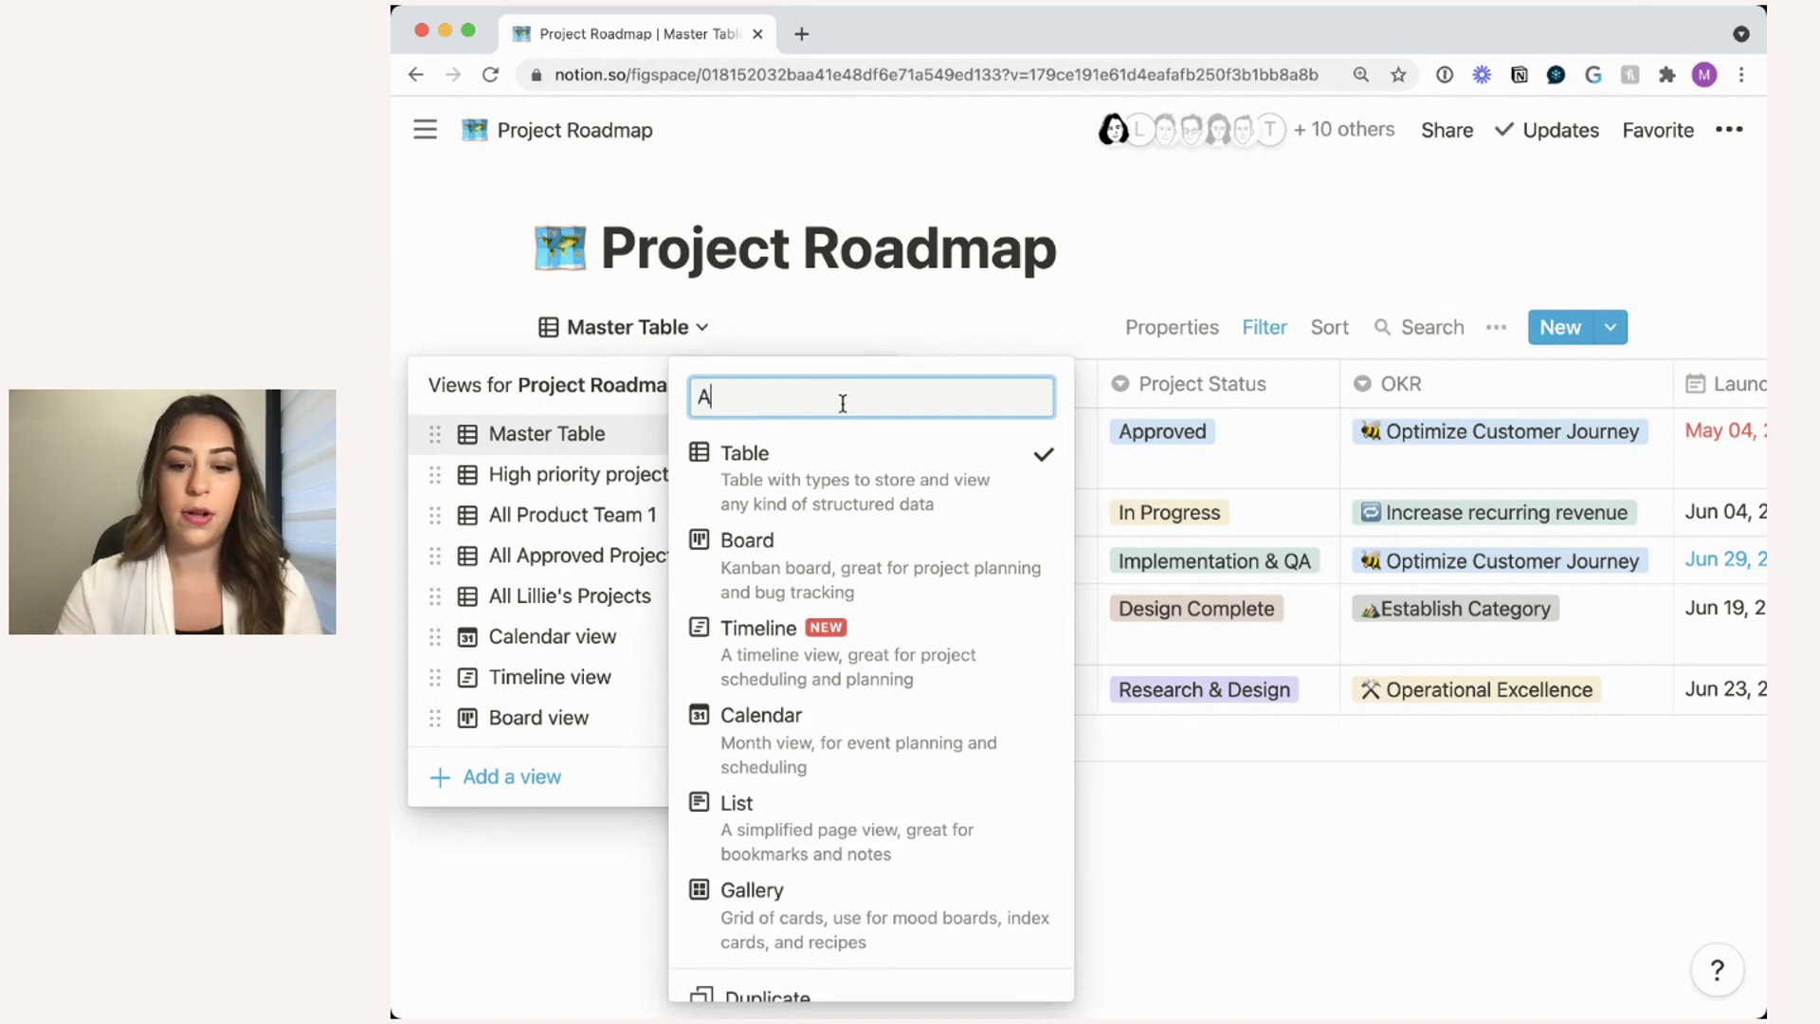
text(ll Growth Projects)
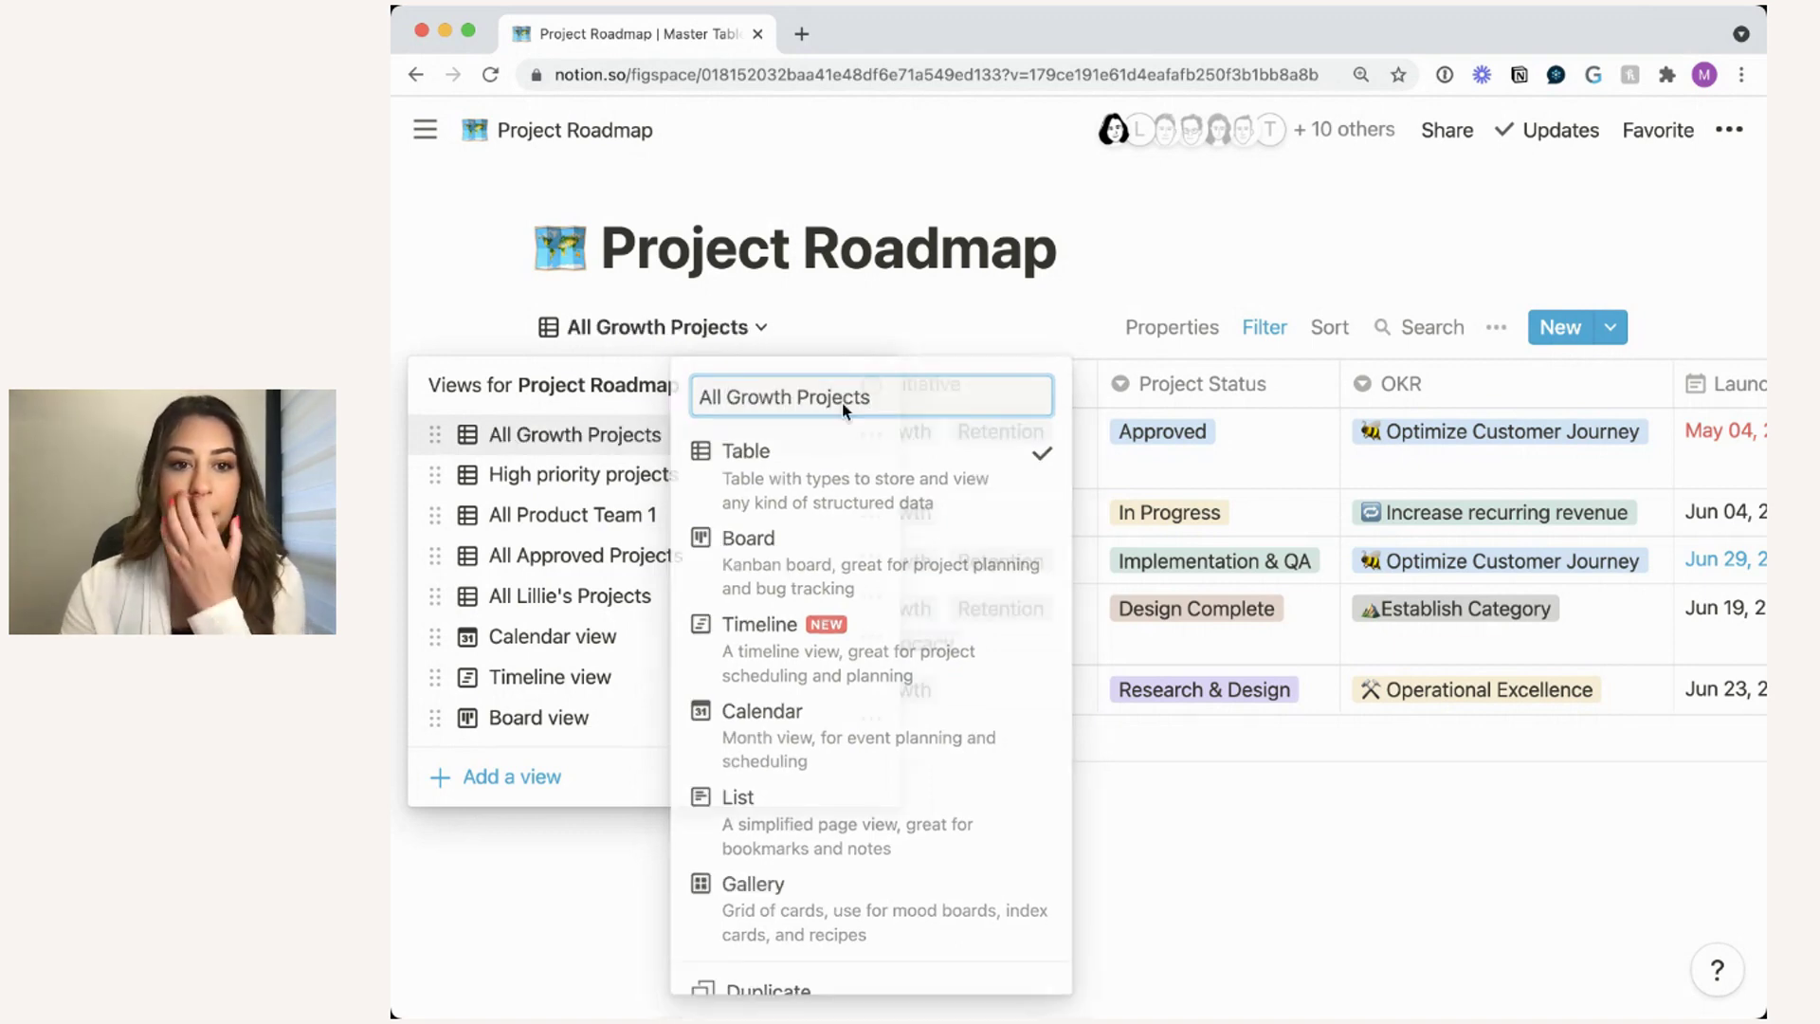
key(Return)
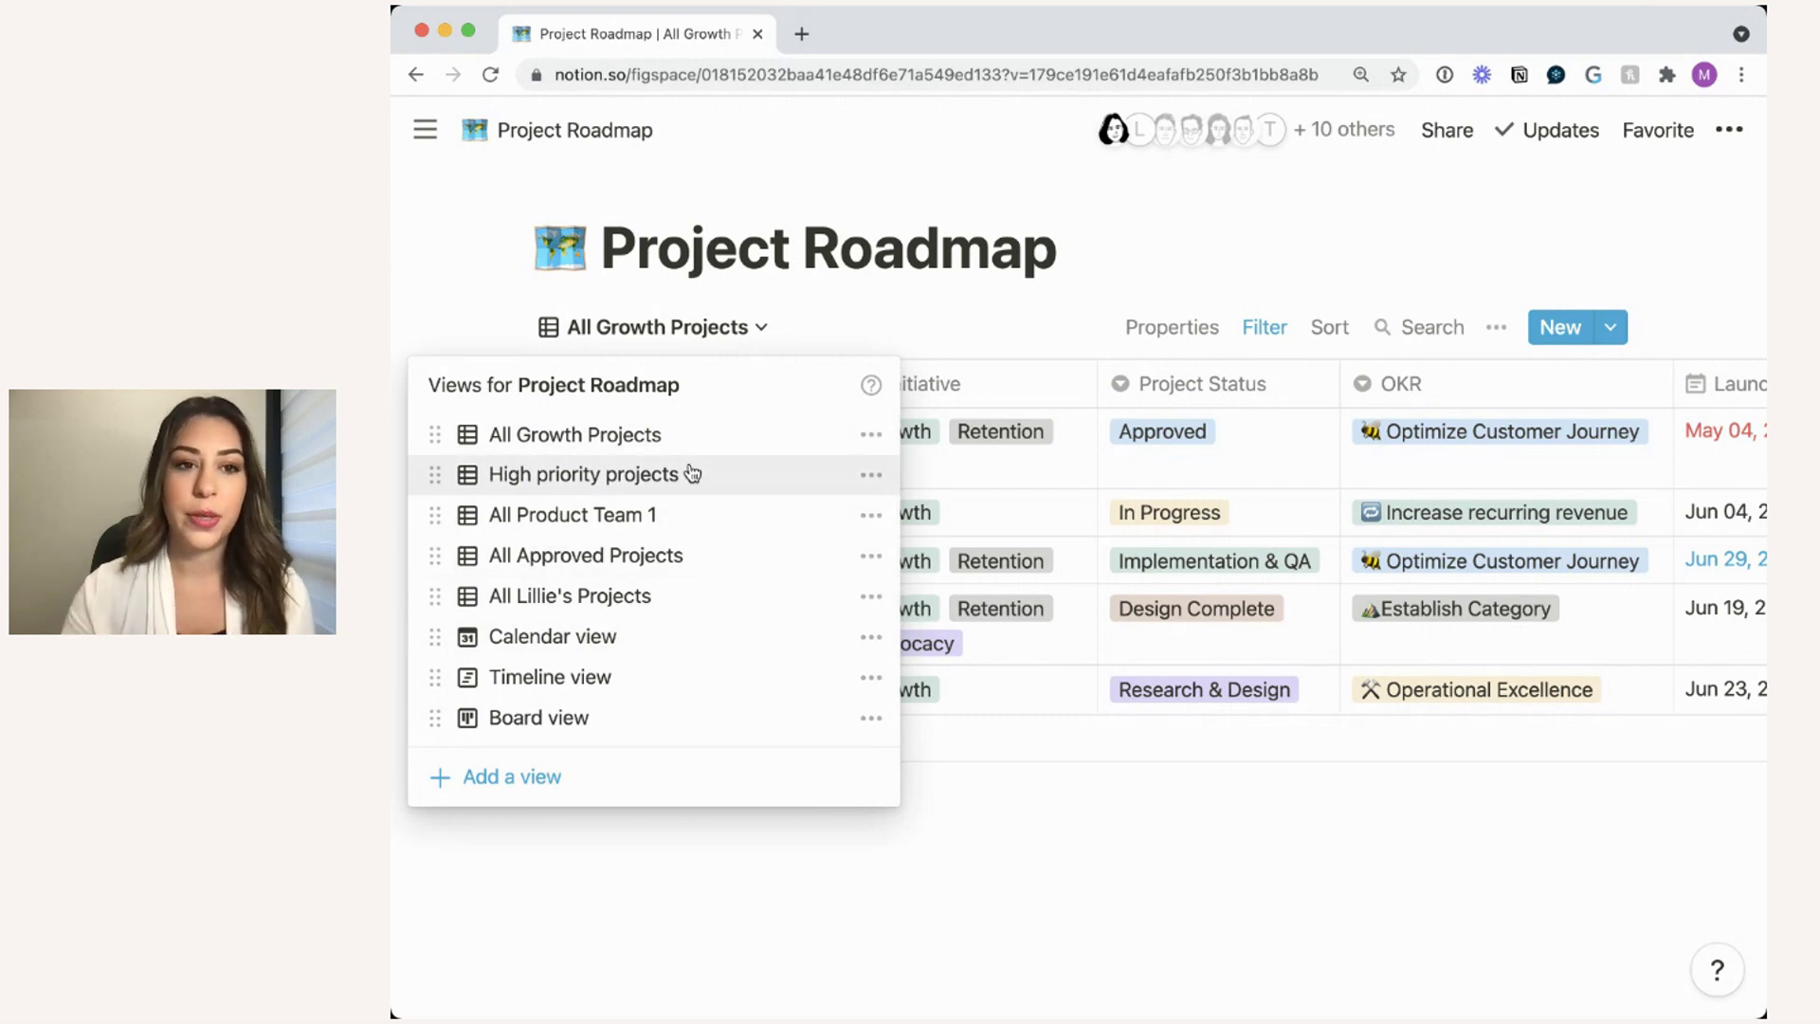
click(942, 310)
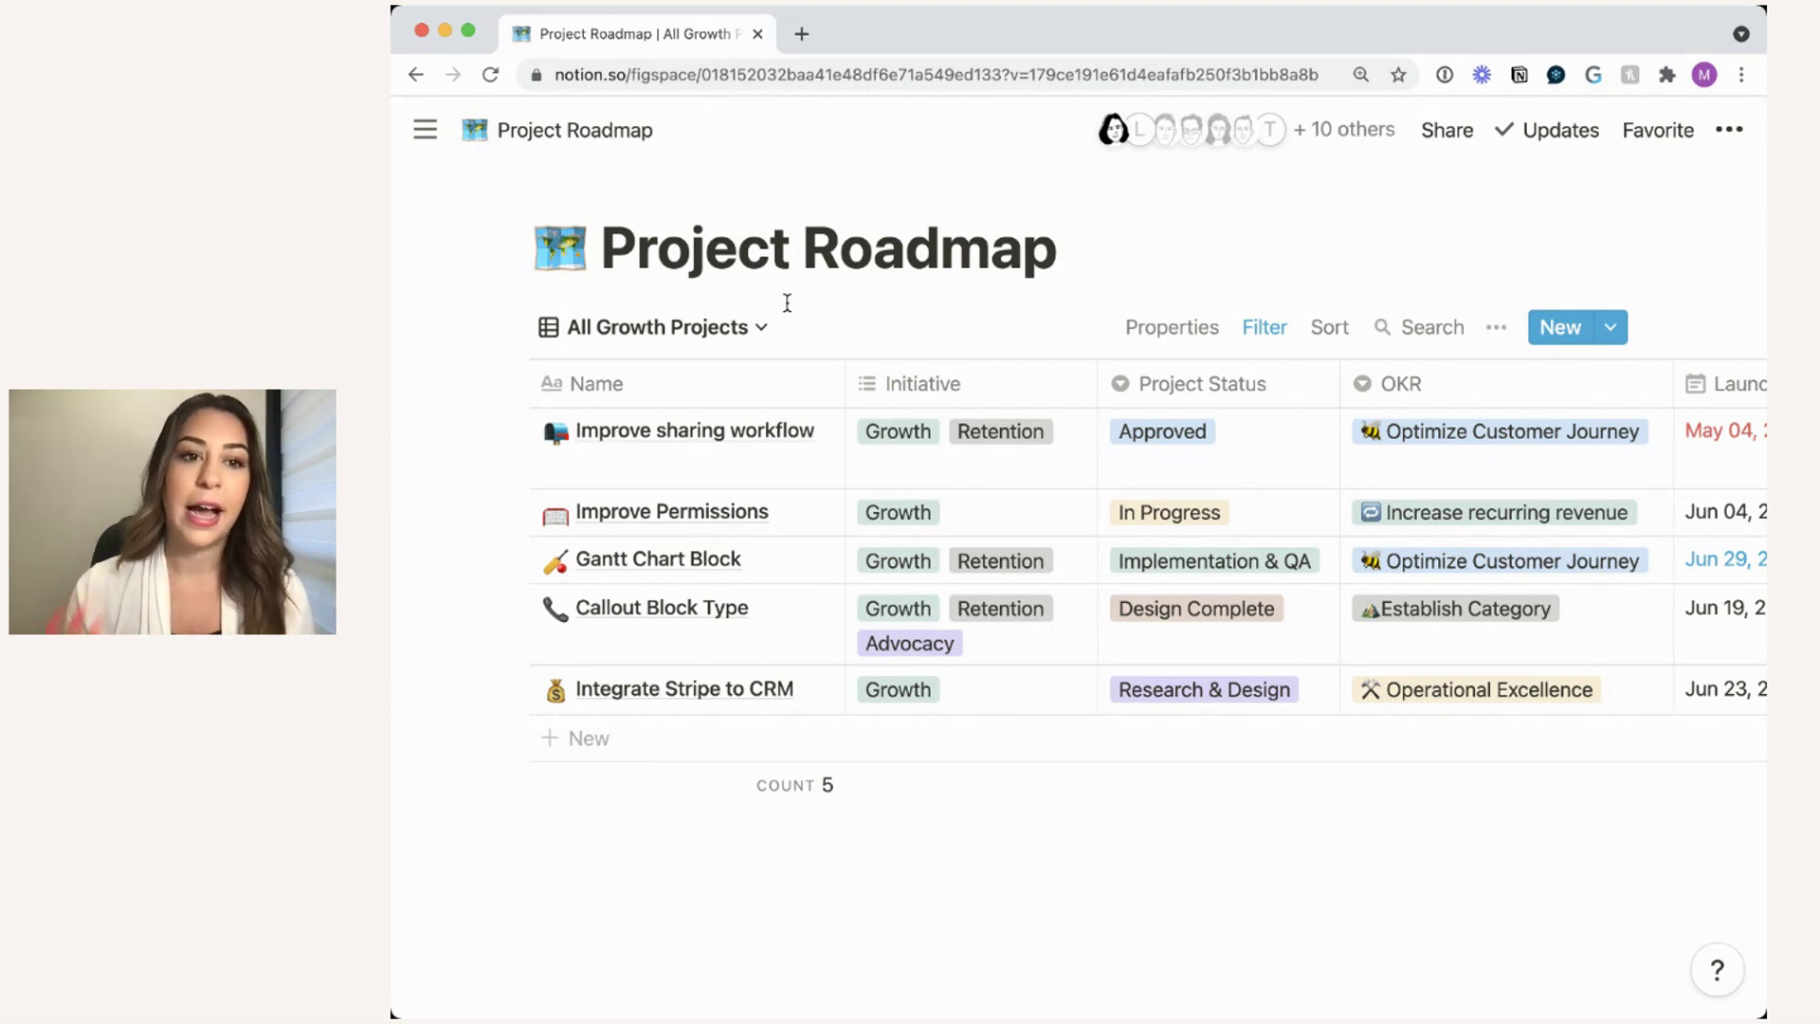
- Switch to the High priority projects view listing seven projects
click(757, 326)
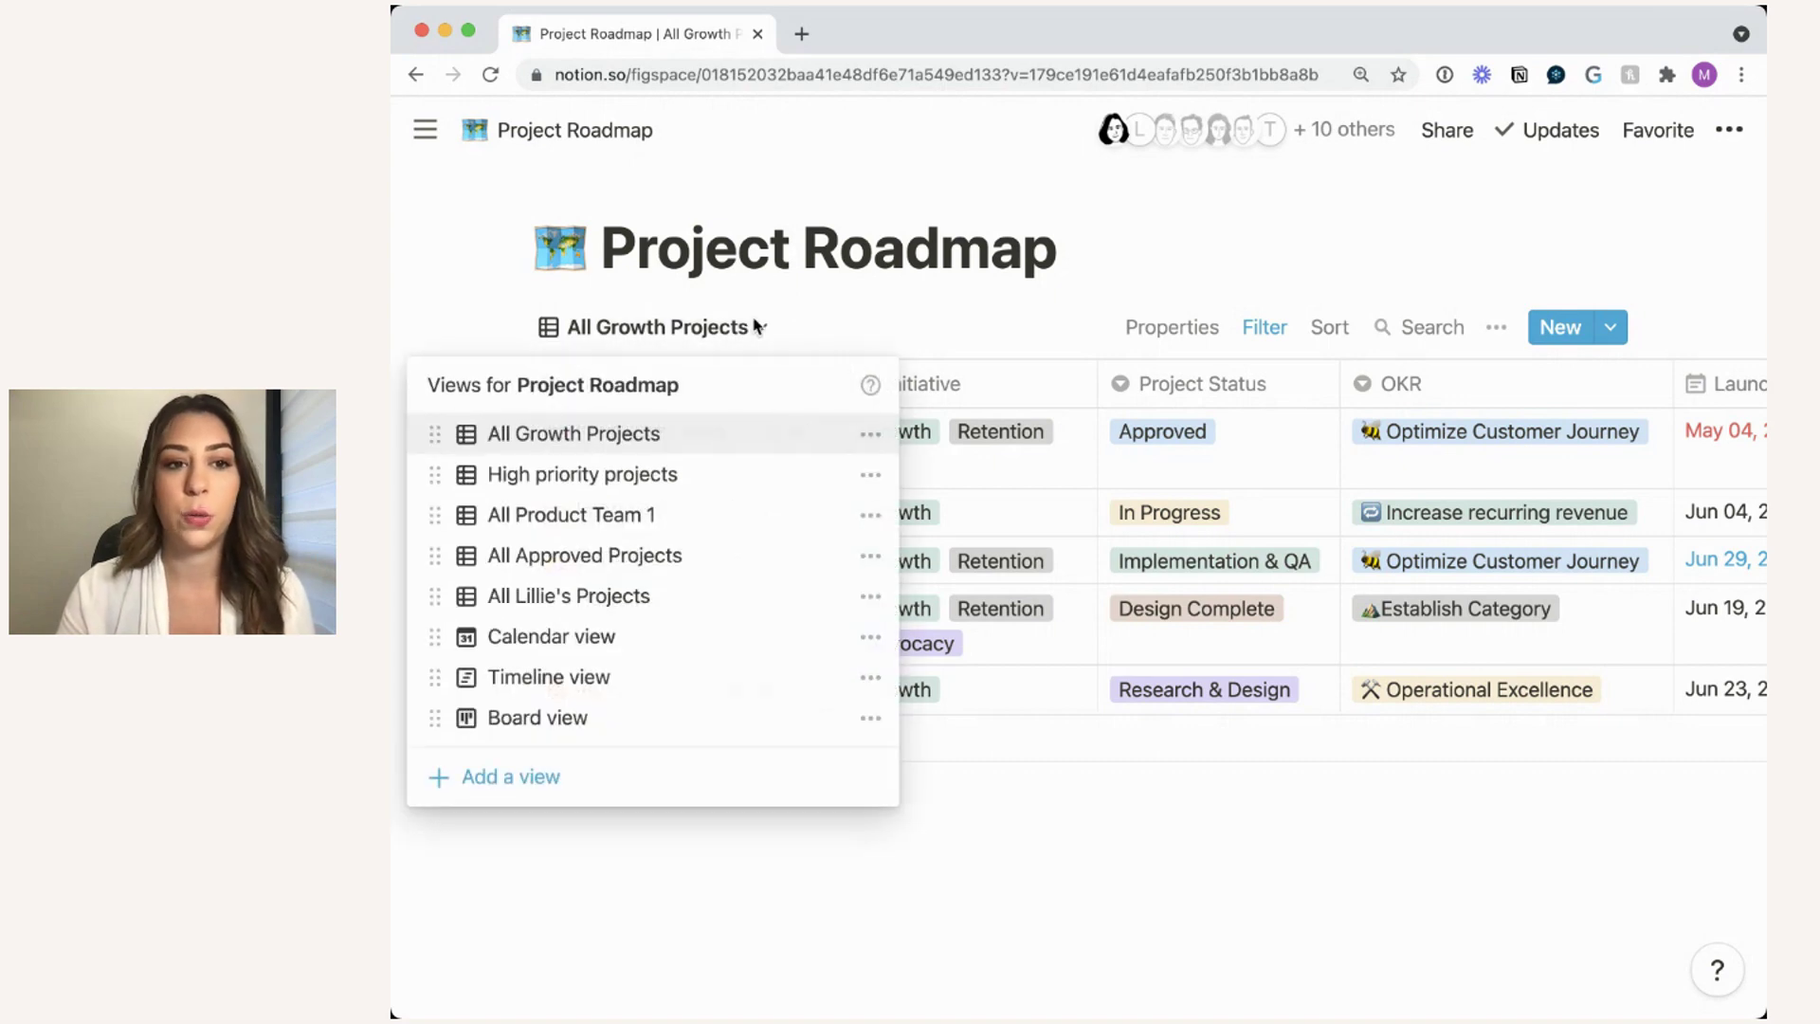
click(757, 327)
click(759, 328)
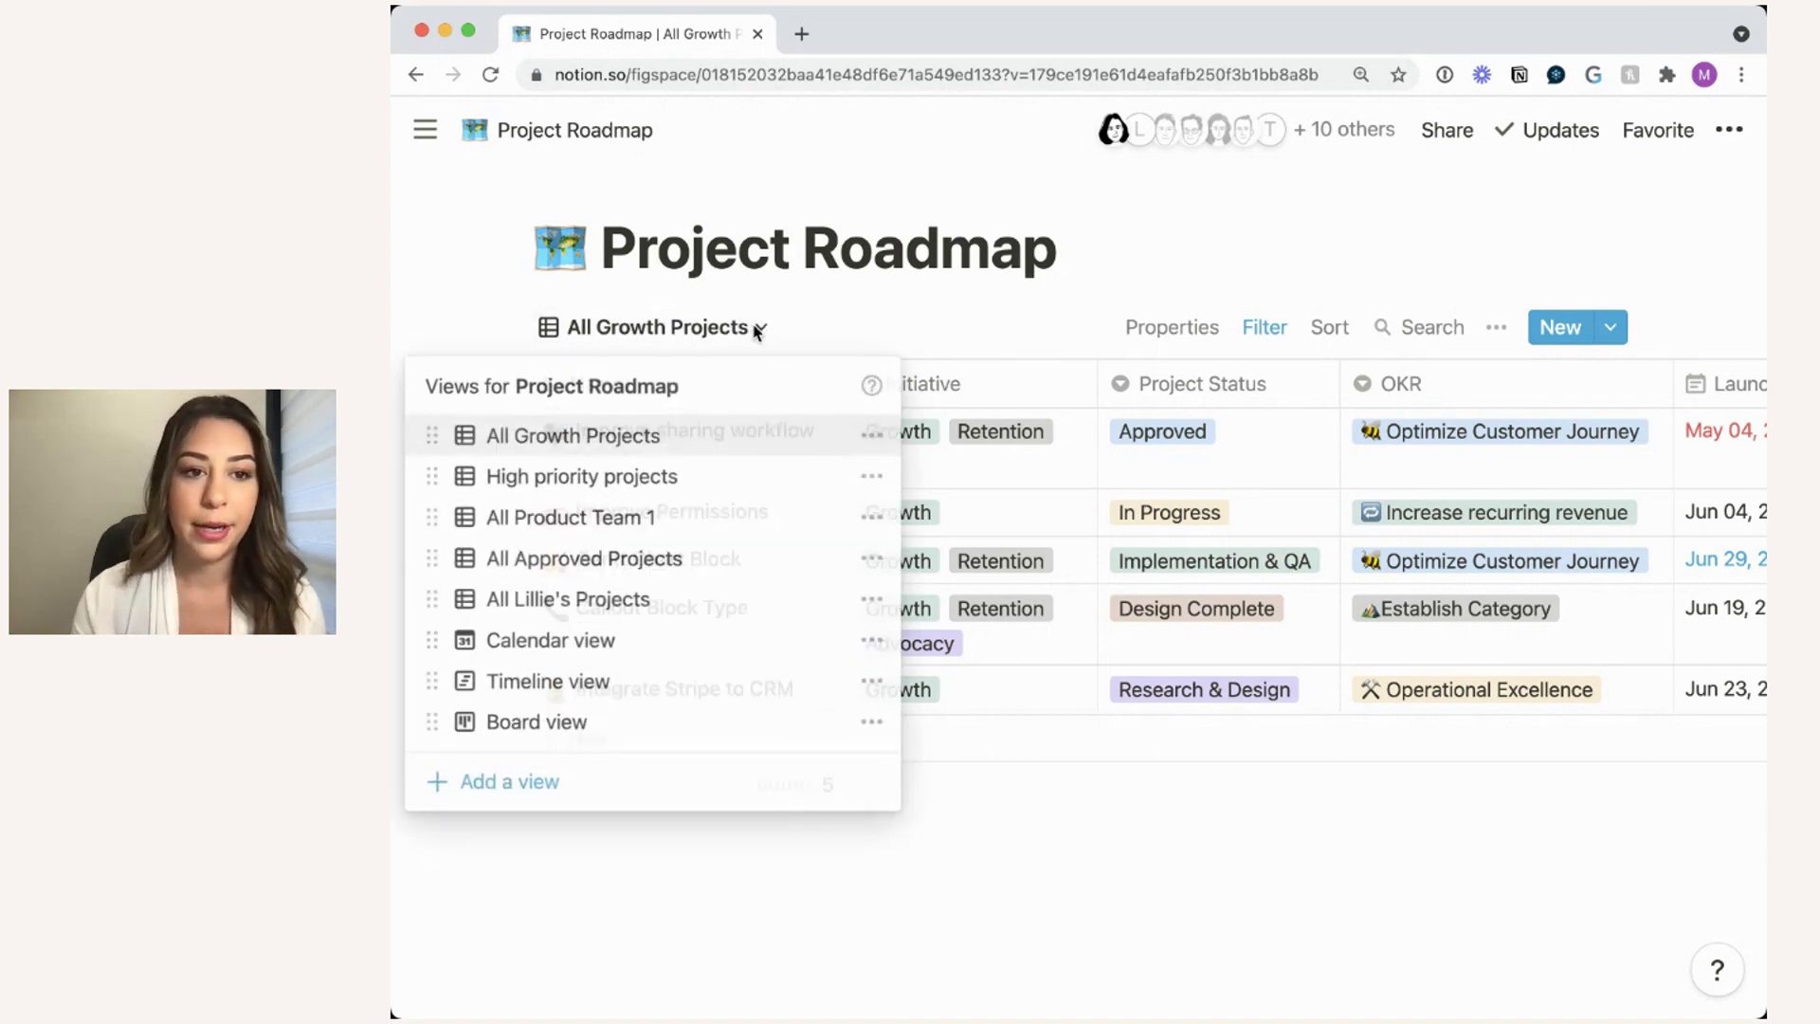
click(686, 496)
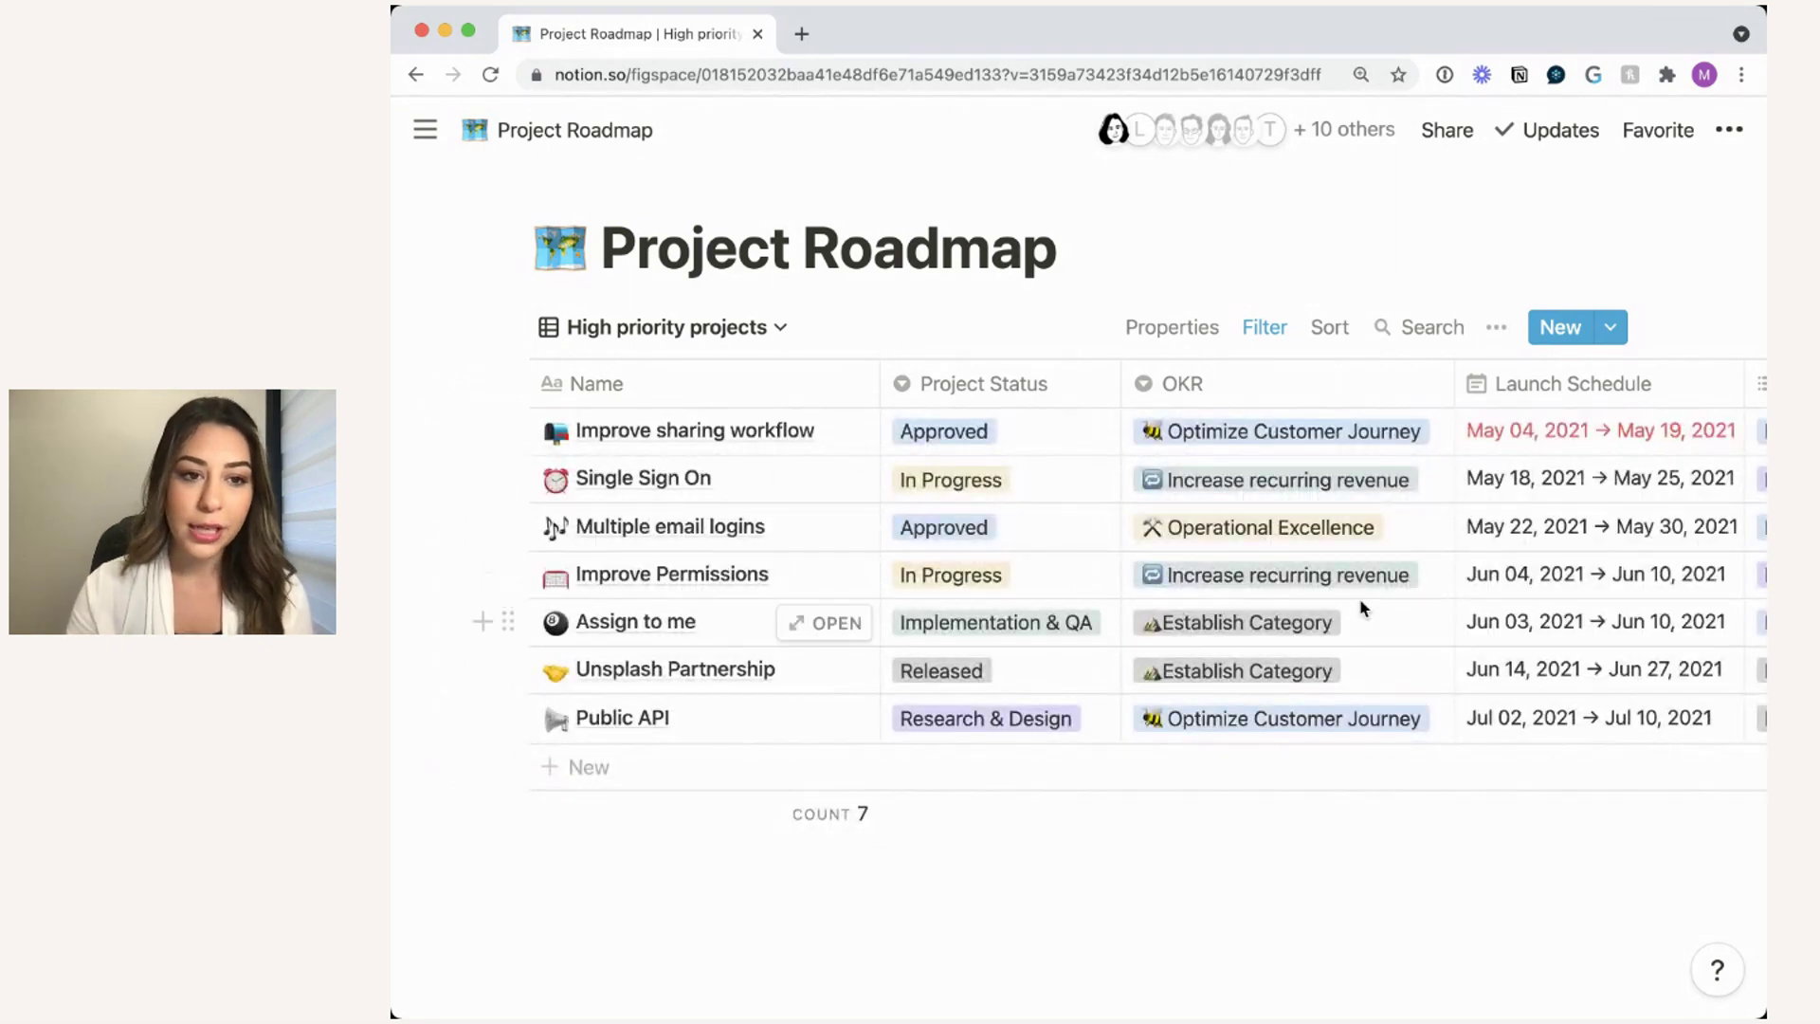
scroll(1363, 607, right, 3)
scroll(1362, 608, right, 10)
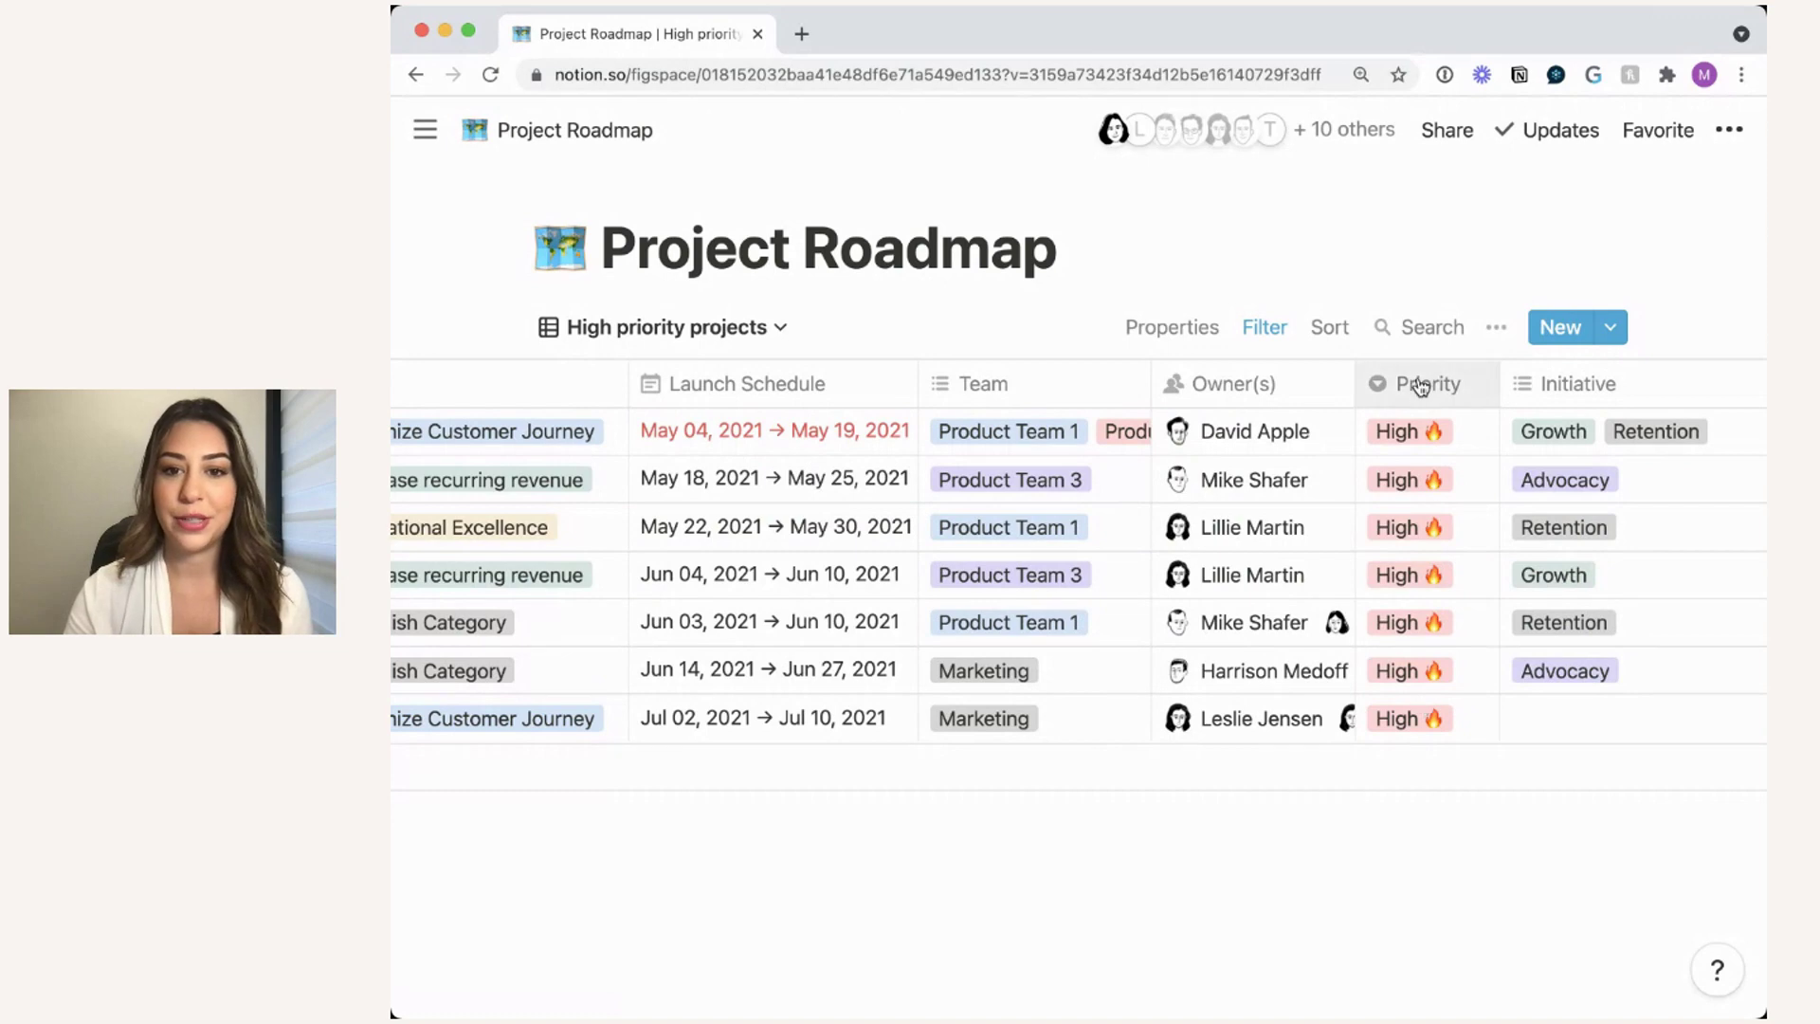
- Check the view's Priority is High filter, then show the list of views
click(1265, 329)
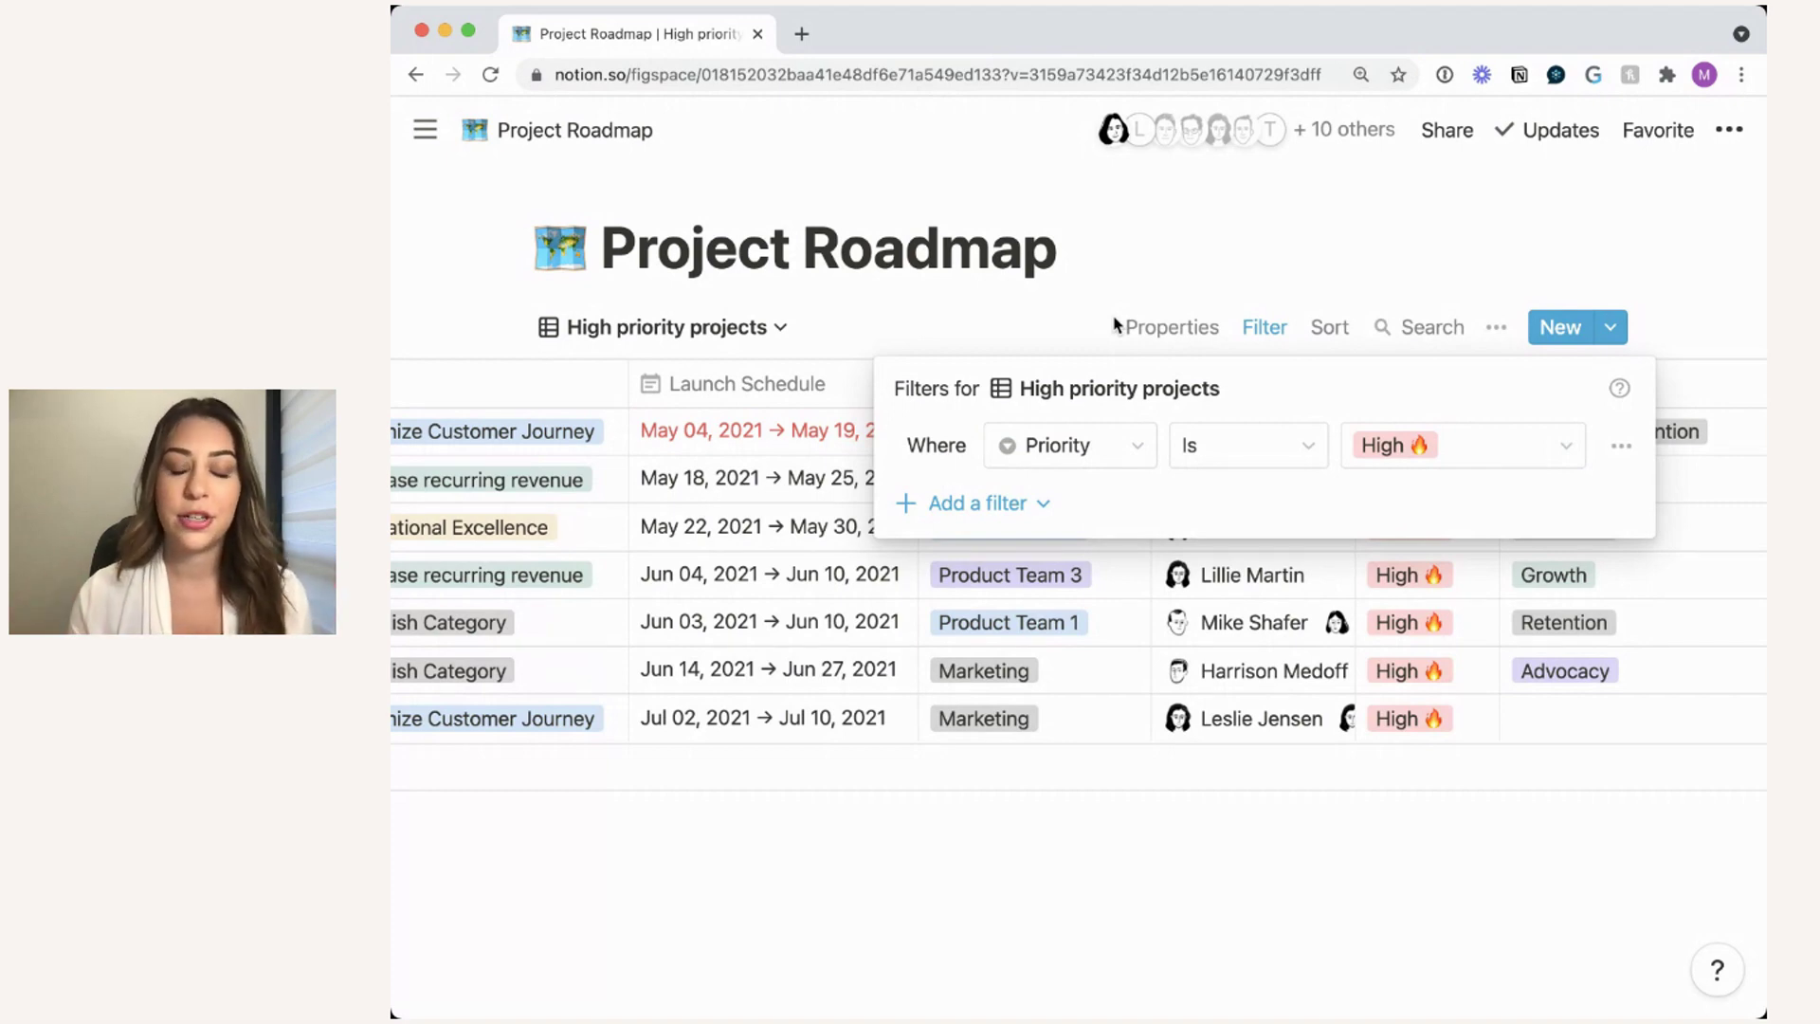
click(1053, 330)
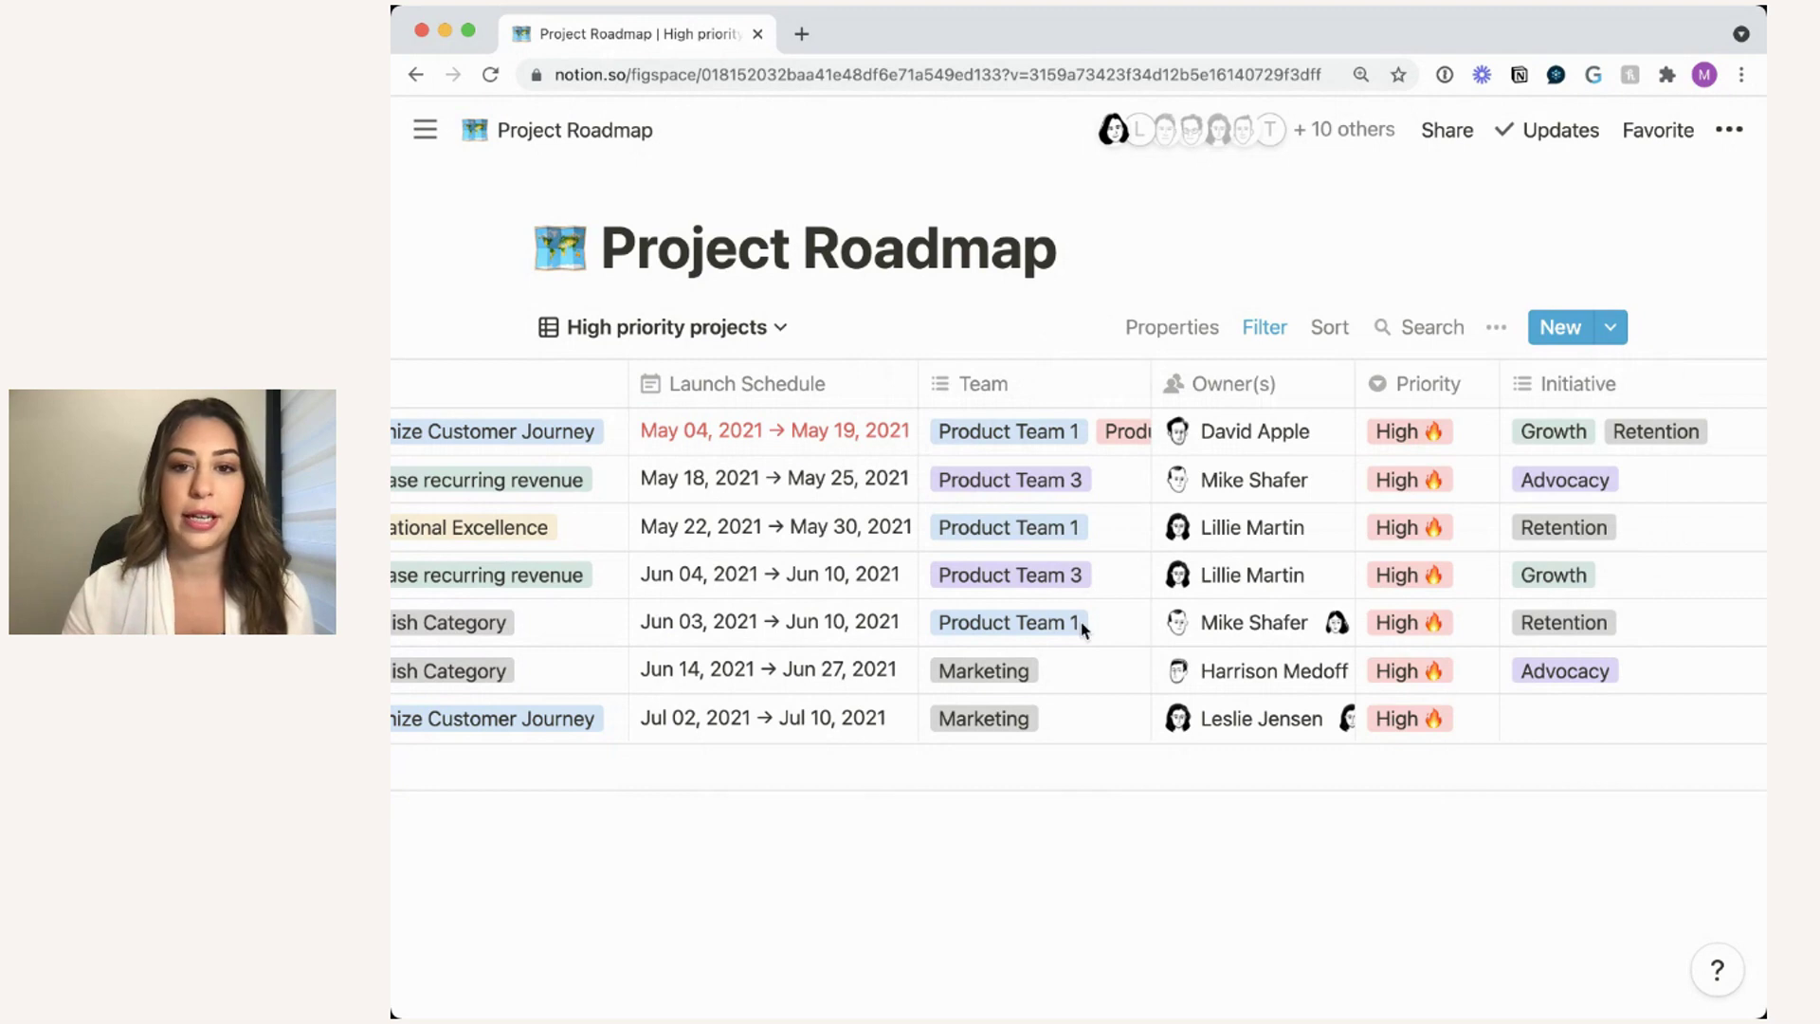
scroll(1081, 623, left, 3)
scroll(1083, 629, left, 6)
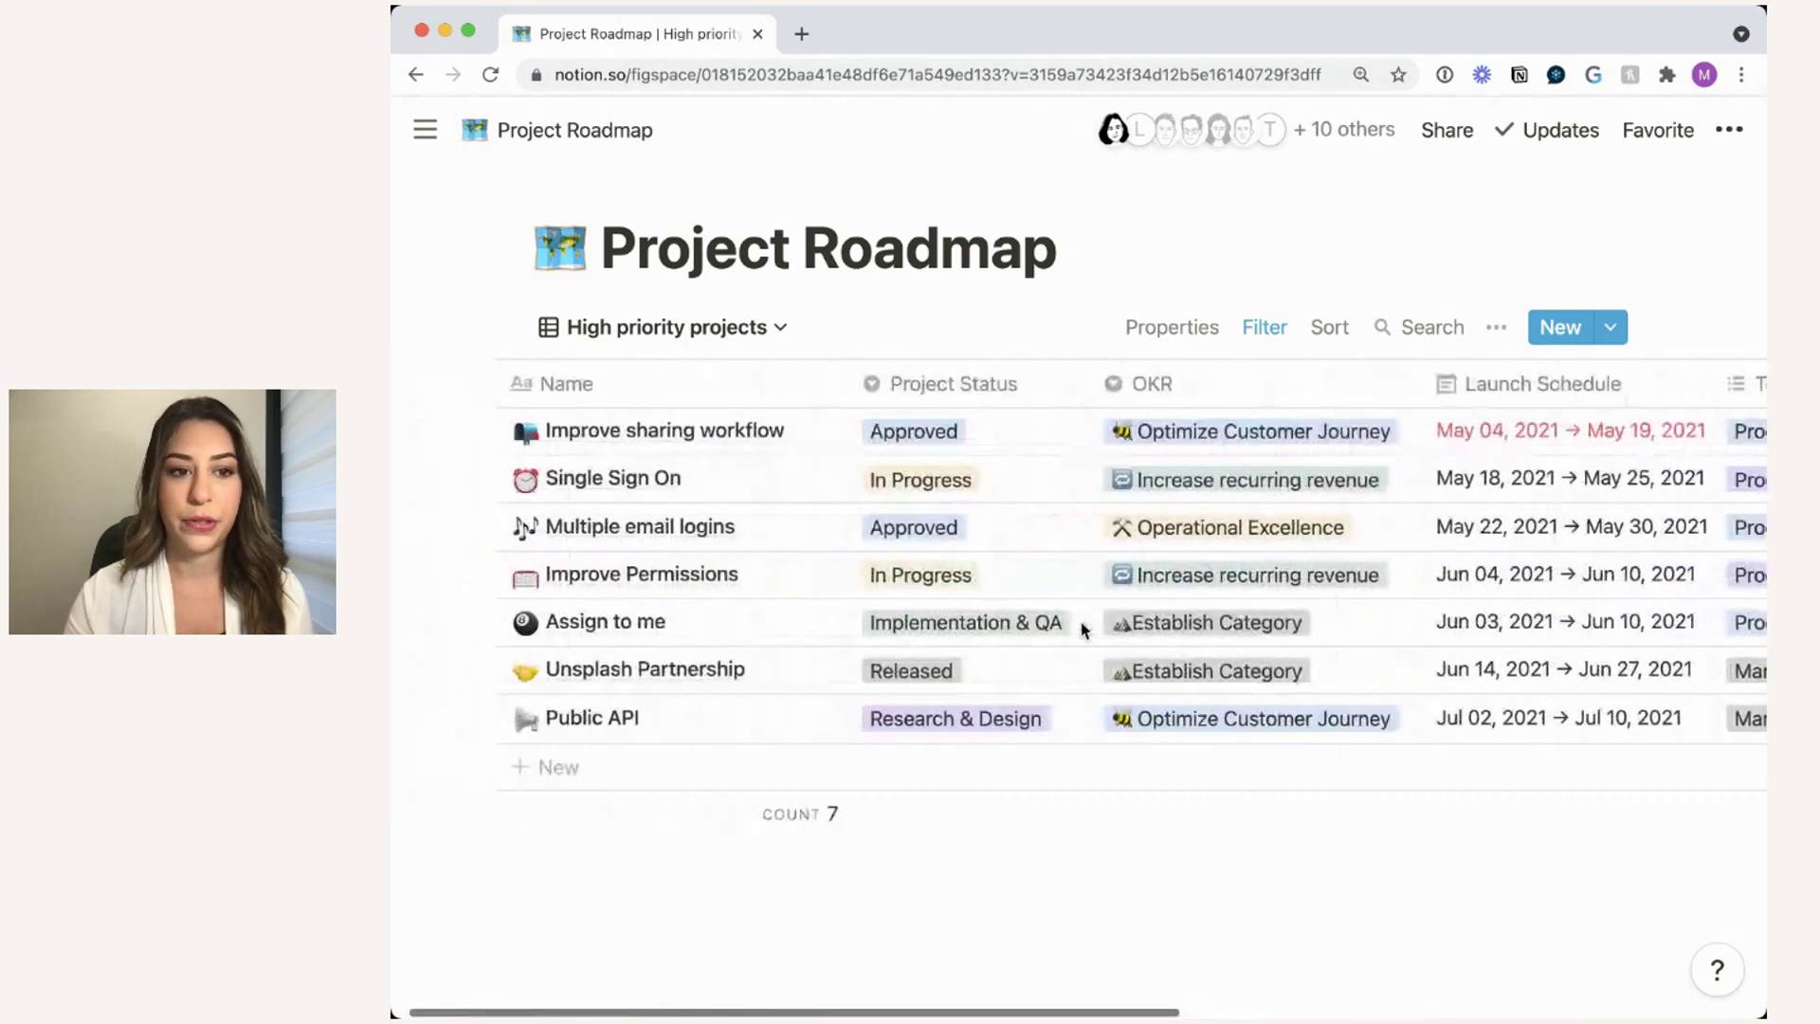
click(770, 328)
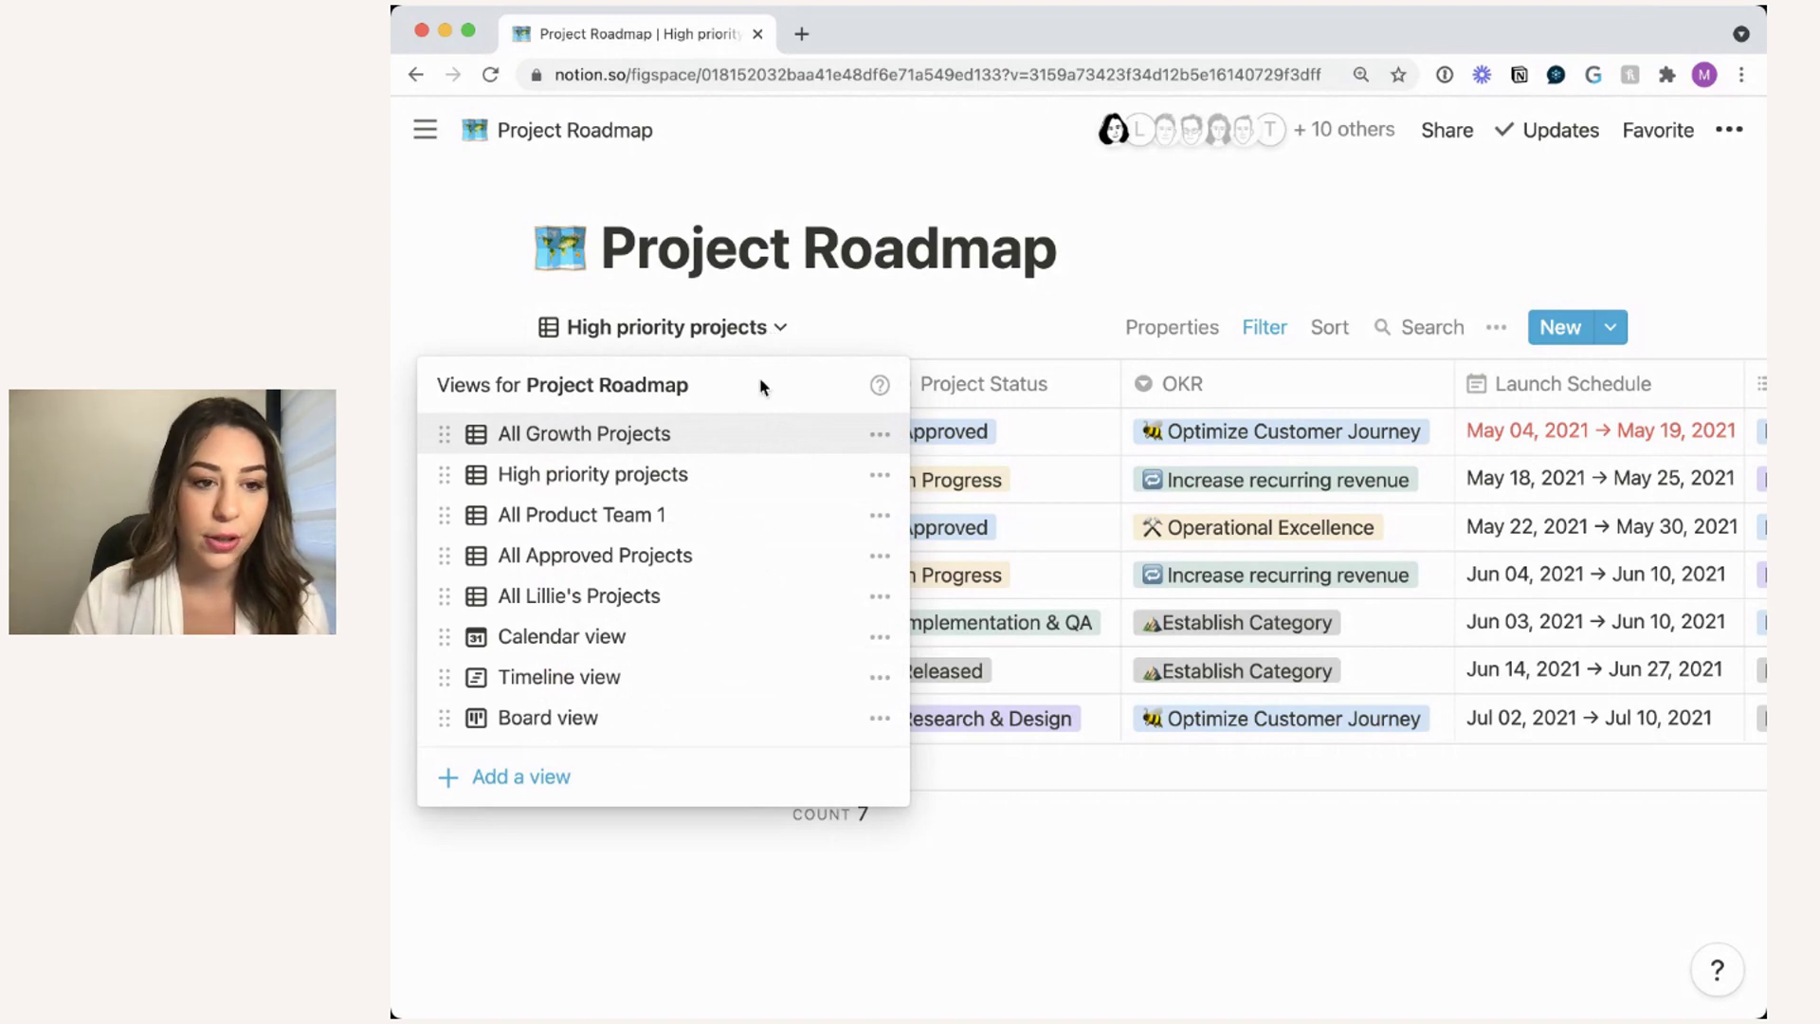
- Switch to the All Approved Projects view and briefly preview the Improve sharing workflow page
click(676, 575)
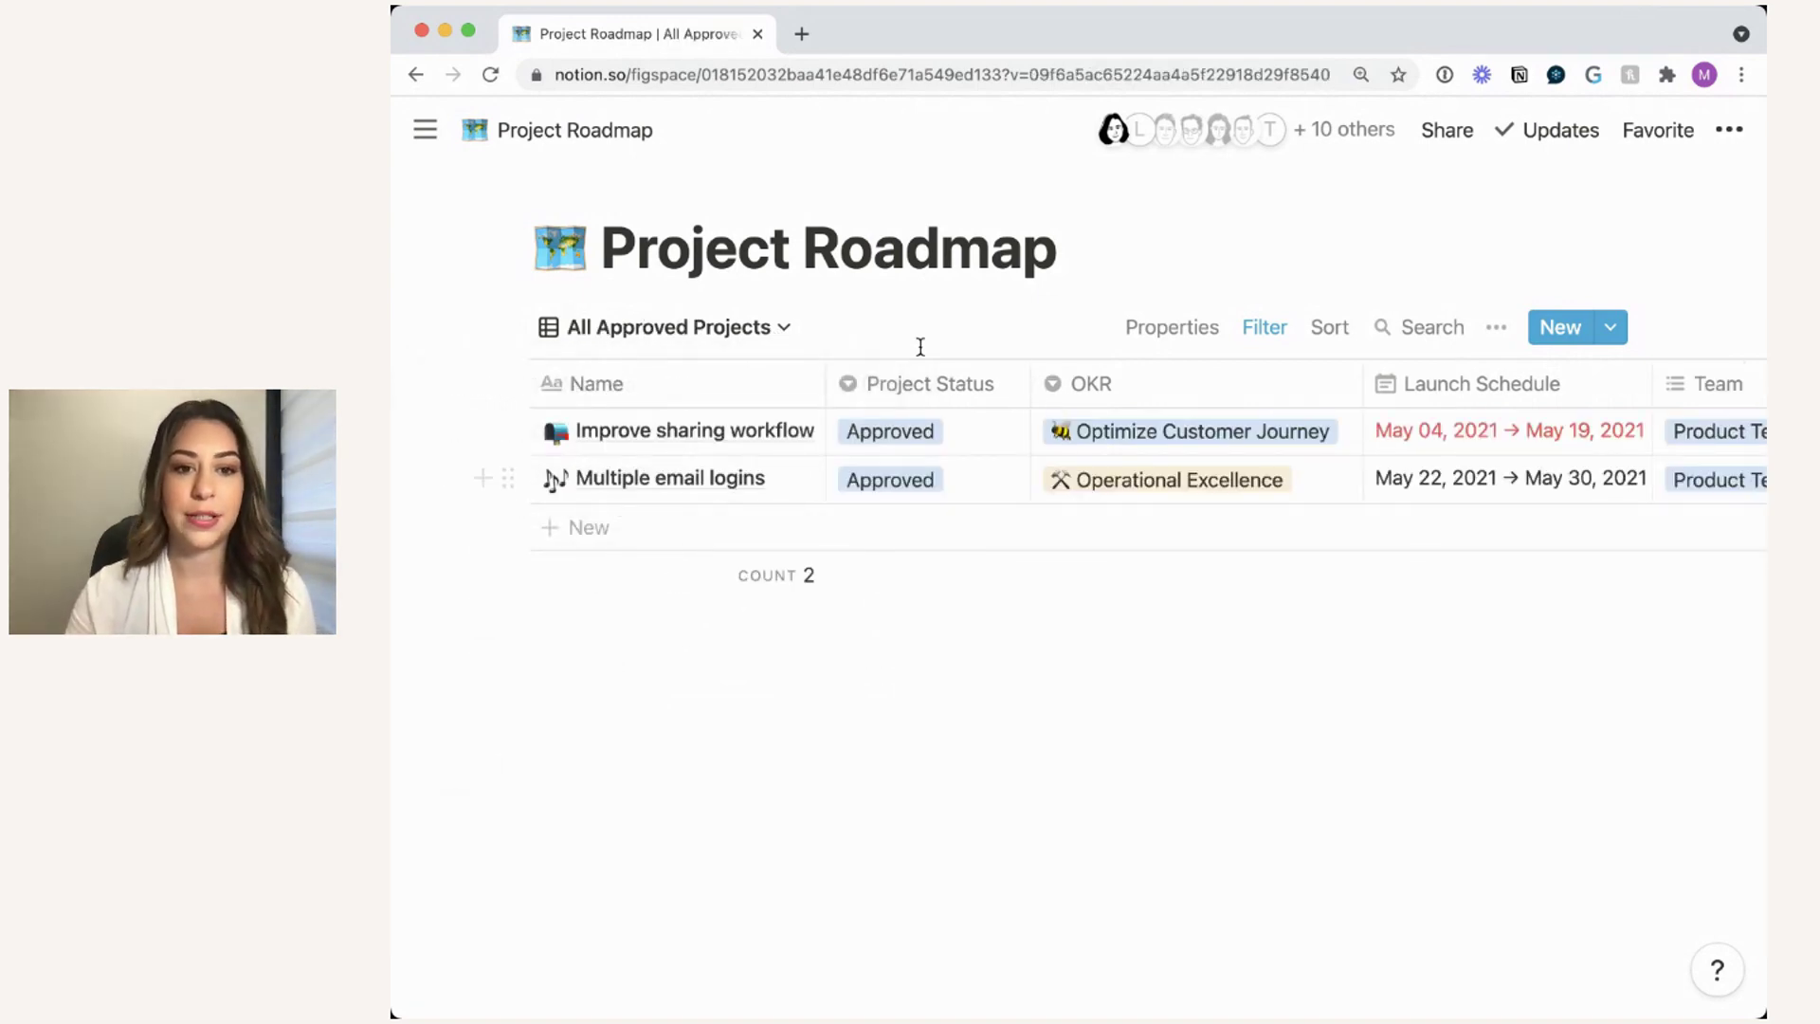
mouse_move(924, 569)
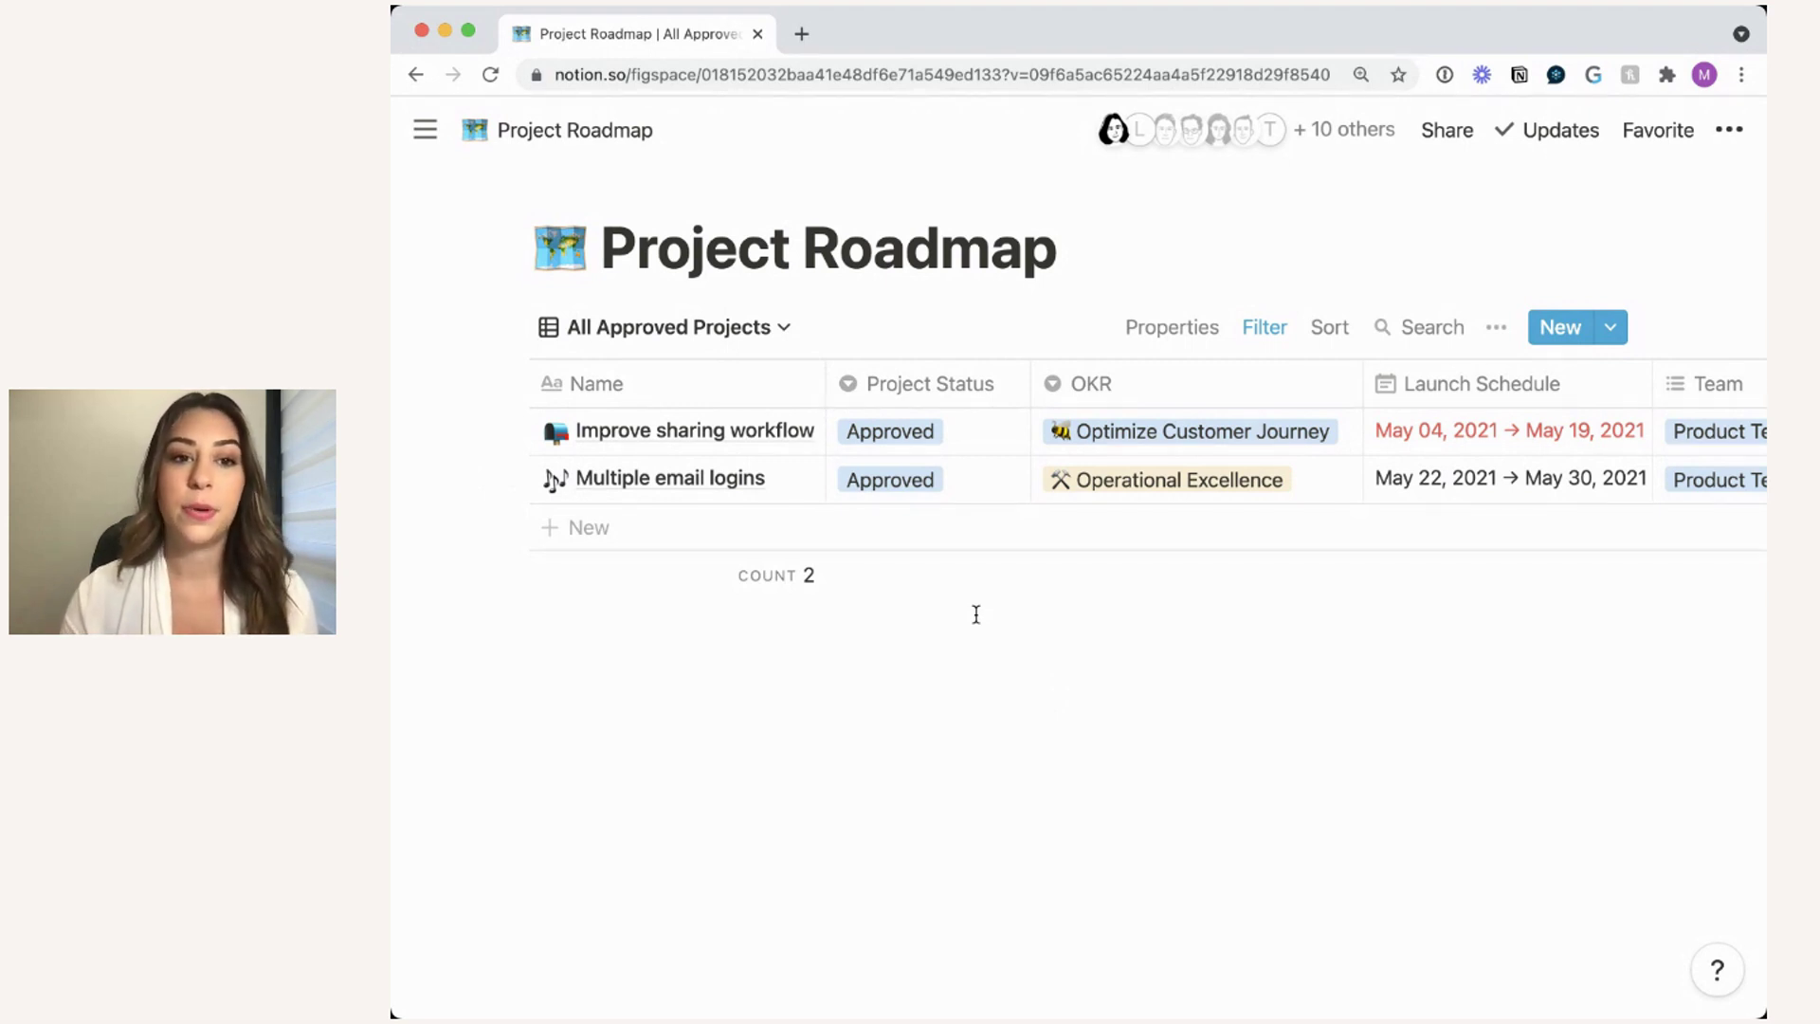
click(781, 435)
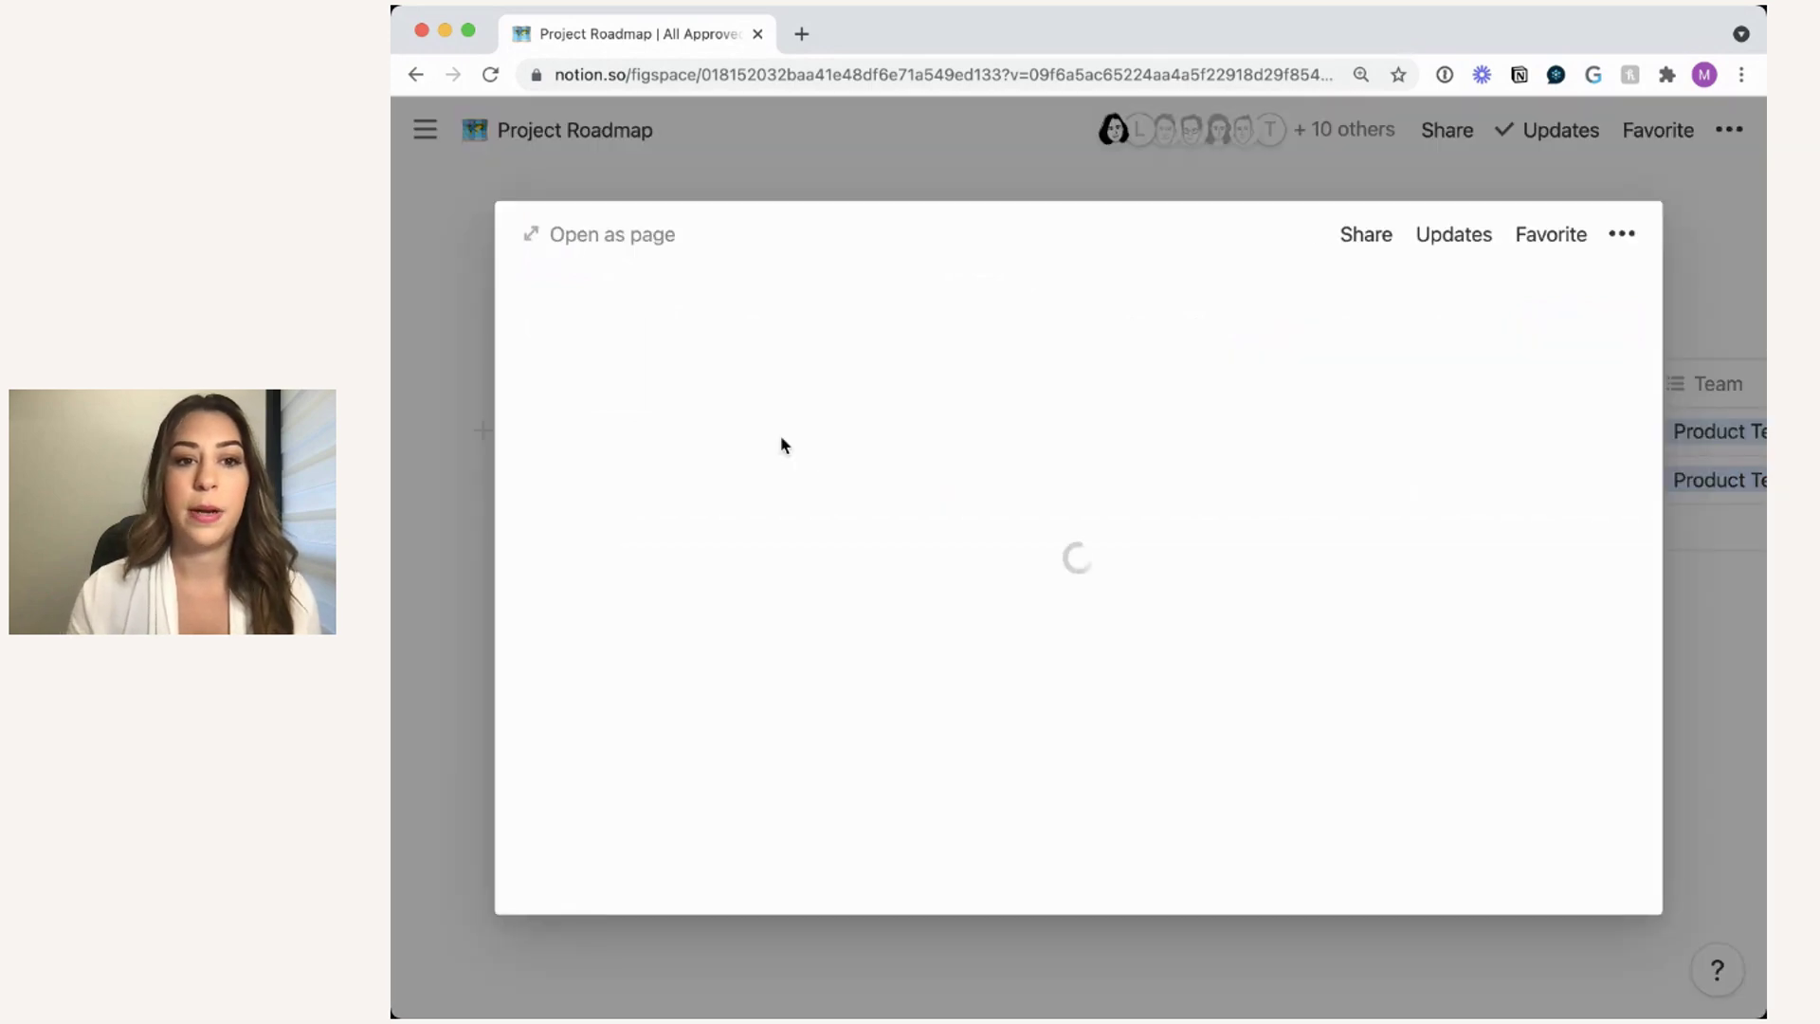
scroll(1056, 681, down, 10)
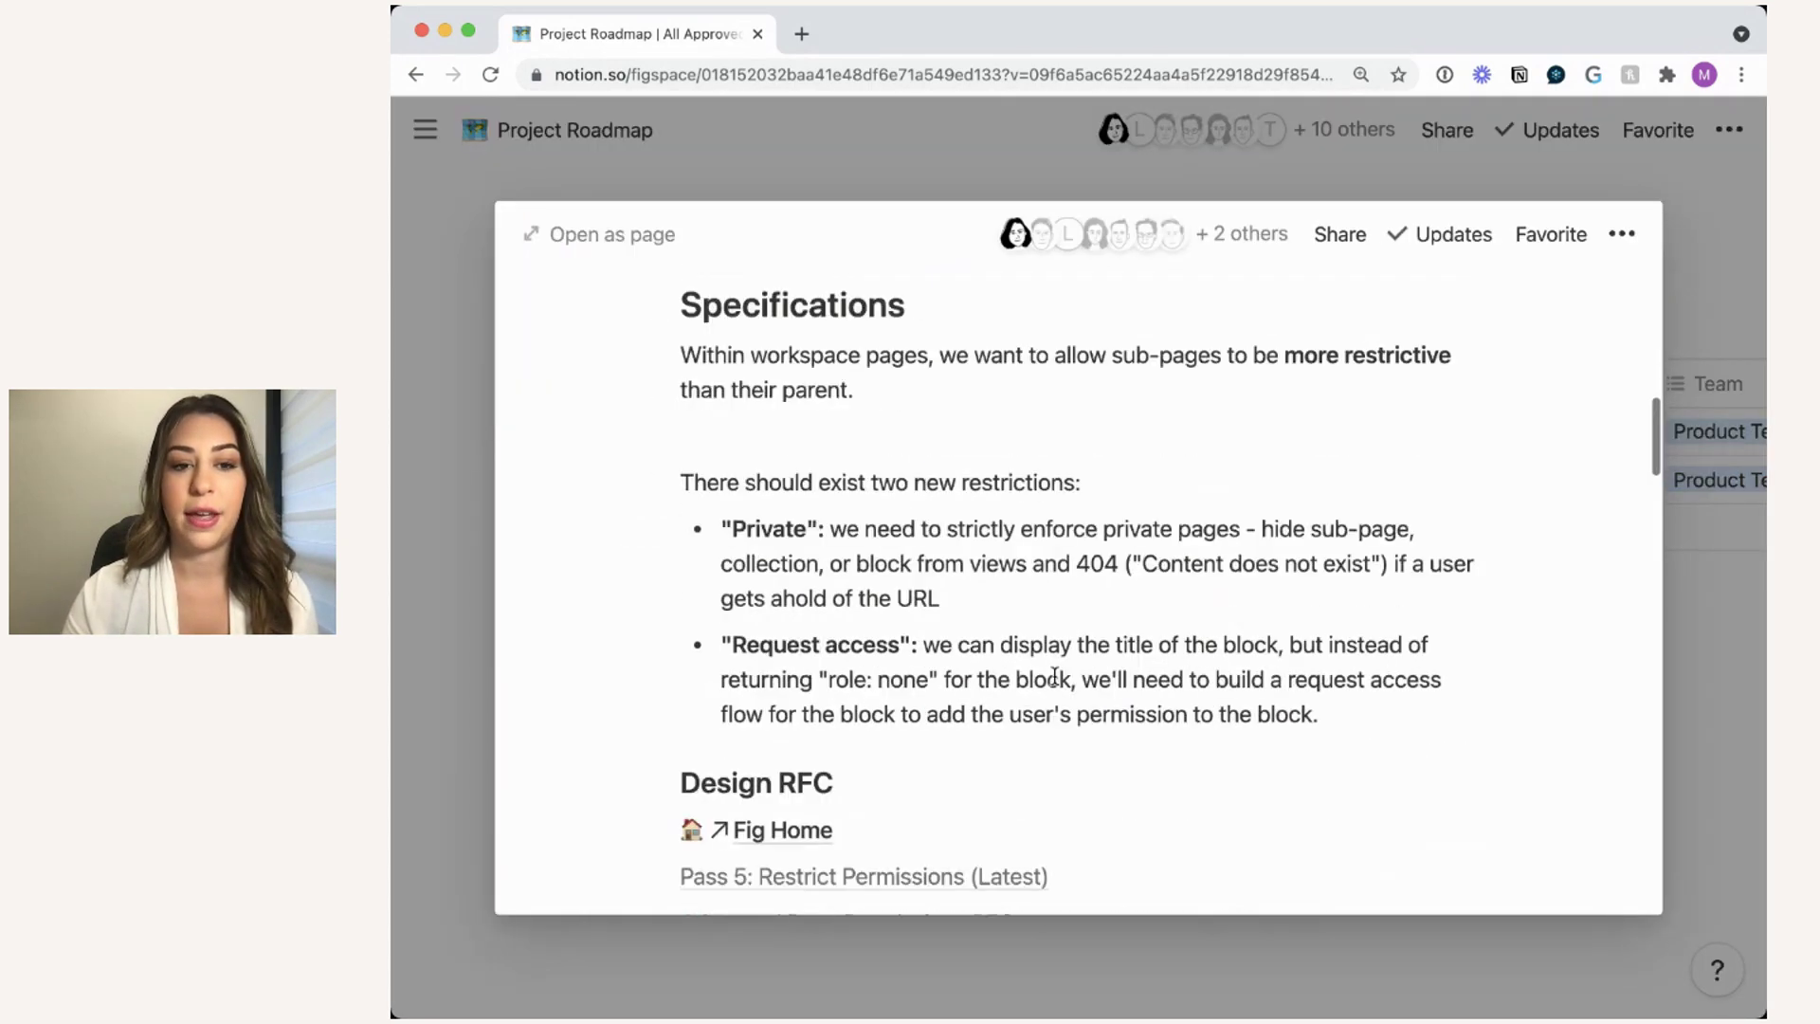
scroll(1055, 676, down, 1)
scroll(1055, 676, down, 7)
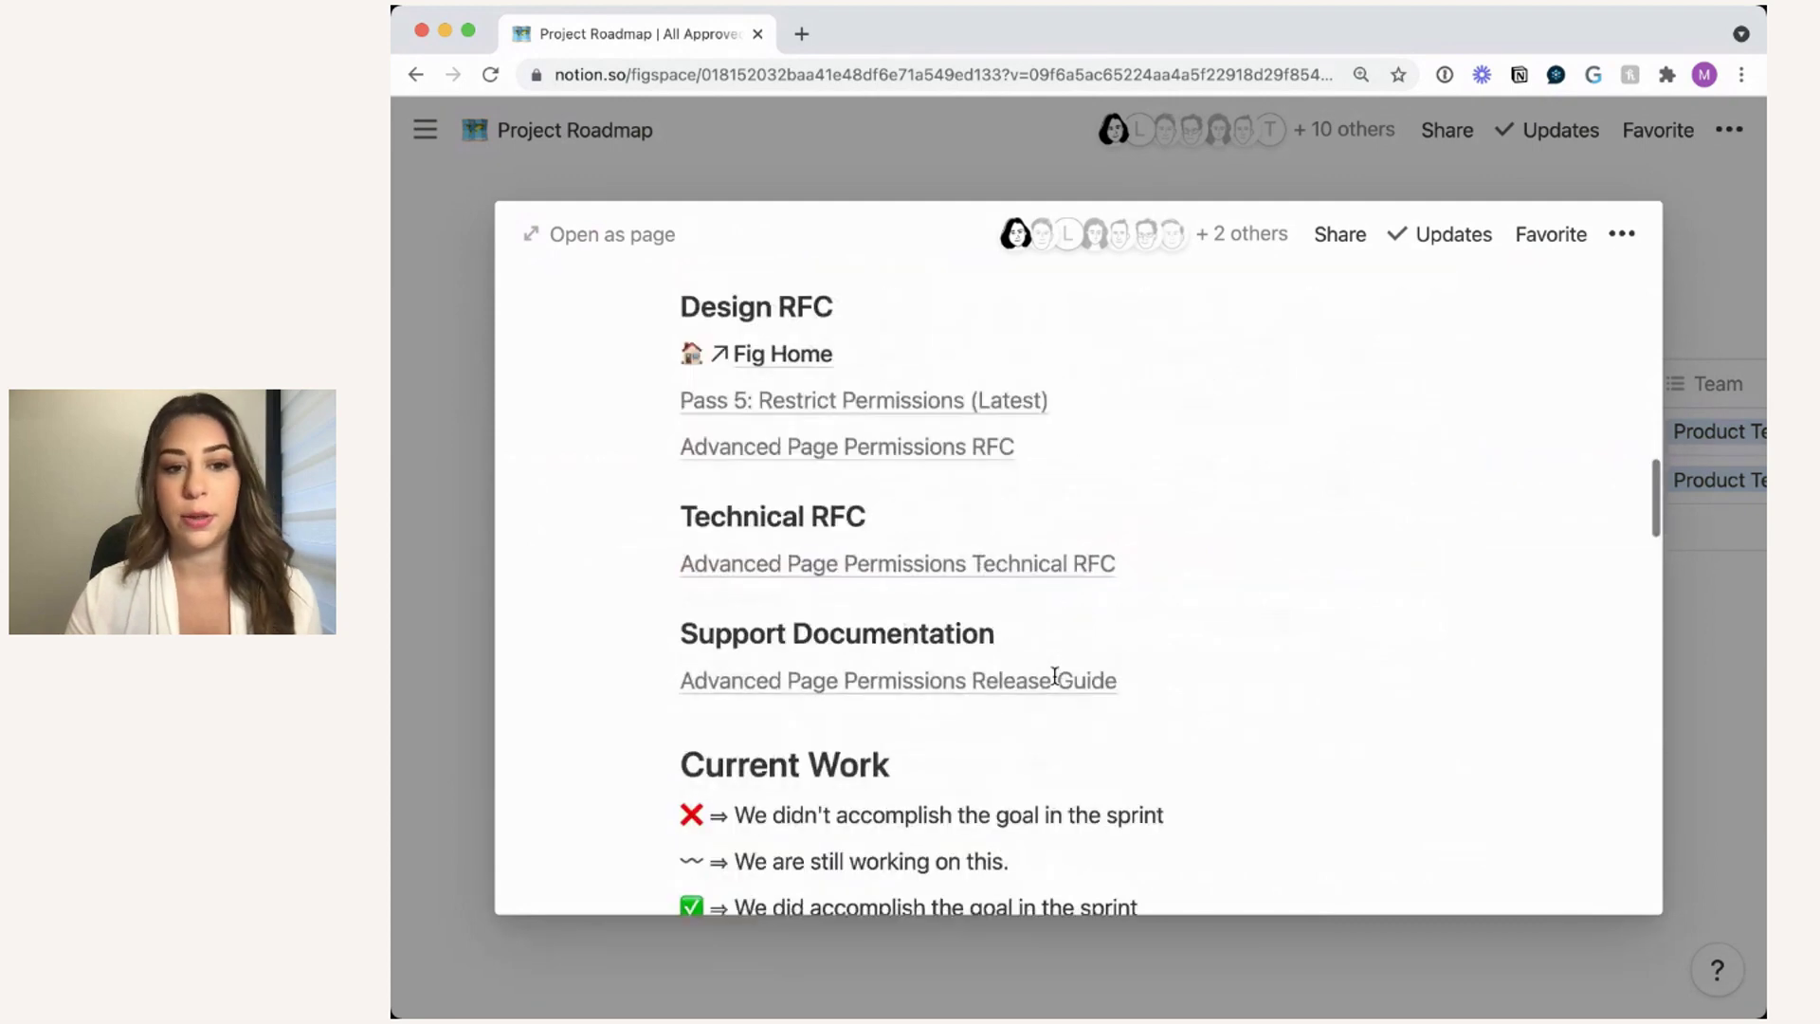
click(1732, 650)
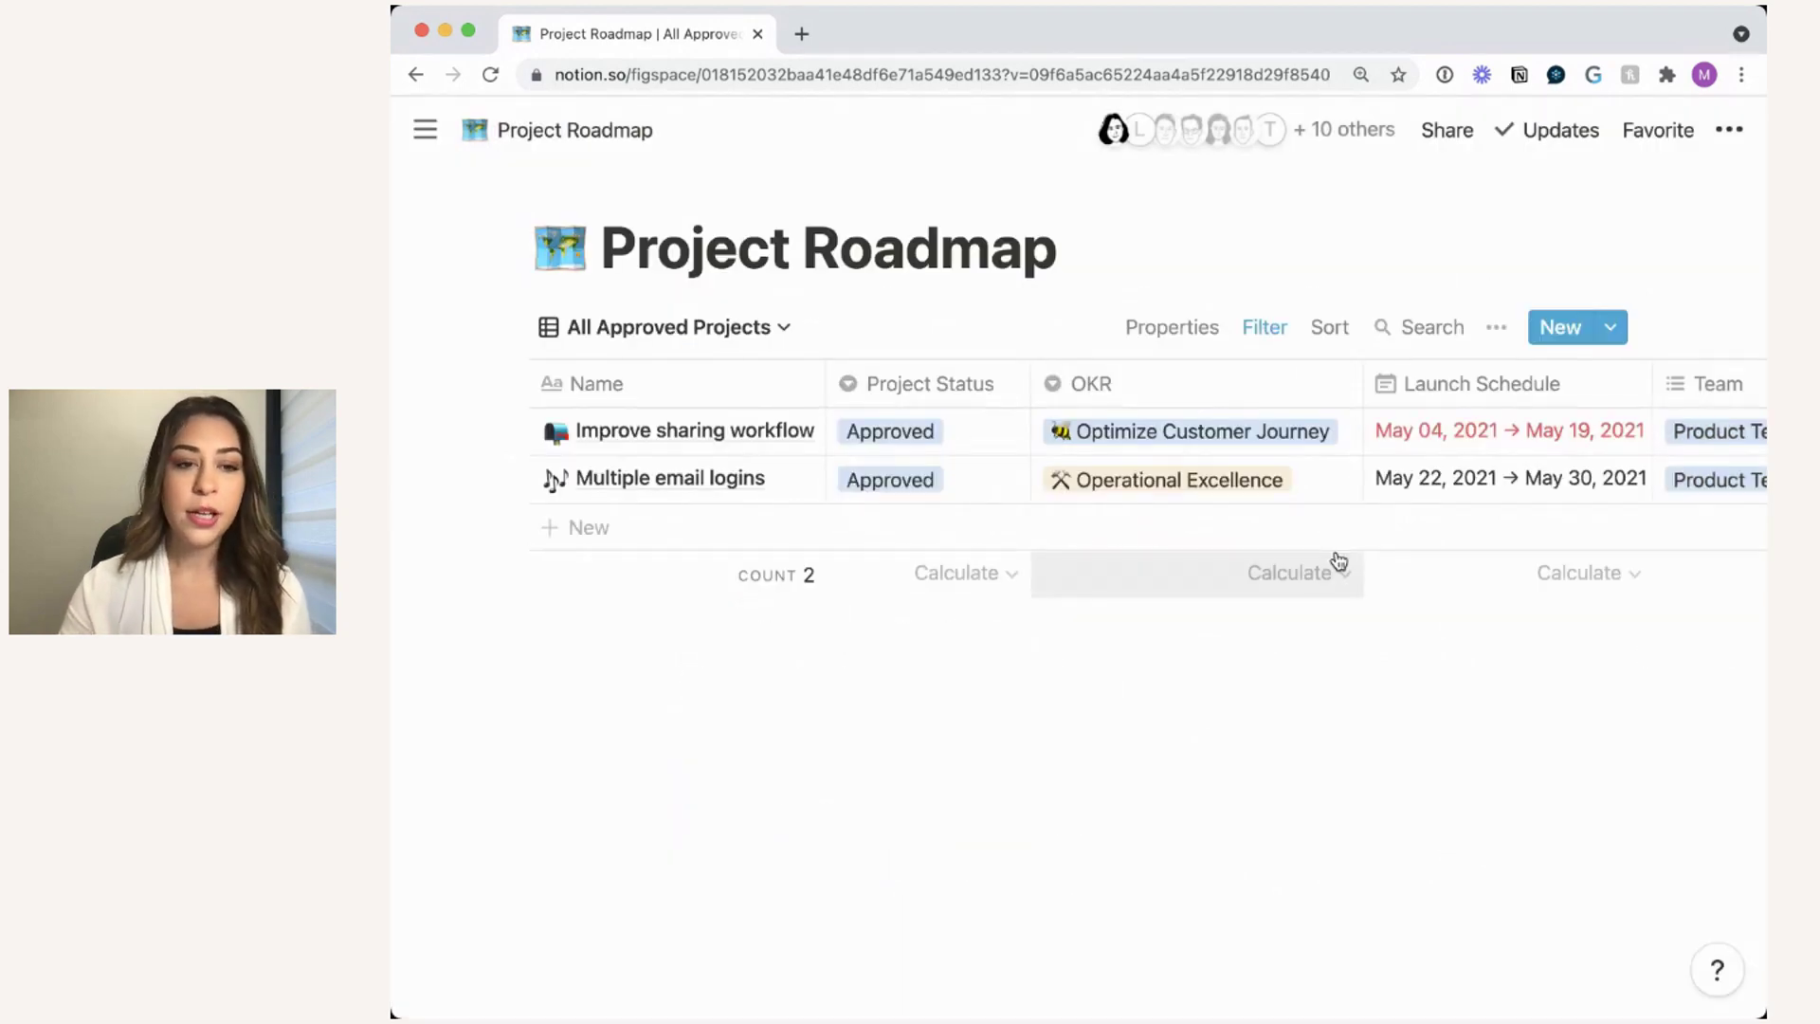
- Switch to All Growth Projects, narrow the Initiative column, and show the views list again
click(706, 334)
click(650, 432)
scroll(1069, 561, right, 2)
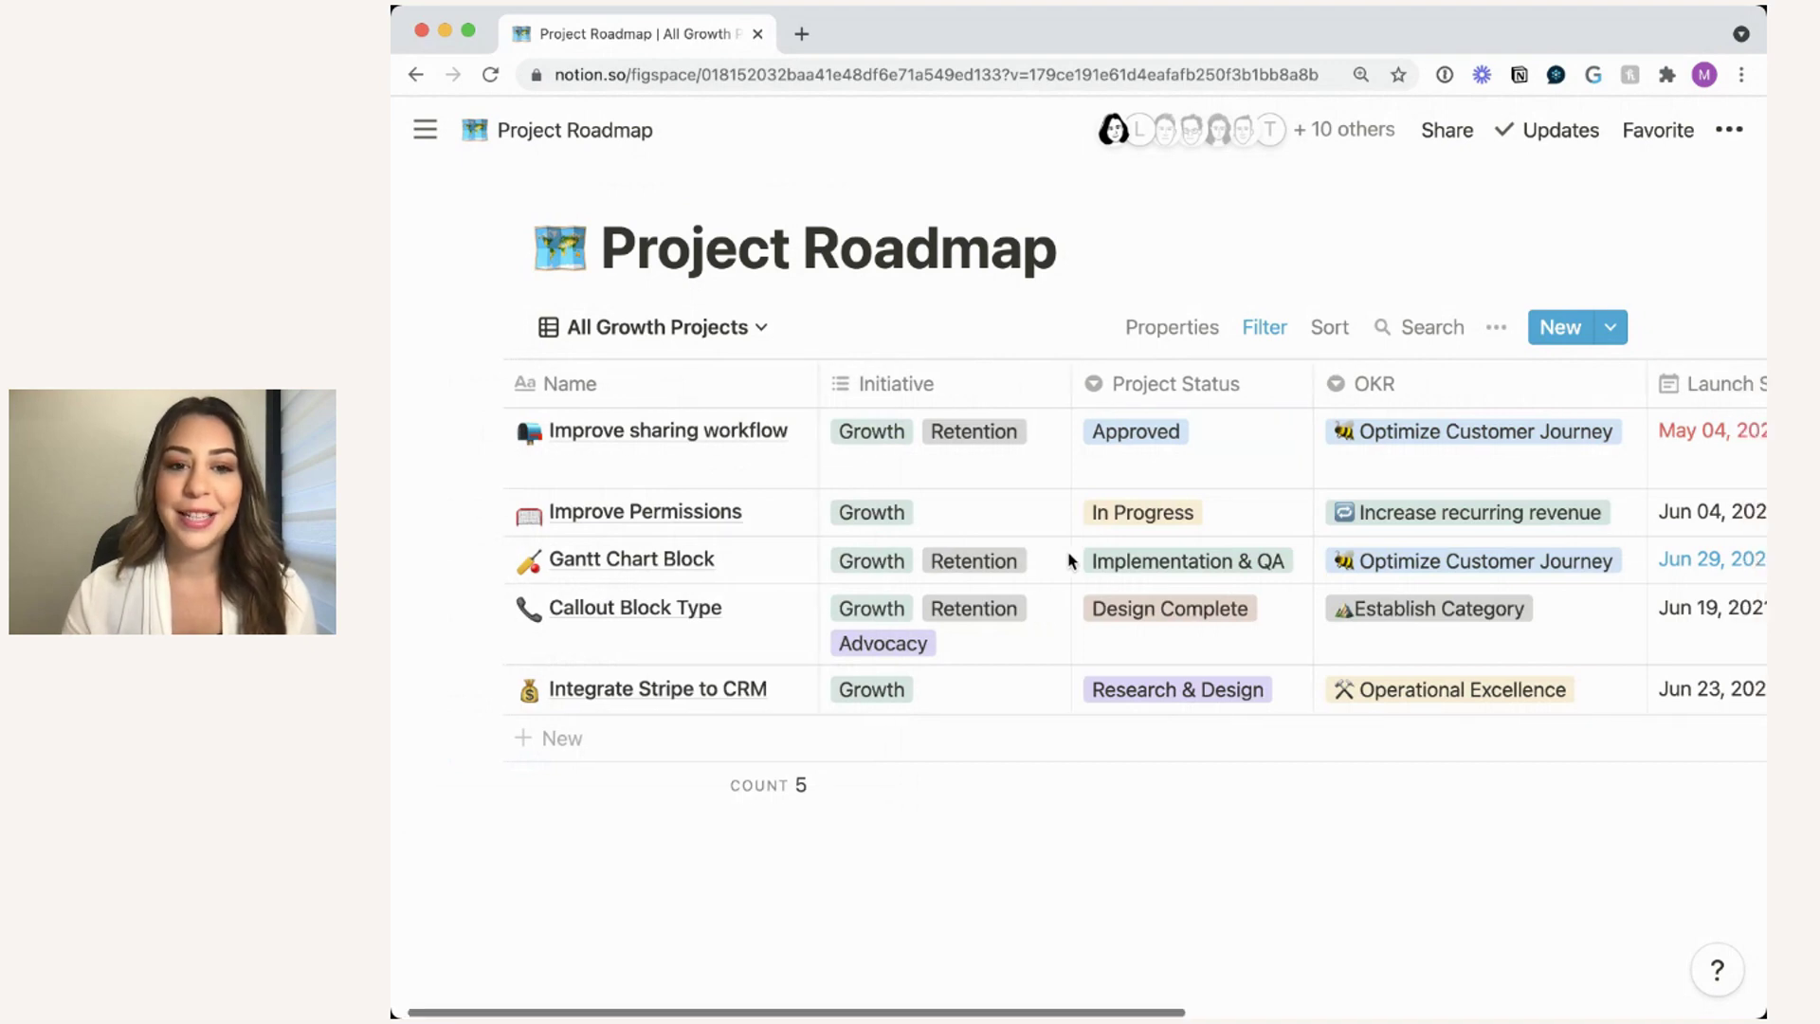
drag(1072, 383, 1055, 385)
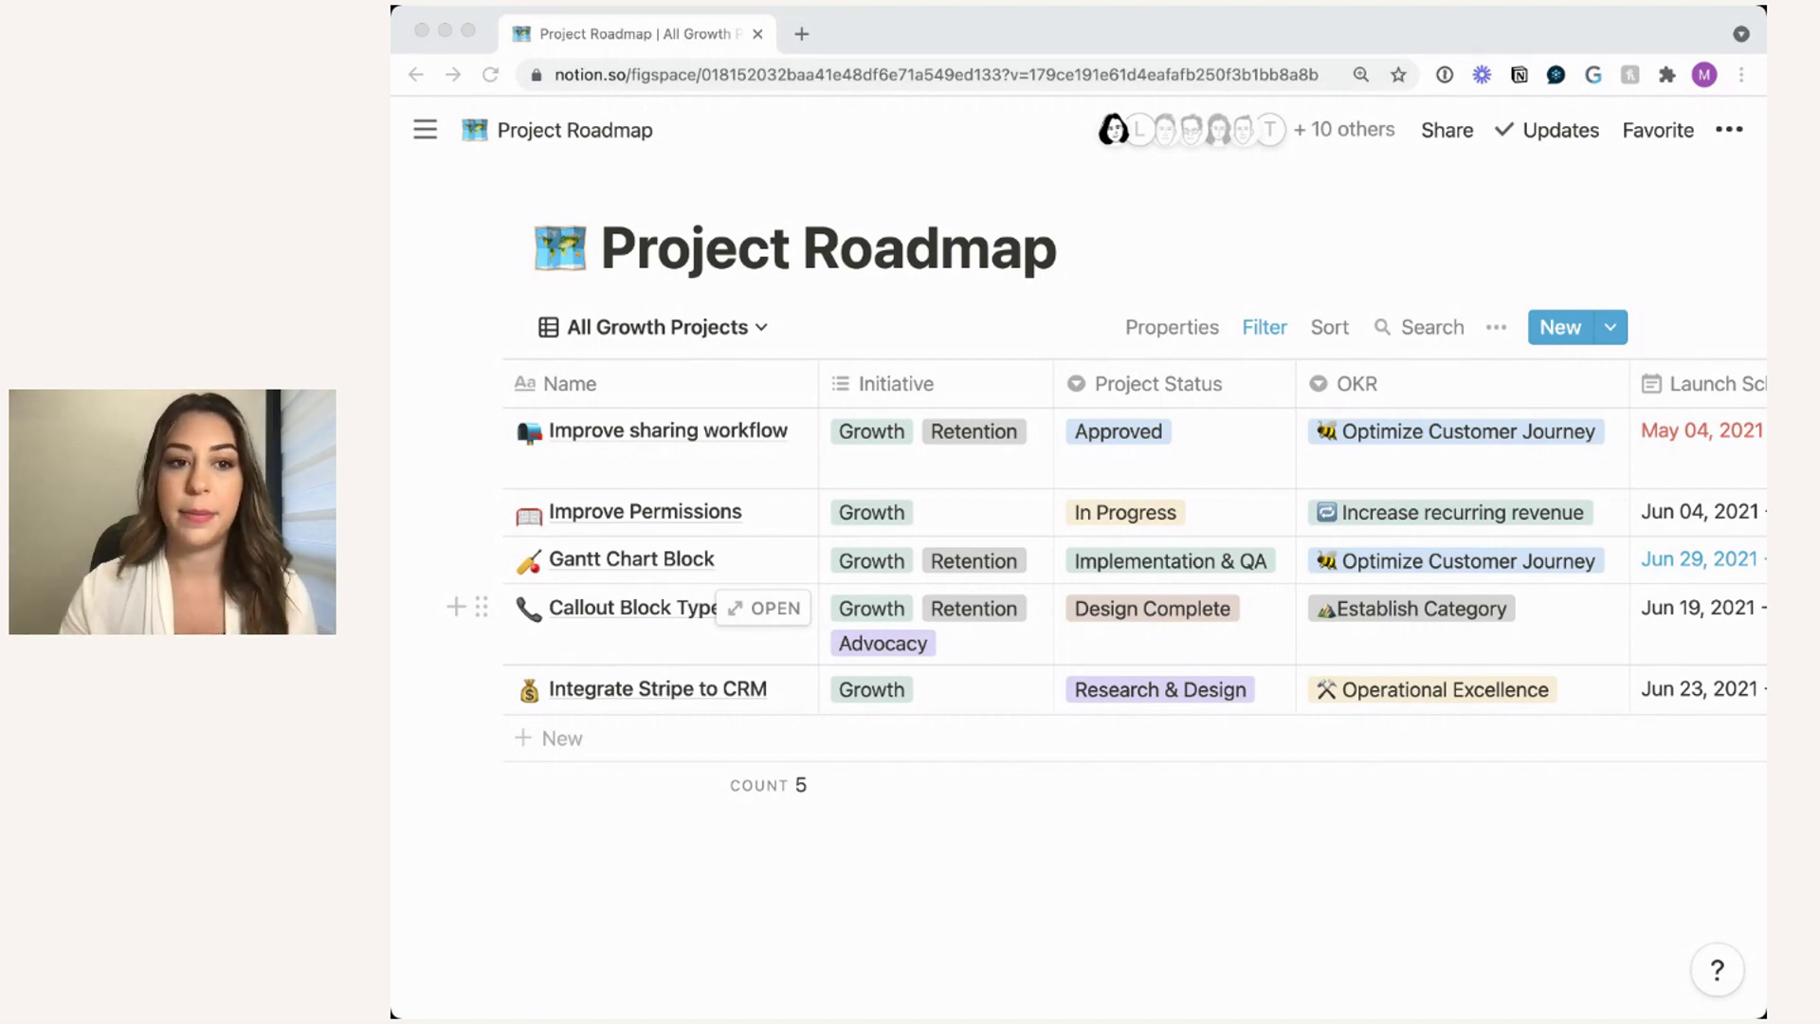
click(929, 352)
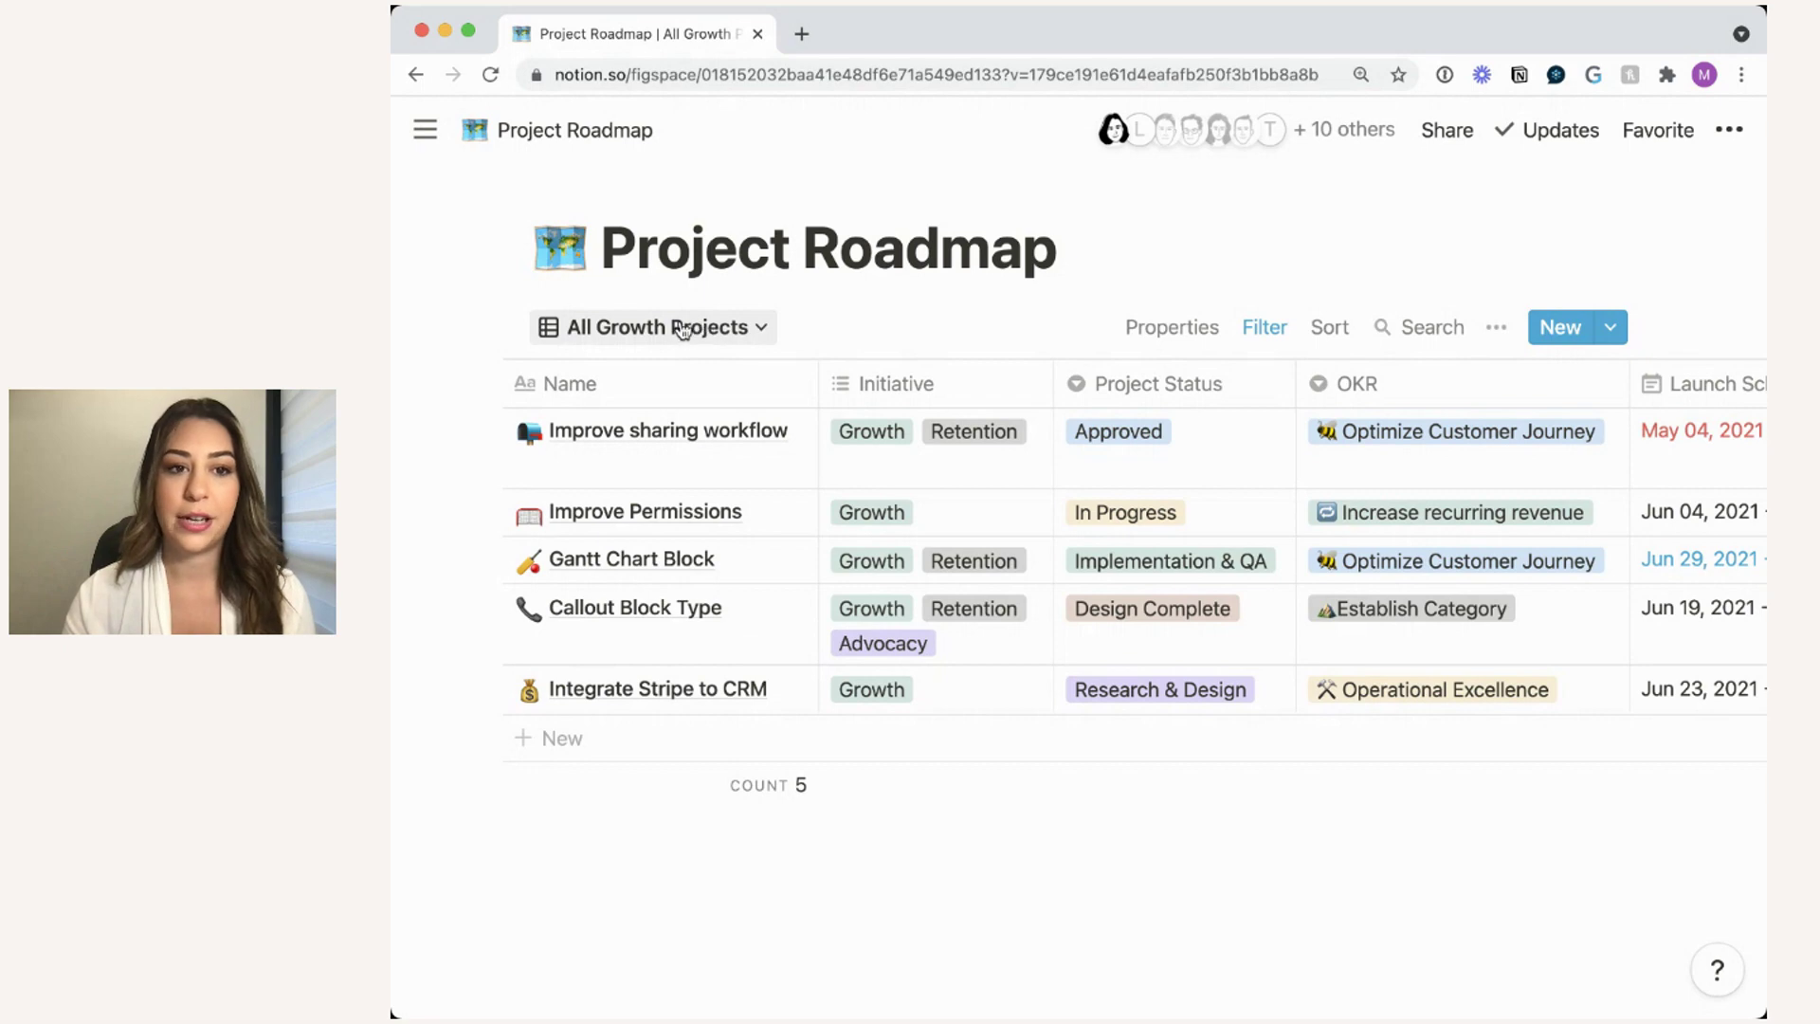
click(713, 330)
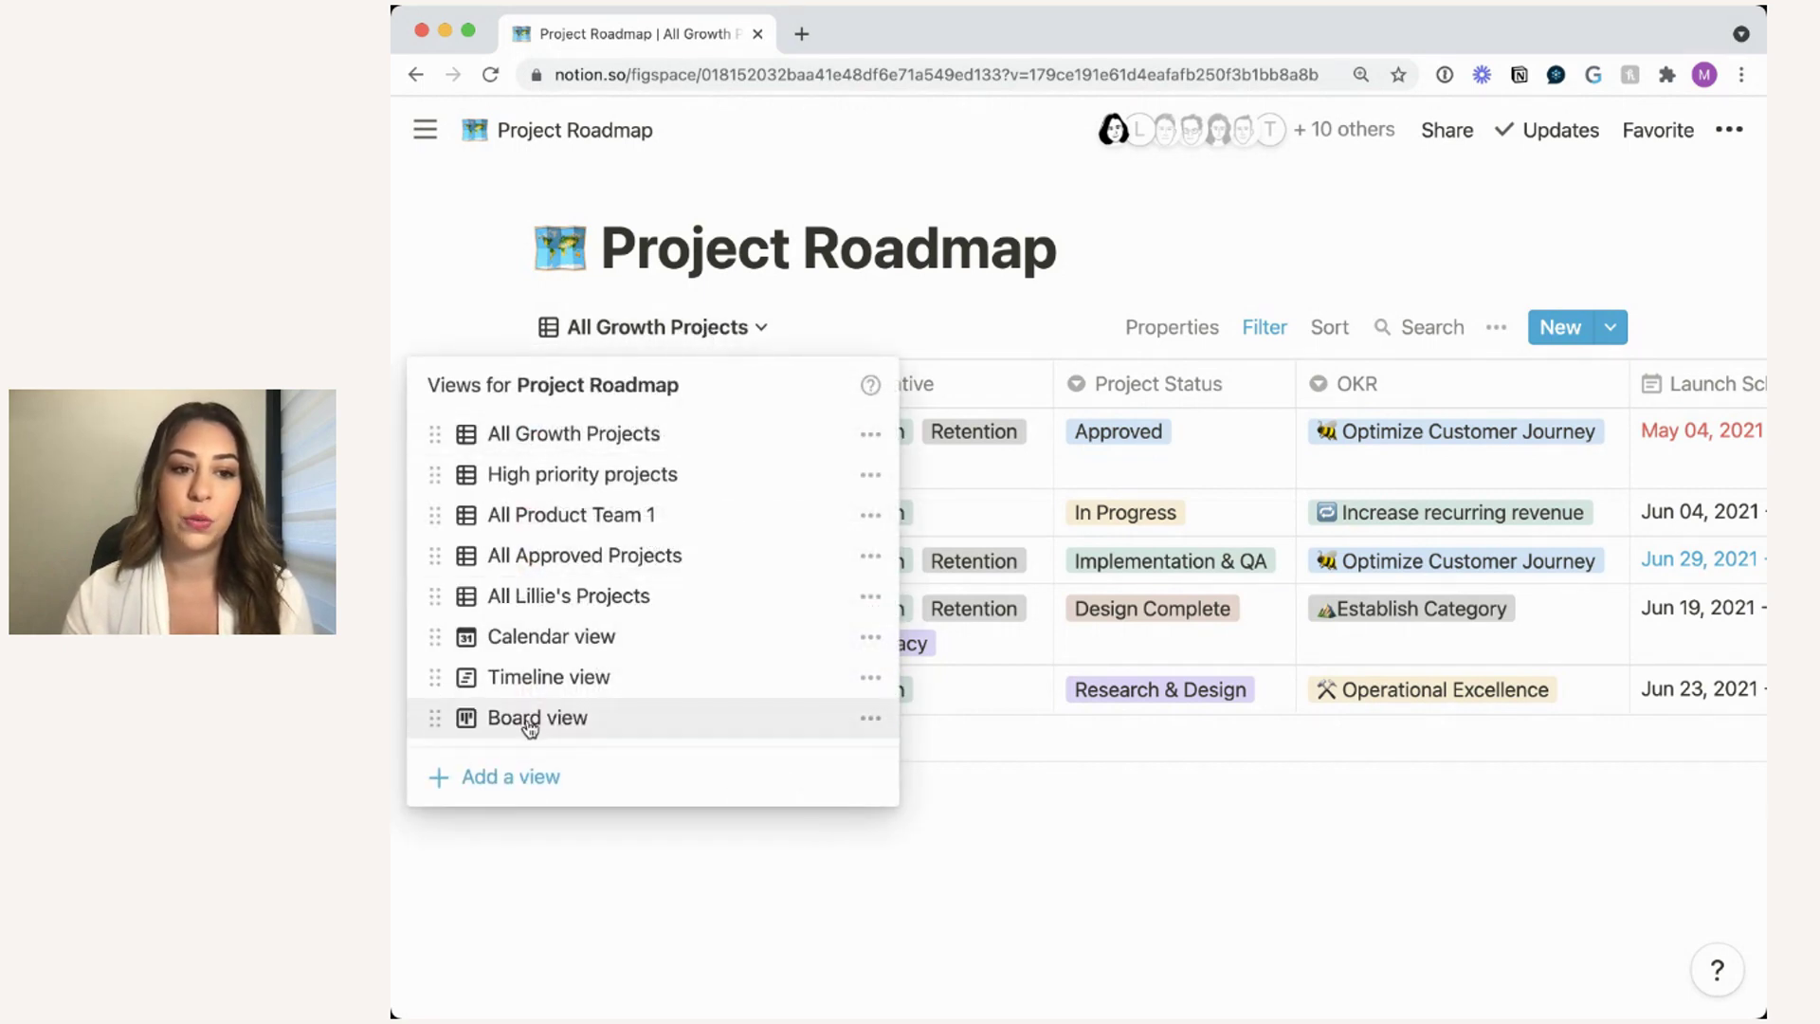
- Switch to the Board view and scroll across its Project Status columns from In Progress to Approved
click(614, 729)
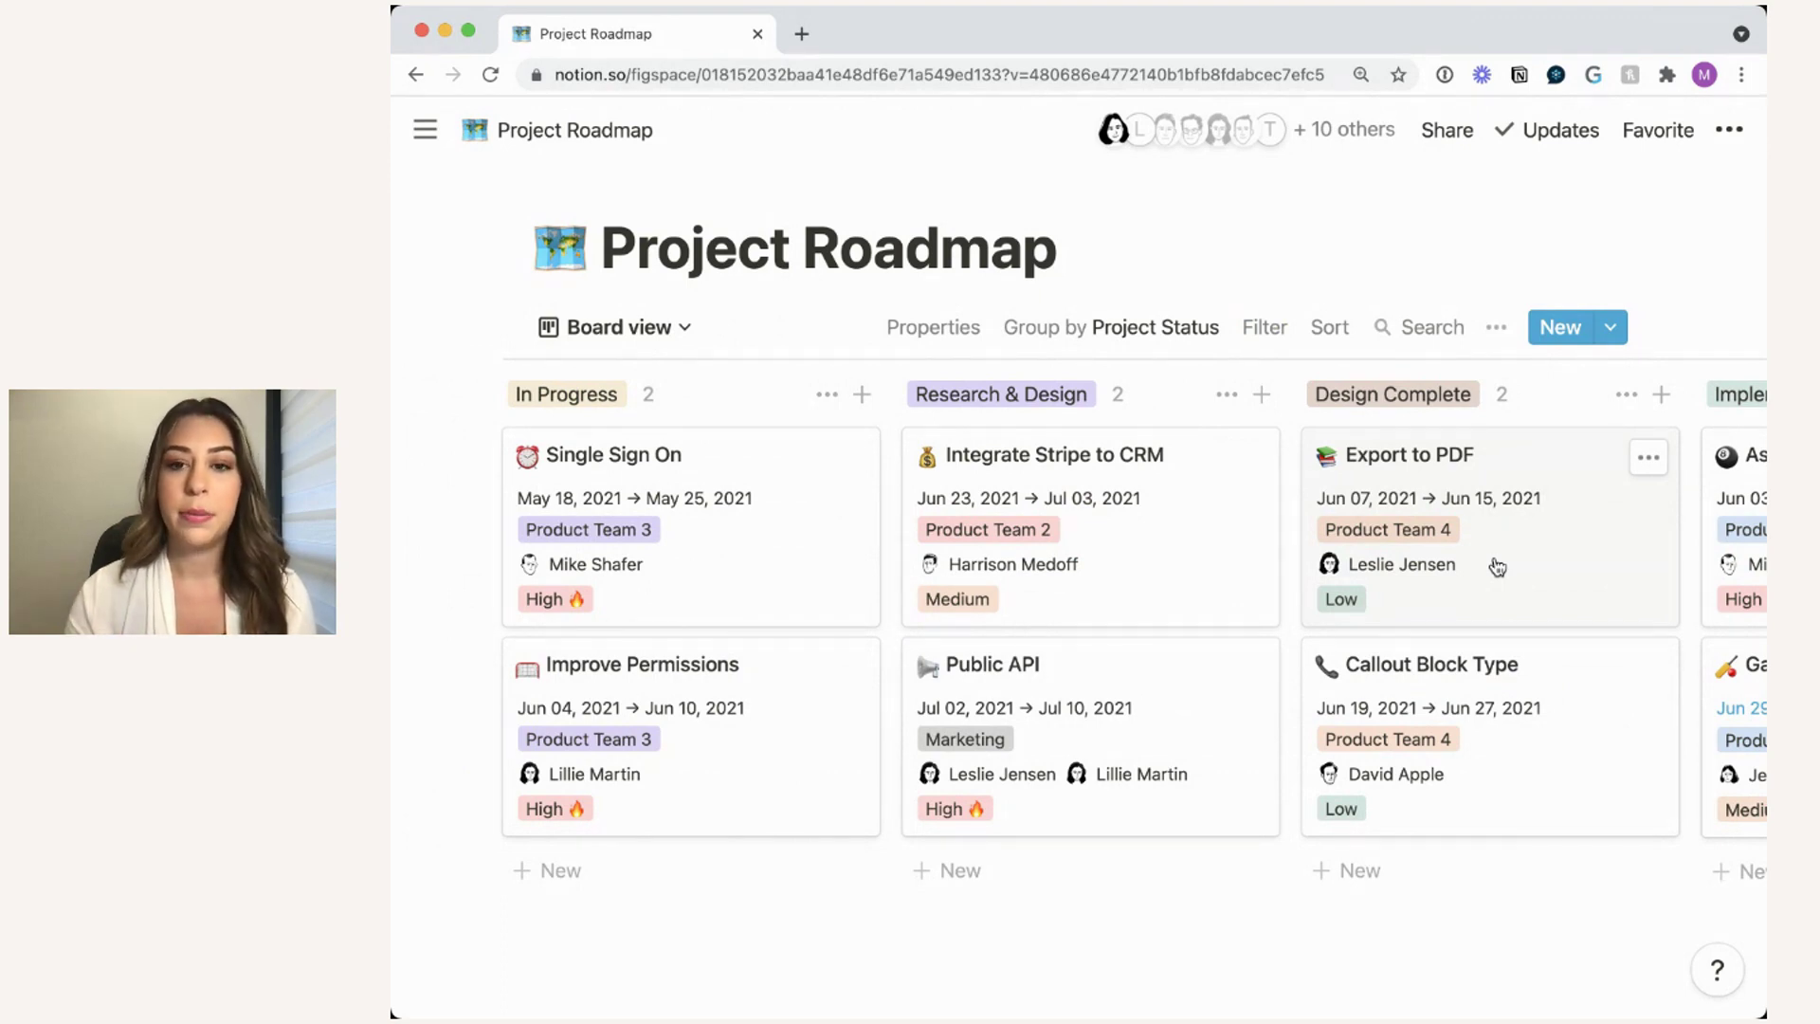
scroll(1552, 586, right, 10)
scroll(1552, 586, left, 10)
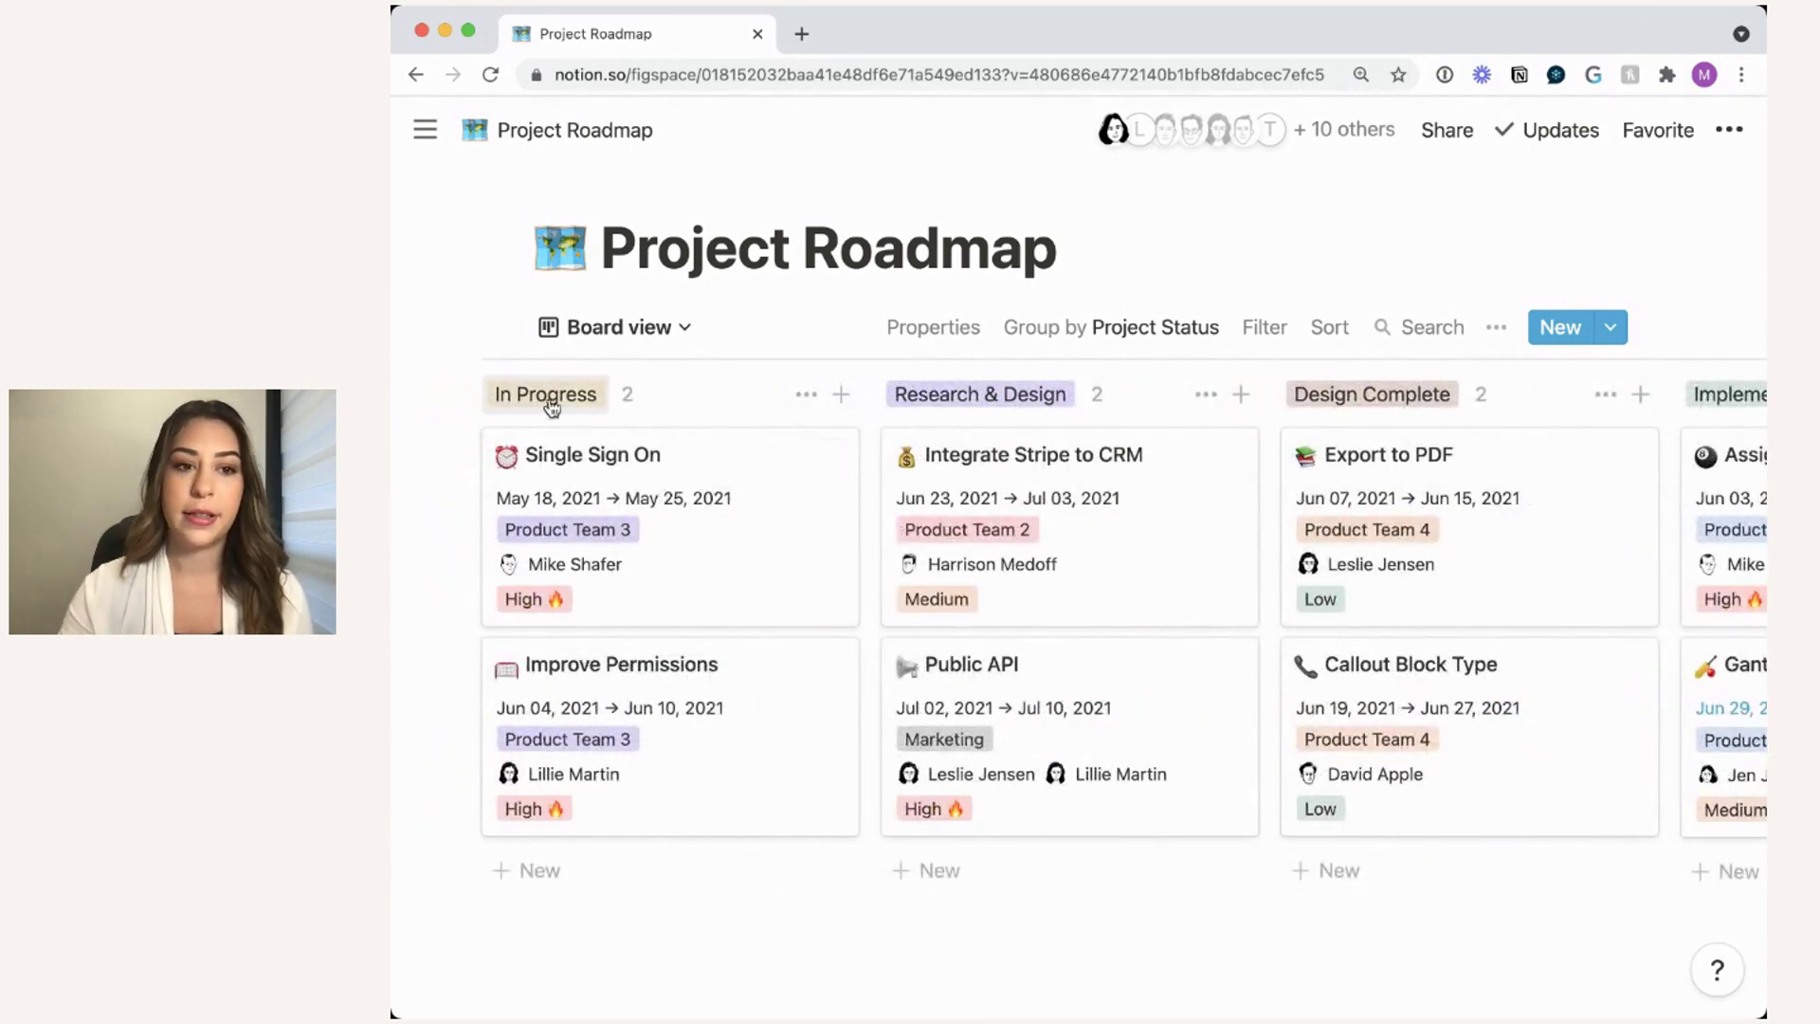
scroll(995, 396, left, 1)
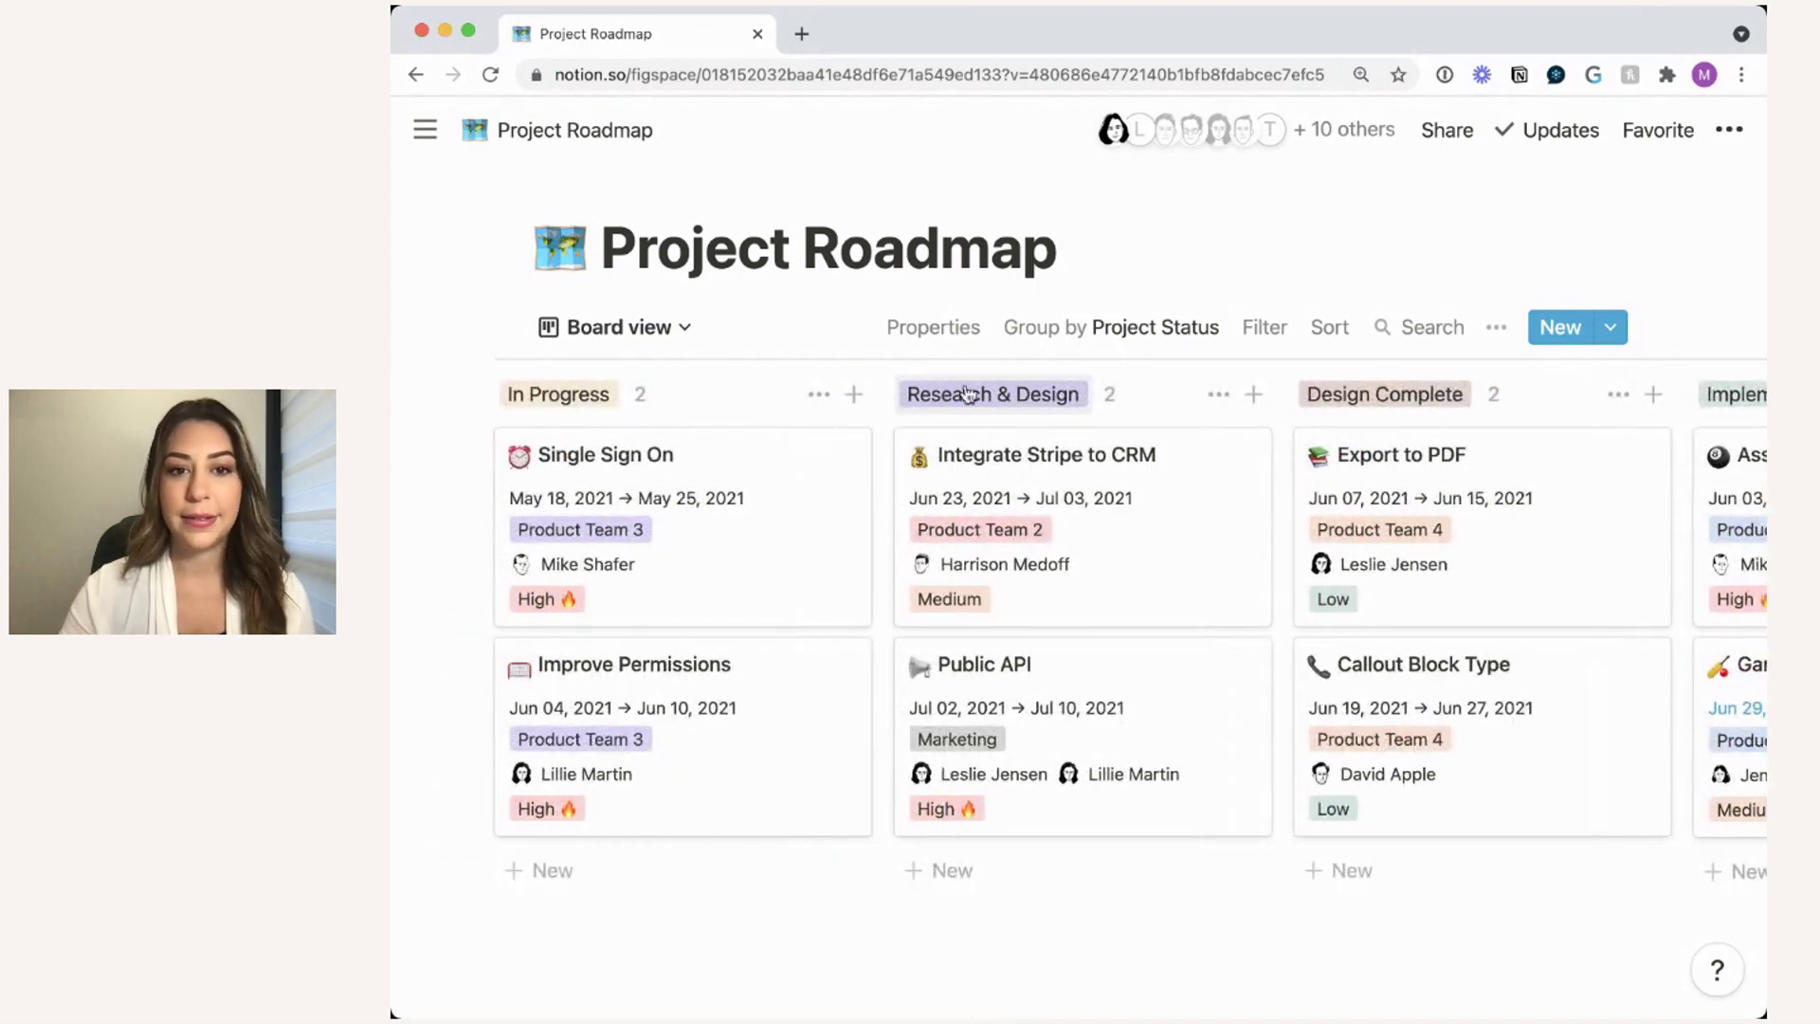
scroll(1372, 414, right, 5)
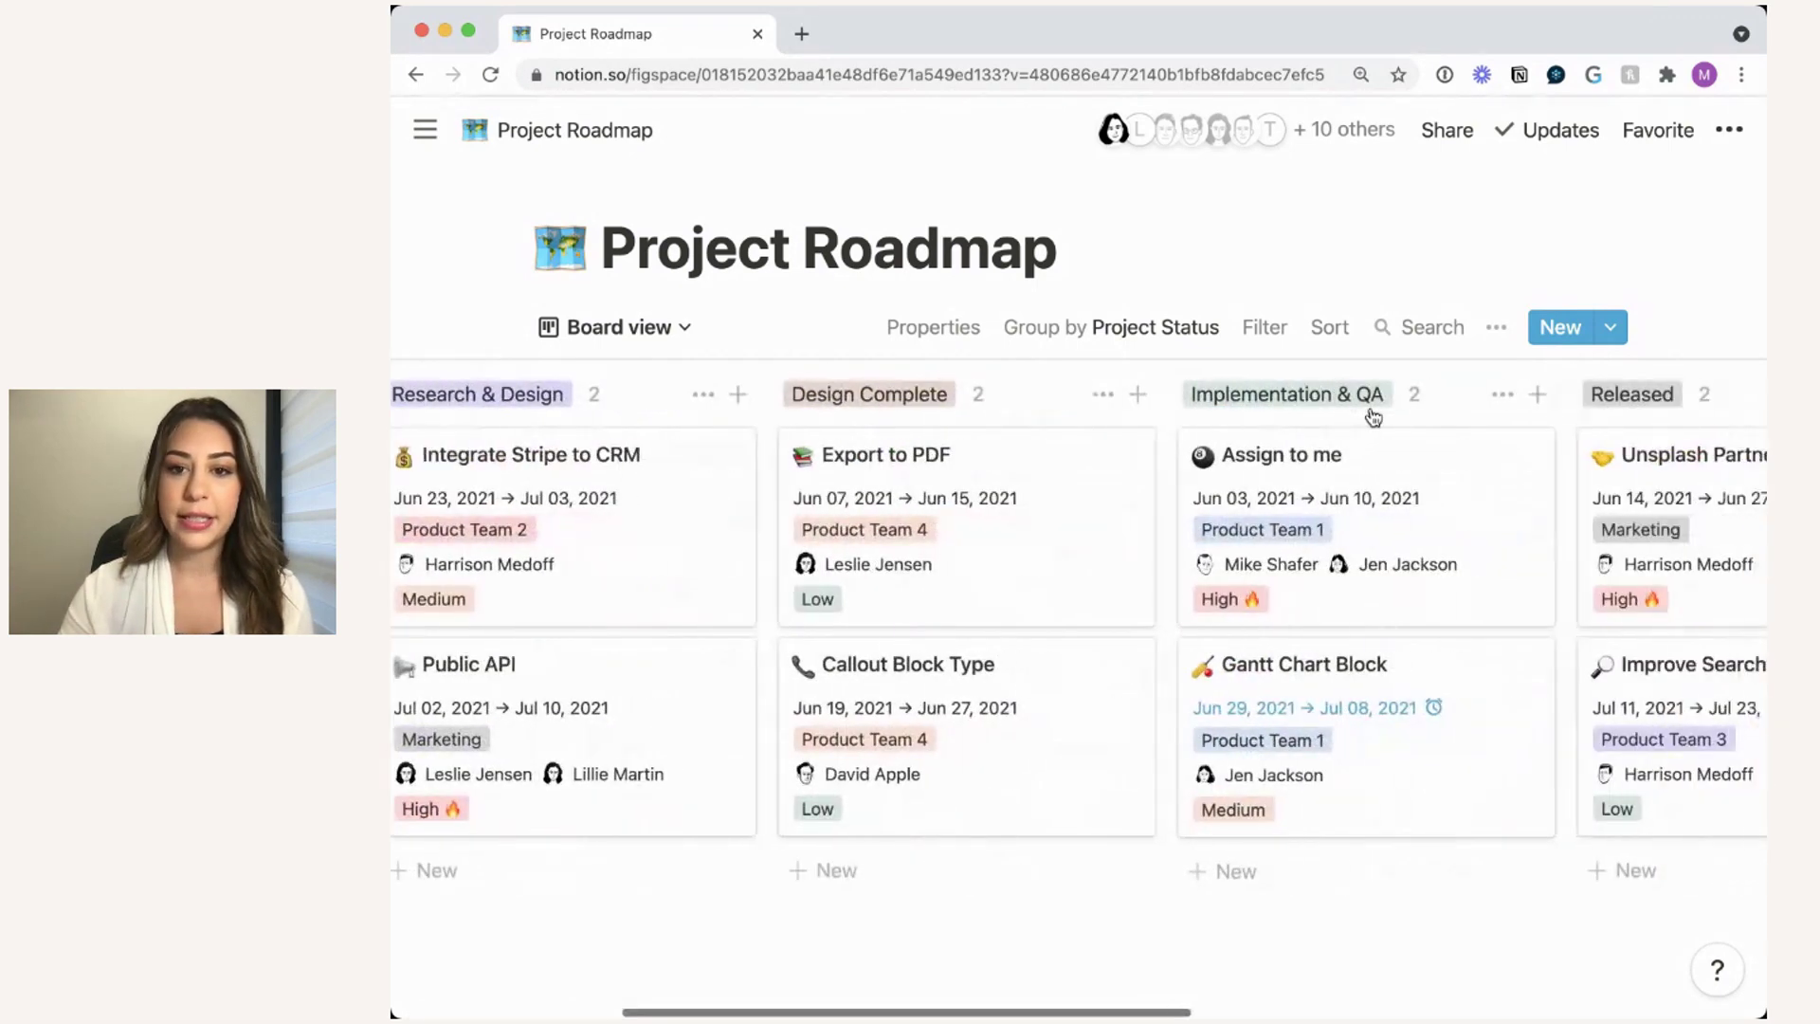
scroll(1230, 420, right, 7)
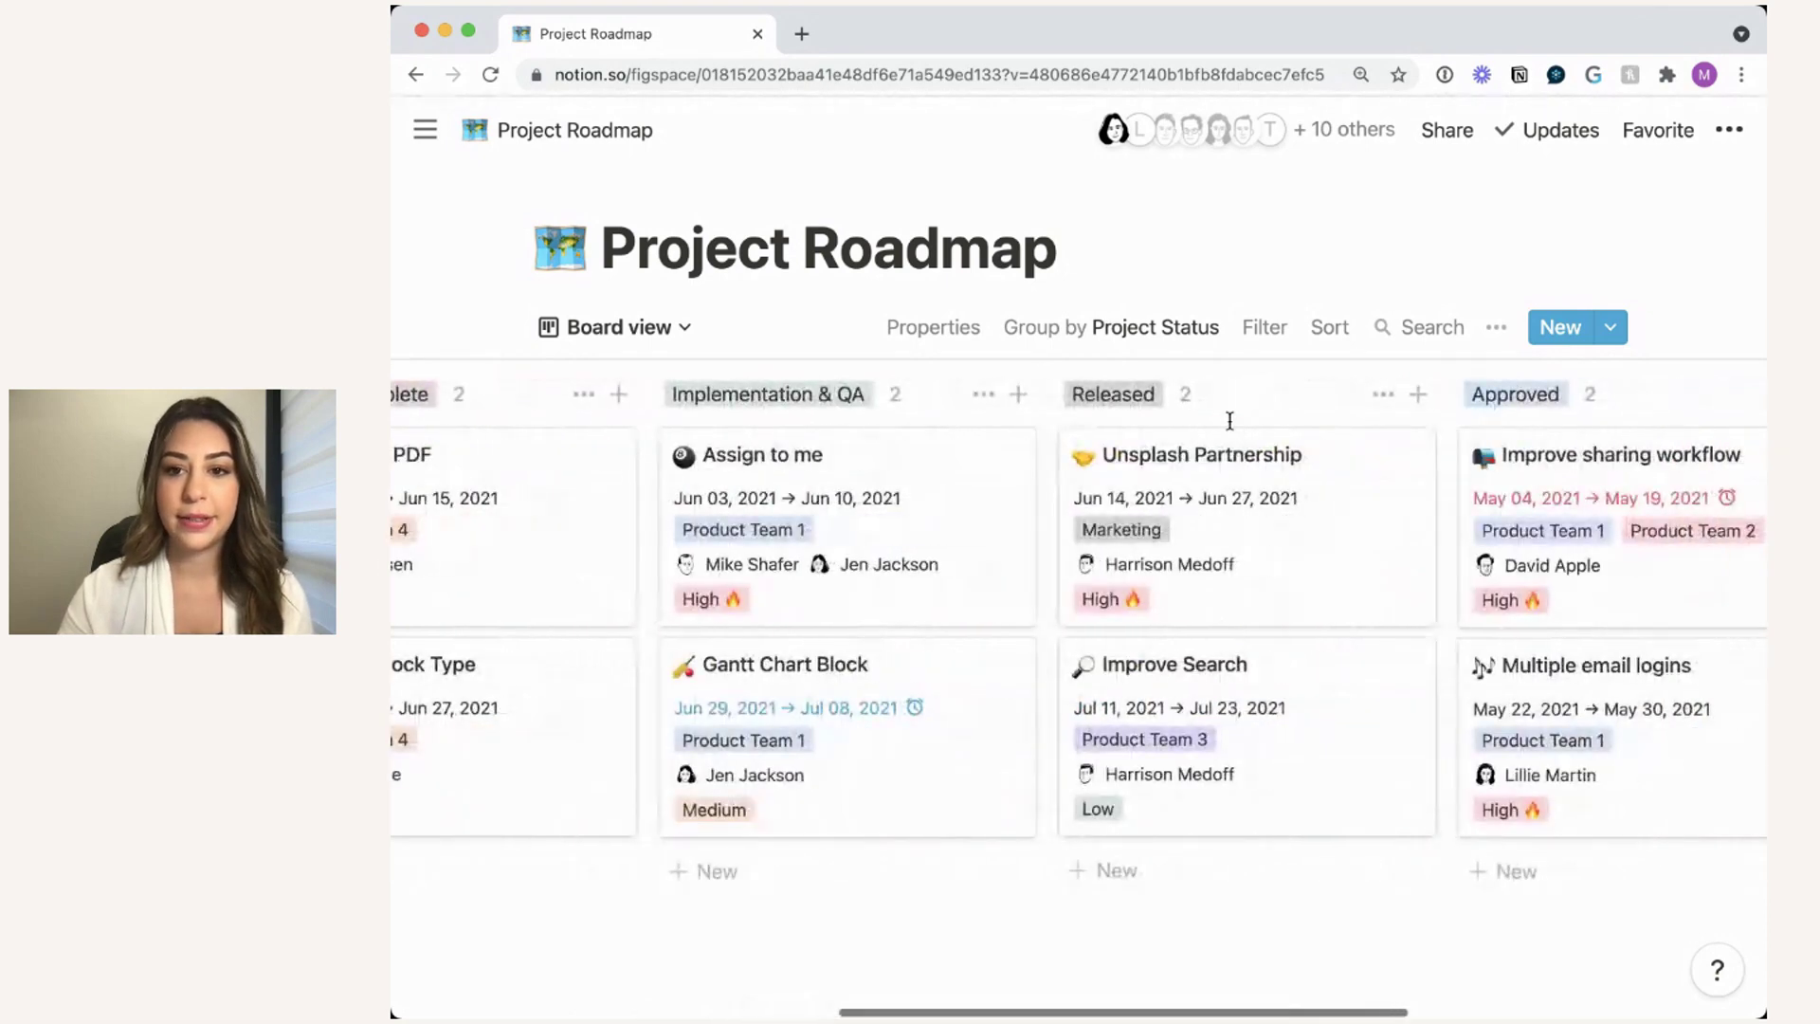
scroll(1229, 420, right, 1)
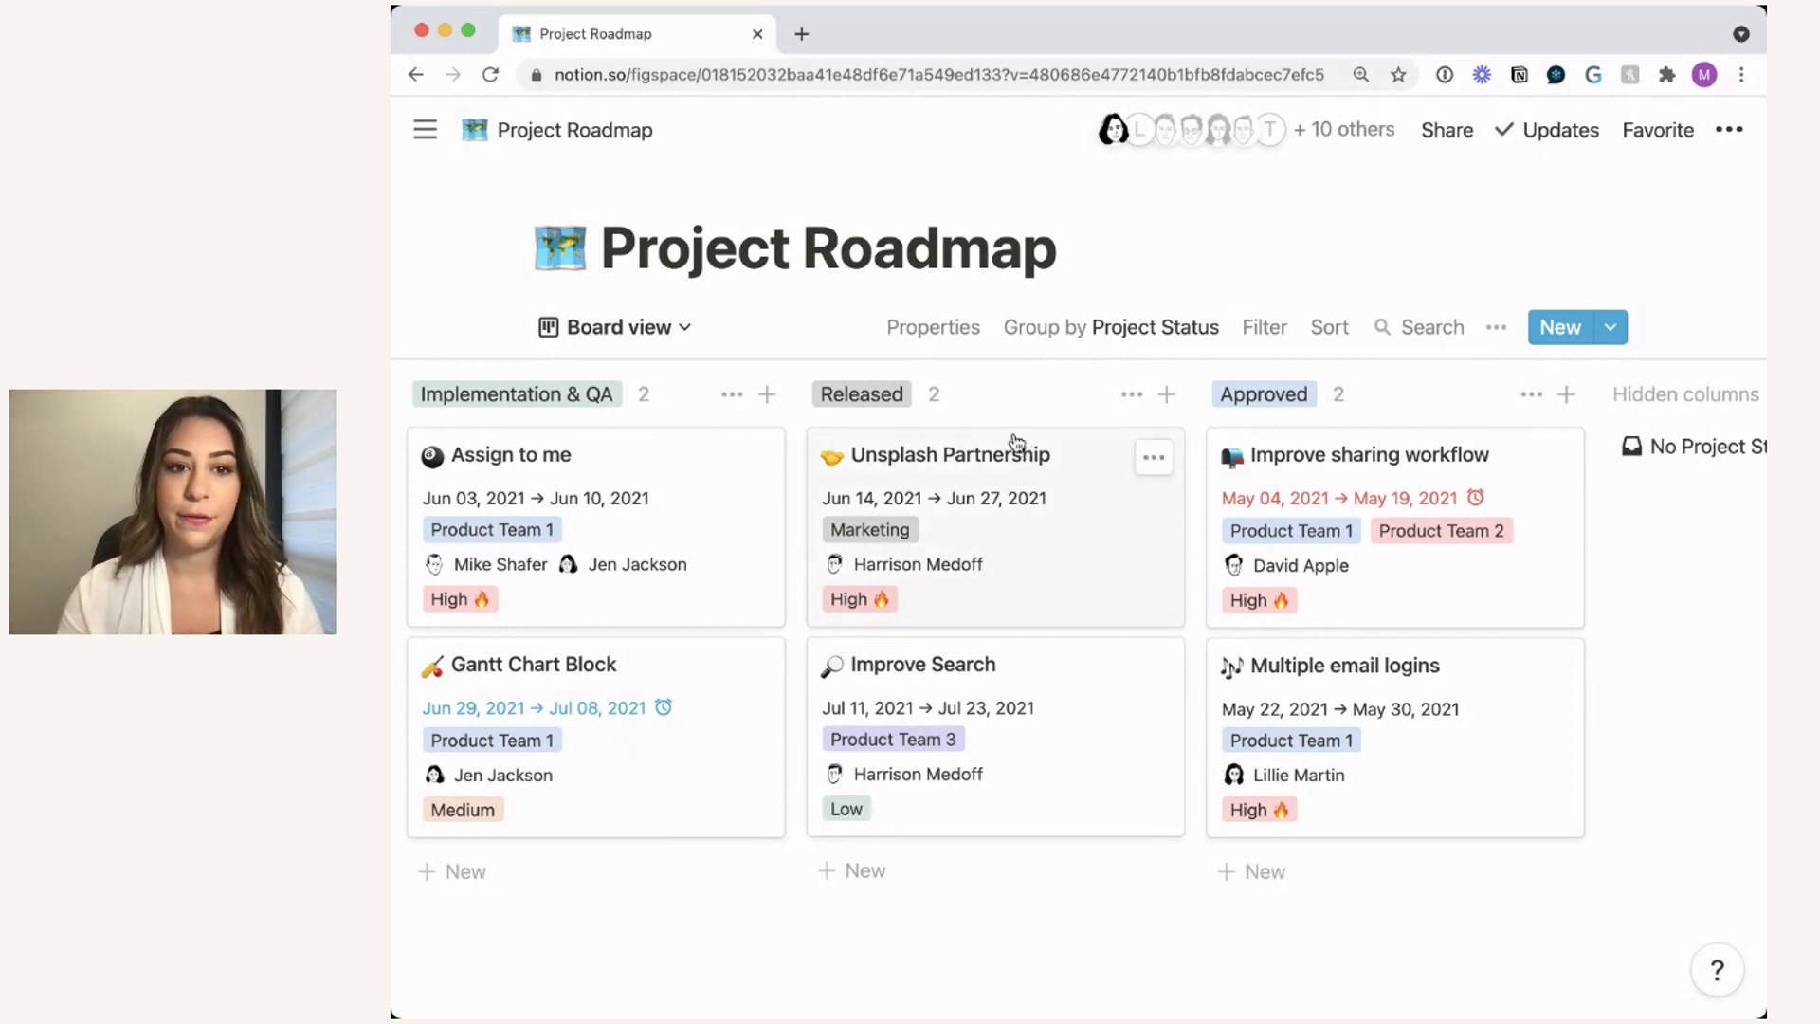
- Move the Unsplash Partnership card from Released to Approved and confirm its new status
drag(980, 437, 1311, 420)
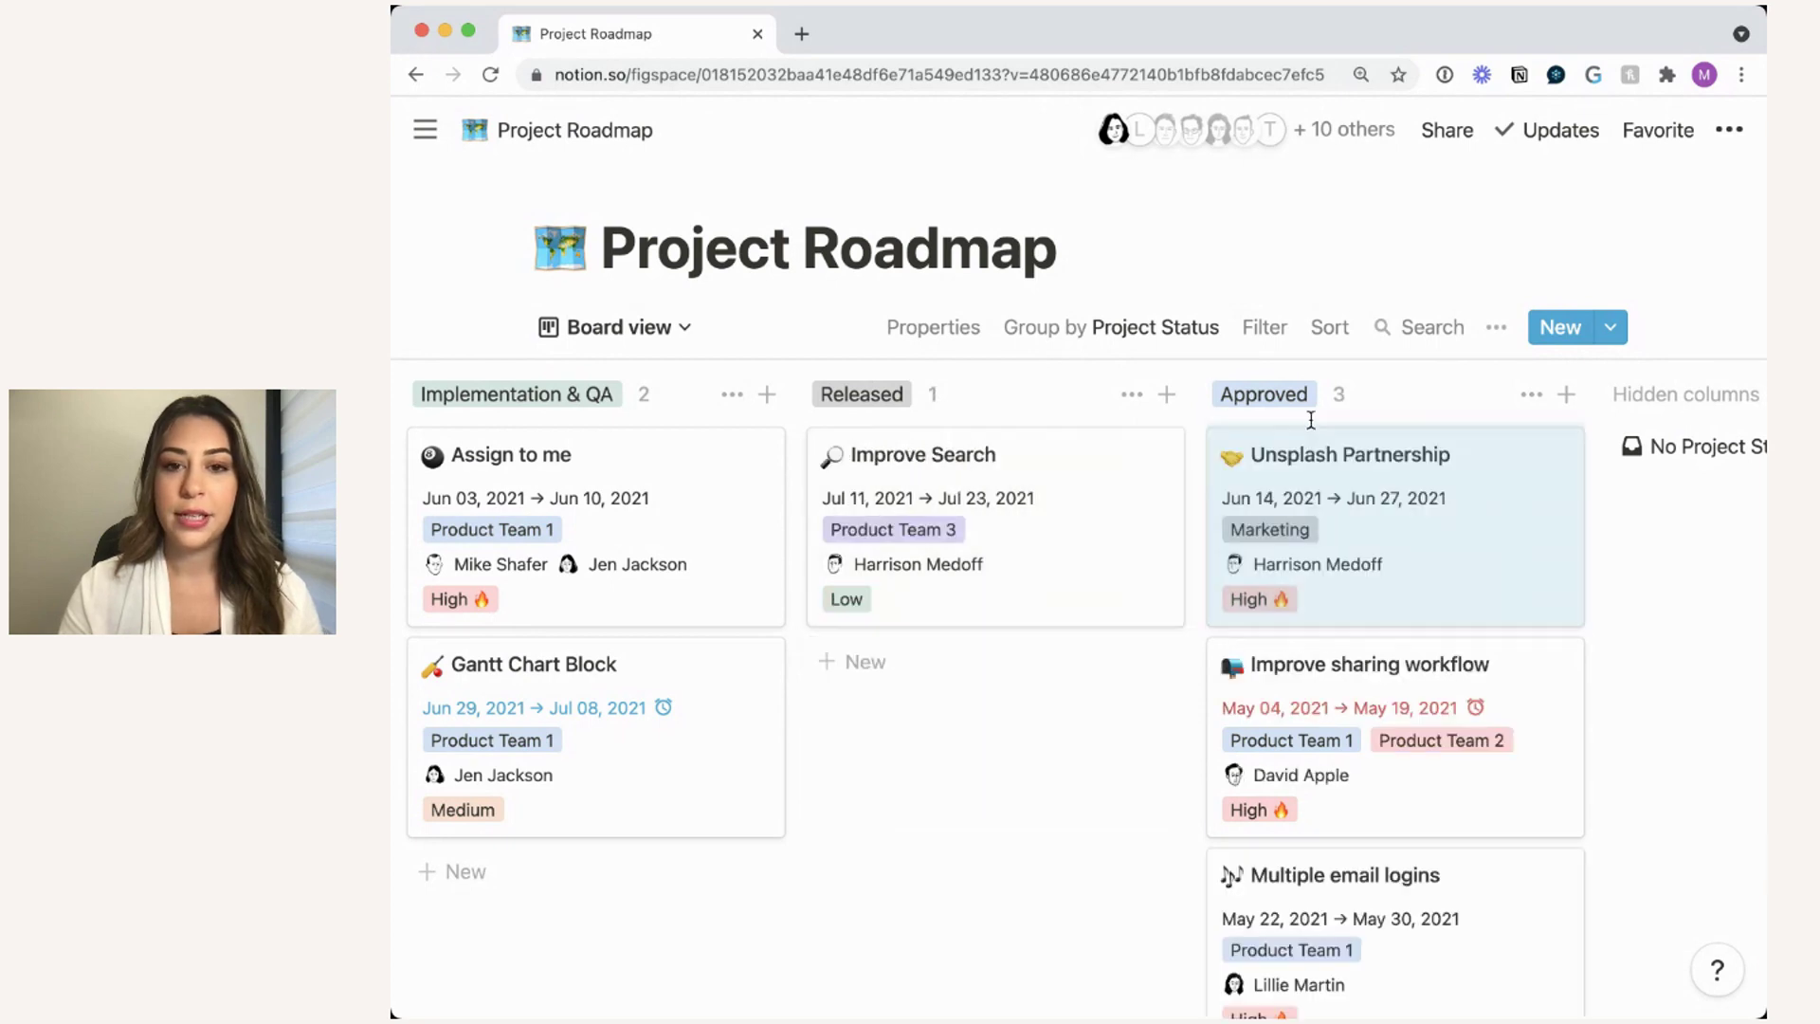
scroll(1612, 455, down, 2)
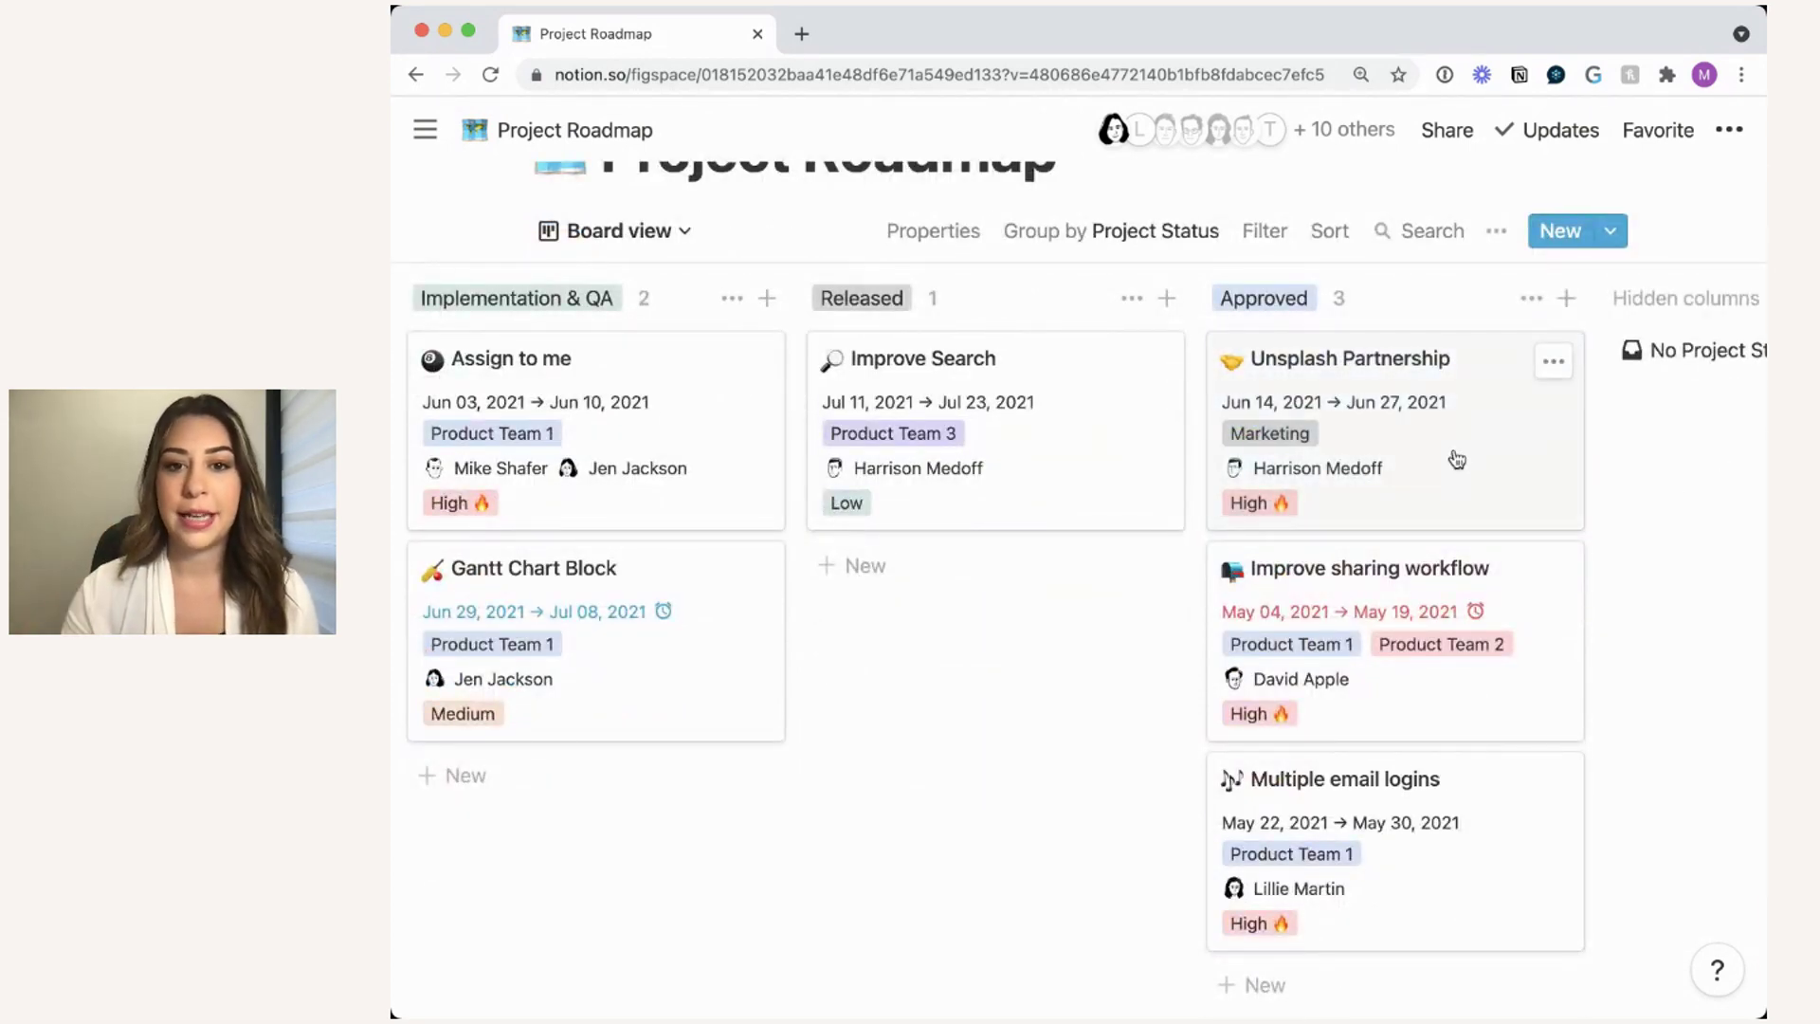
click(1398, 419)
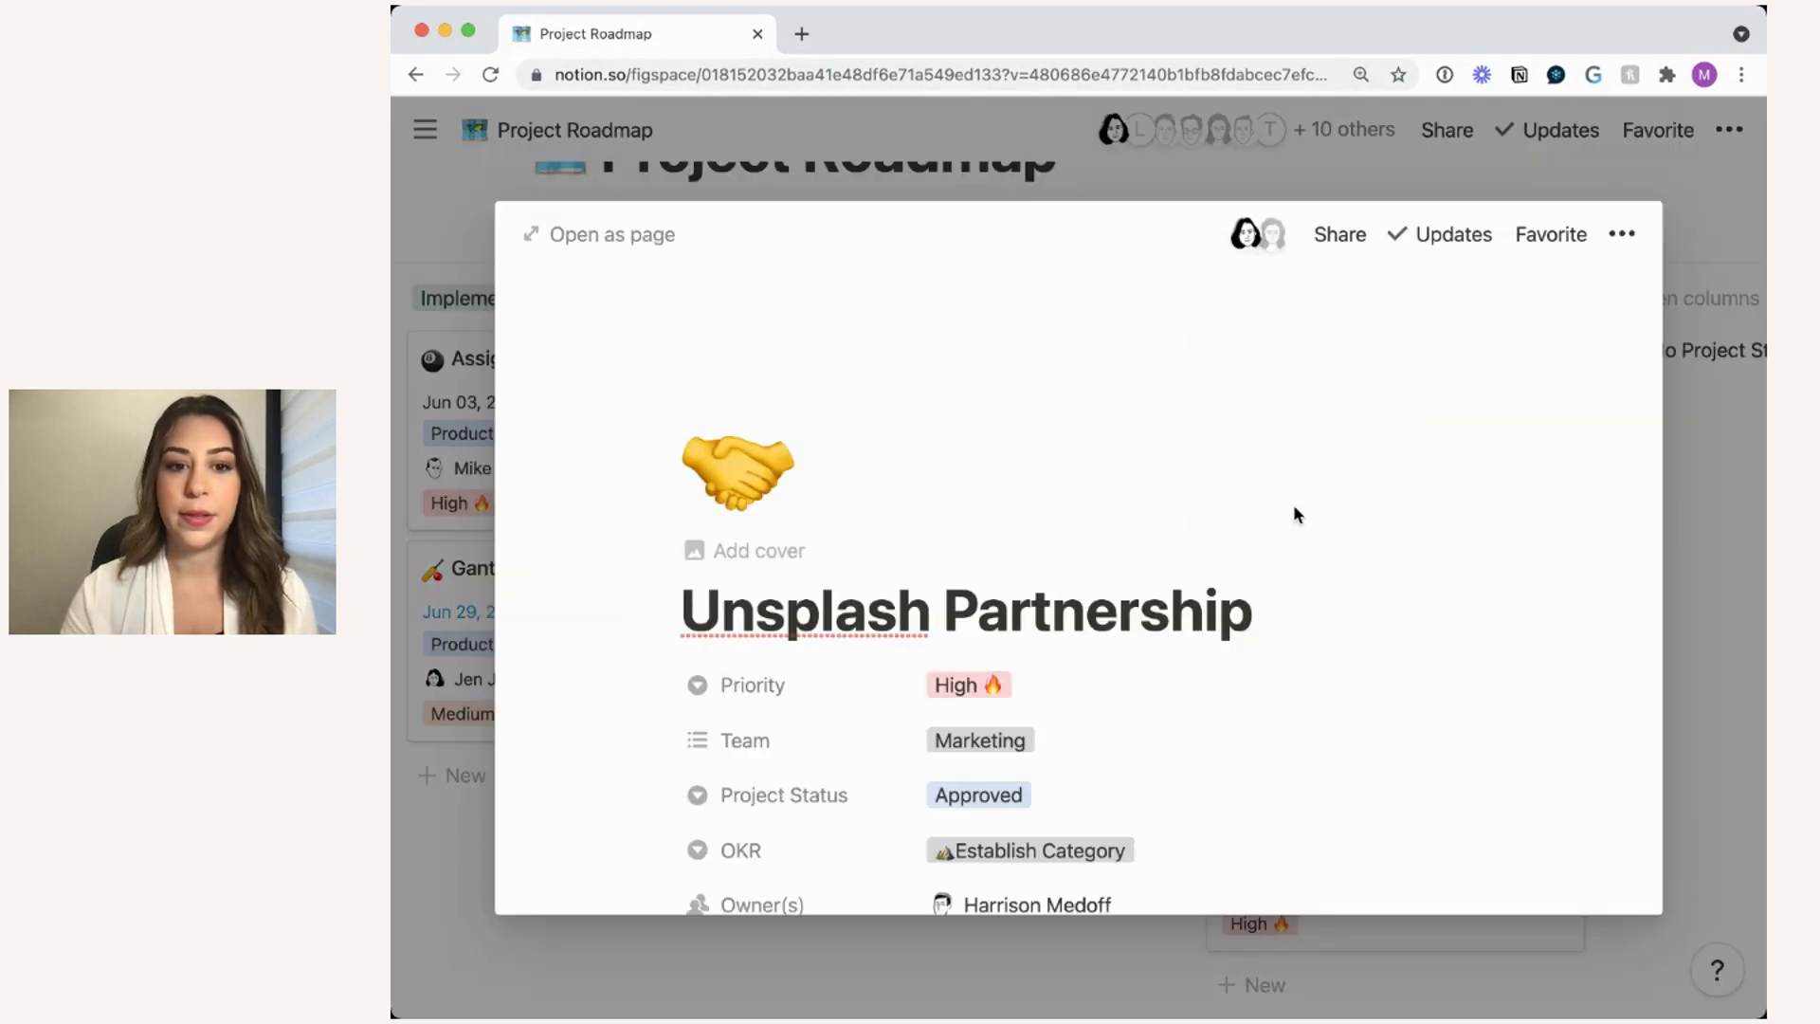
scroll(1398, 419, down, 1)
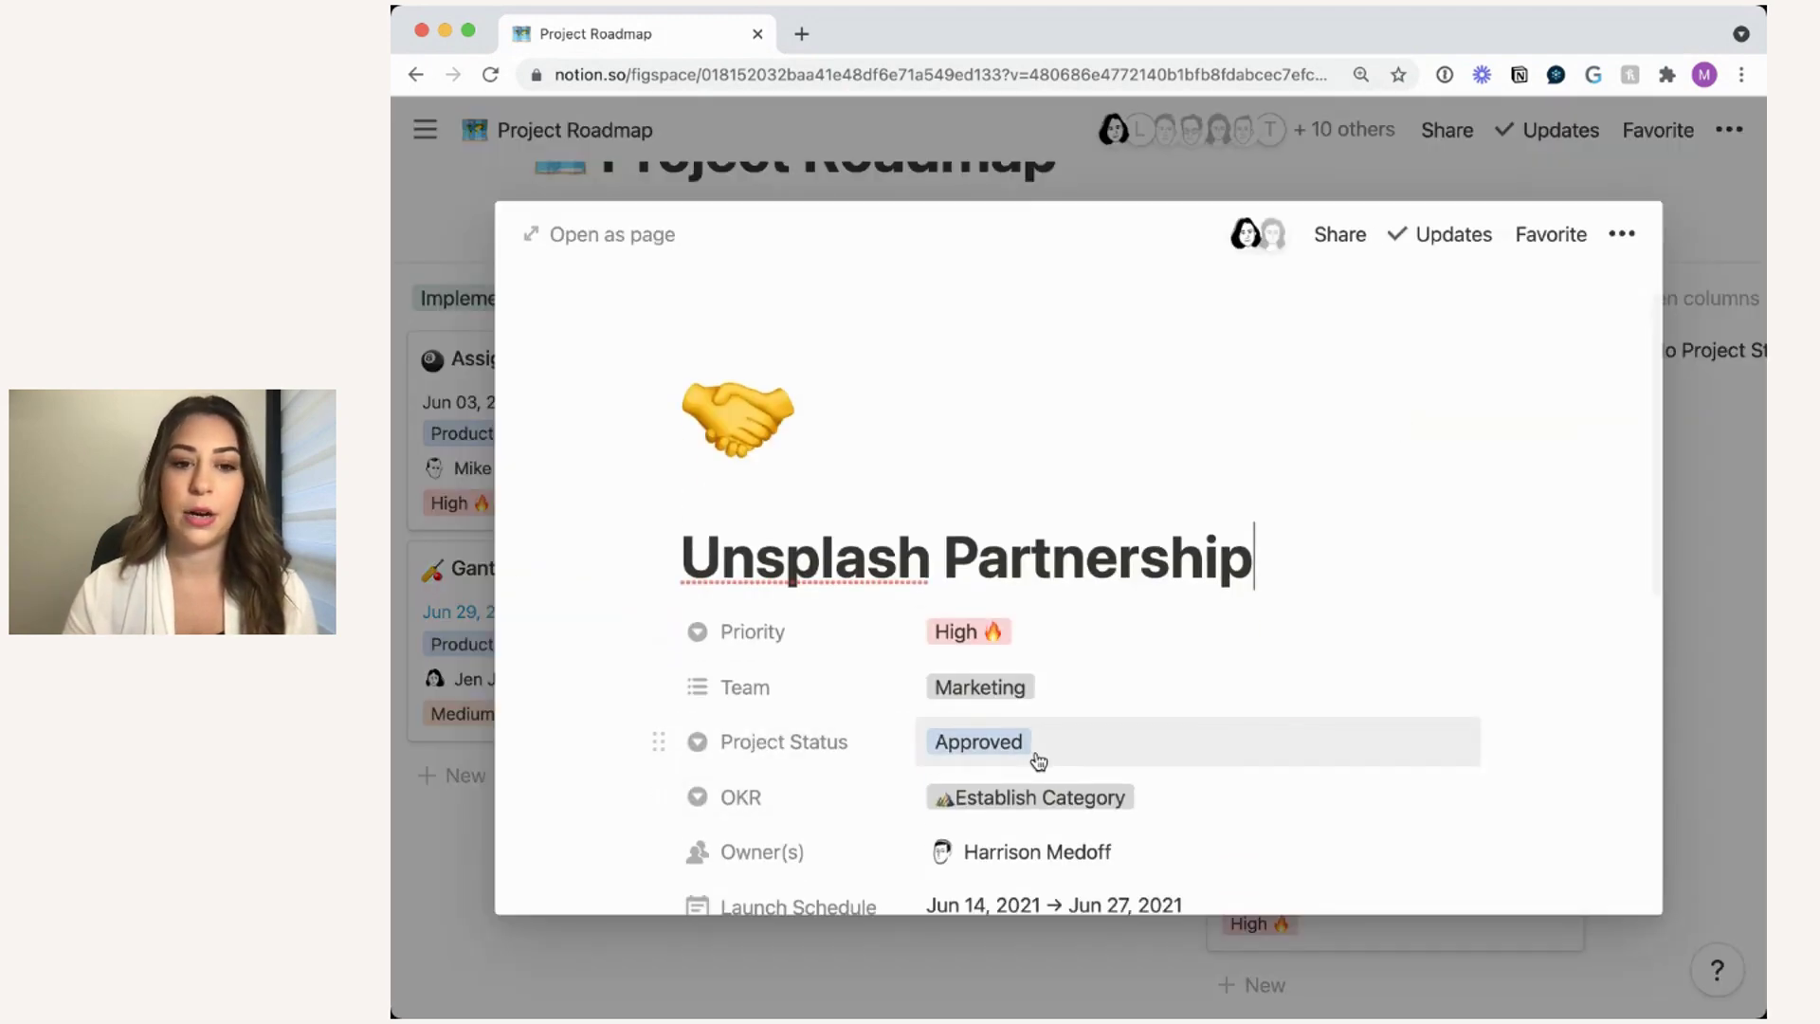
click(1710, 560)
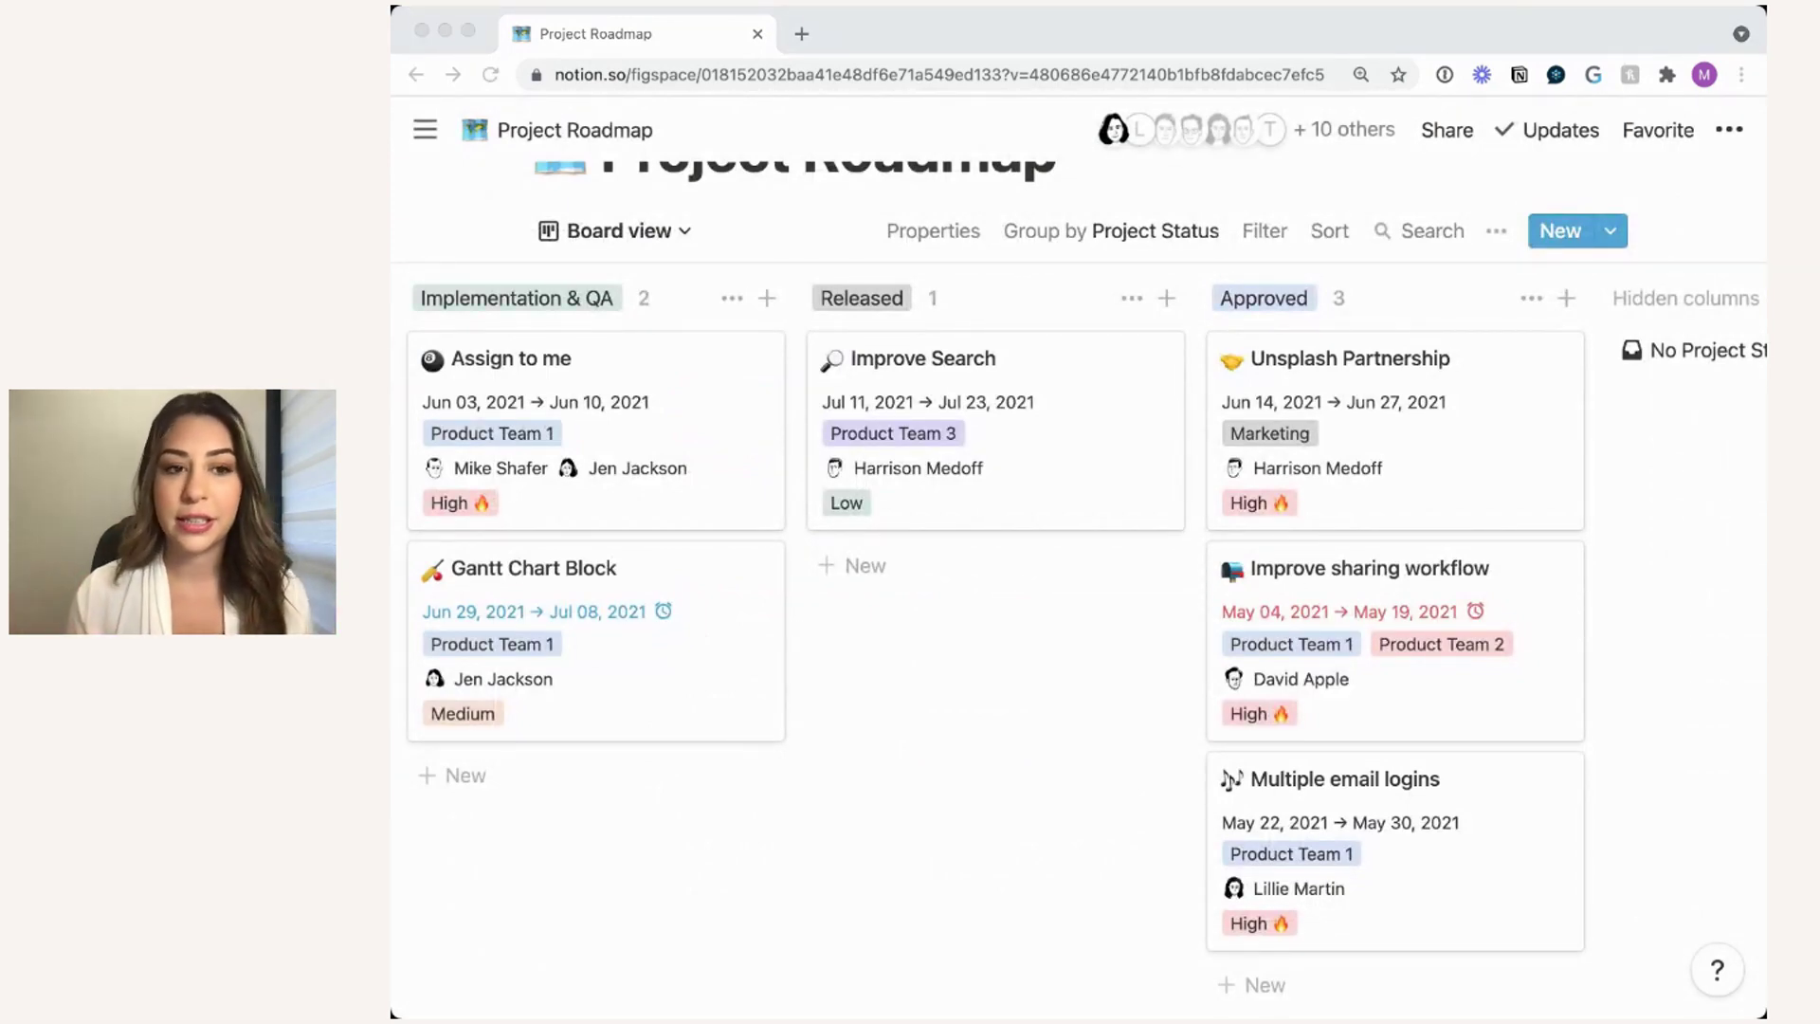
click(982, 724)
scroll(1236, 610, left, 7)
scroll(1235, 609, left, 5)
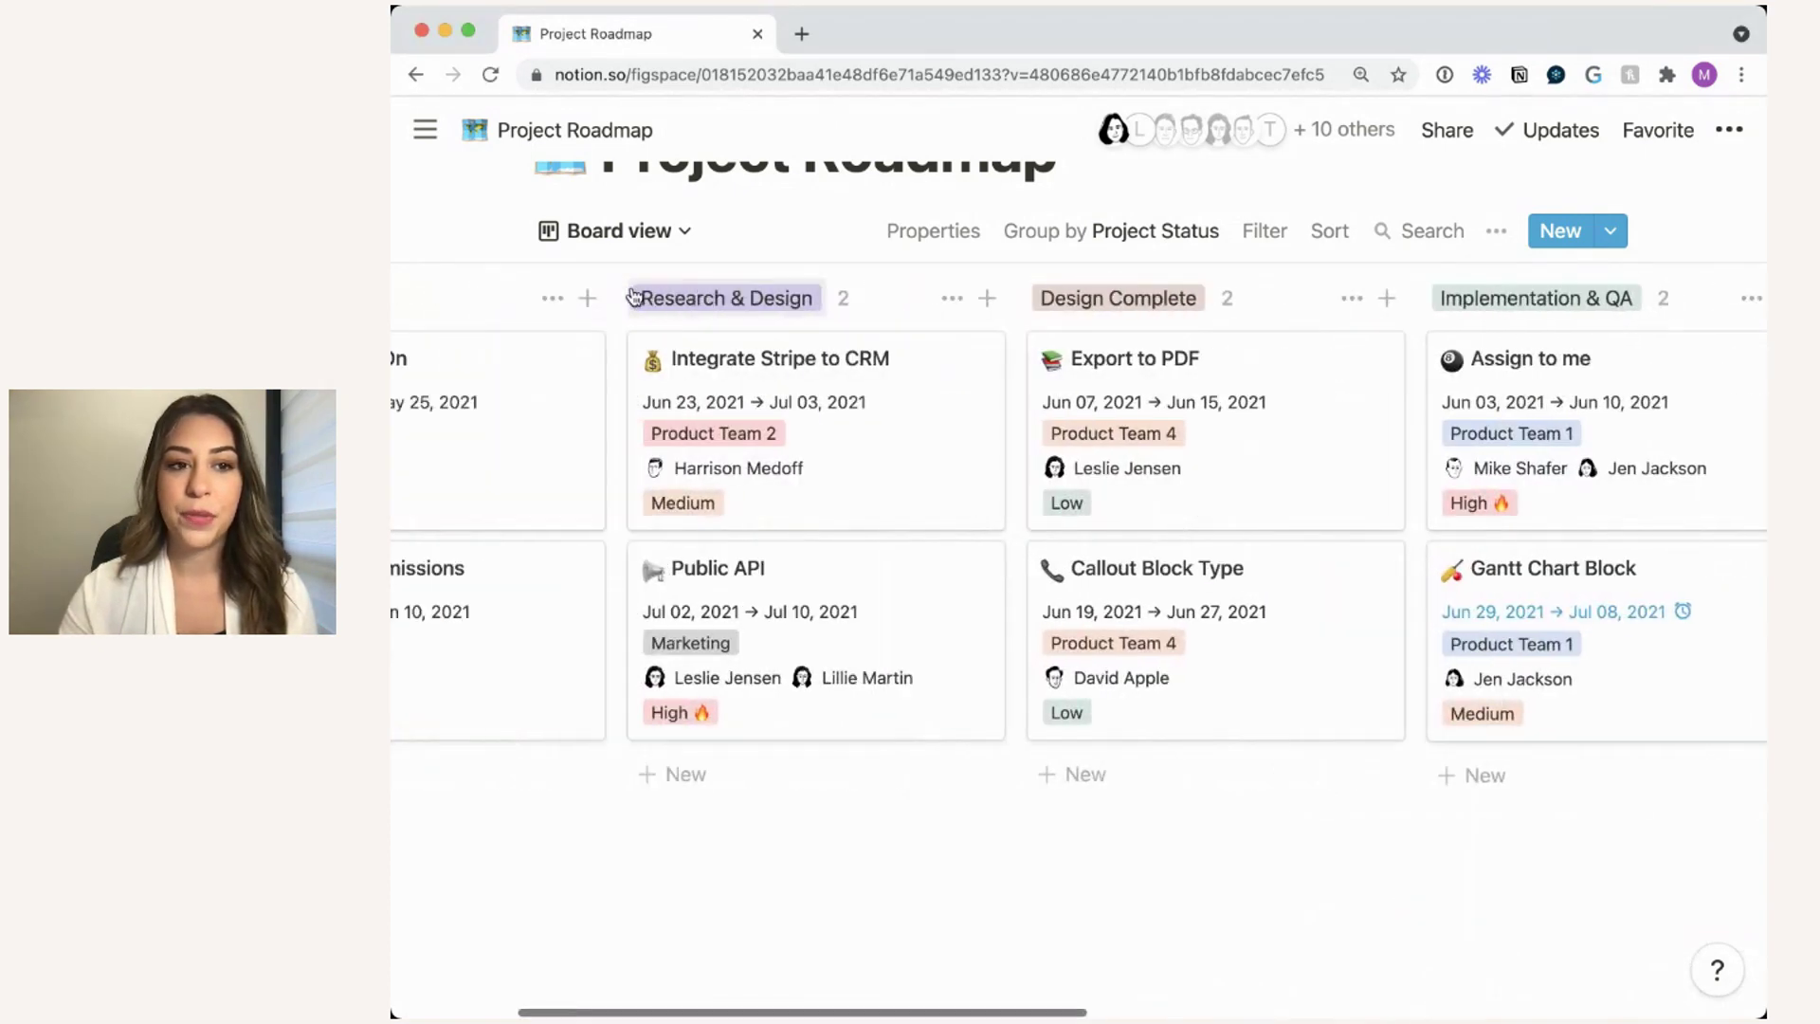
scroll(633, 296, left, 5)
scroll(540, 294, up, 2)
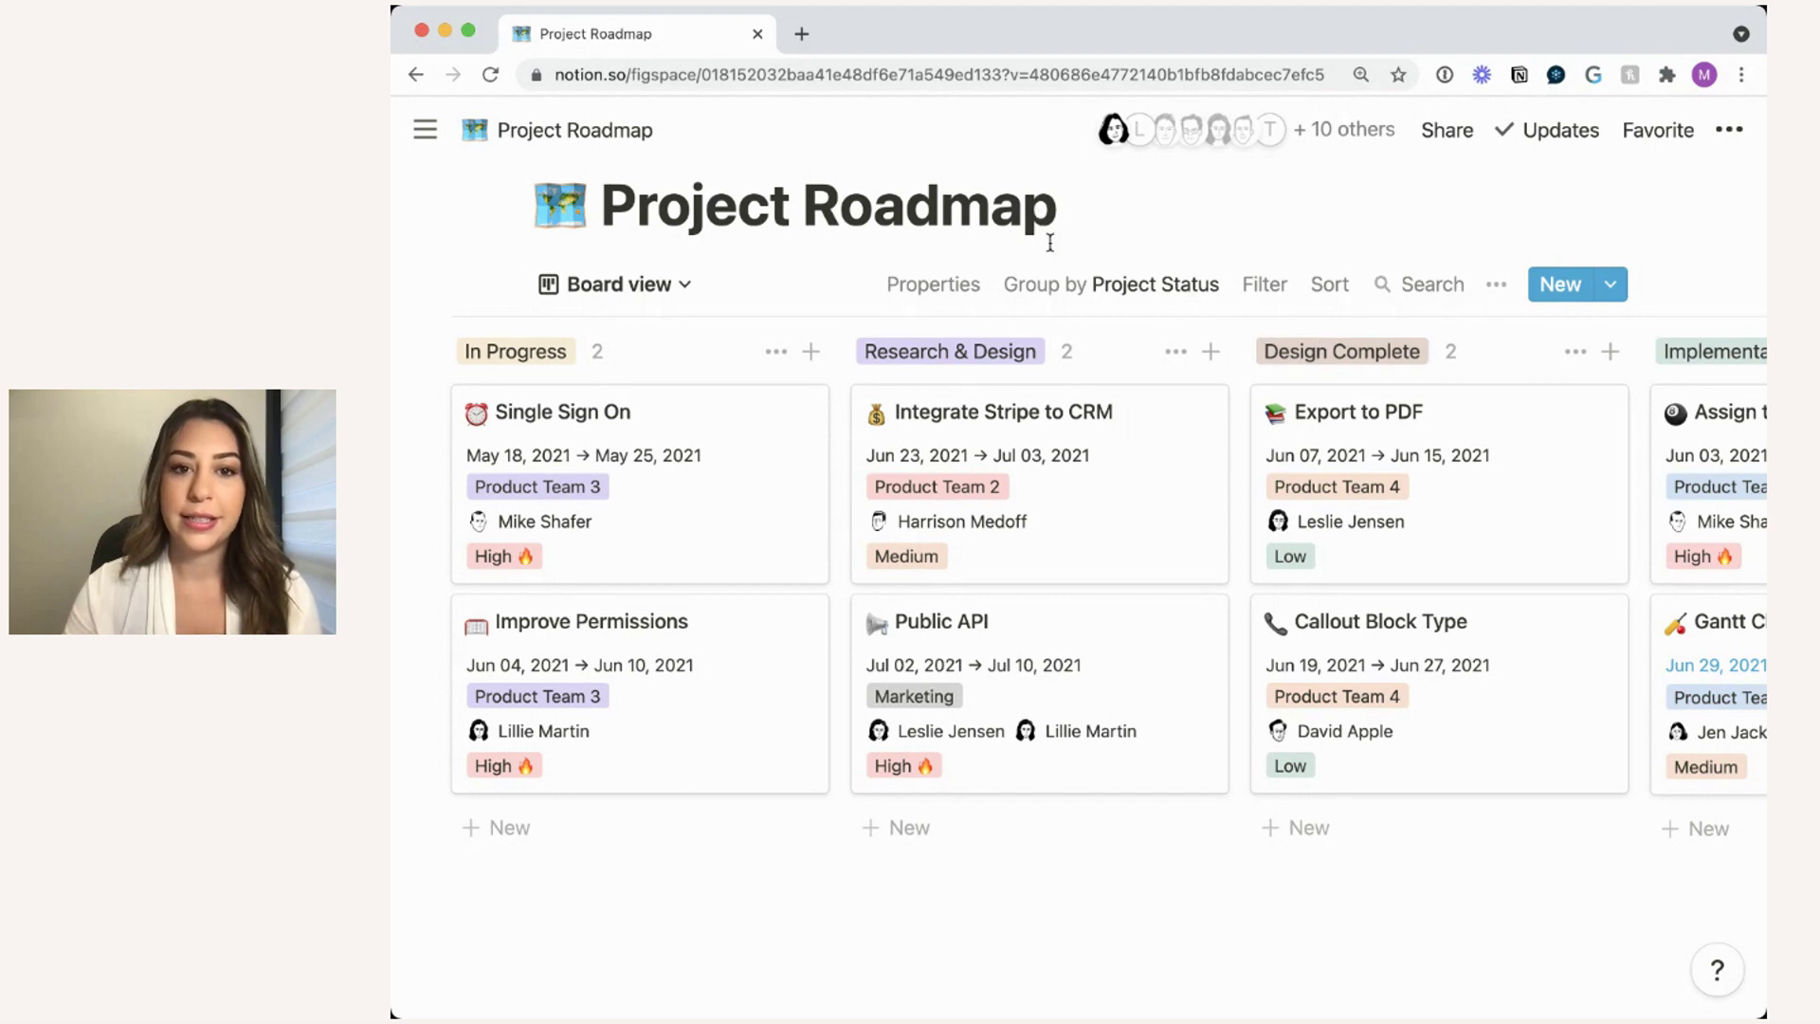
- Group the Project Roadmap board by Initiative, giving Growth, Retention and Advocacy columns
click(1196, 288)
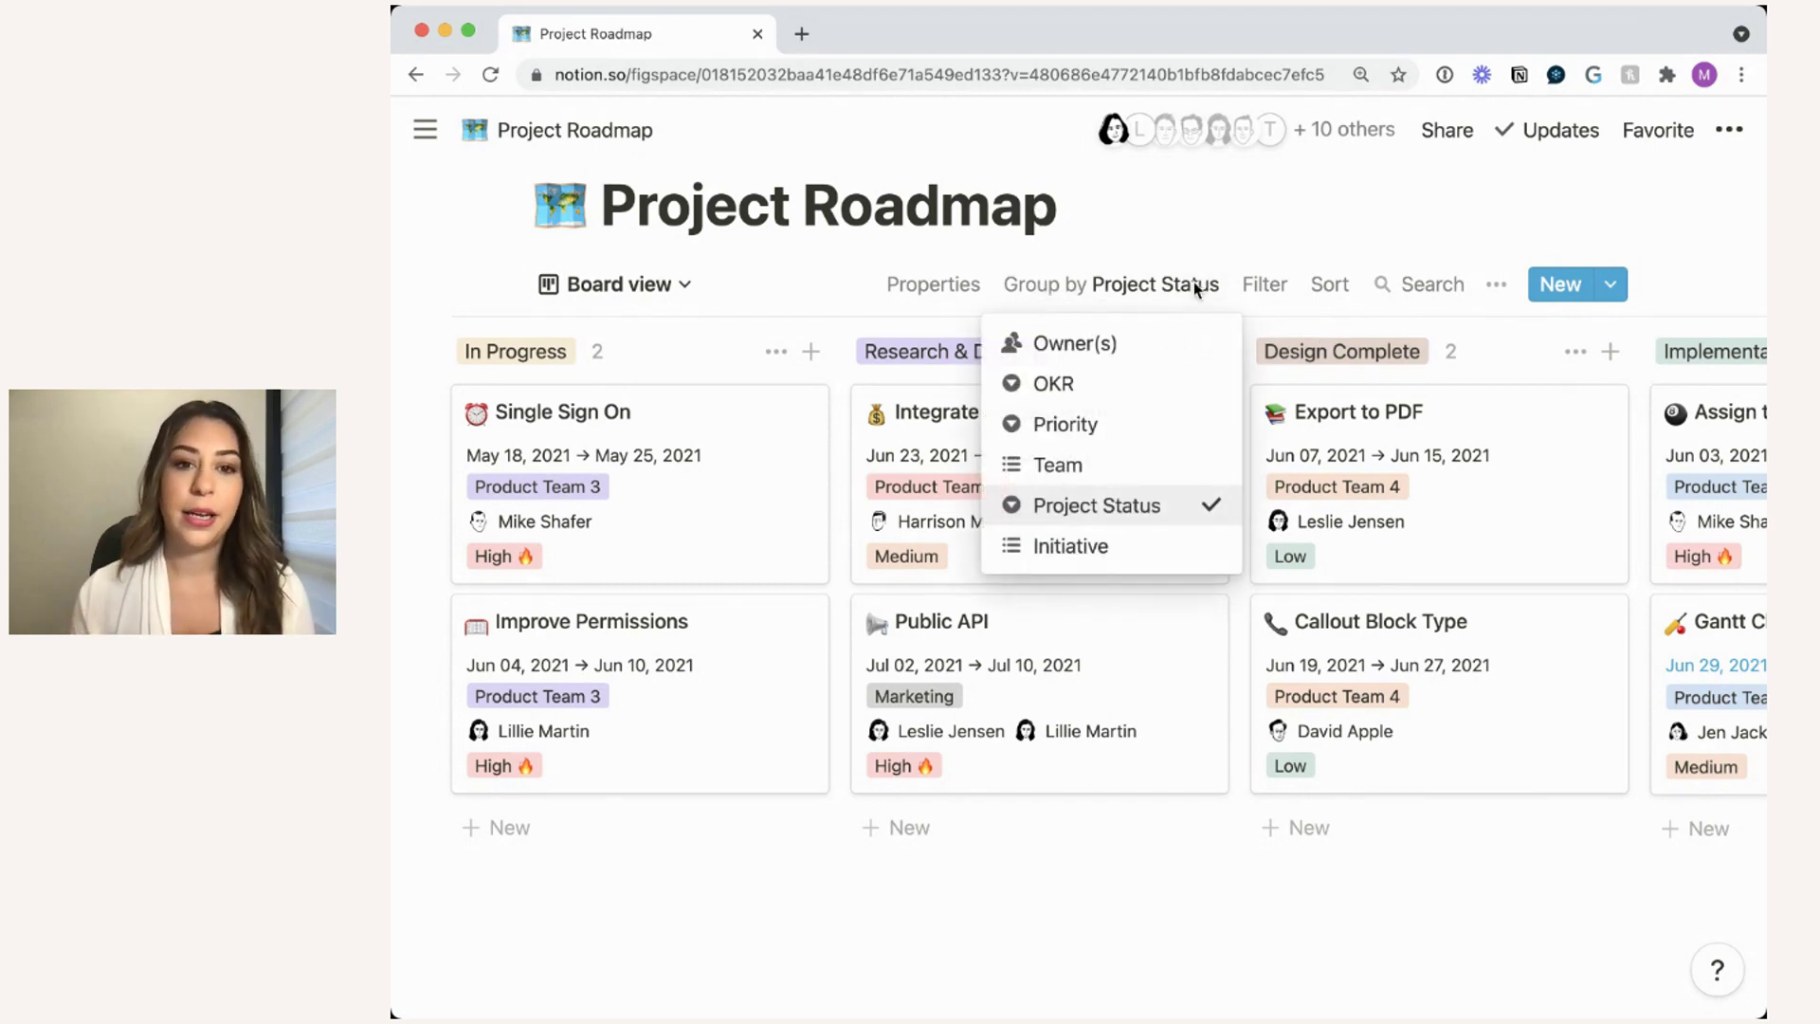
click(1149, 548)
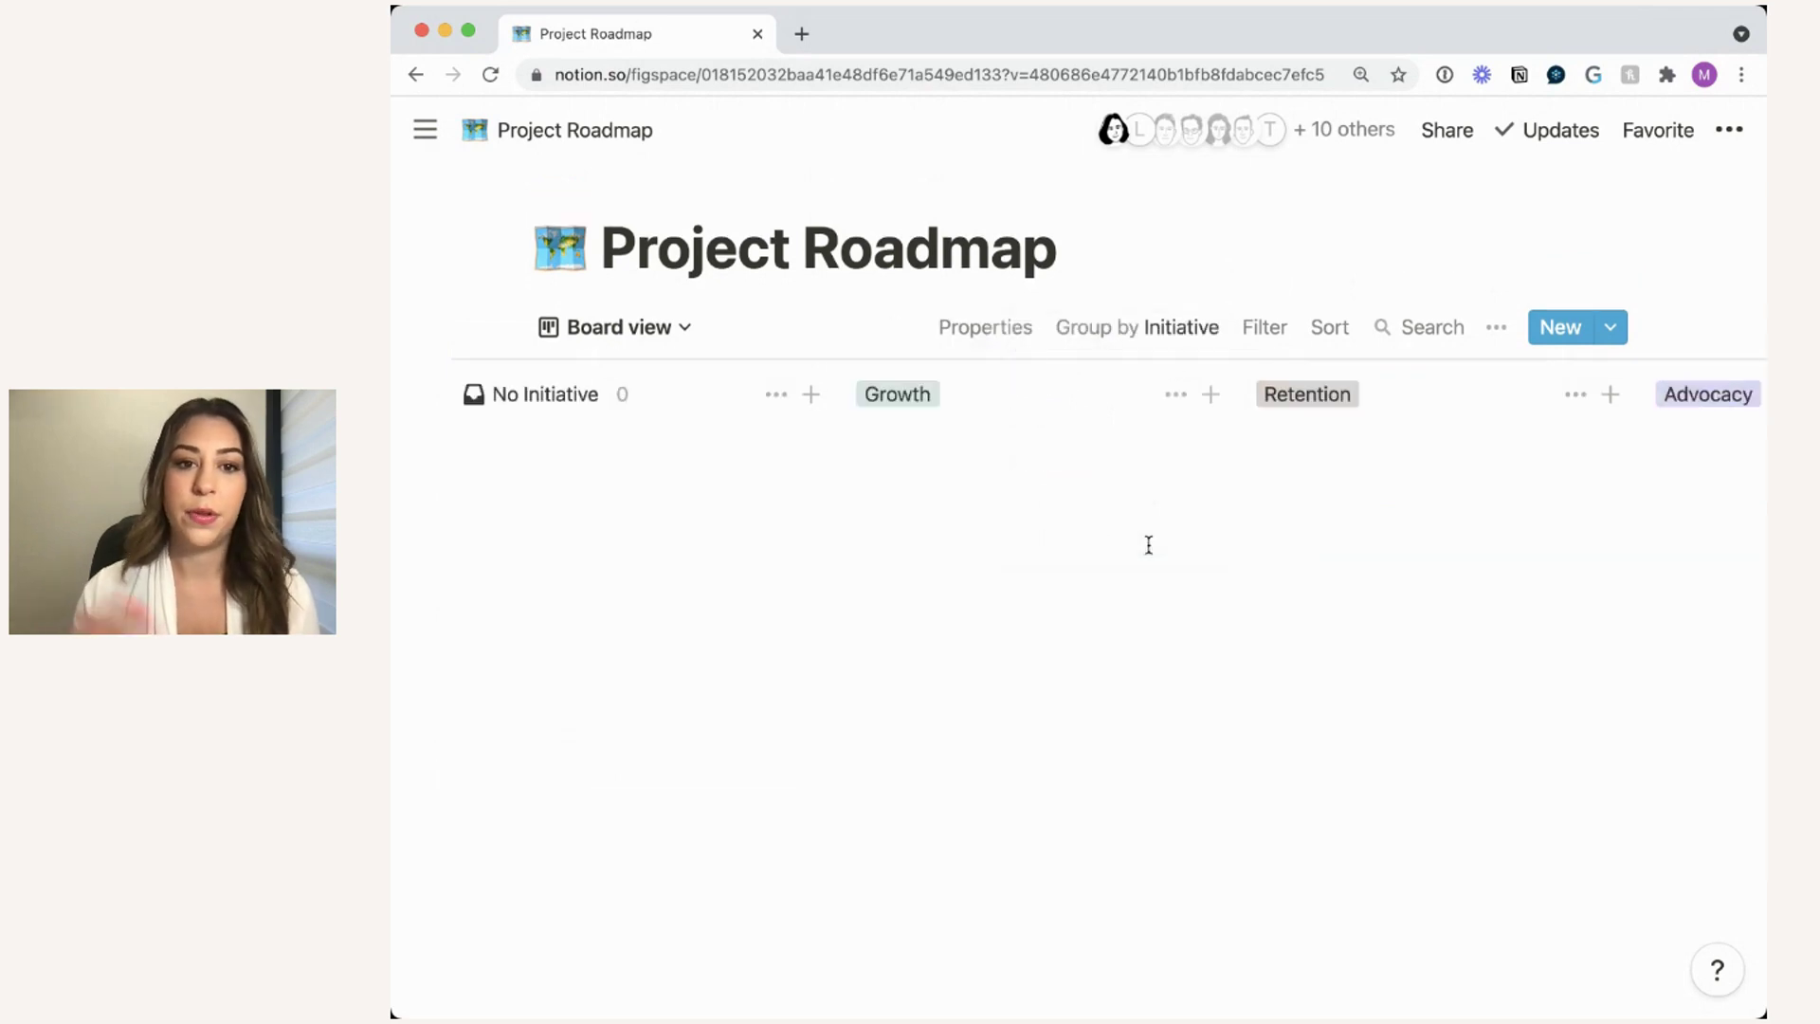
scroll(1372, 609, right, 3)
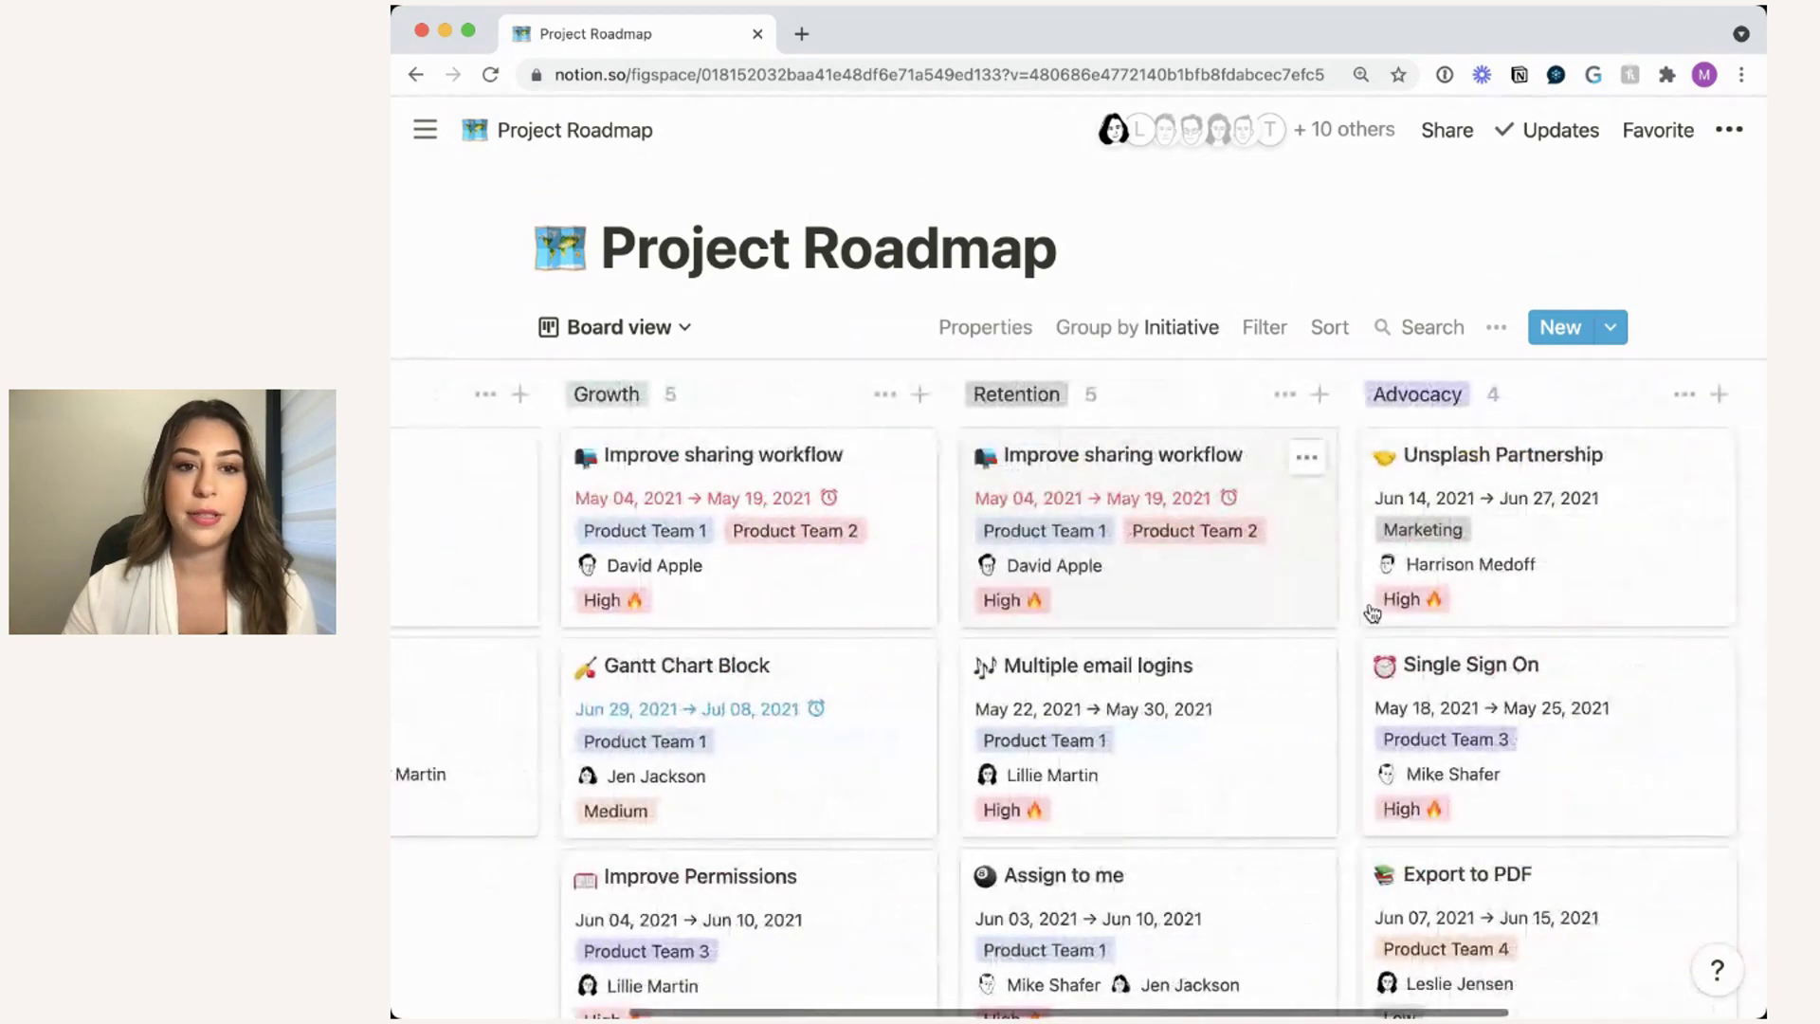
scroll(1373, 611, down, 1)
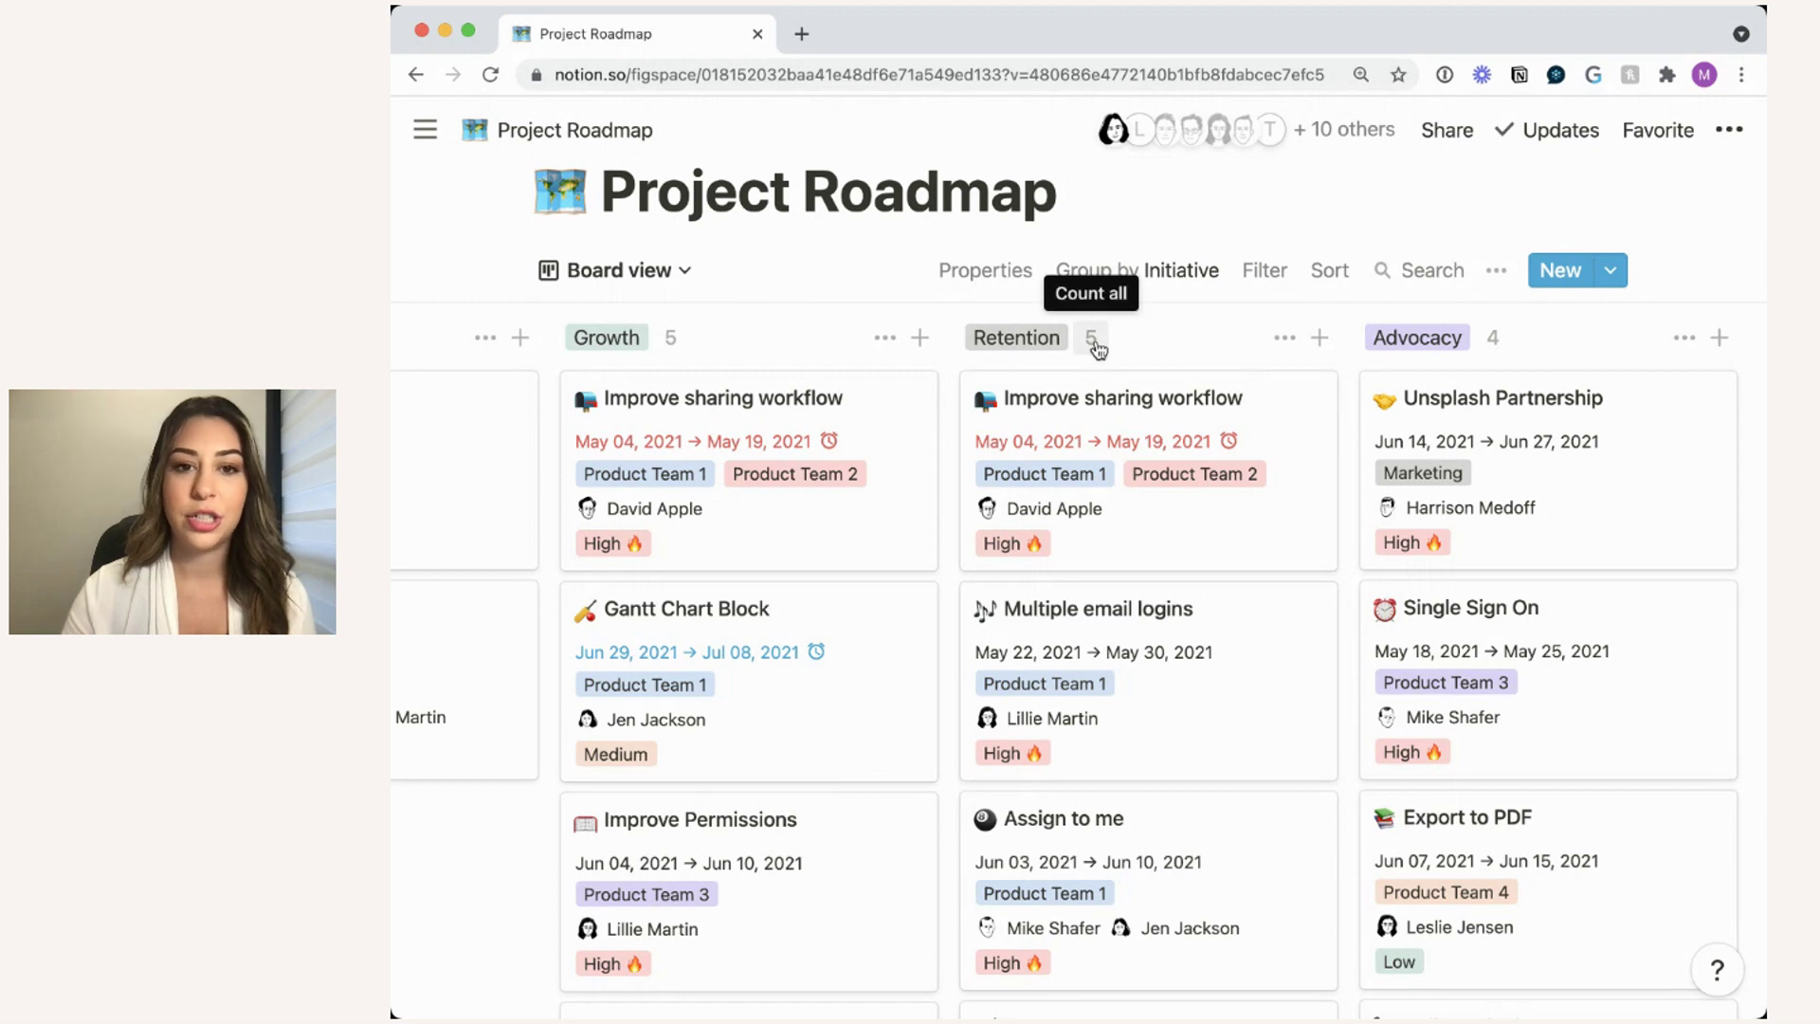
click(1179, 273)
- Group the board by Owner(s) and look across each owner's column
click(1166, 330)
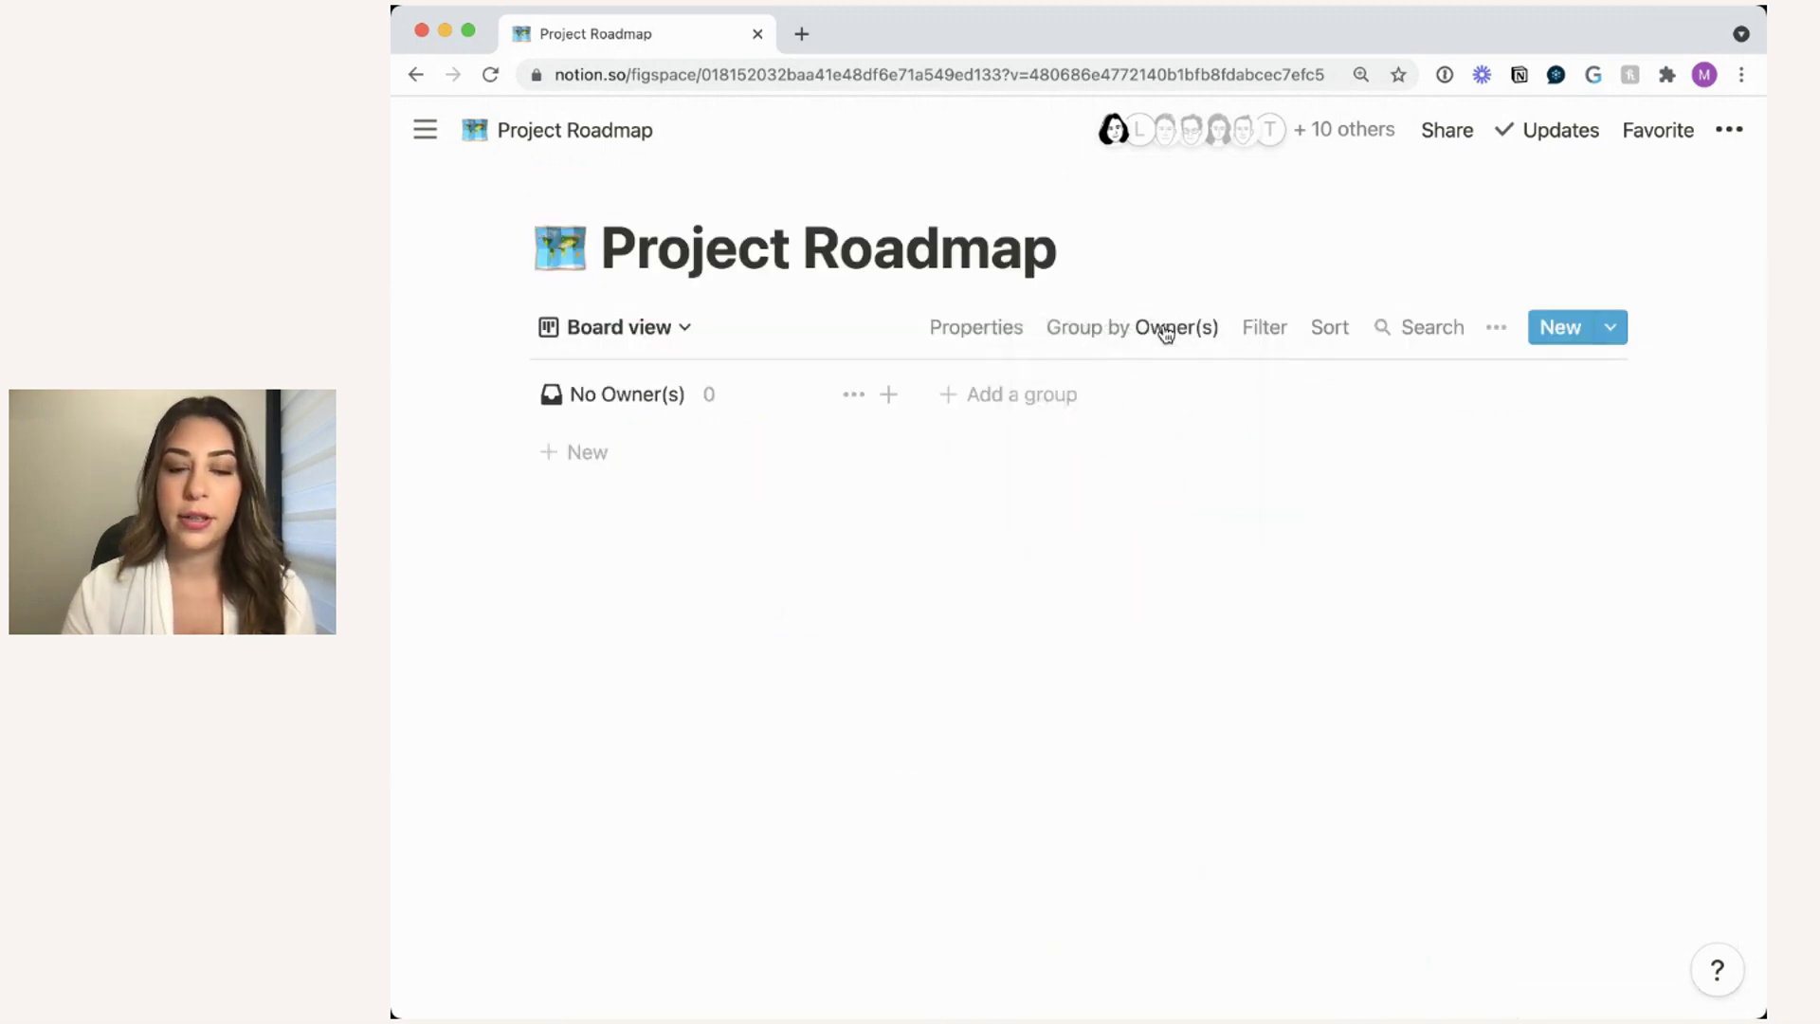
scroll(1225, 469, right, 5)
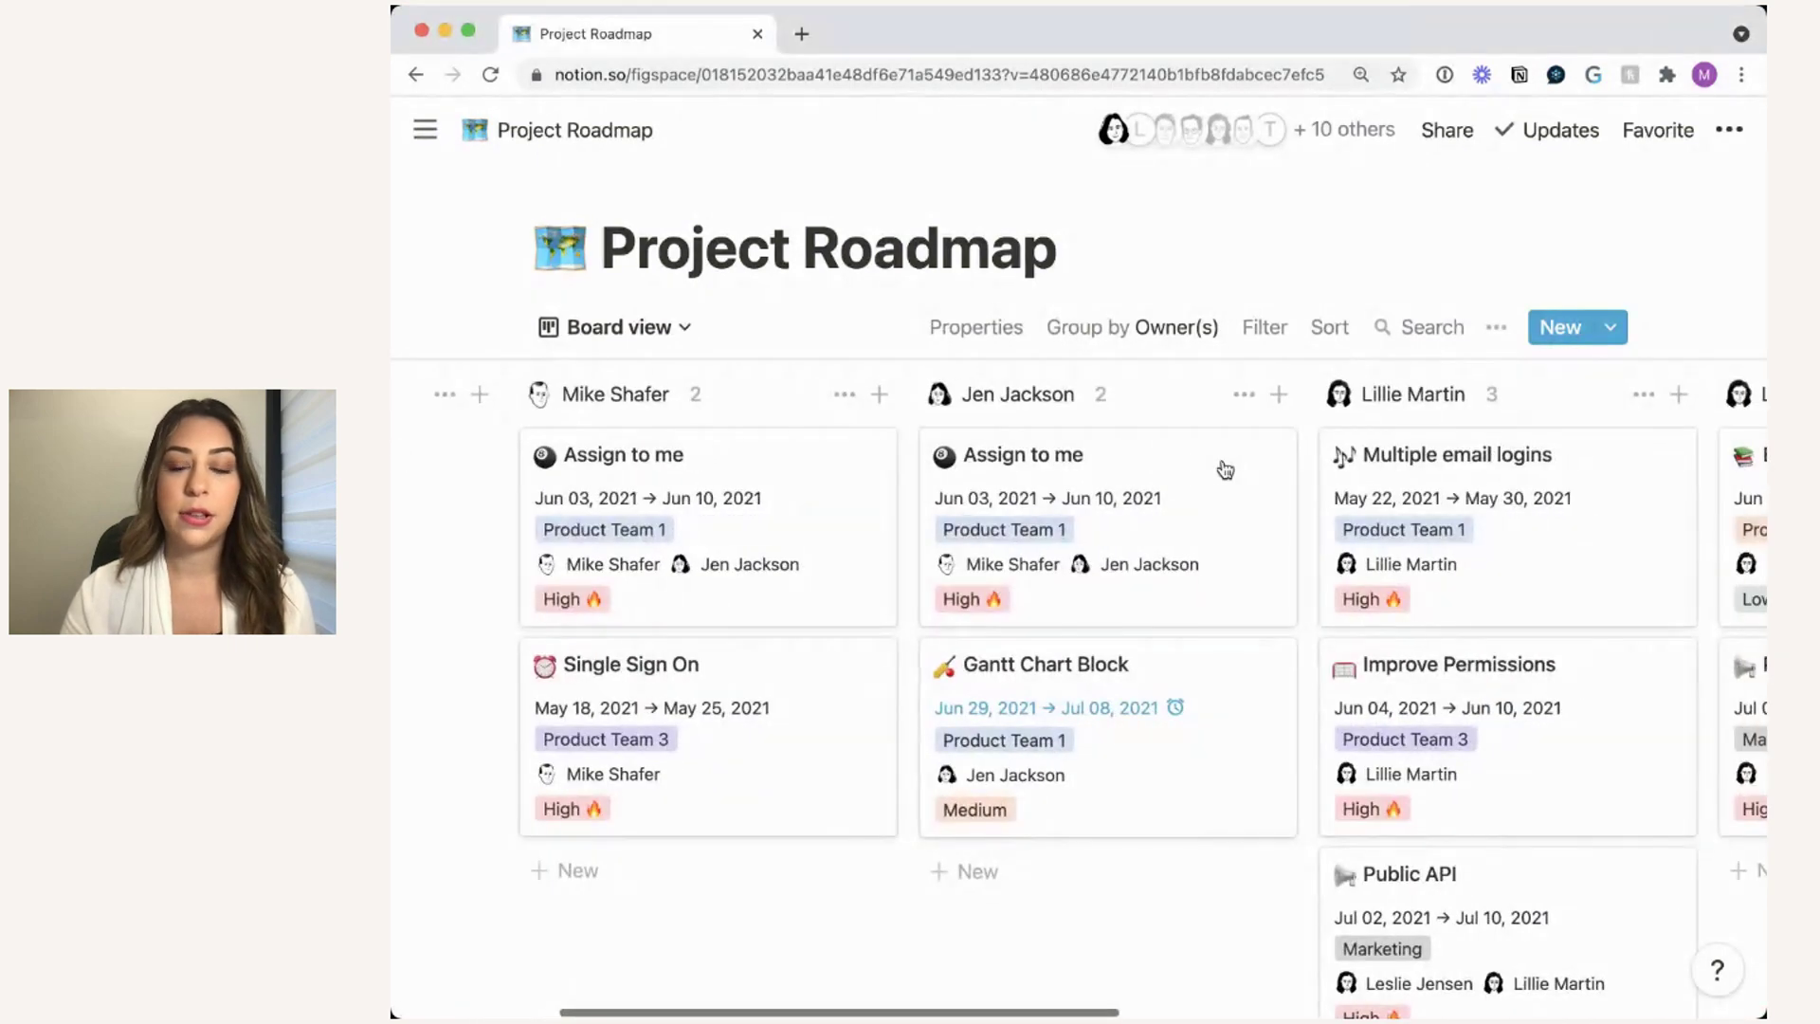
scroll(1437, 497, right, 1)
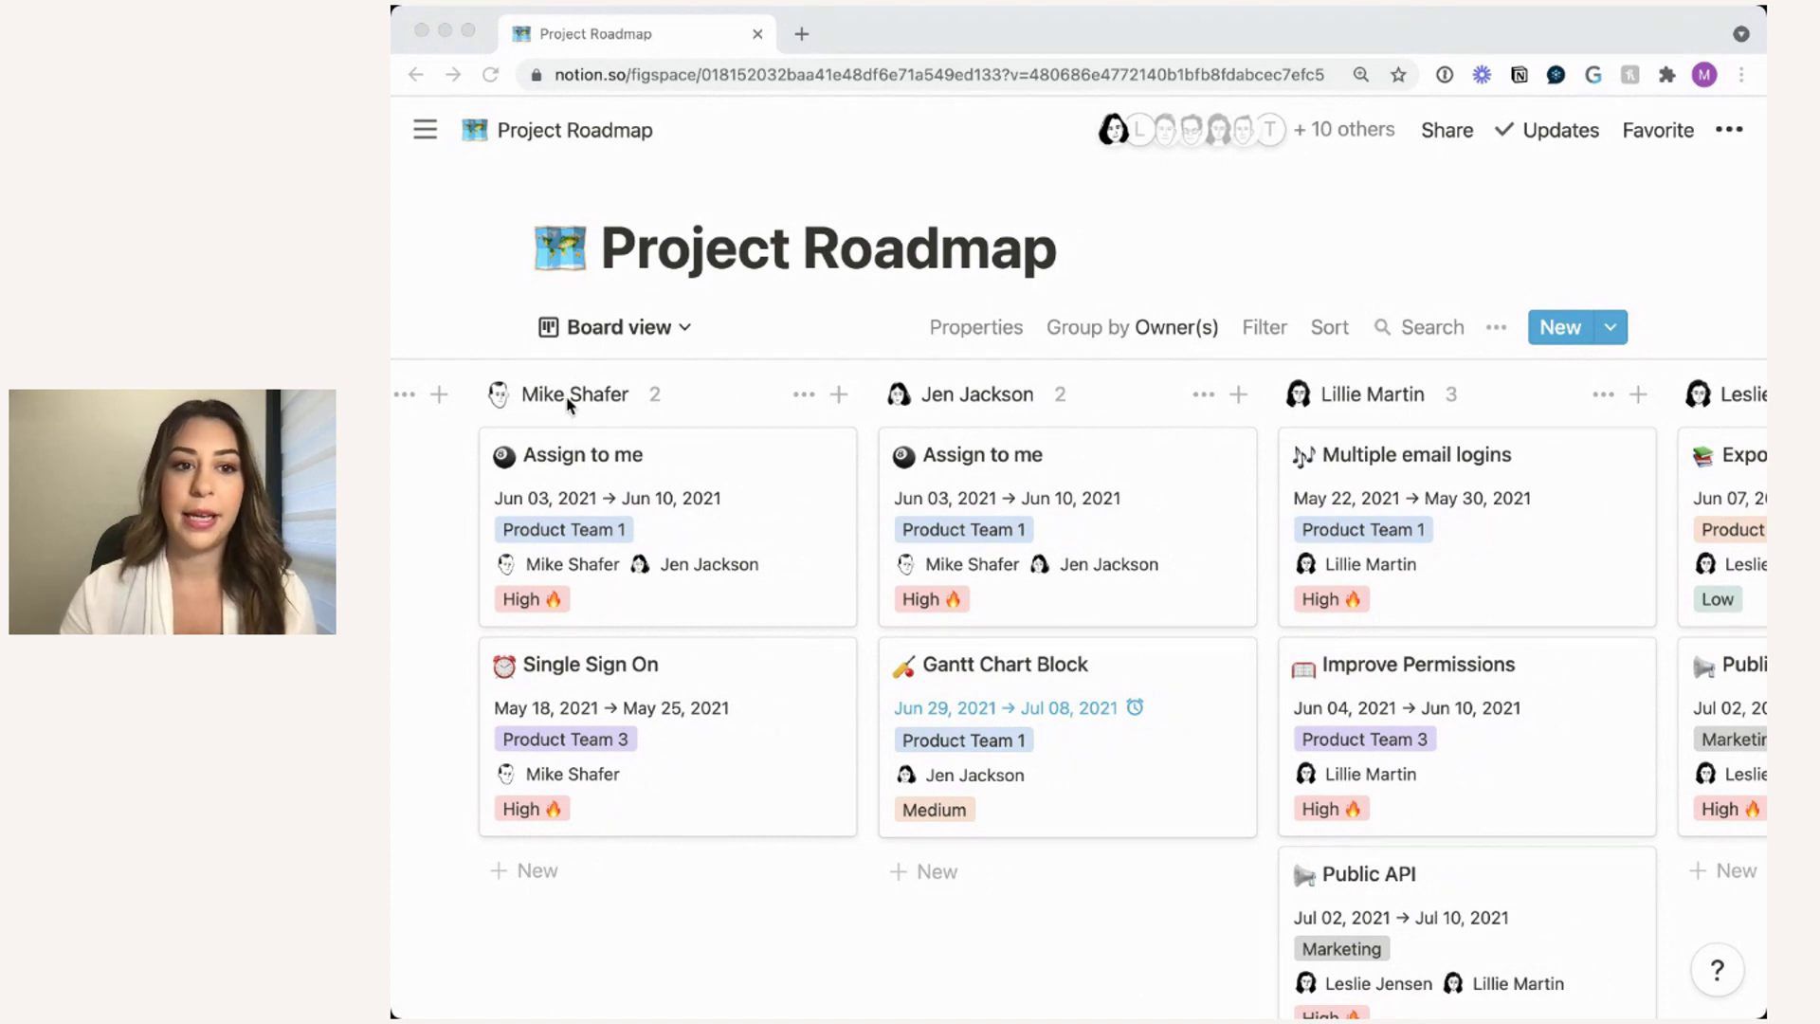
click(674, 408)
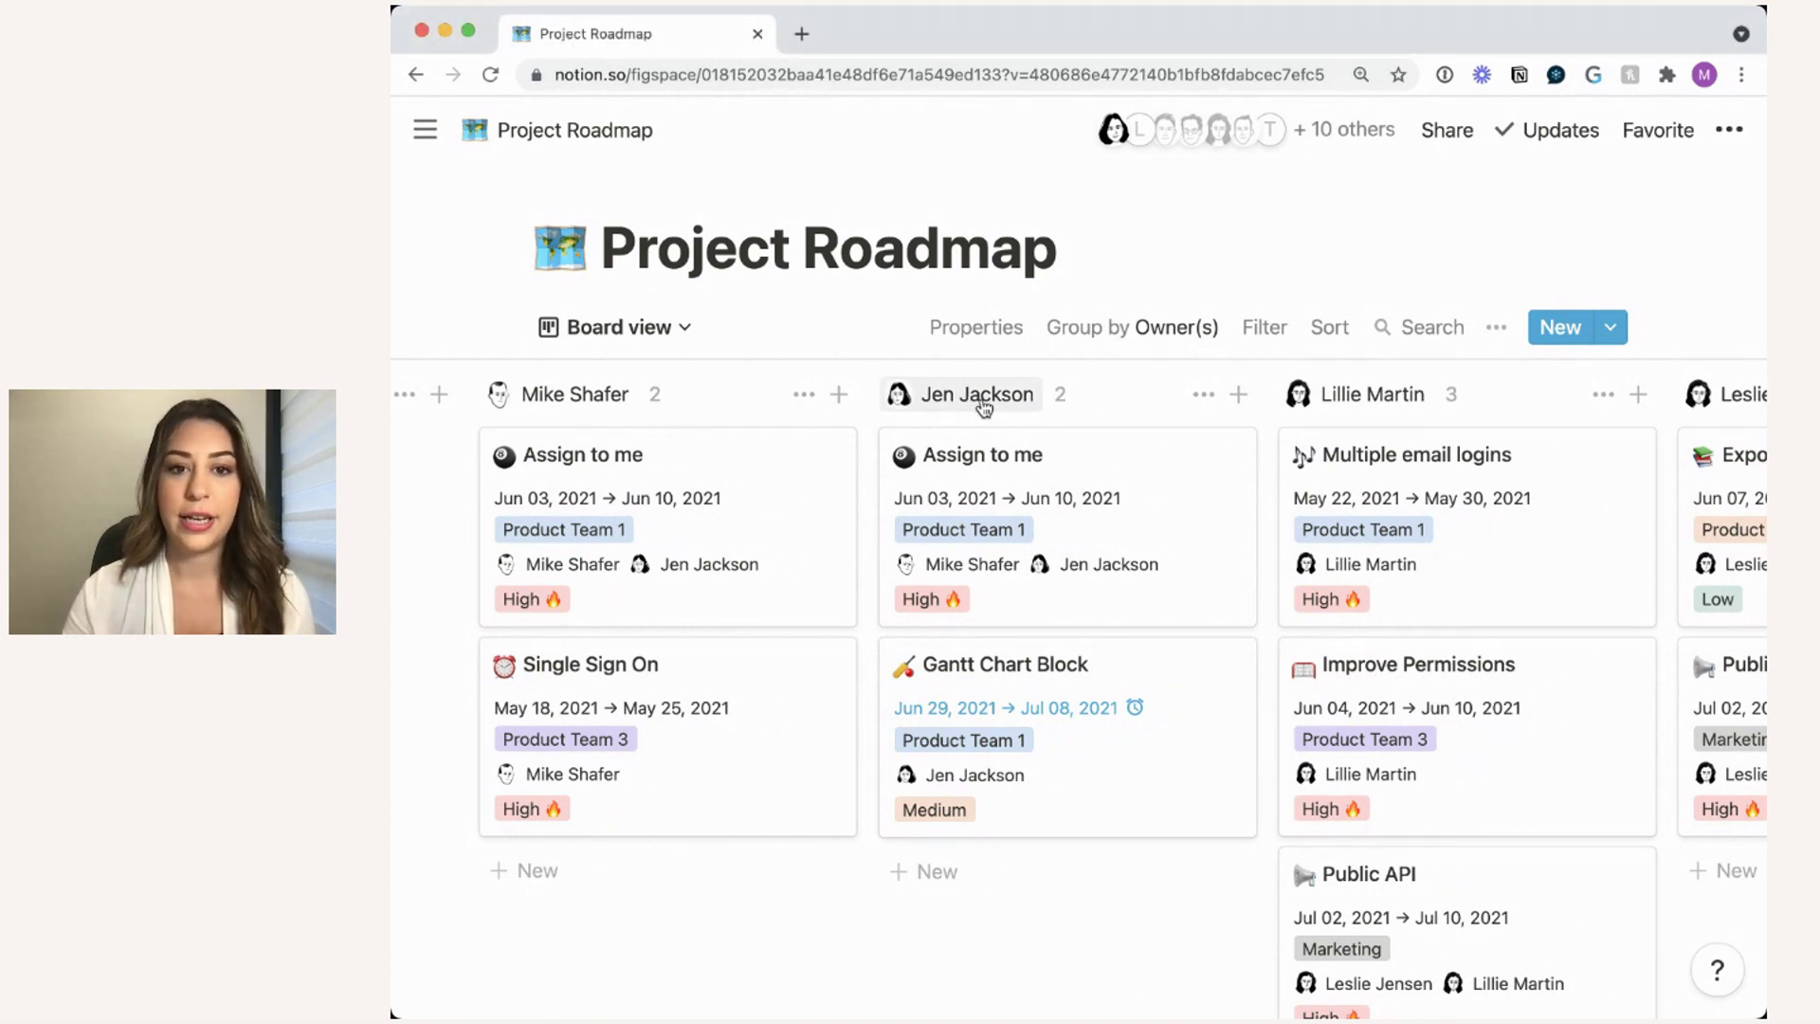
scroll(1067, 403, right, 3)
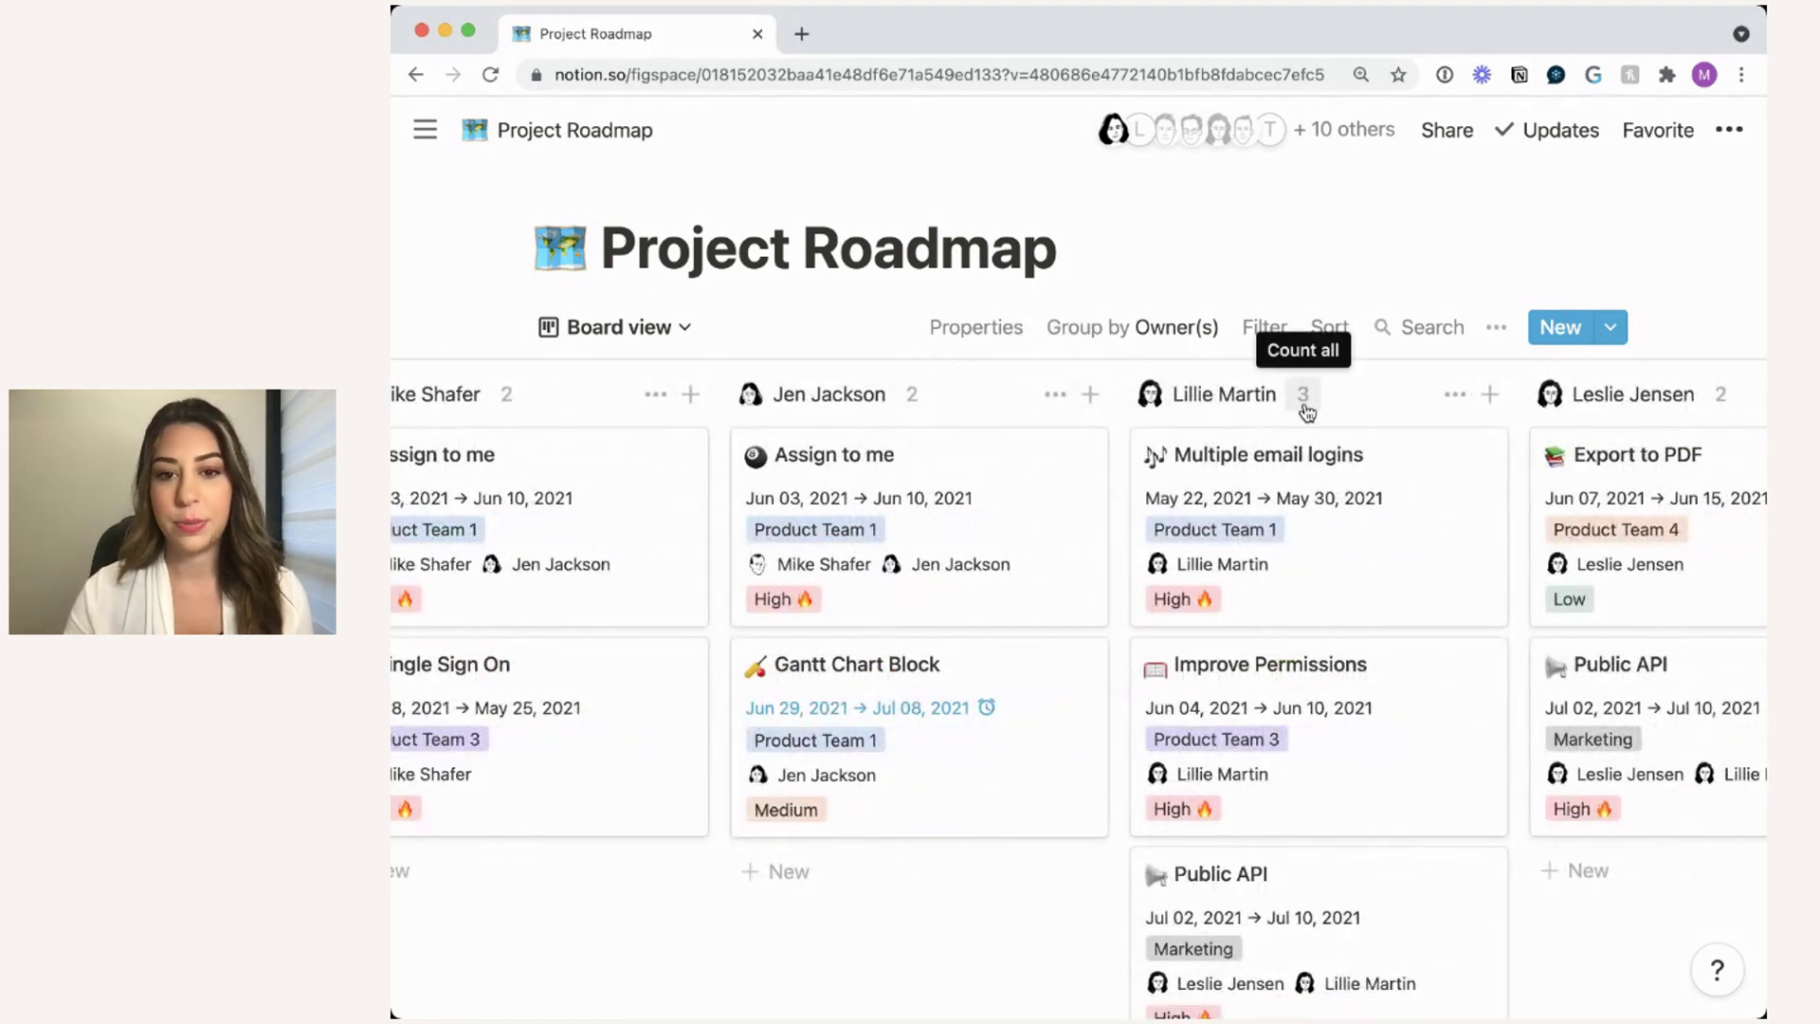
scroll(1304, 411, right, 3)
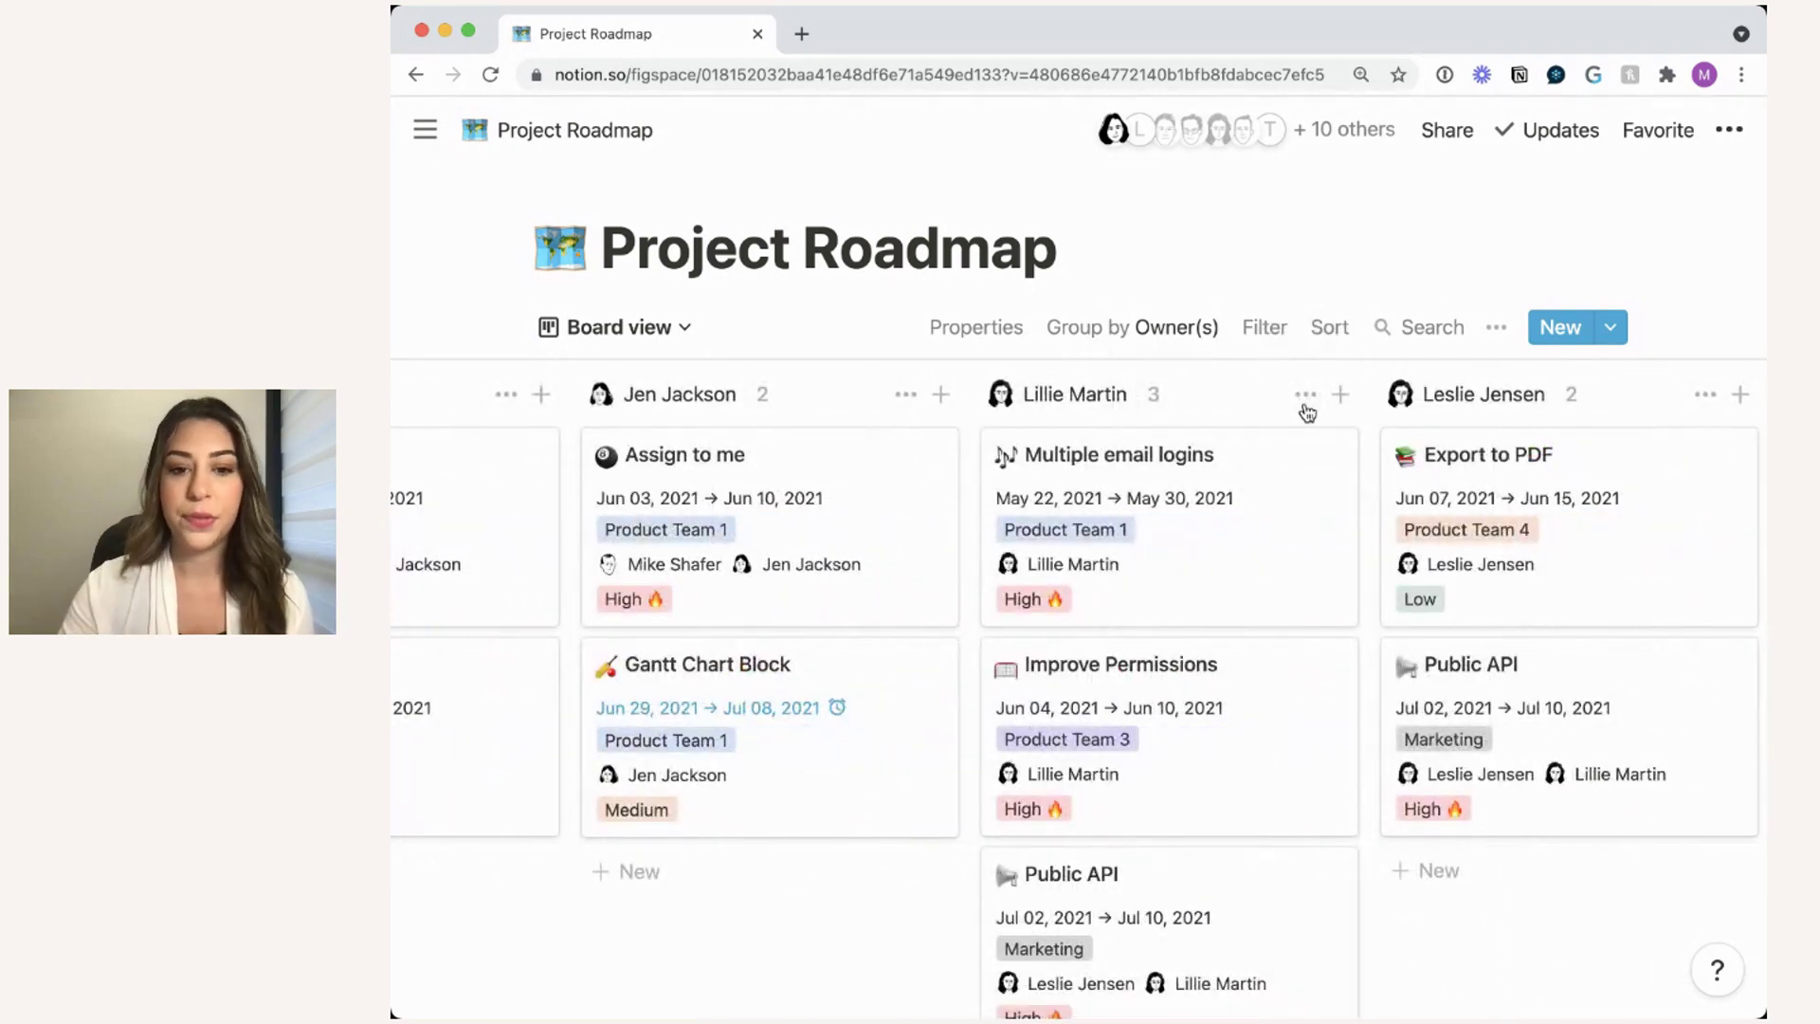
scroll(1307, 412, down, 2)
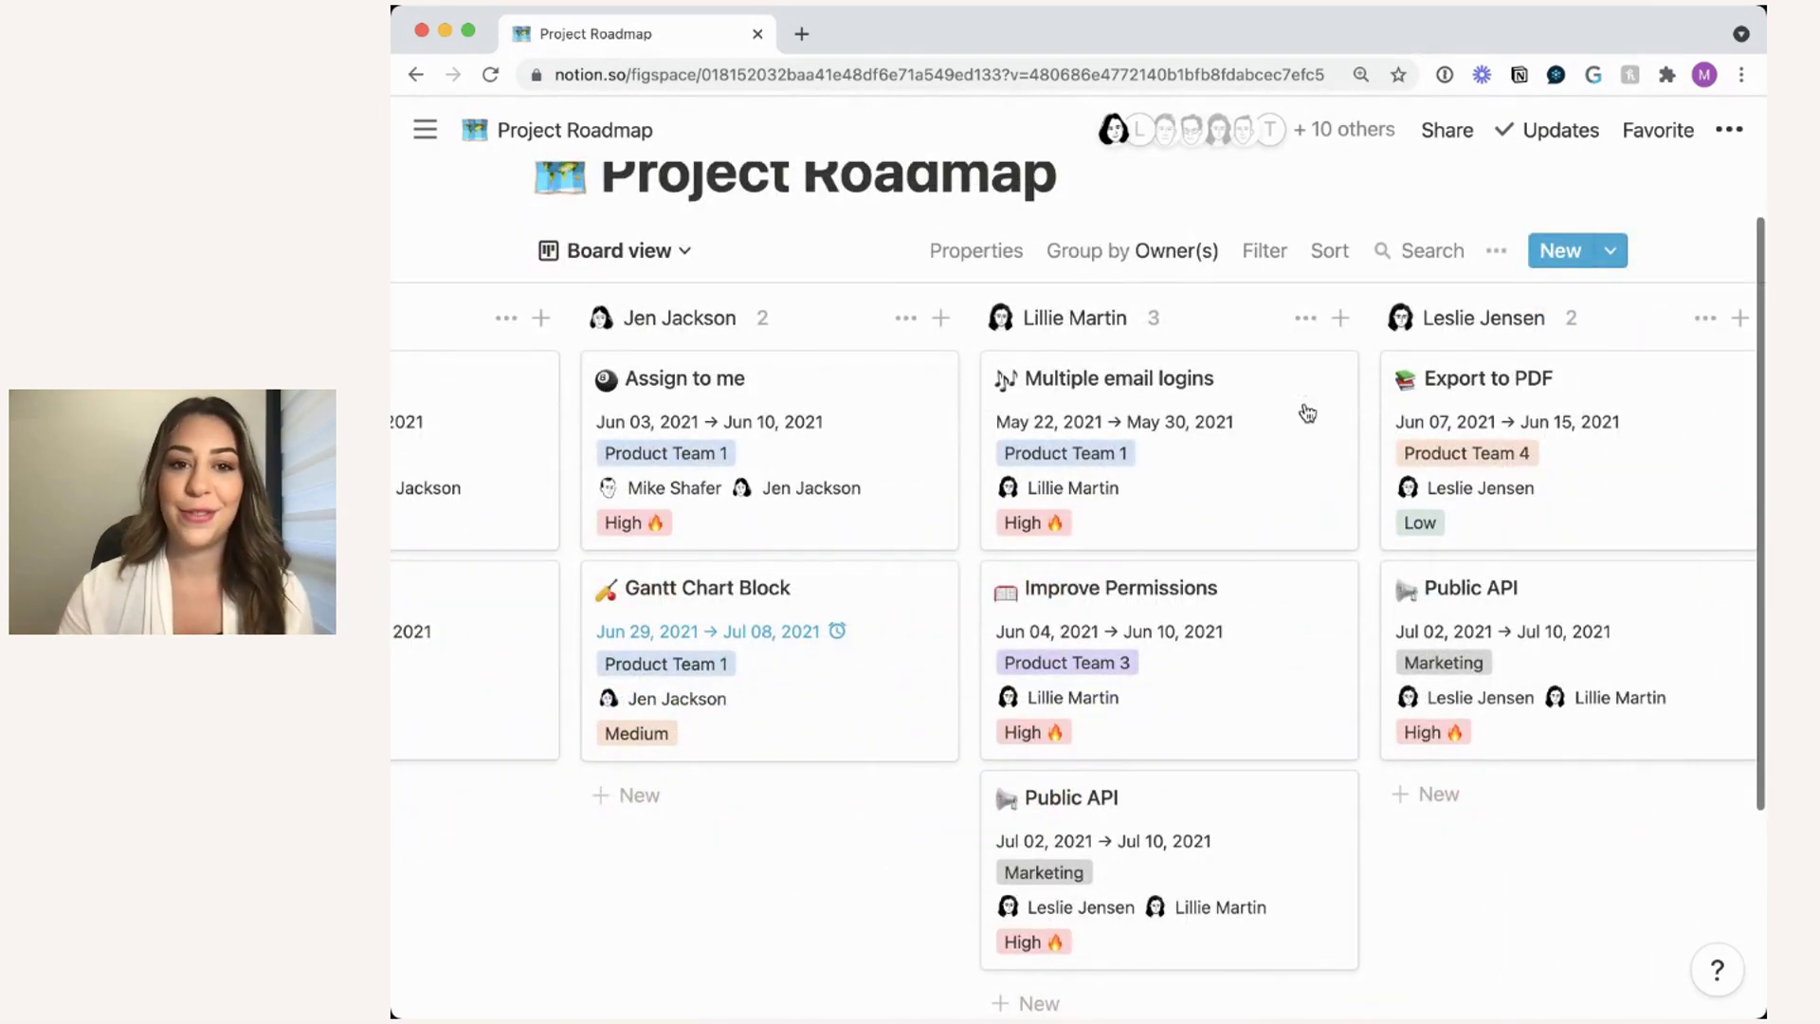
scroll(1307, 412, down, 2)
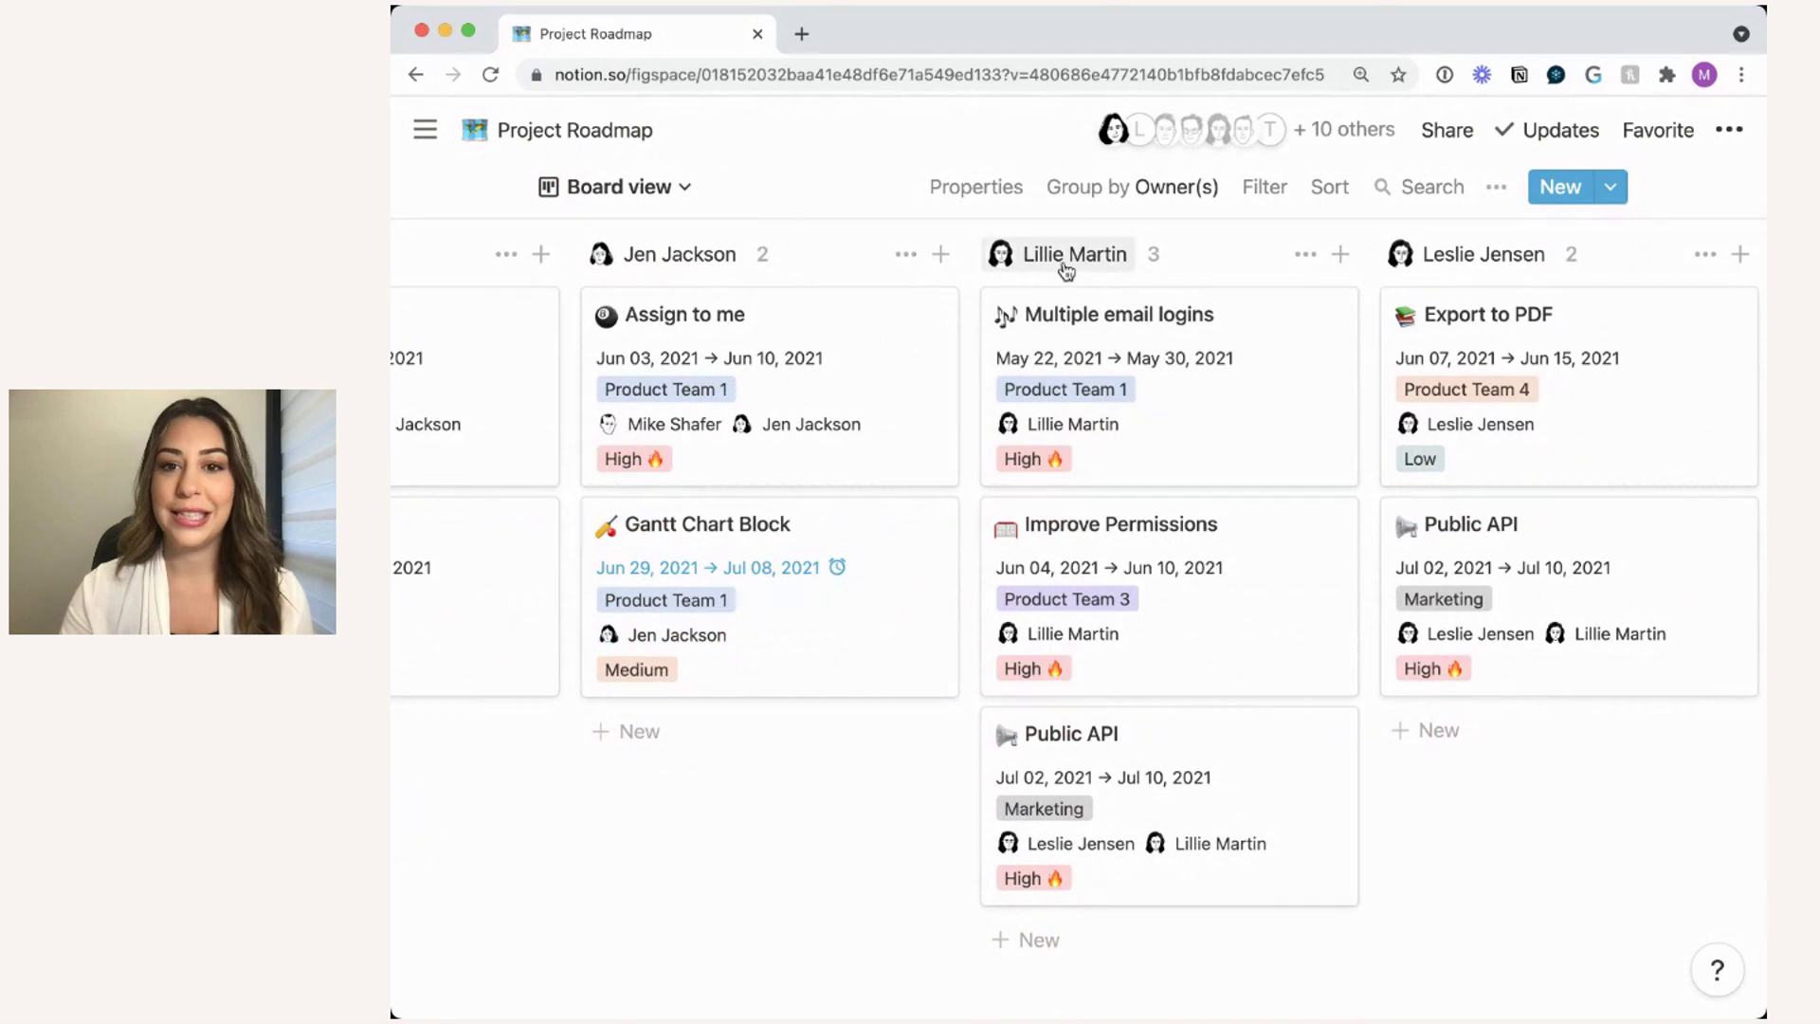
scroll(1283, 374, down, 1)
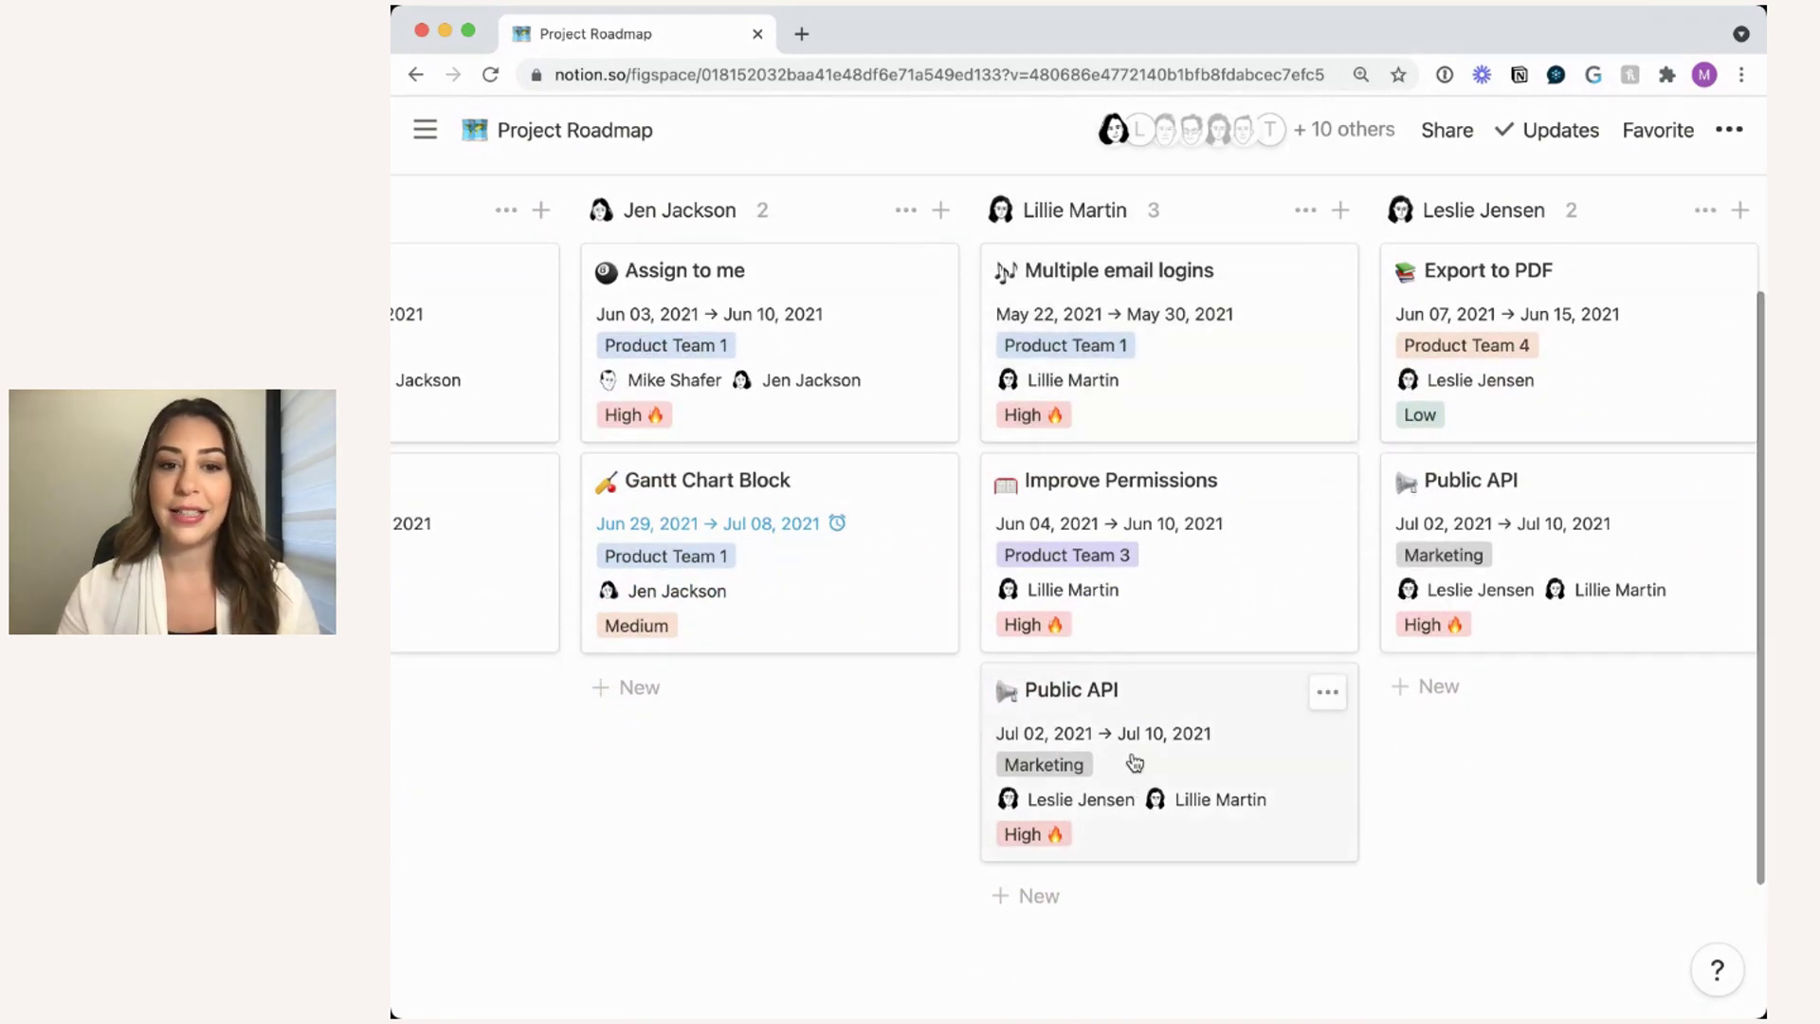
- Drag the Public API card into the next owner's column so it has a single owner
drag(1122, 714, 1455, 675)
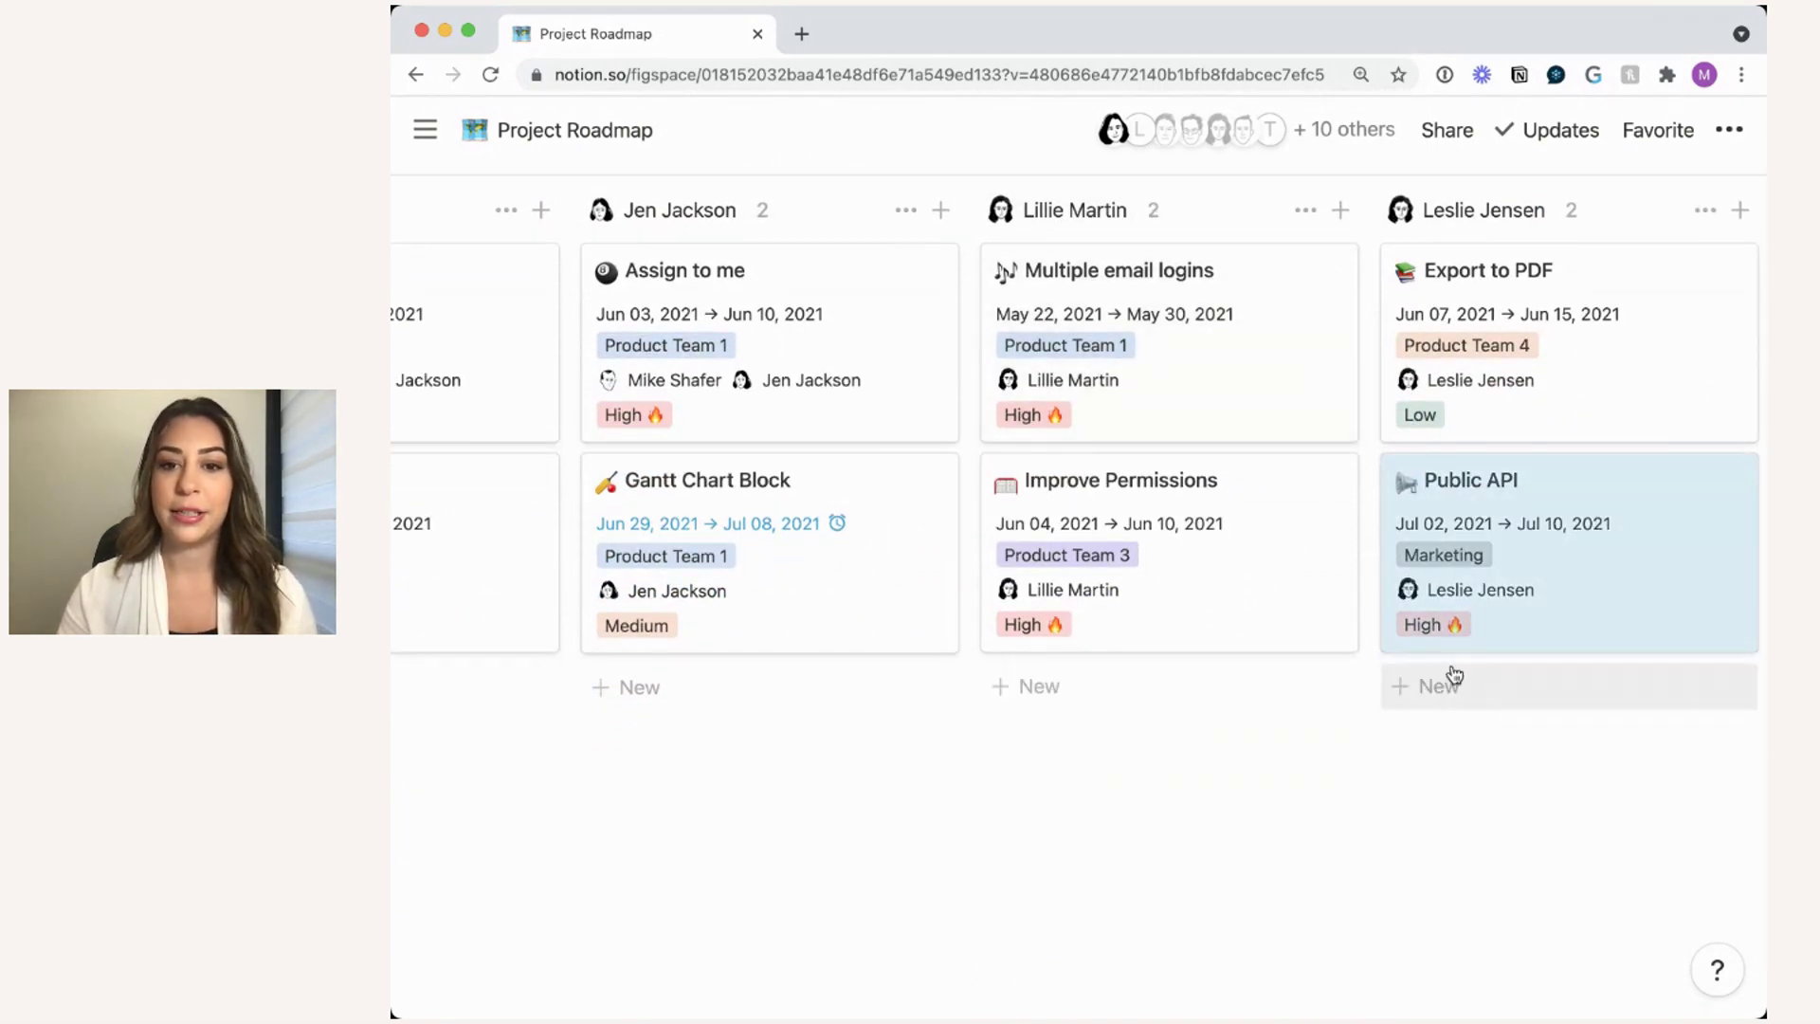
scroll(1455, 675, up, 3)
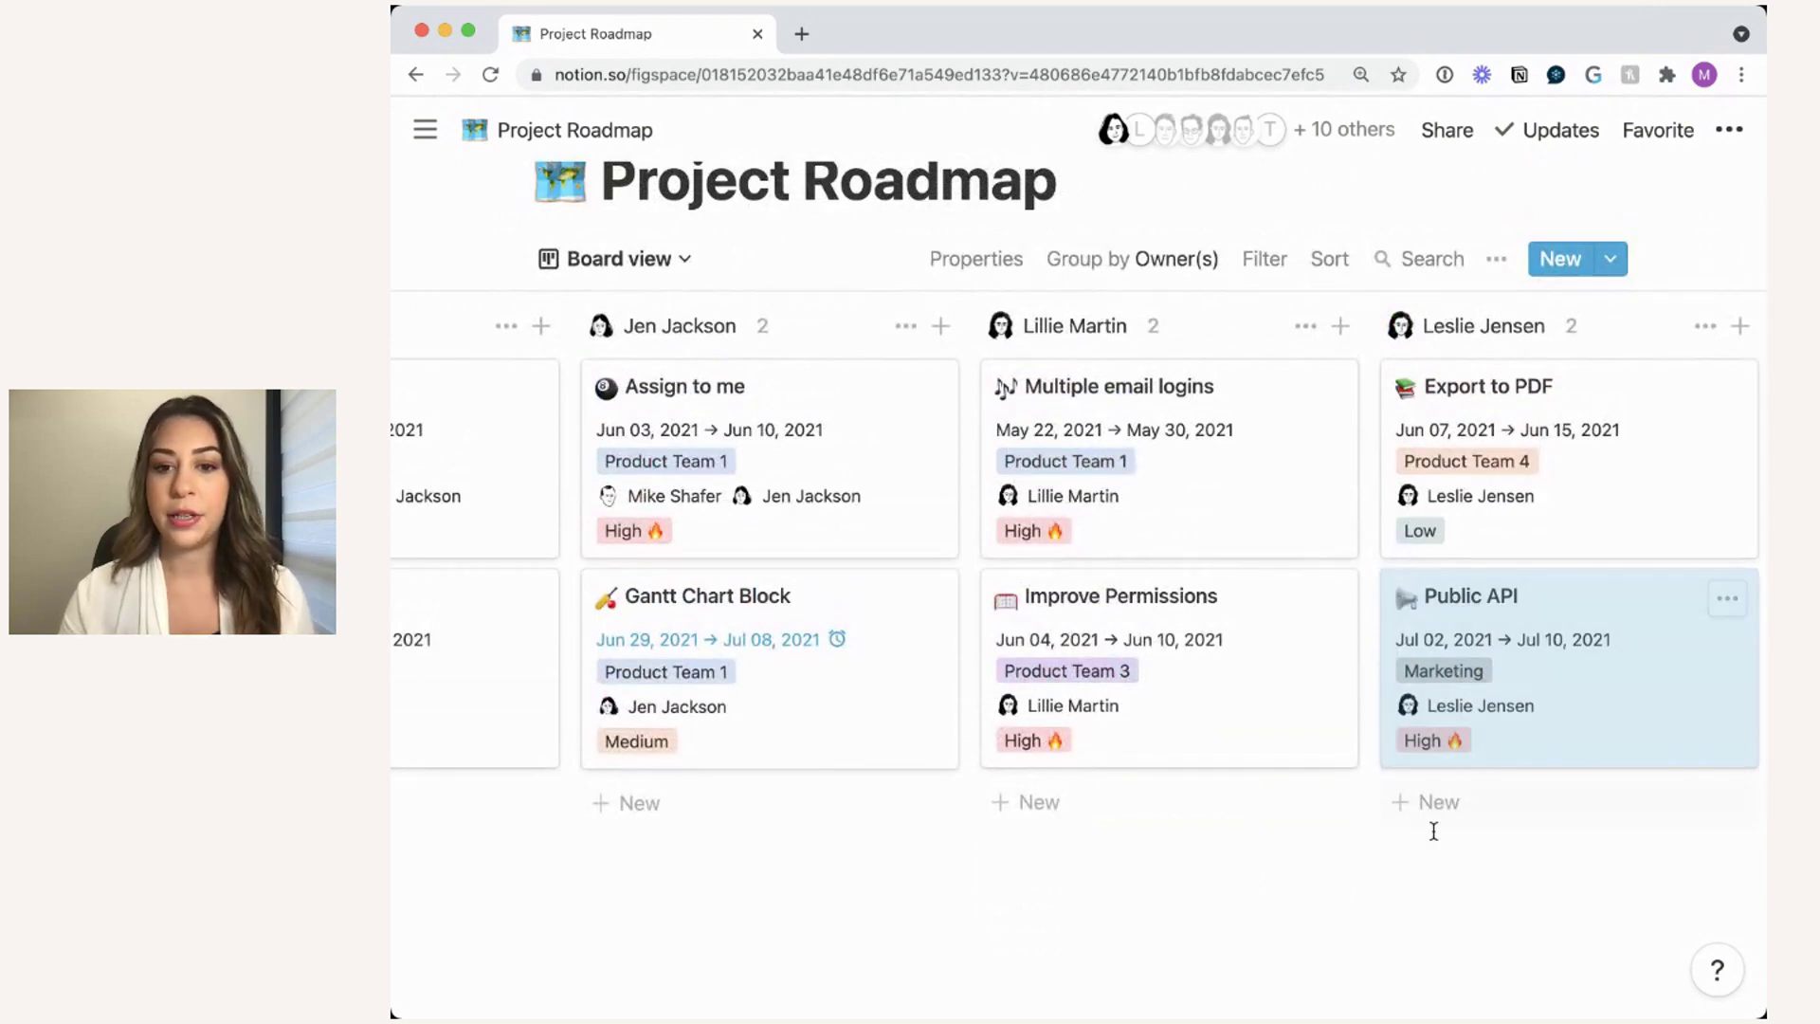
scroll(1201, 720, left, 5)
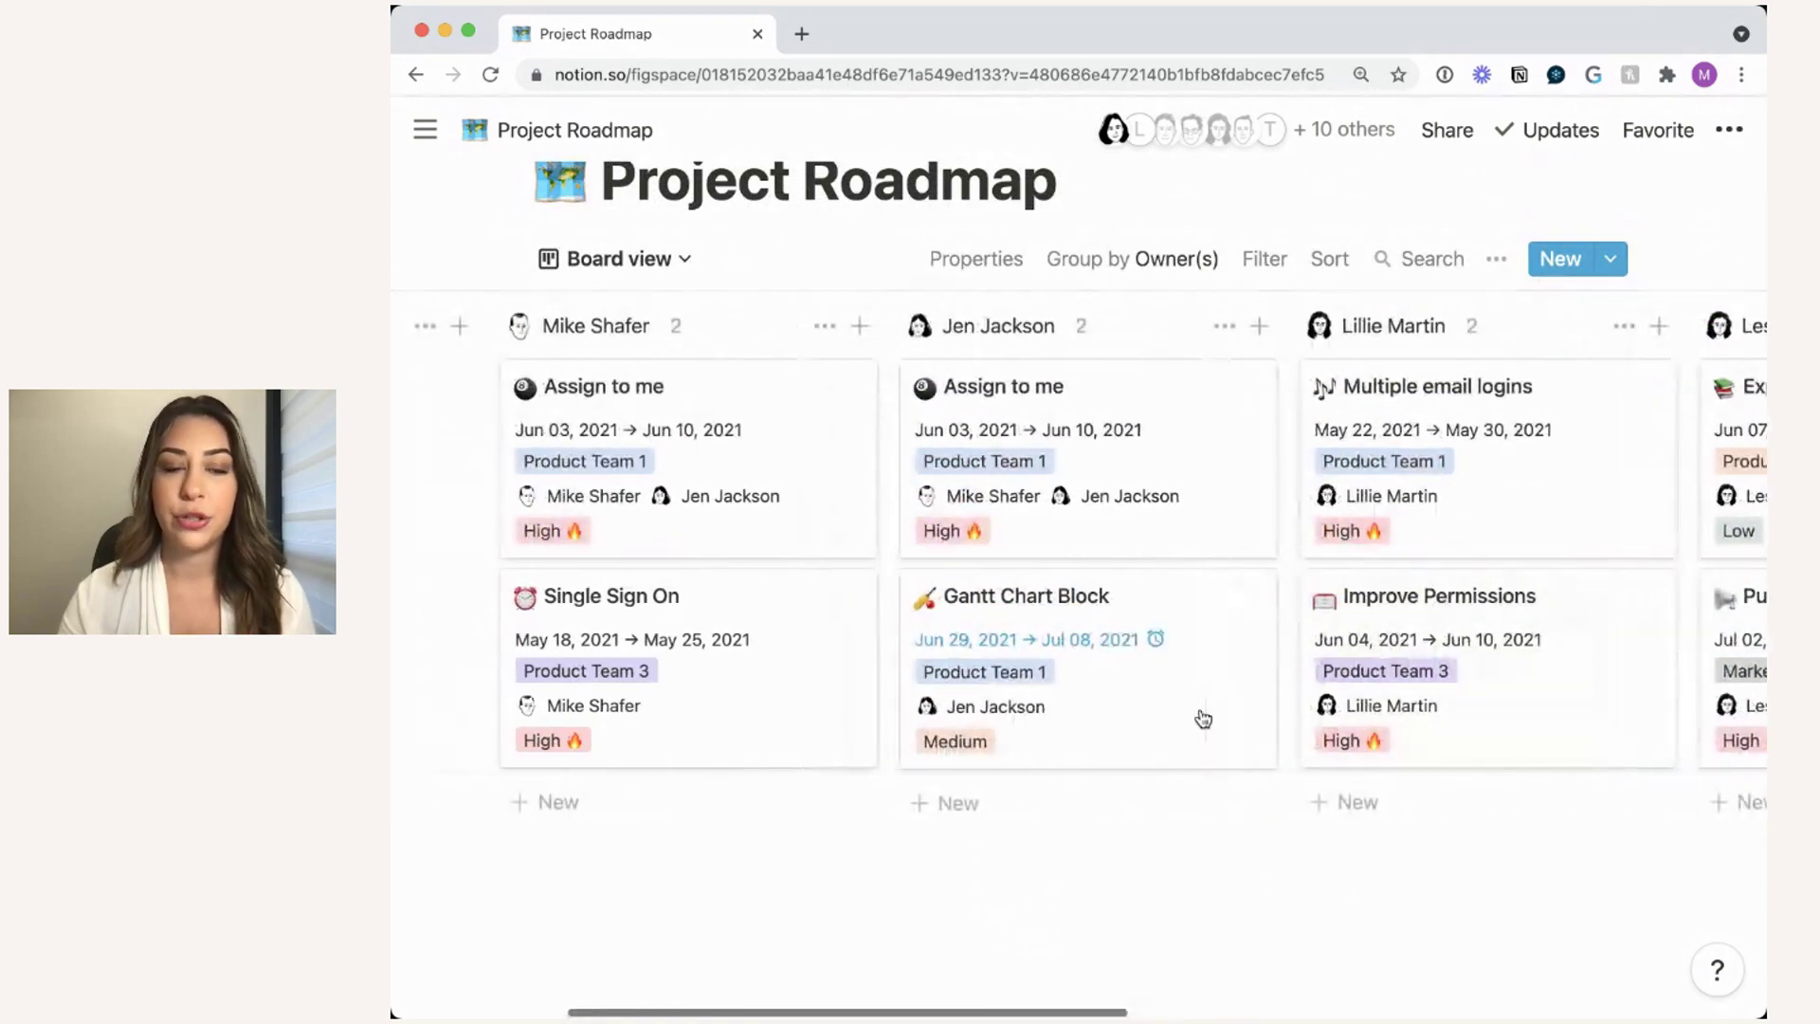
scroll(1202, 718, left, 1)
scroll(1202, 718, up, 1)
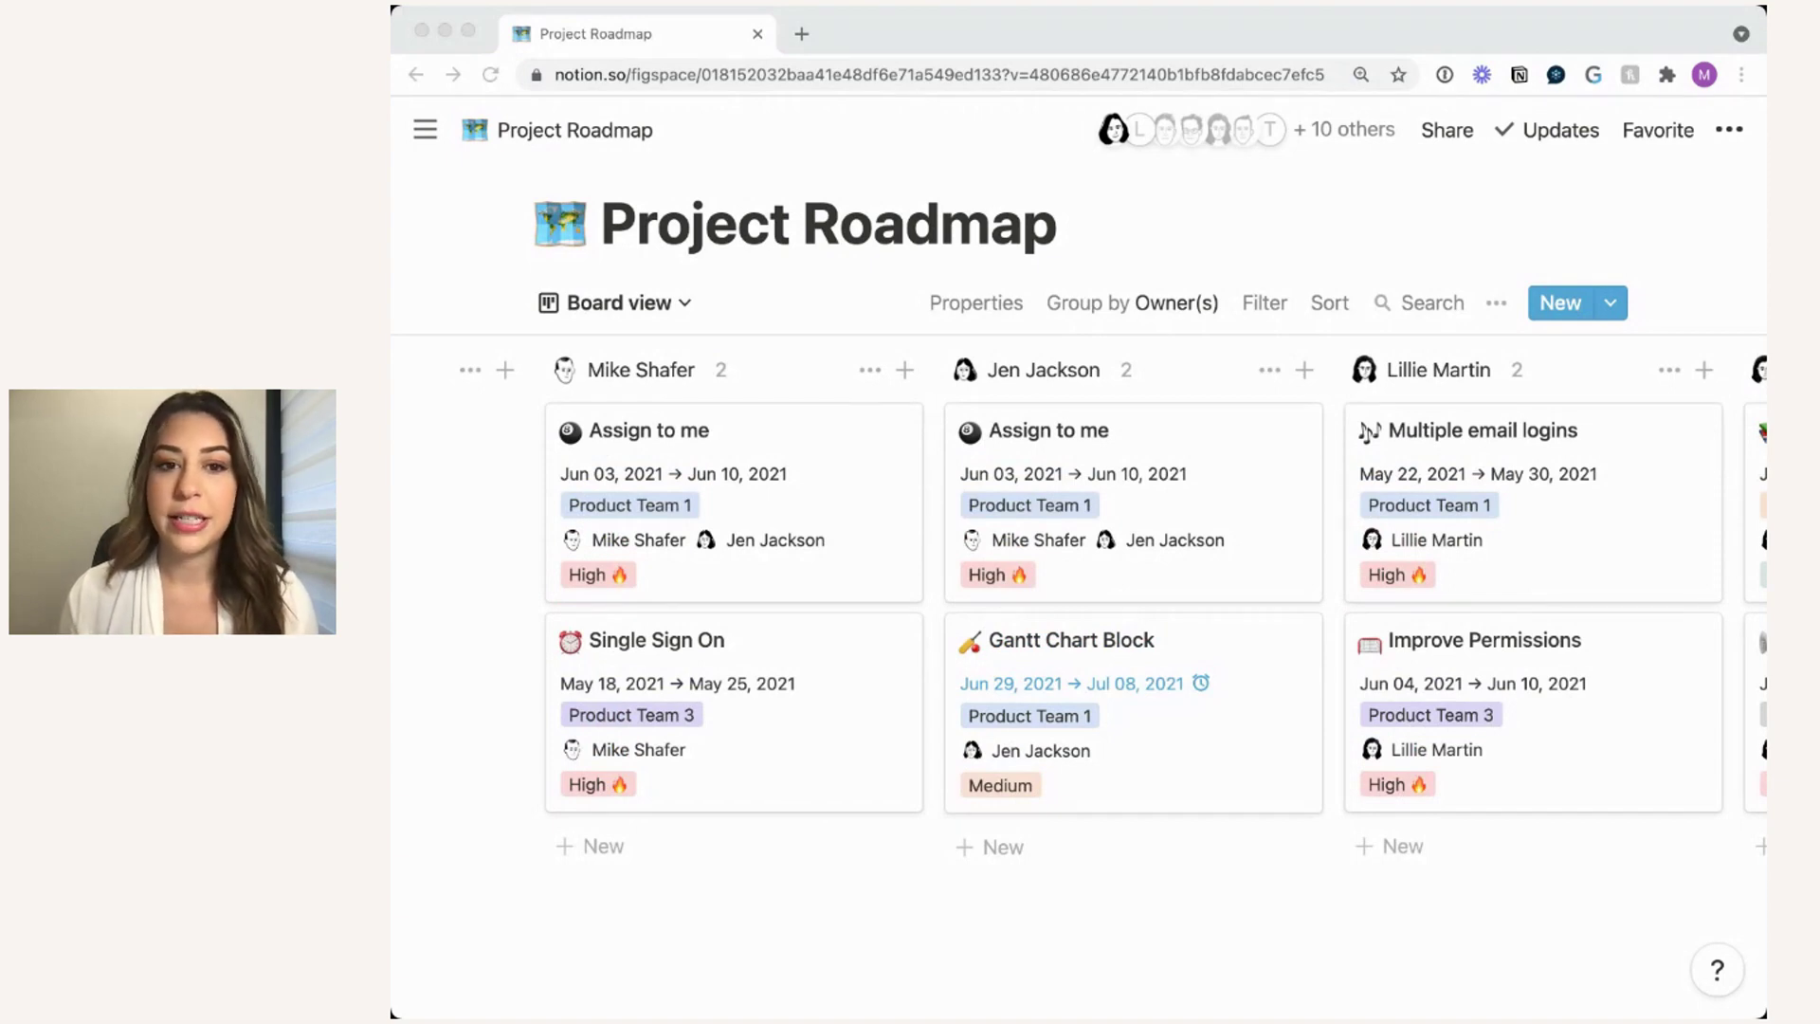
click(675, 927)
scroll(671, 902, down, 3)
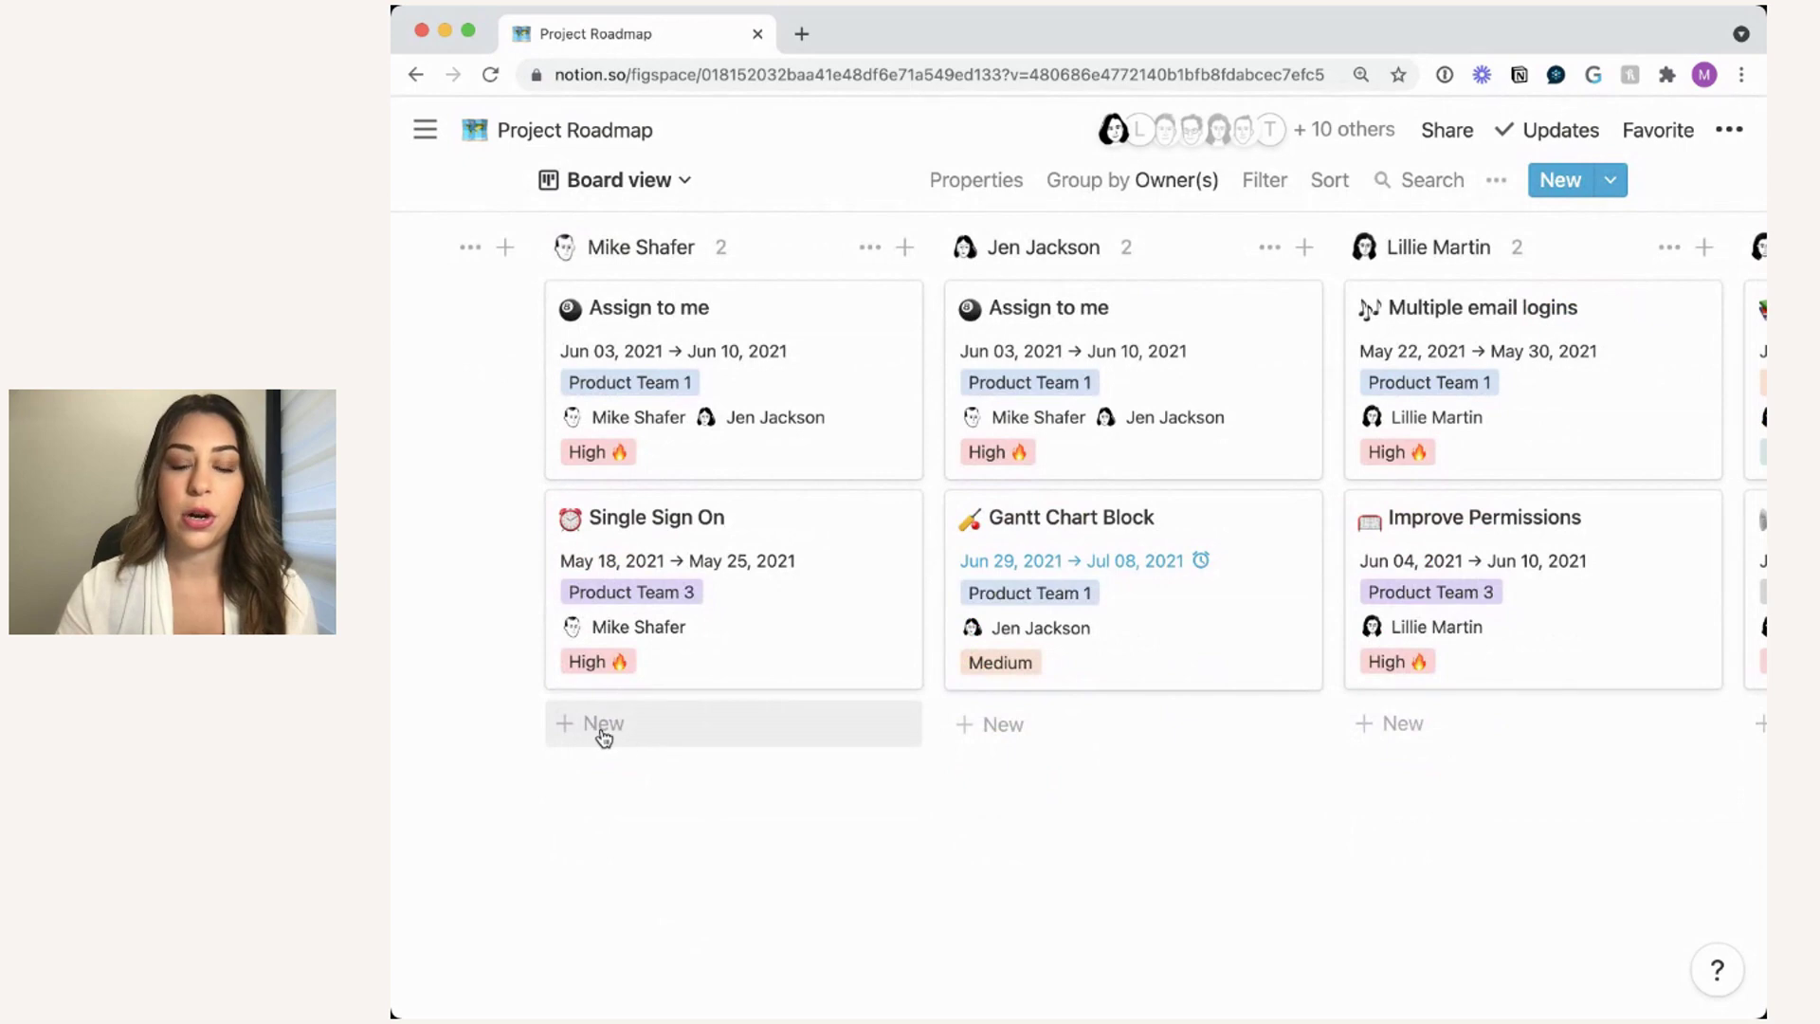
scroll(1047, 748, up, 1)
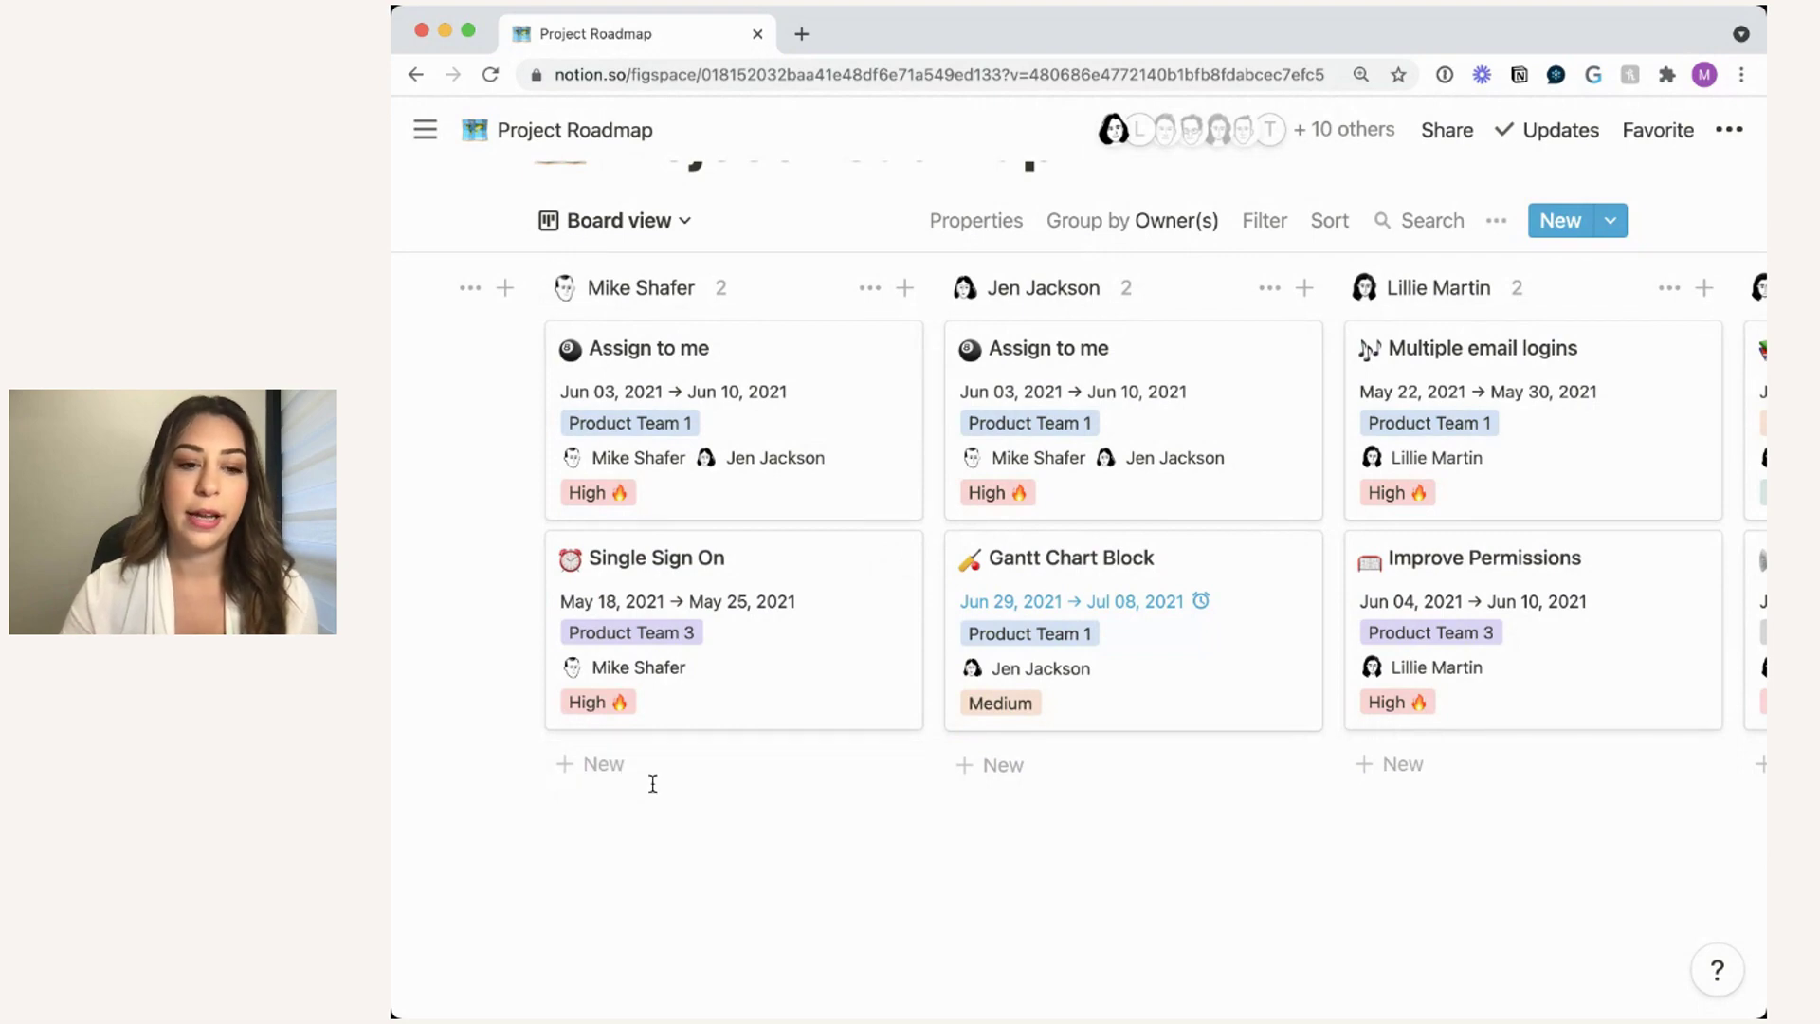
- Add a card named 'New Project' in the first owner's column
click(618, 766)
scroll(692, 817, down, 2)
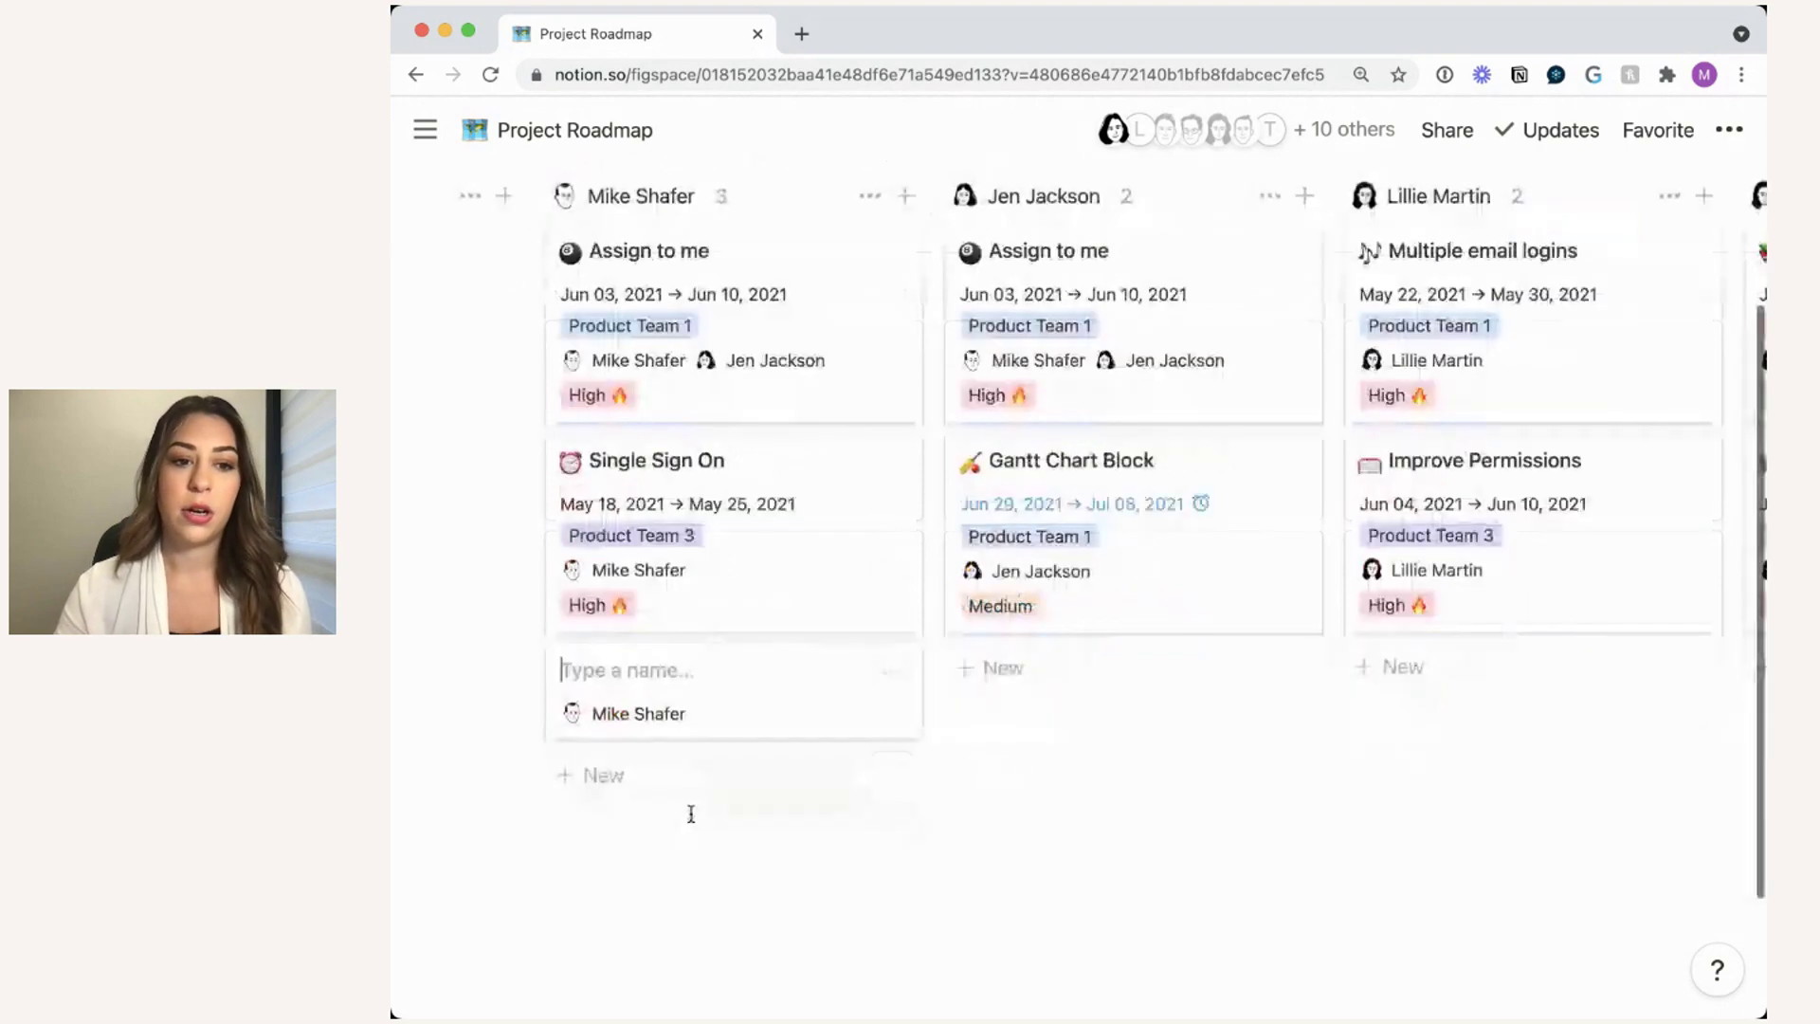
text(New Project)
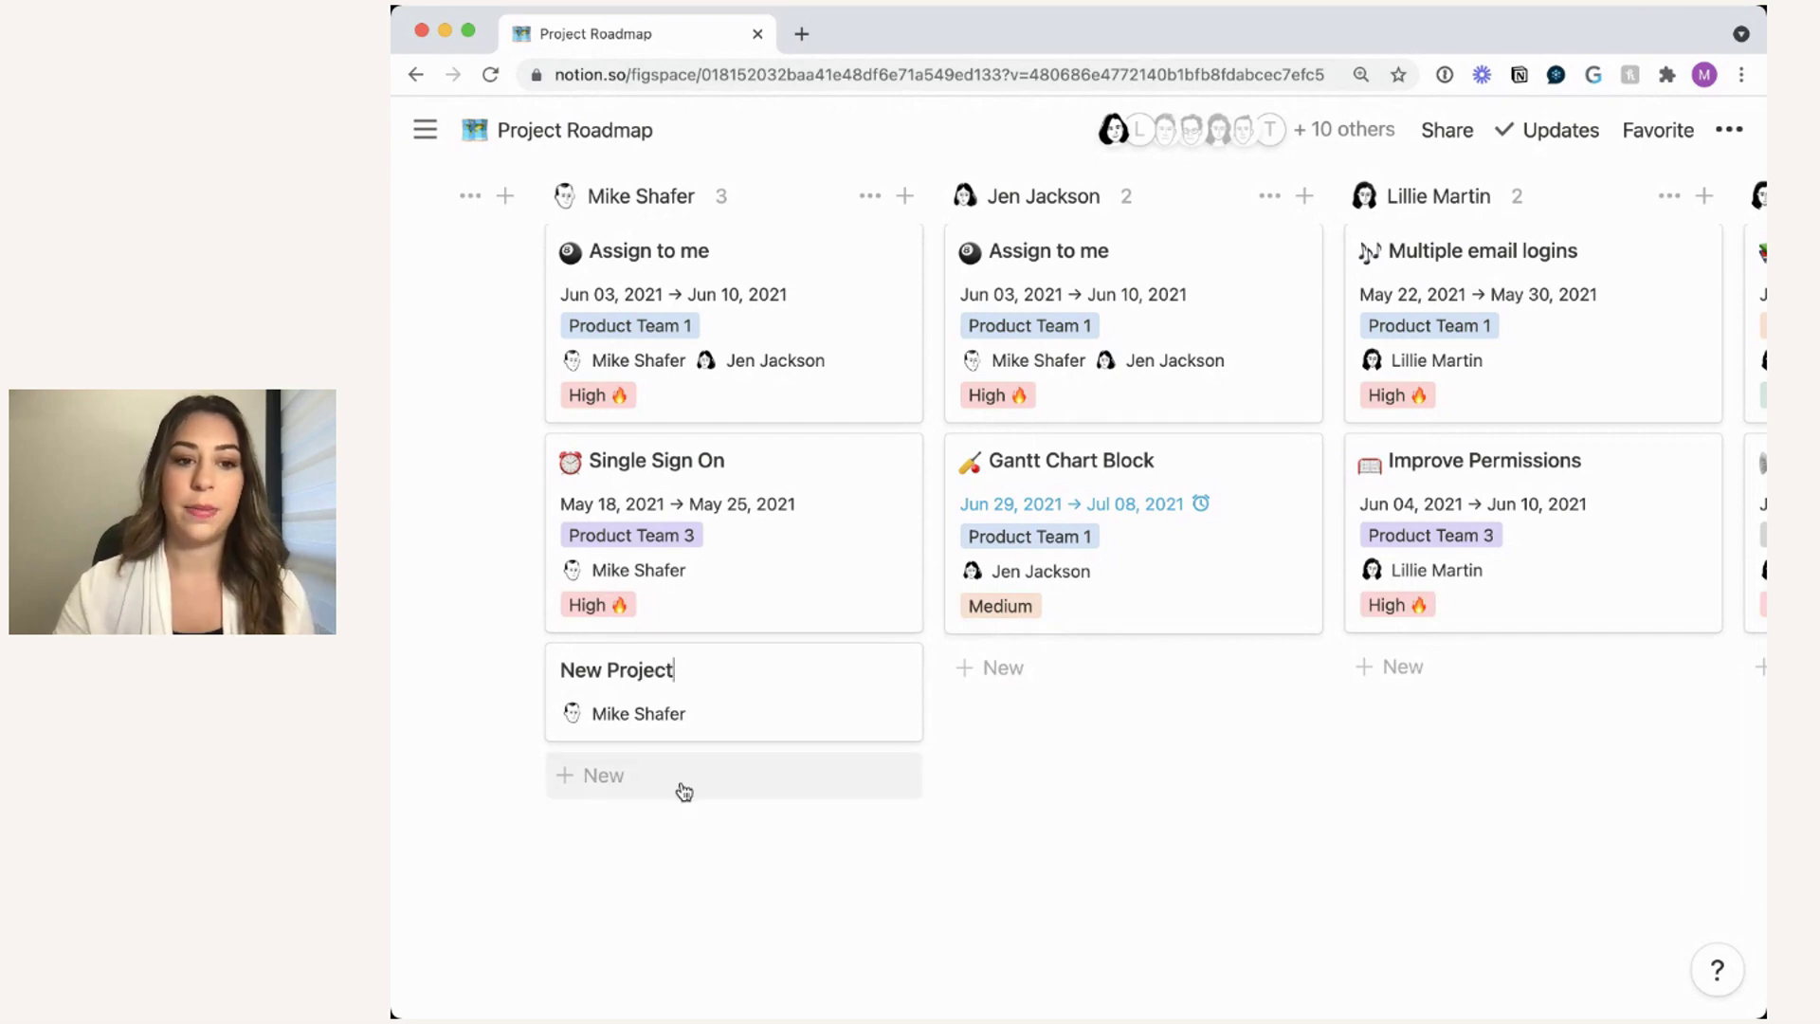
- Review the board's Group by options and close them, keeping the owner grouping
scroll(641, 725, up, 2)
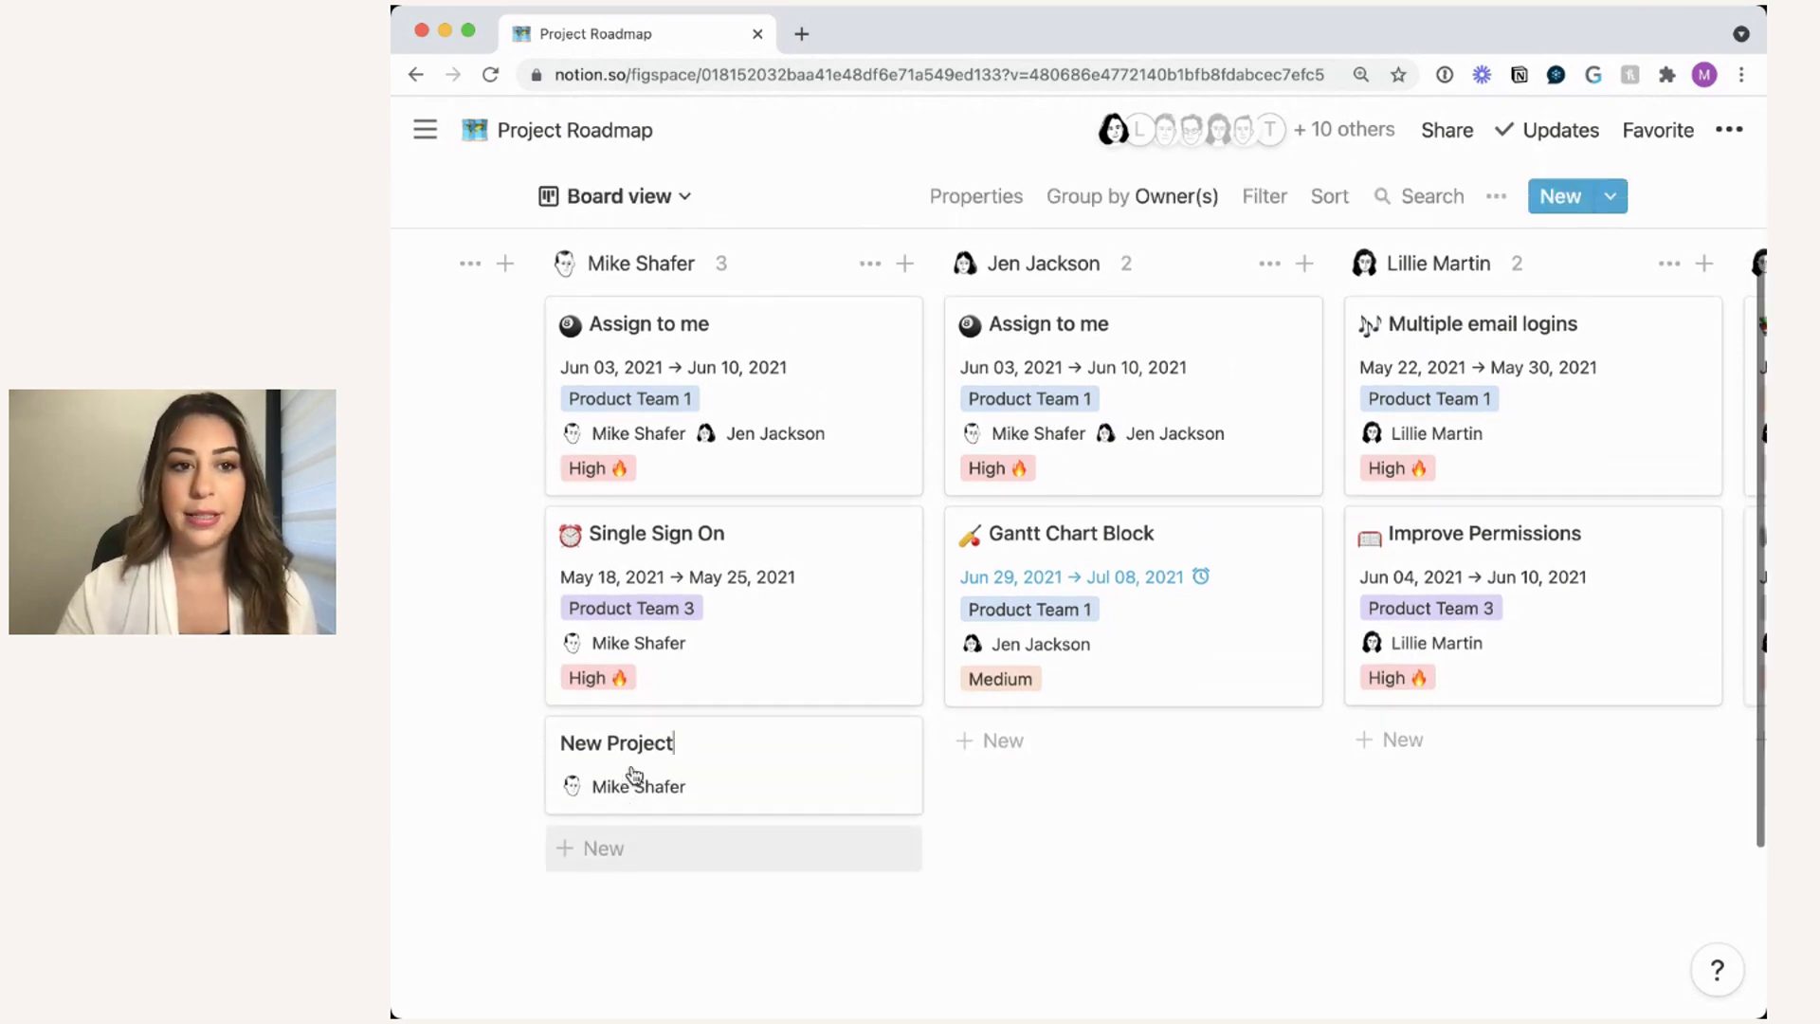
scroll(866, 528, up, 1)
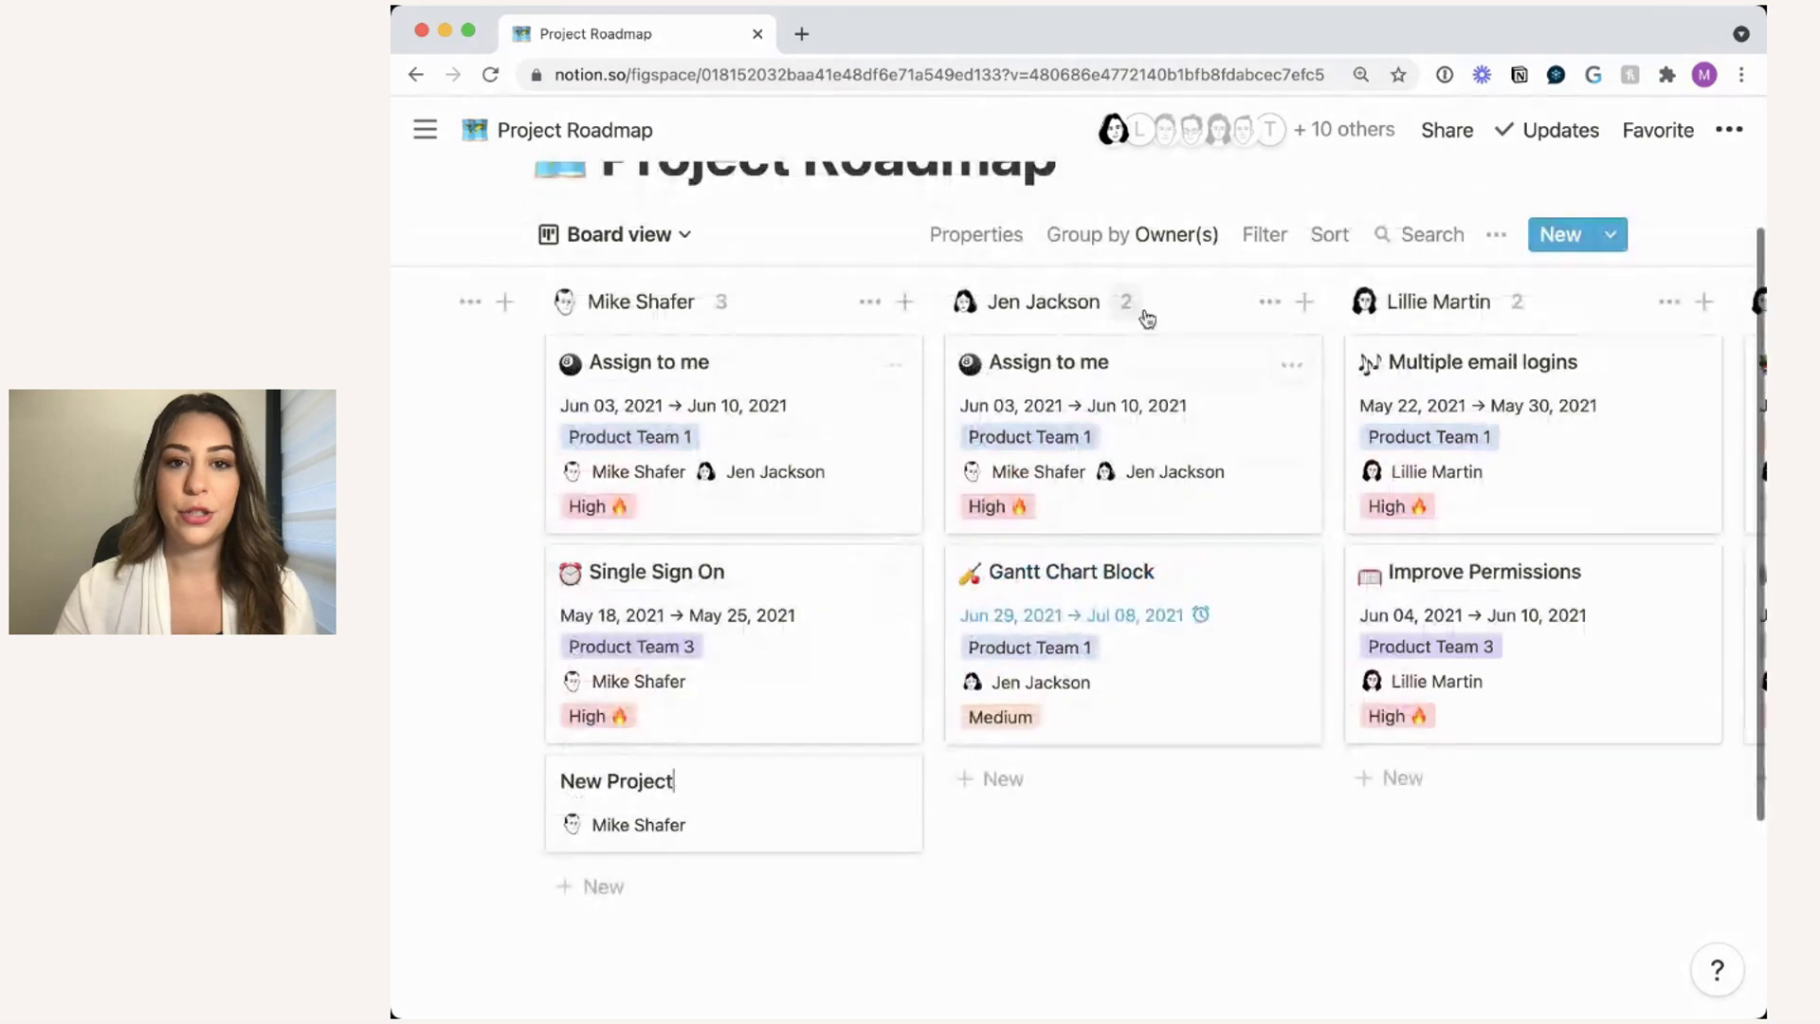
click(1170, 231)
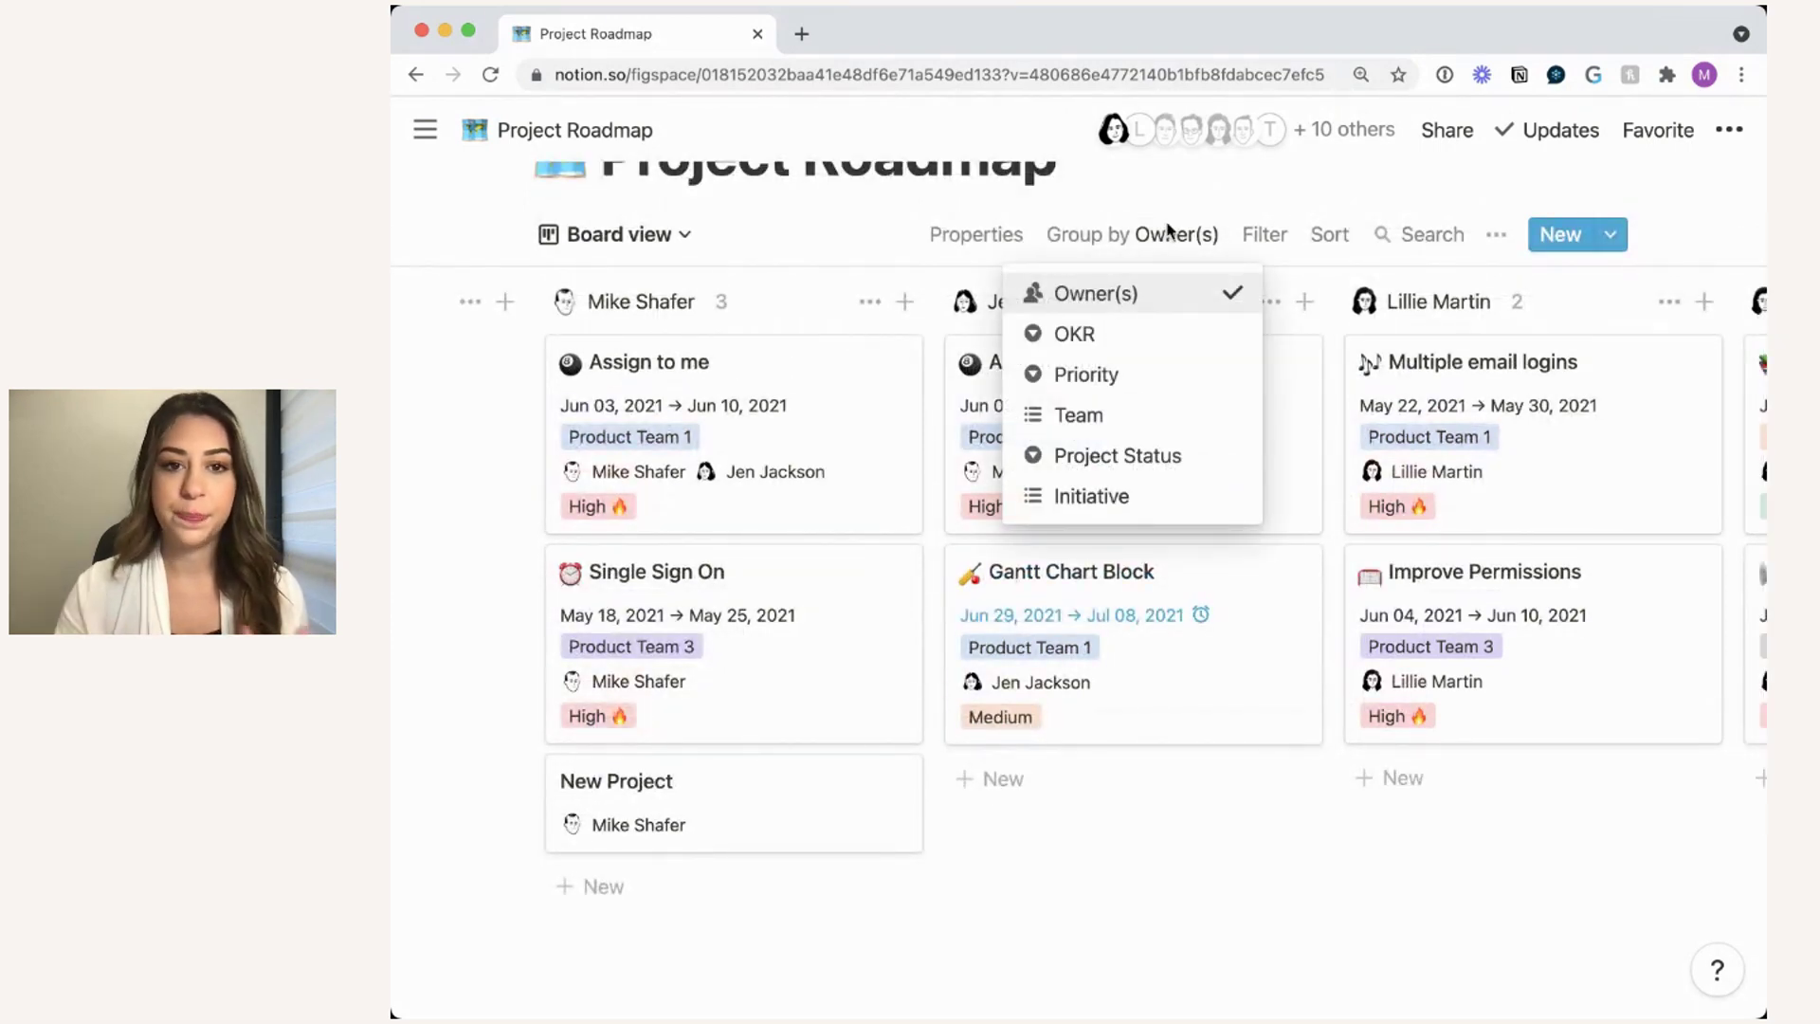
click(843, 236)
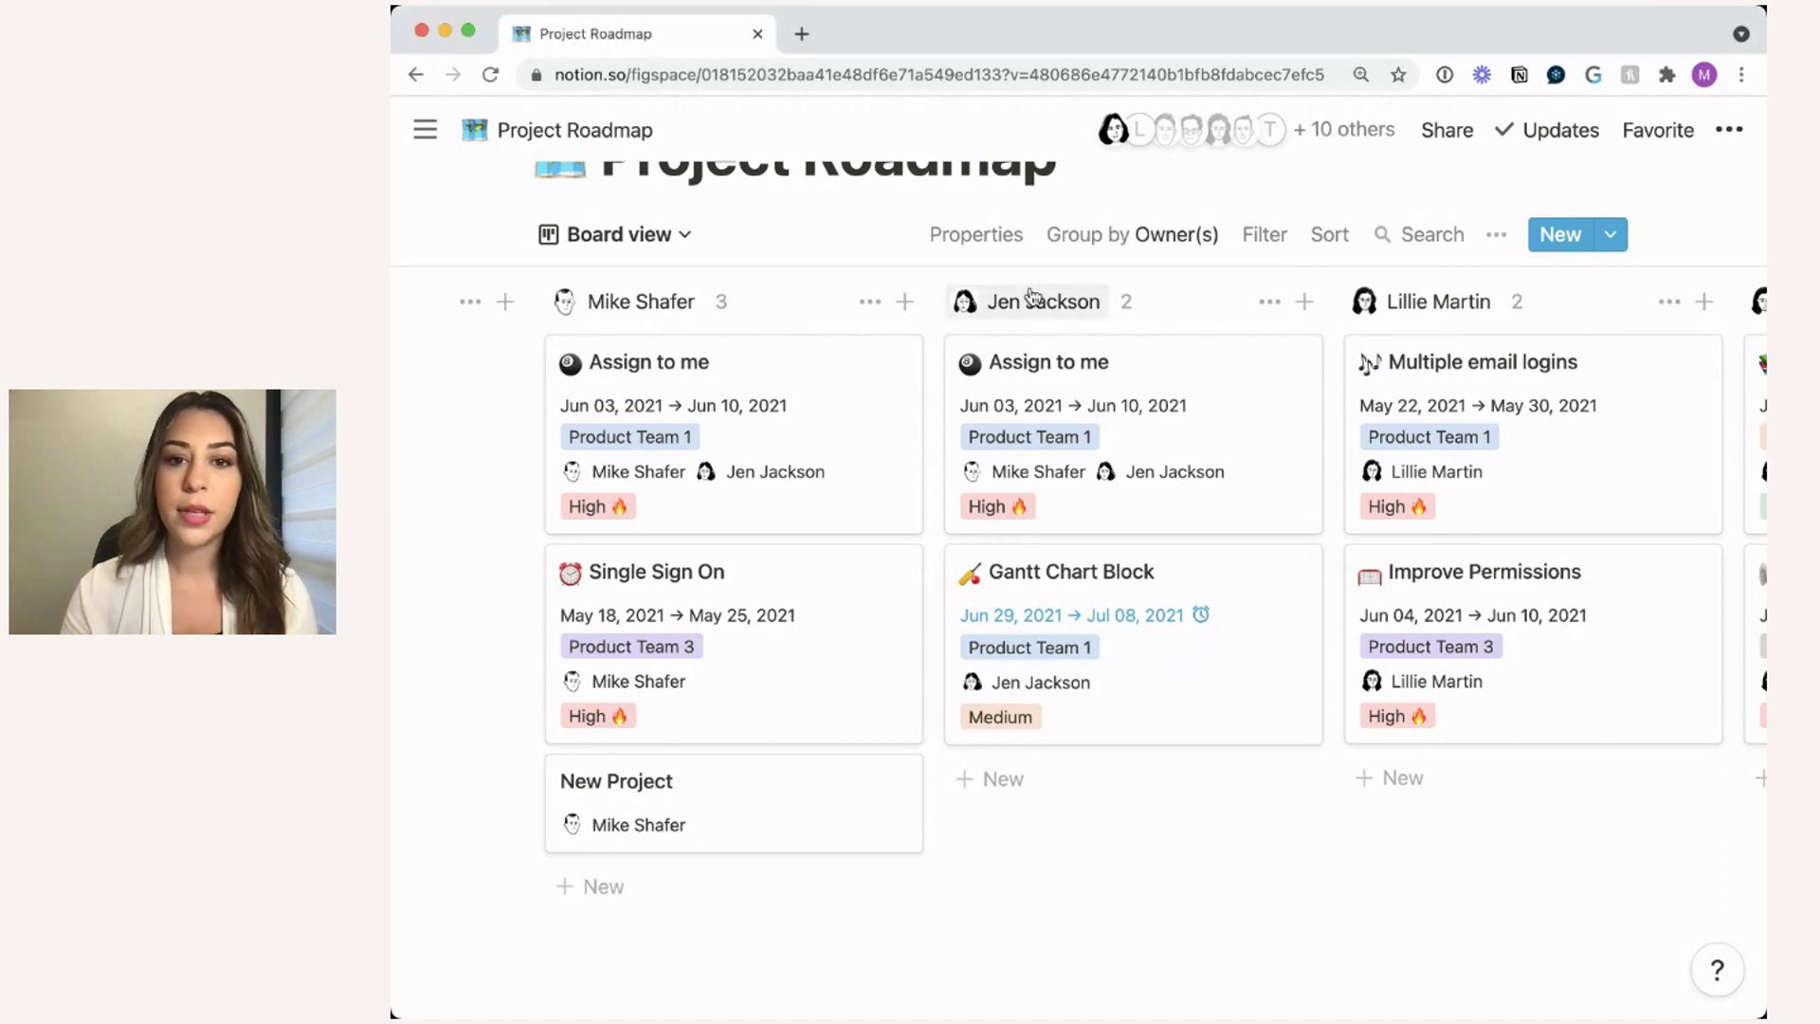
scroll(1031, 297, right, 3)
- Show the Project Roadmap's eight saved views, from All Growth Projects to Board
scroll(1032, 297, right, 4)
scroll(1031, 298, left, 6)
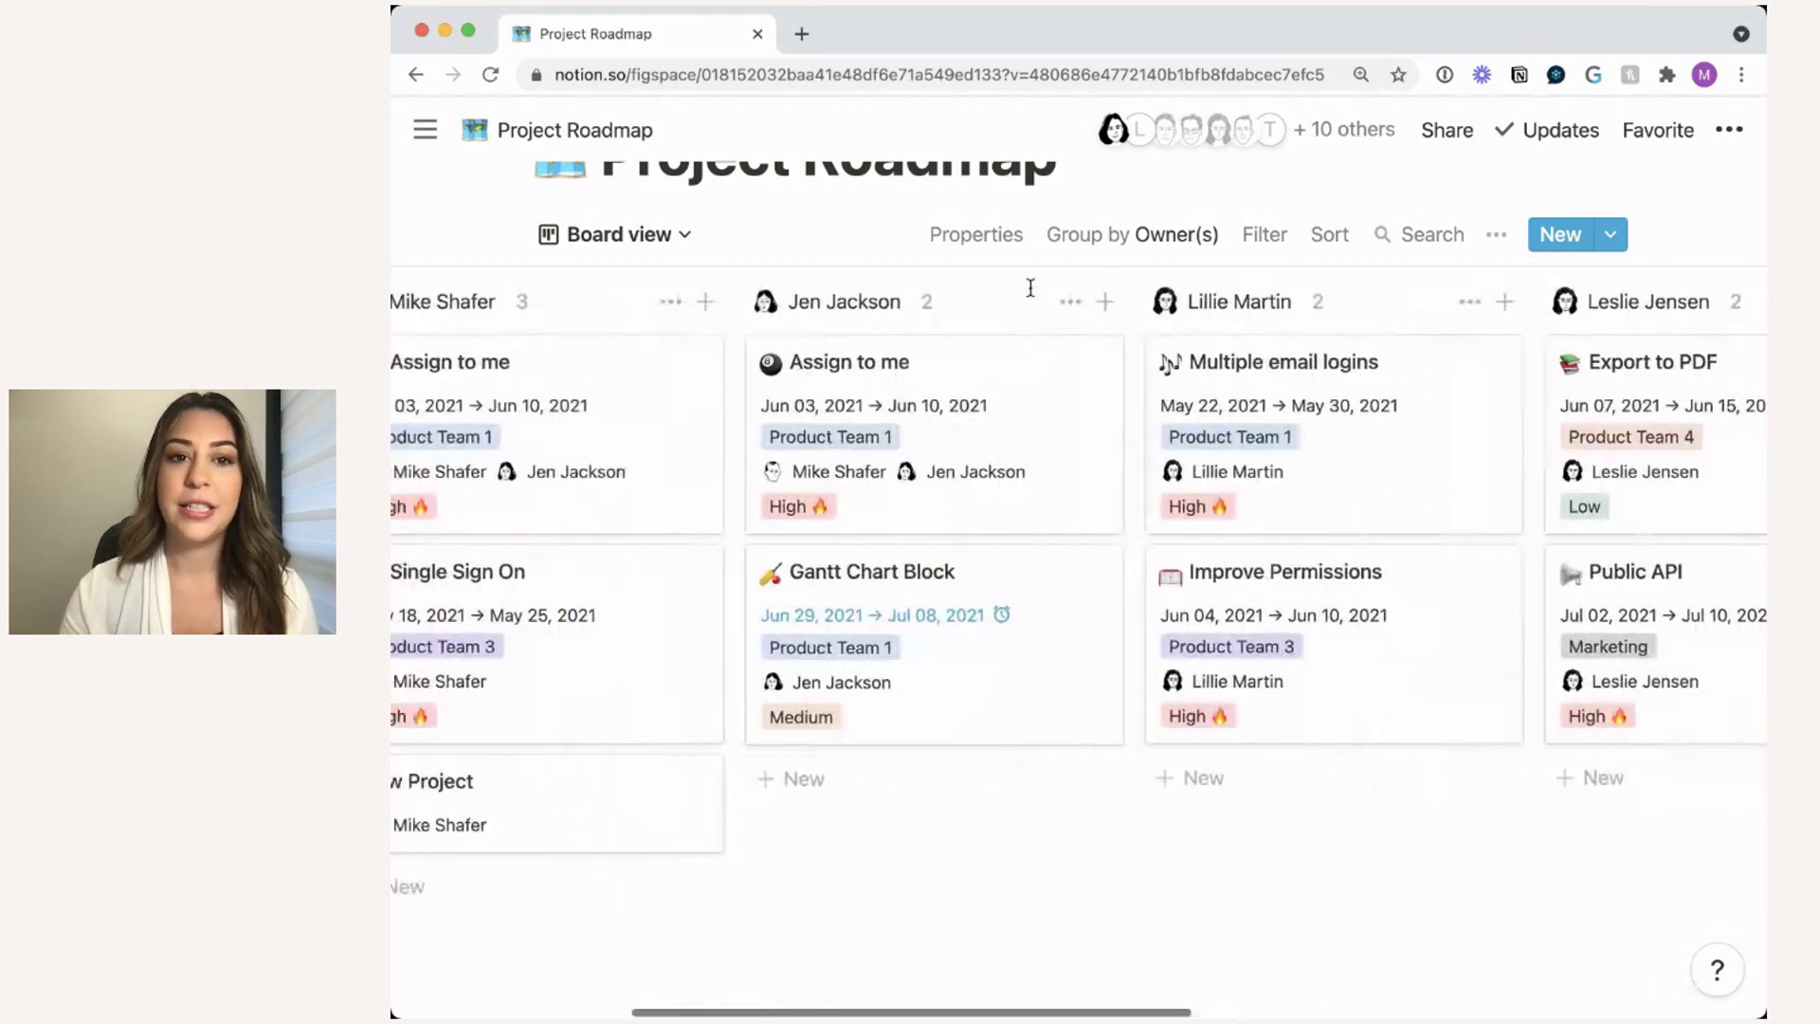
scroll(1032, 296, left, 3)
scroll(1032, 295, right, 2)
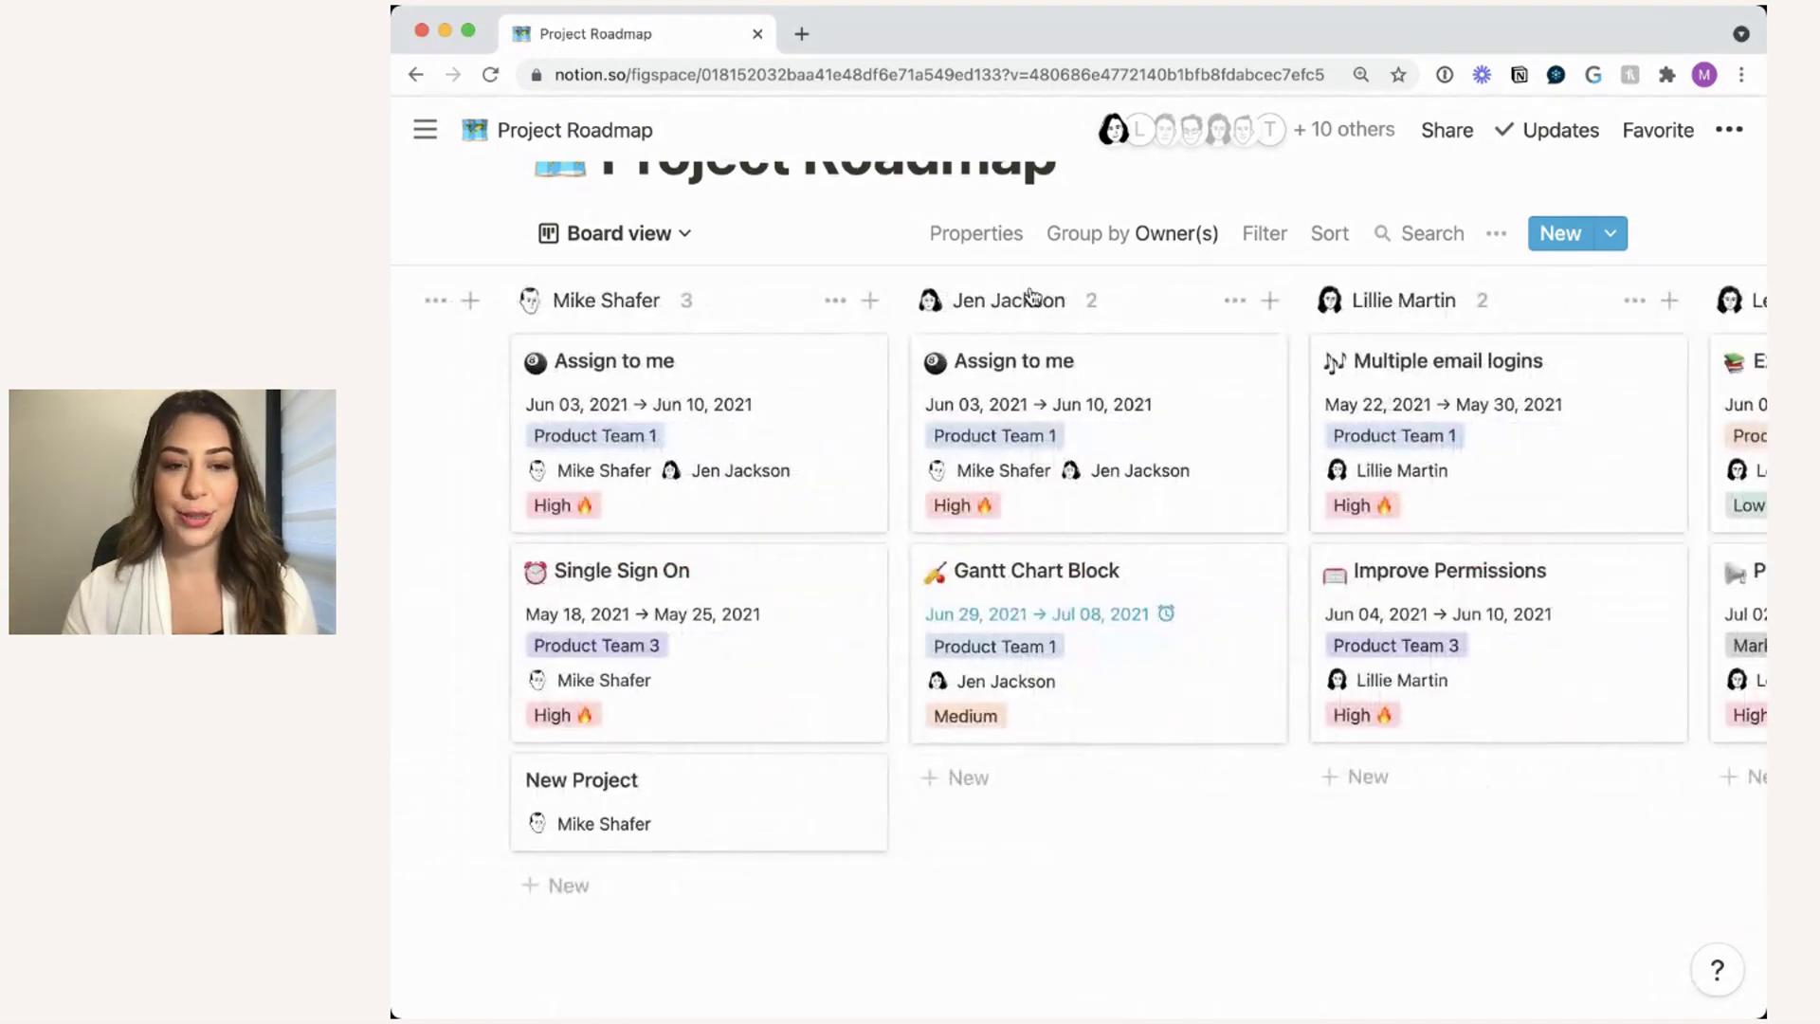
scroll(1033, 297, up, 2)
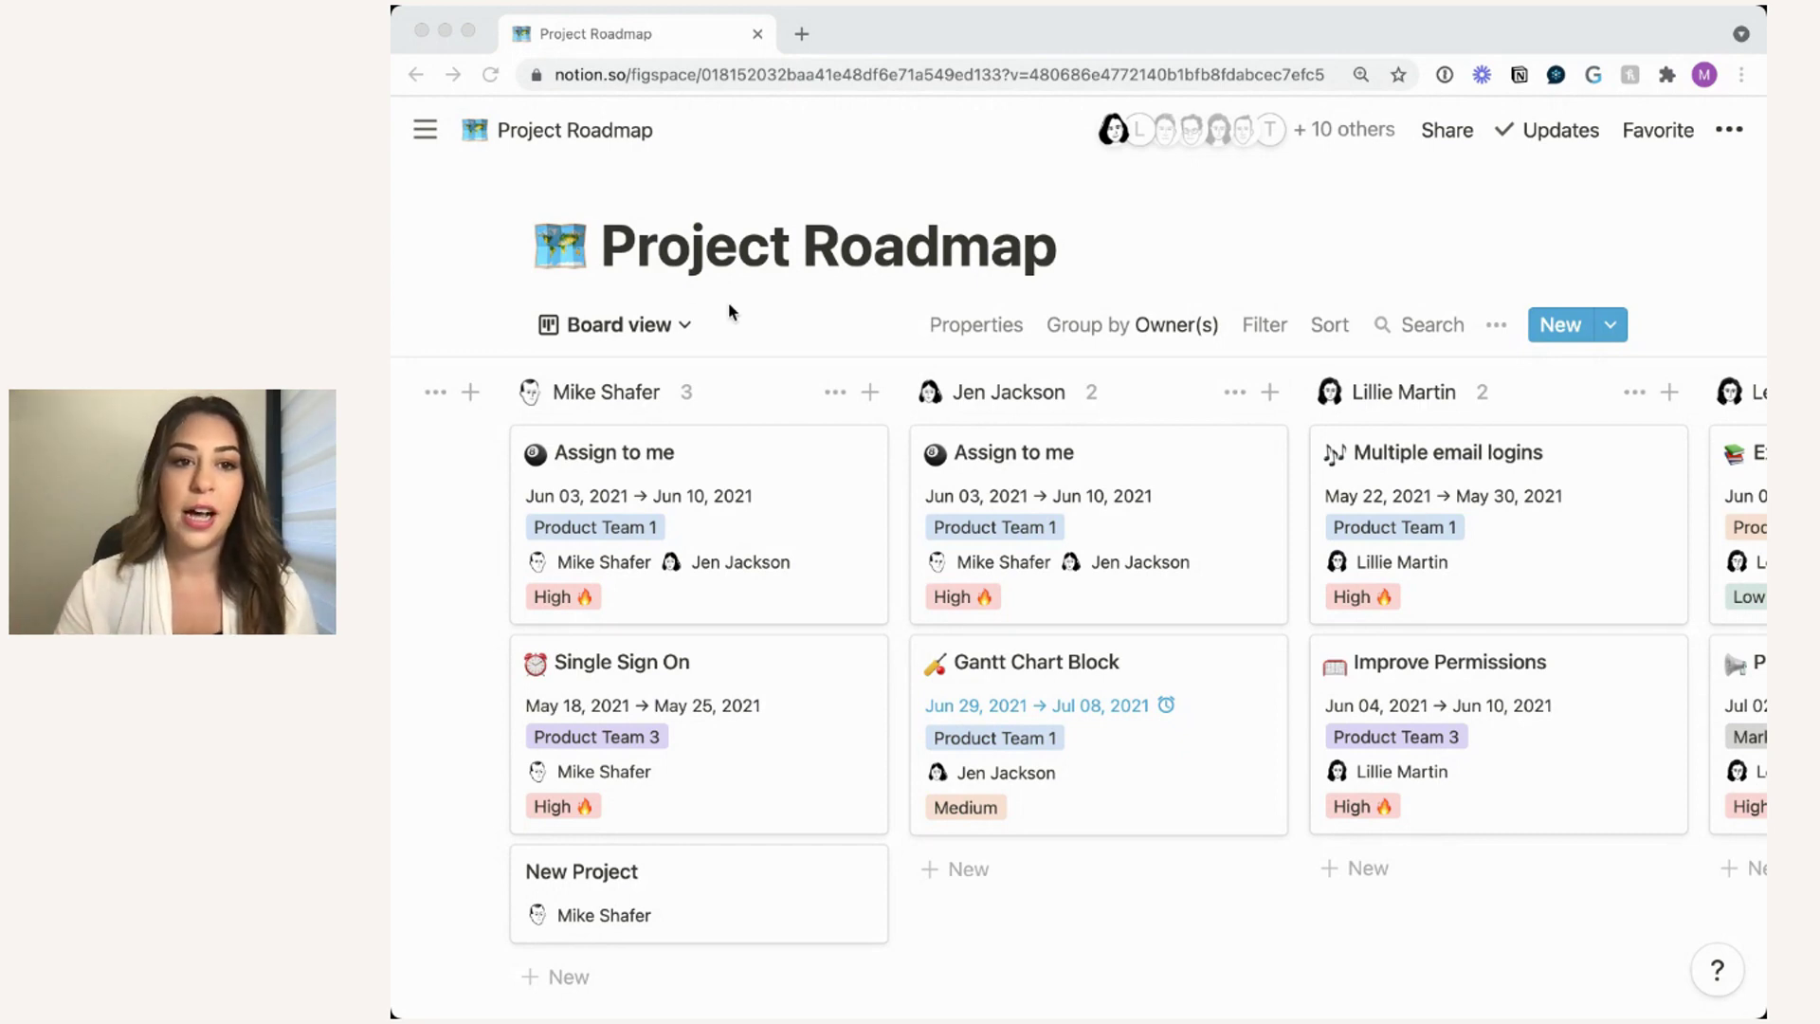
scroll(728, 300, down, 1)
click(654, 291)
click(670, 284)
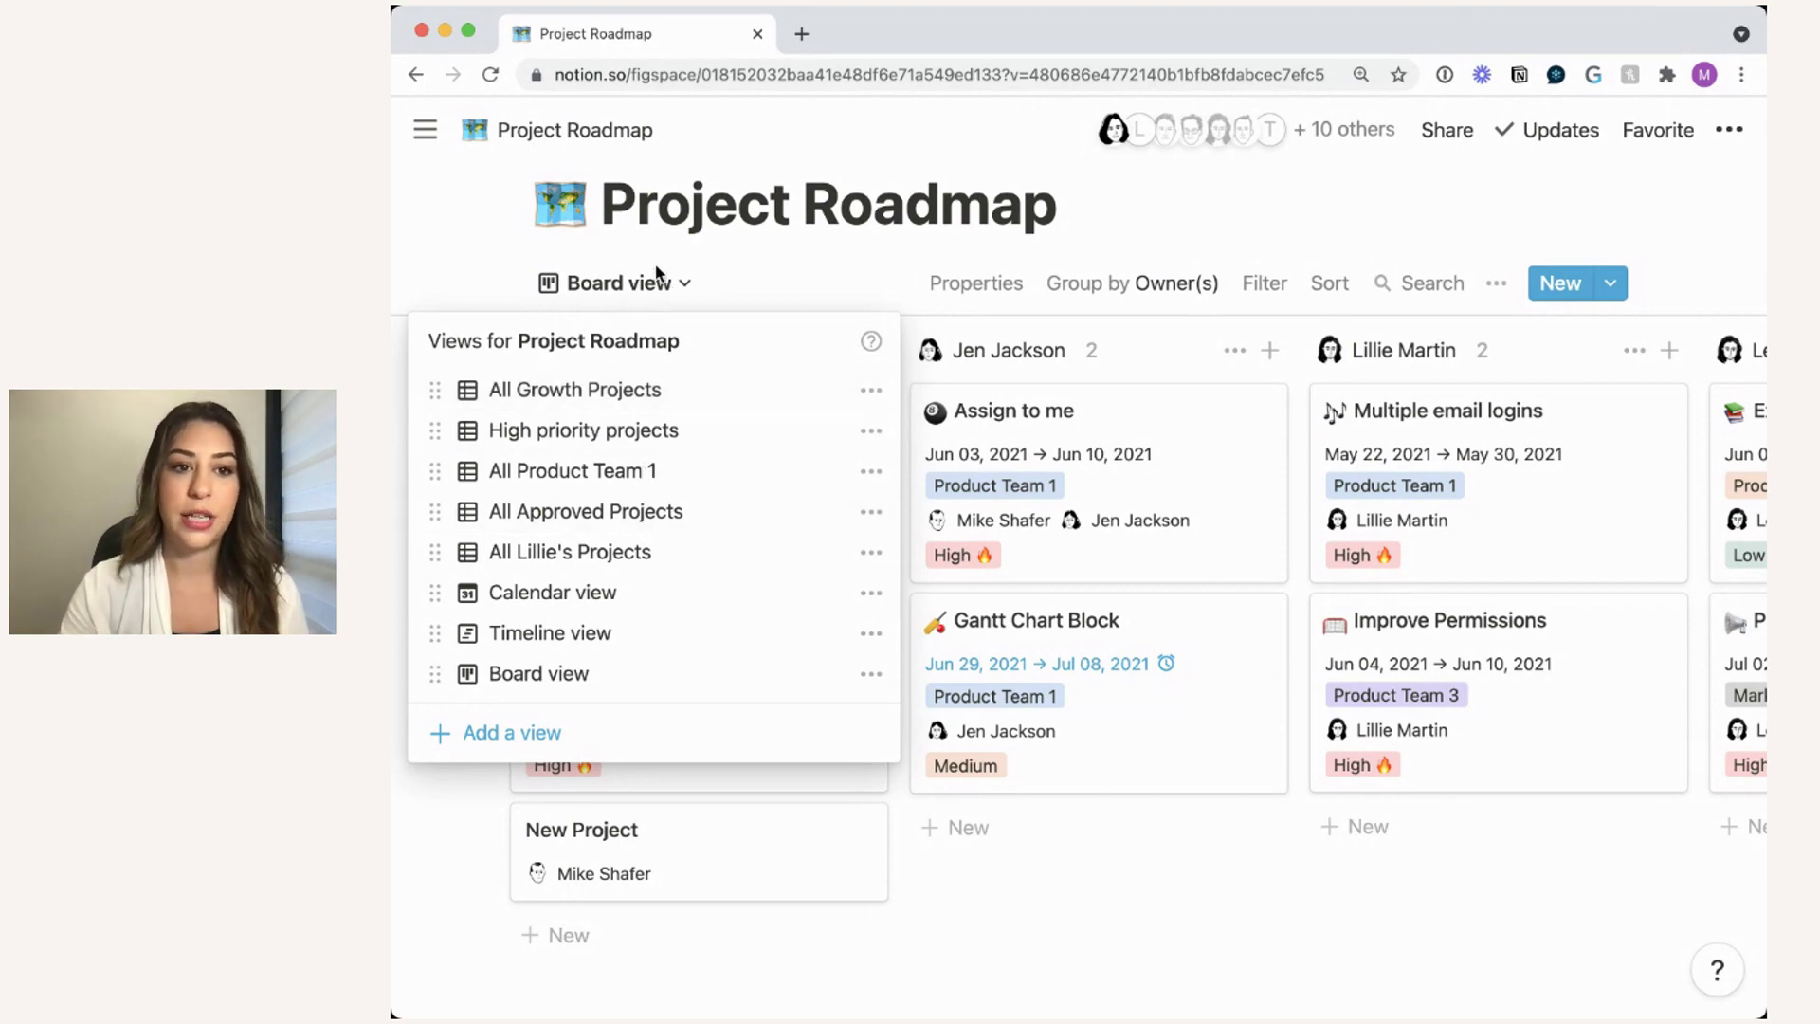
click(589, 637)
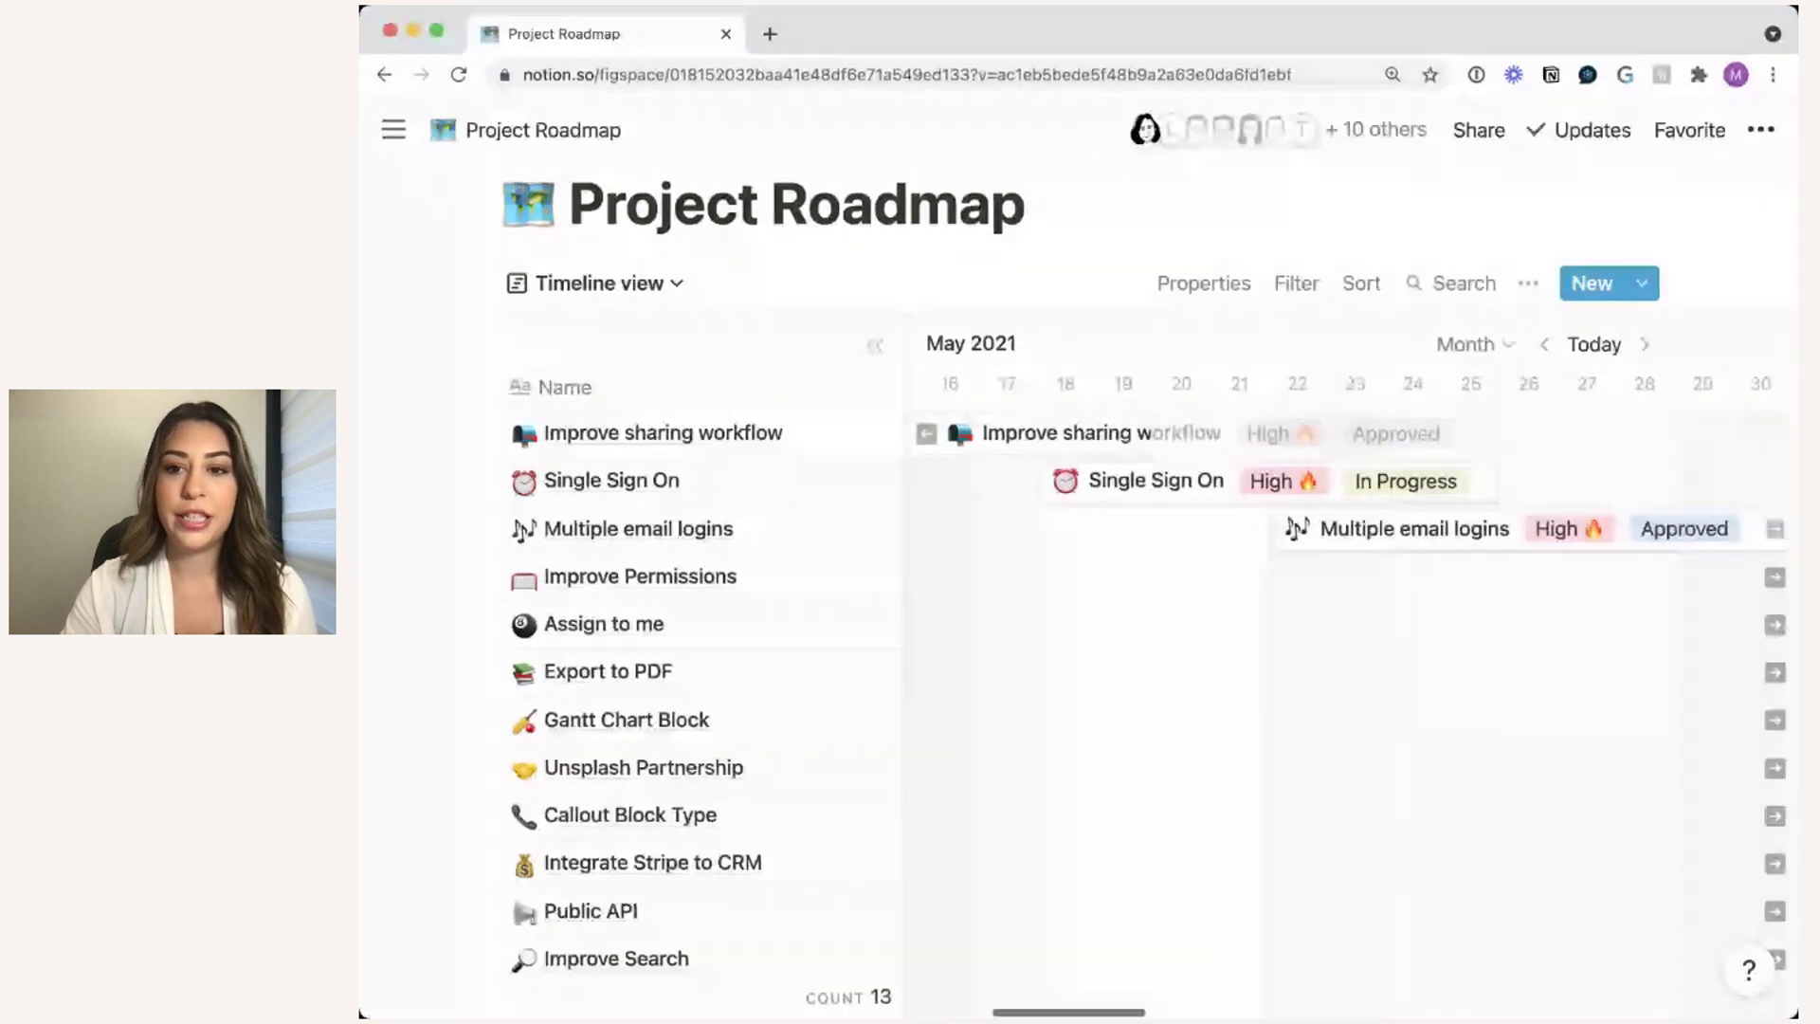
scroll(1423, 664, left, 2)
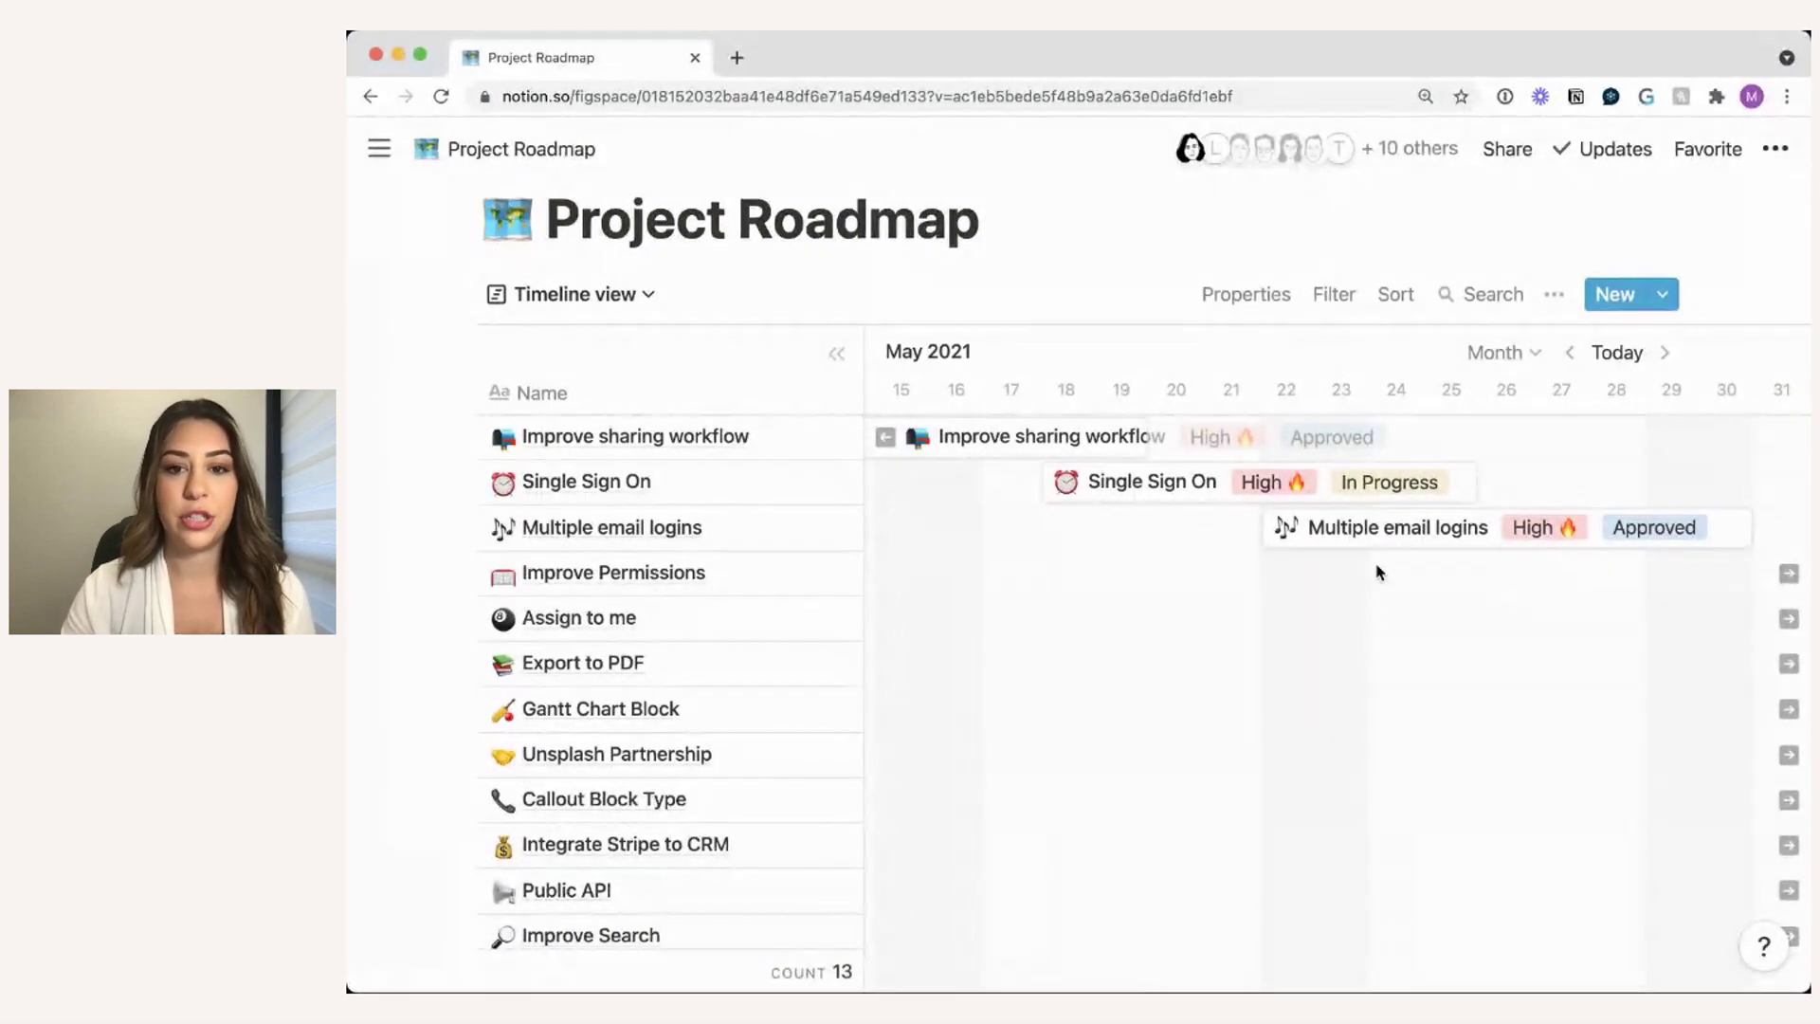
scroll(1186, 530, left, 5)
scroll(1187, 536, left, 5)
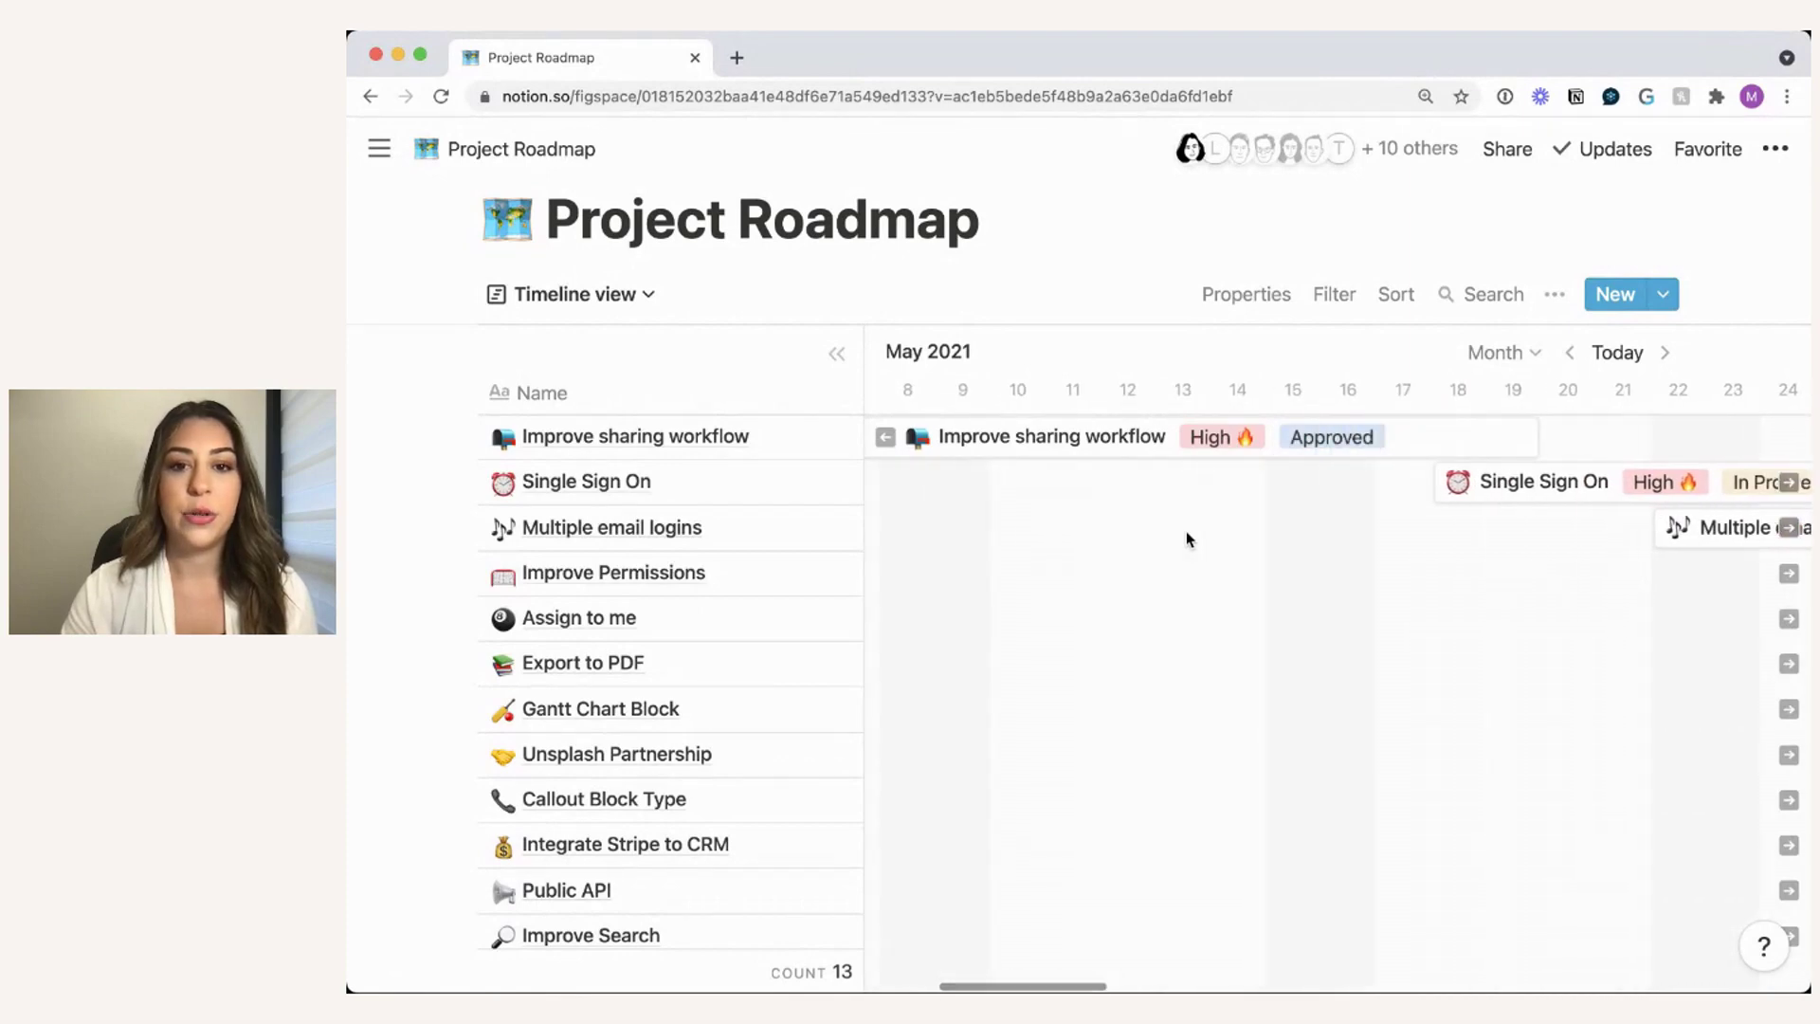
scroll(1186, 539, down, 1)
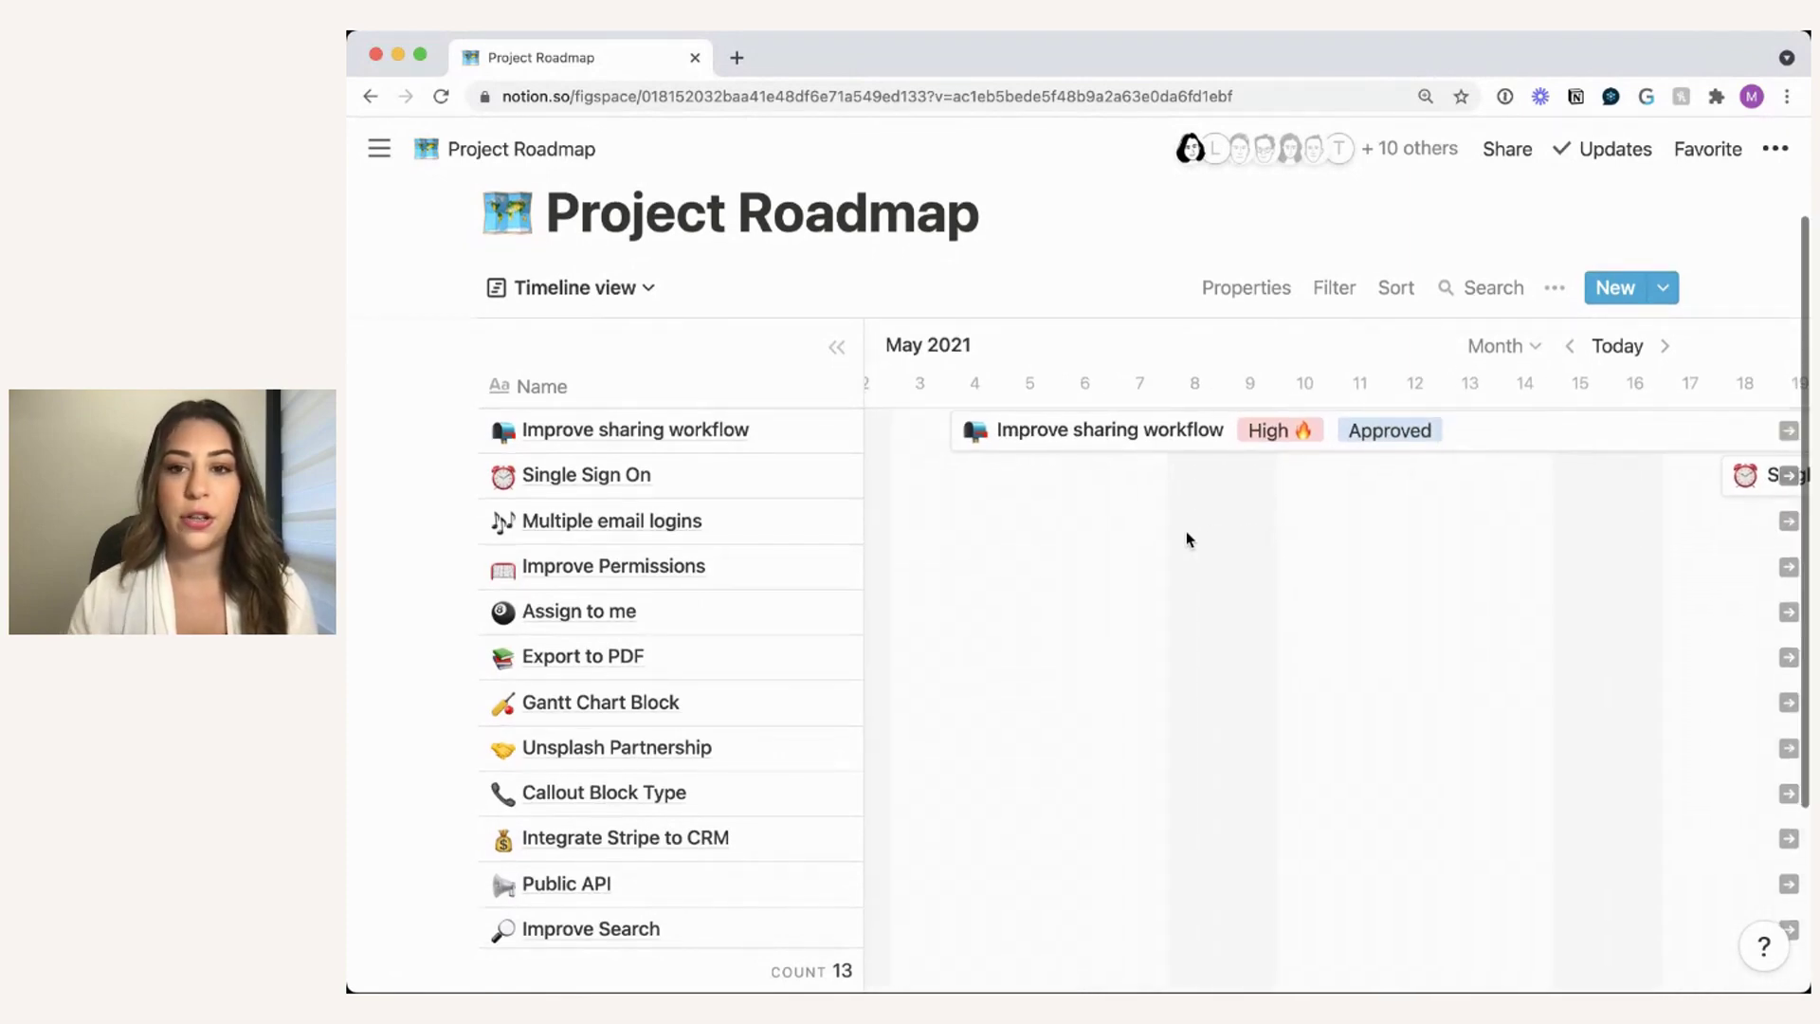
scroll(1187, 536, right, 8)
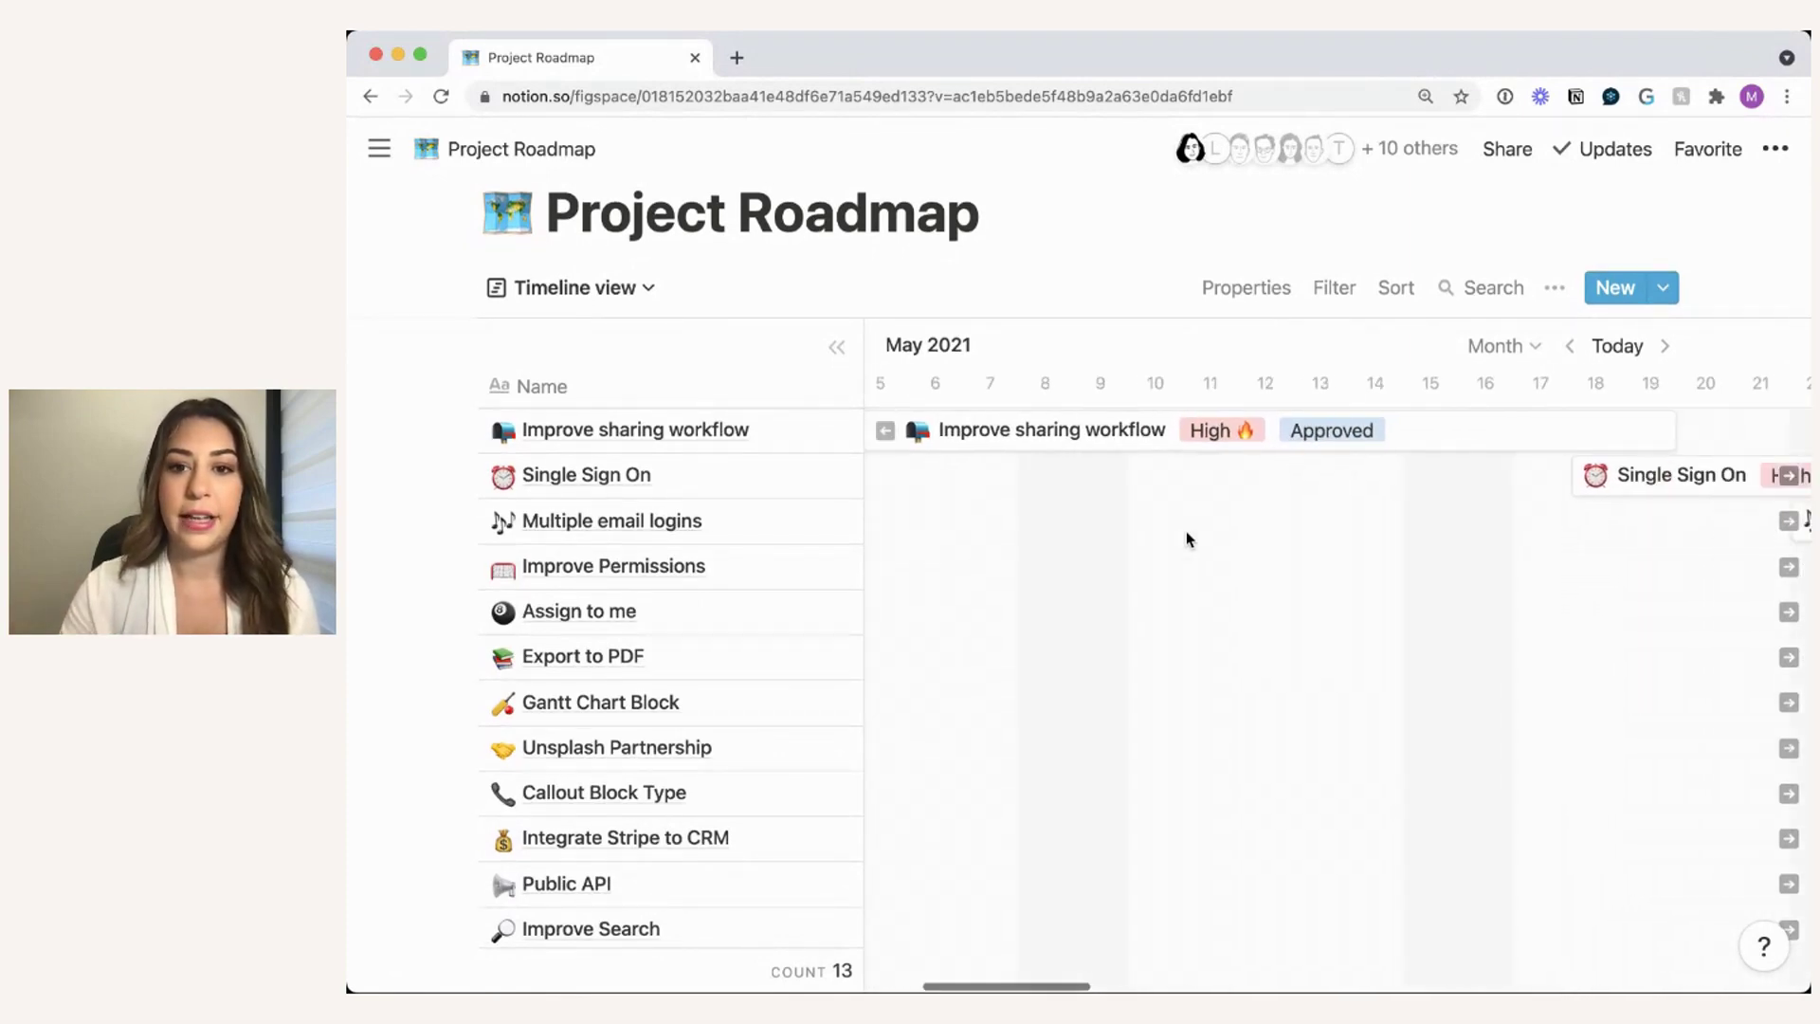
scroll(1332, 474, right, 2)
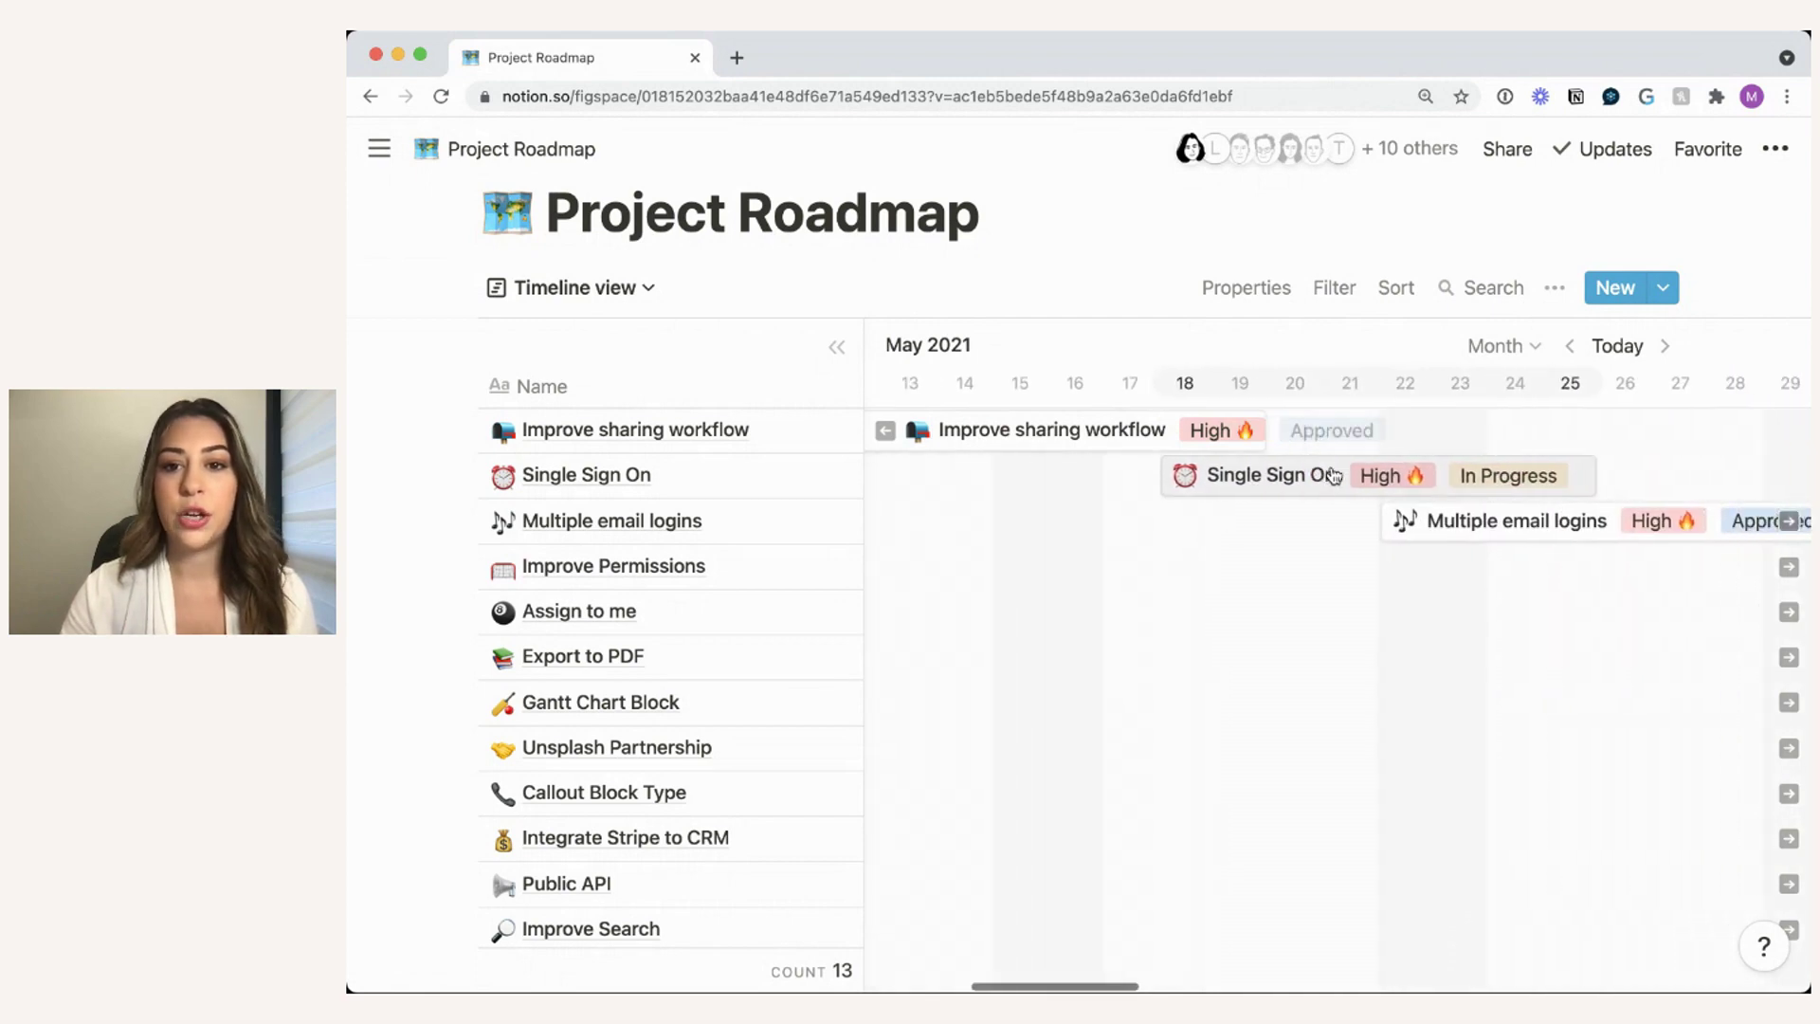
scroll(1372, 553, down, 2)
scroll(1372, 553, down, 1)
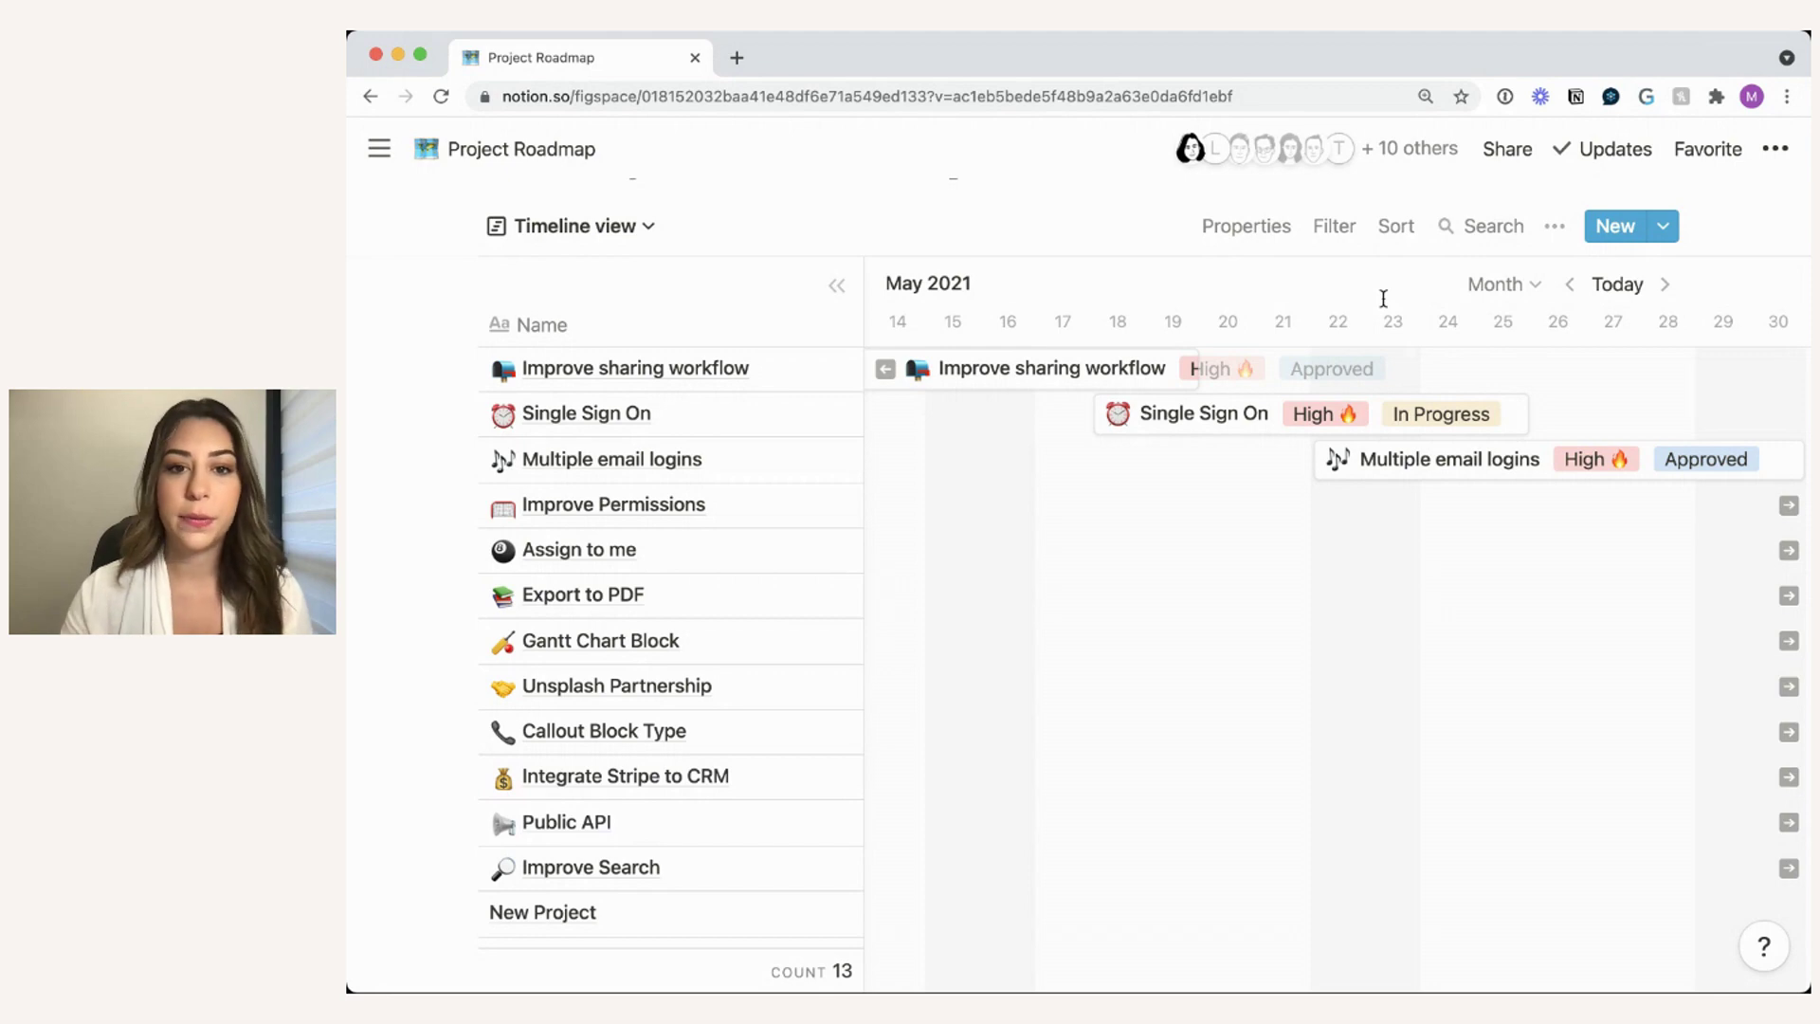
scroll(1187, 475, left, 3)
scroll(1188, 474, up, 2)
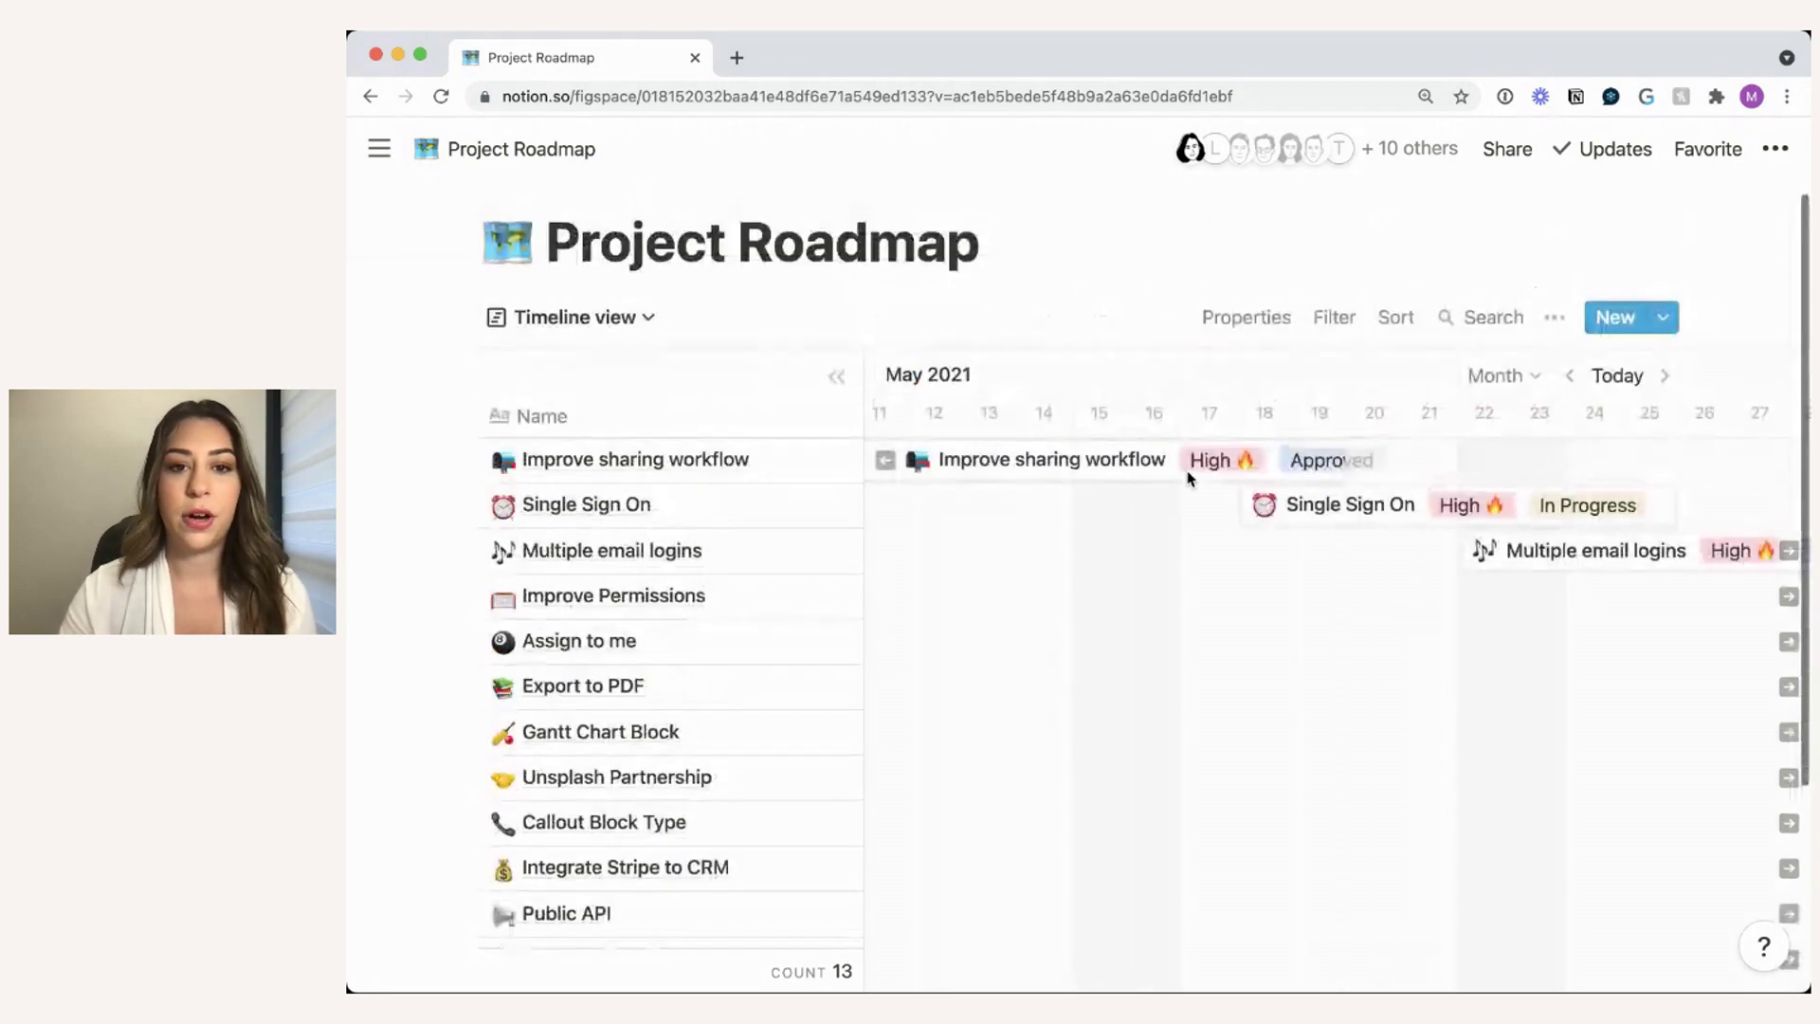
scroll(1033, 507, left, 5)
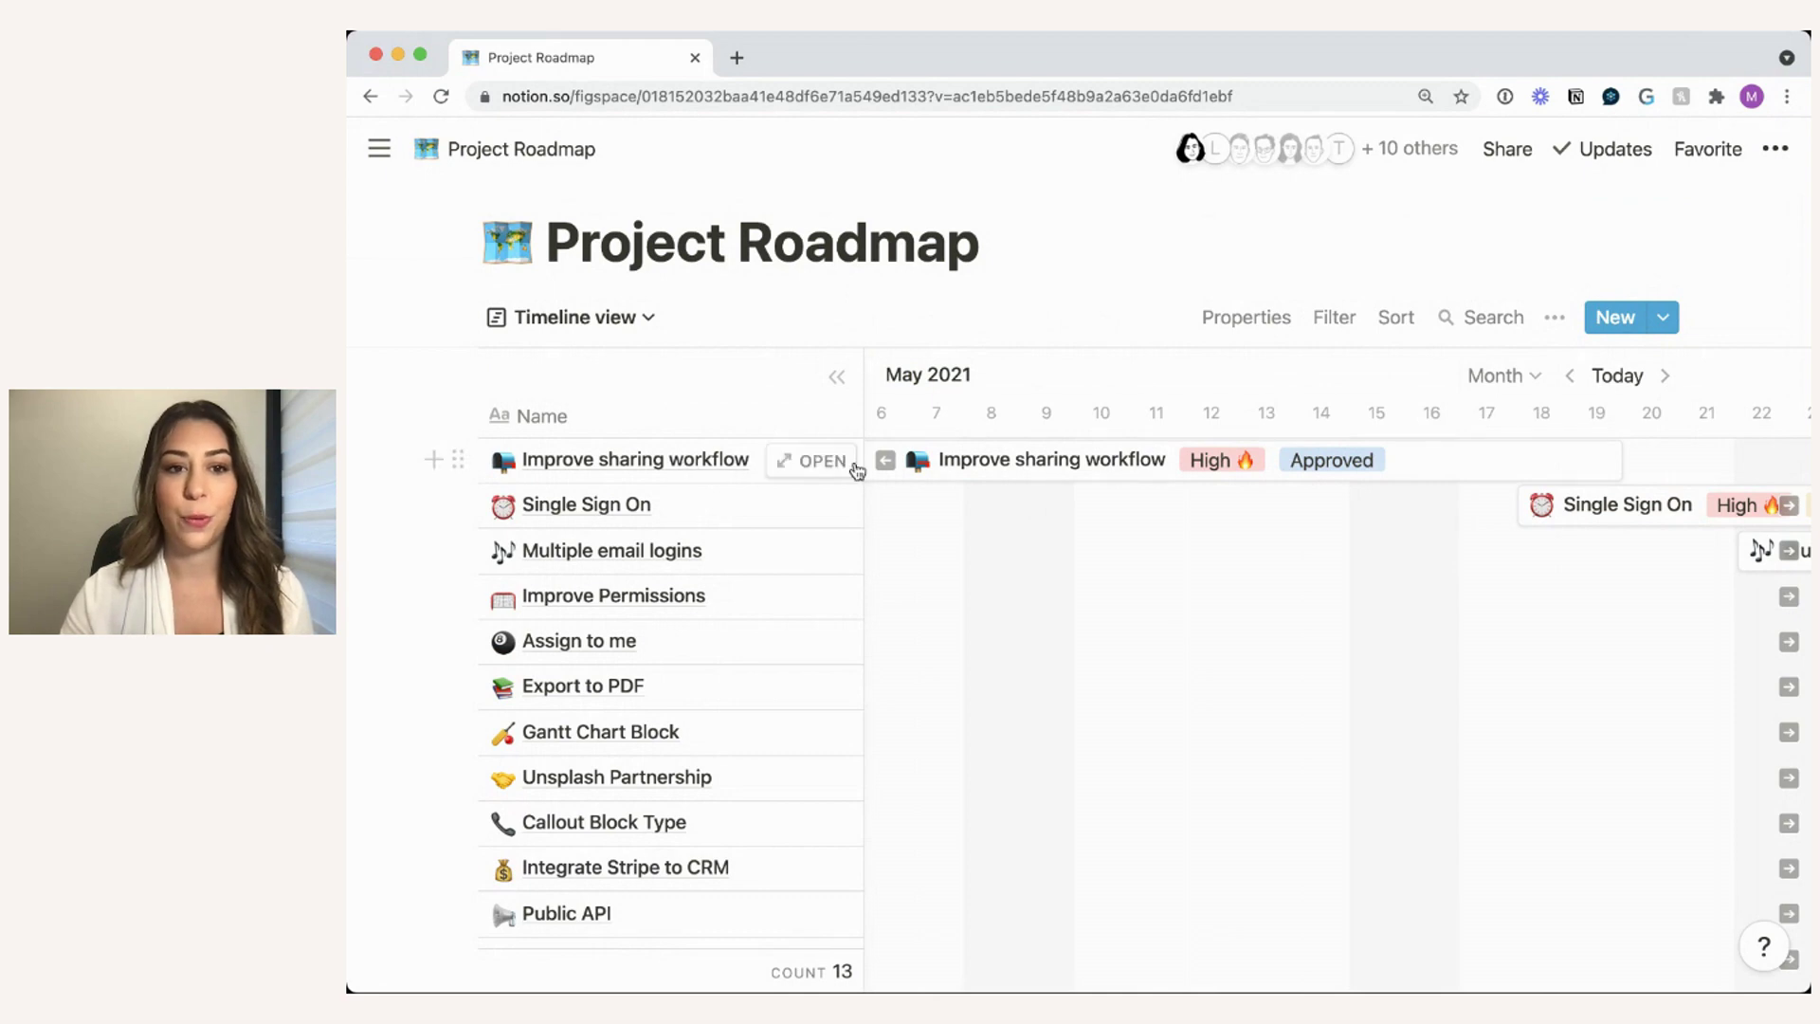
scroll(1043, 517, left, 3)
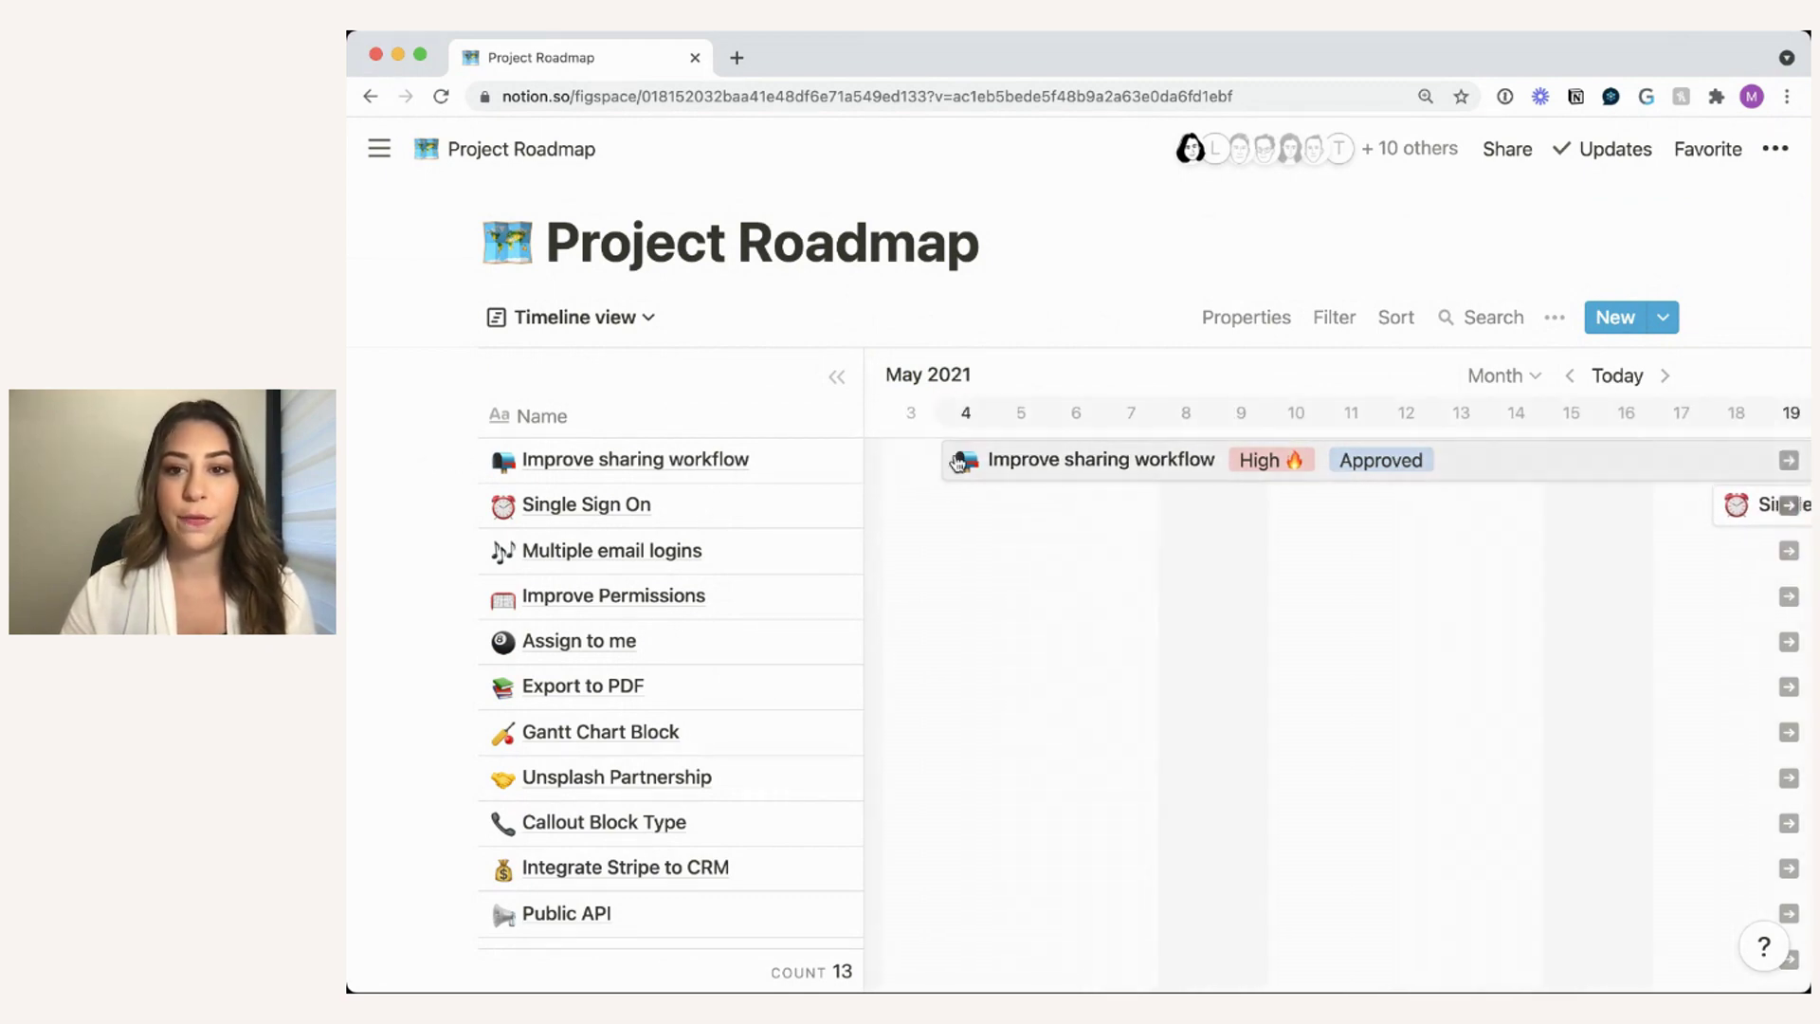
scroll(1305, 486, right, 3)
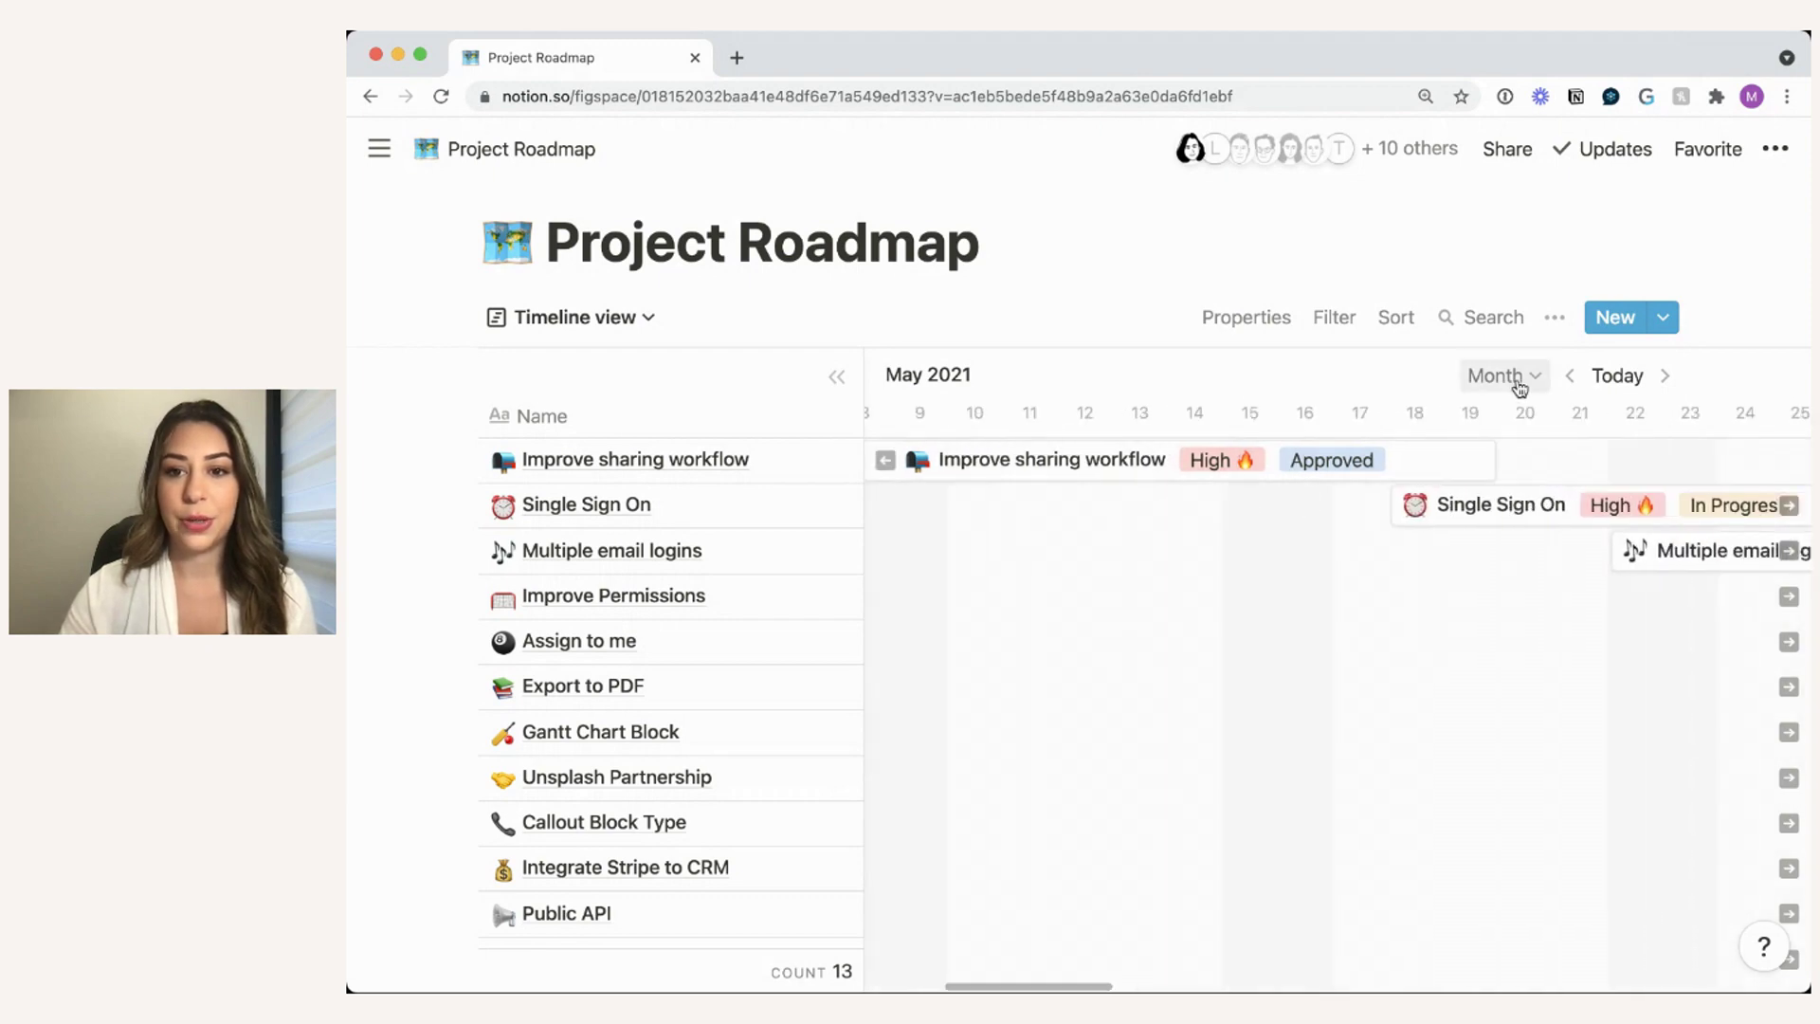
scroll(1178, 463, left, 15)
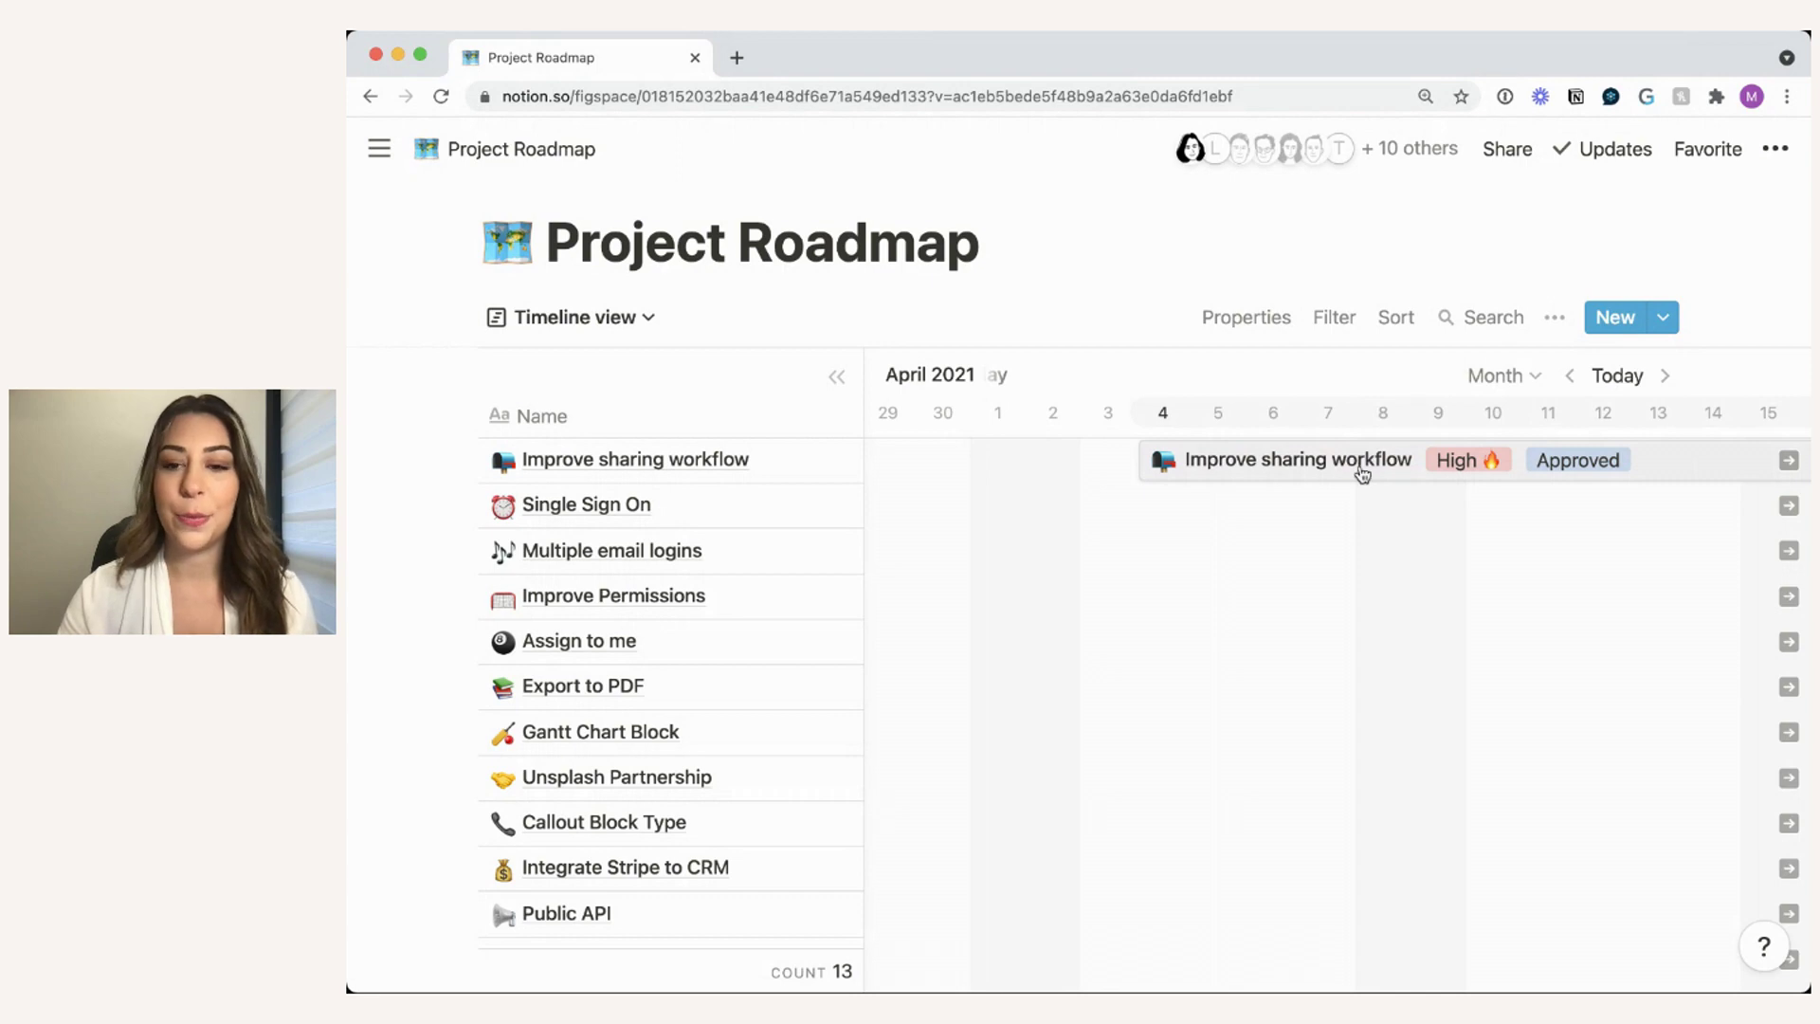
click(1362, 472)
scroll(1232, 585, down, 3)
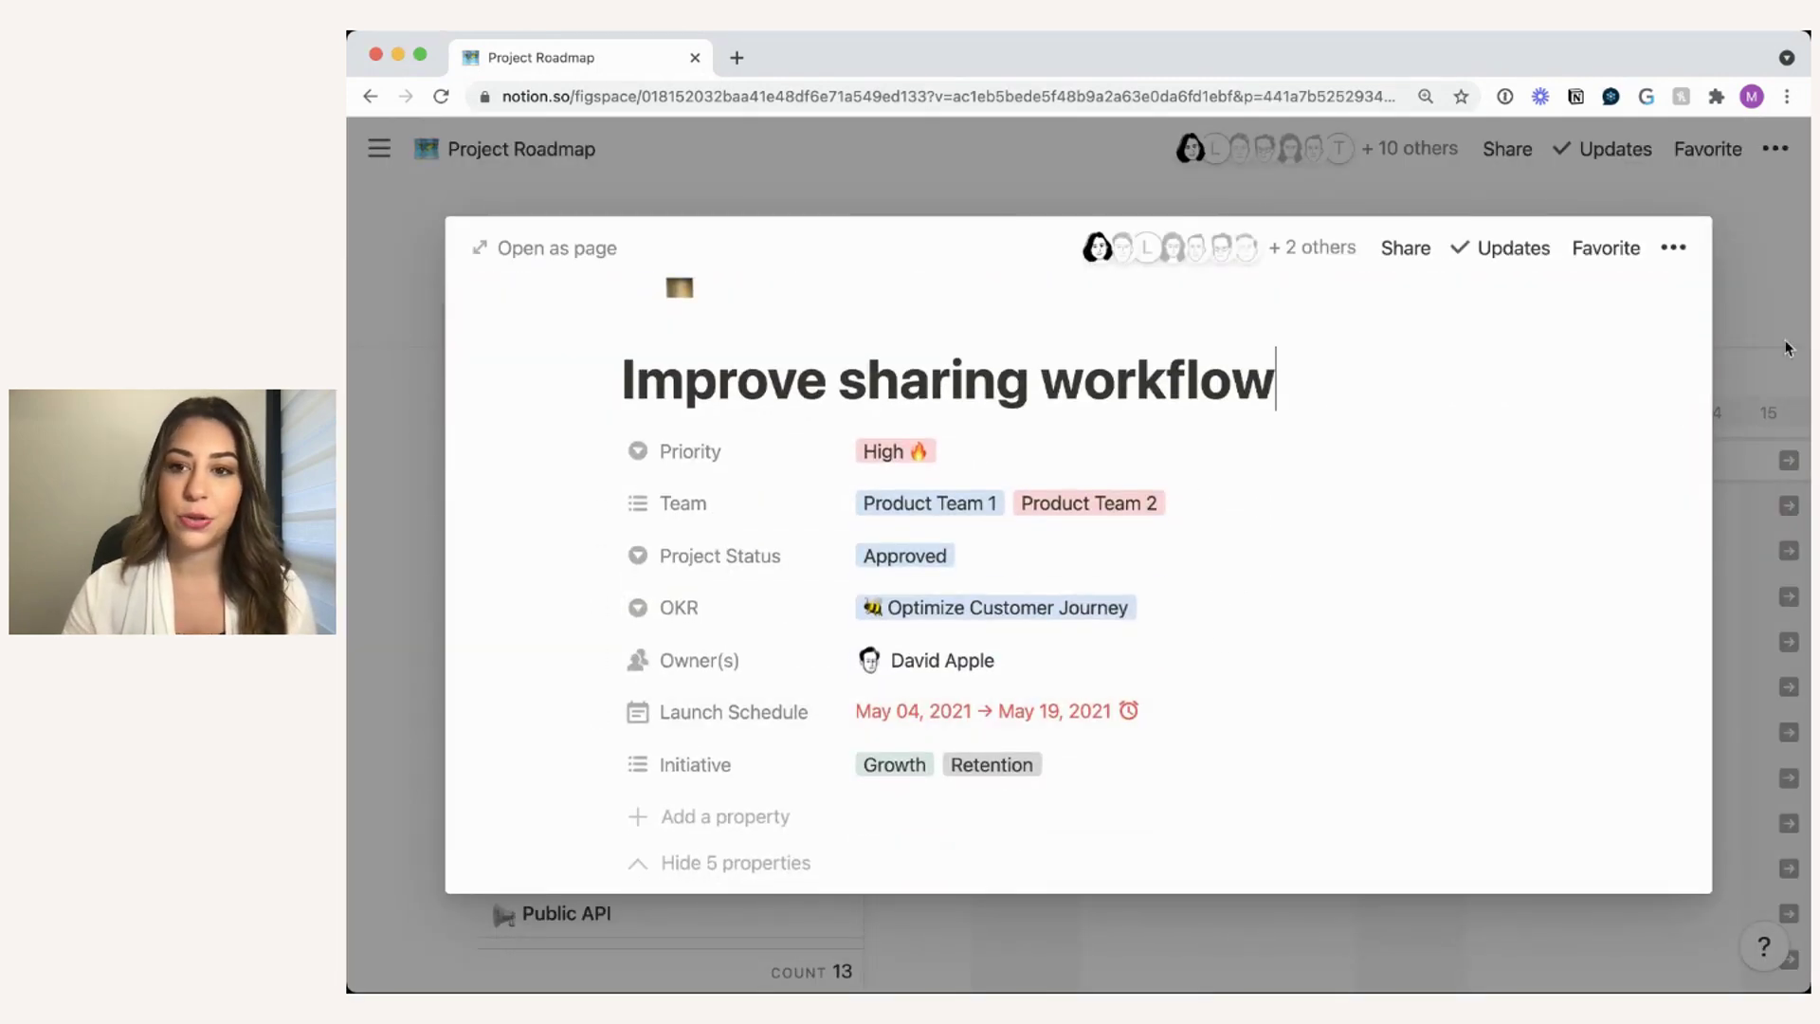
click(1781, 299)
scroll(1463, 622, right, 5)
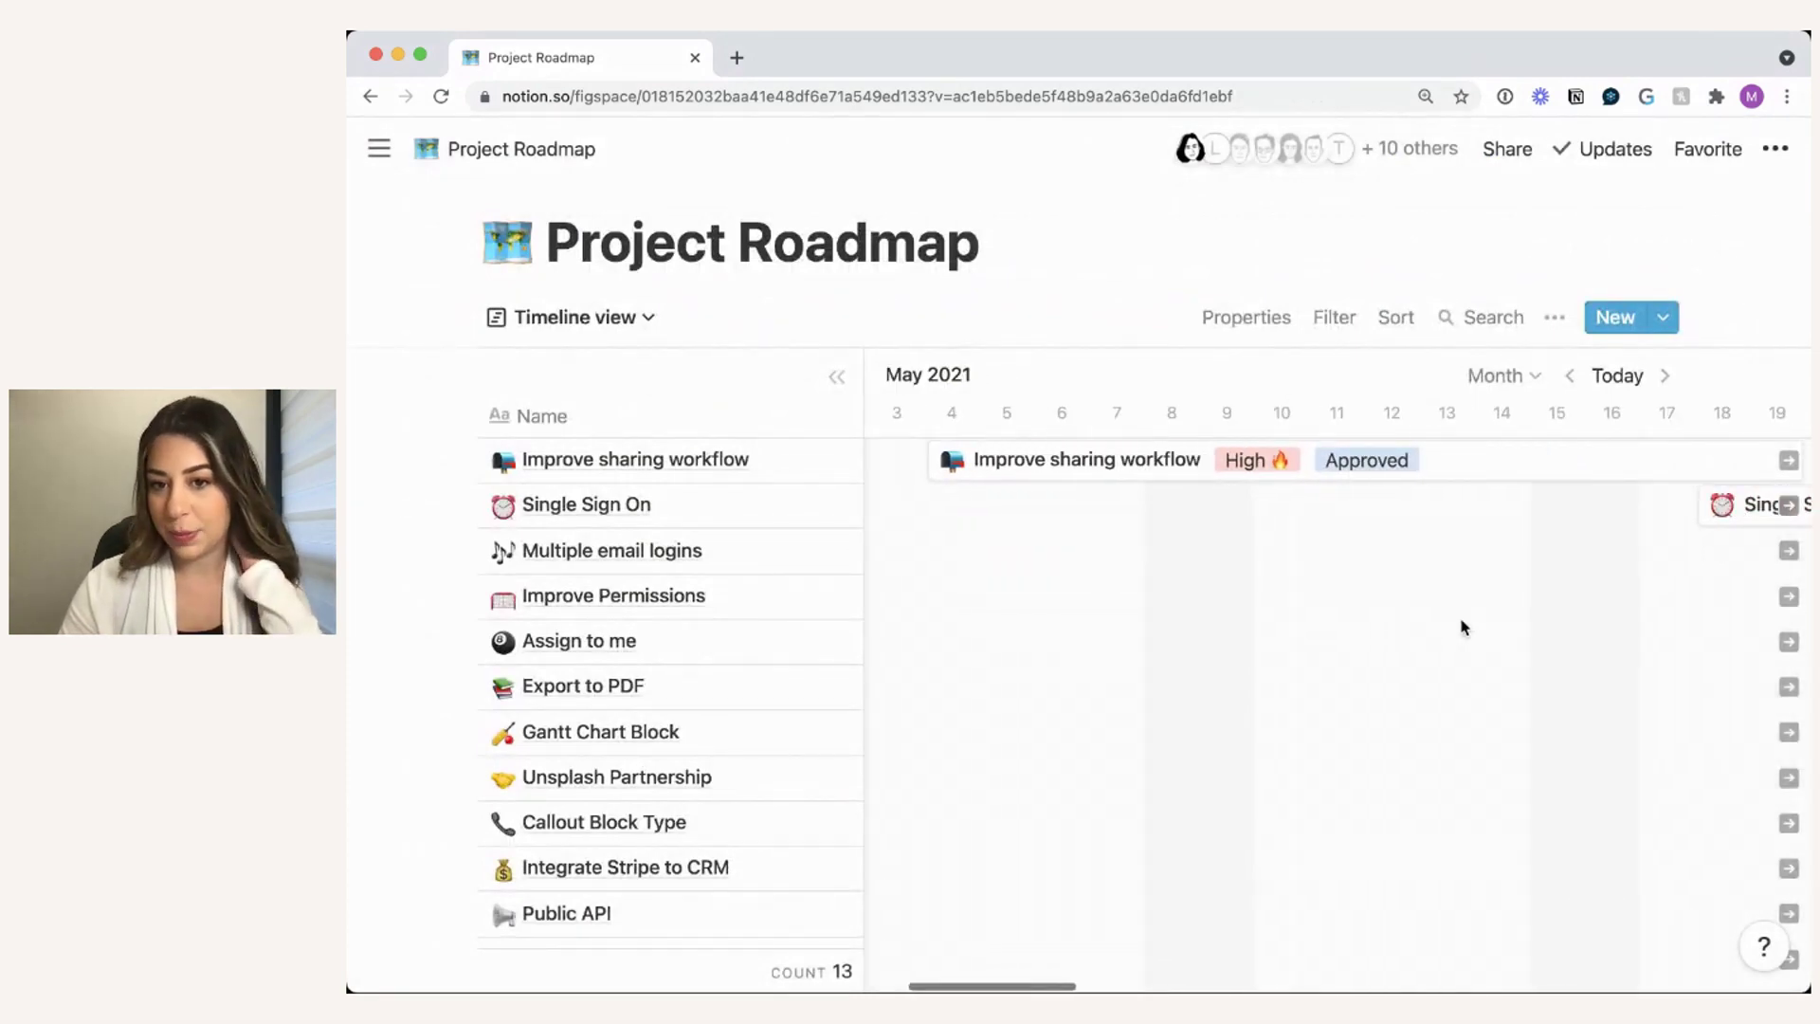
- Move the Multiple email logins timeline bar to run from May 27 to June 4
scroll(1463, 625, right, 3)
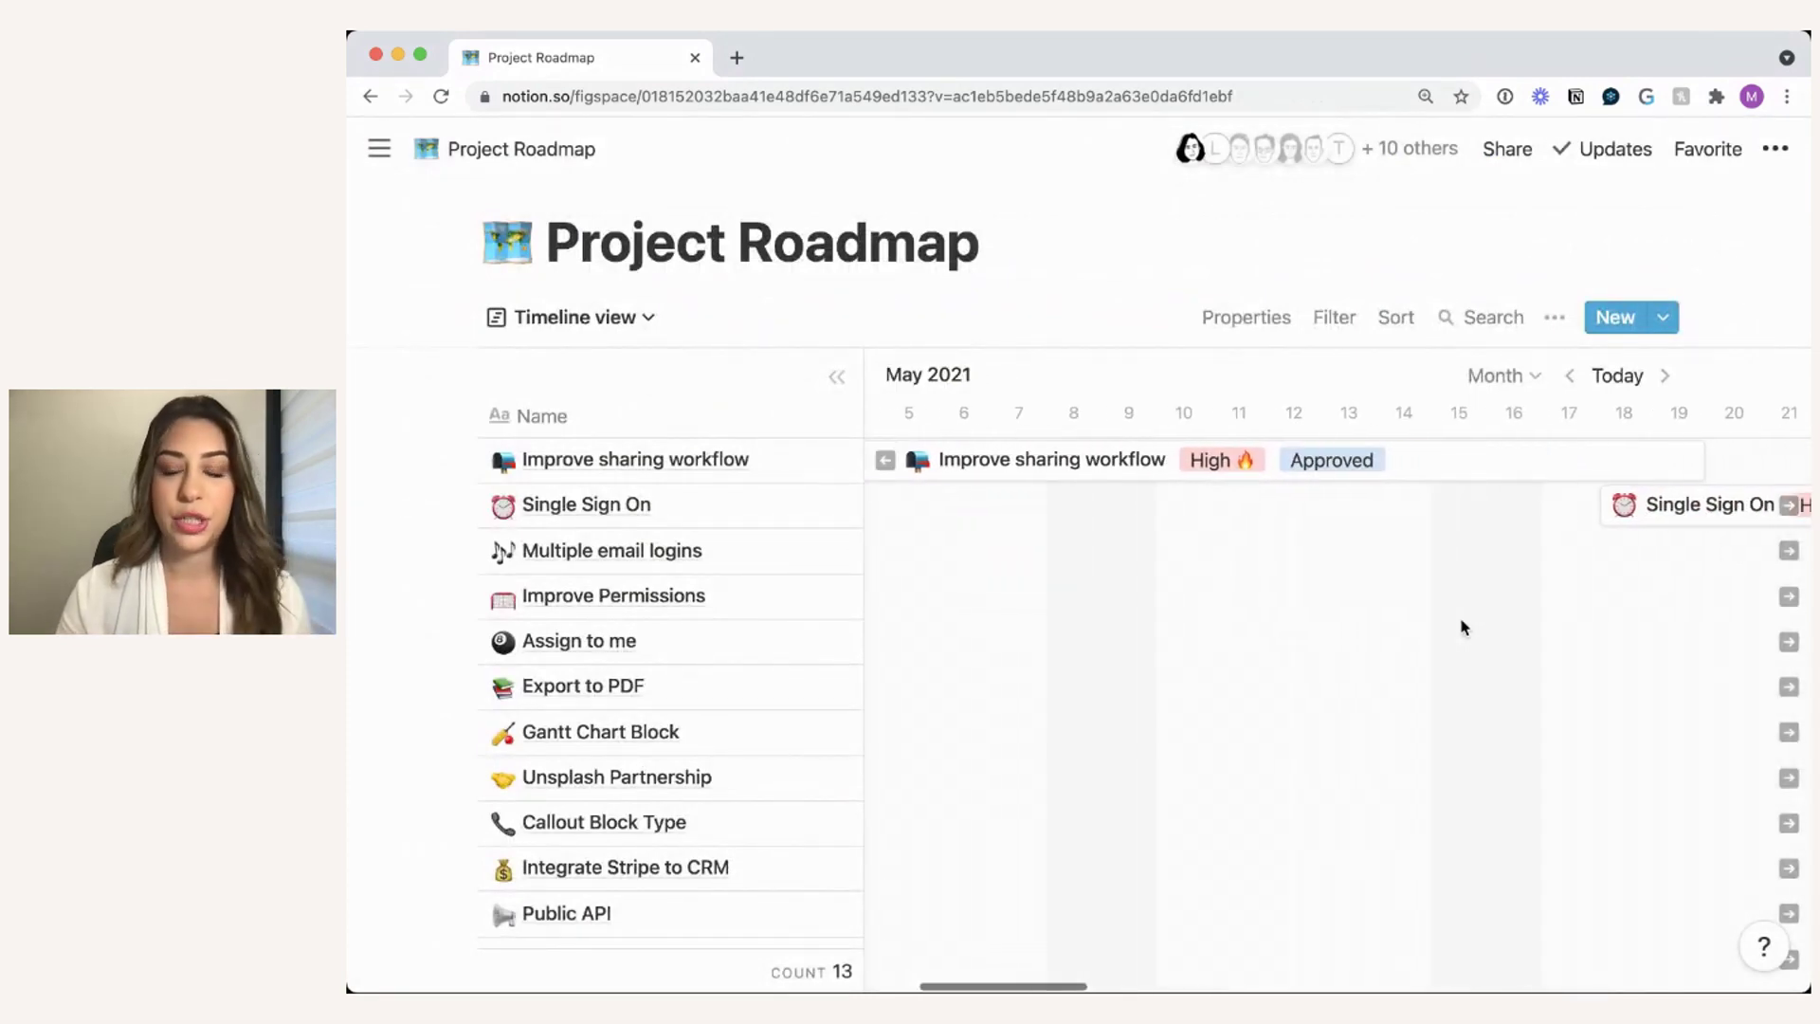
scroll(1463, 626, right, 1)
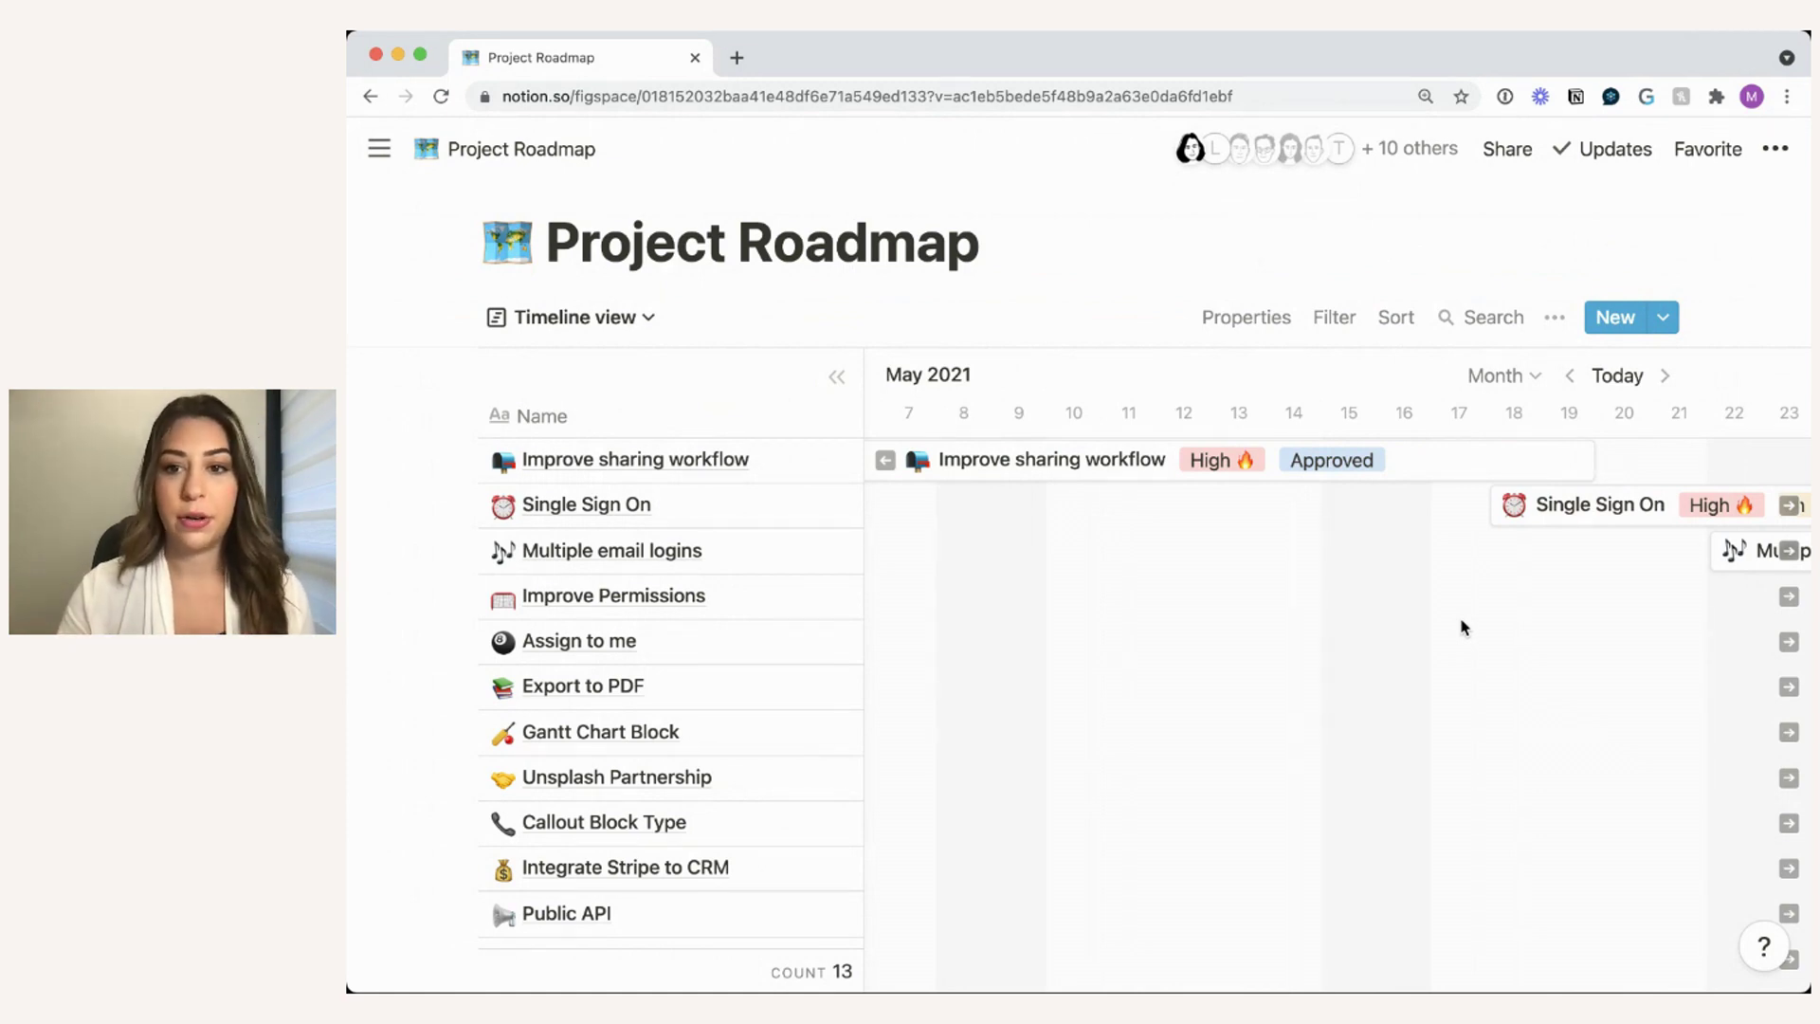
scroll(1463, 625, down, 1)
scroll(1463, 625, right, 9)
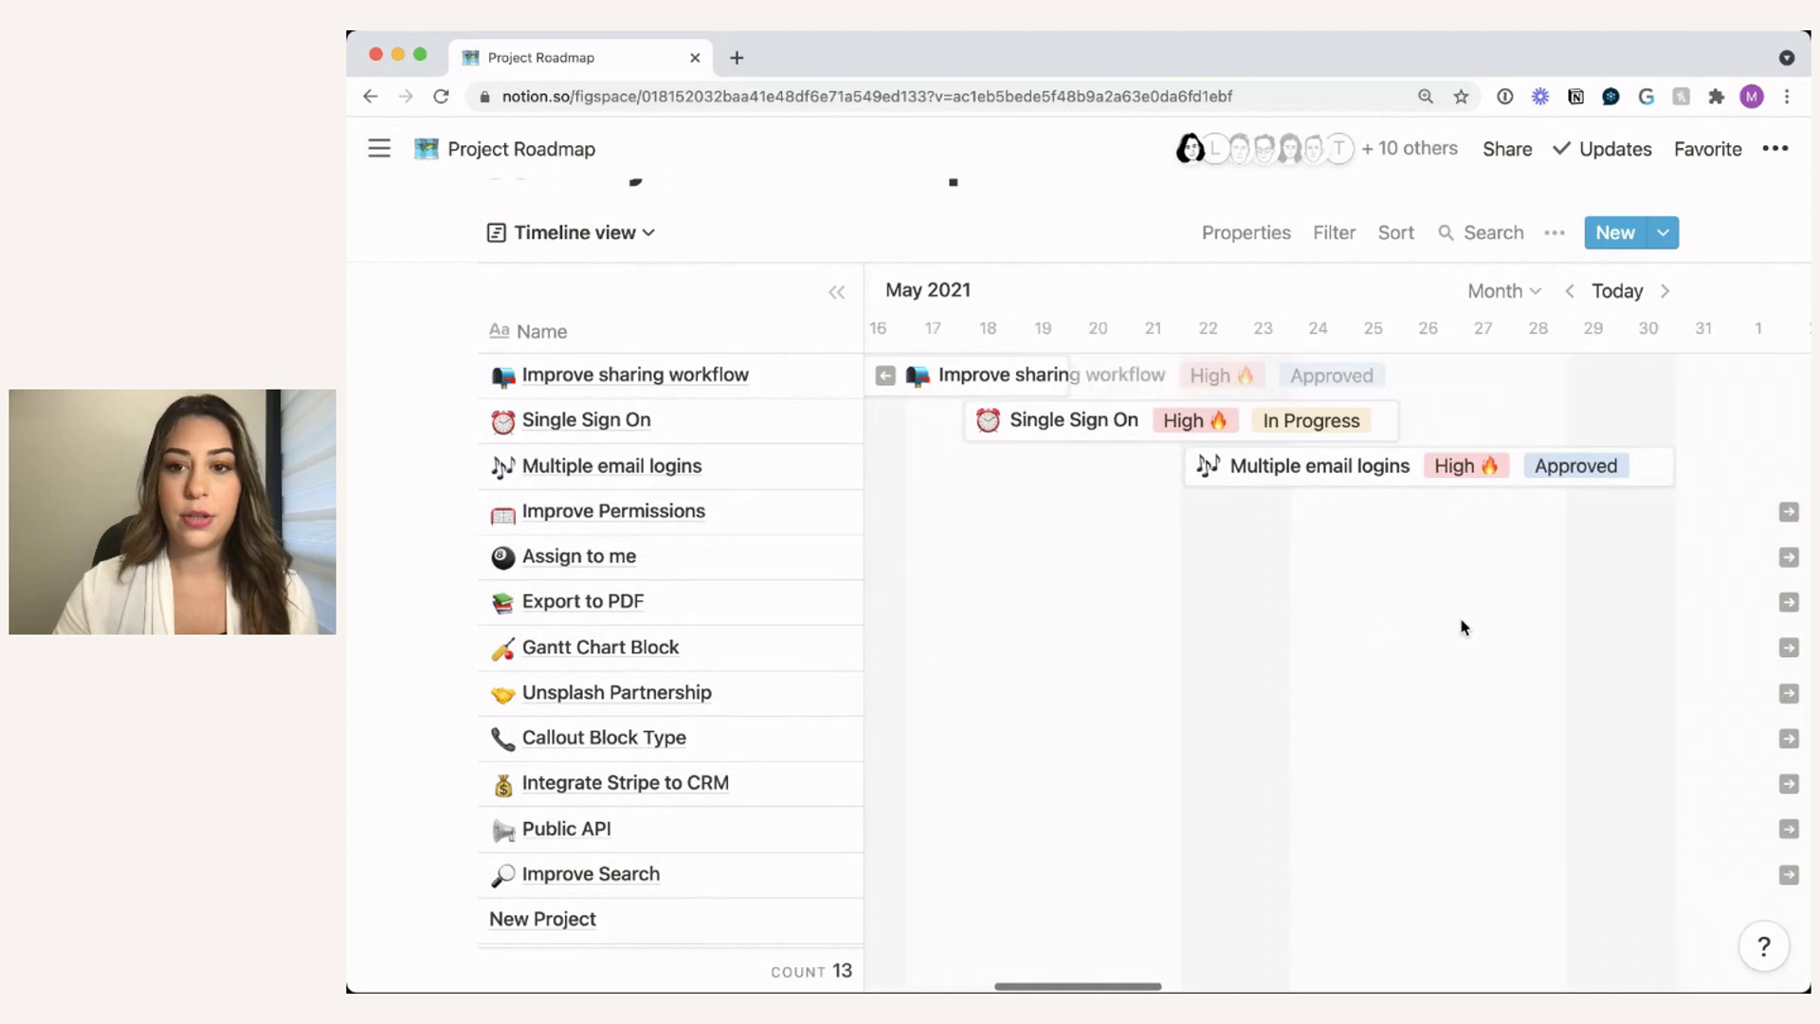
scroll(1463, 626, right, 2)
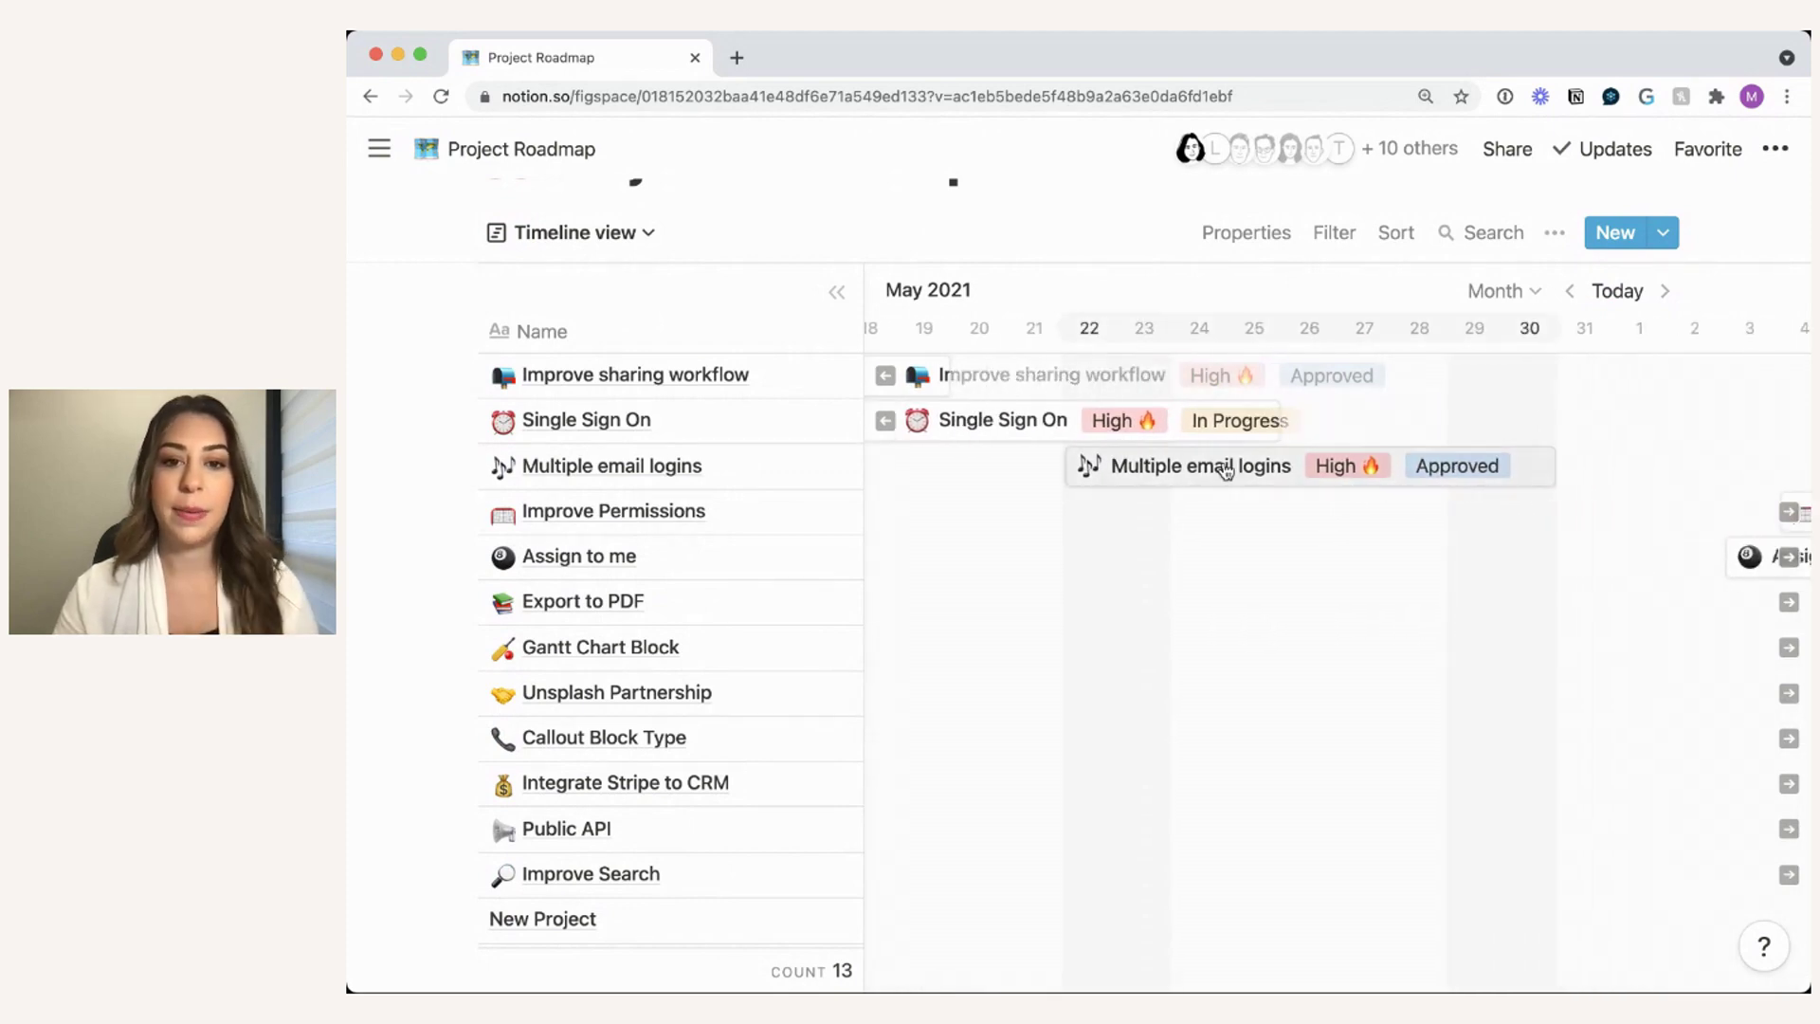
drag(1187, 471, 1481, 460)
scroll(1397, 538, right, 3)
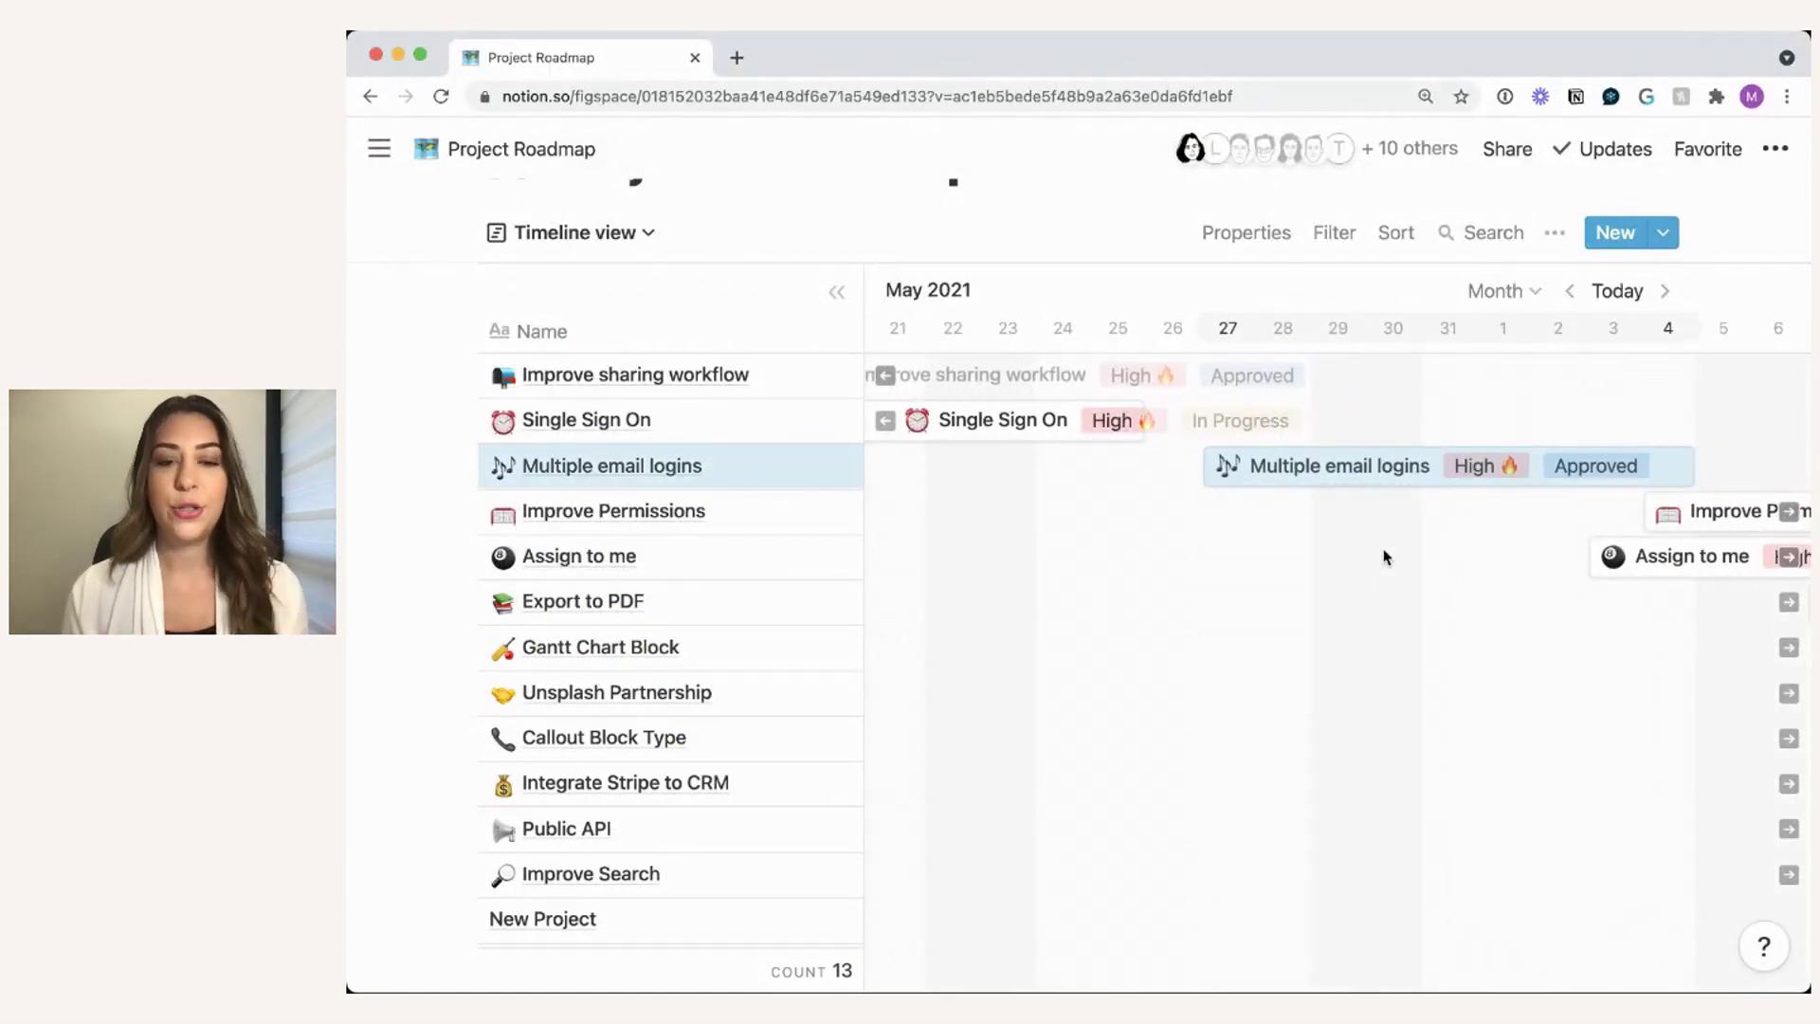
scroll(1217, 616, right, 3)
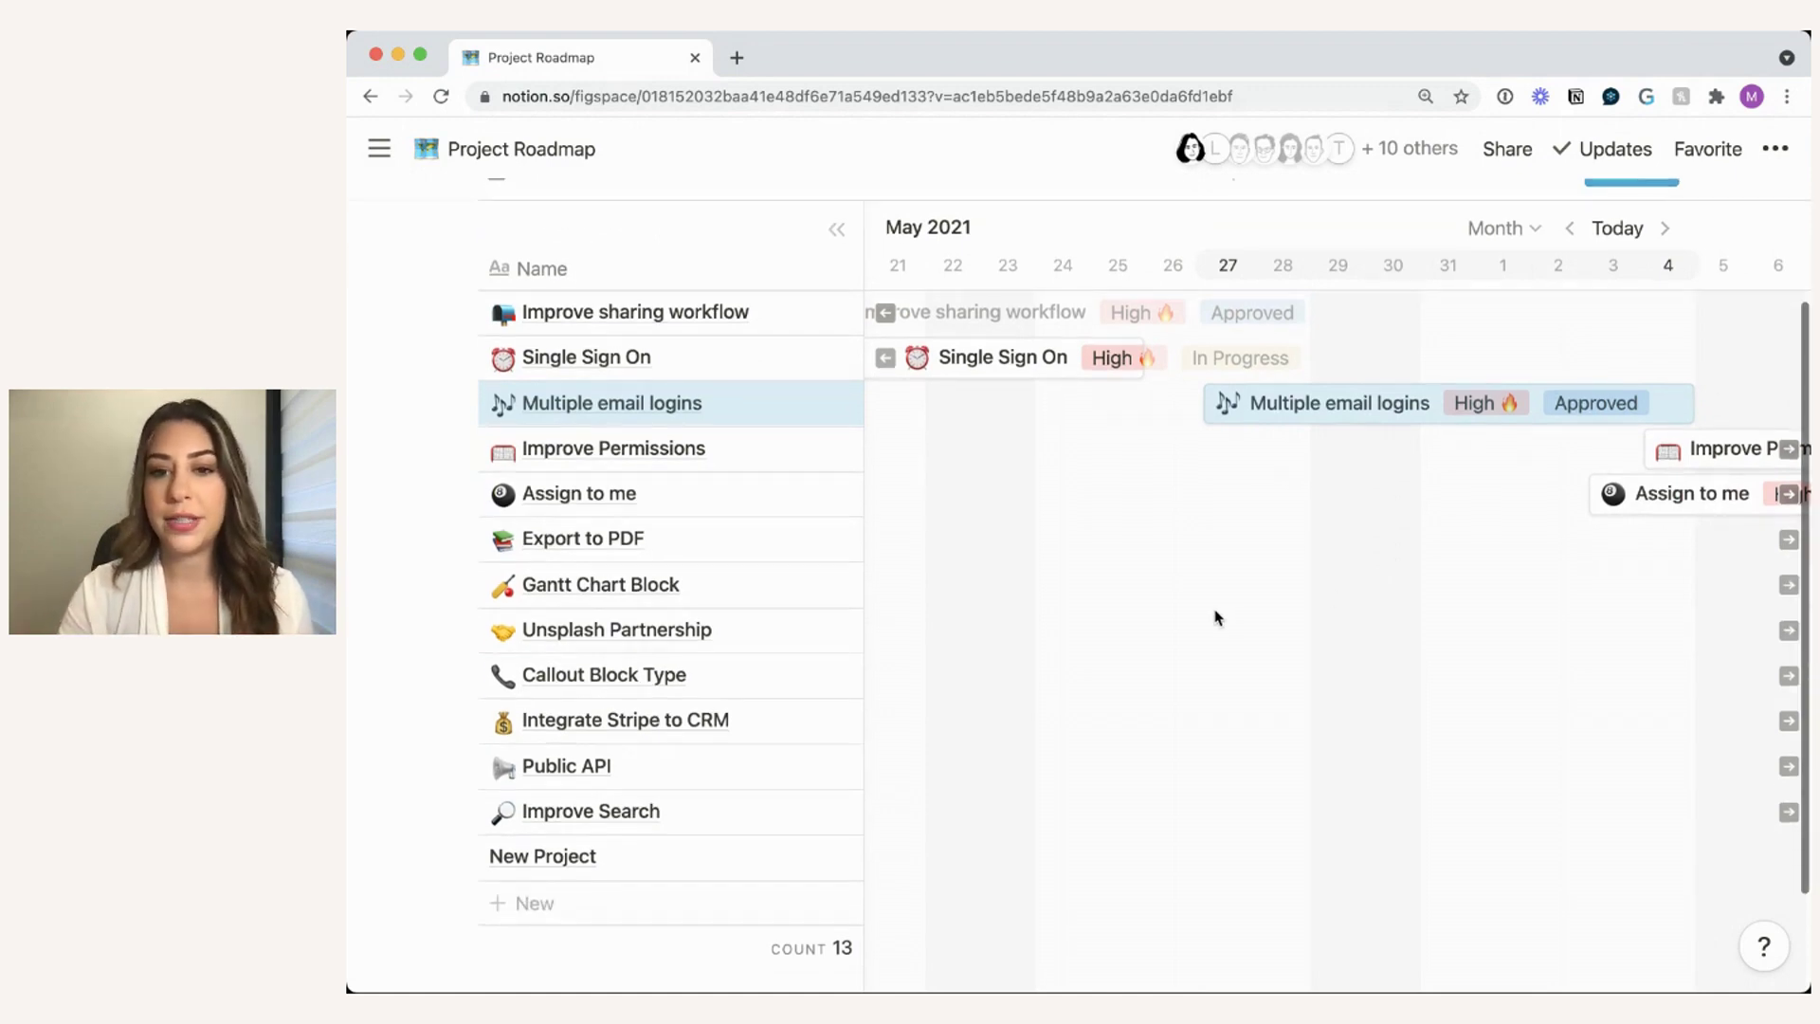
scroll(1217, 616, right, 4)
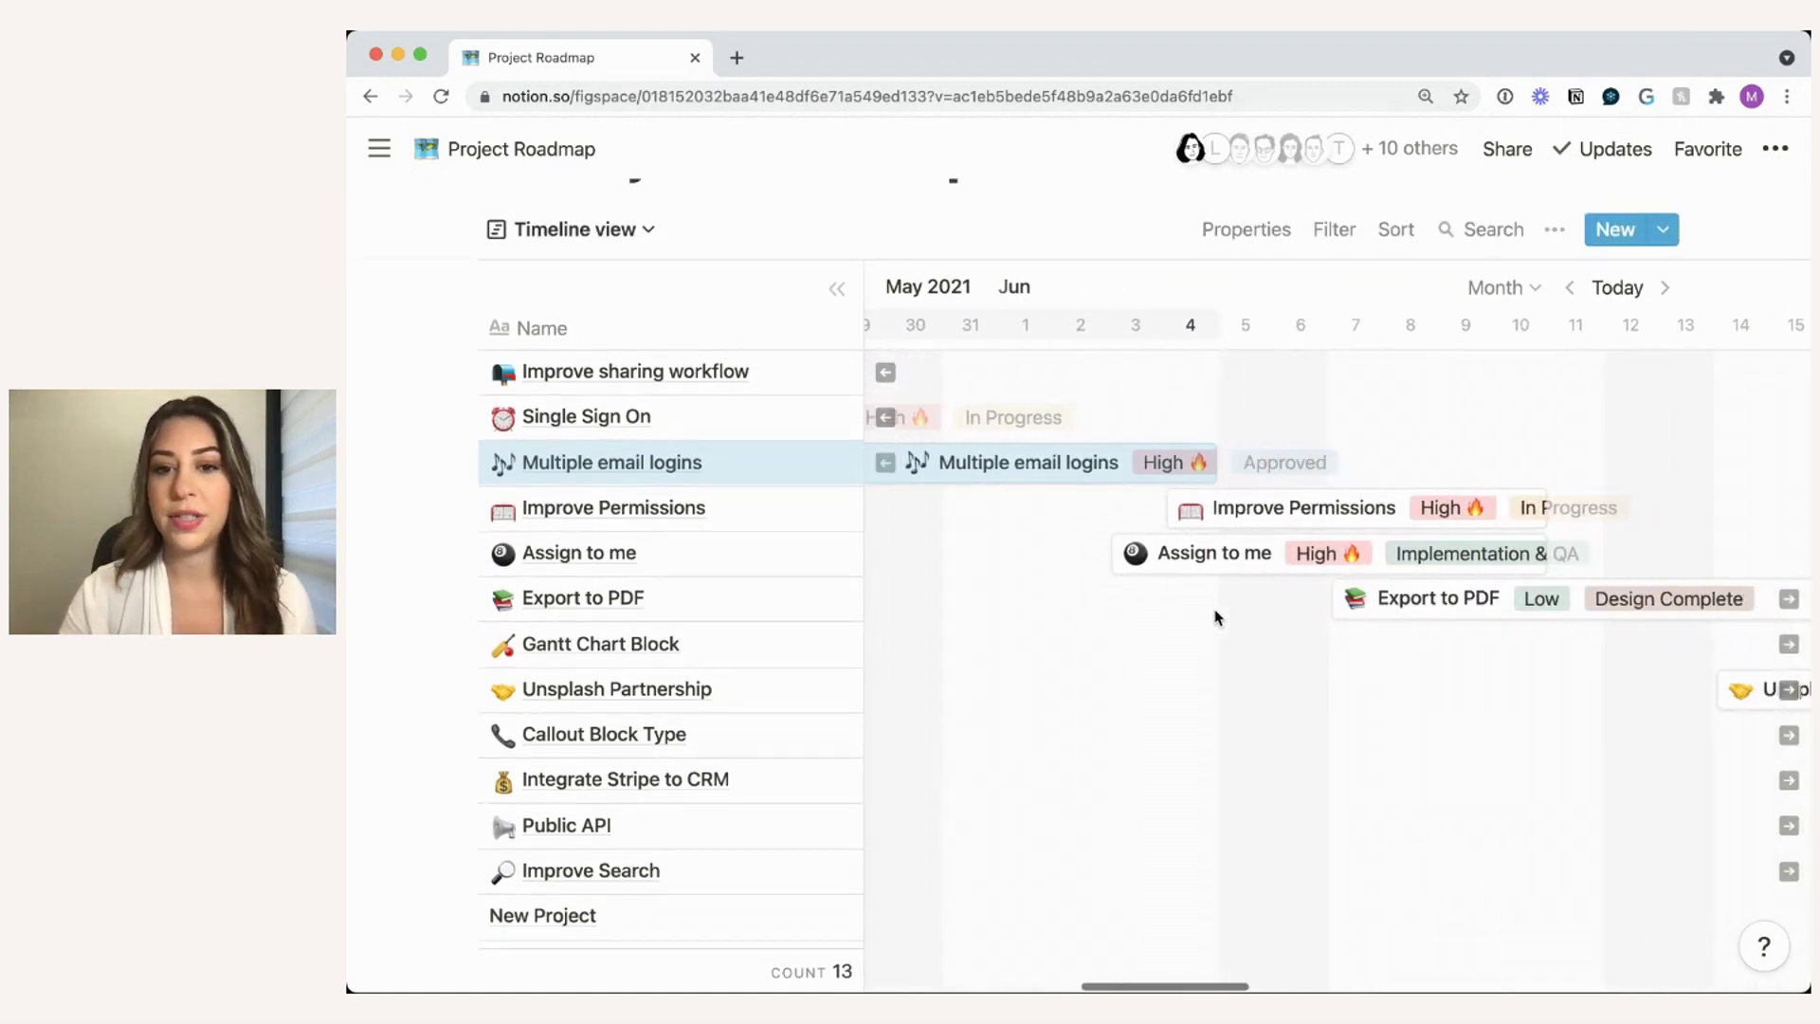
scroll(1320, 569, right, 2)
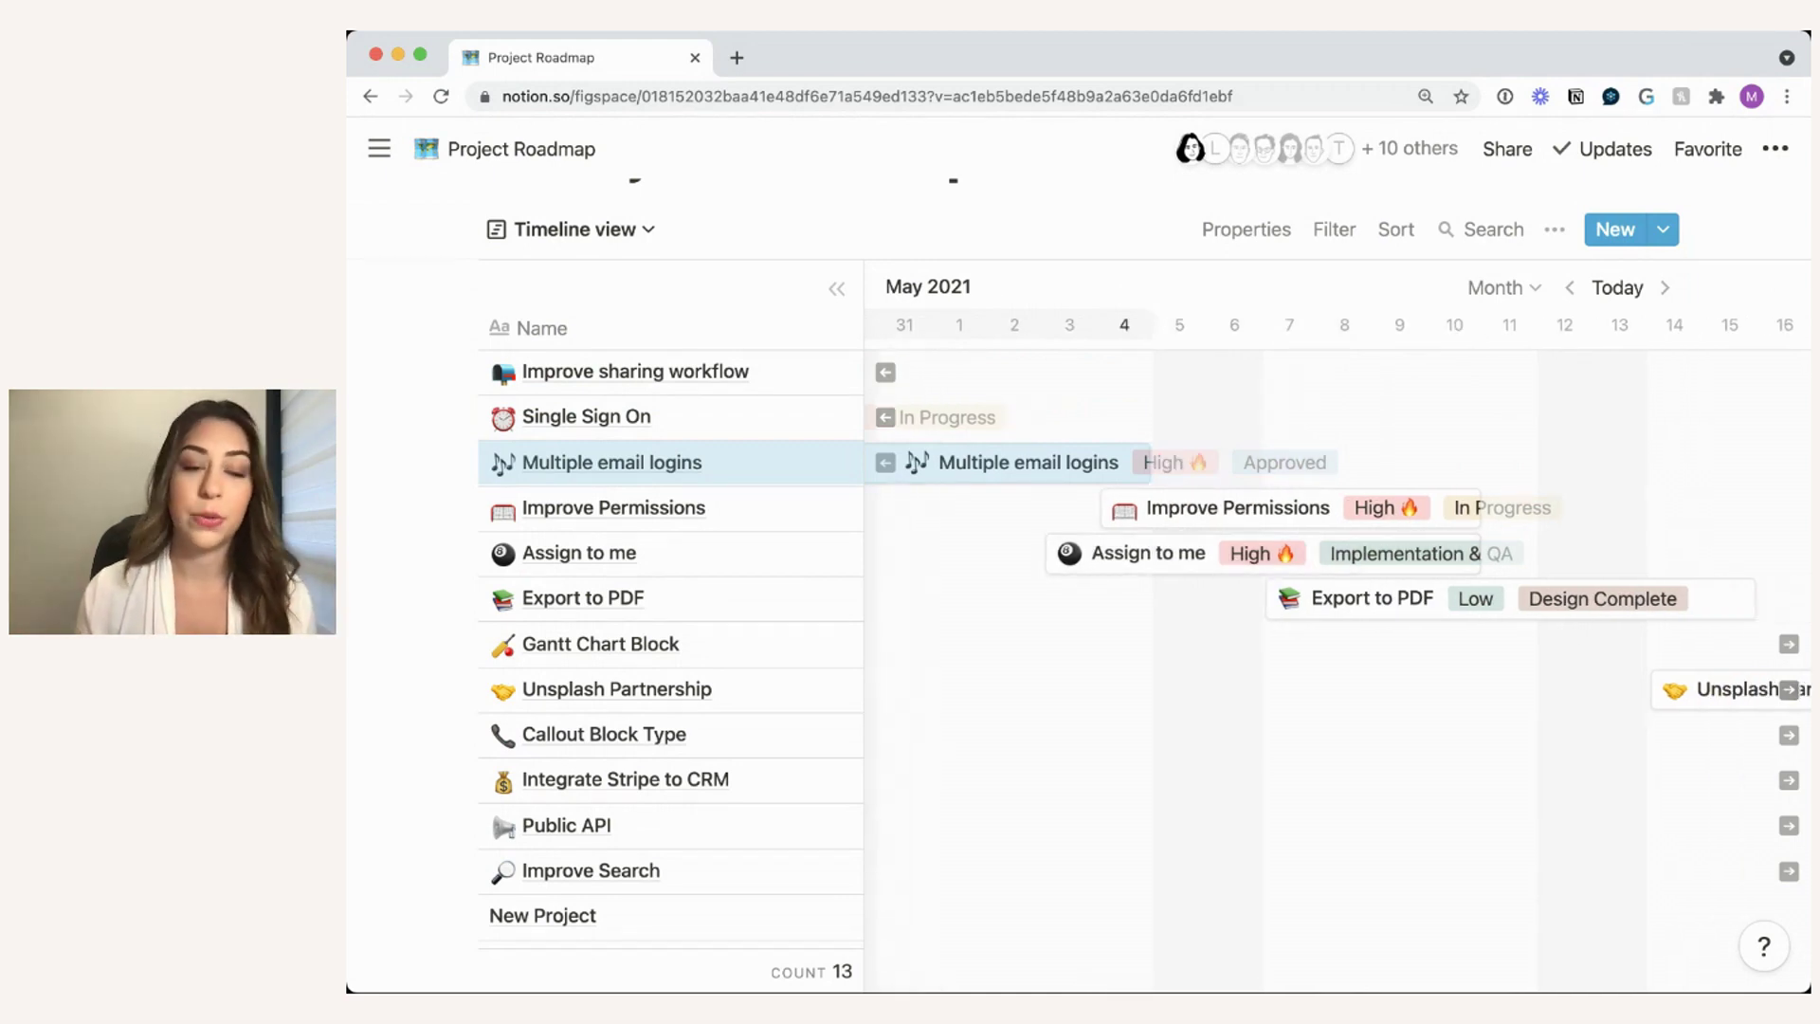
scroll(1131, 634, left, 5)
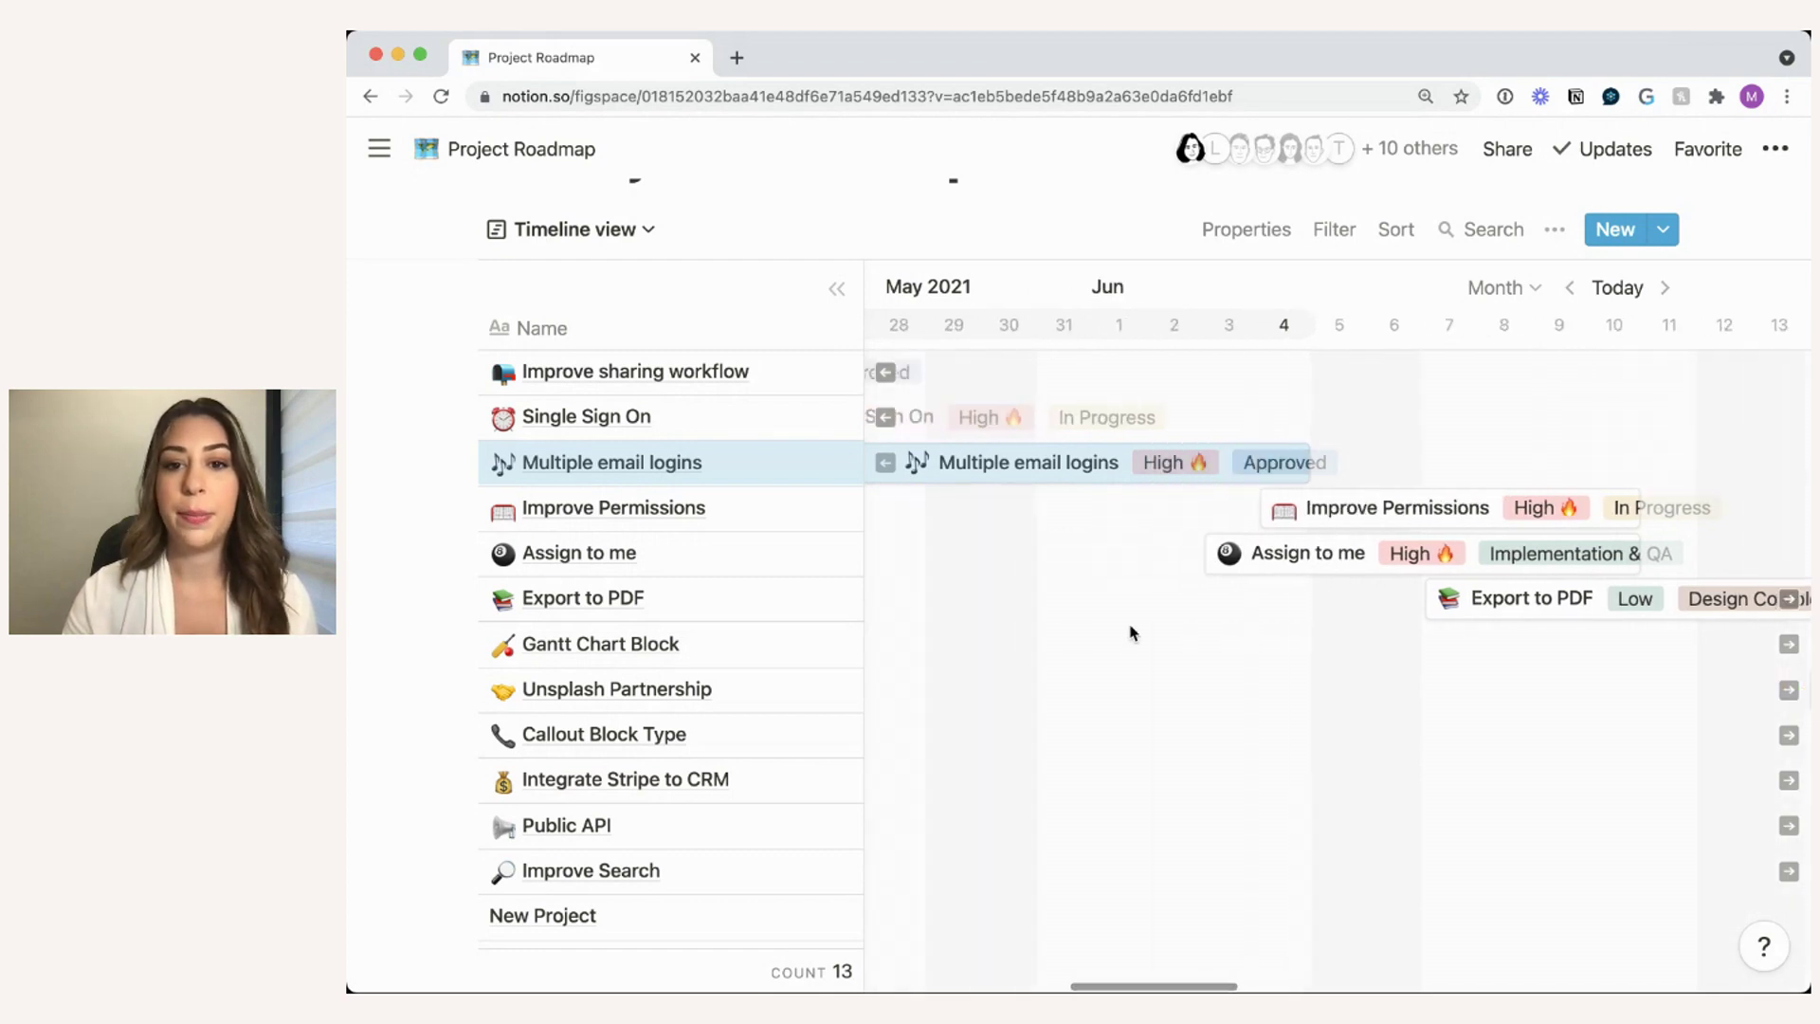
scroll(1131, 633, left, 12)
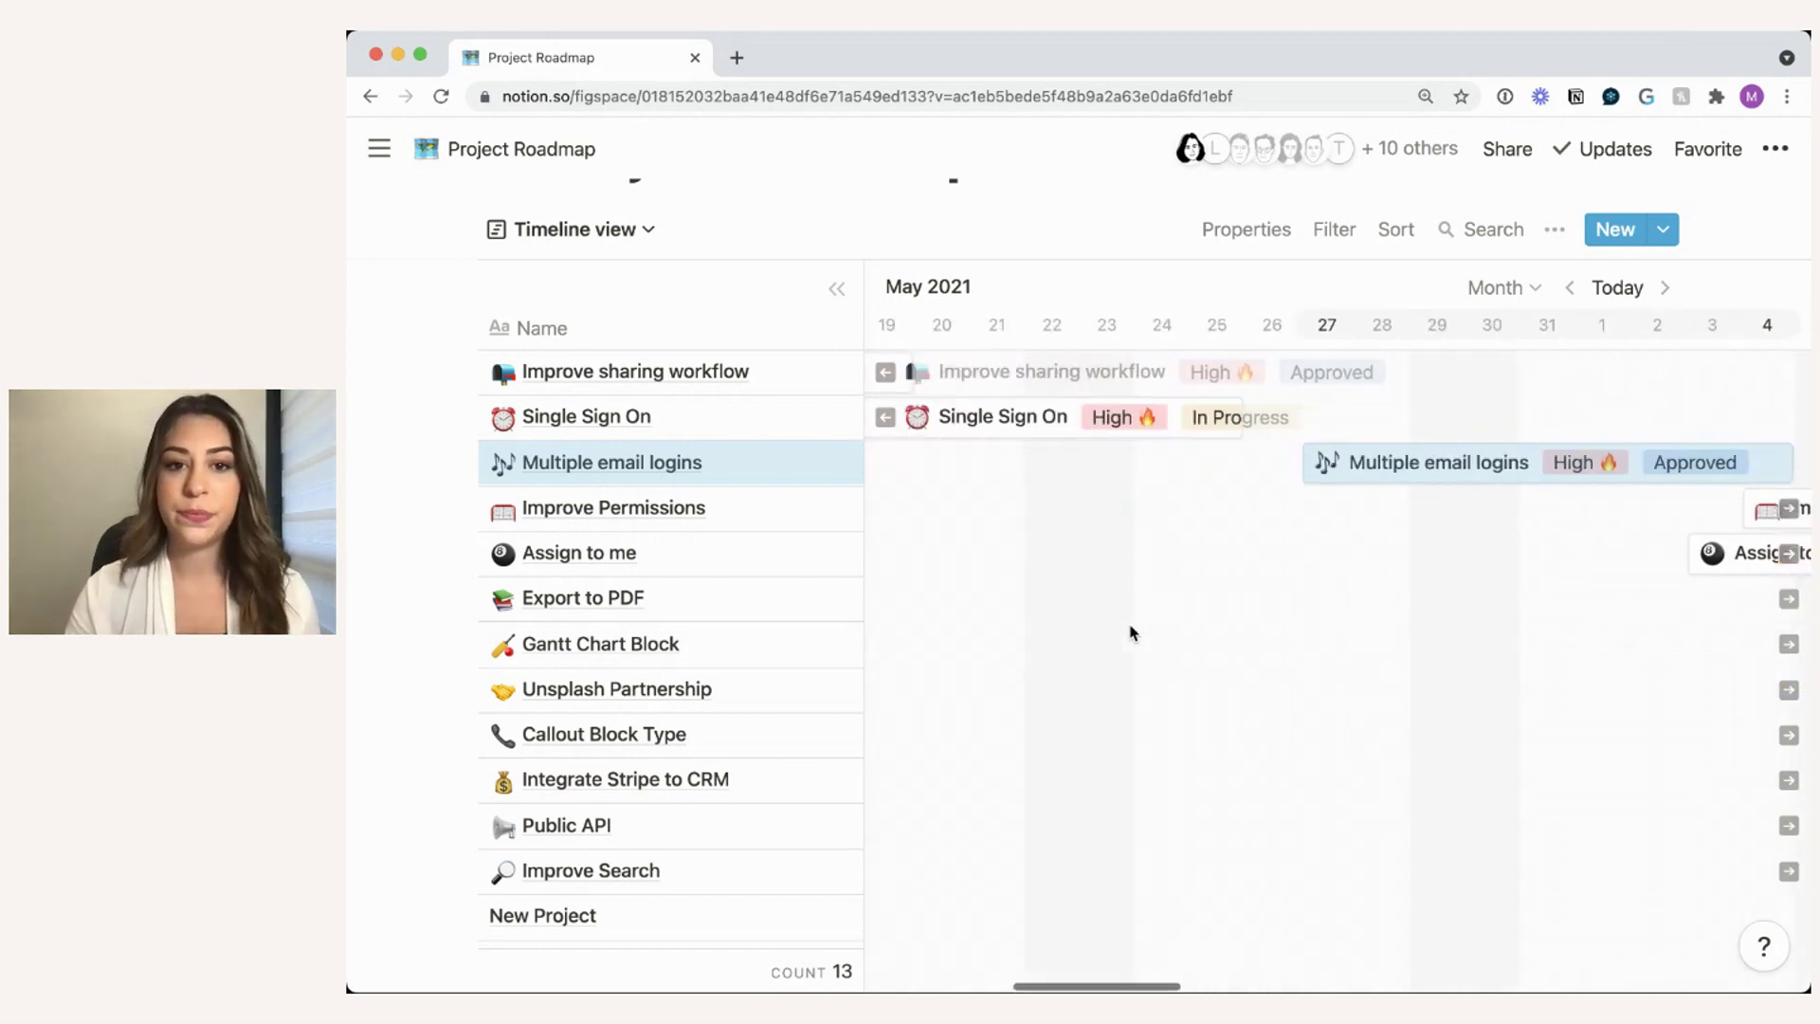
scroll(1131, 634, left, 2)
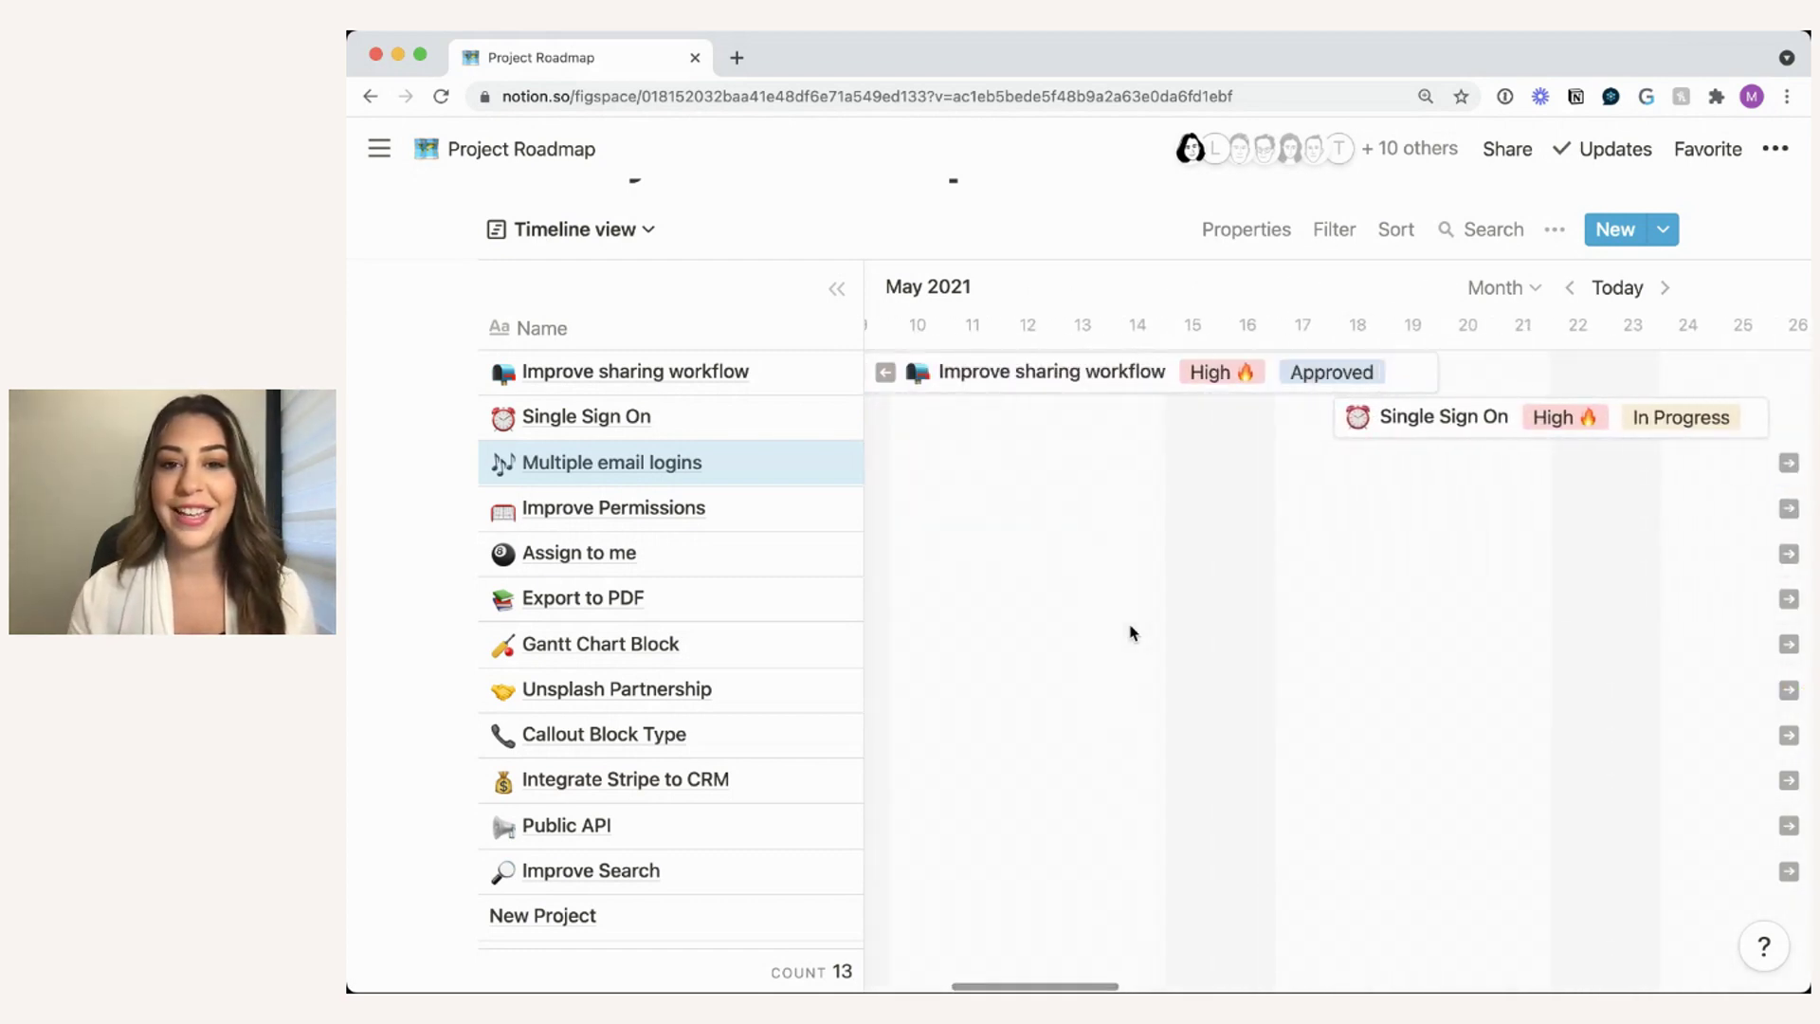
scroll(1131, 633, left, 2)
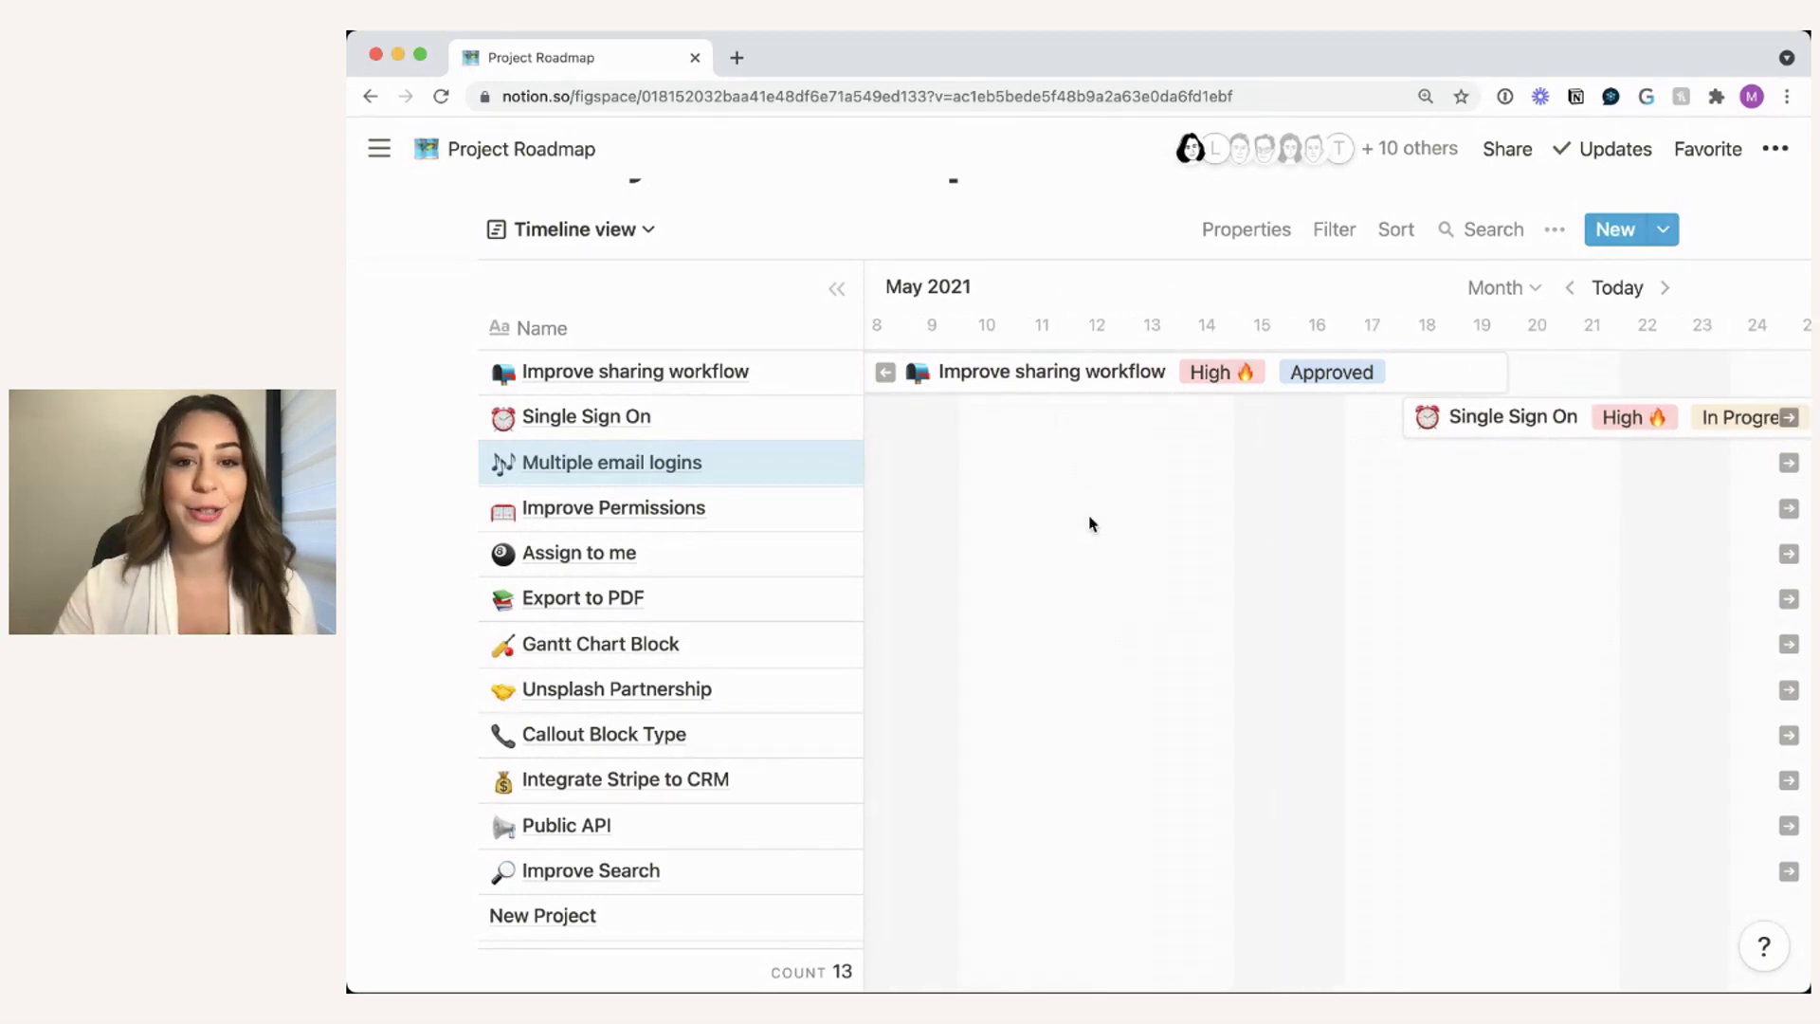
- Preview the Improve sharing workflow project, then close the preview
click(1068, 380)
scroll(1029, 642, down, 5)
scroll(1029, 642, down, 5)
click(1744, 512)
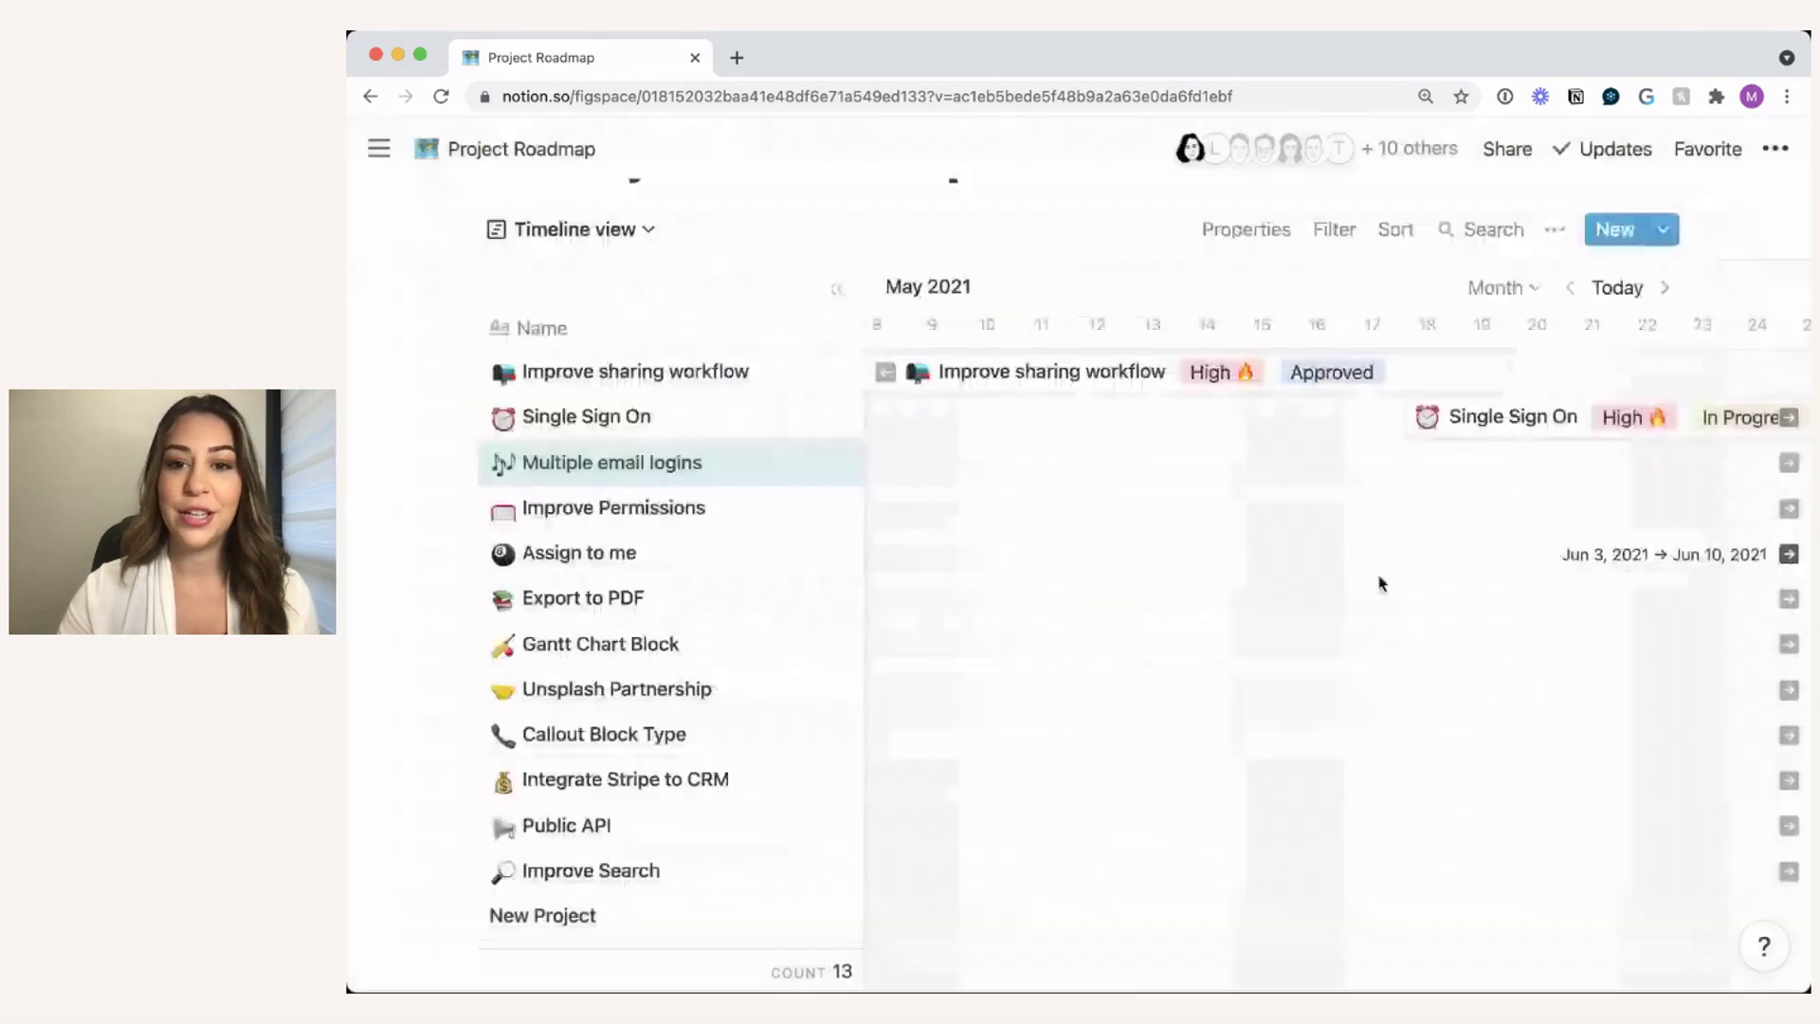
scroll(1262, 584, up, 2)
scroll(1262, 584, right, 3)
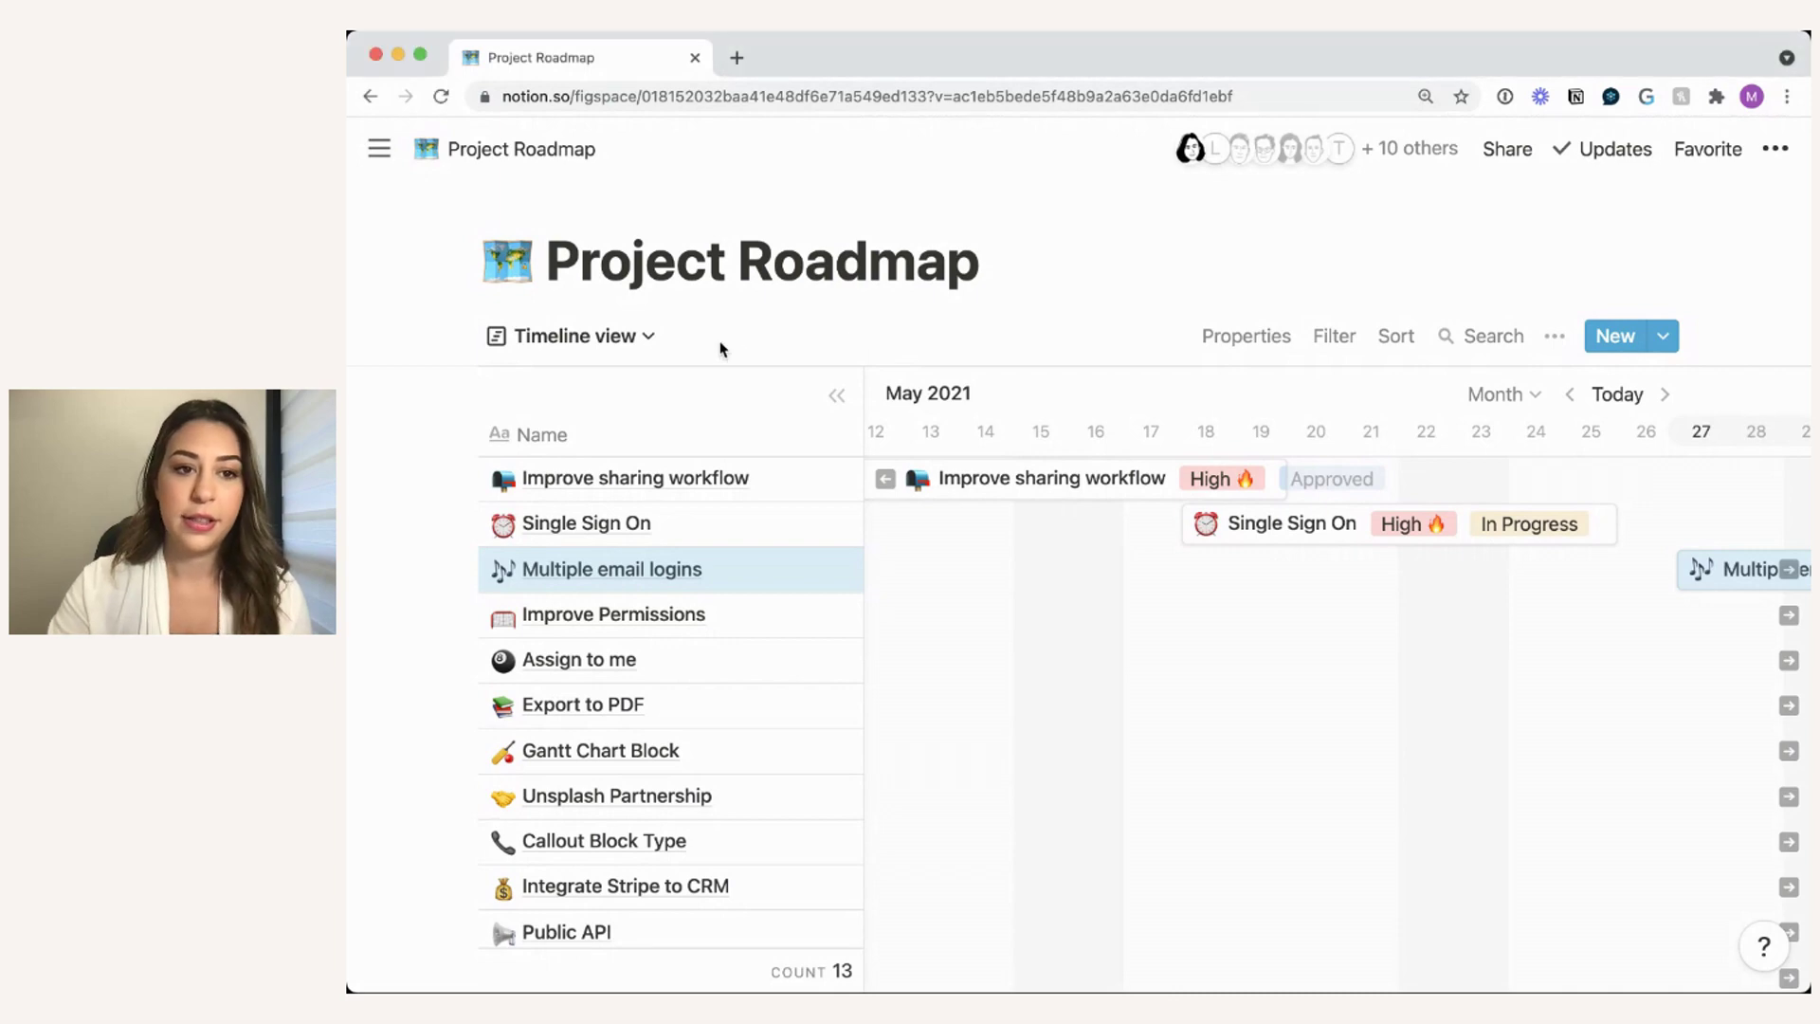
- Switch the Project Roadmap to its Calendar view for June 2021
click(608, 339)
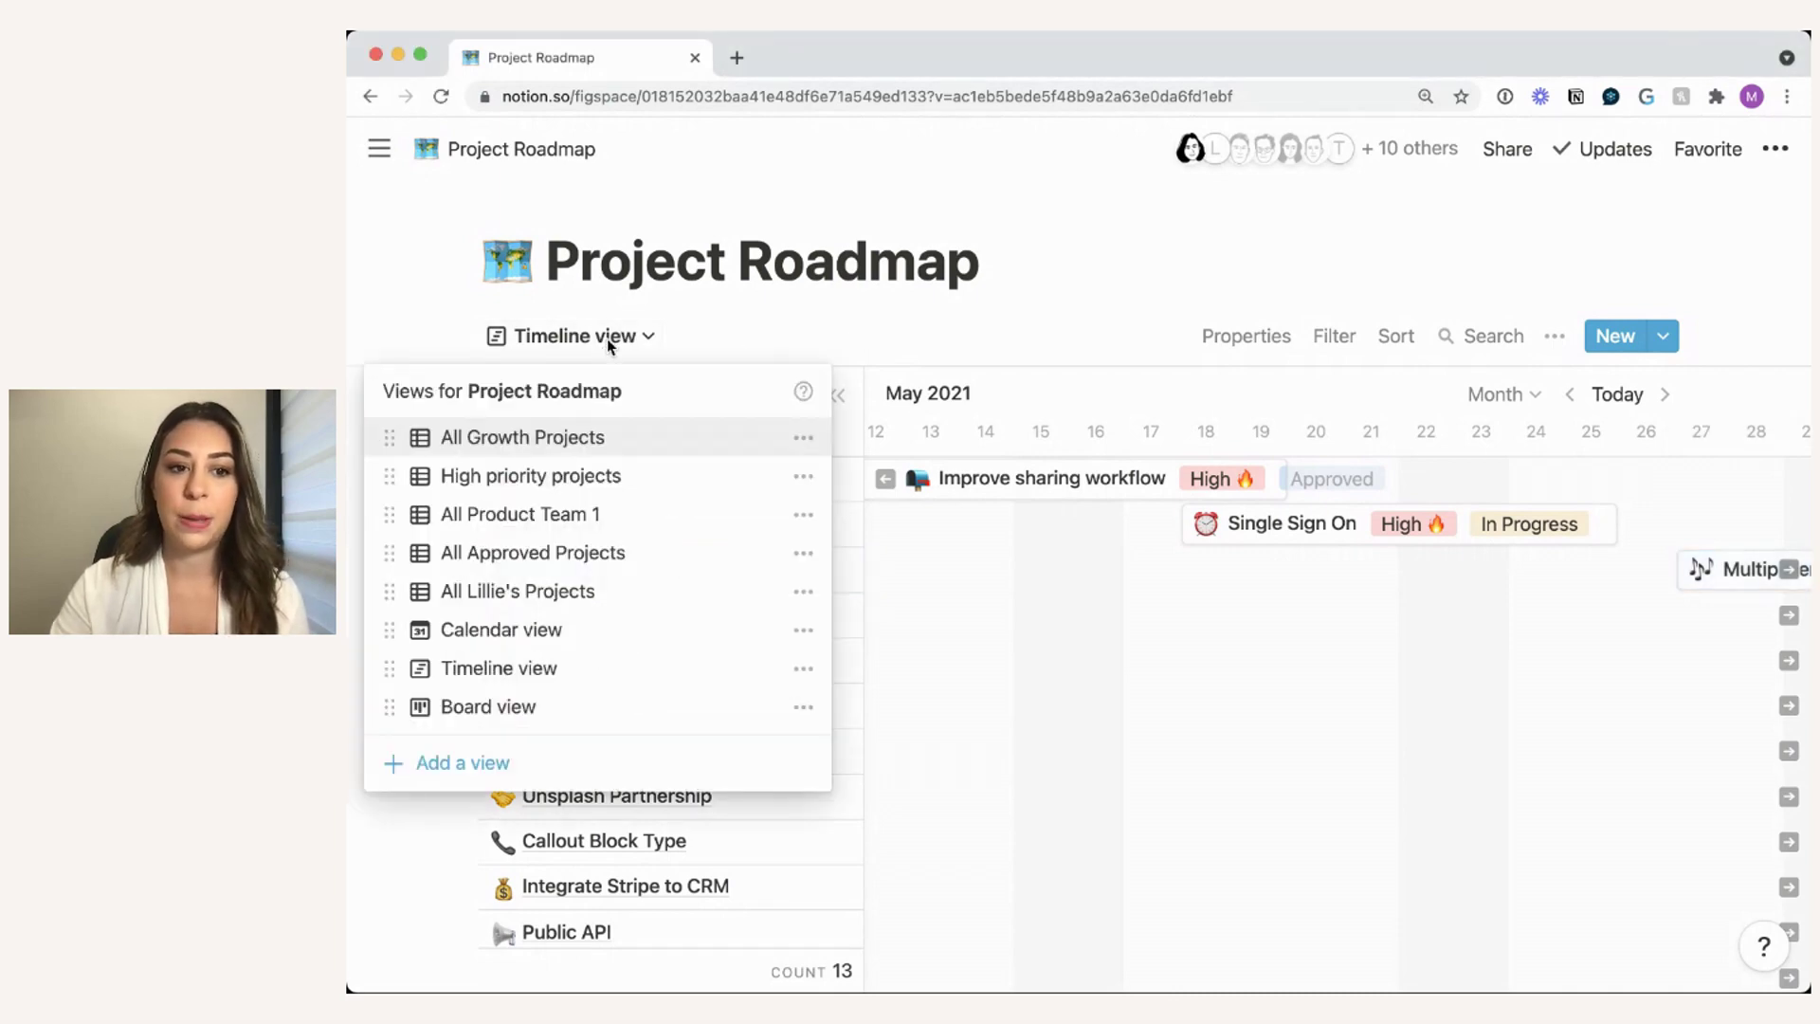
click(575, 633)
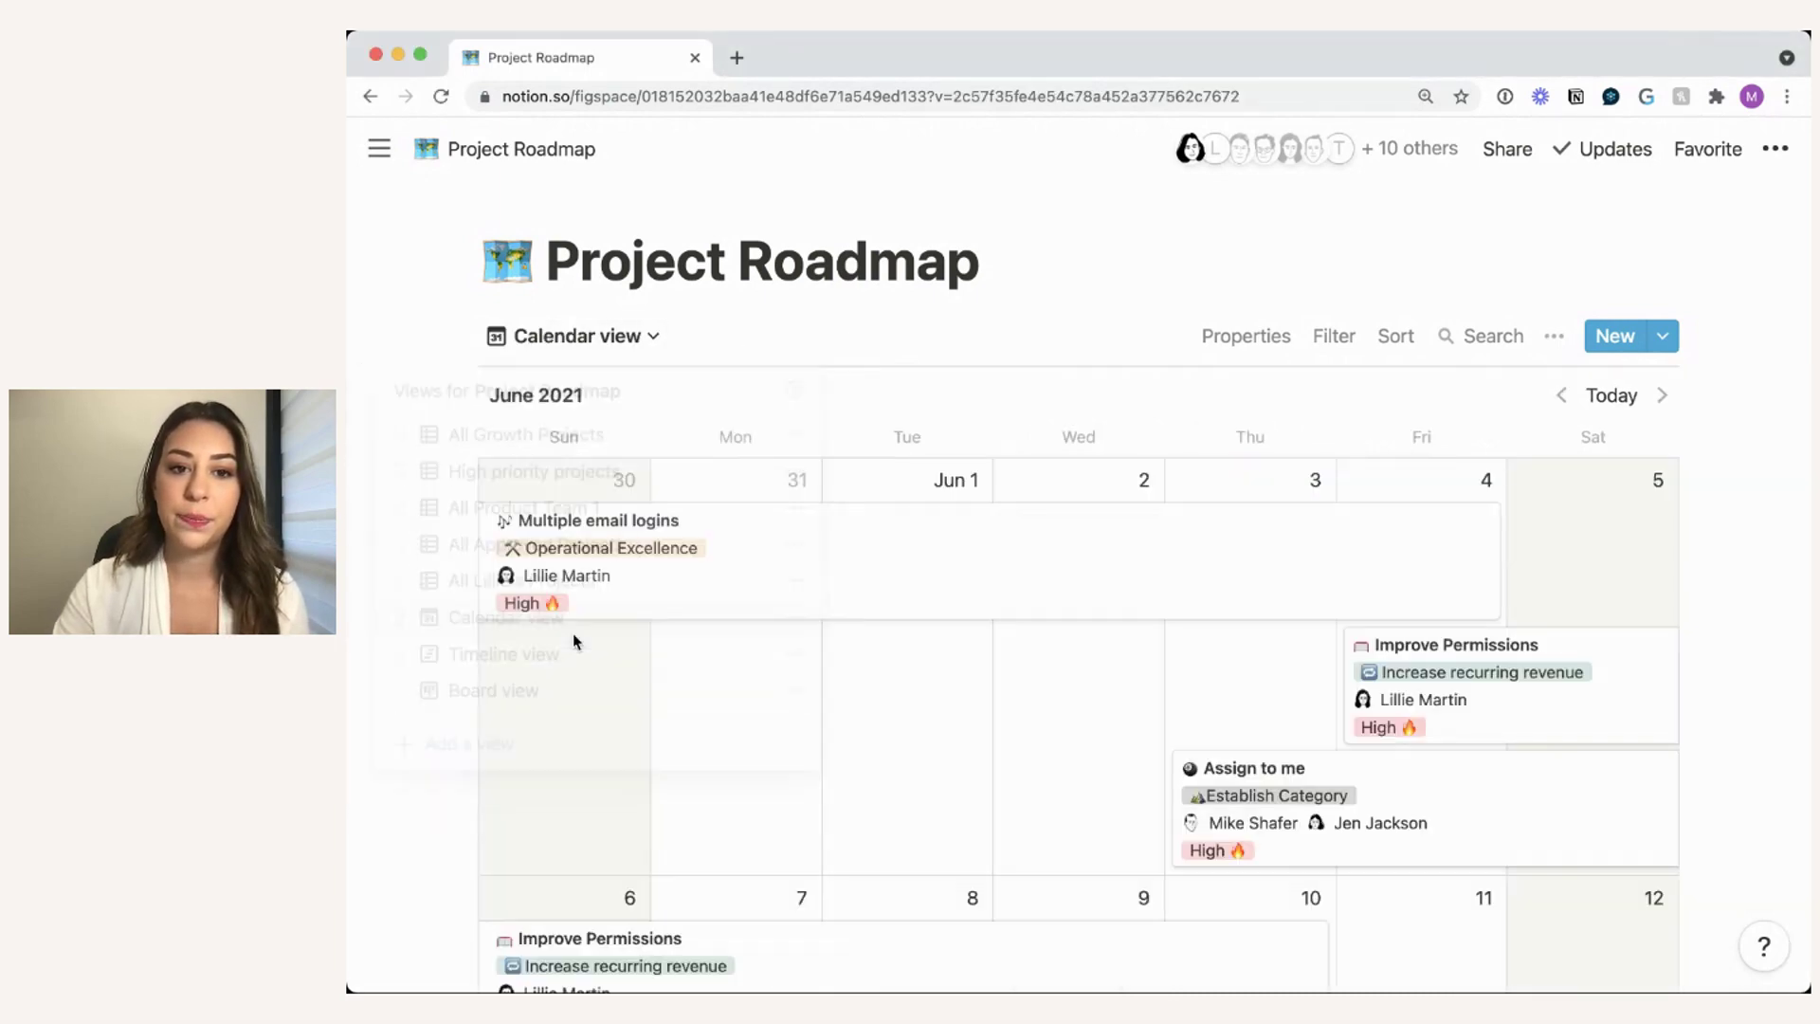
scroll(1162, 384, down, 2)
scroll(1161, 381, down, 2)
scroll(1162, 384, up, 1)
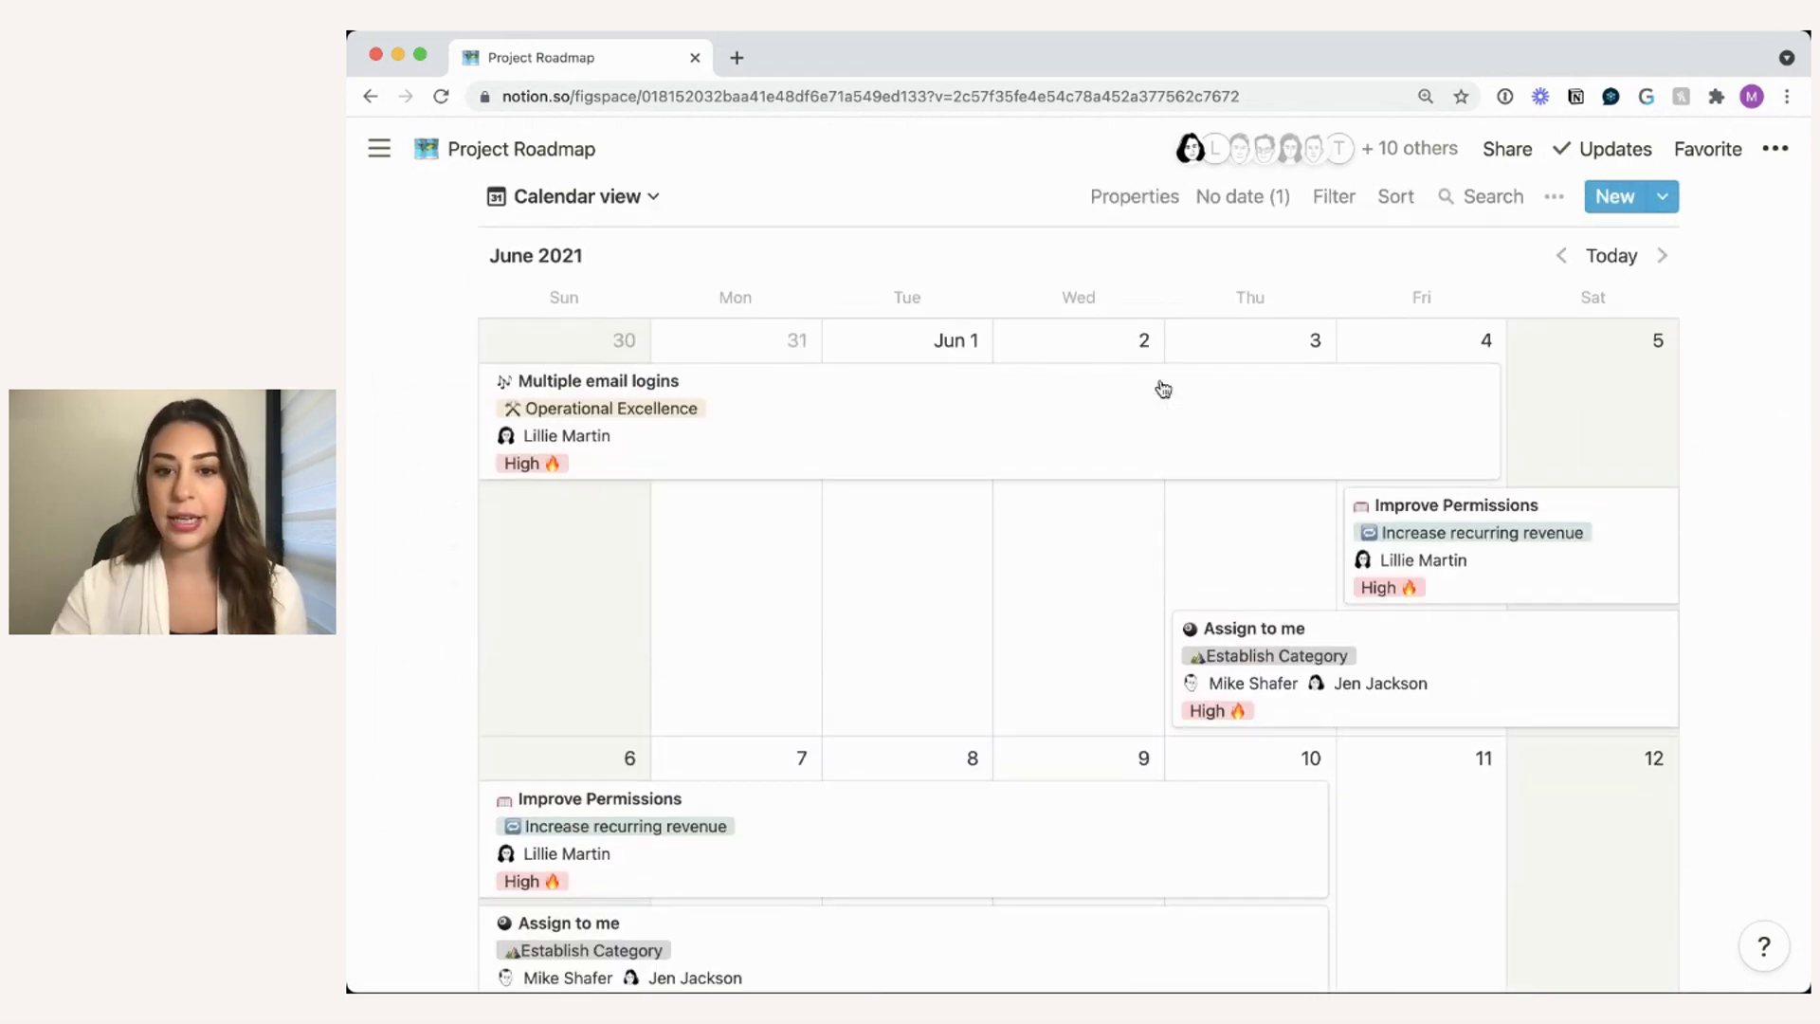
scroll(1056, 601, down, 2)
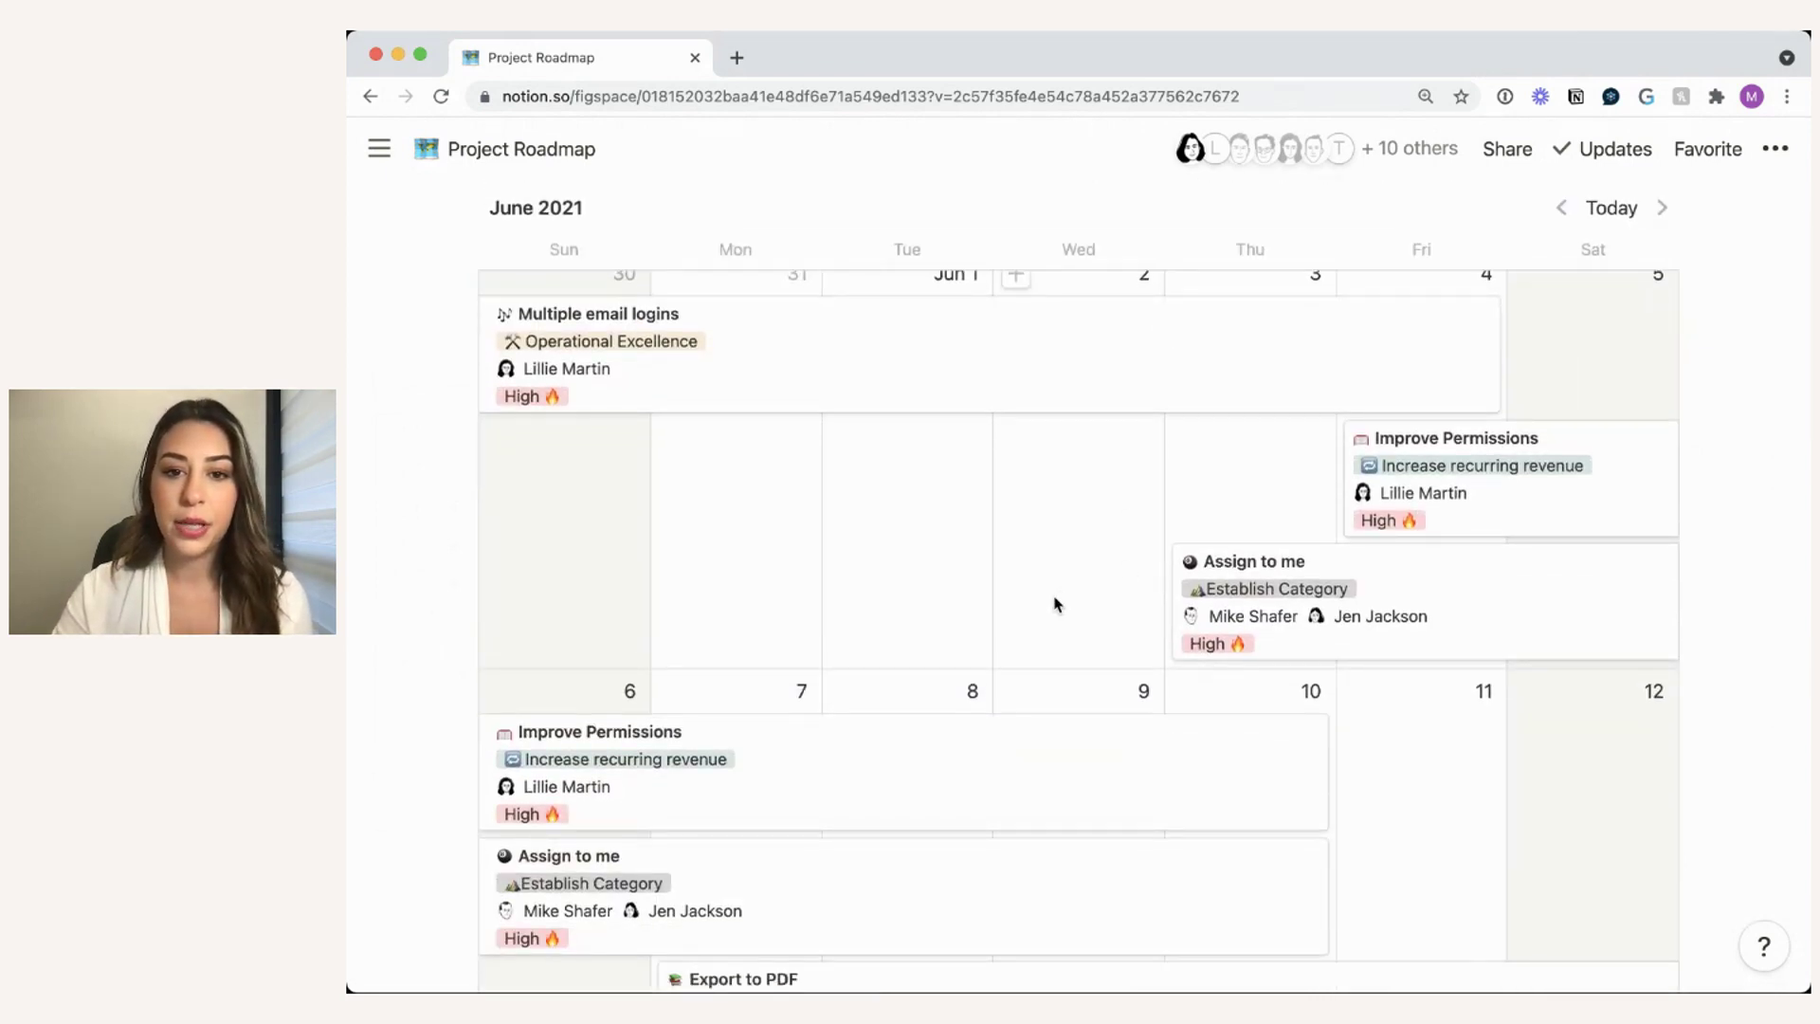
scroll(1056, 604, down, 2)
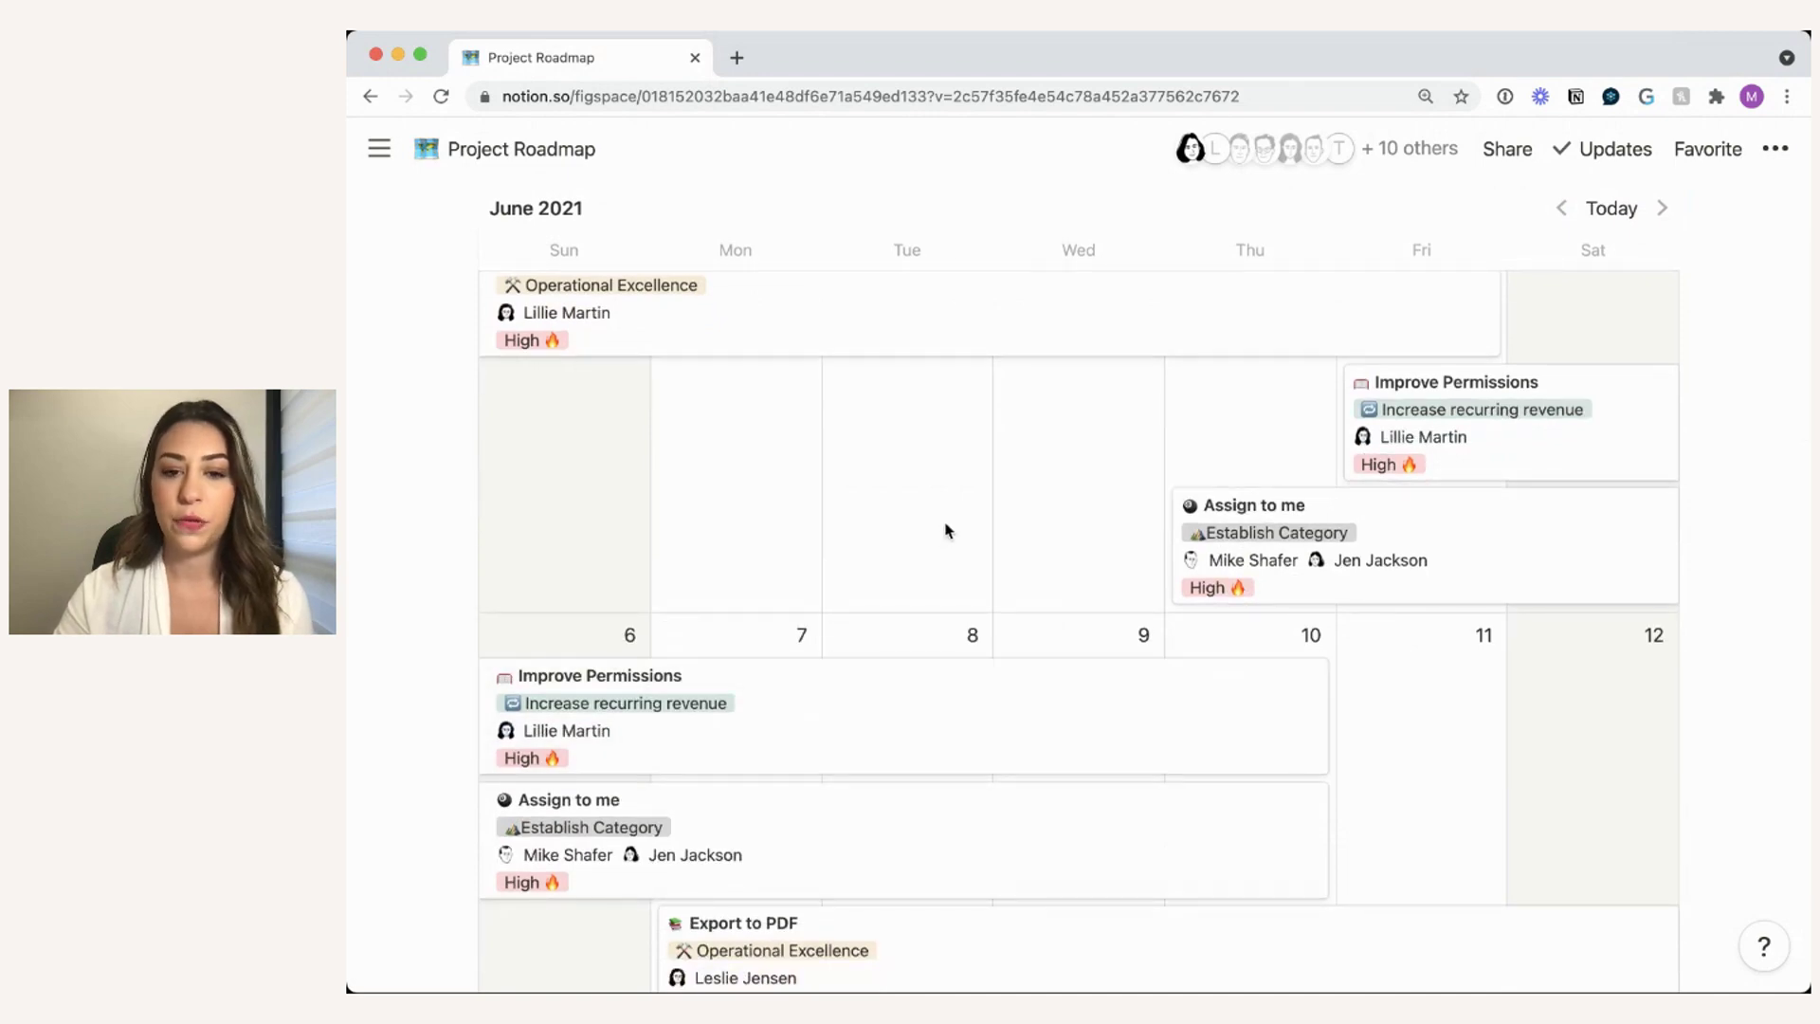
scroll(946, 528, down, 1)
scroll(1045, 477, up, 1)
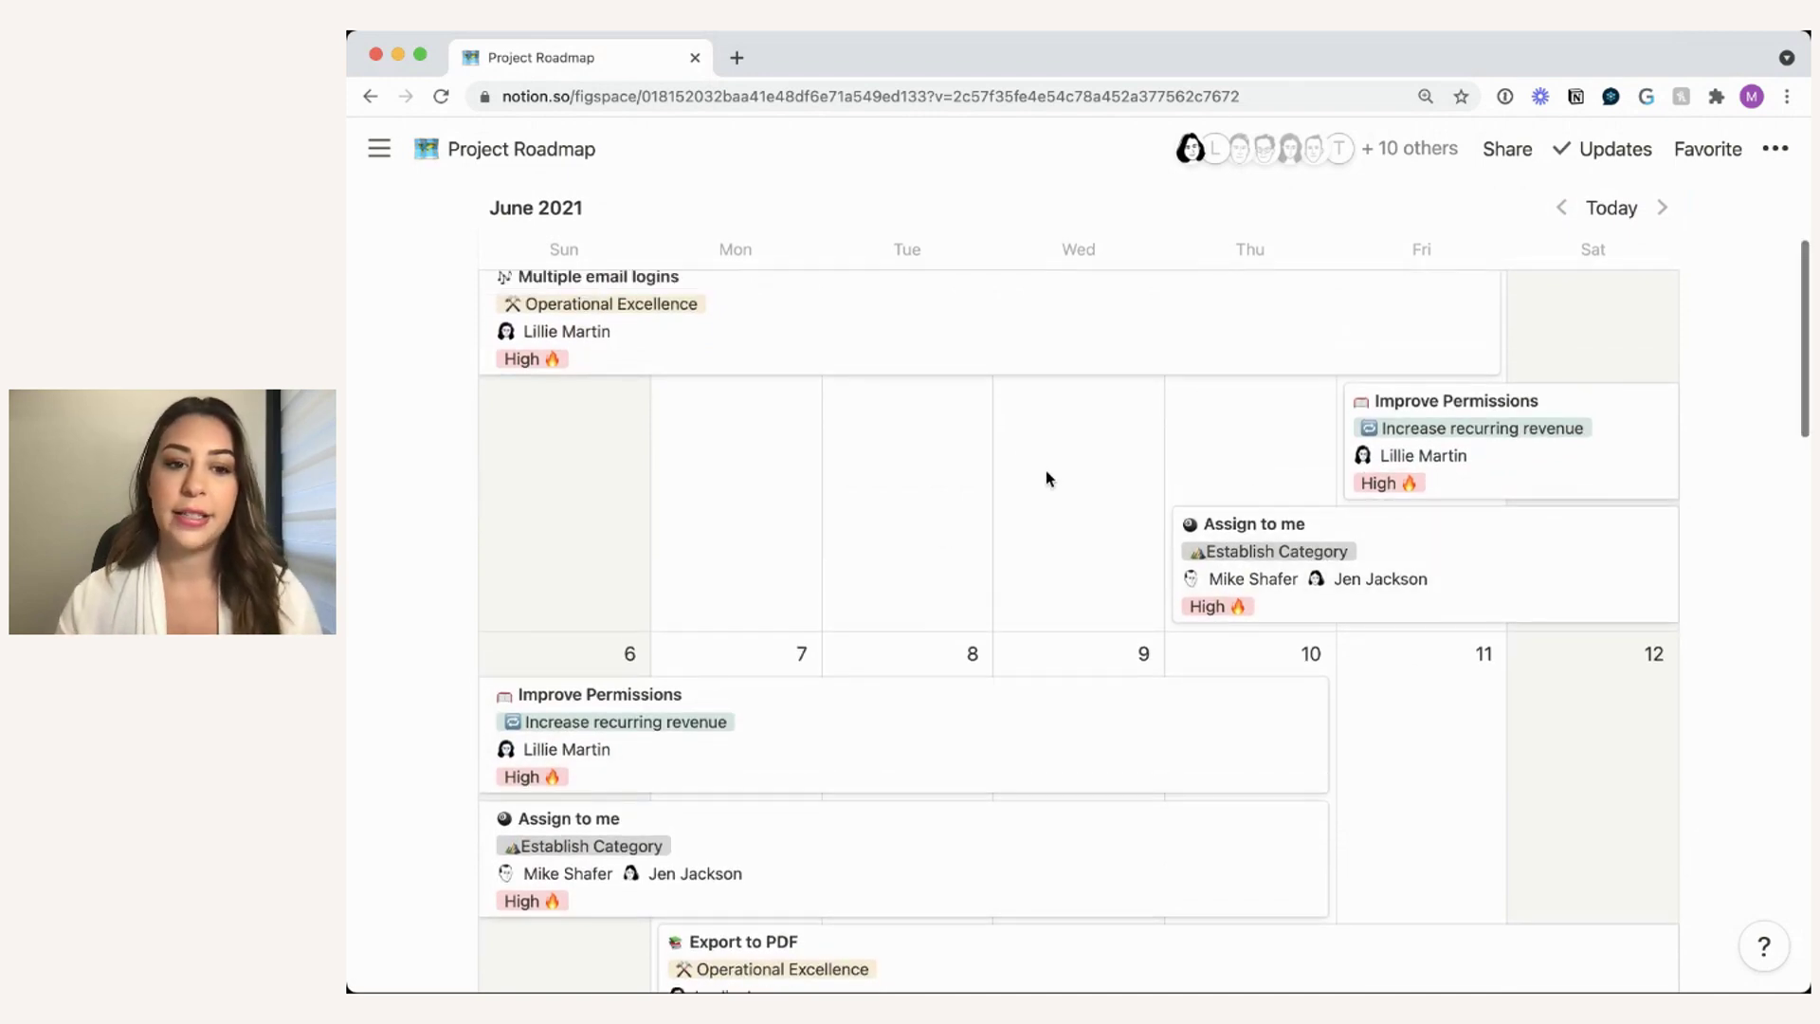
scroll(1445, 578, down, 3)
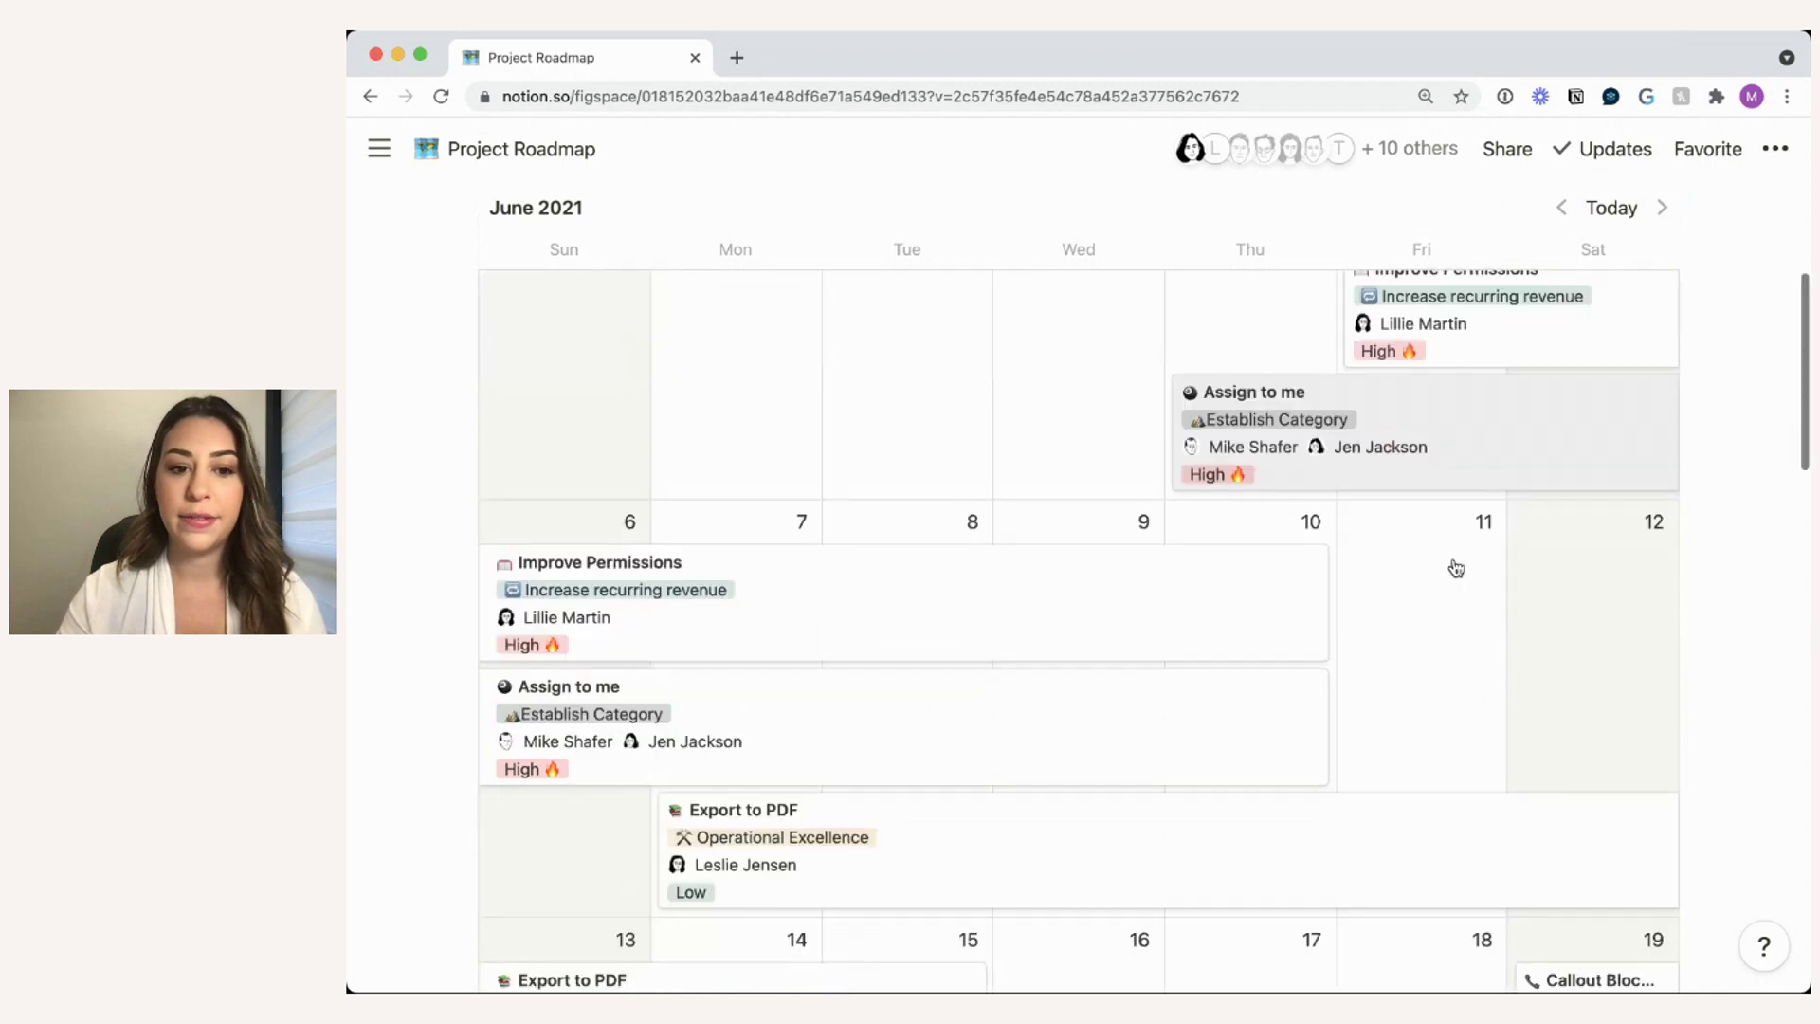
scroll(1455, 565, up, 3)
- Shorten the Assign to me card so it ends June 8 instead of June 10
drag(1483, 557, 1176, 519)
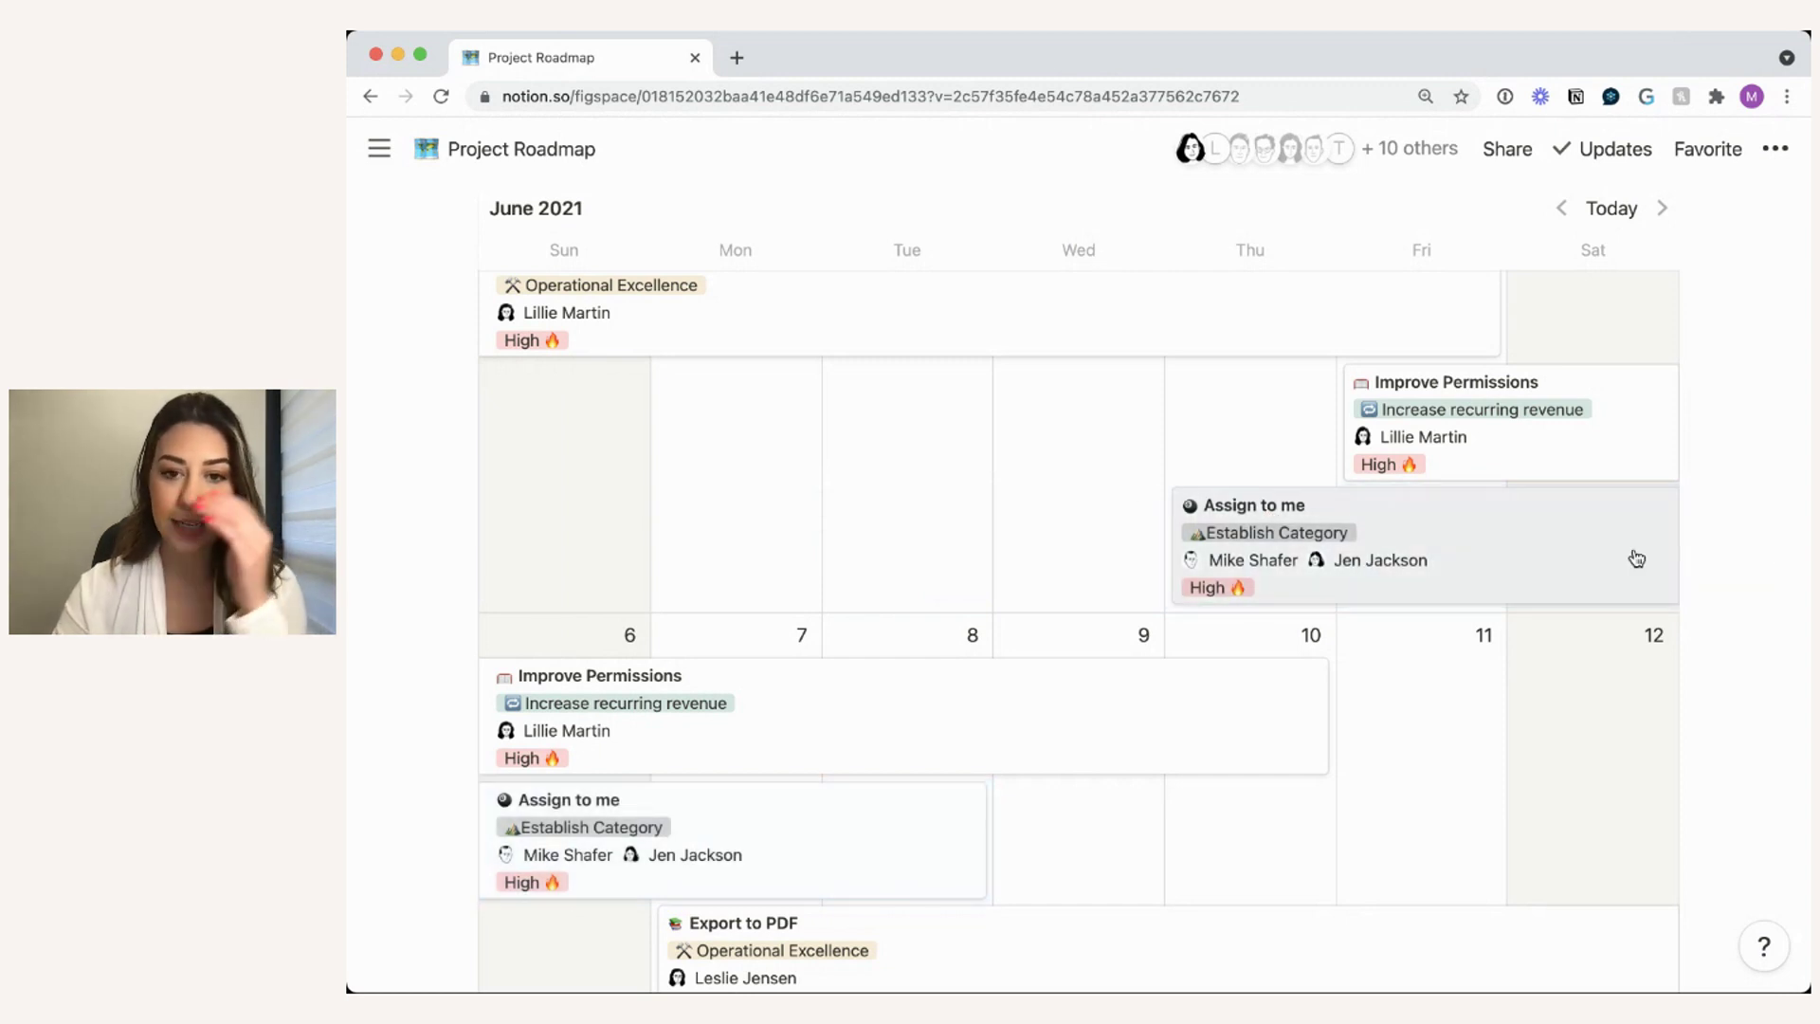
scroll(1633, 560, up, 3)
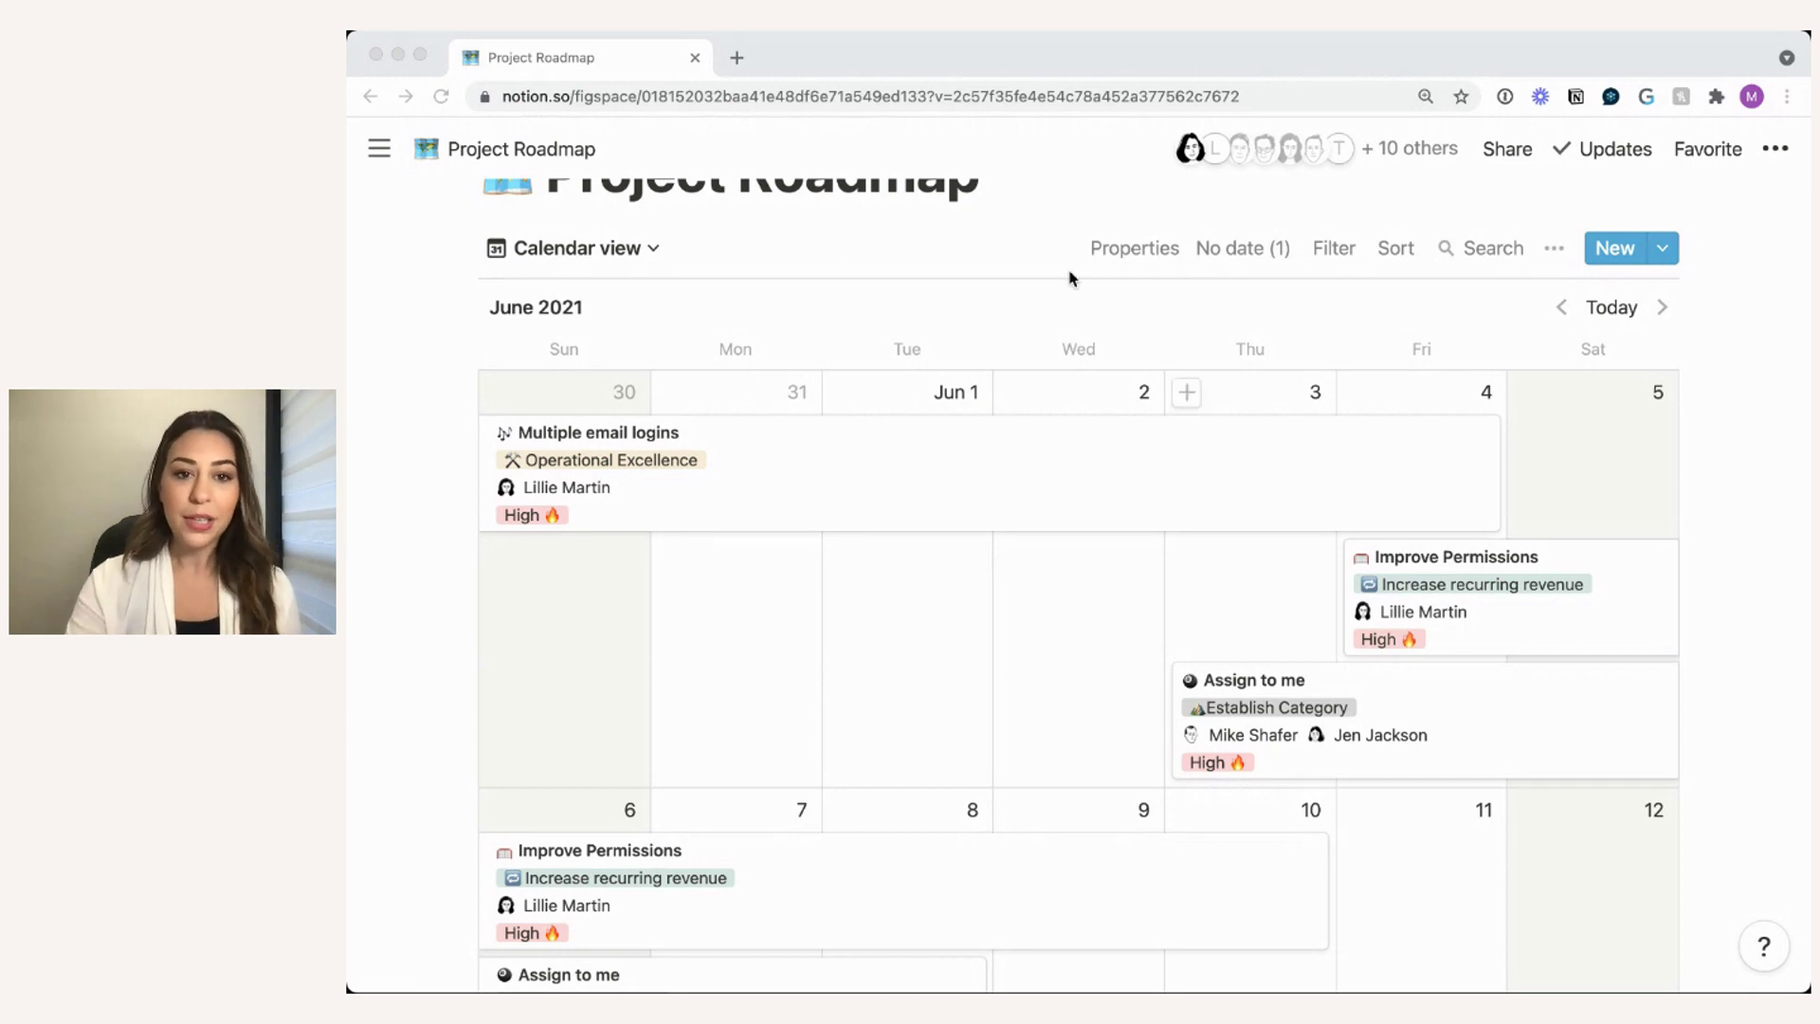
click(1012, 303)
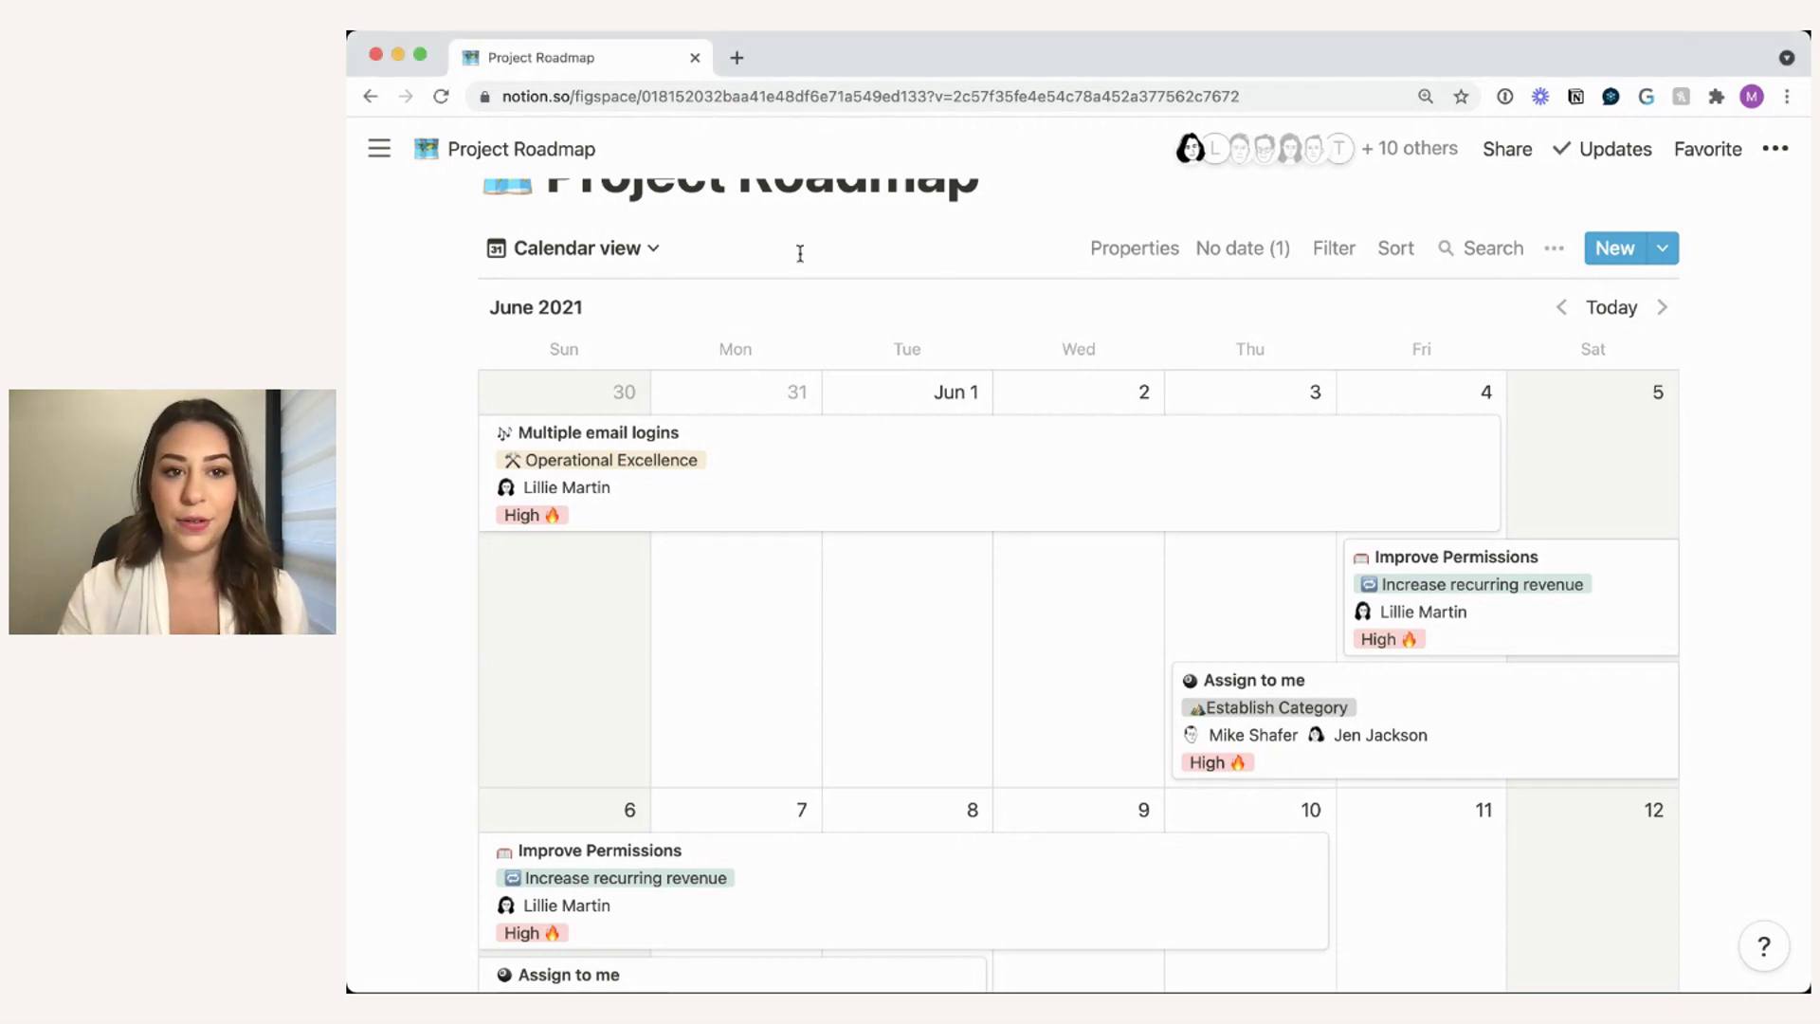
scroll(800, 253, up, 1)
- Switch from Calendar to the All Growth Projects table listing five Growth projects
click(585, 295)
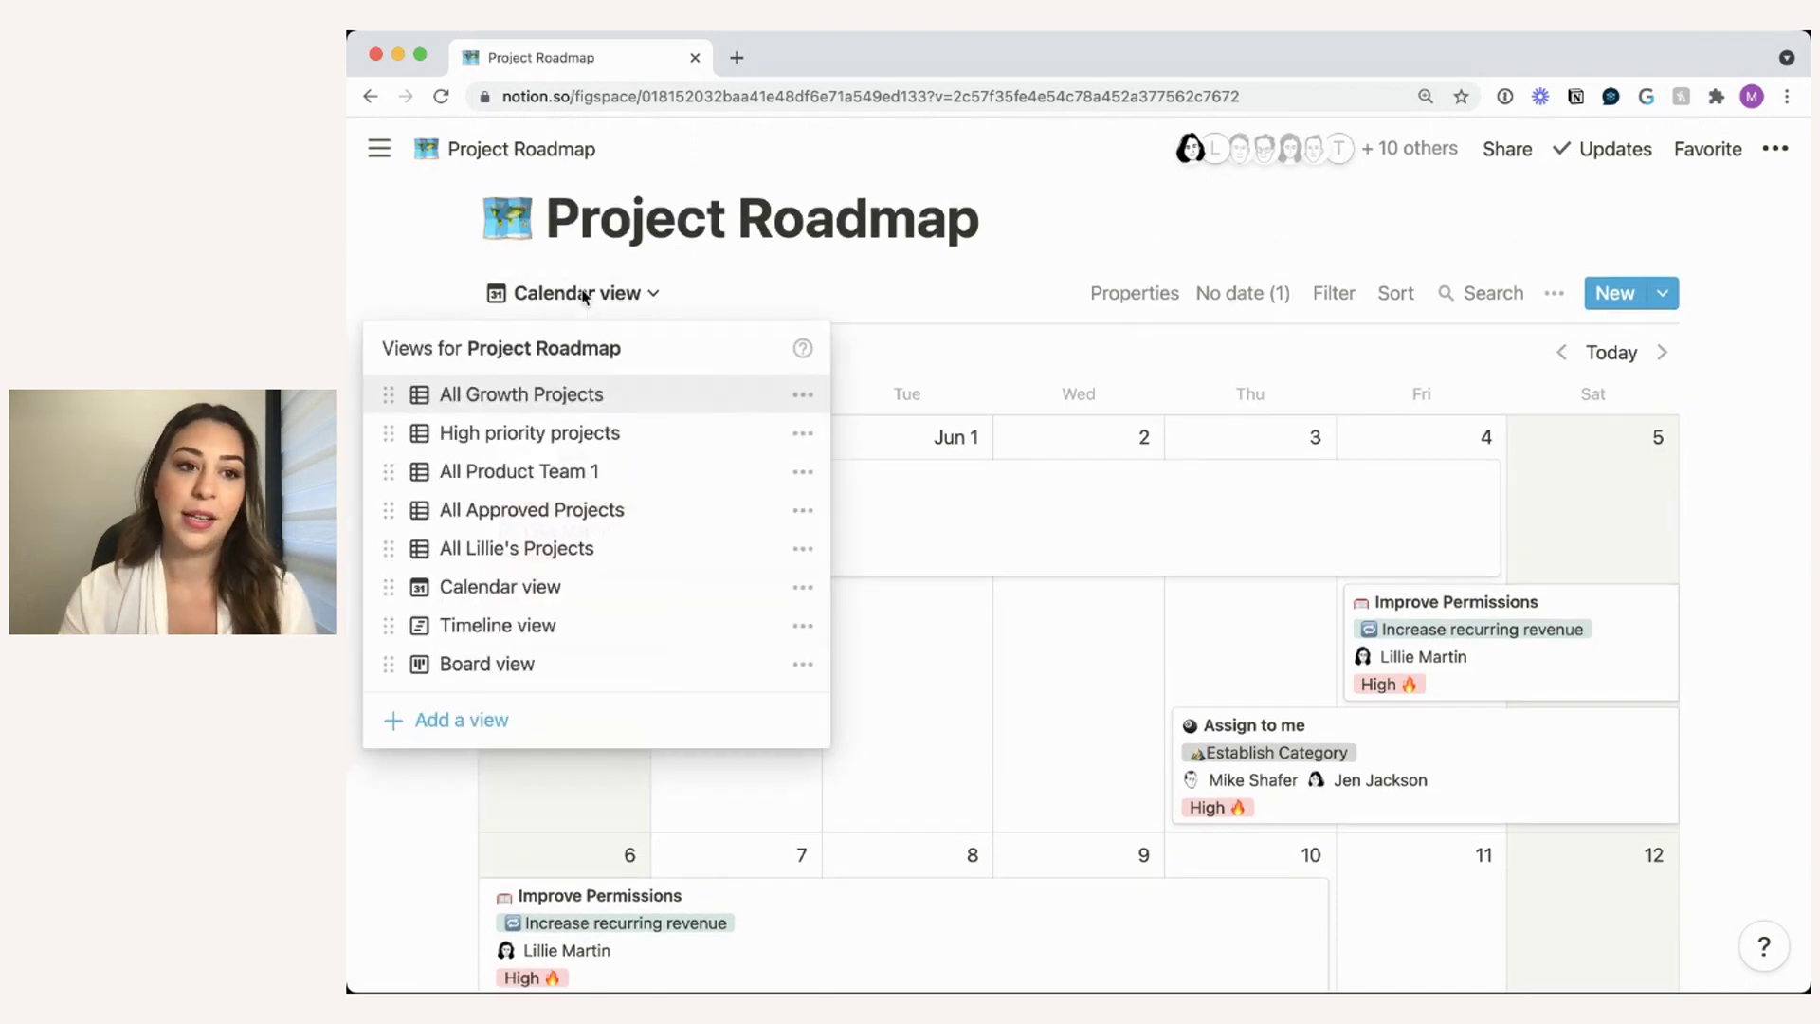
click(699, 300)
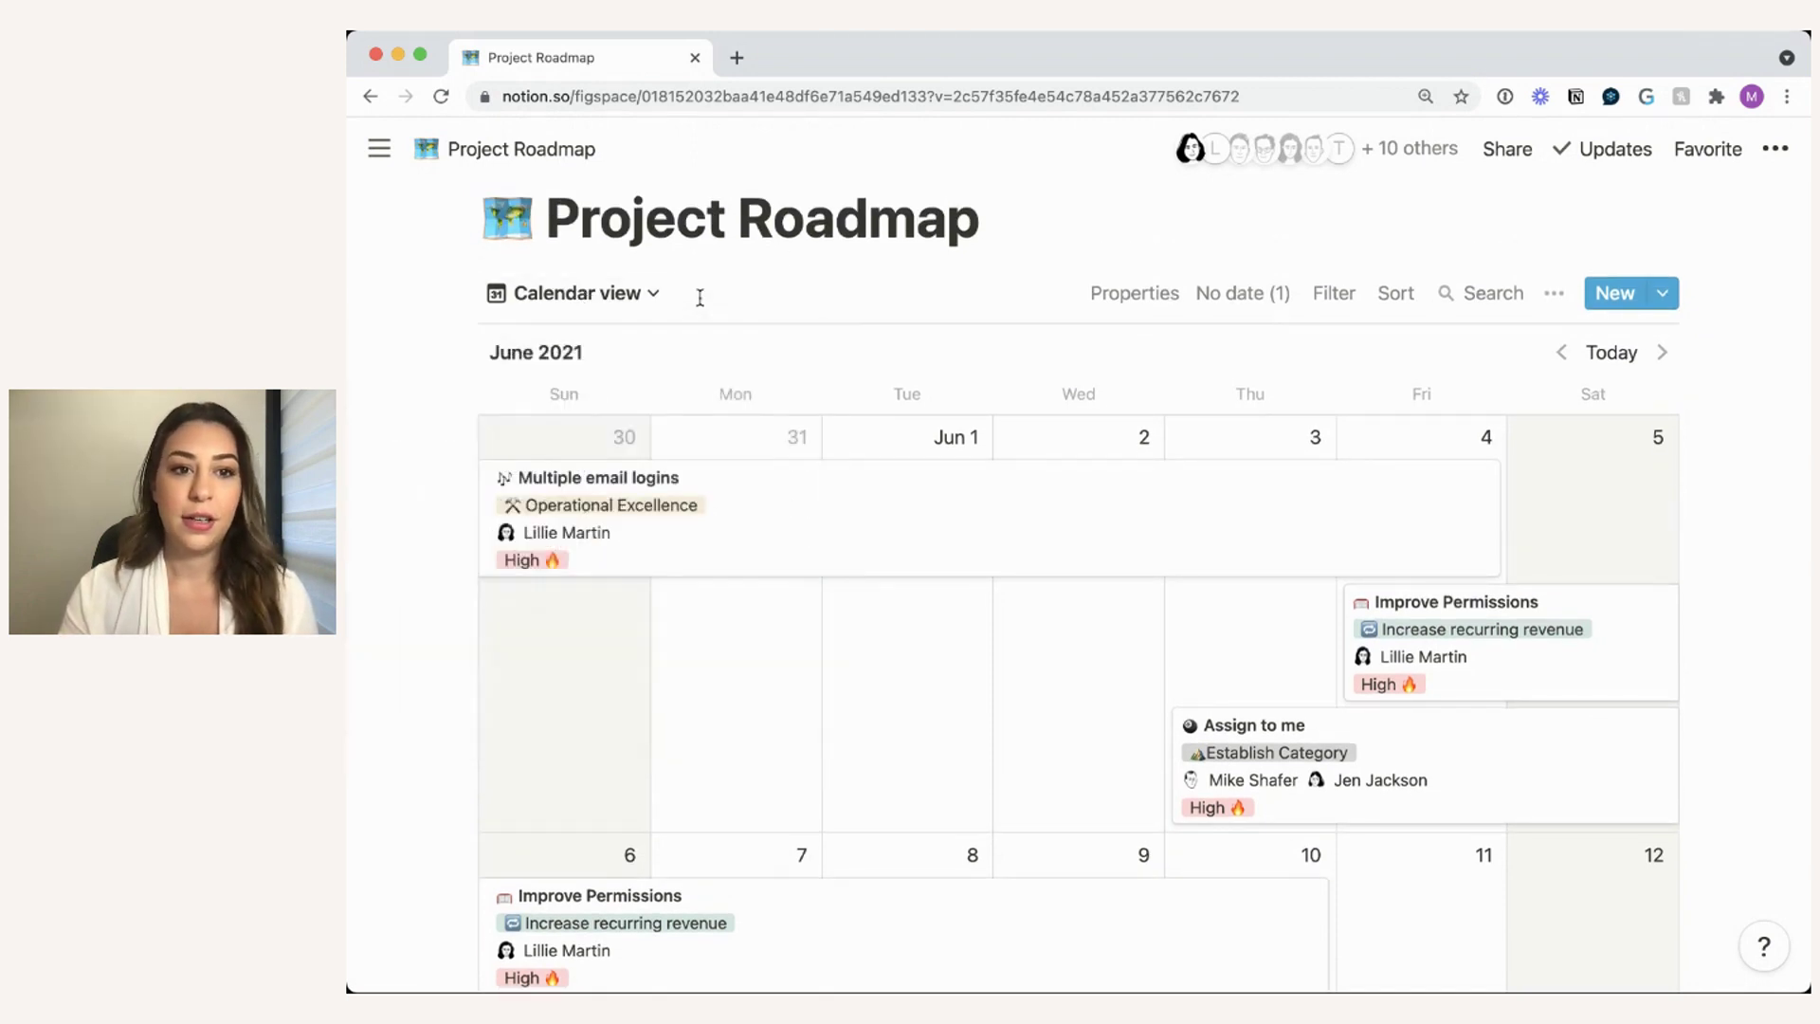
click(598, 301)
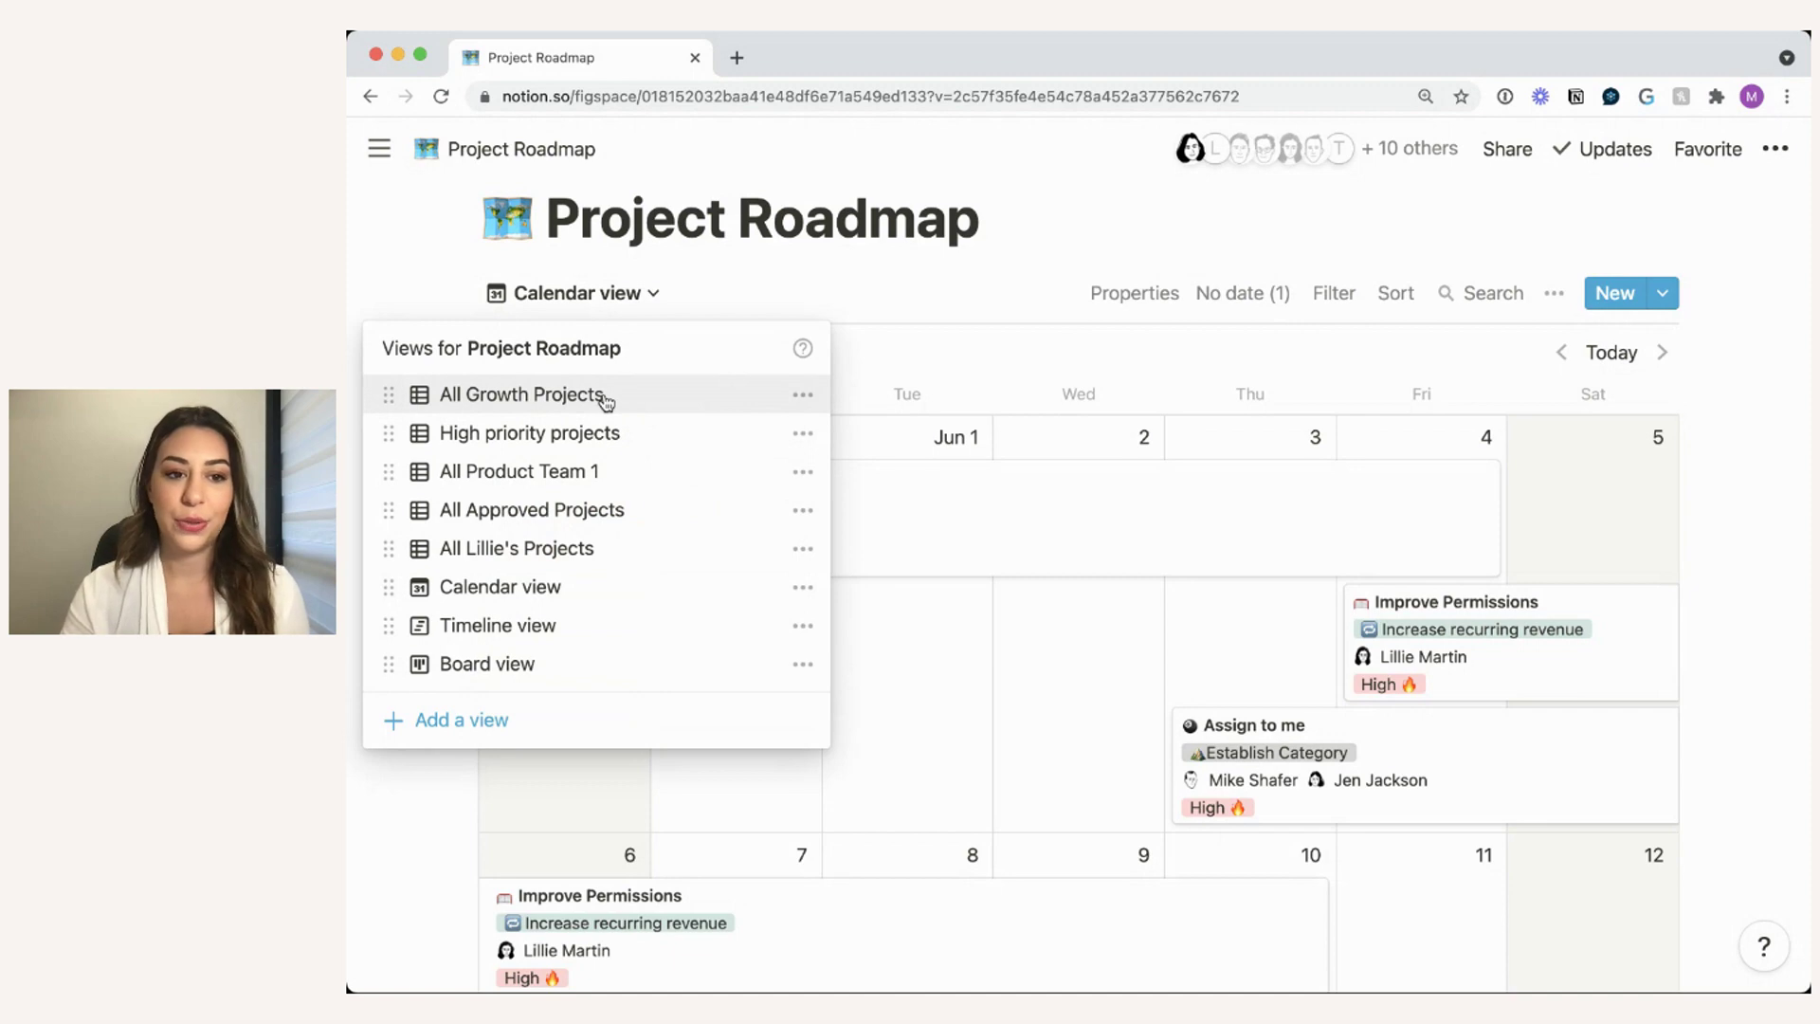
click(720, 292)
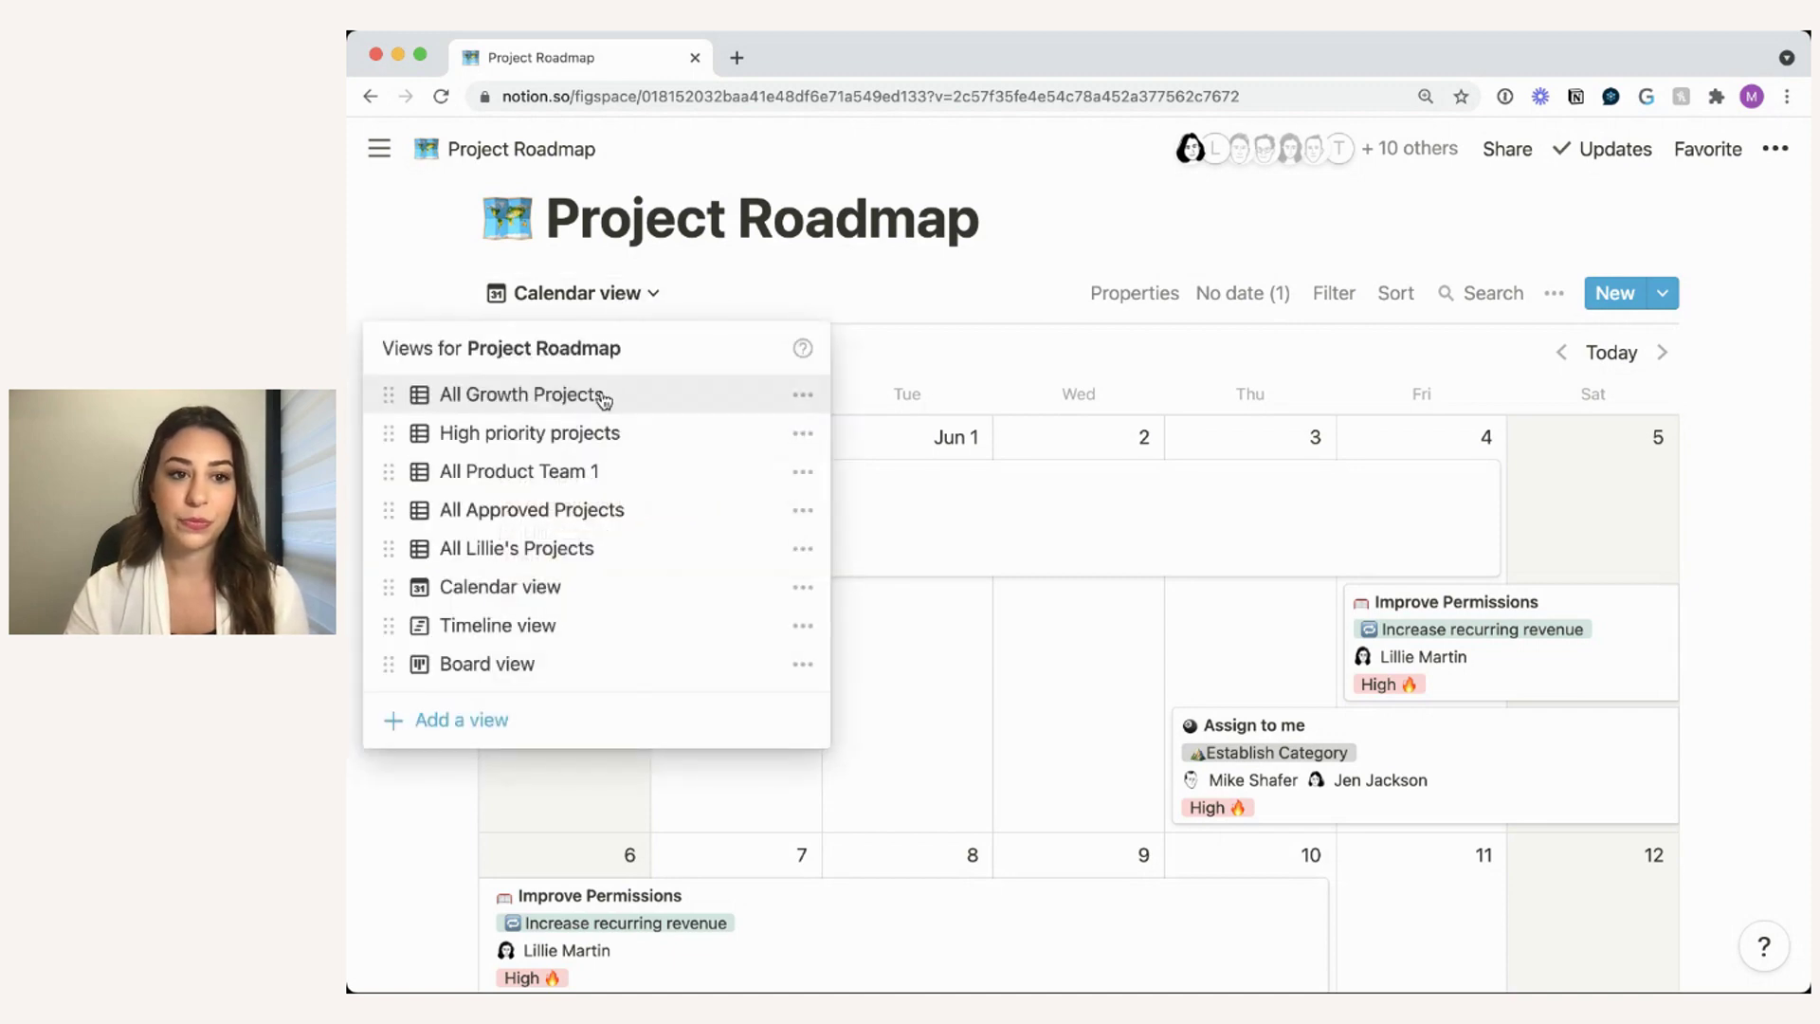
click(603, 396)
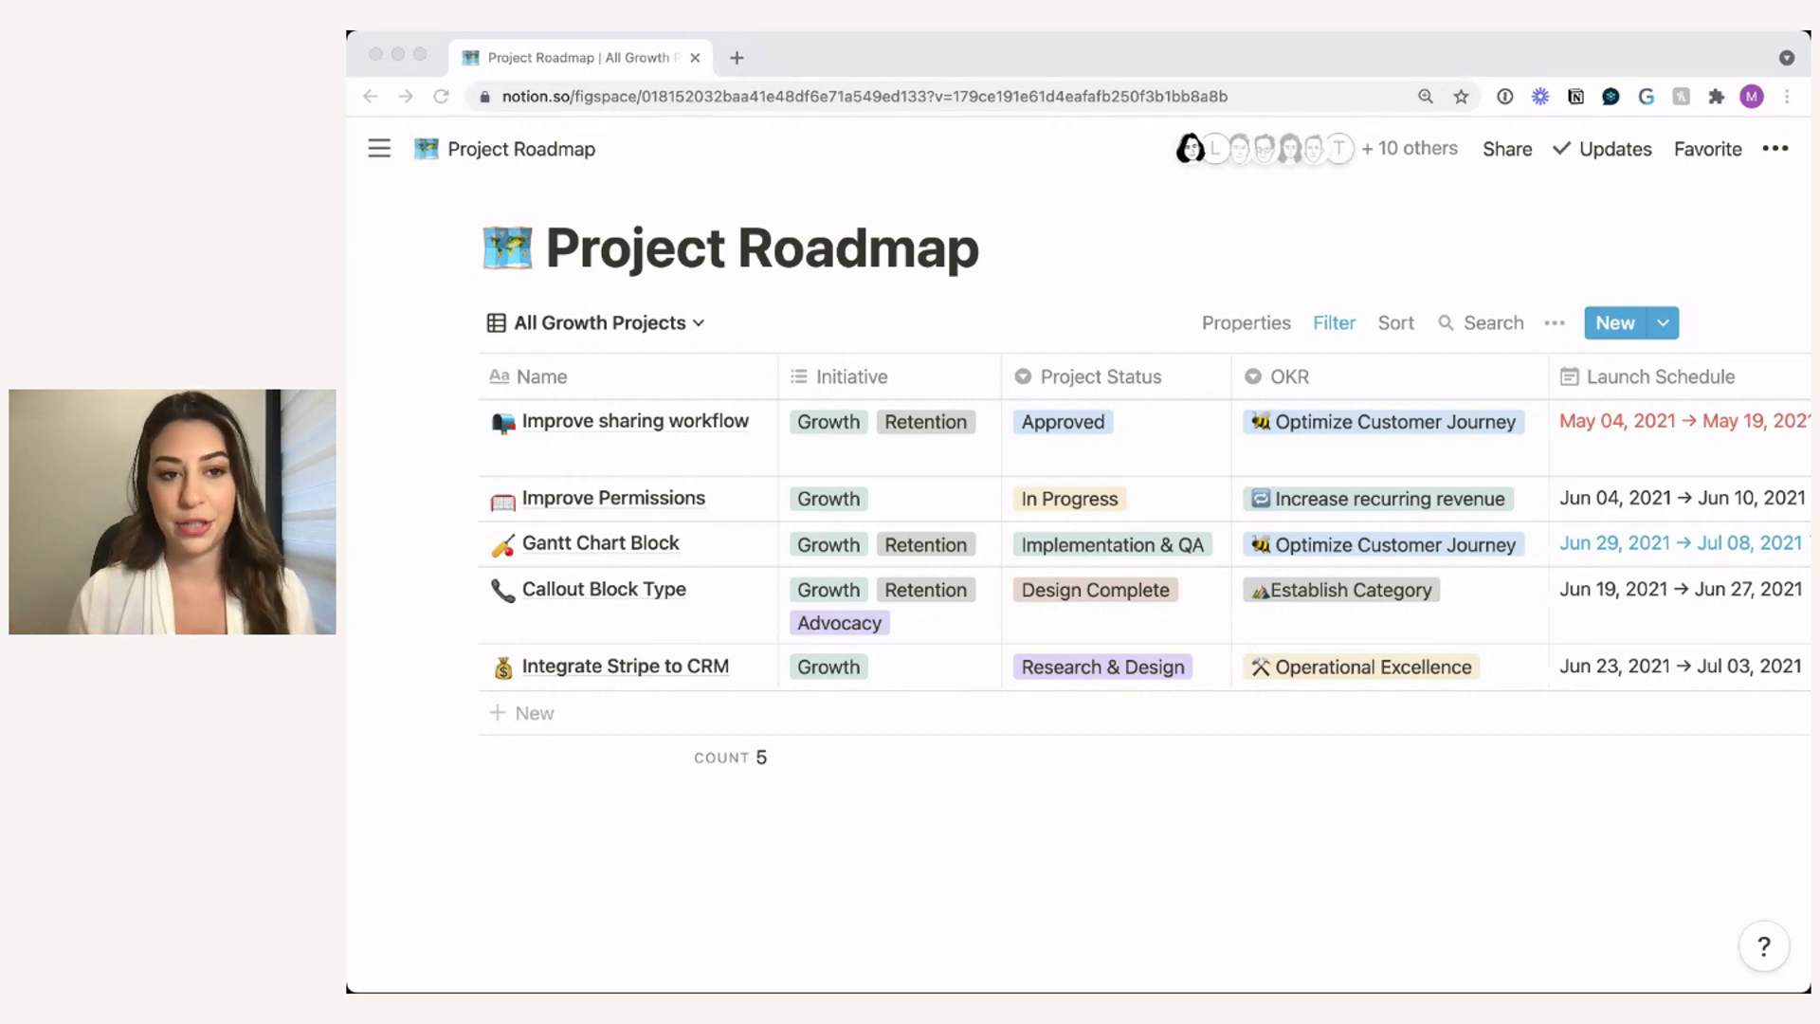
- Show the Project Roadmap templates: Customer Journey, Mobile, Engineering and Marketing Project
click(978, 856)
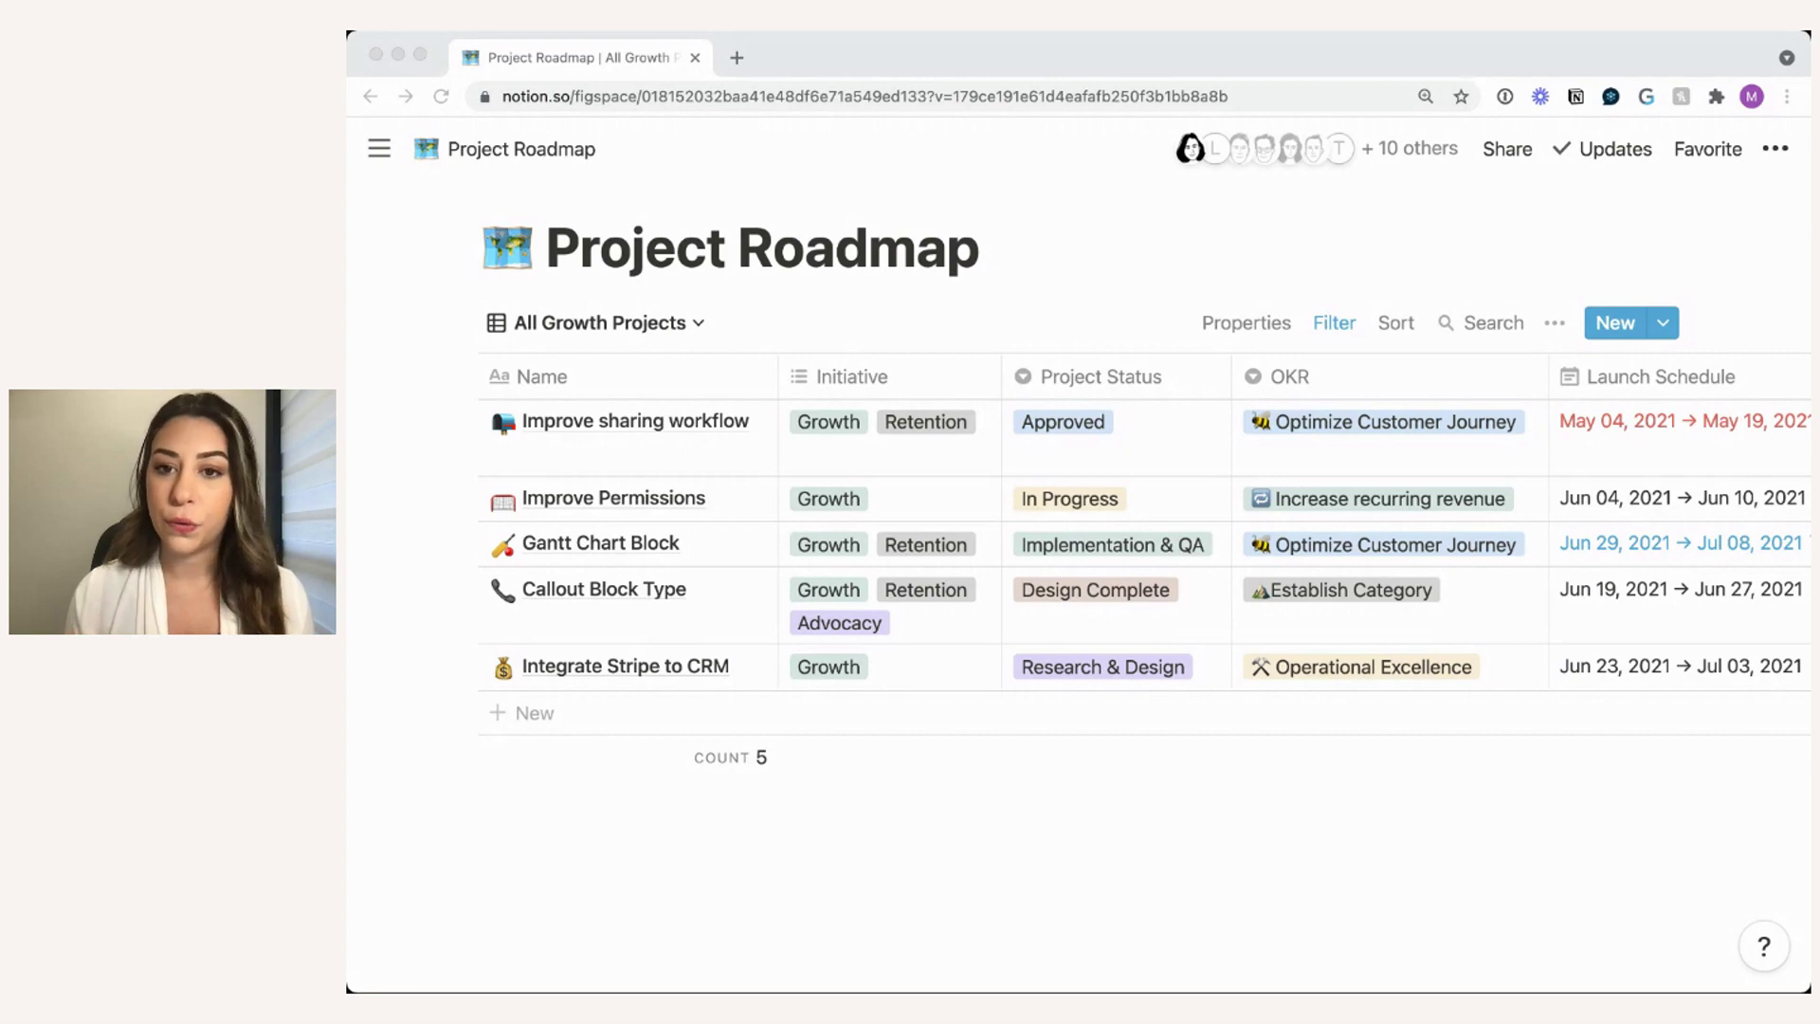
click(986, 853)
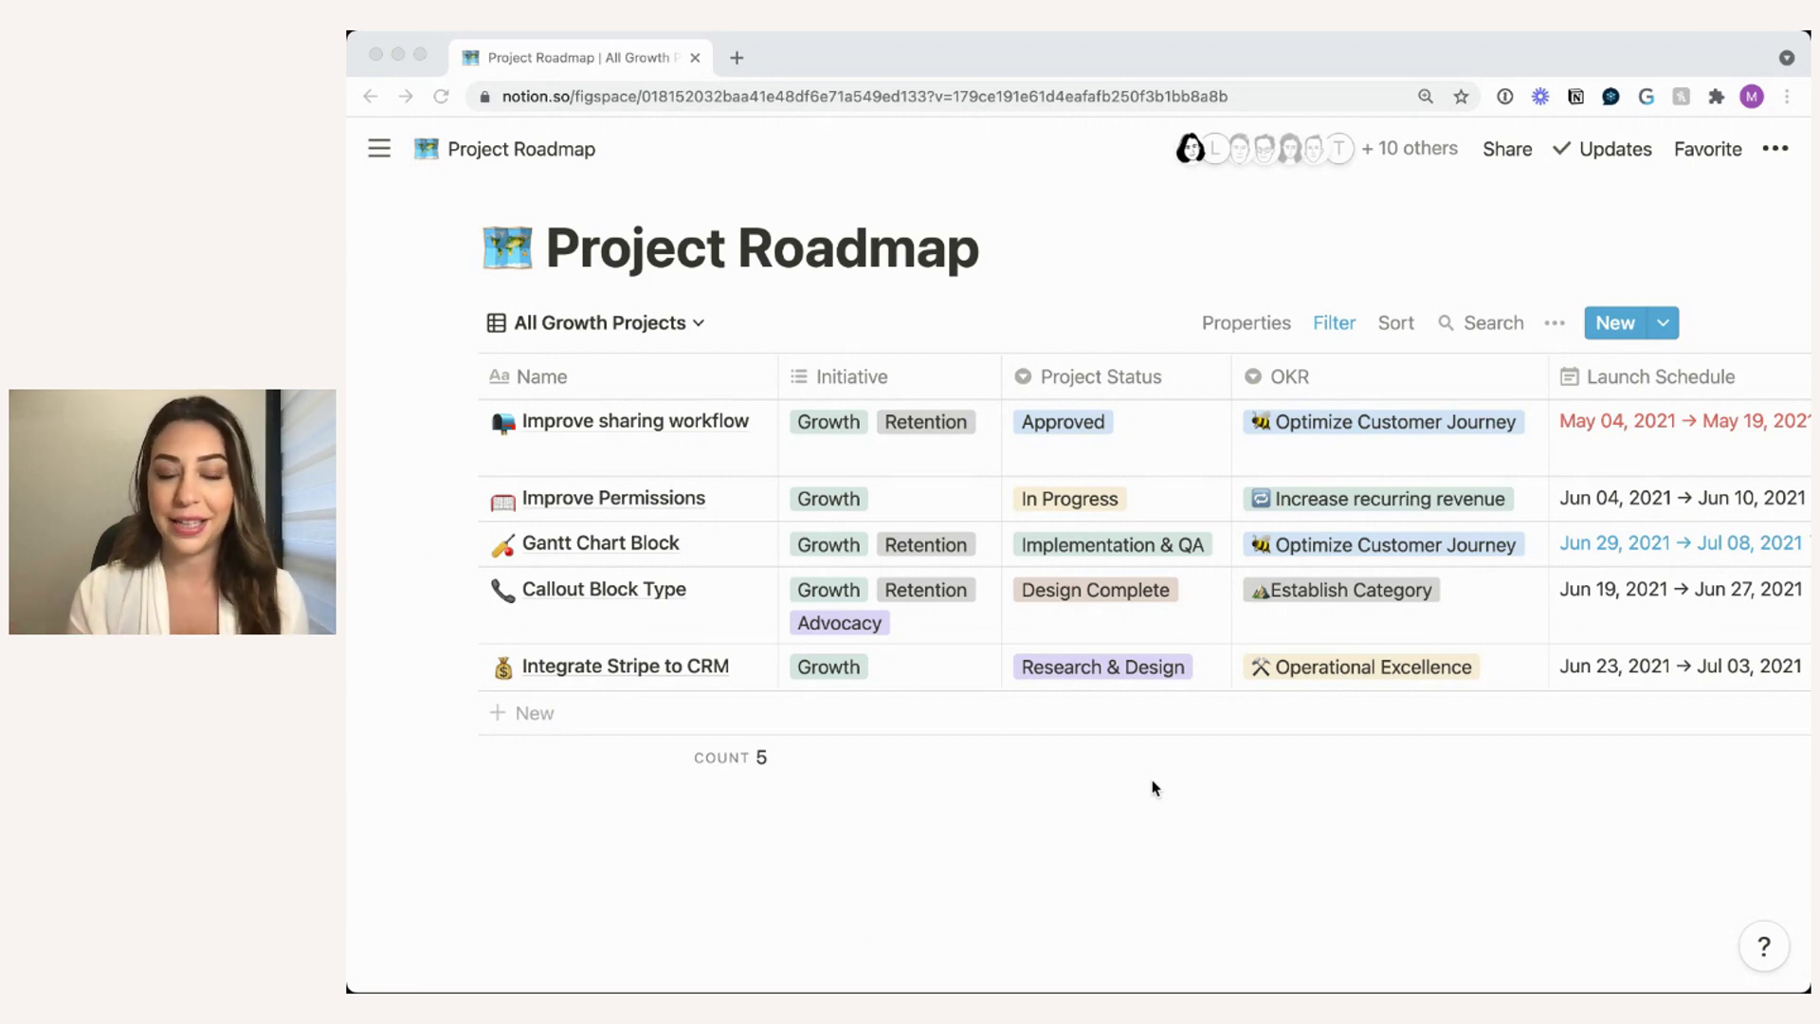
click(1043, 801)
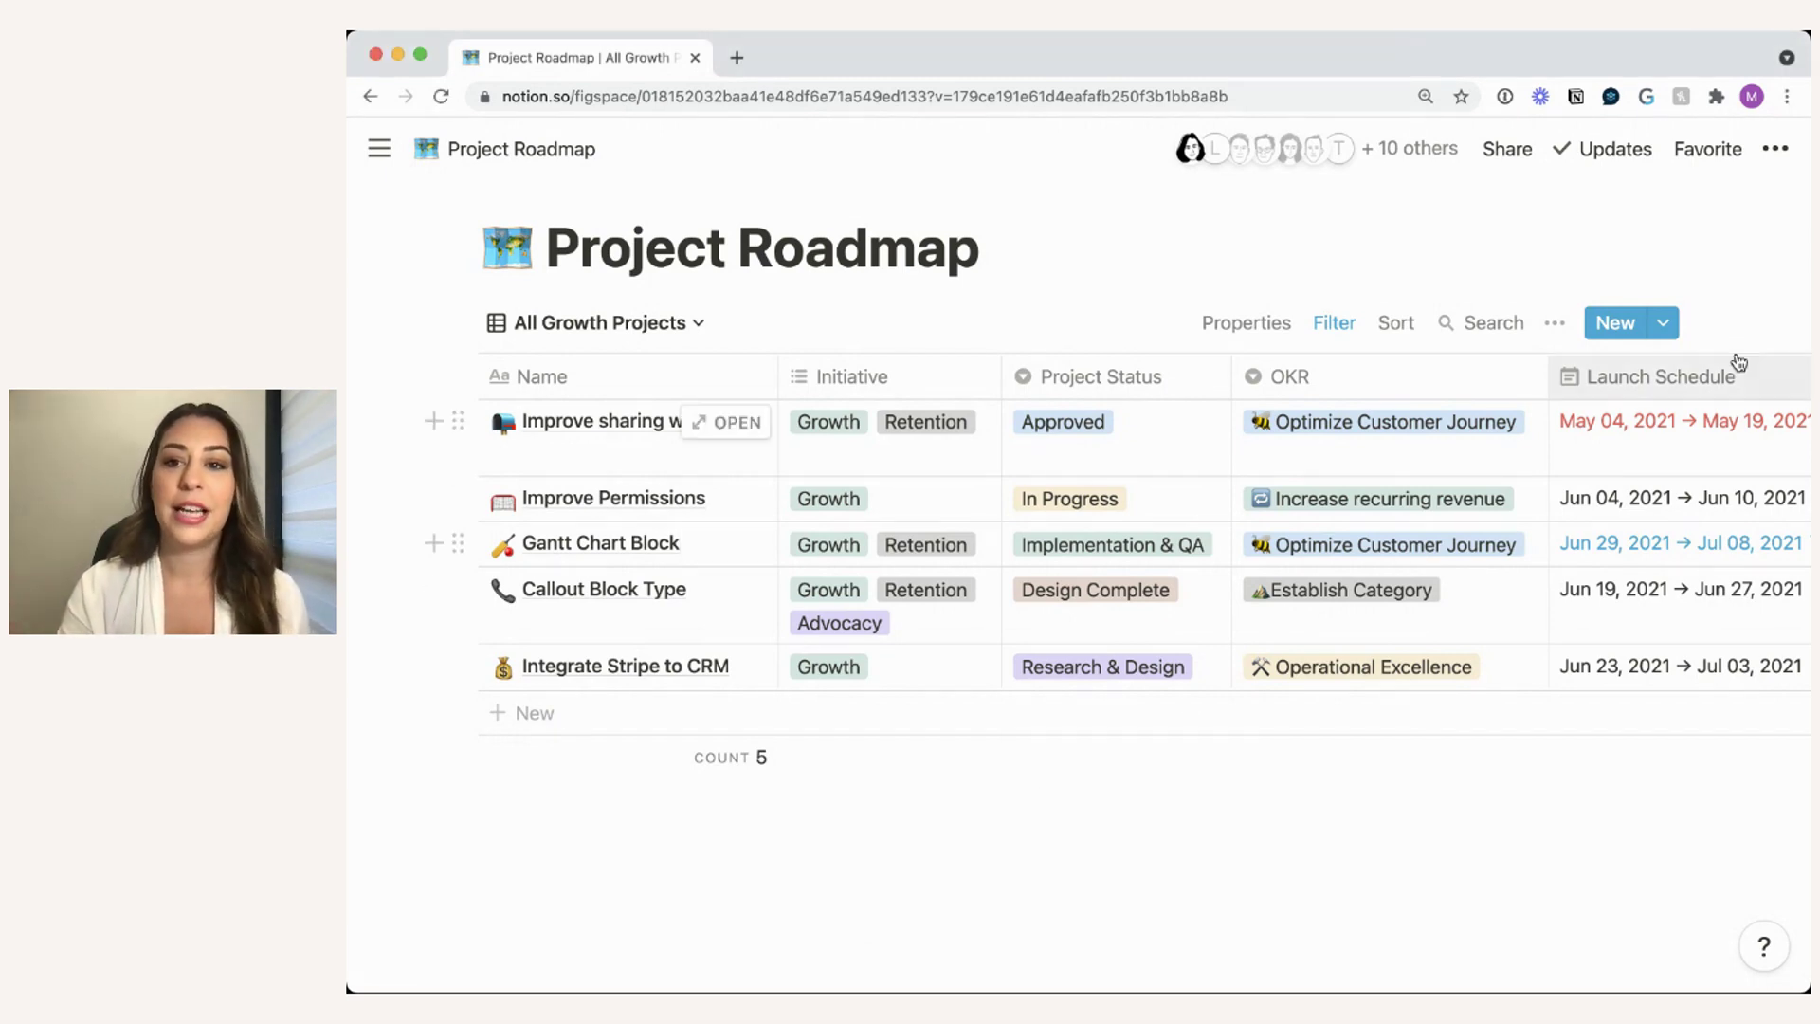
click(1664, 324)
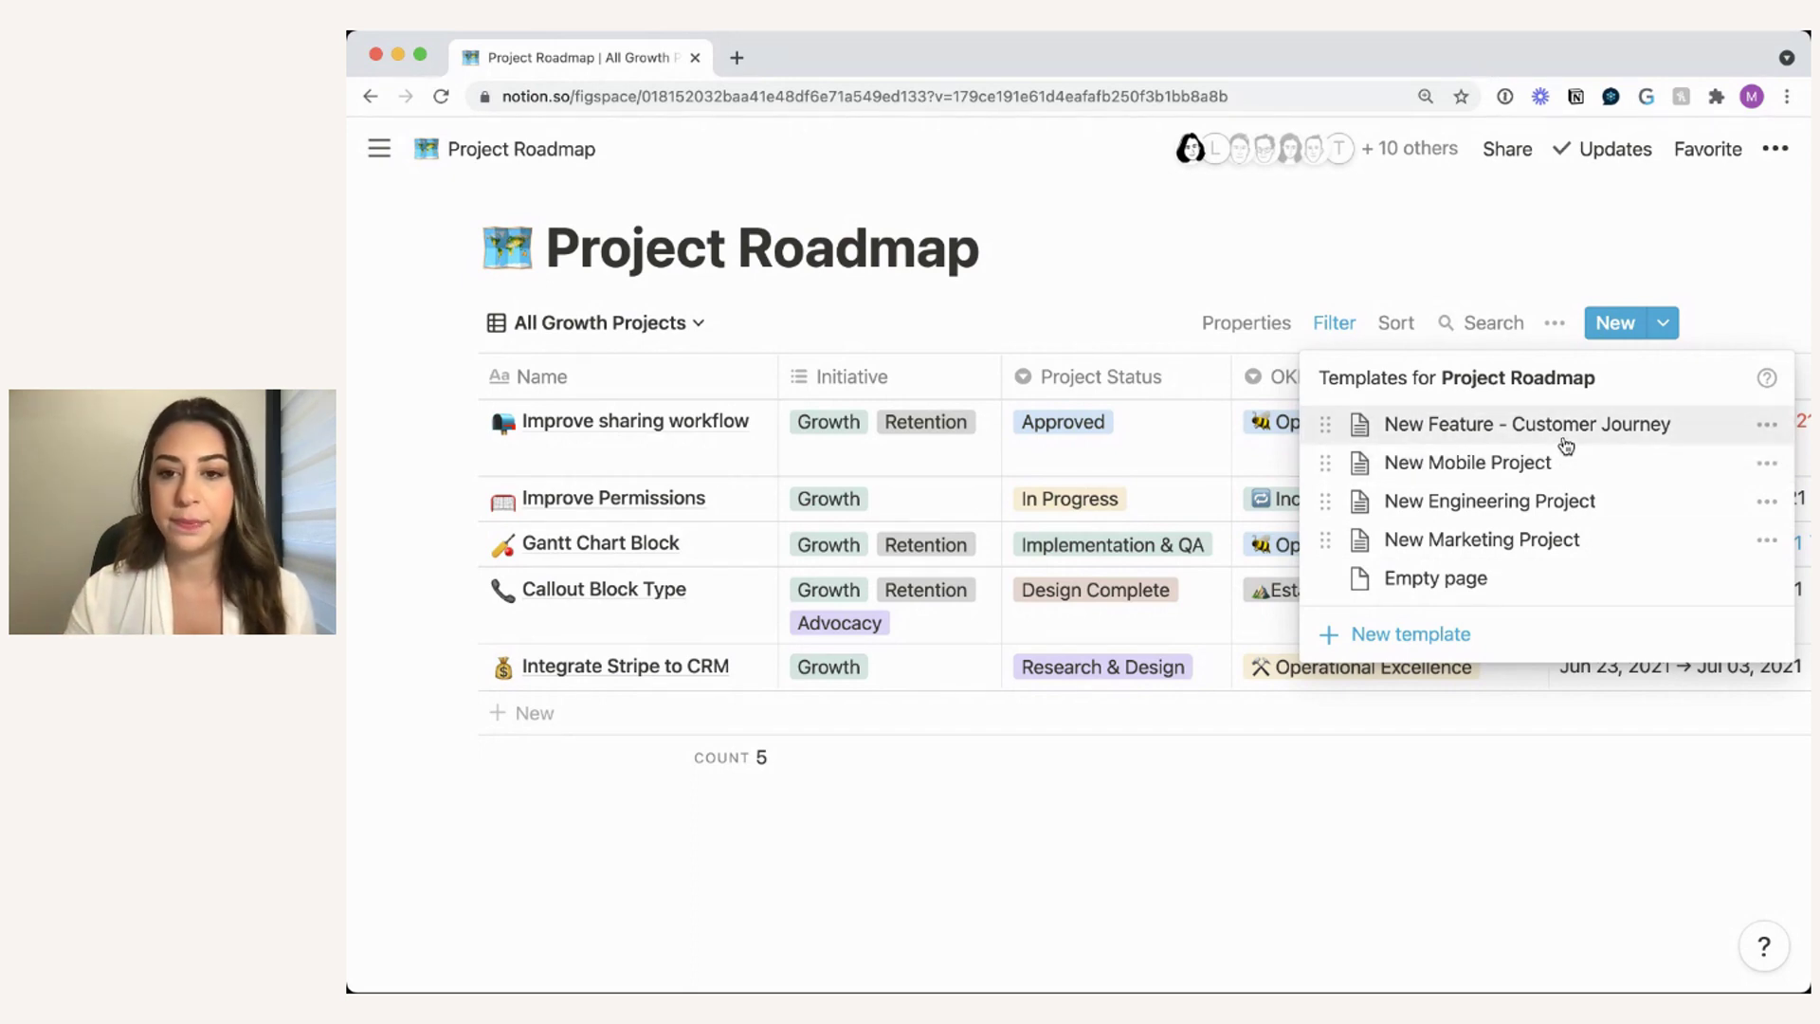
- Add a New Feature - Customer Journey entry and review its High priority, Product Teams 1 and 2, and OKR
click(1566, 445)
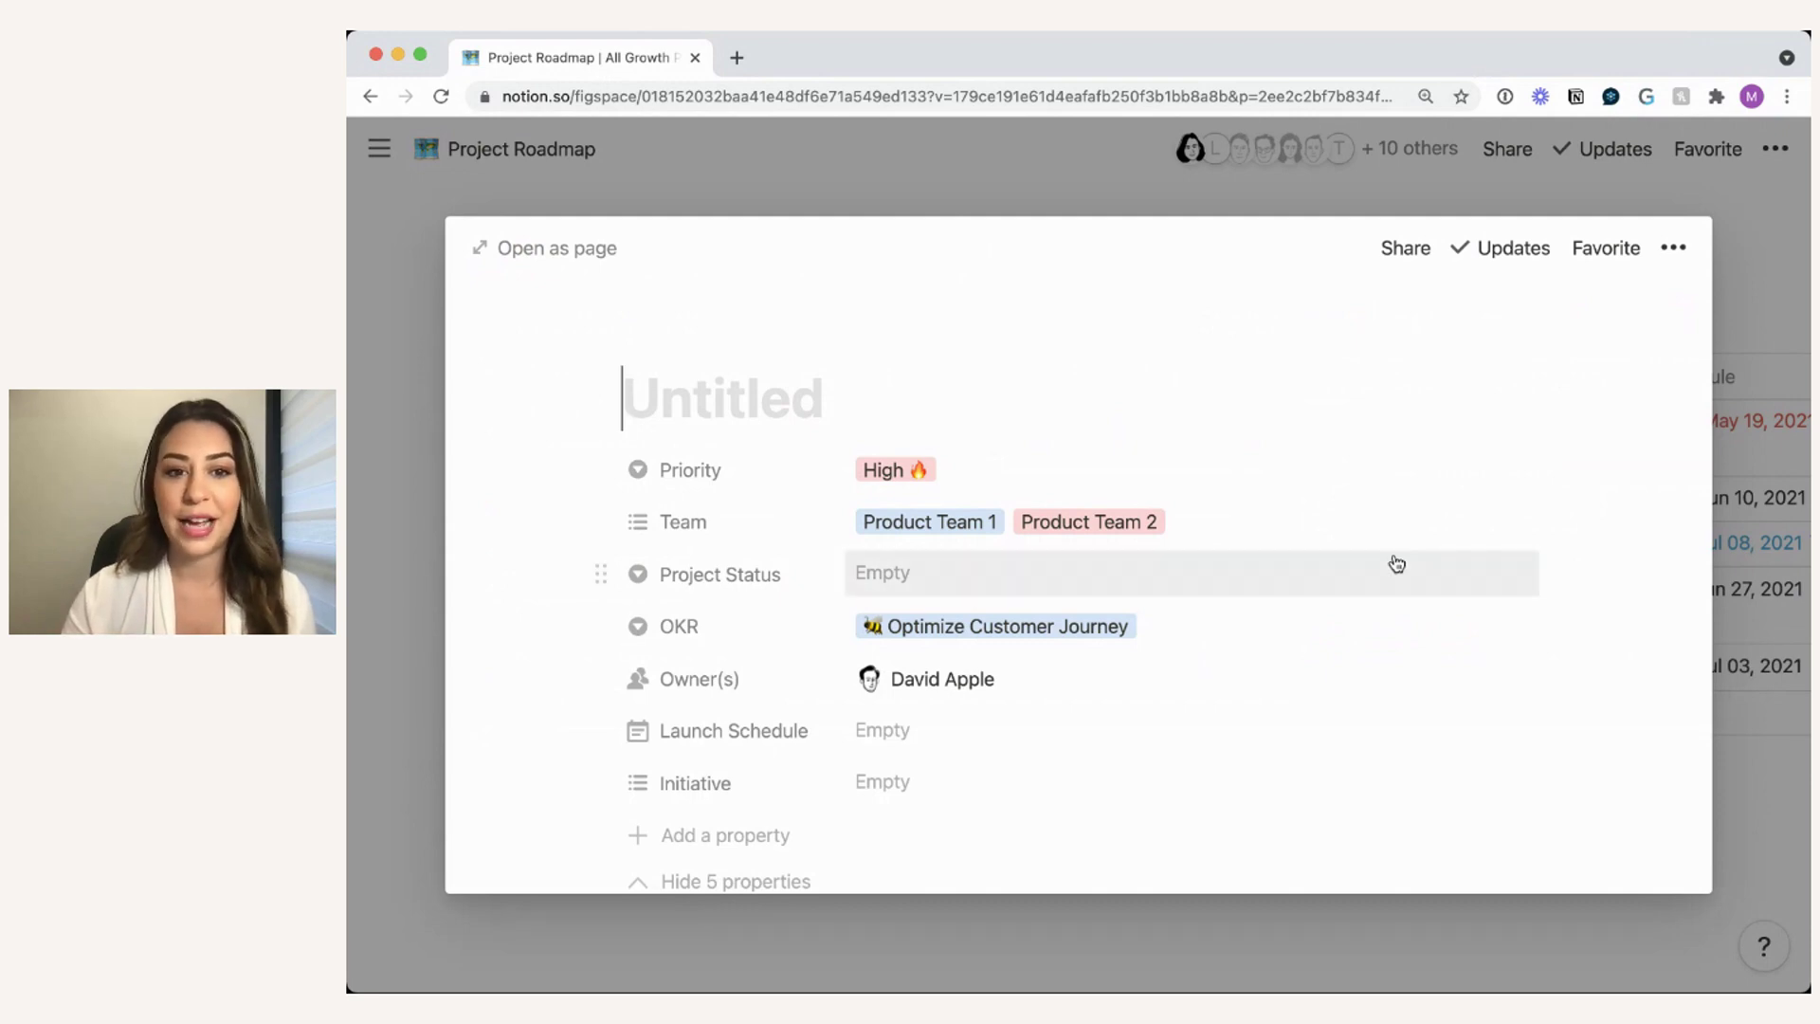
scroll(1397, 564, down, 2)
scroll(1397, 564, up, 2)
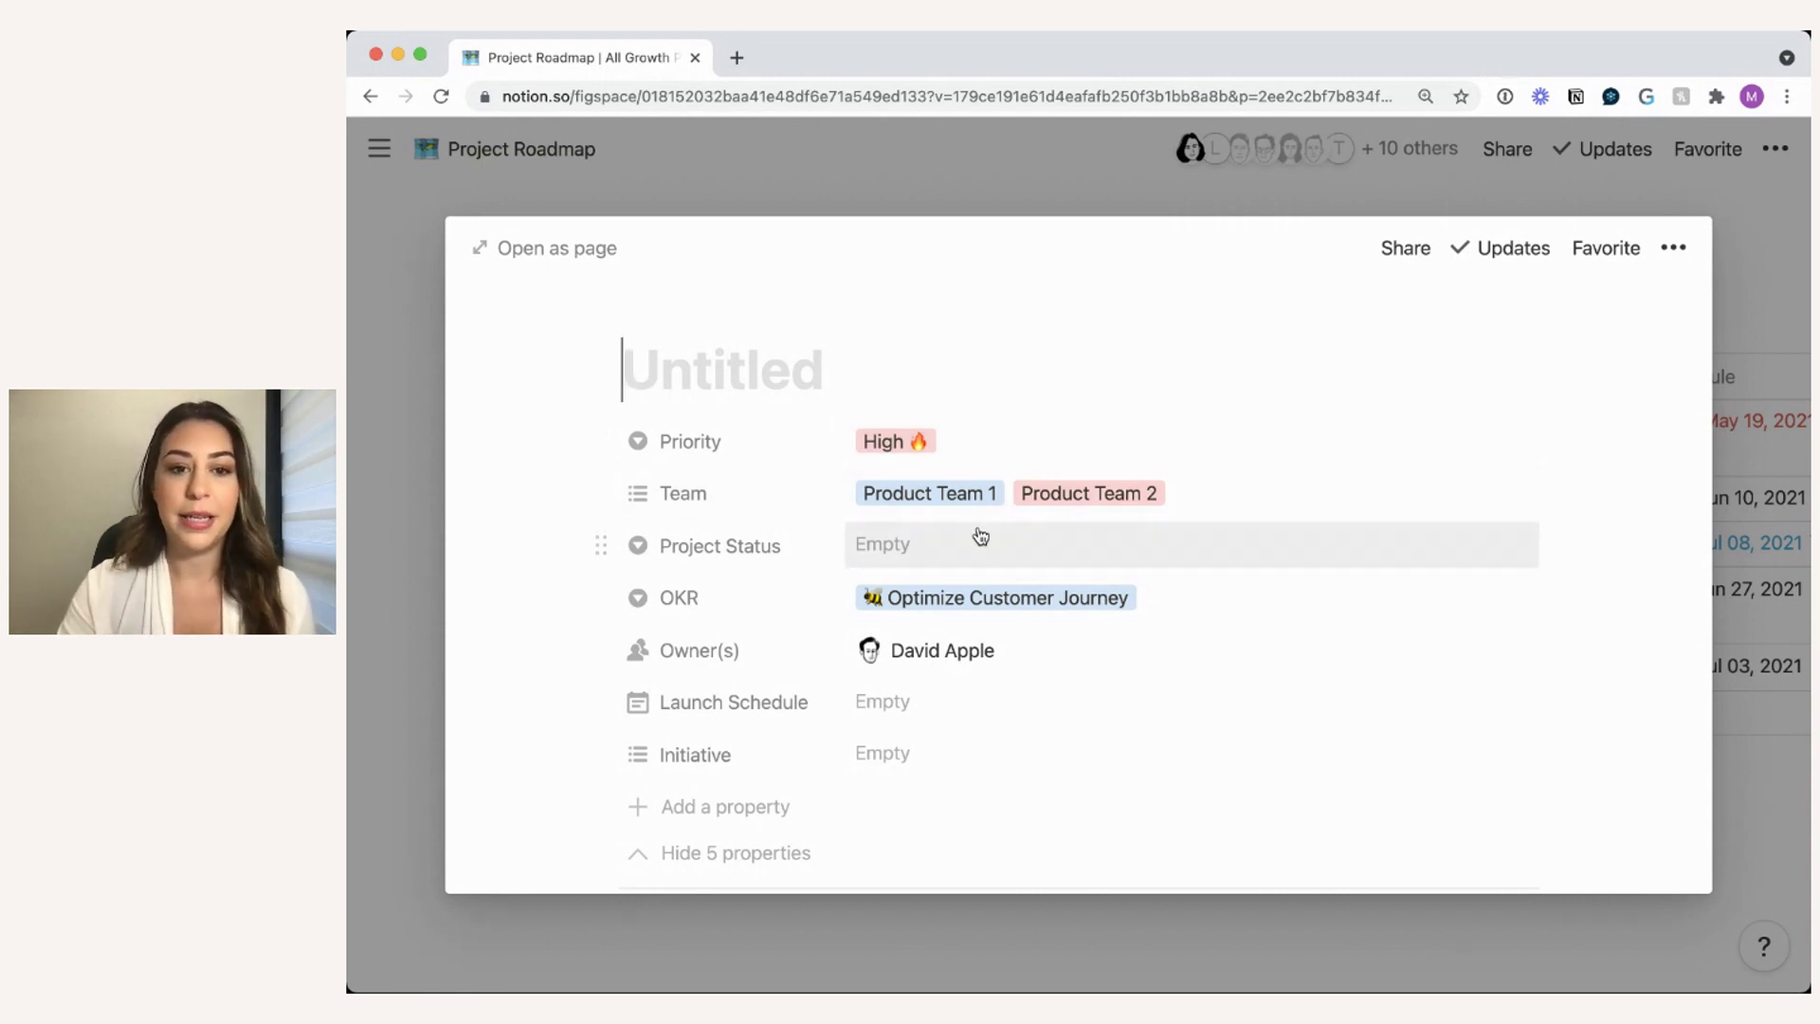
scroll(830, 569, down, 1)
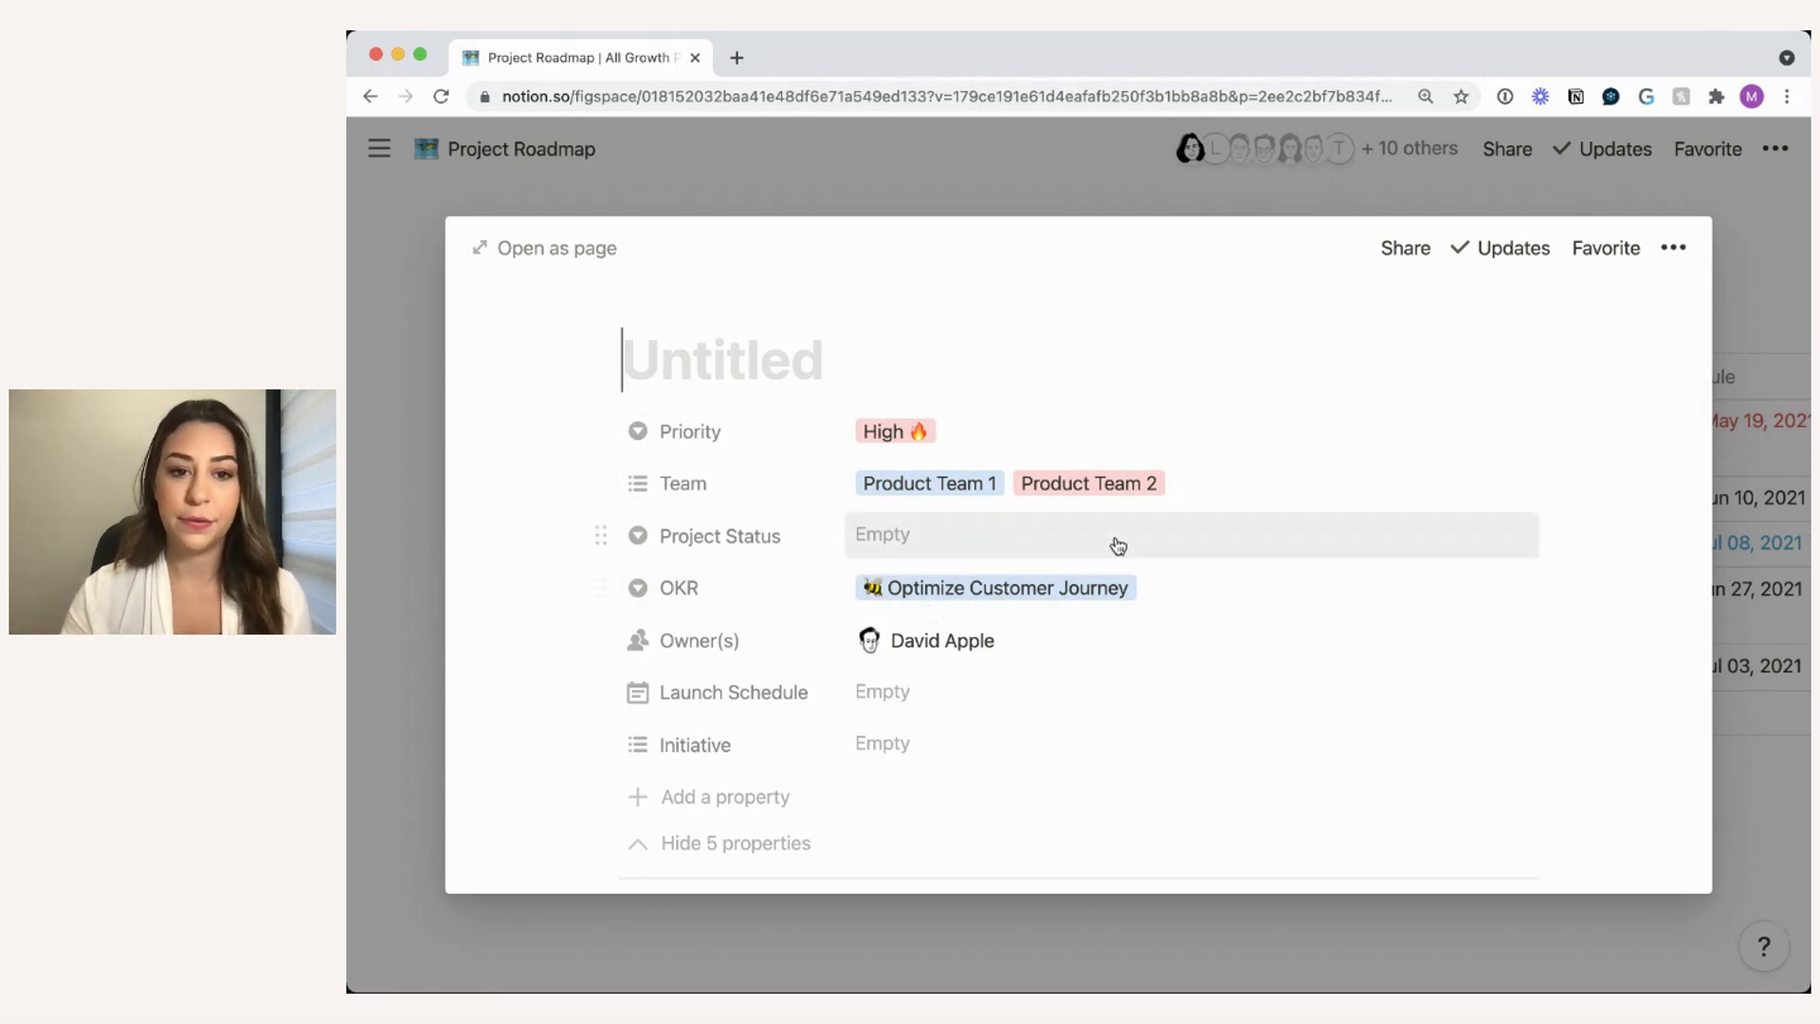
scroll(1303, 609, down, 2)
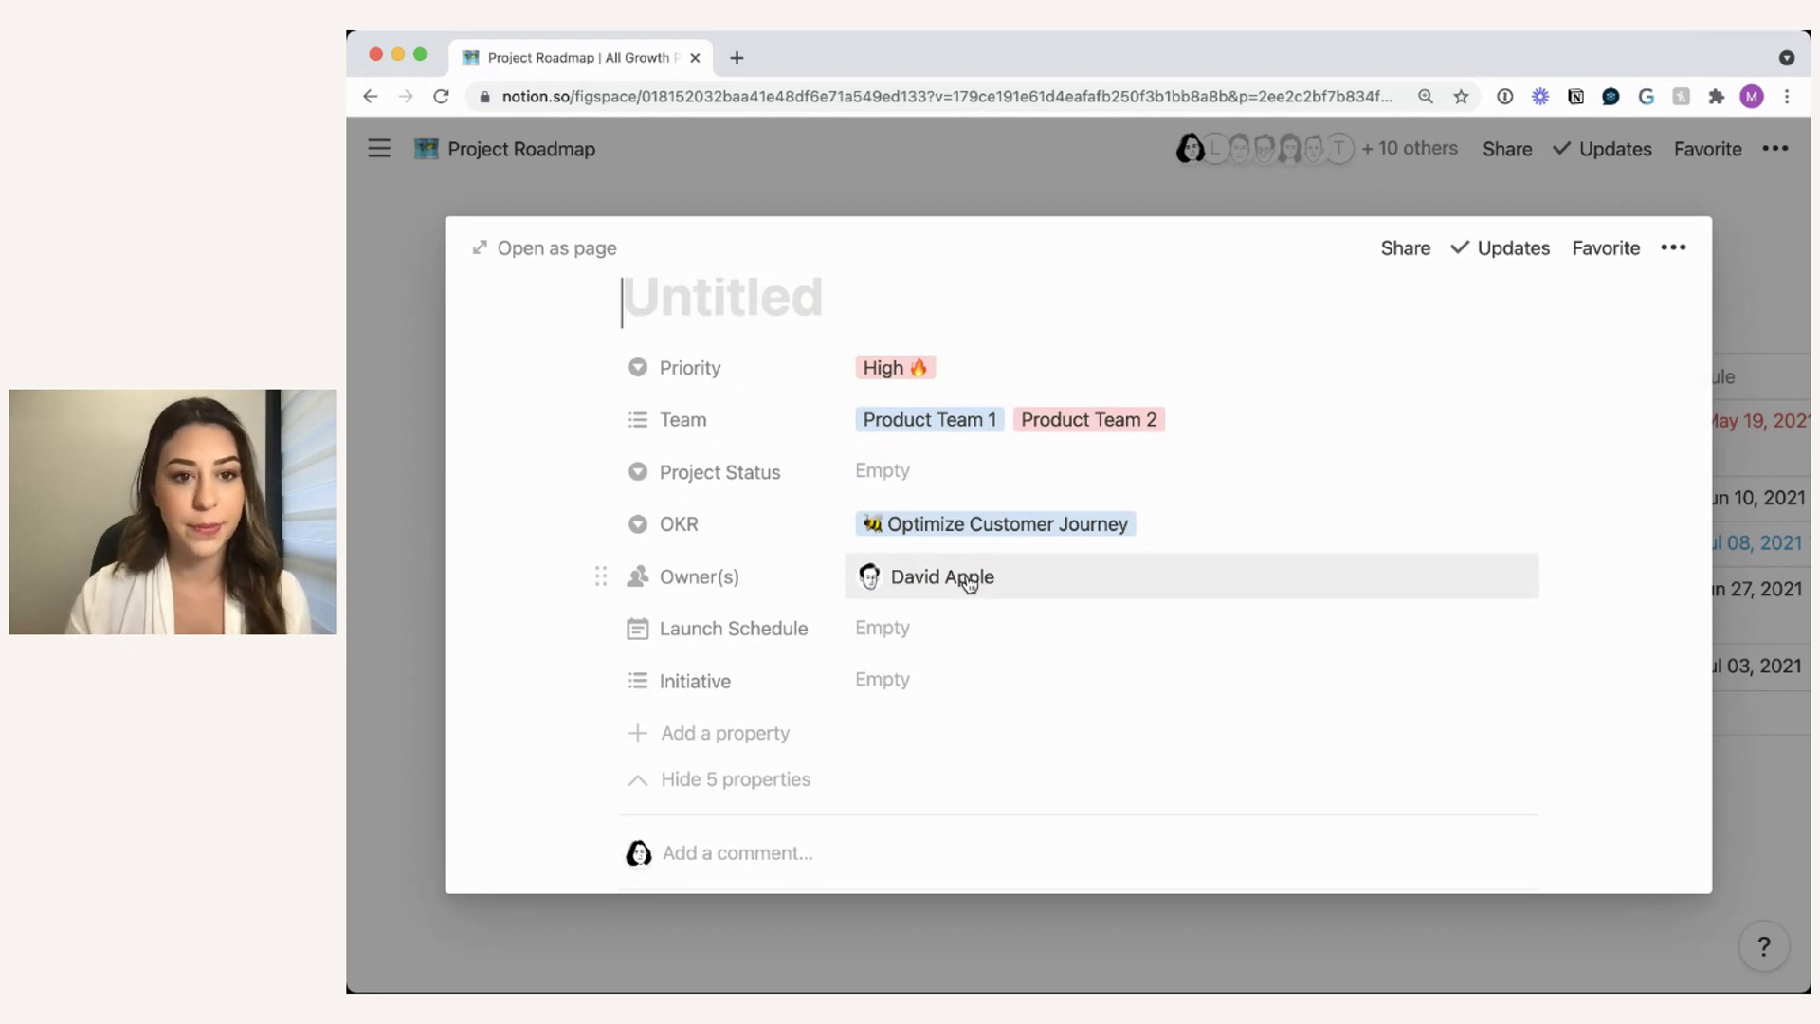
scroll(1141, 621, down, 5)
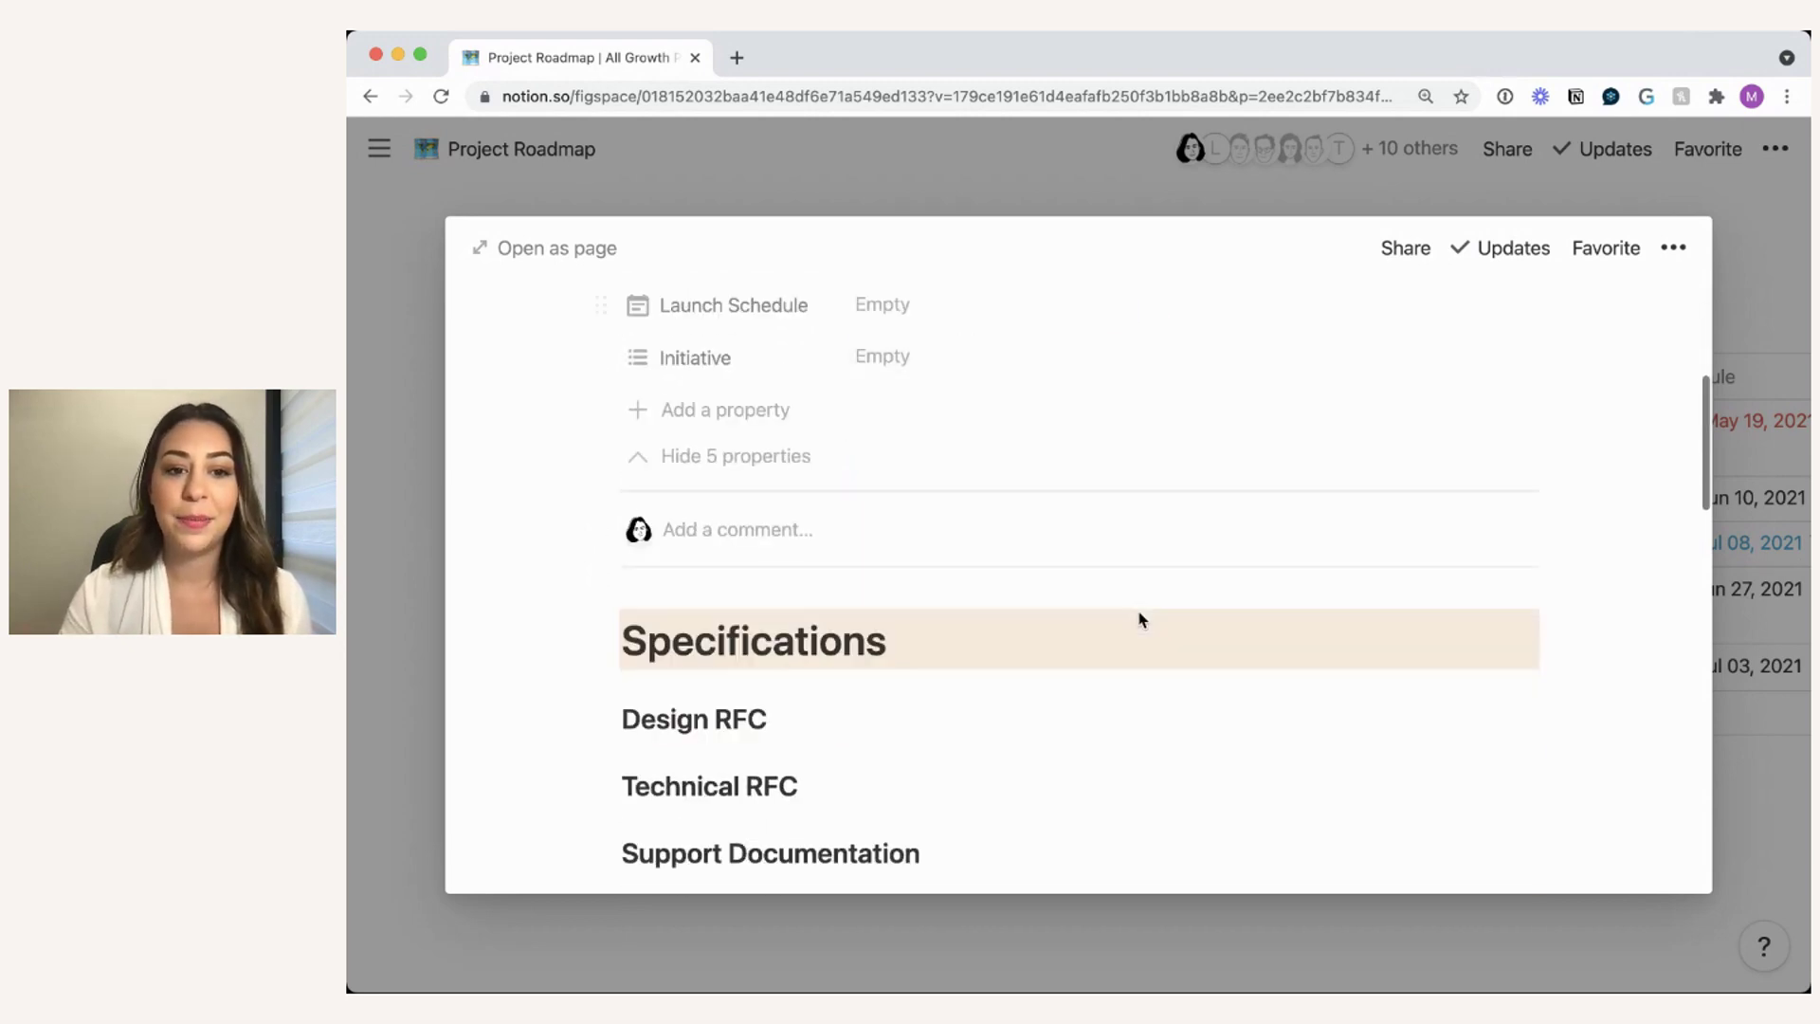
scroll(1140, 611, down, 1)
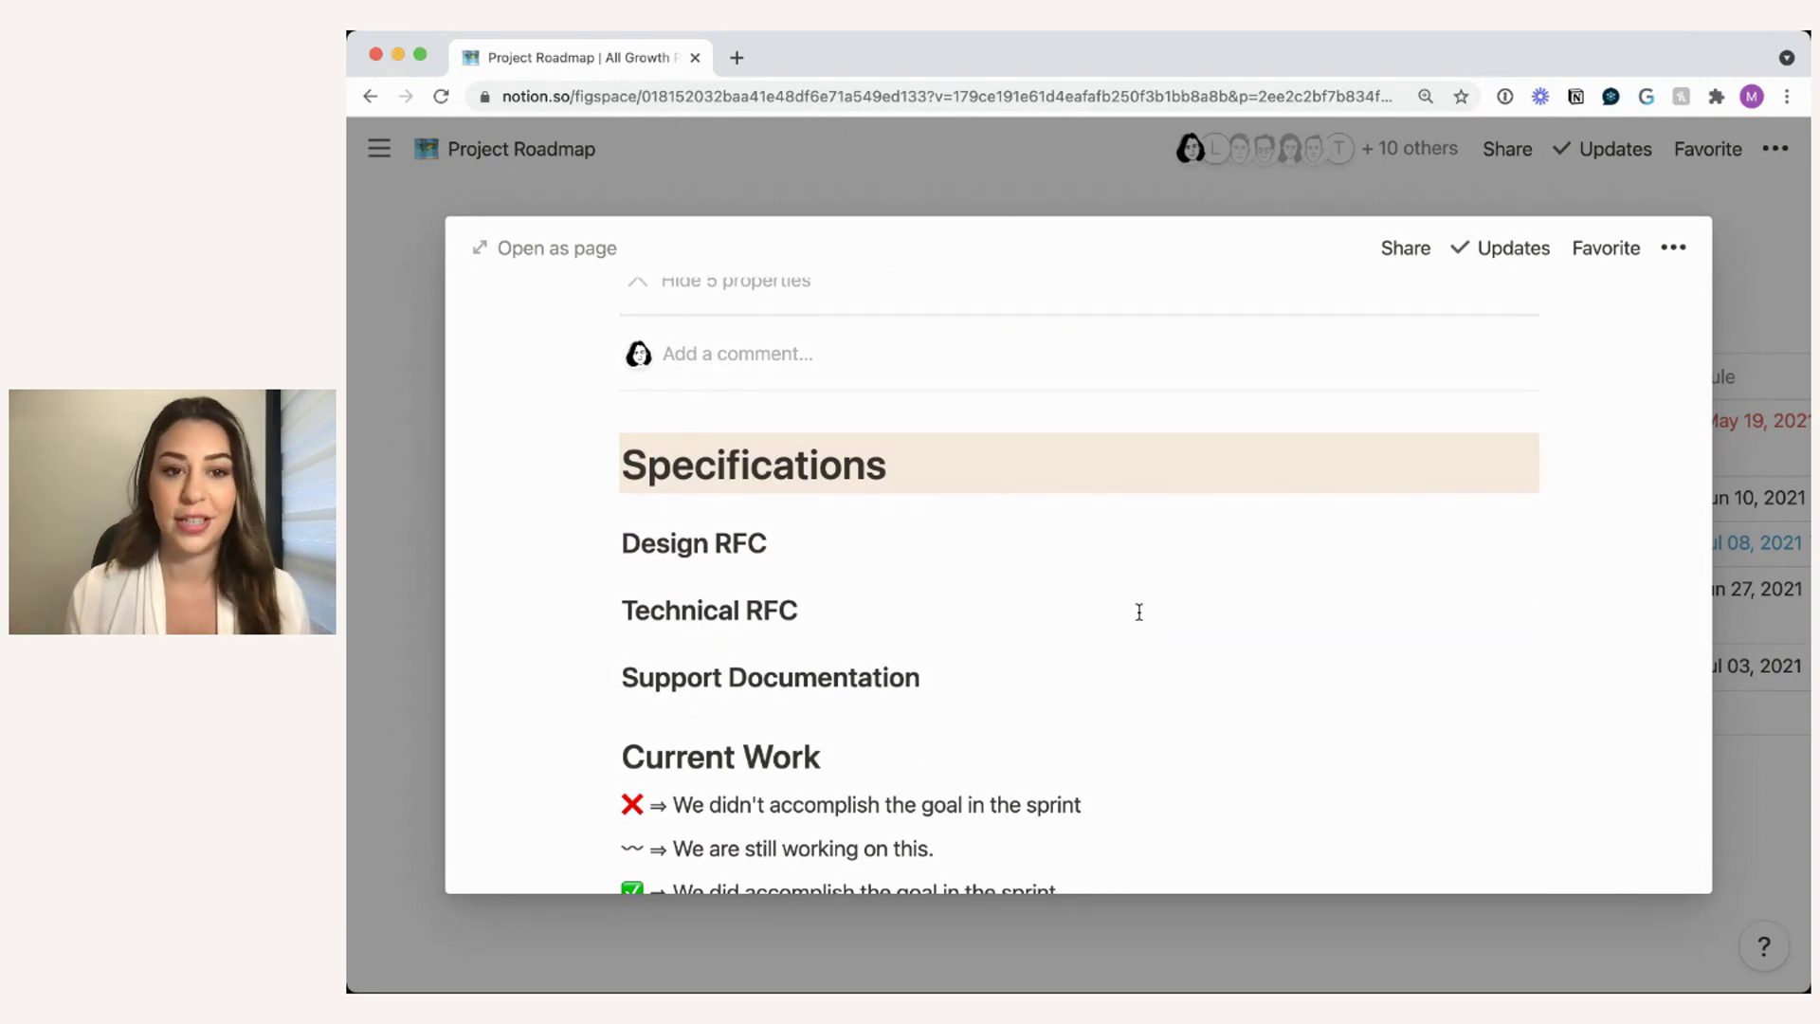
scroll(1139, 611, down, 1)
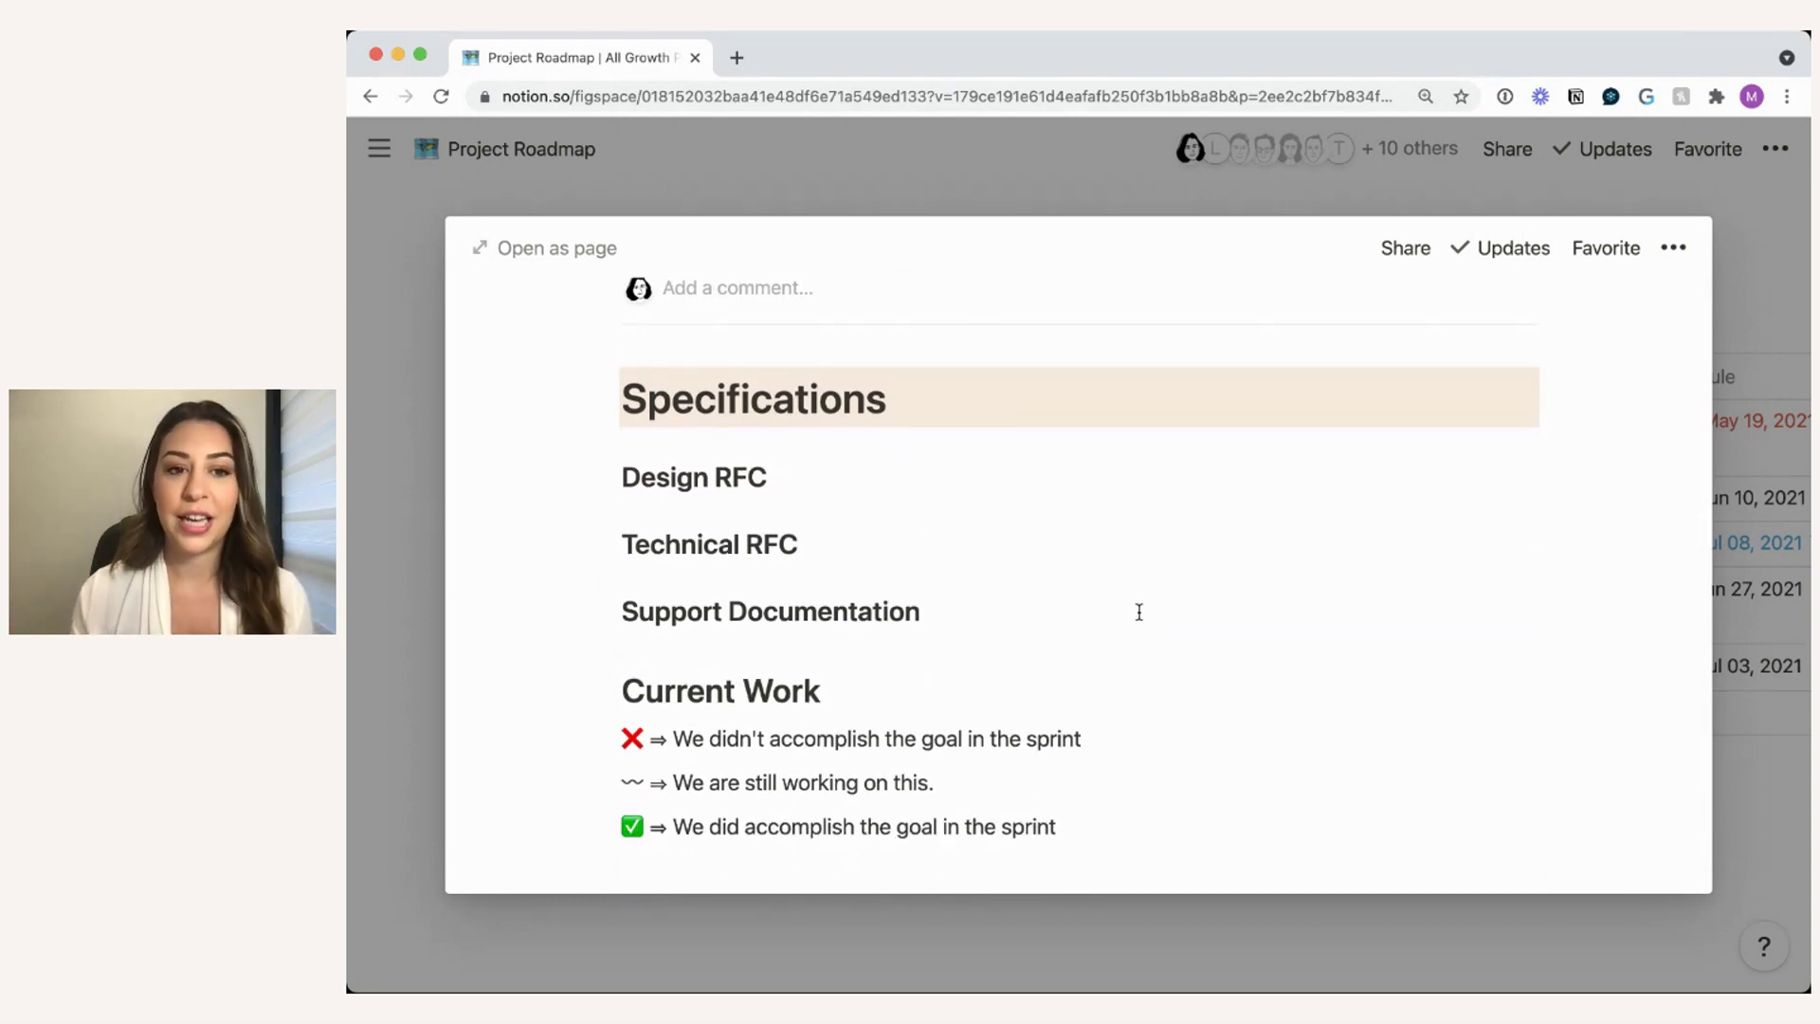
scroll(1140, 611, down, 1)
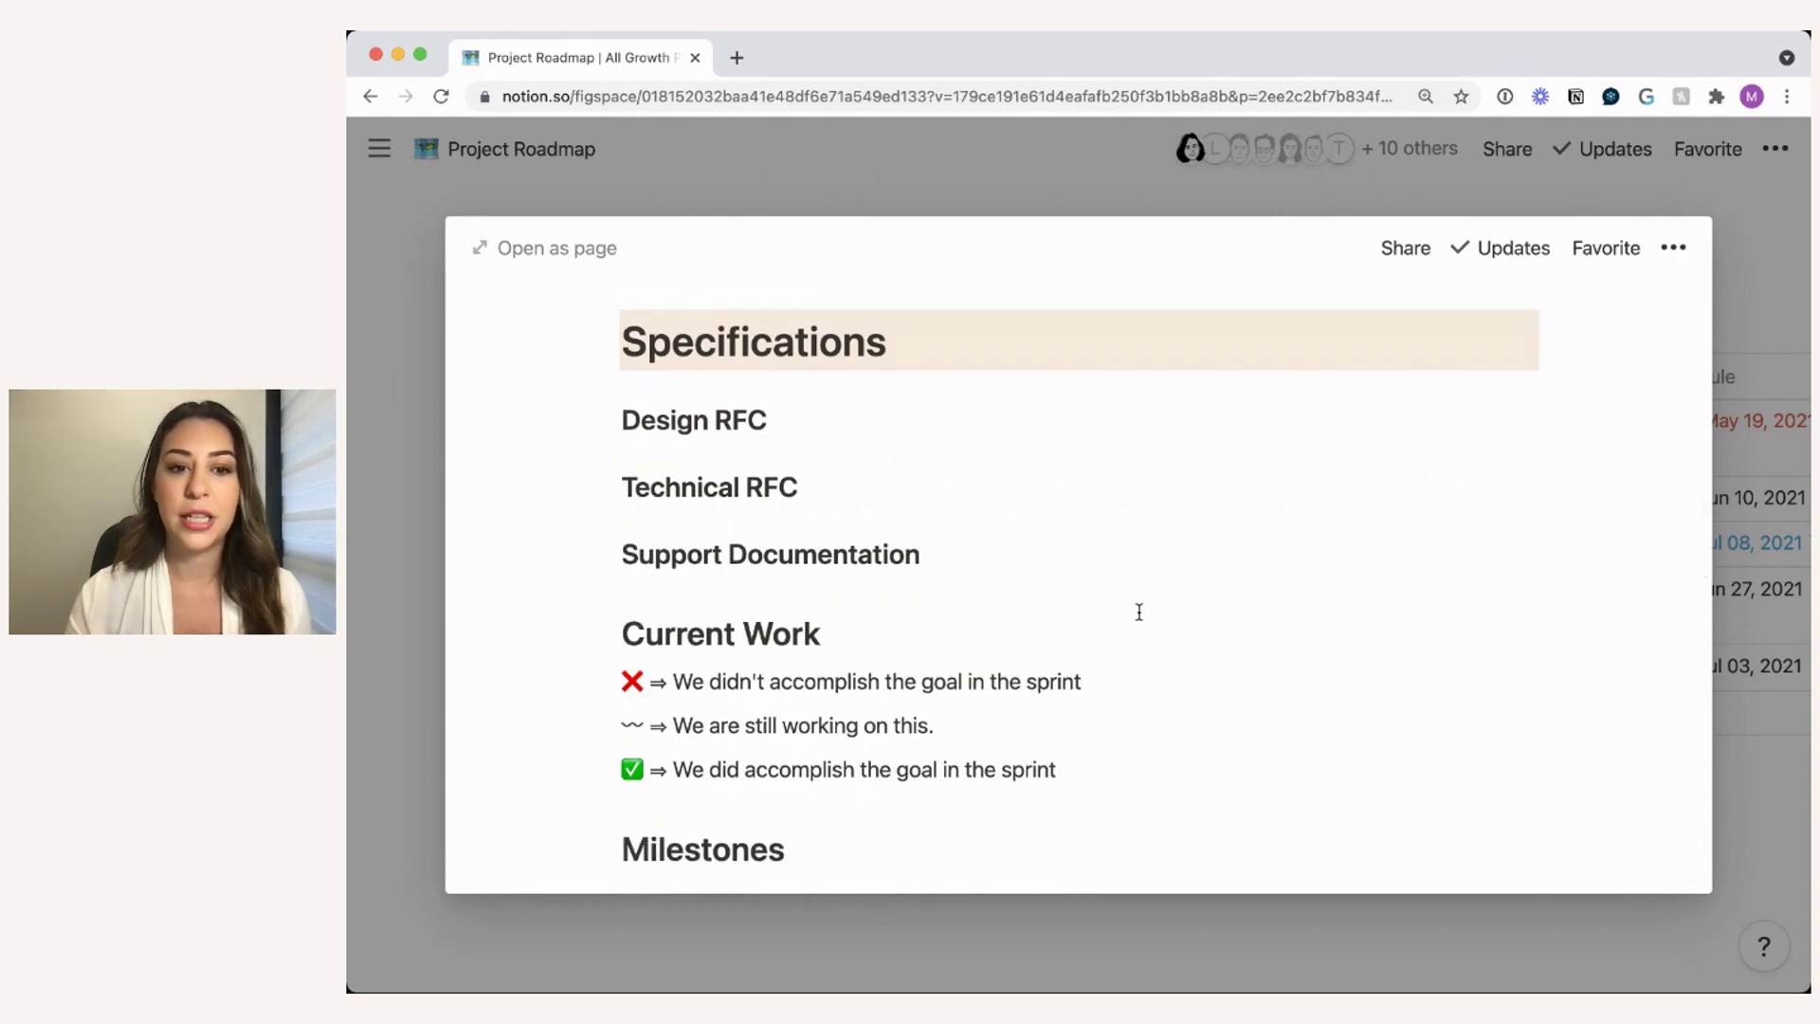
scroll(1140, 612, down, 5)
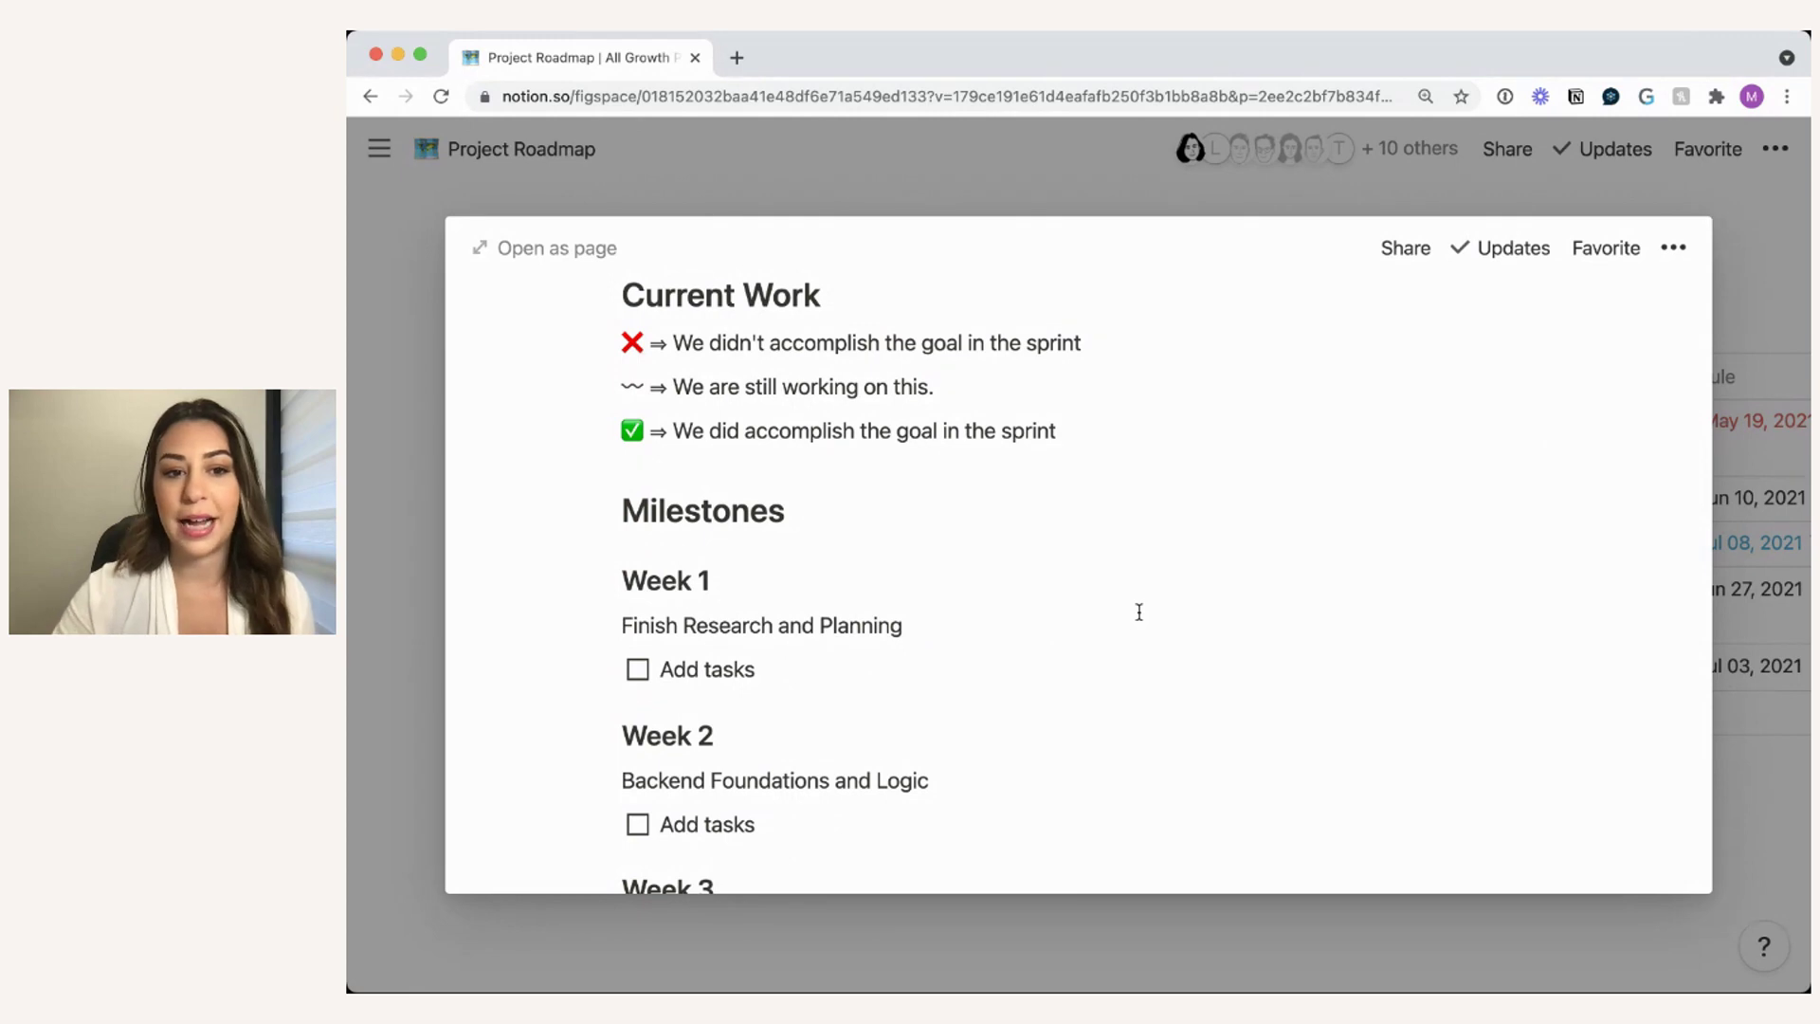
scroll(1140, 612, down, 2)
scroll(1139, 612, down, 4)
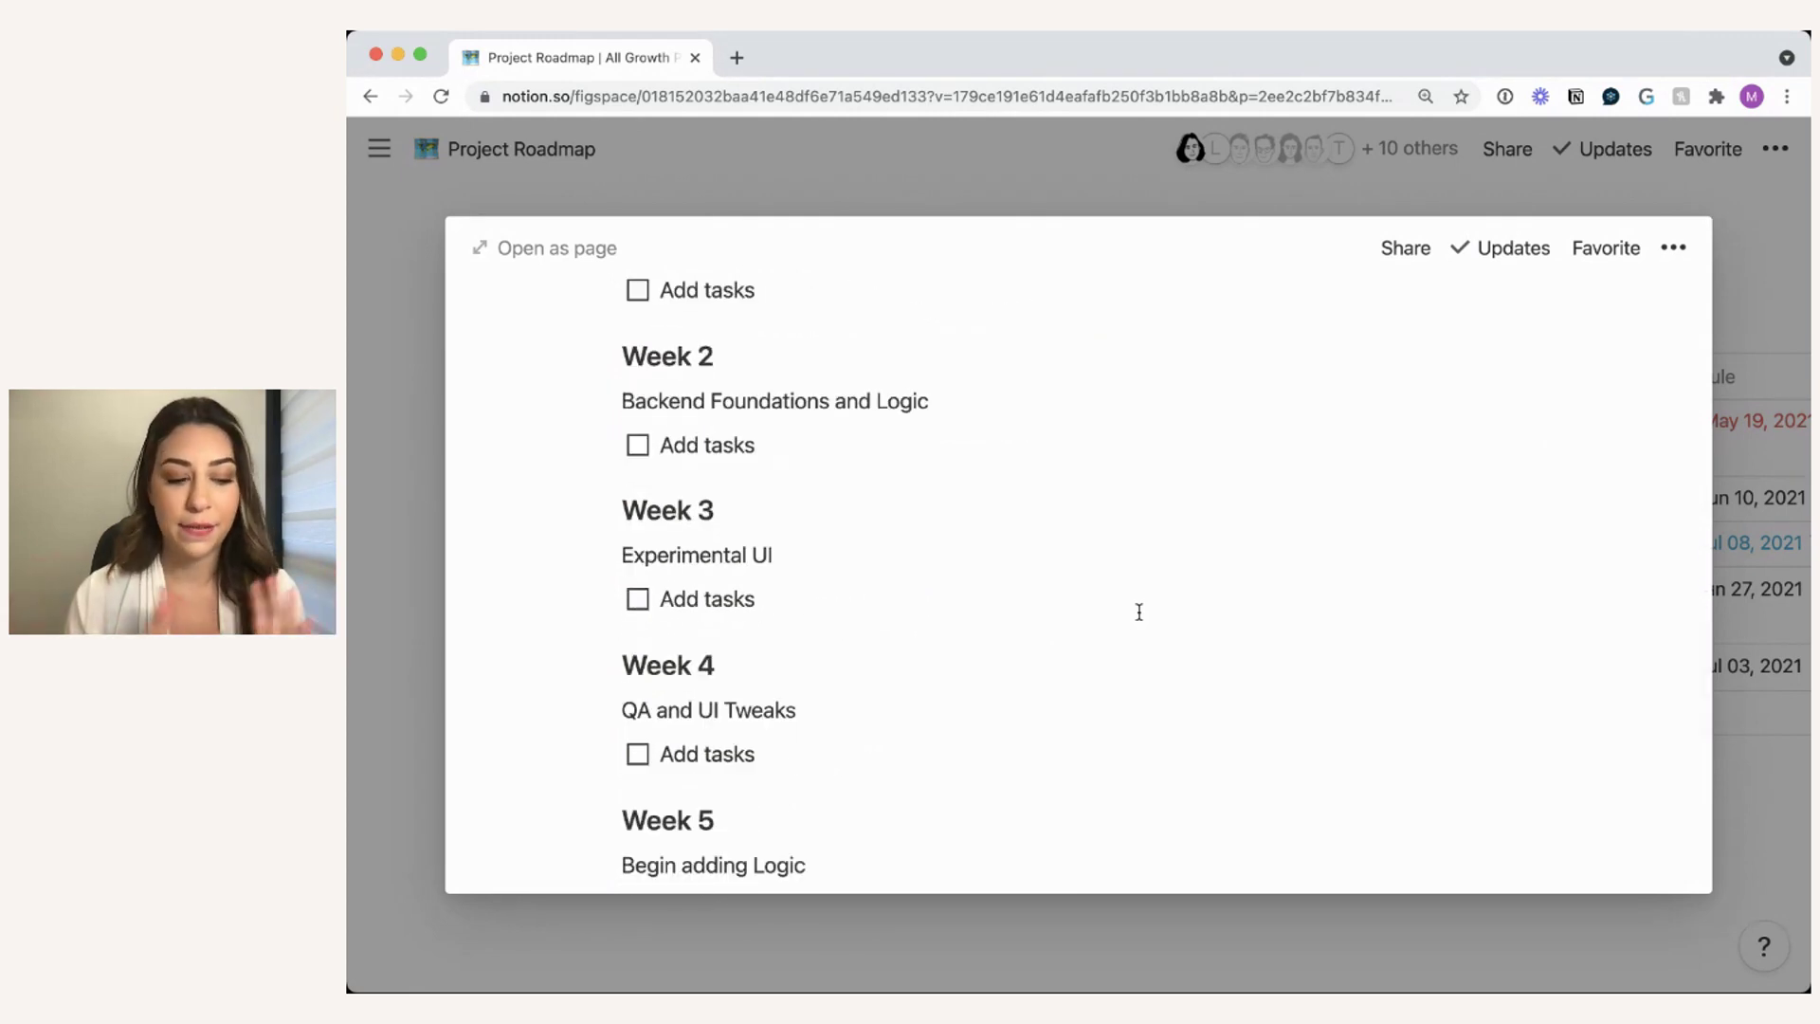
scroll(1140, 612, down, 2)
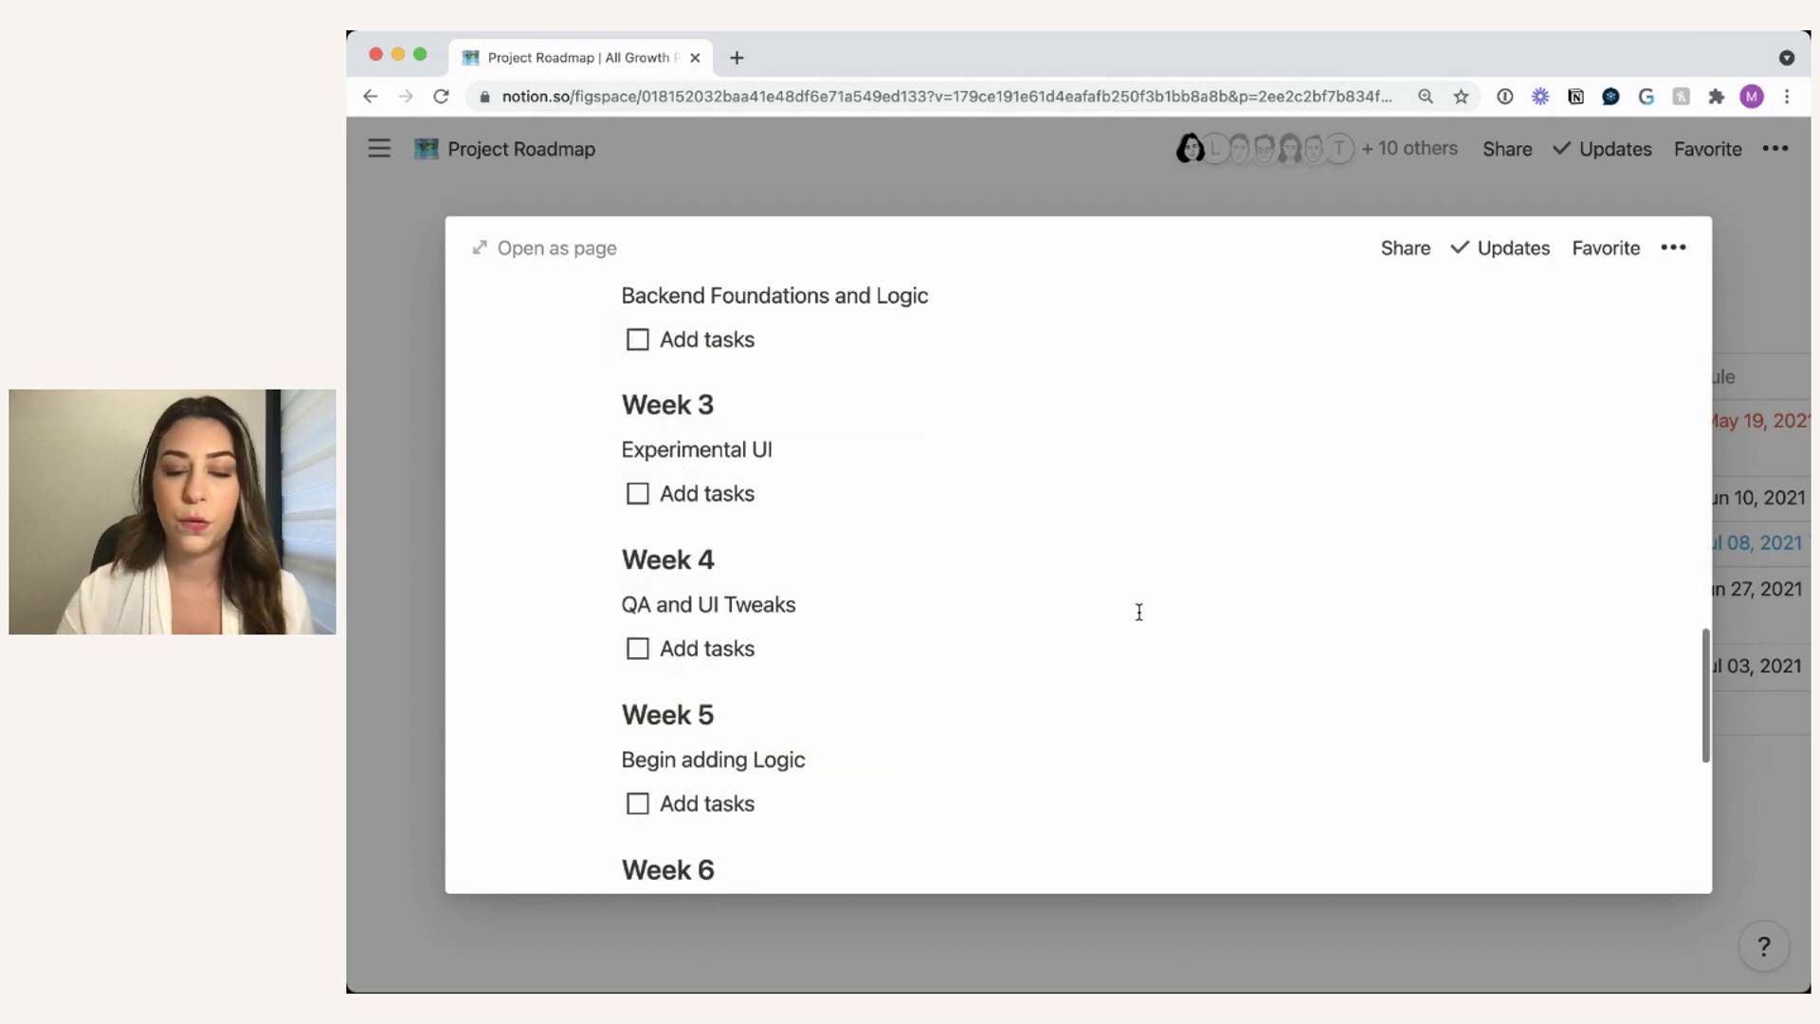
scroll(1140, 612, up, 15)
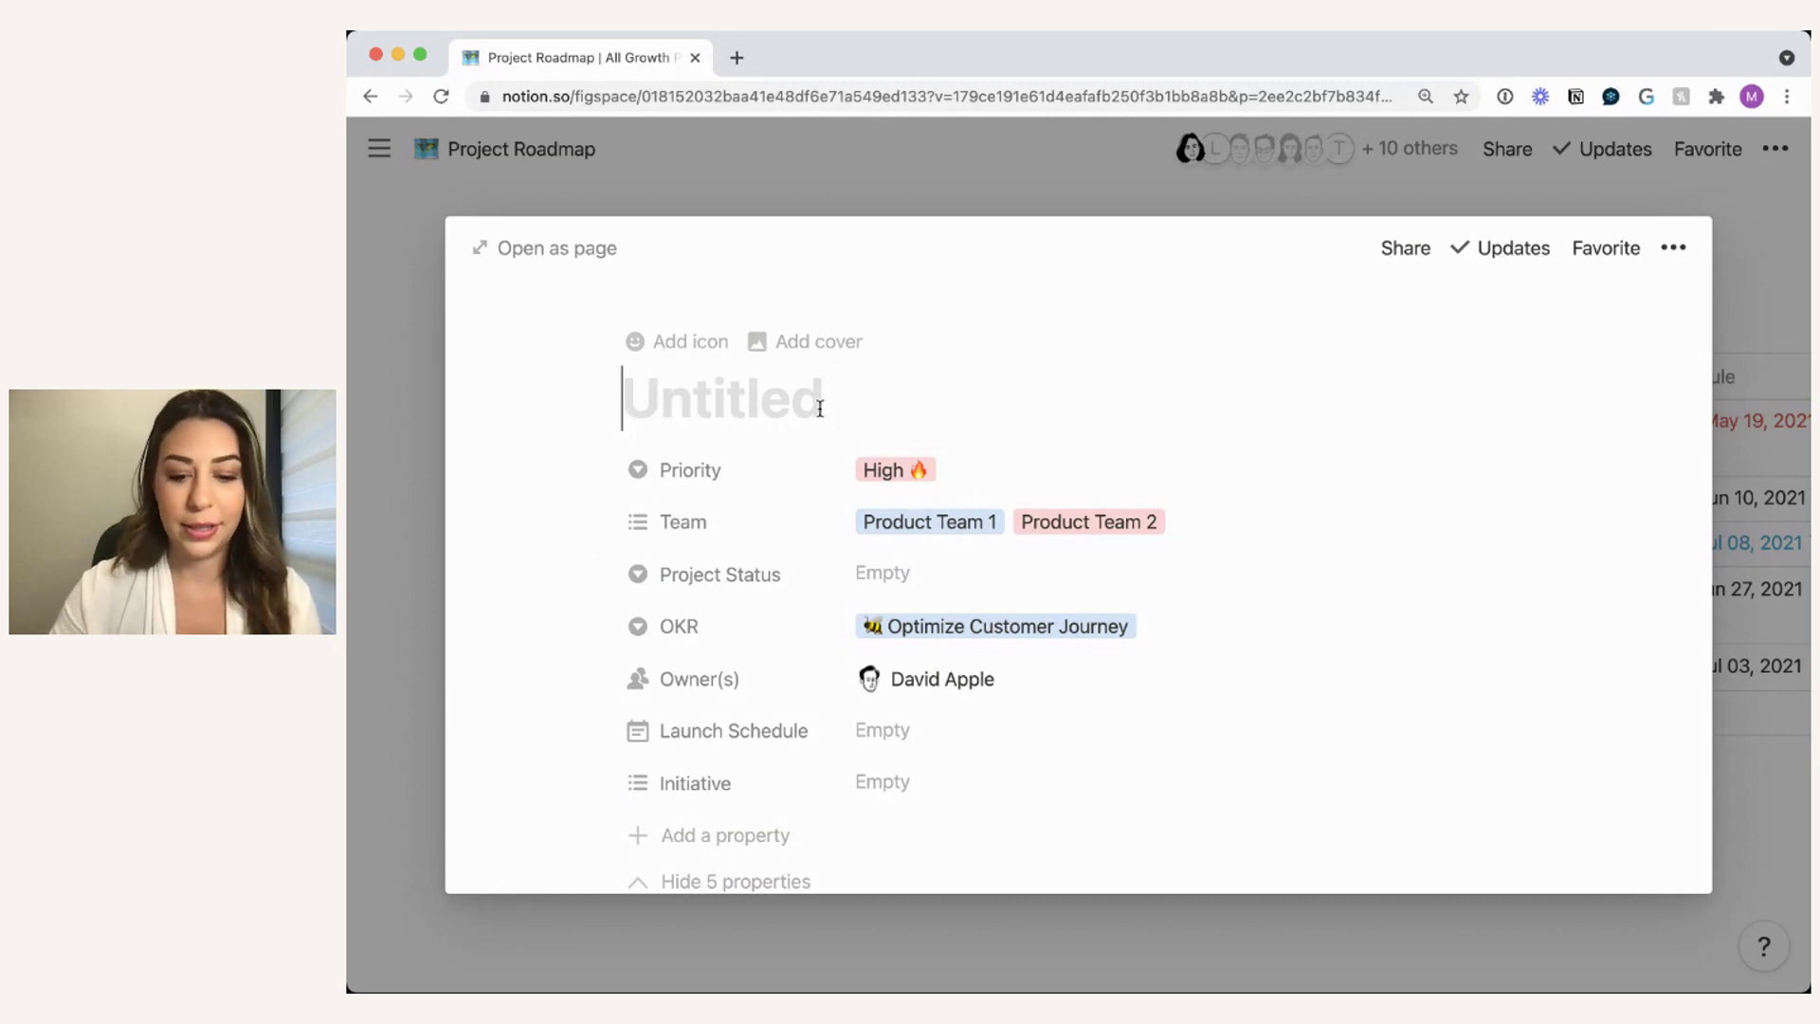
- Title the new entry 'New SignUp Flow' and set its Initiative to Growth
text(New)
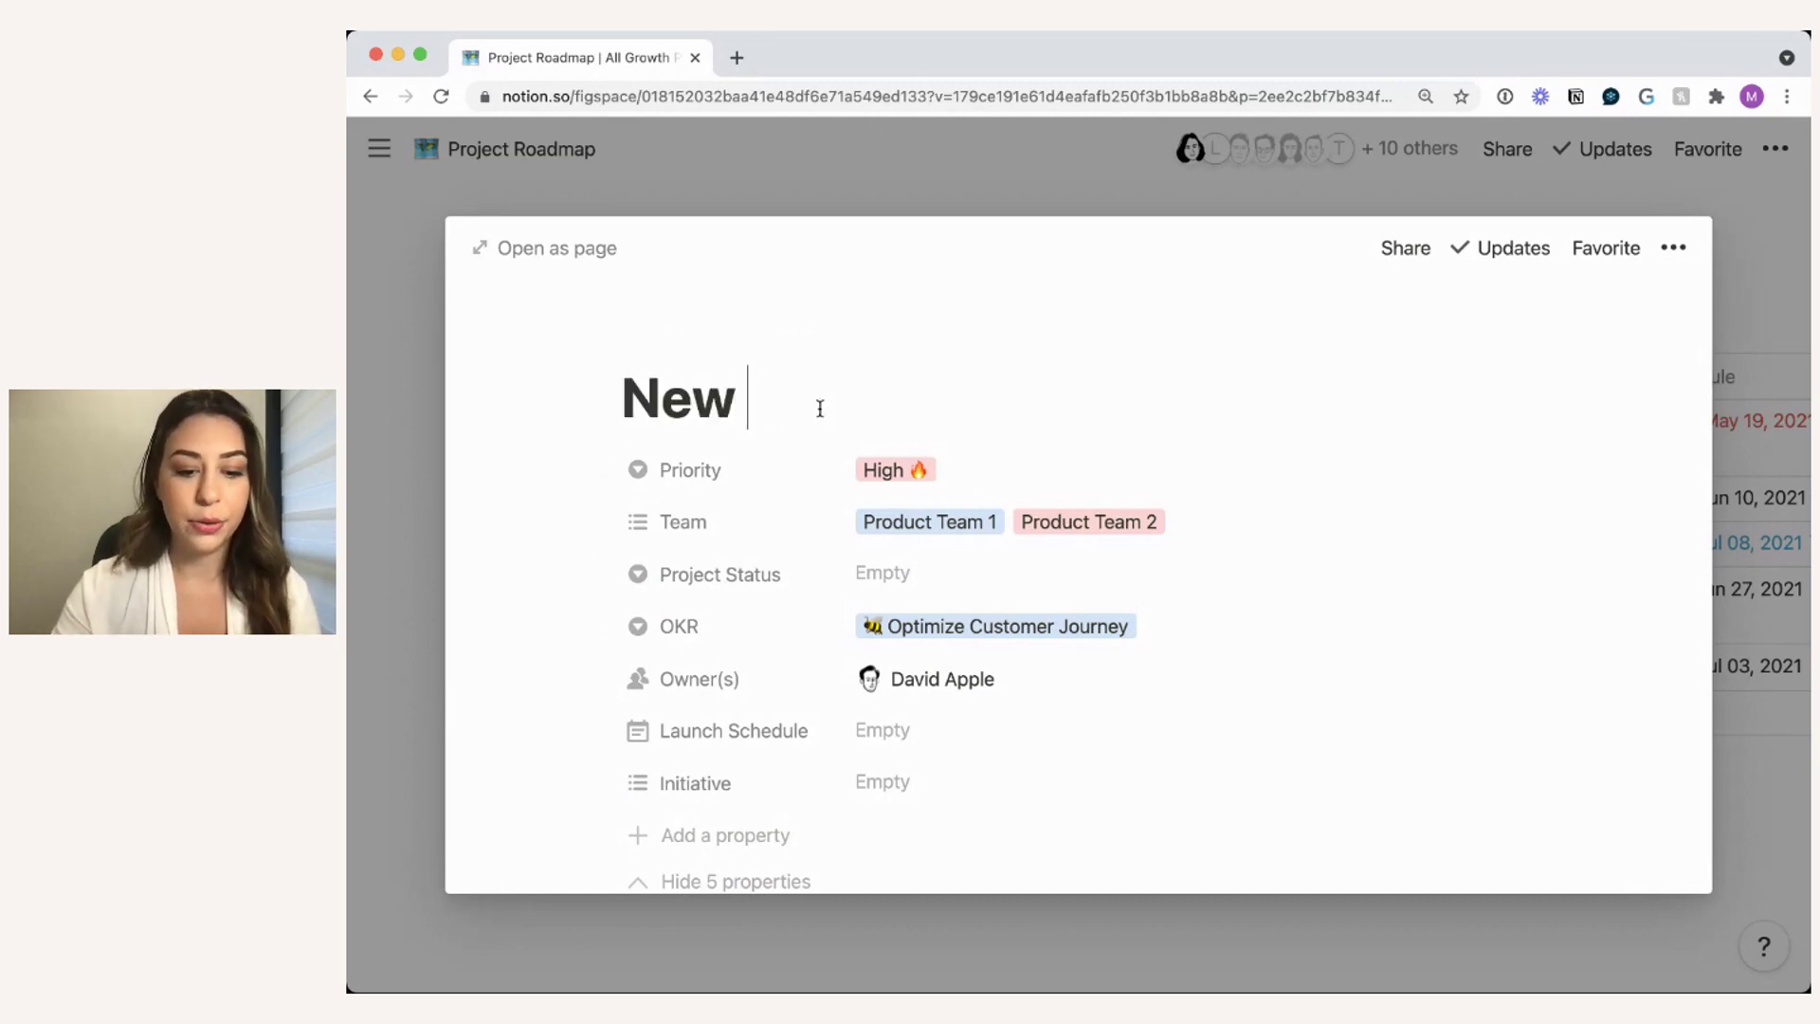
text( S)
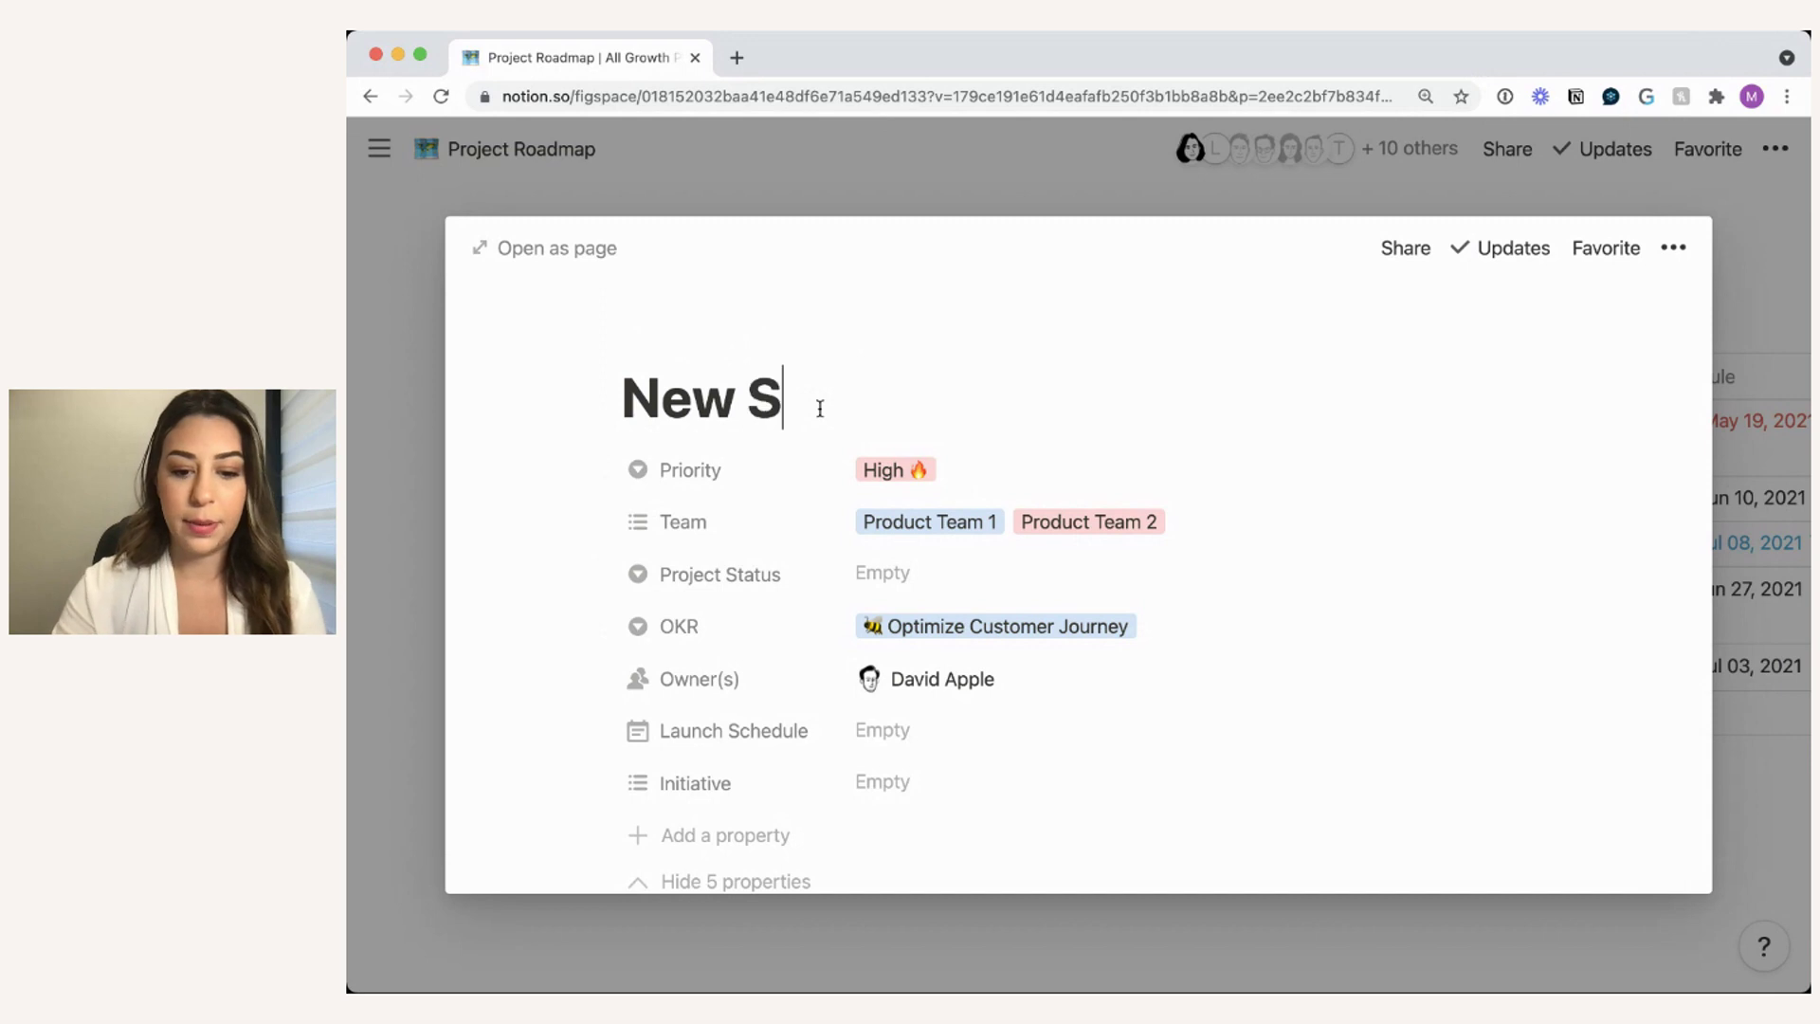
text(ignUp Flow)
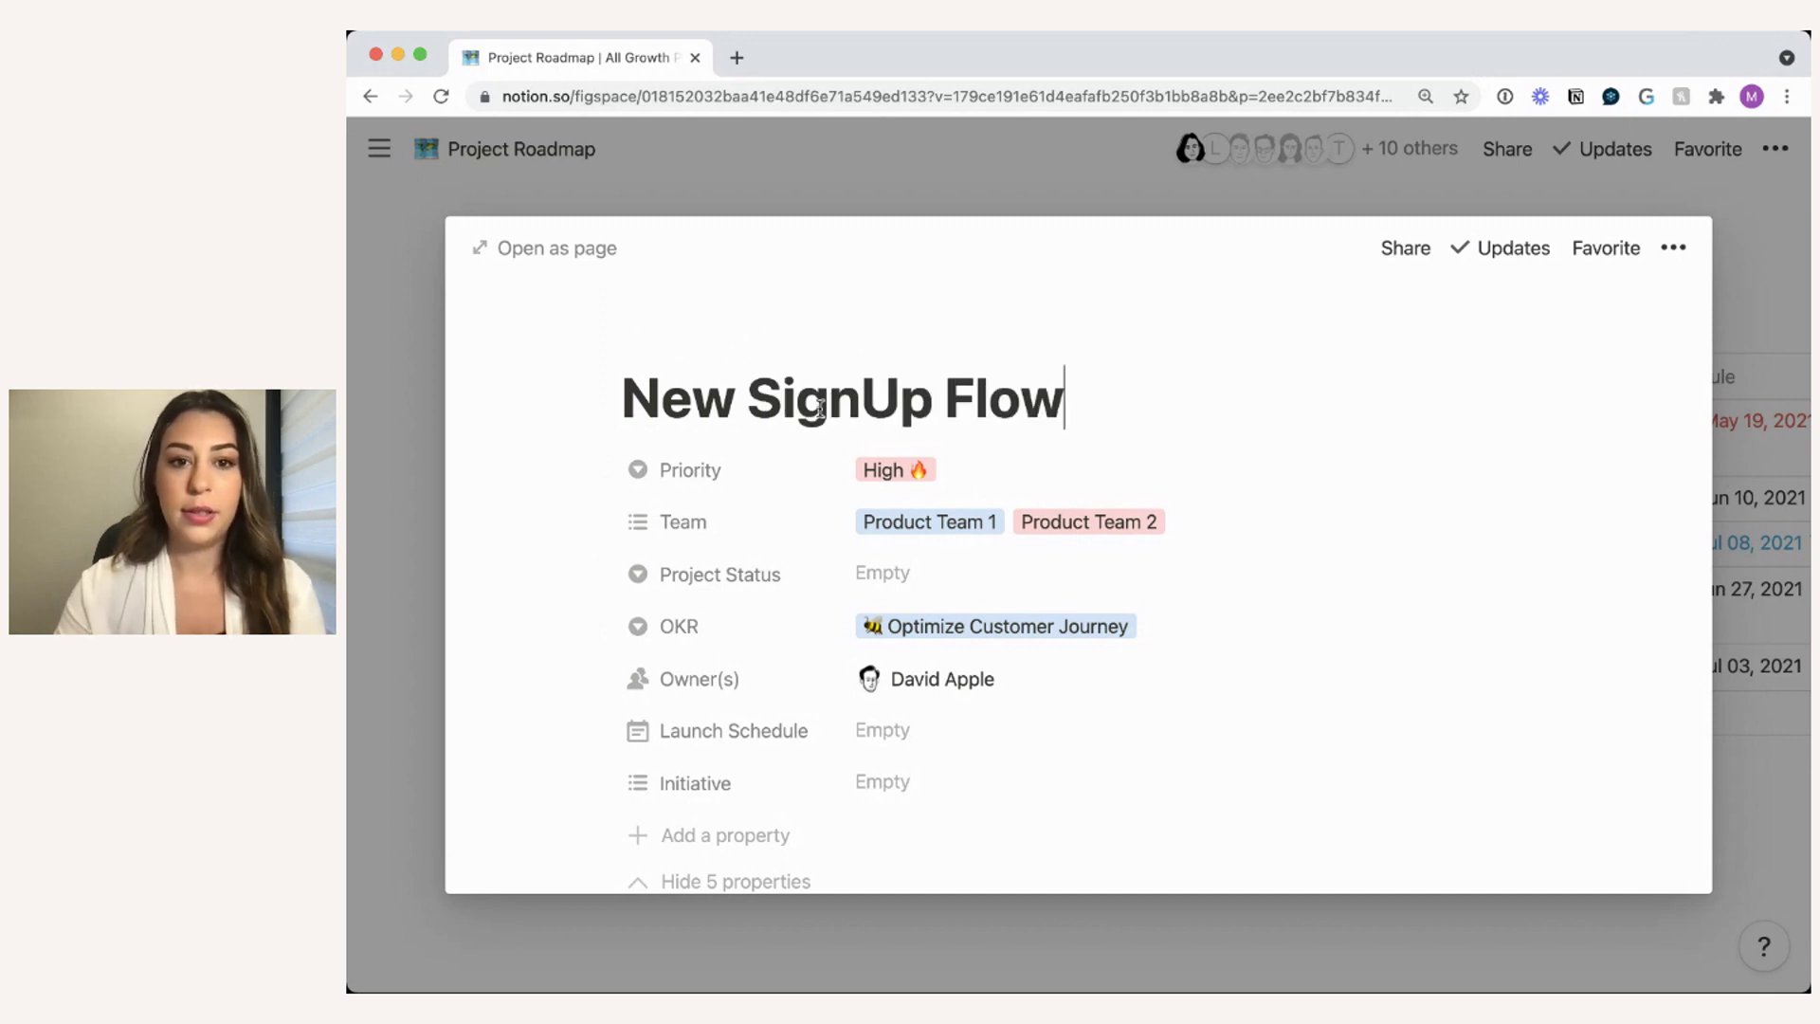
scroll(886, 474, down, 7)
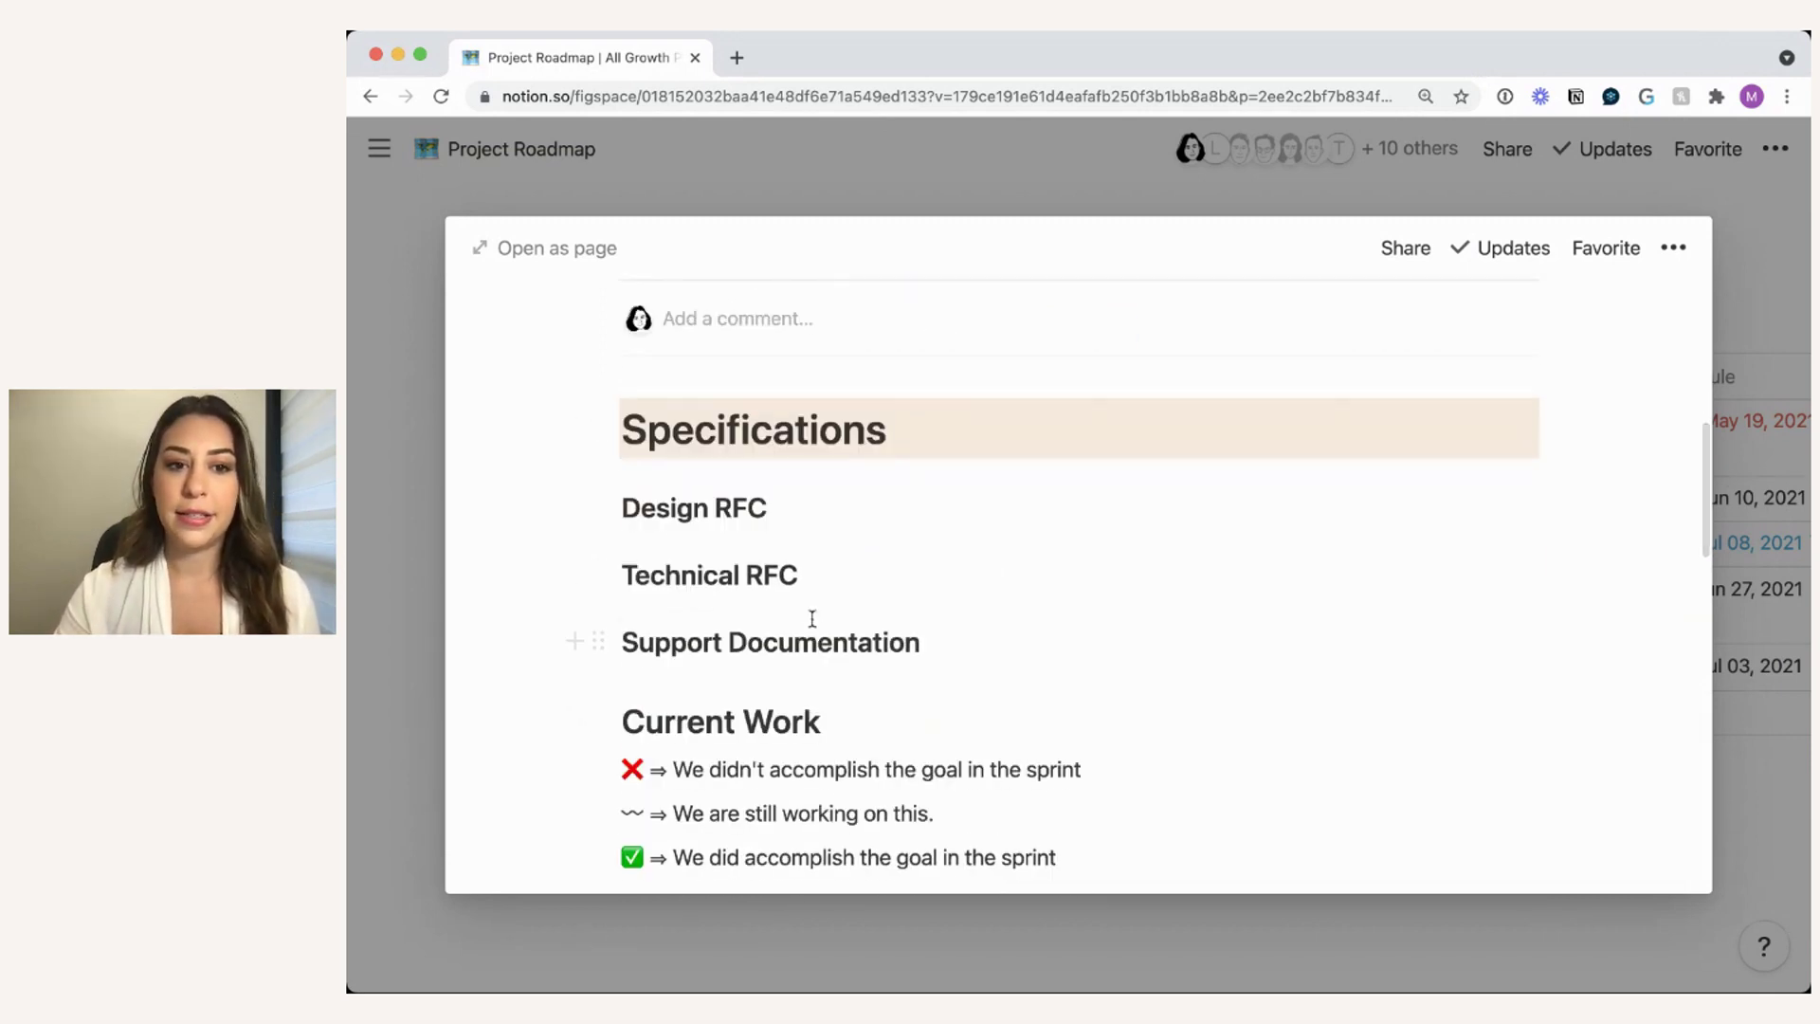
scroll(812, 617, up, 5)
click(887, 612)
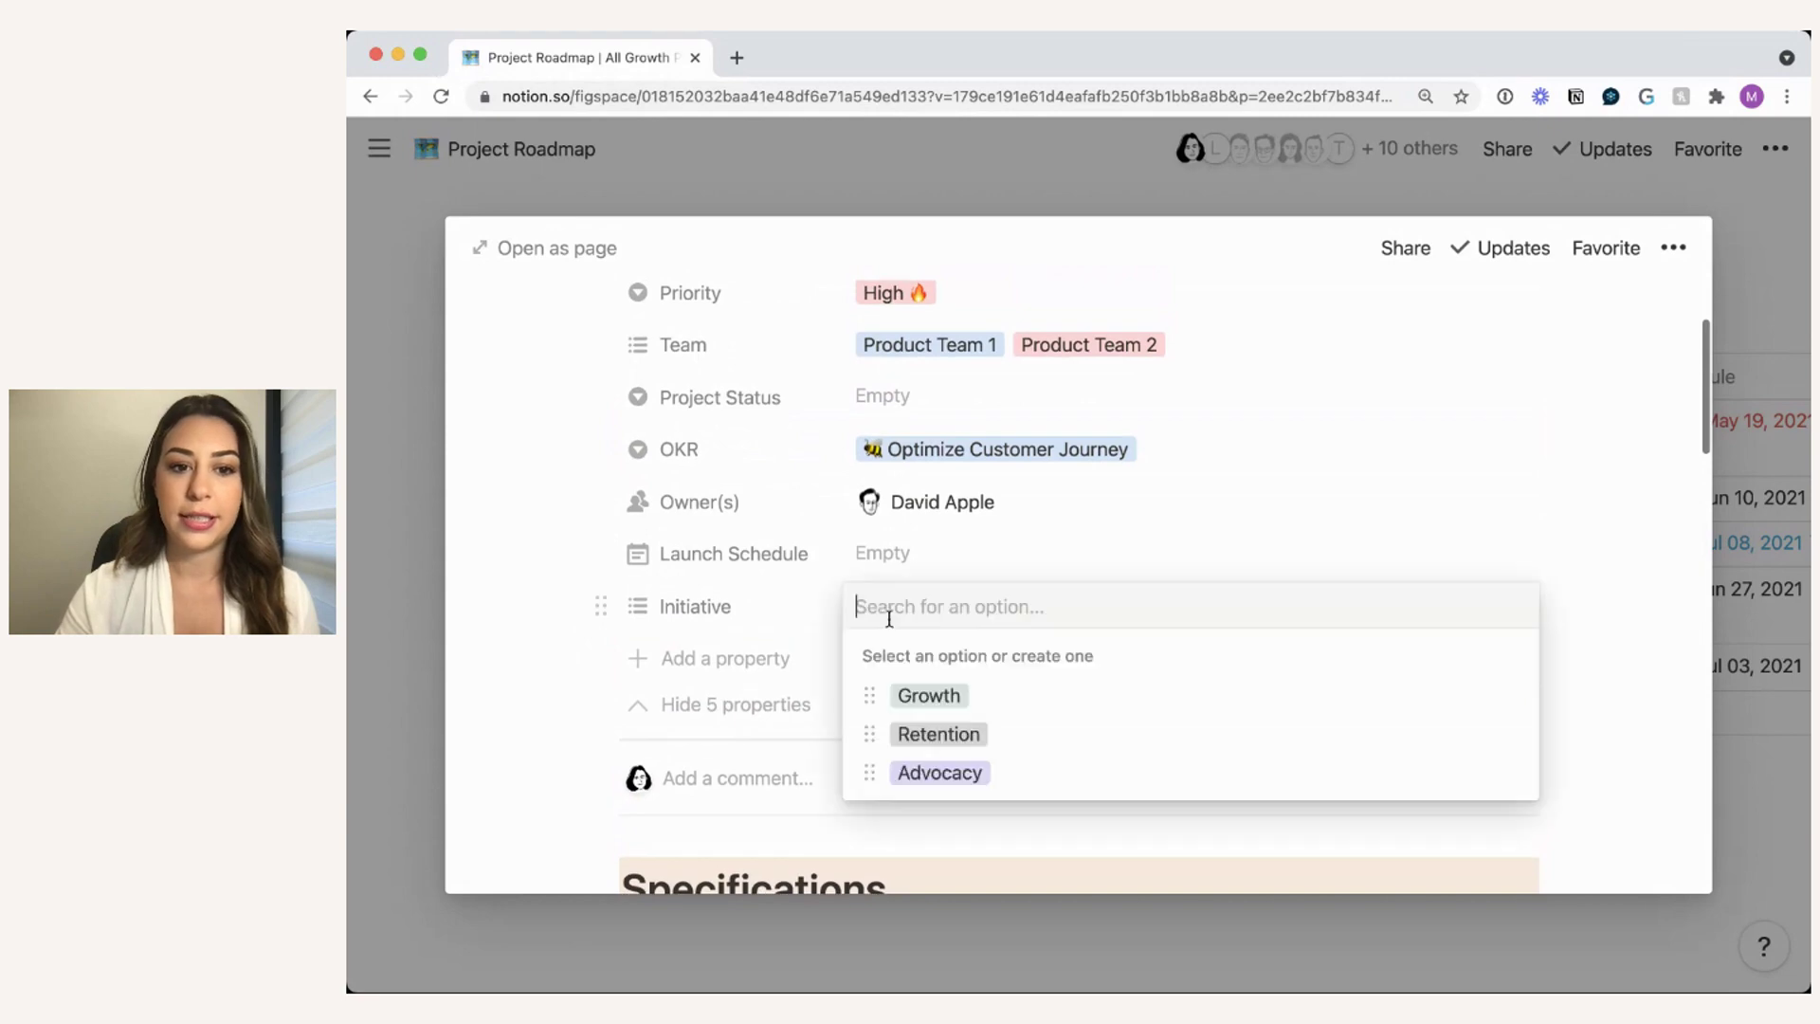
click(924, 695)
click(972, 566)
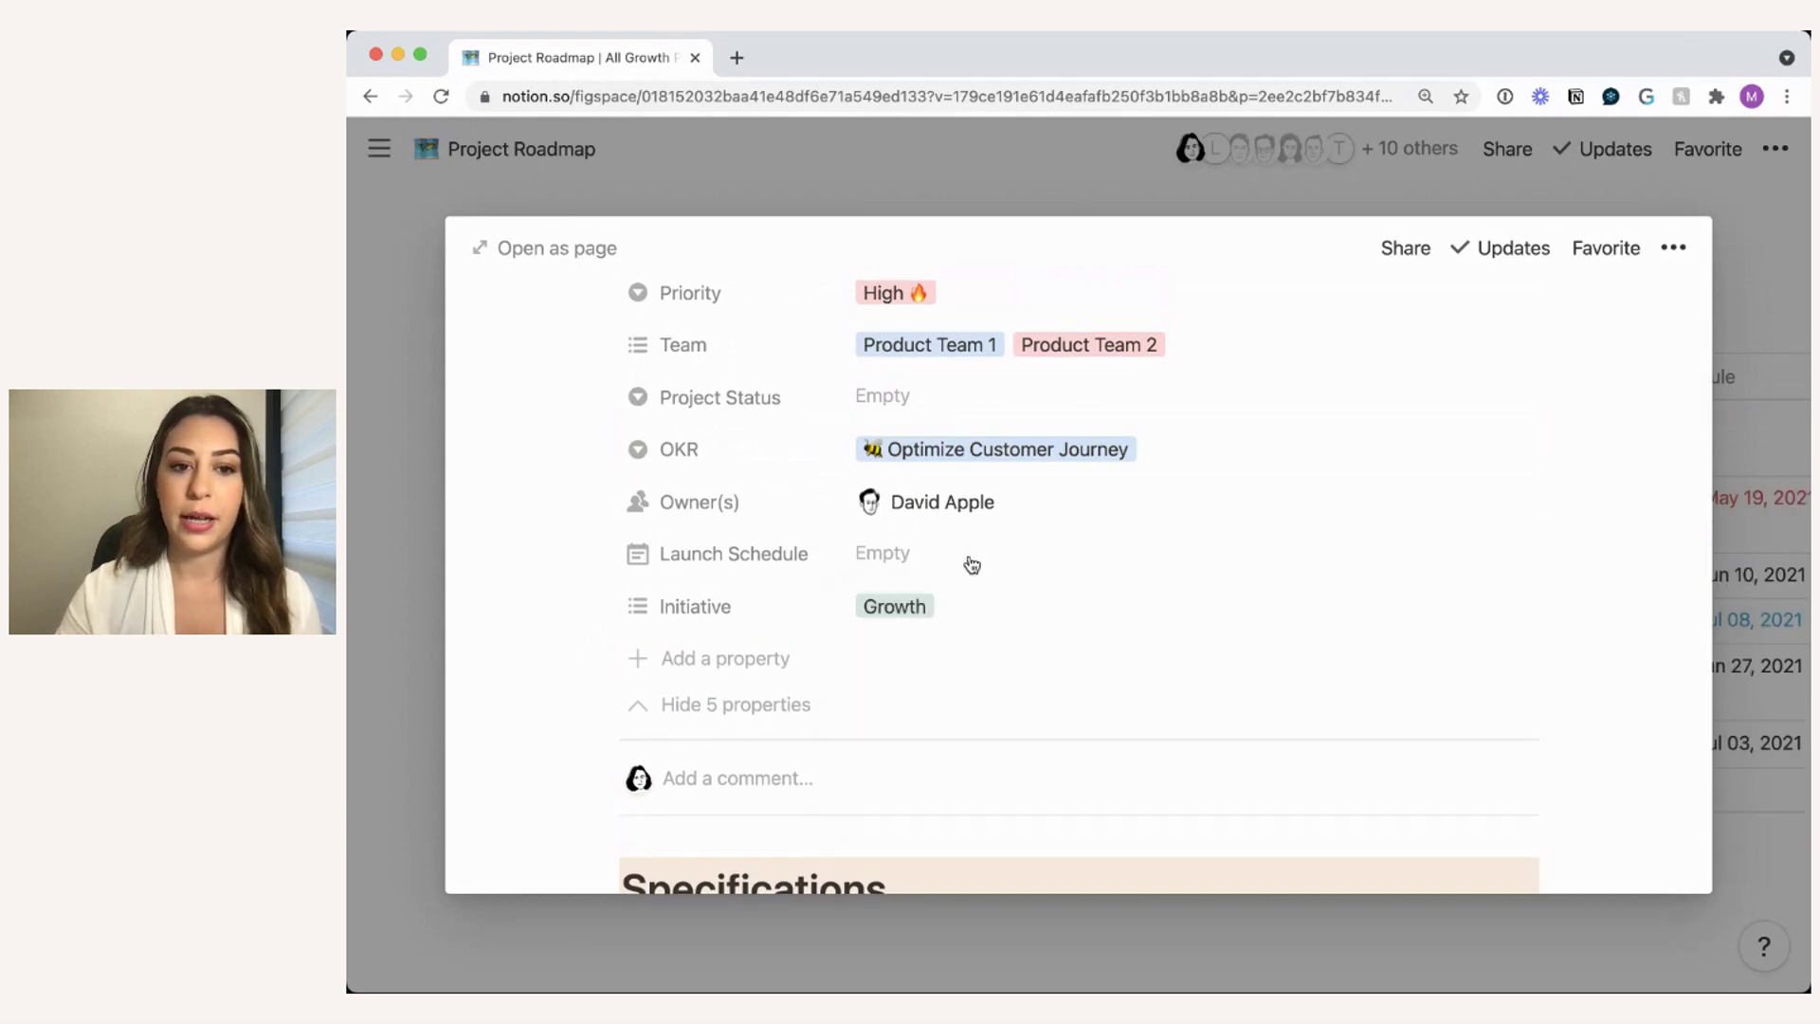
- Close the New SignUp Flow page and return to the Project Roadmap table
scroll(919, 572, up, 3)
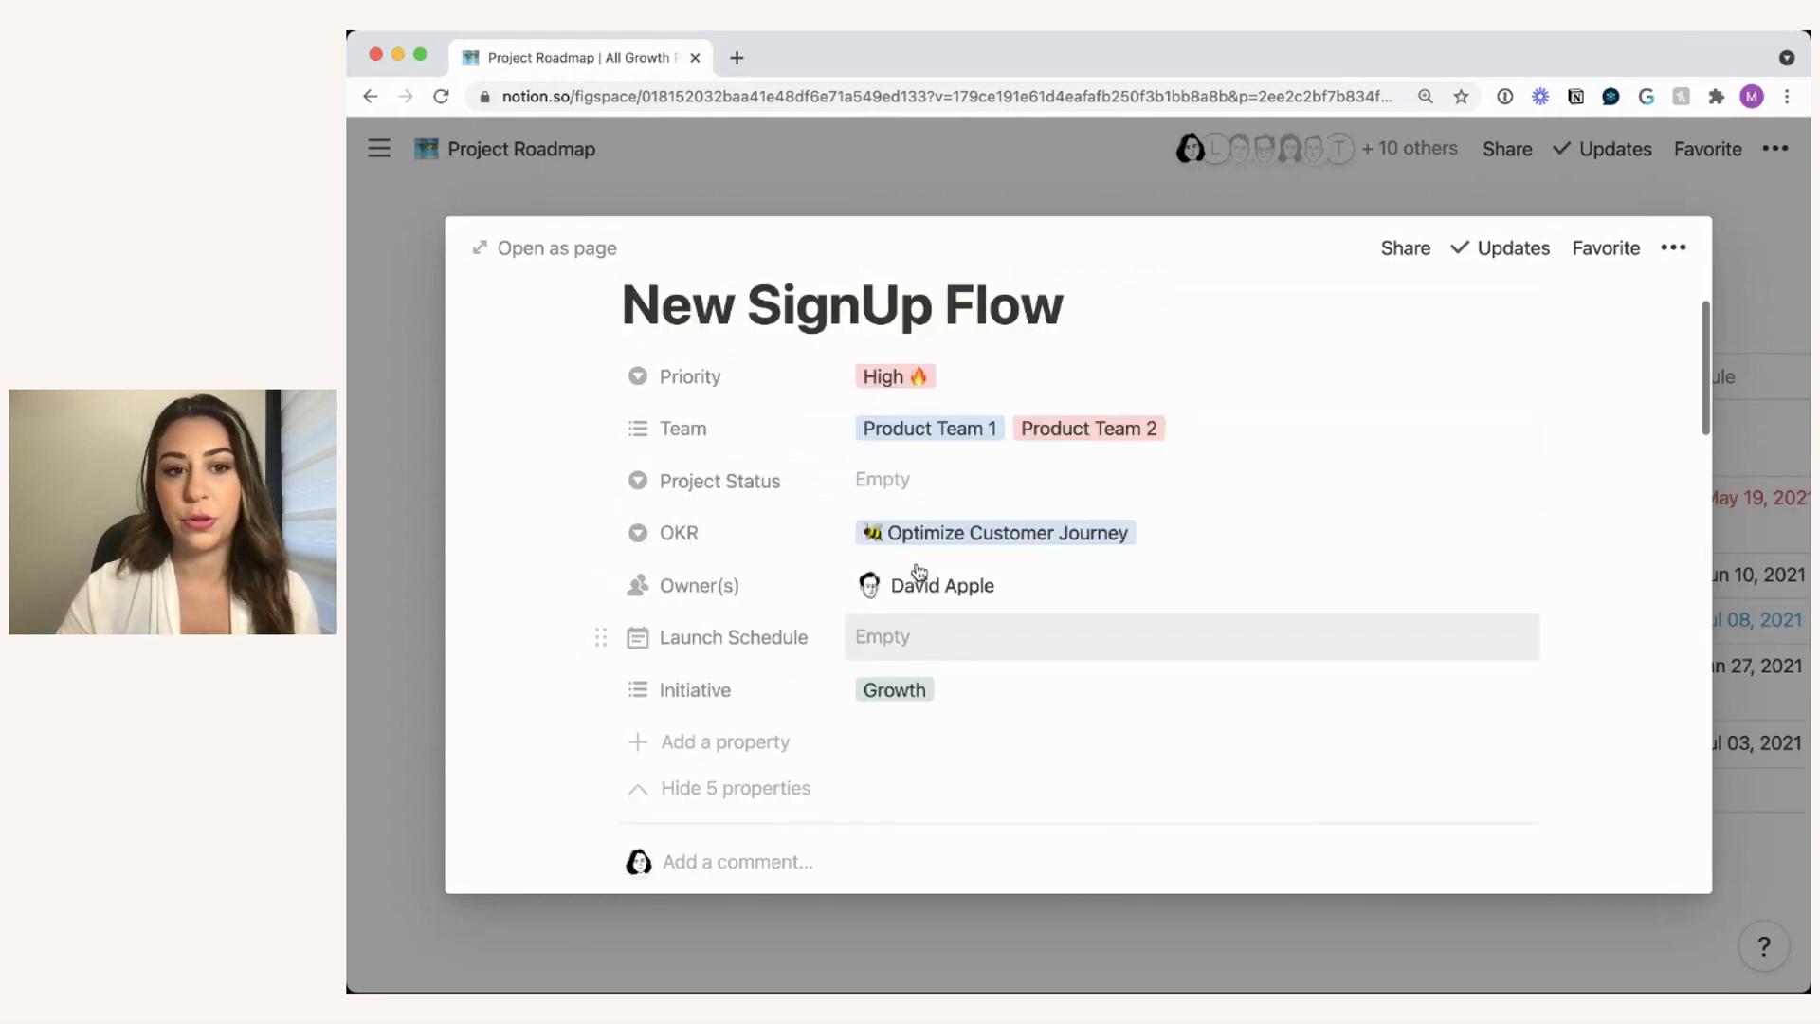
scroll(948, 571, down, 10)
click(1016, 154)
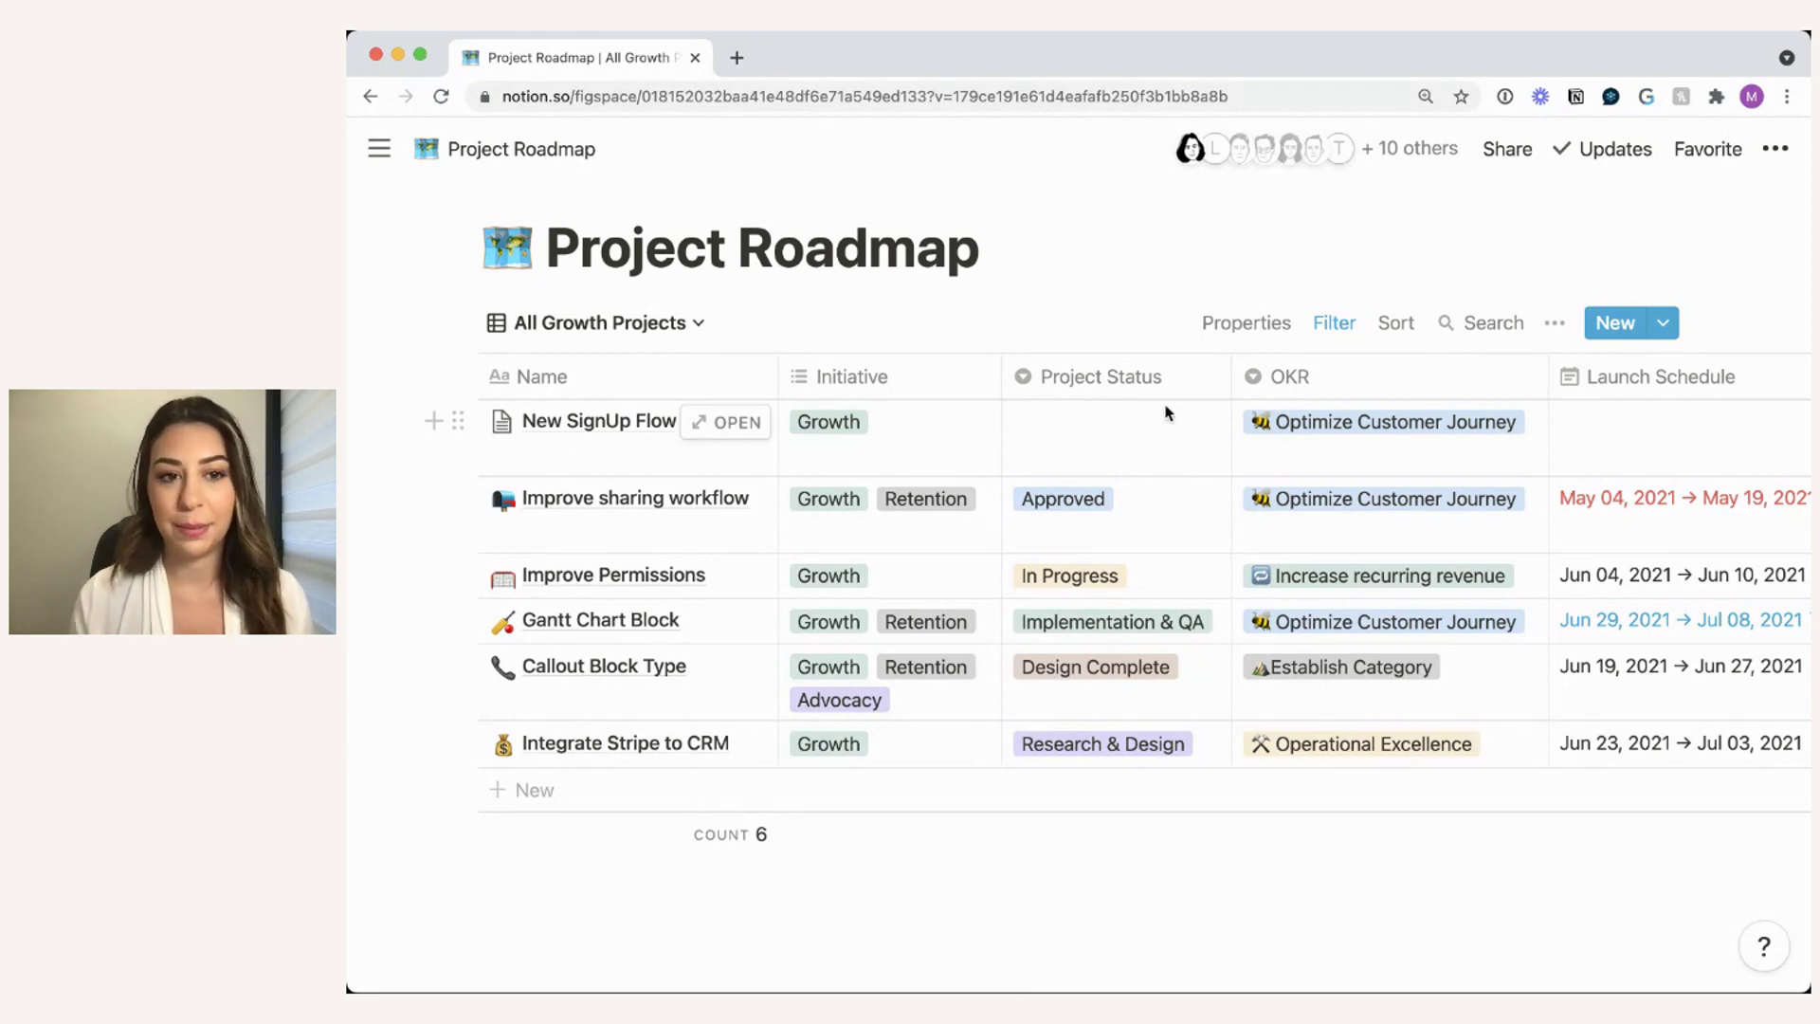
- Add a project from the New Marketing Project template, review its Marketing team and In Progress status, then close it
click(1664, 323)
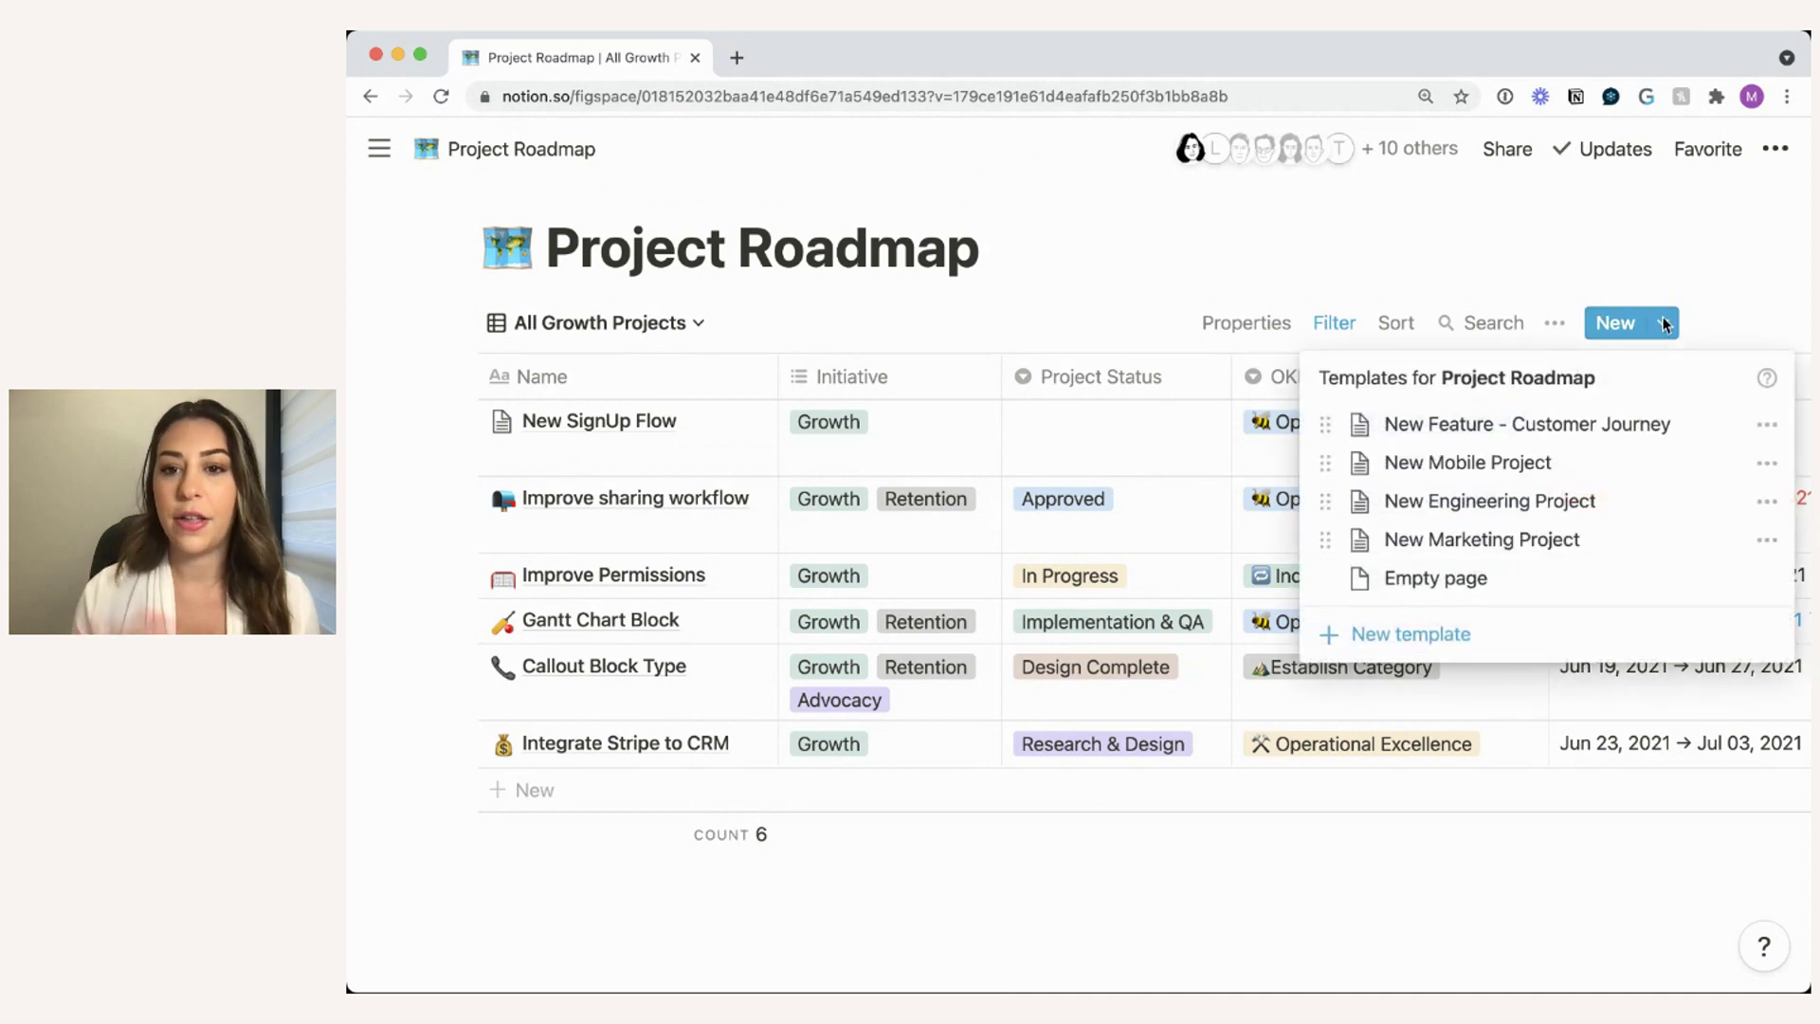
click(1612, 539)
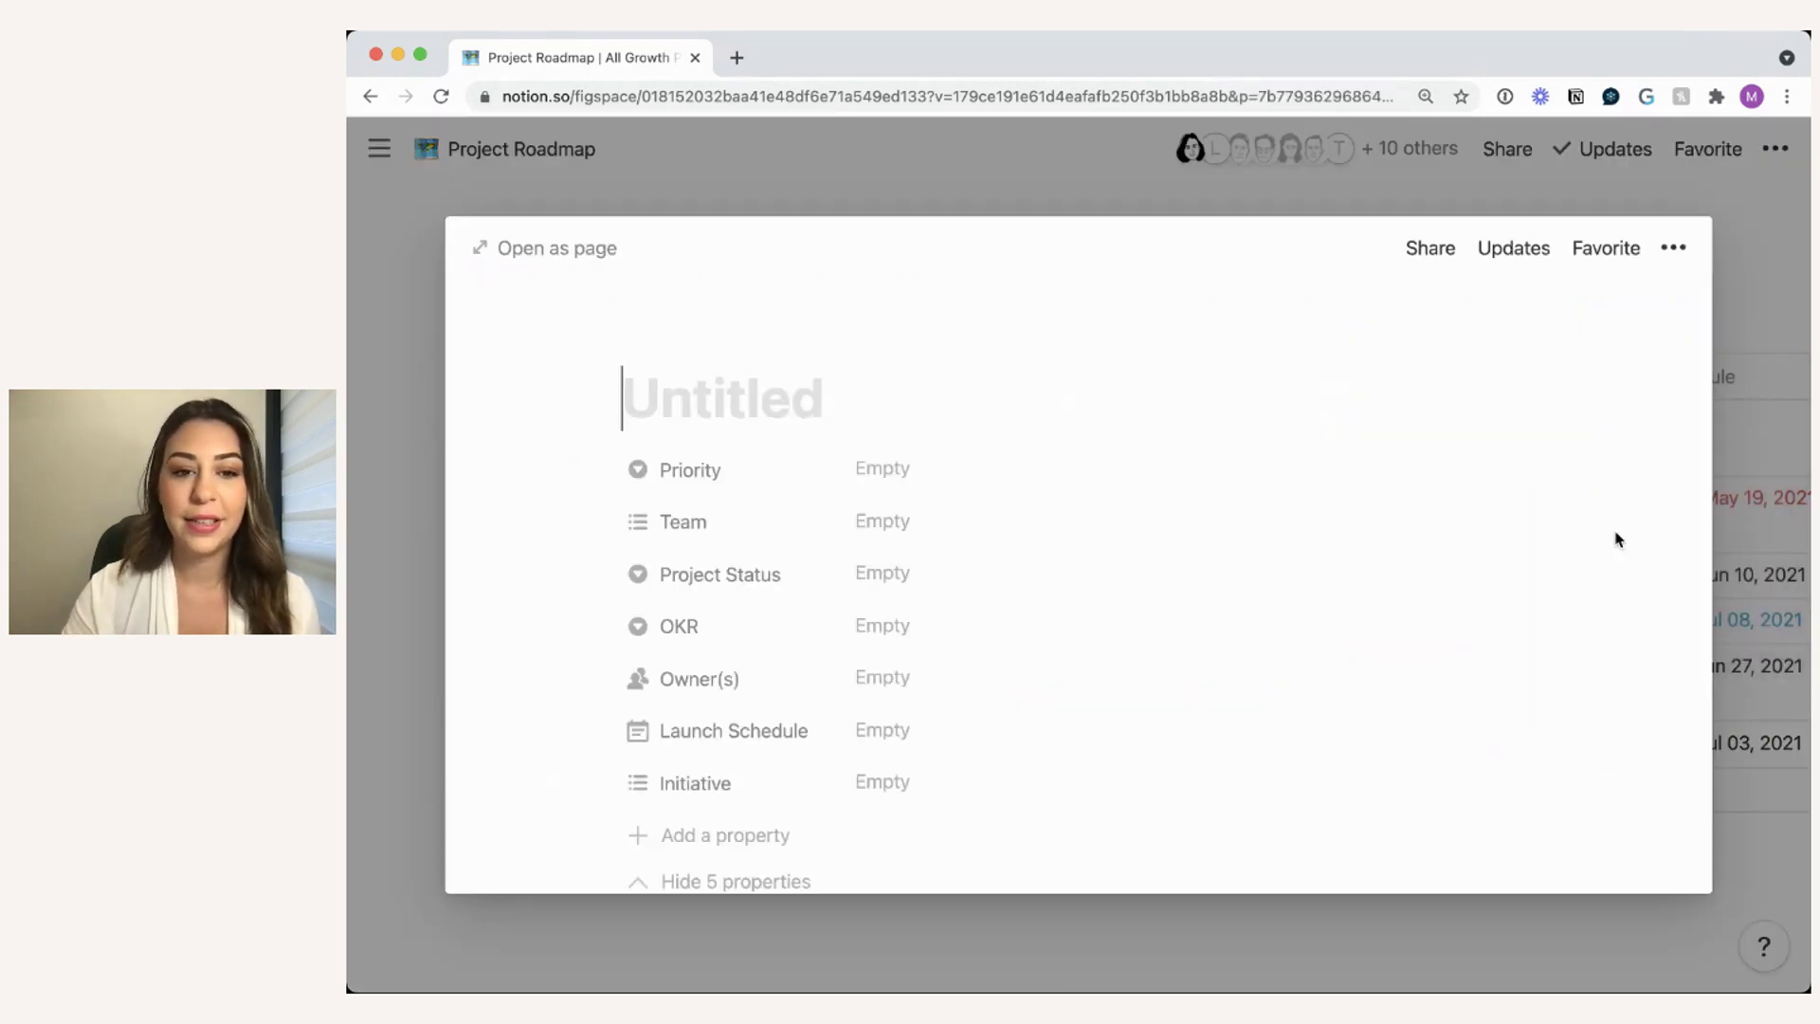
scroll(1010, 578, down, 2)
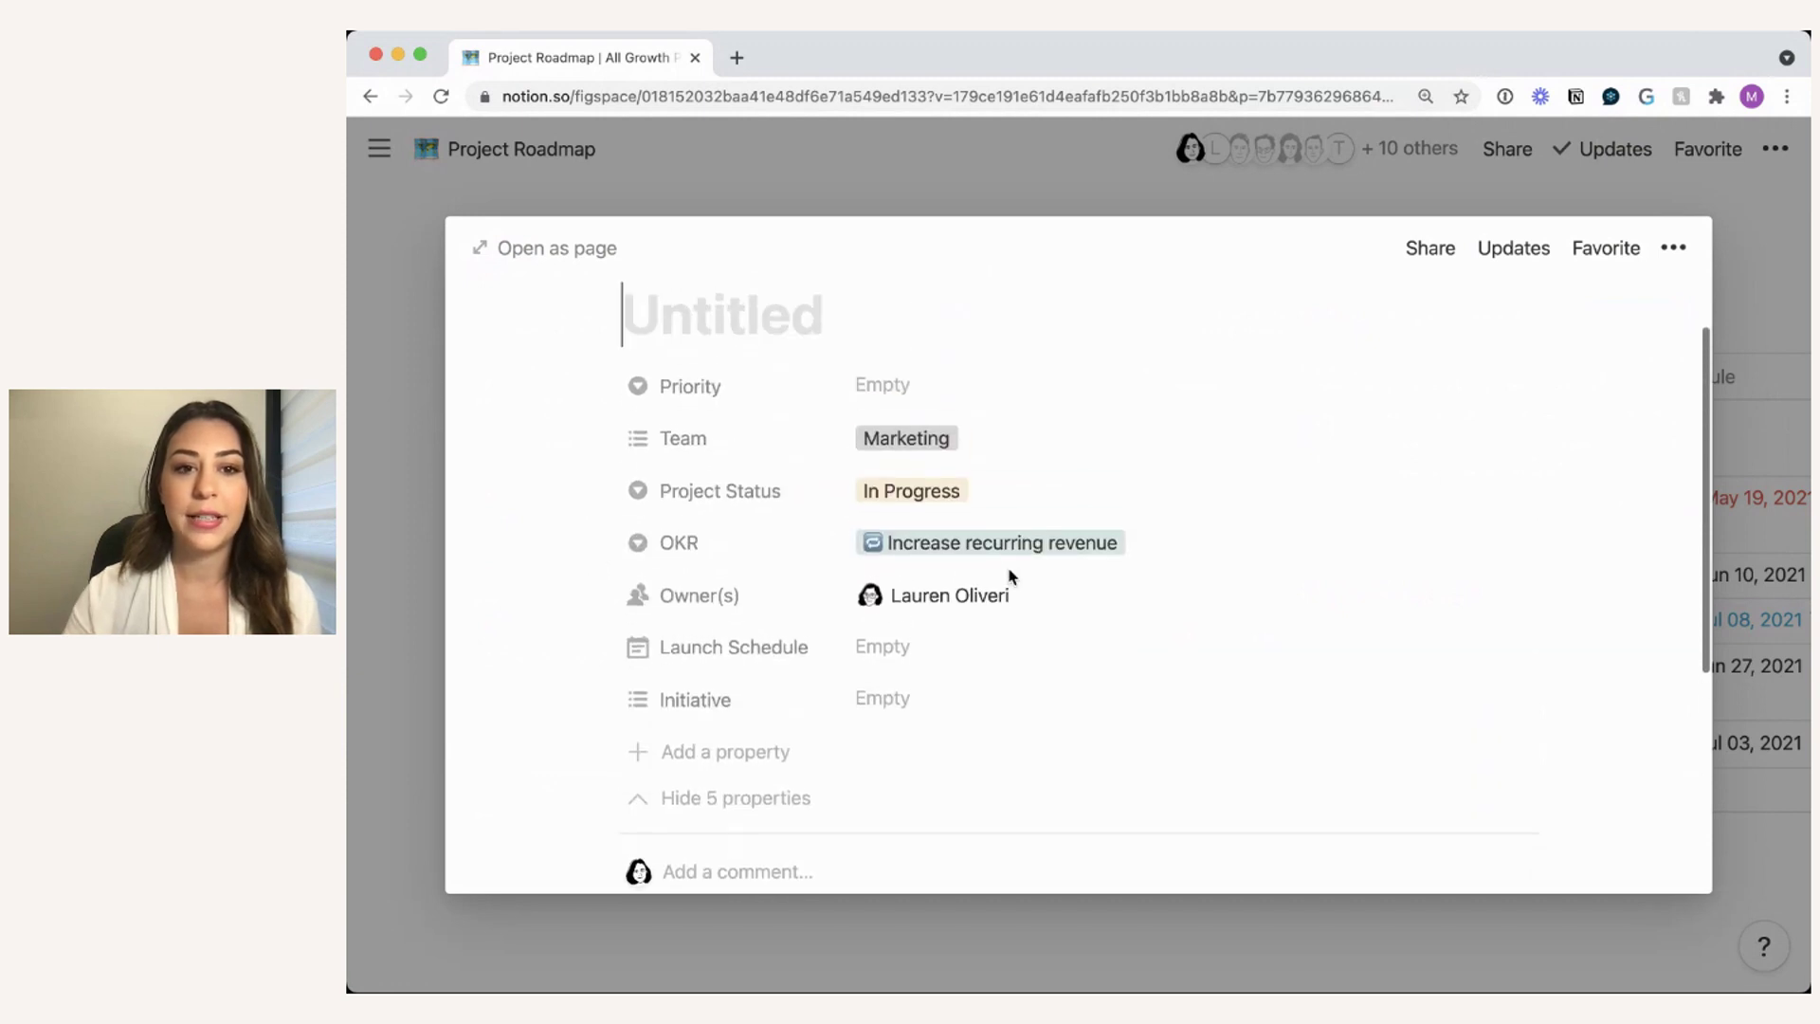
scroll(948, 541, up, 1)
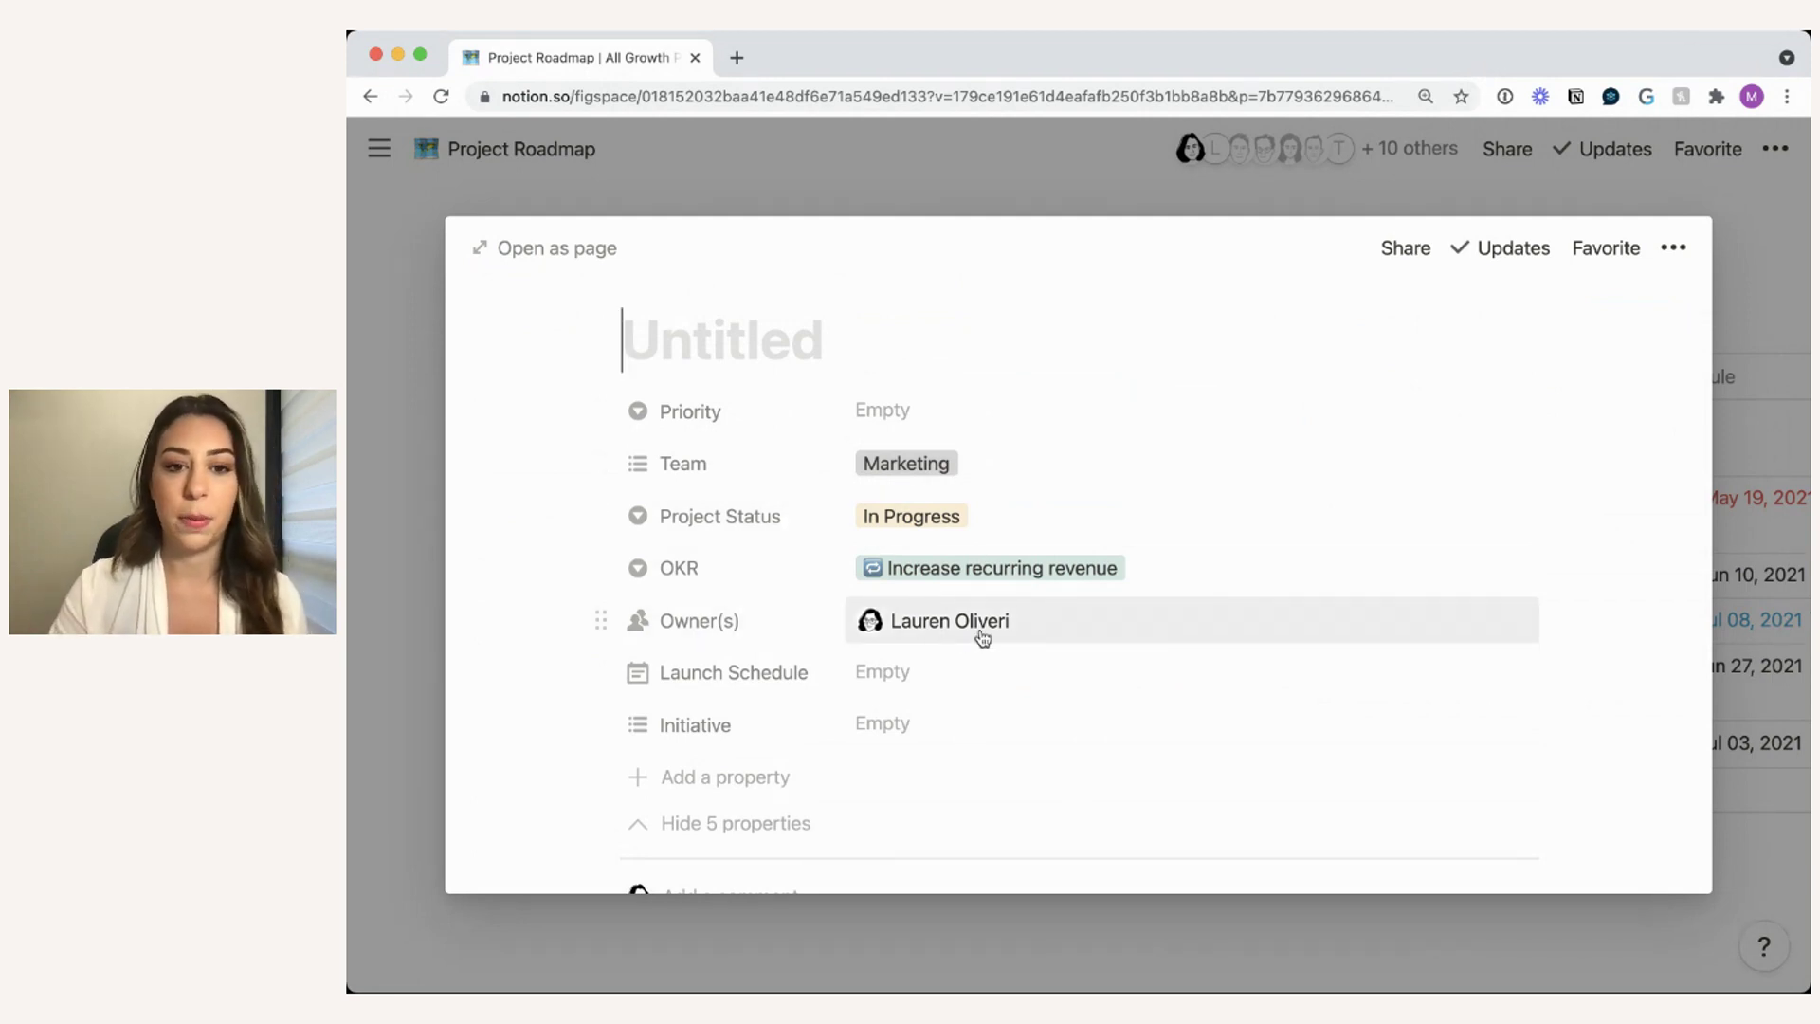
click(1049, 211)
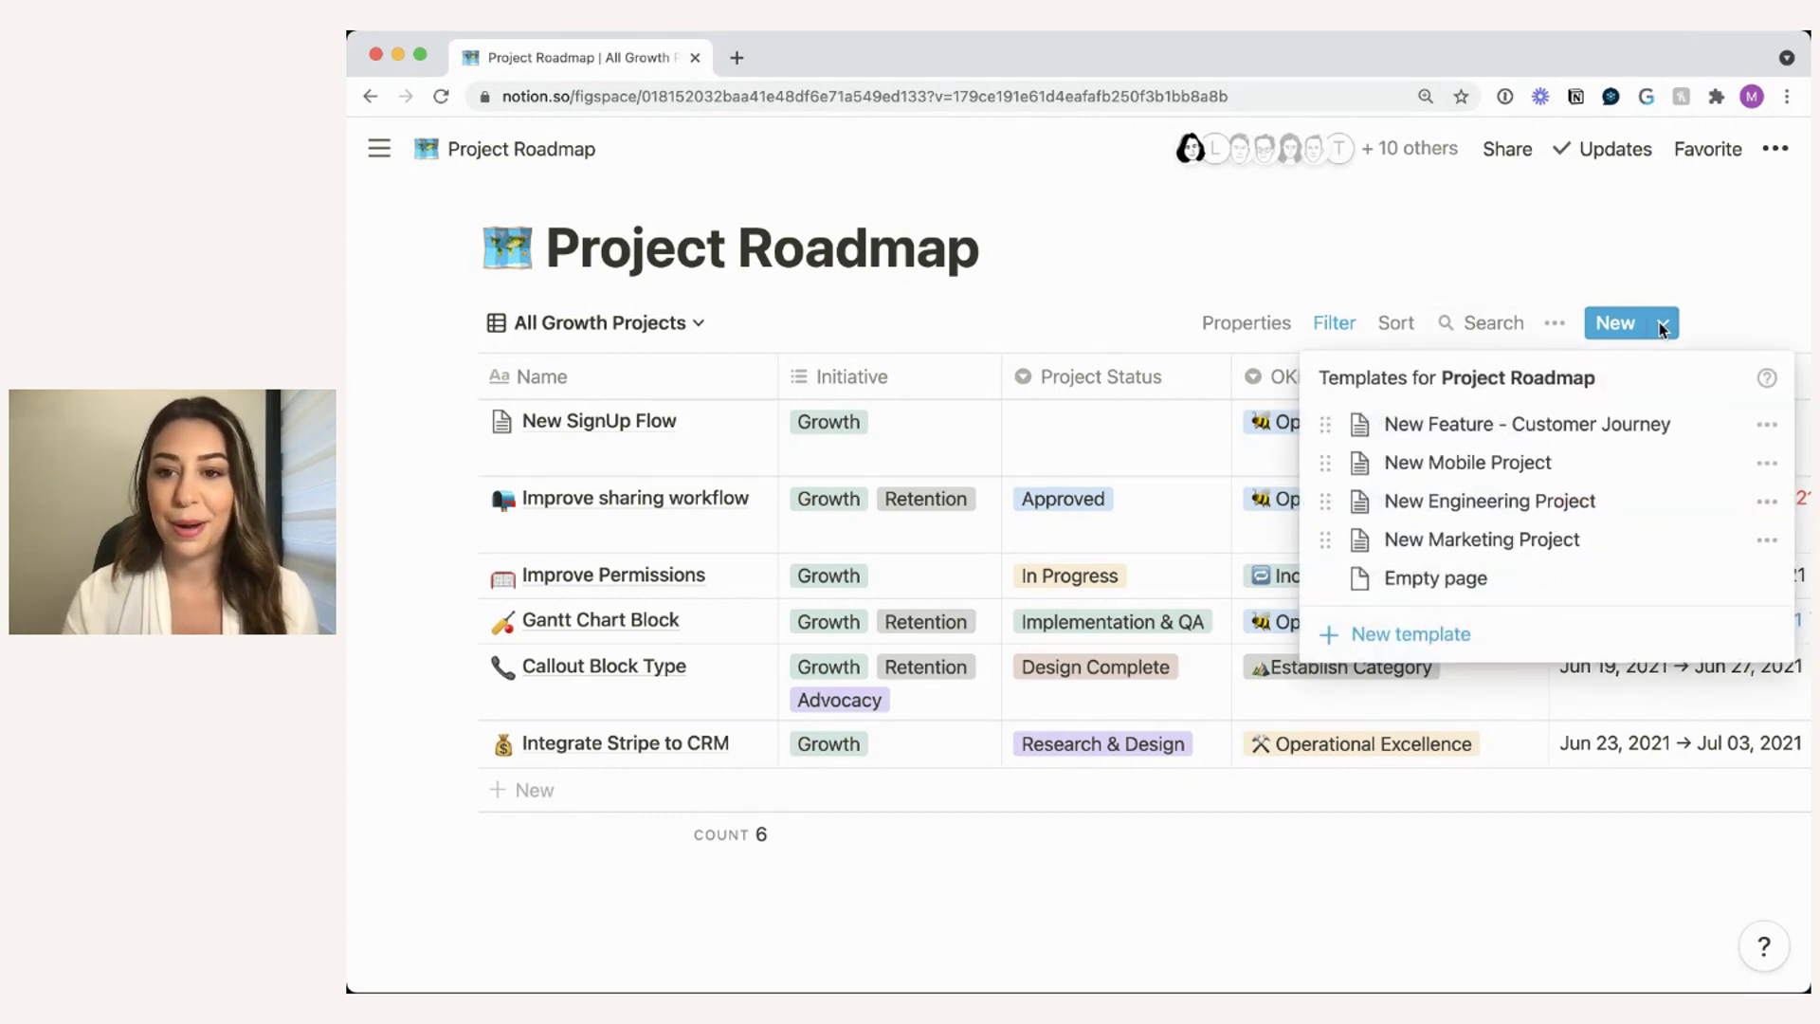
click(1144, 306)
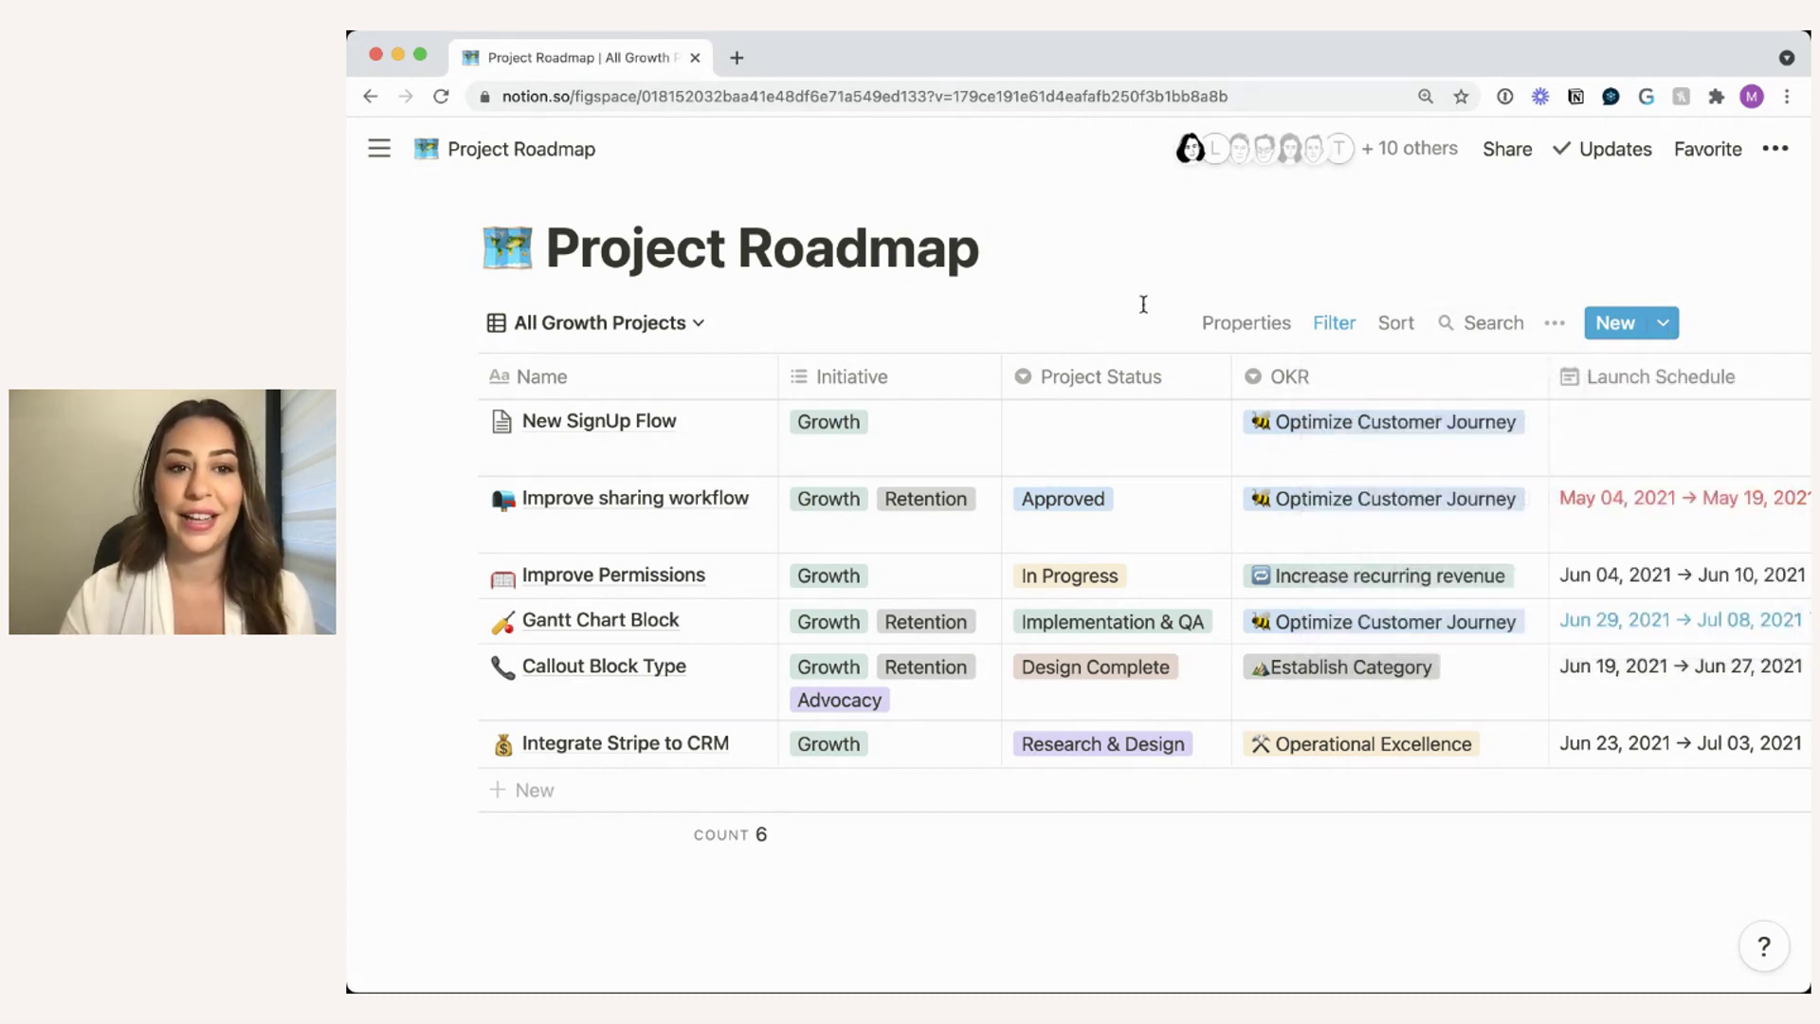
click(622, 337)
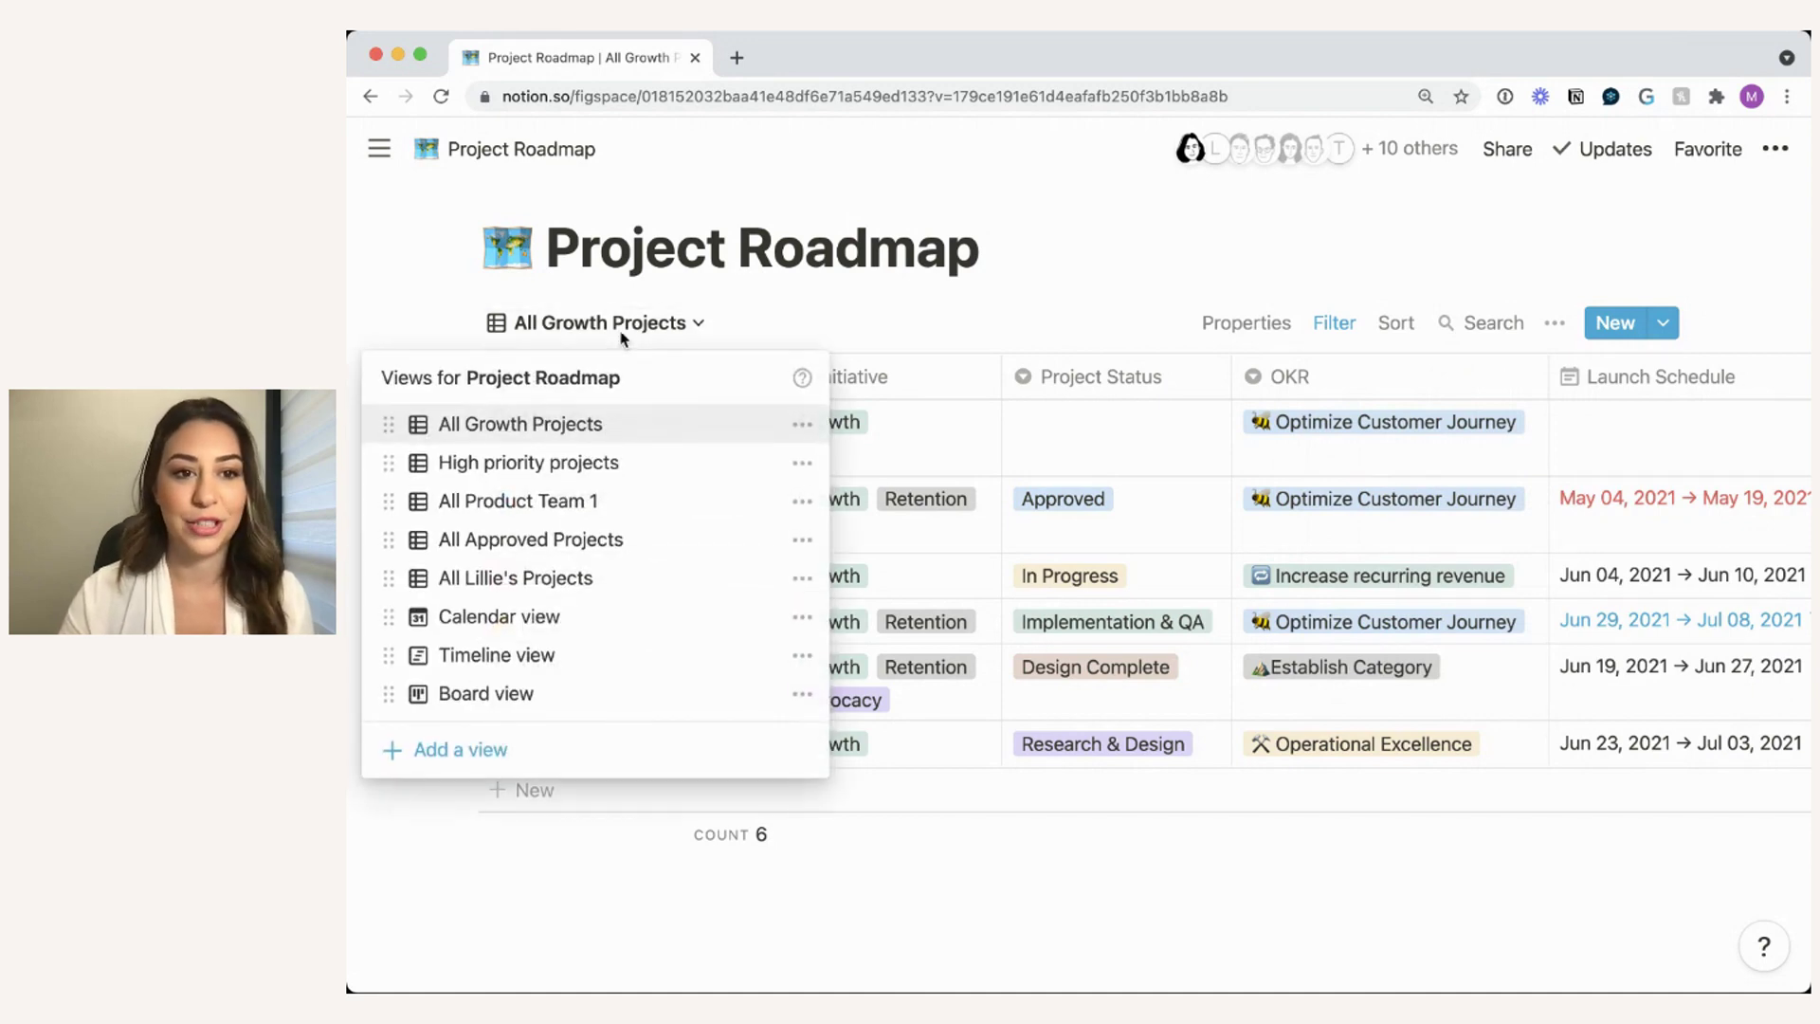
click(722, 331)
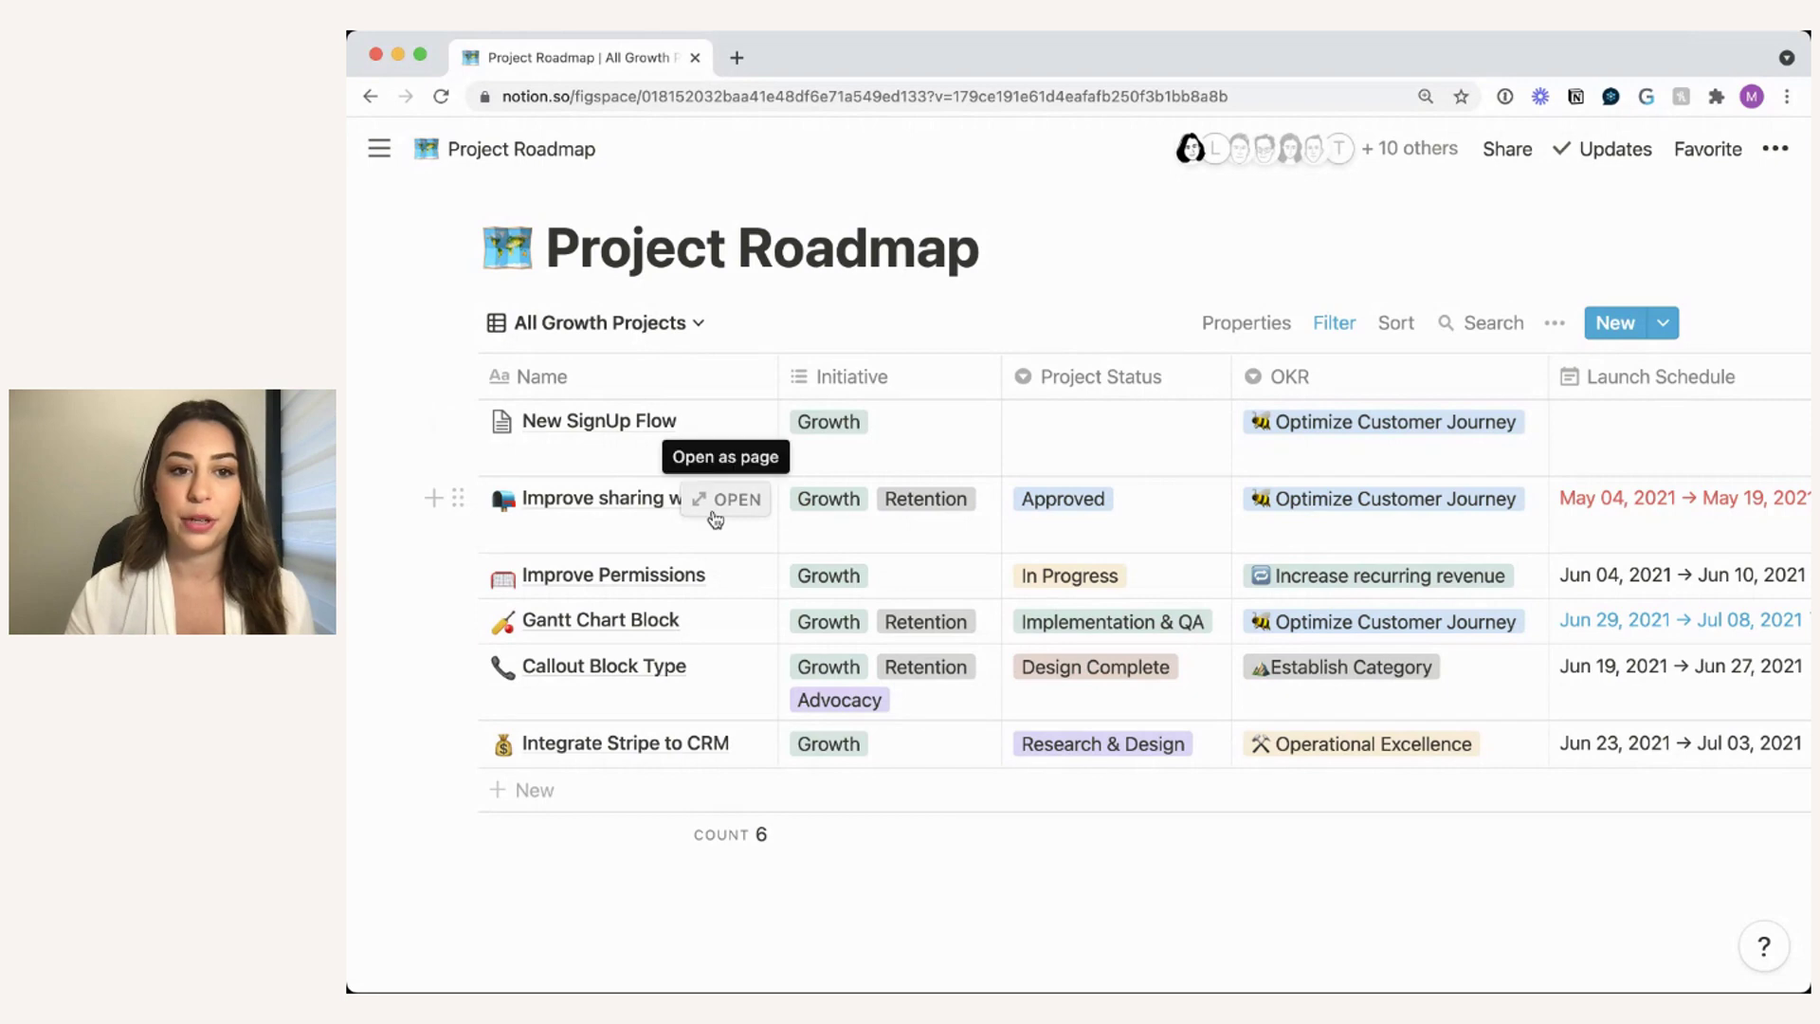
- Open the Improve sharing workflow project page and scroll to the end of its checklist
click(738, 517)
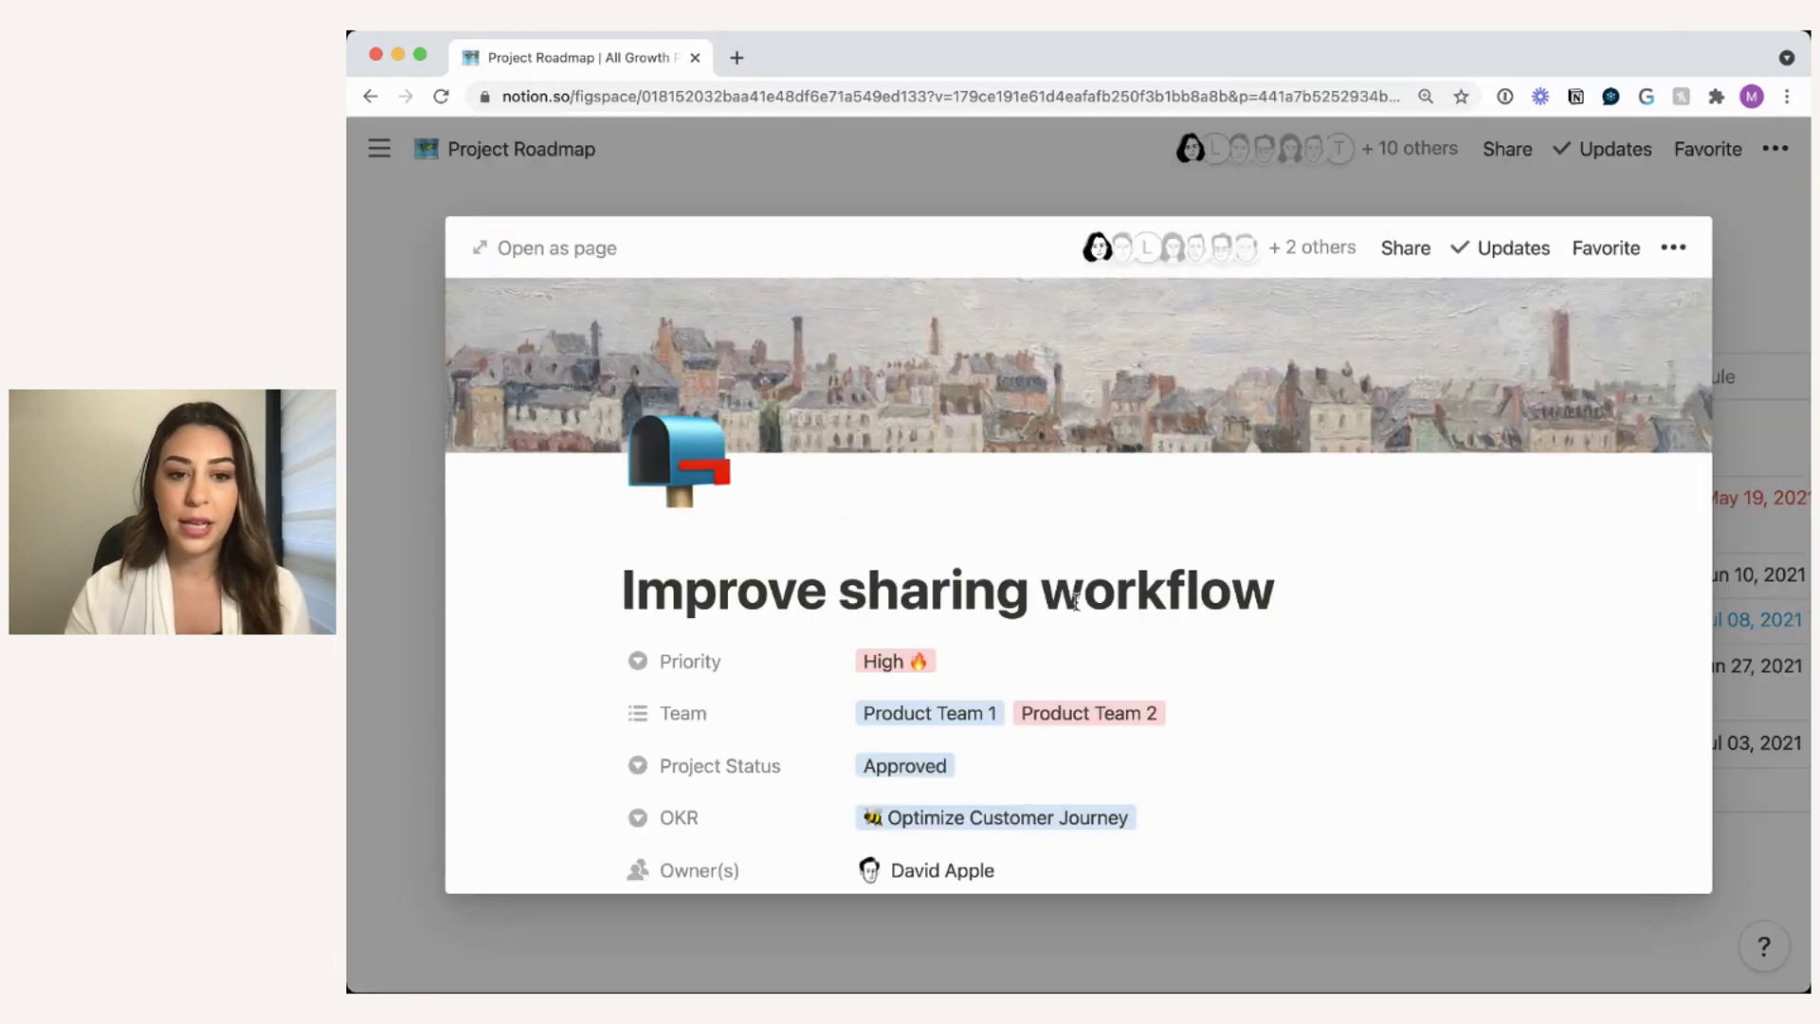
scroll(1076, 602, down, 15)
scroll(1076, 602, down, 15)
scroll(1076, 603, down, 15)
scroll(1076, 602, up, 1)
scroll(1076, 602, down, 1)
click(917, 729)
key(Return)
scroll(881, 699, down, 1)
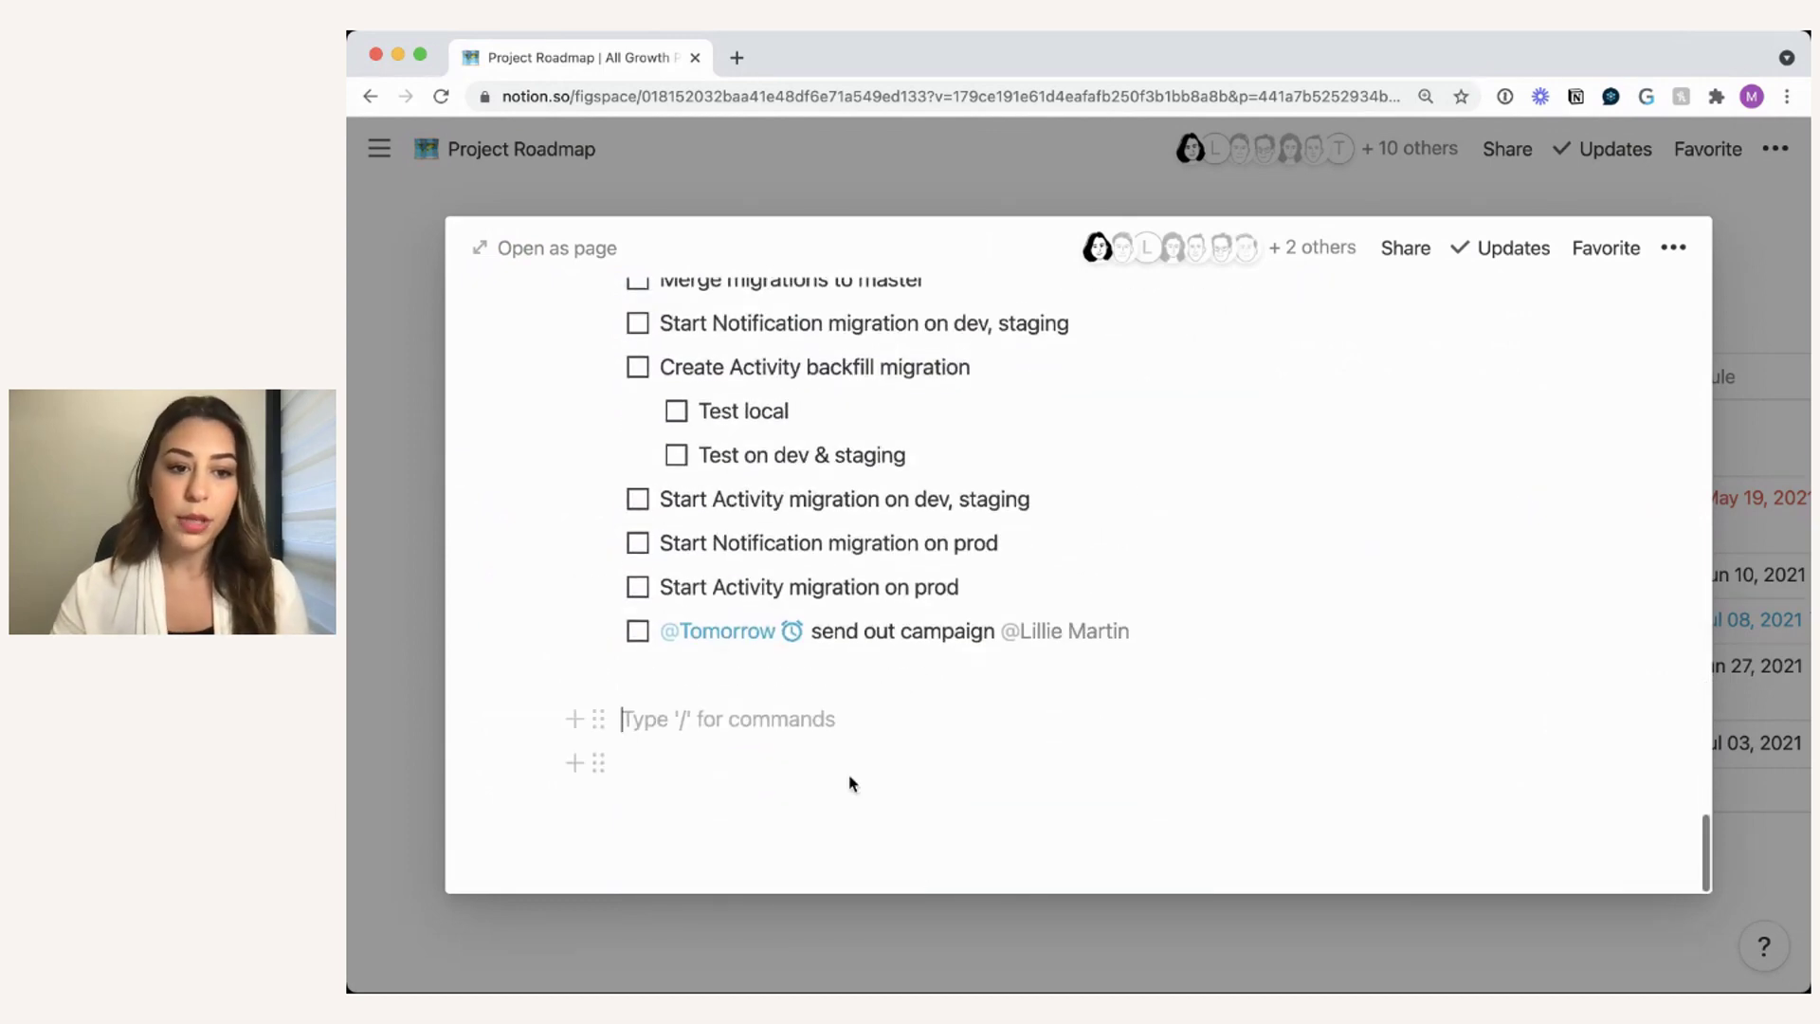
text(@)
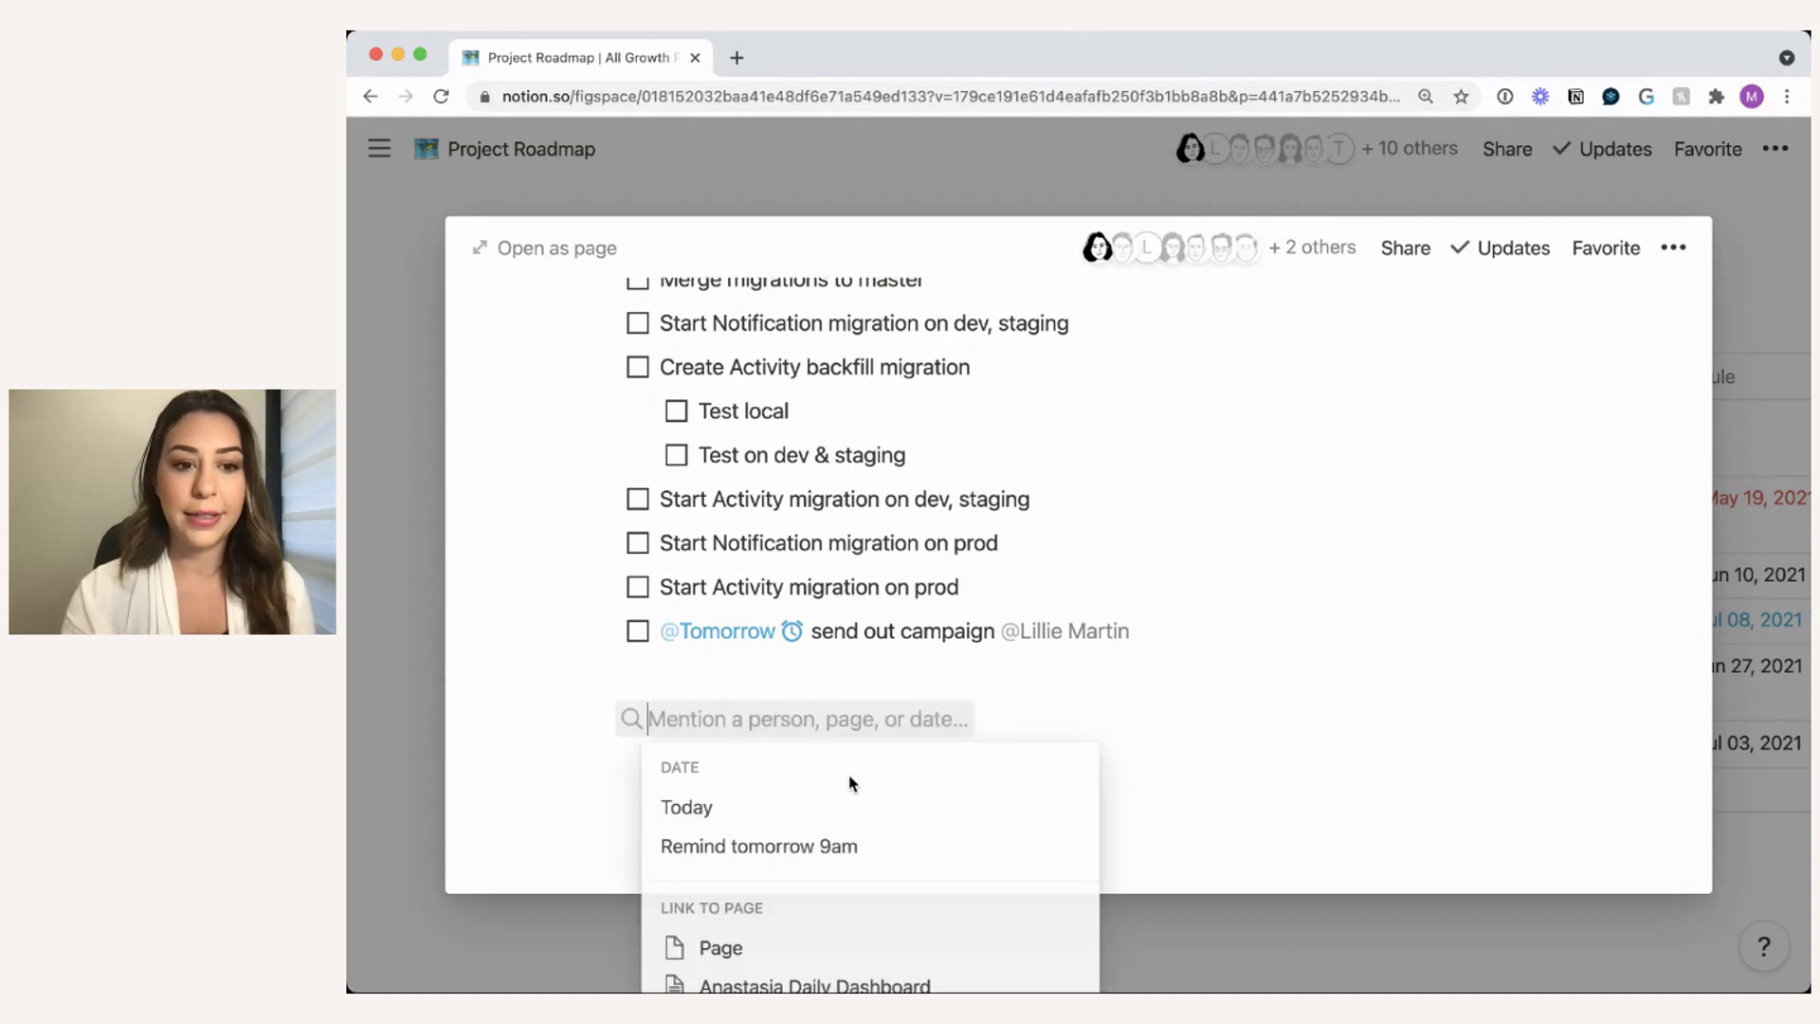
text(fig)
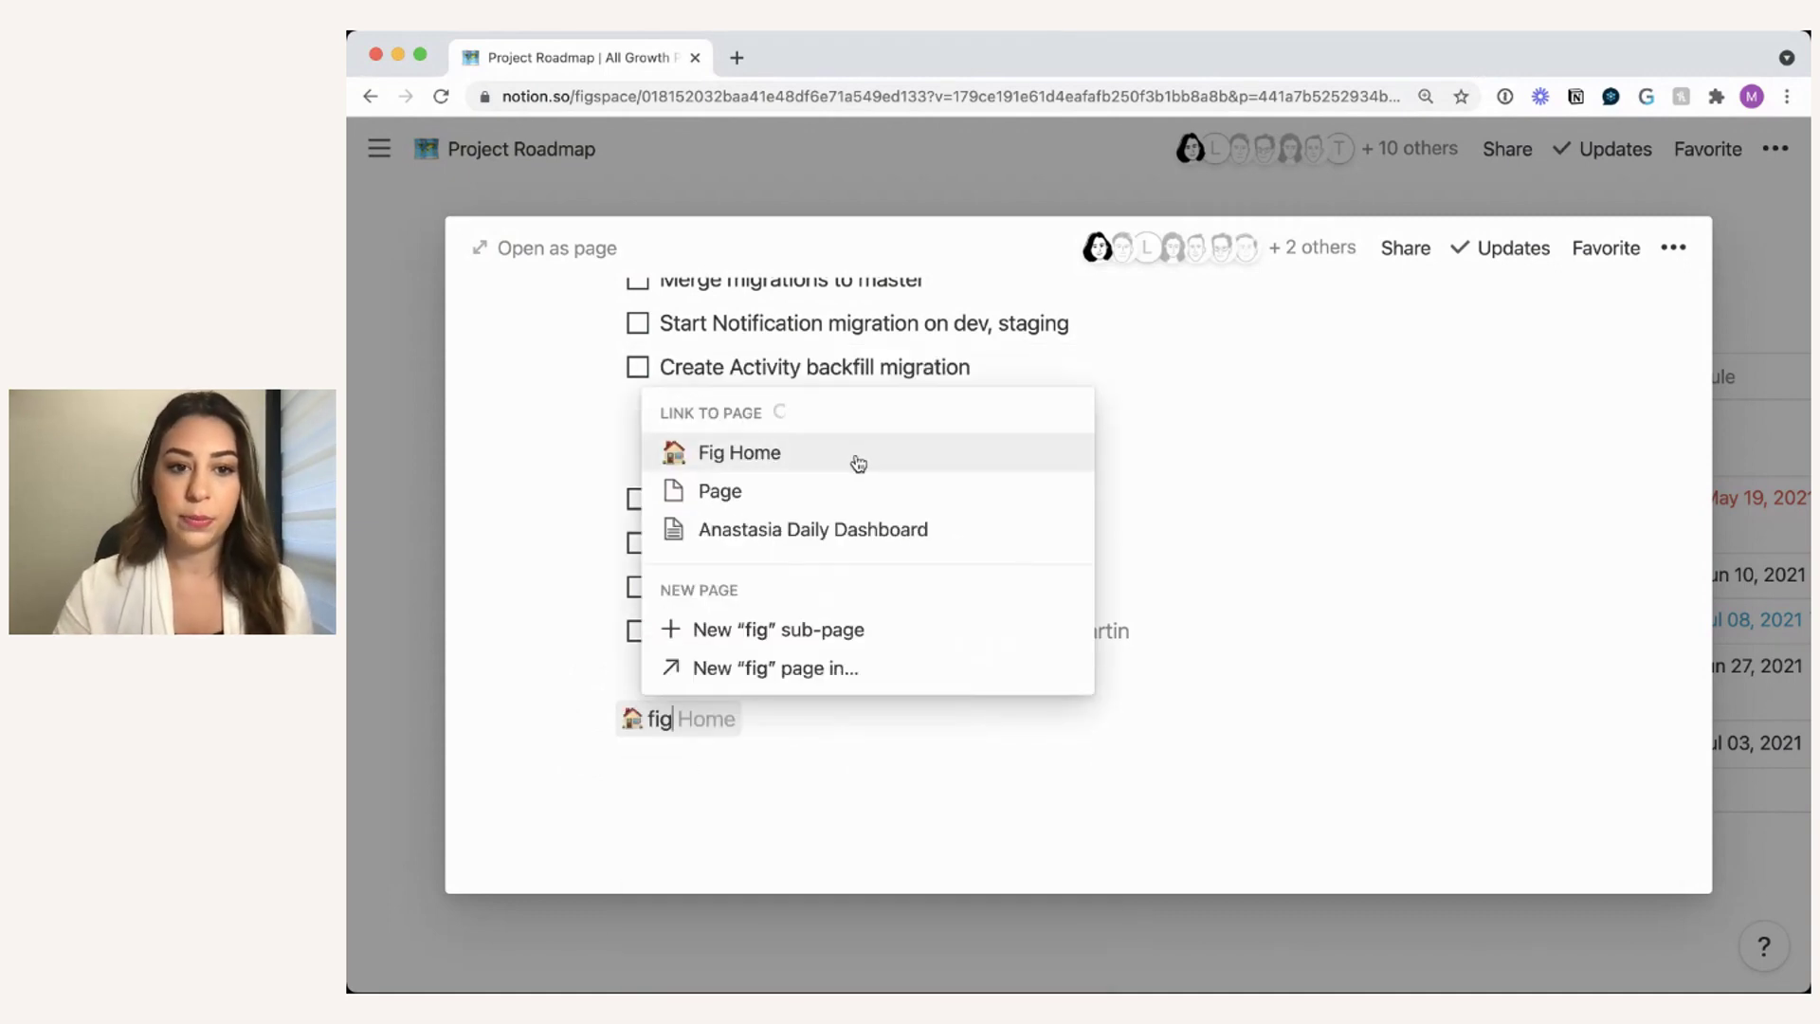
click(858, 463)
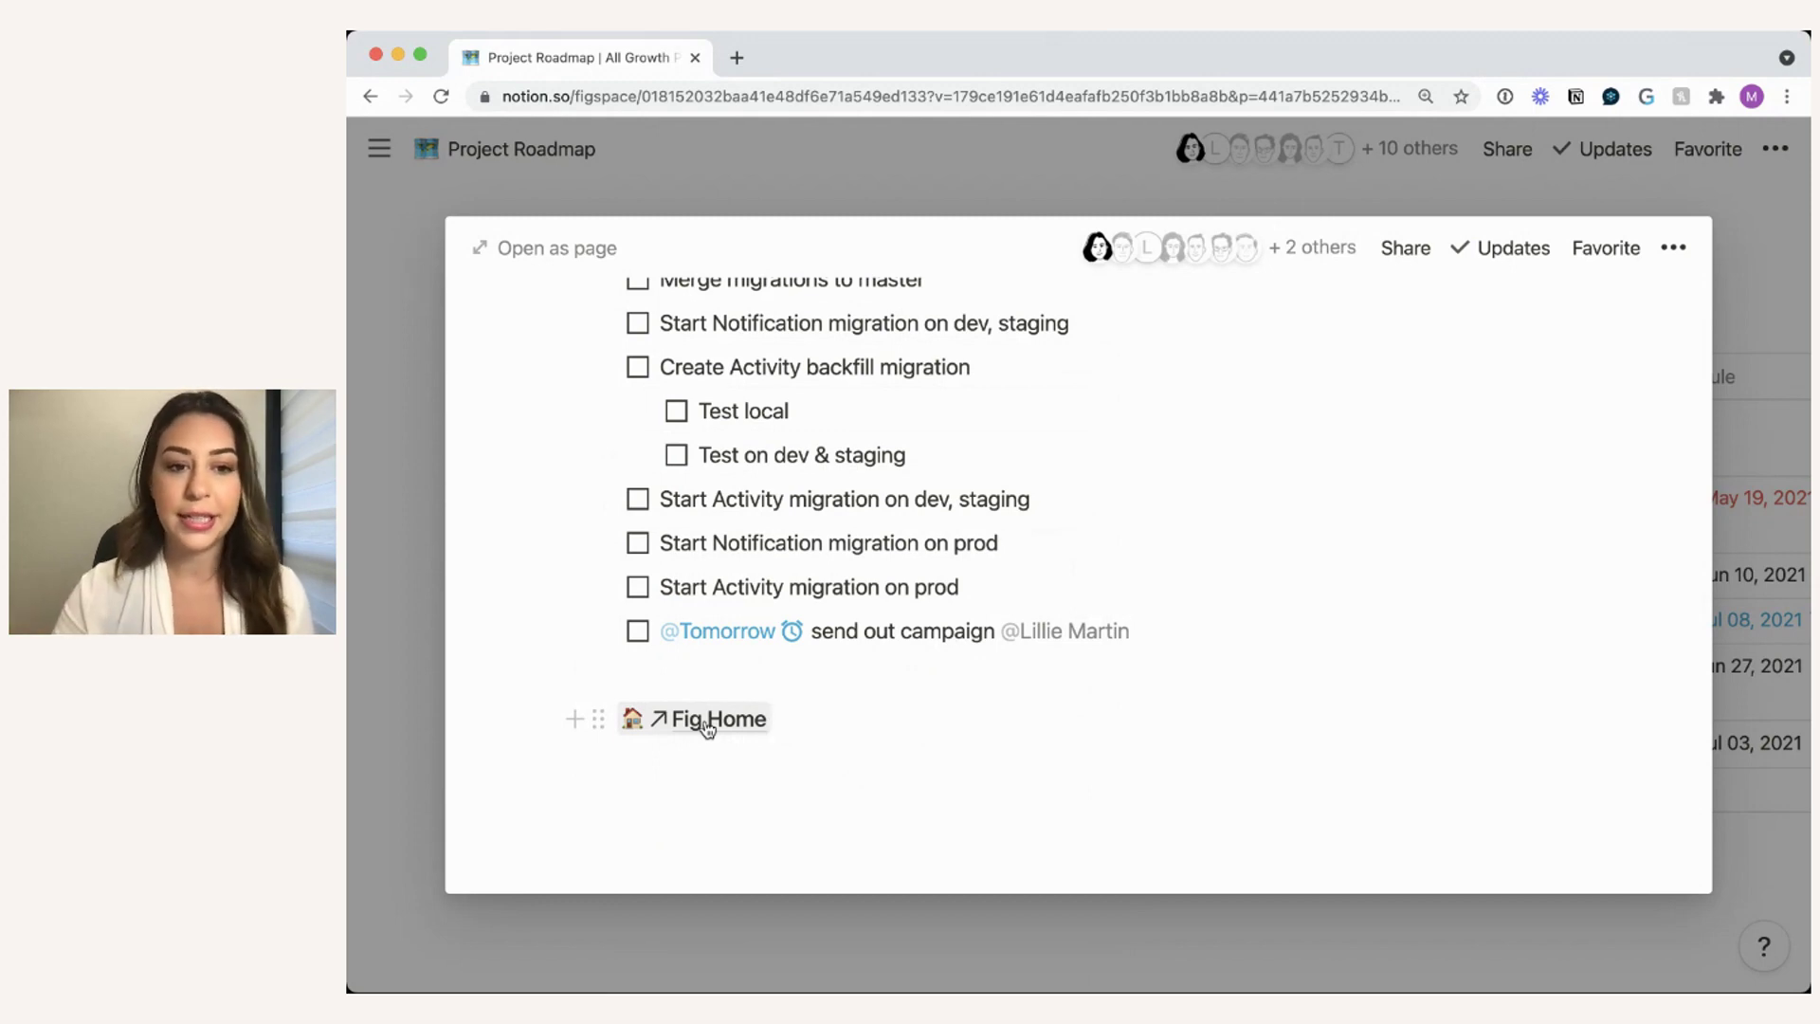
key(Return)
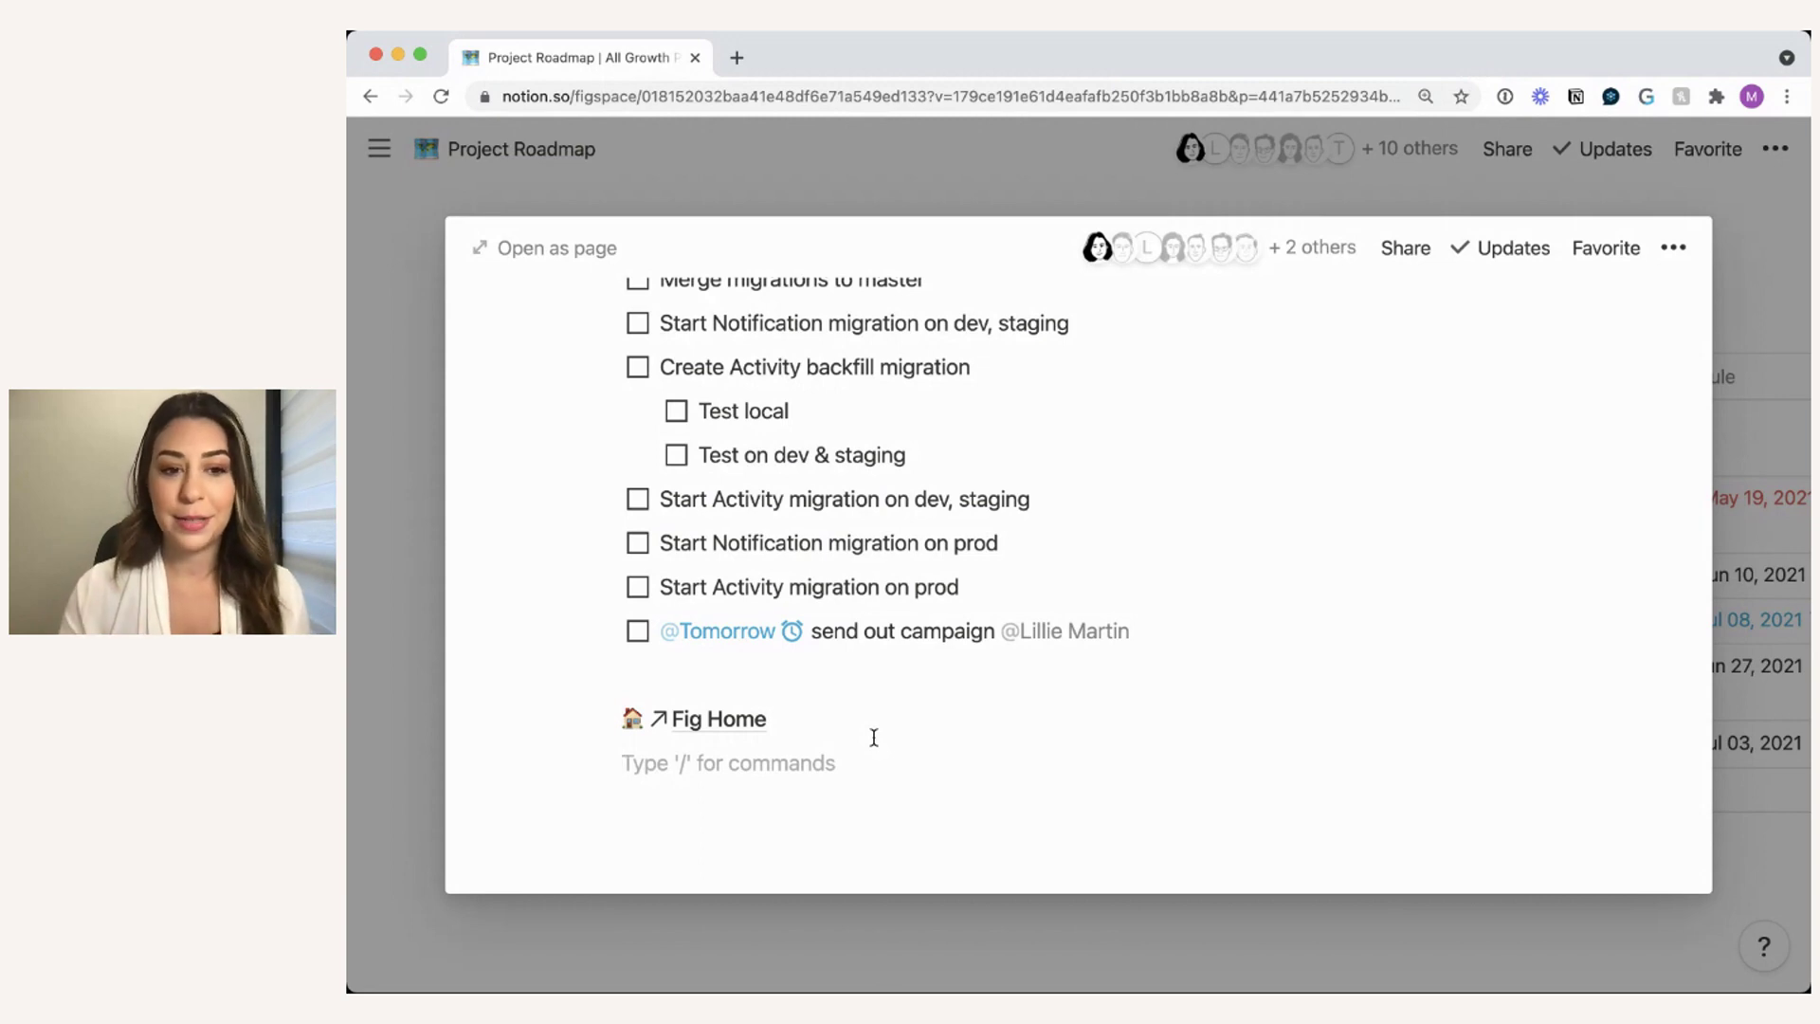
scroll(559, 664, down, 1)
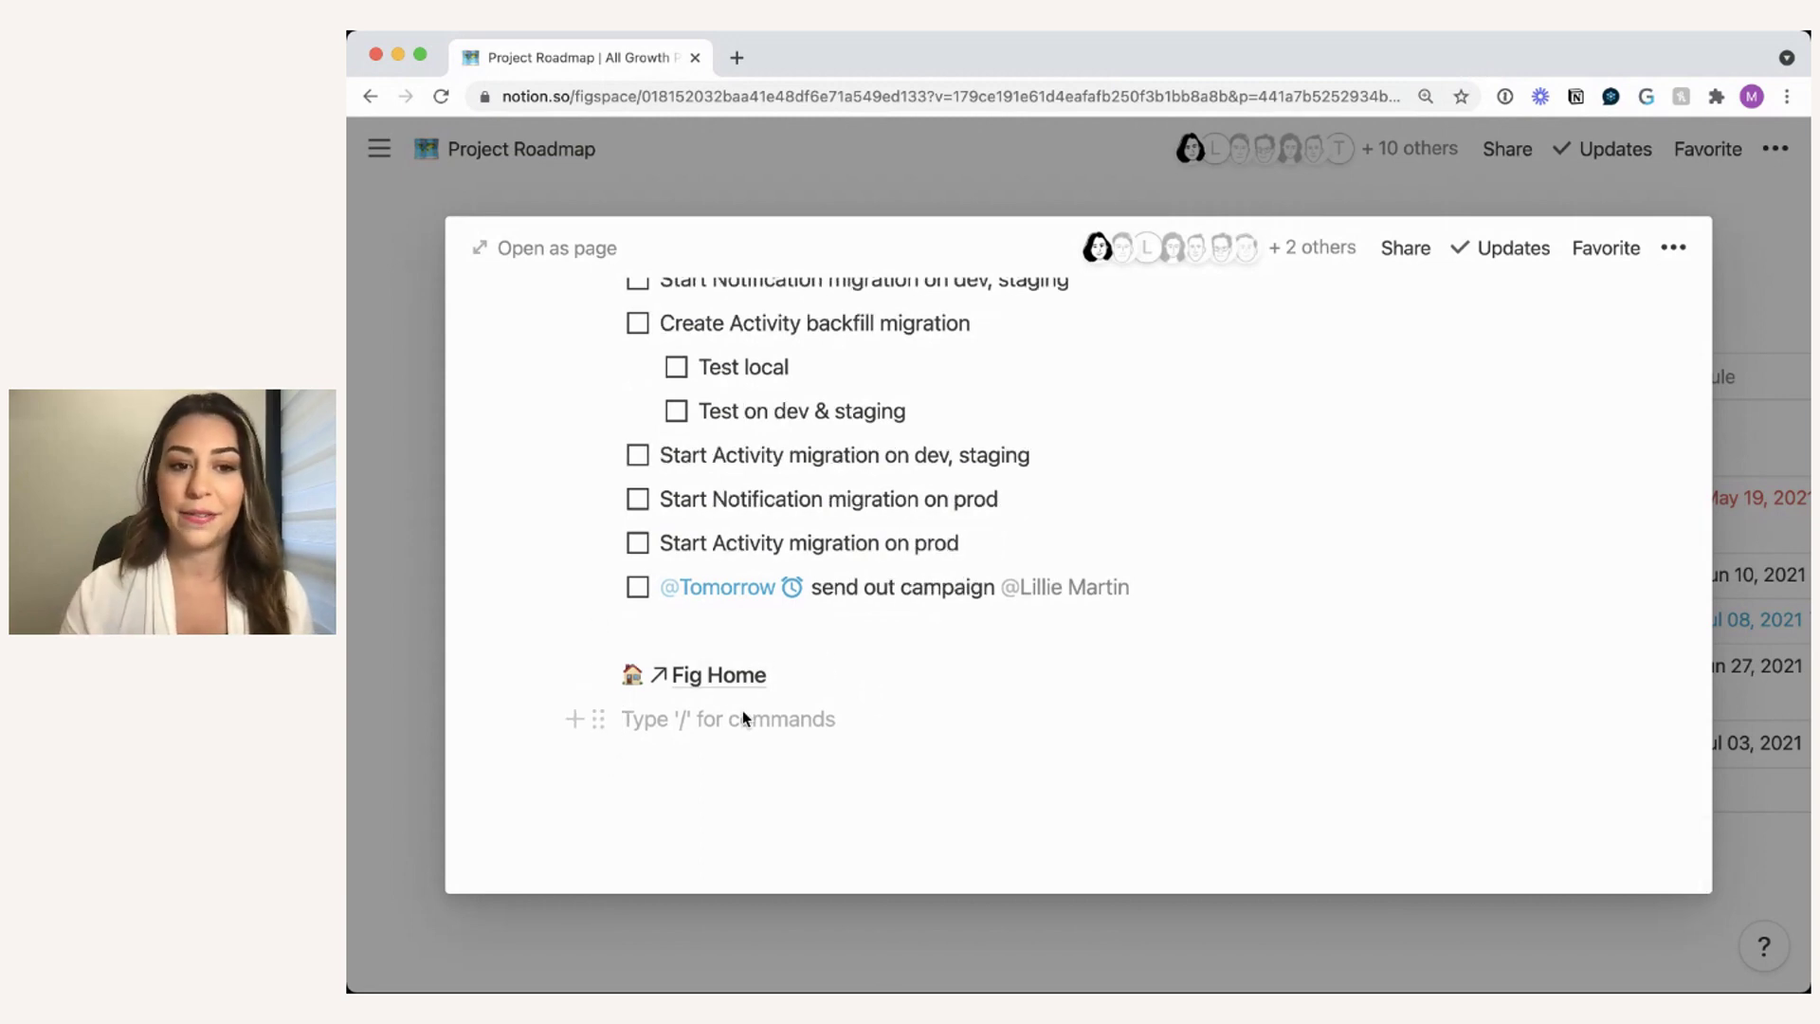
key(Return)
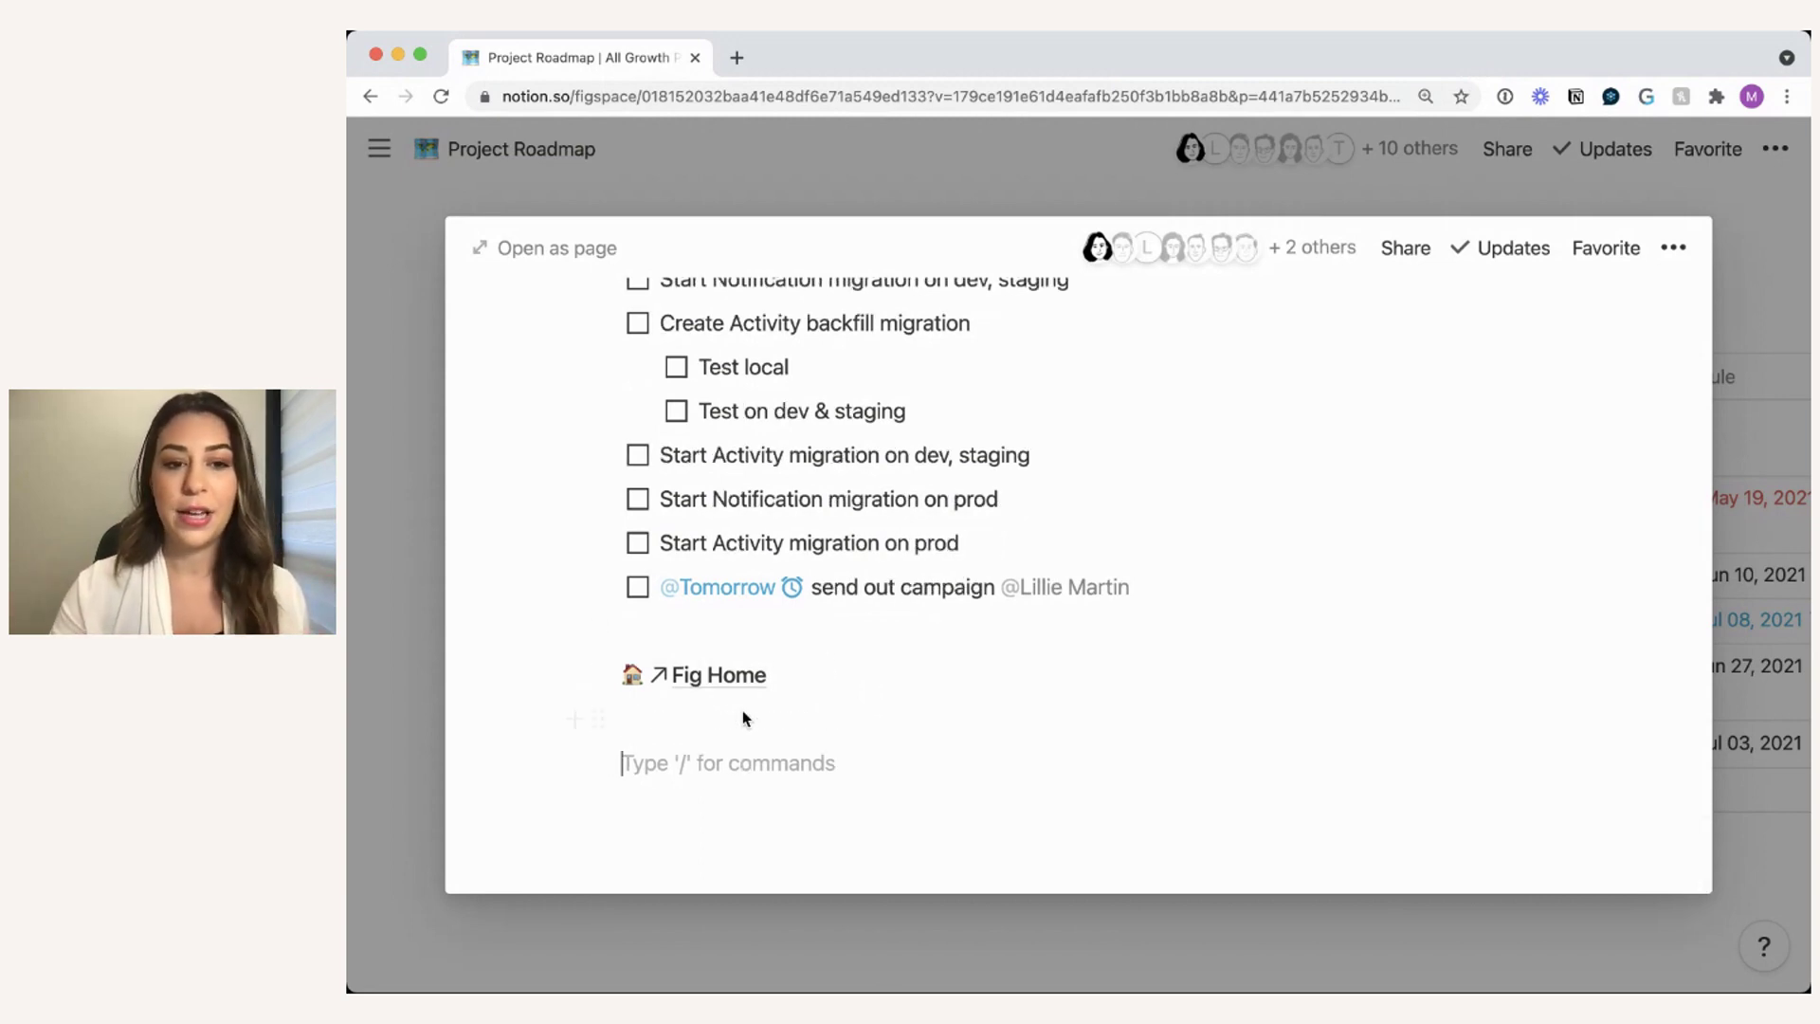
scroll(785, 697, down, 1)
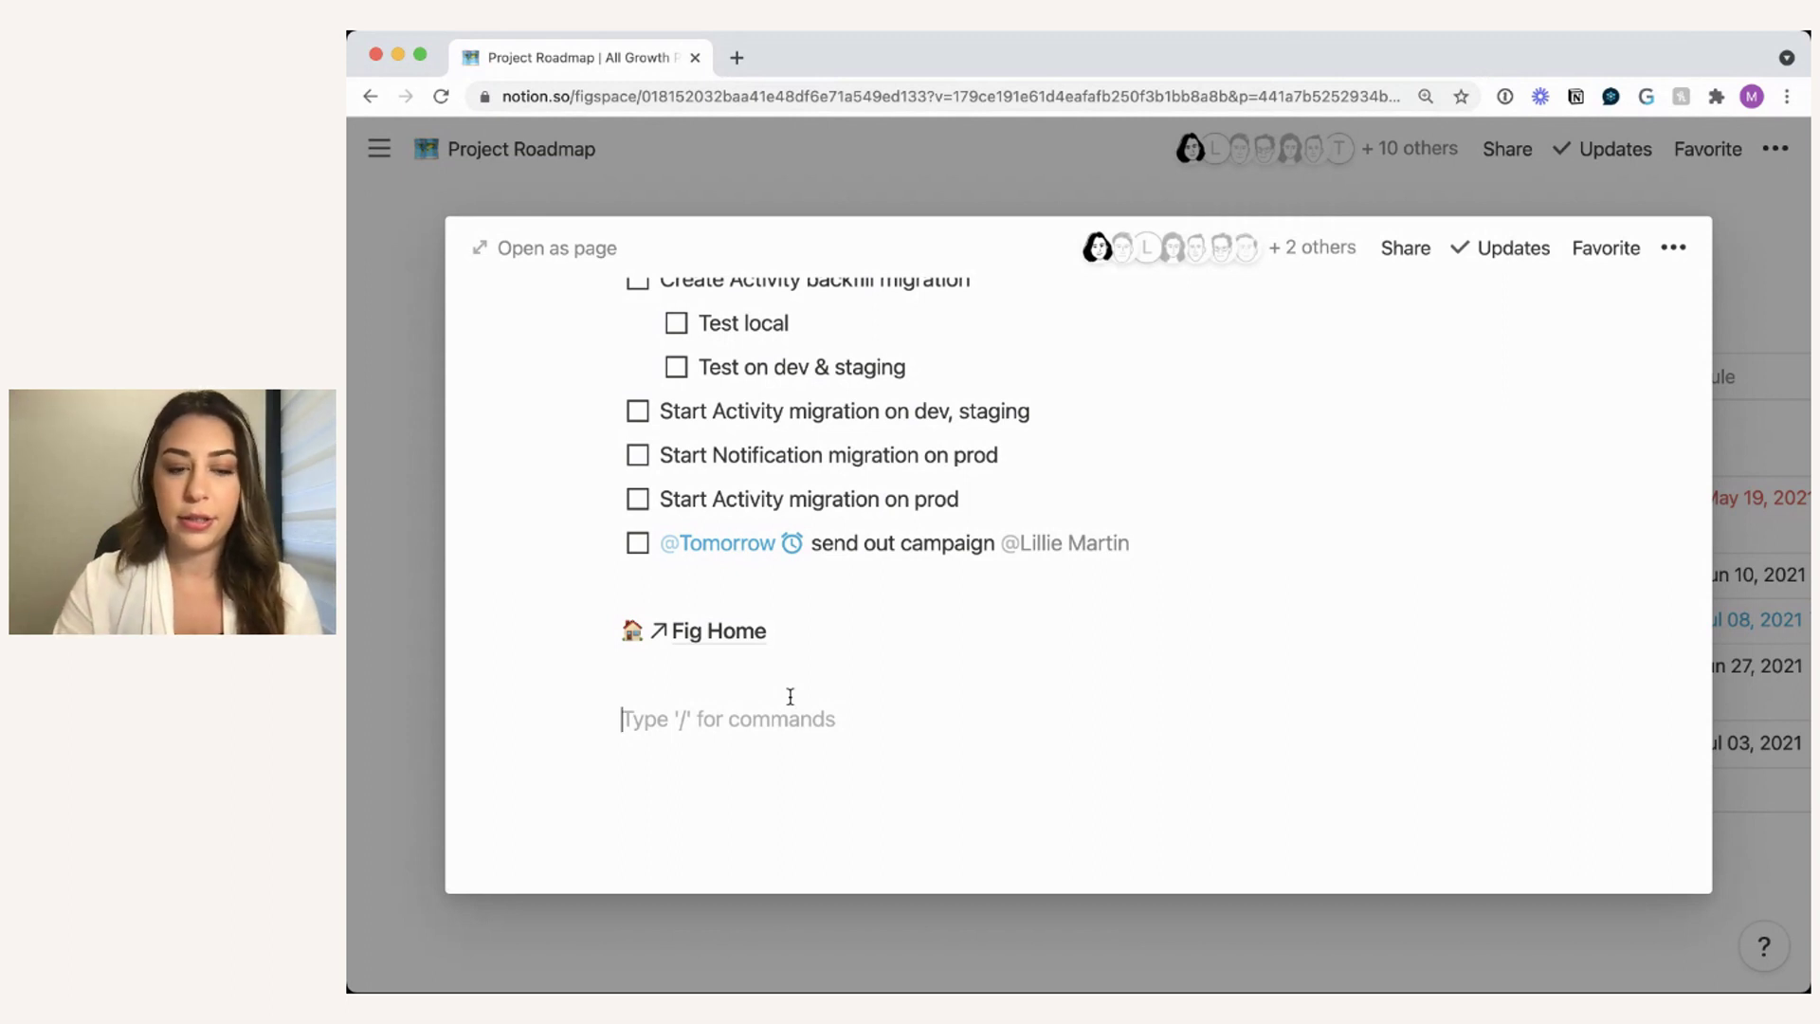
- Insert a linked database with /lik, searching 'meeting note' and selecting the Meeting Notes database
text(/lik)
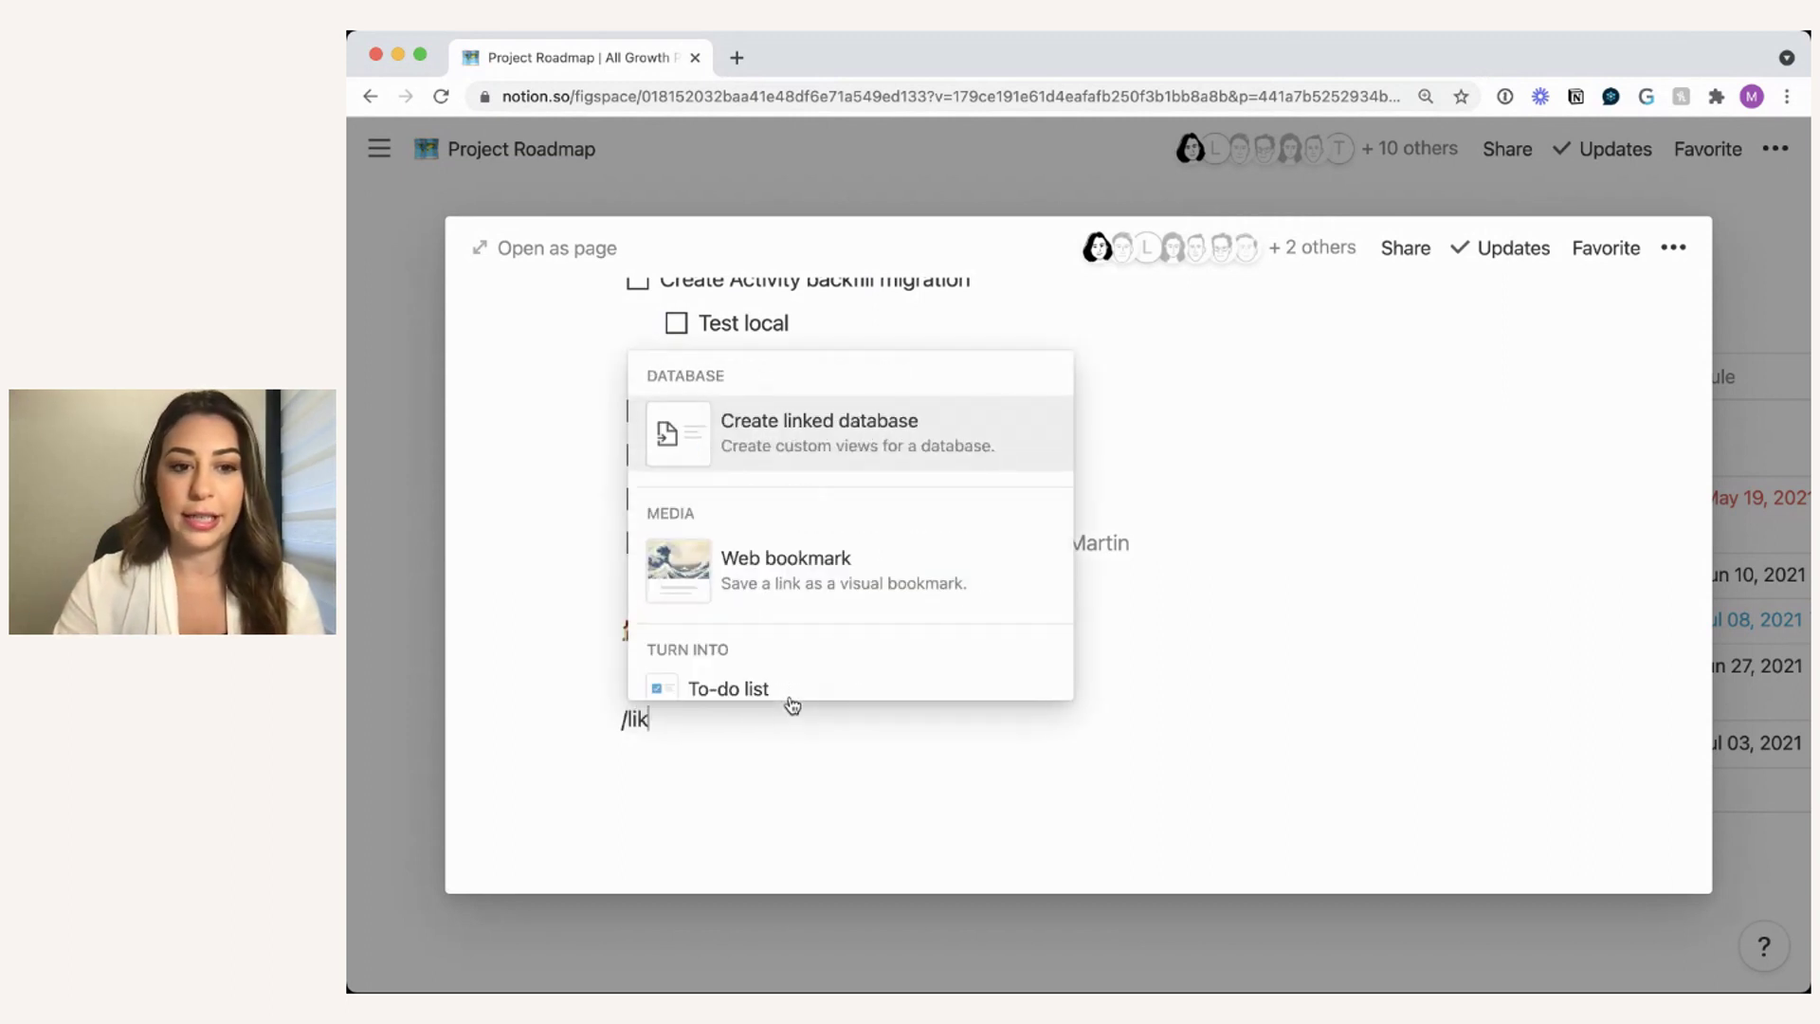
click(894, 446)
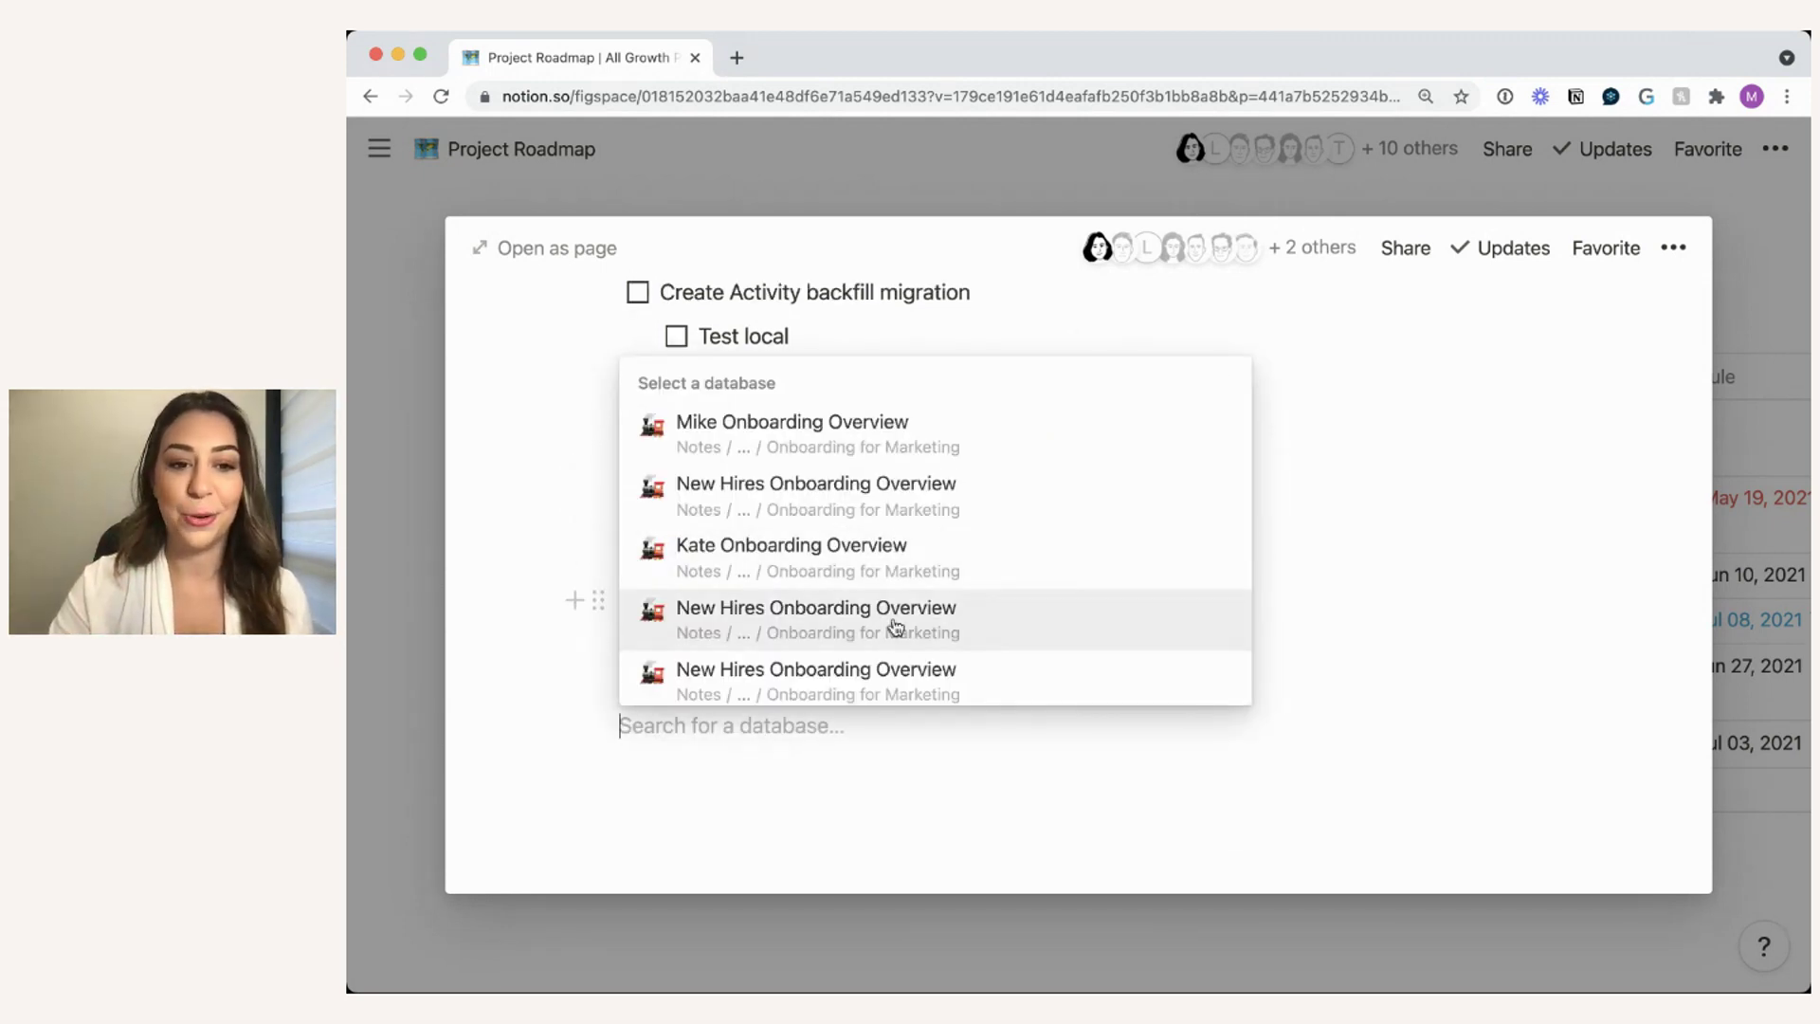
scroll(894, 626, down, 2)
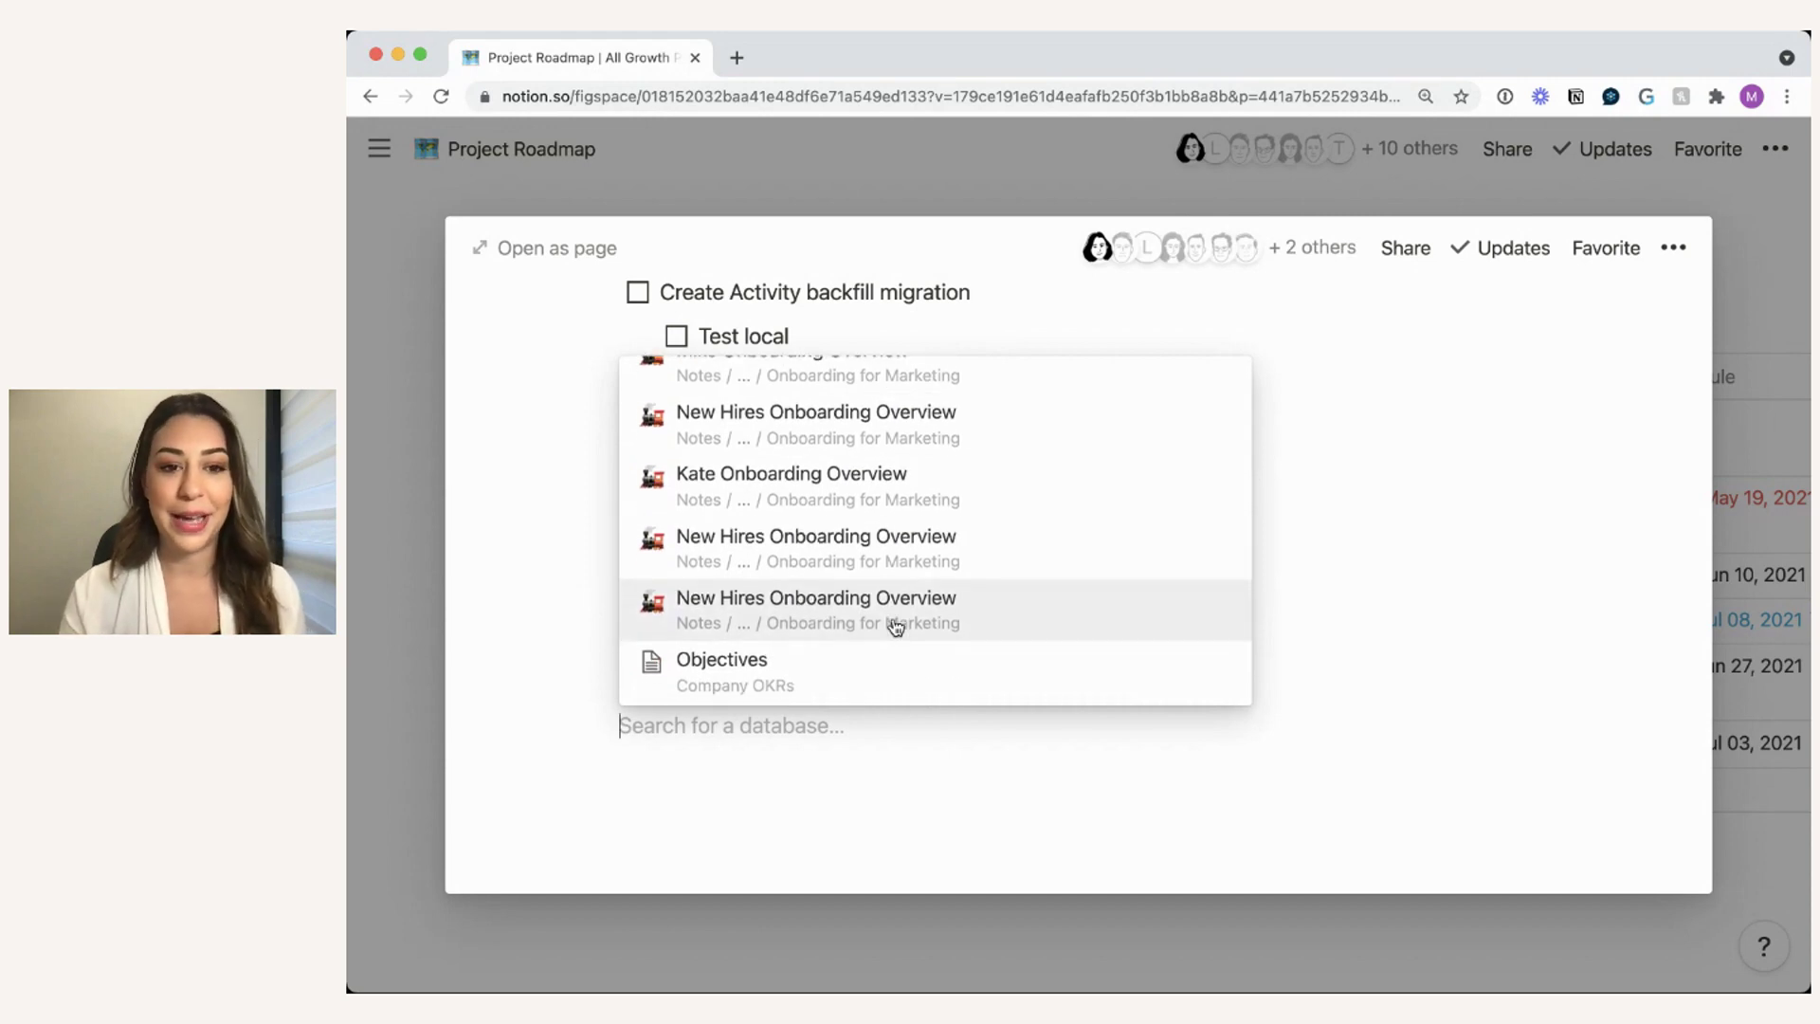
text(meeting note)
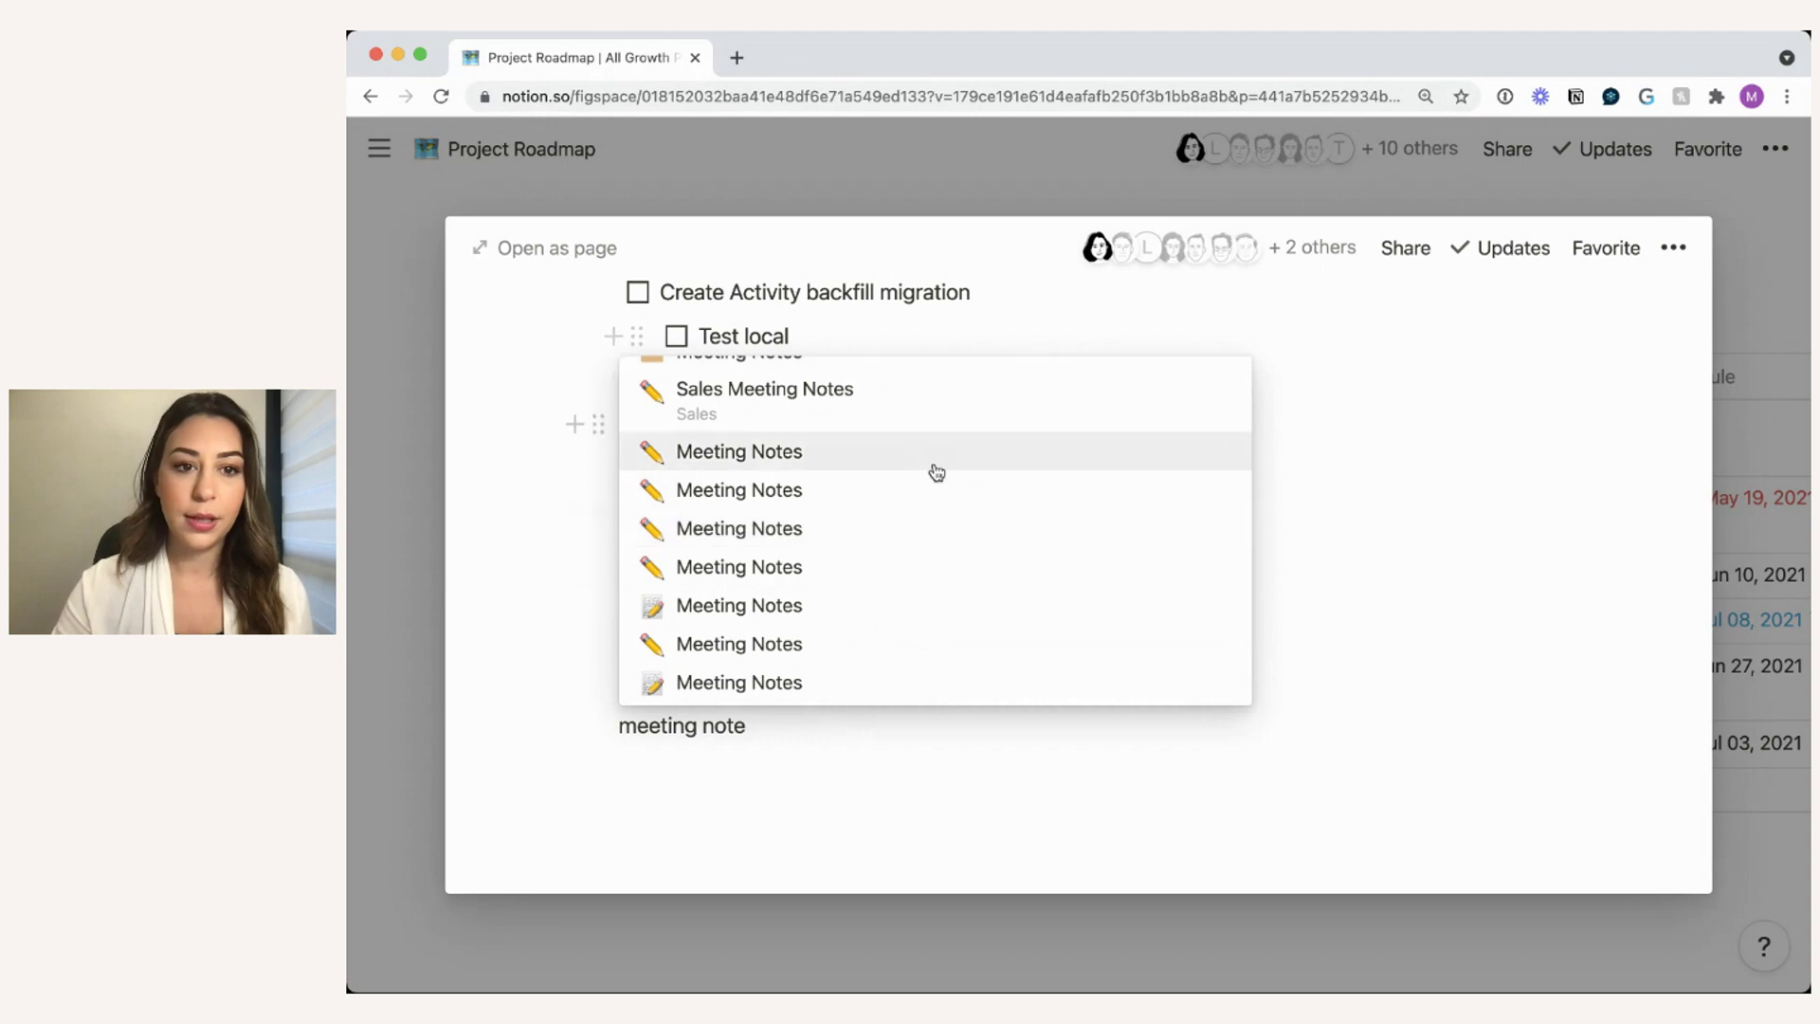
scroll(930, 472, up, 2)
click(866, 430)
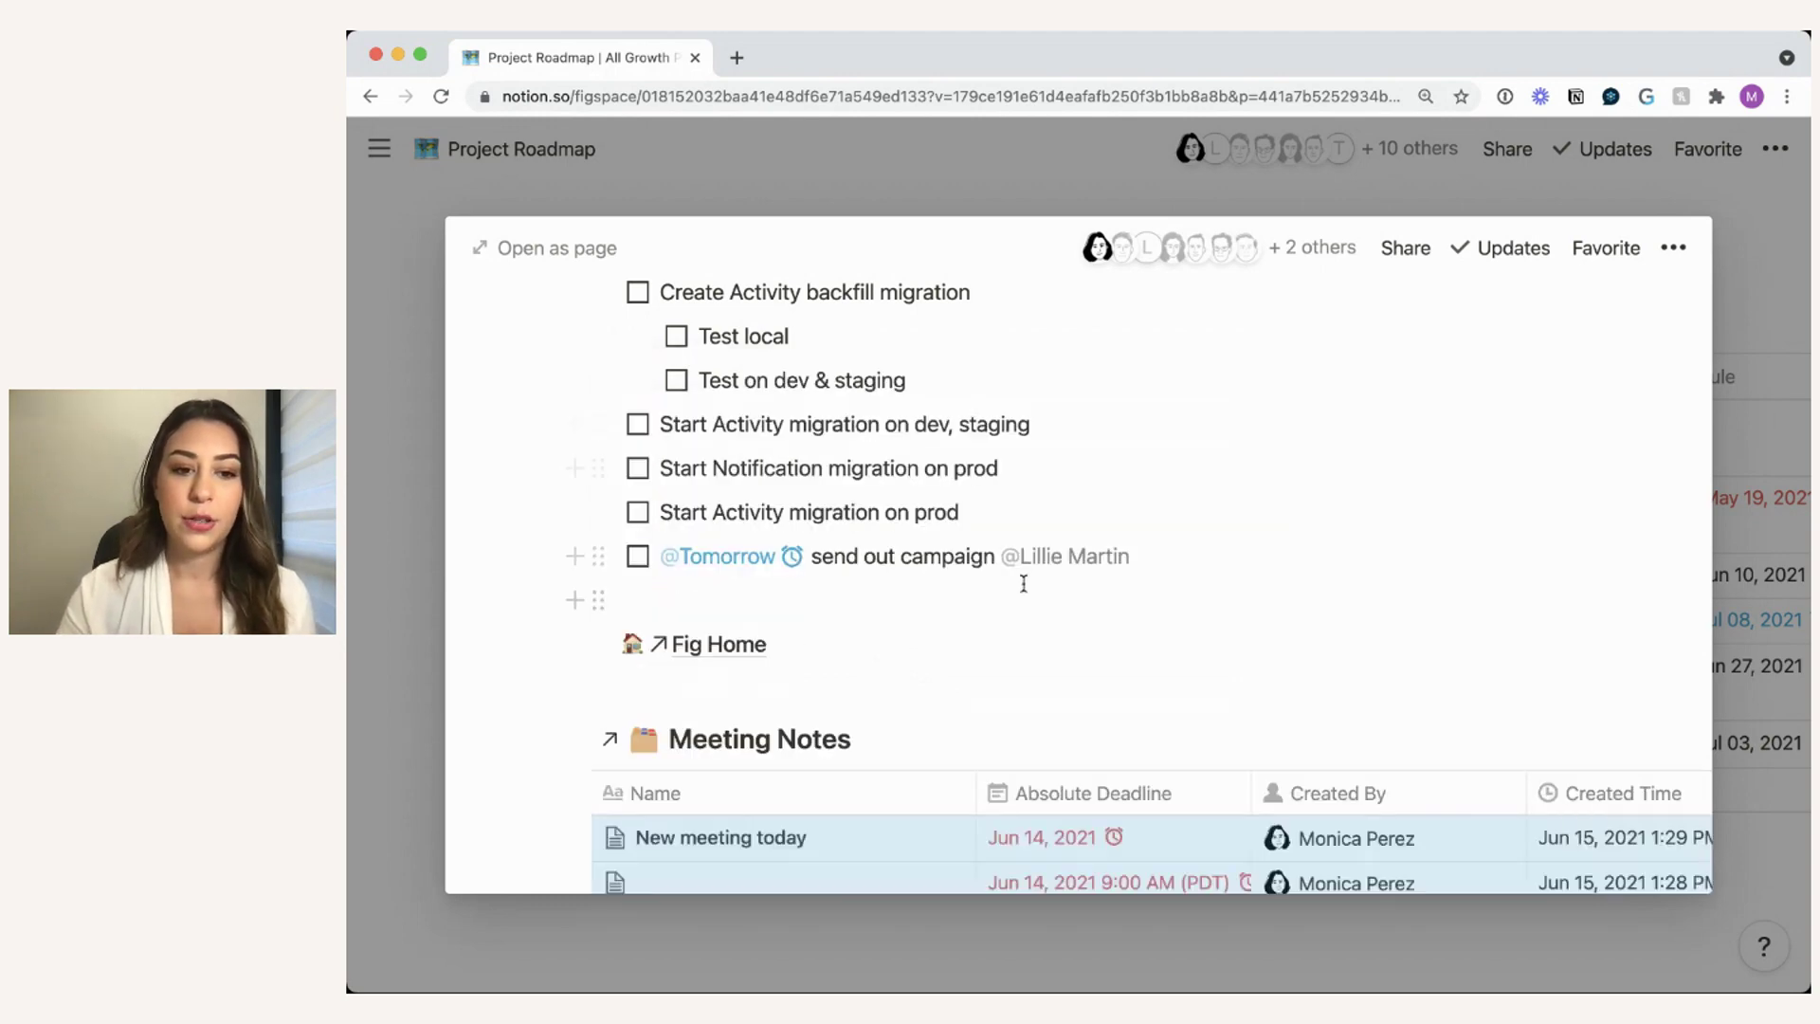
scroll(1020, 585, down, 3)
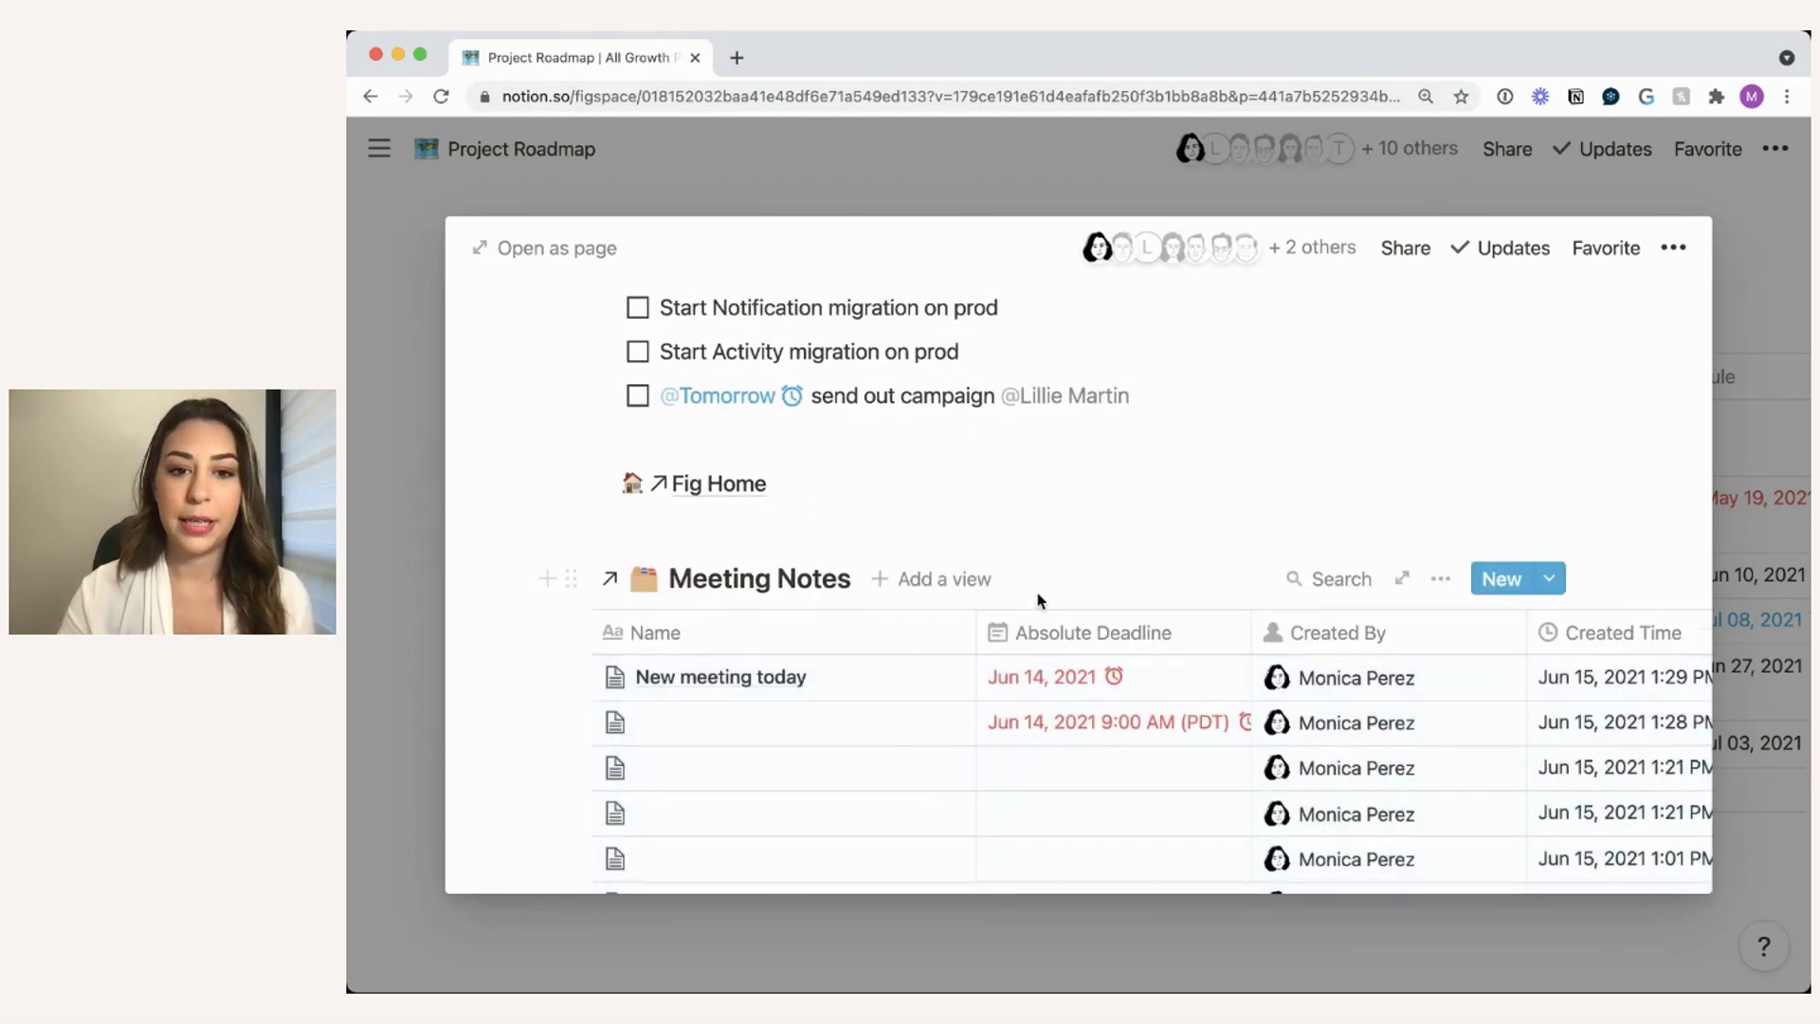
scroll(1038, 596, up, 2)
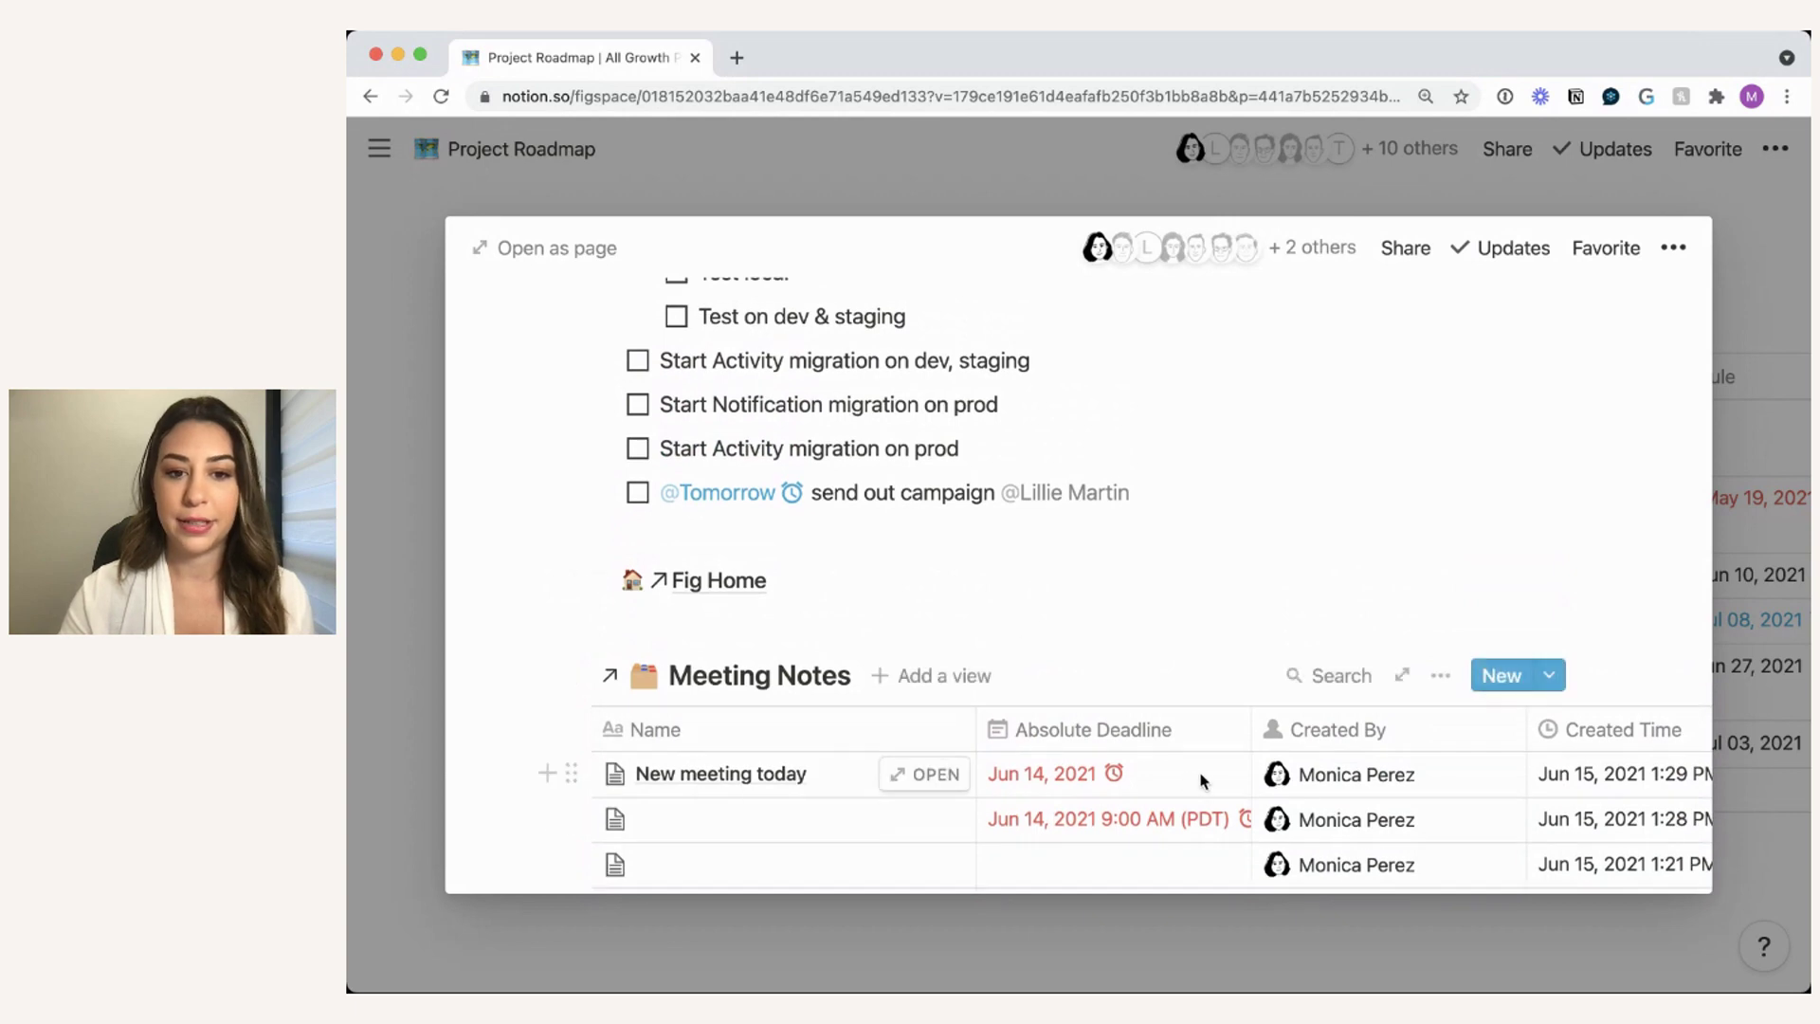
scroll(1014, 638, up, 4)
scroll(1014, 638, down, 3)
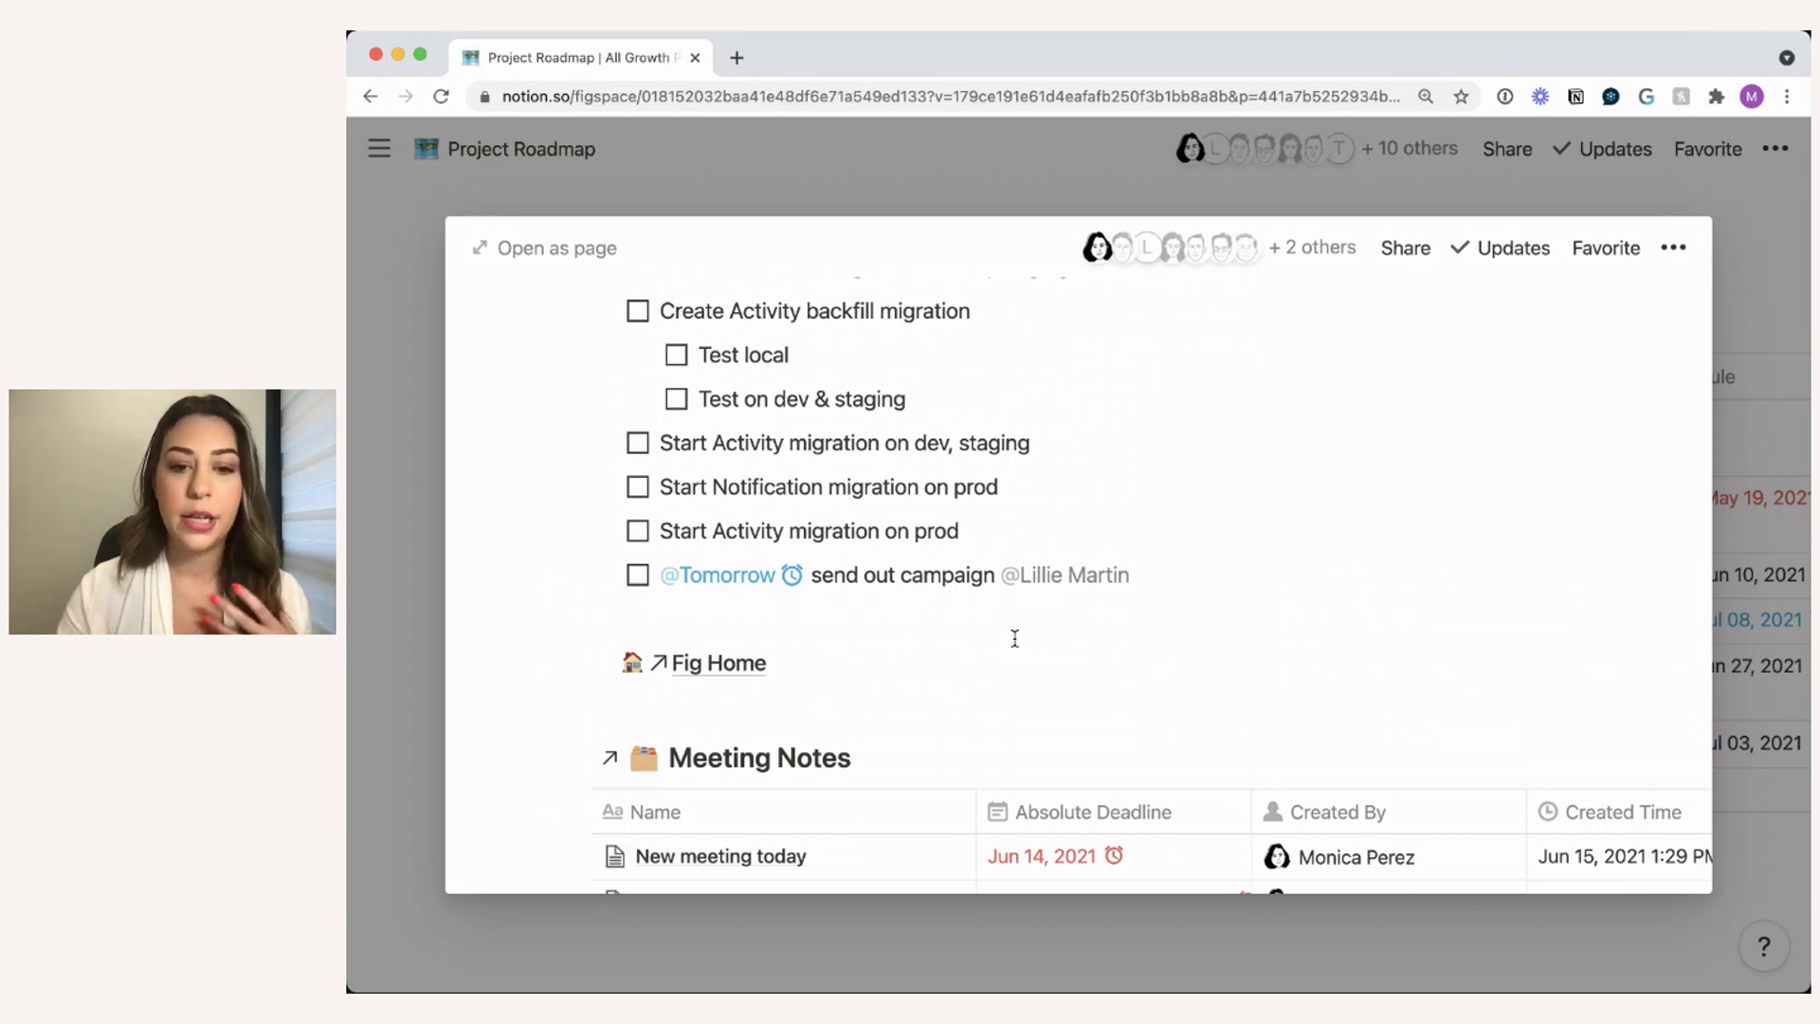
scroll(1015, 638, down, 1)
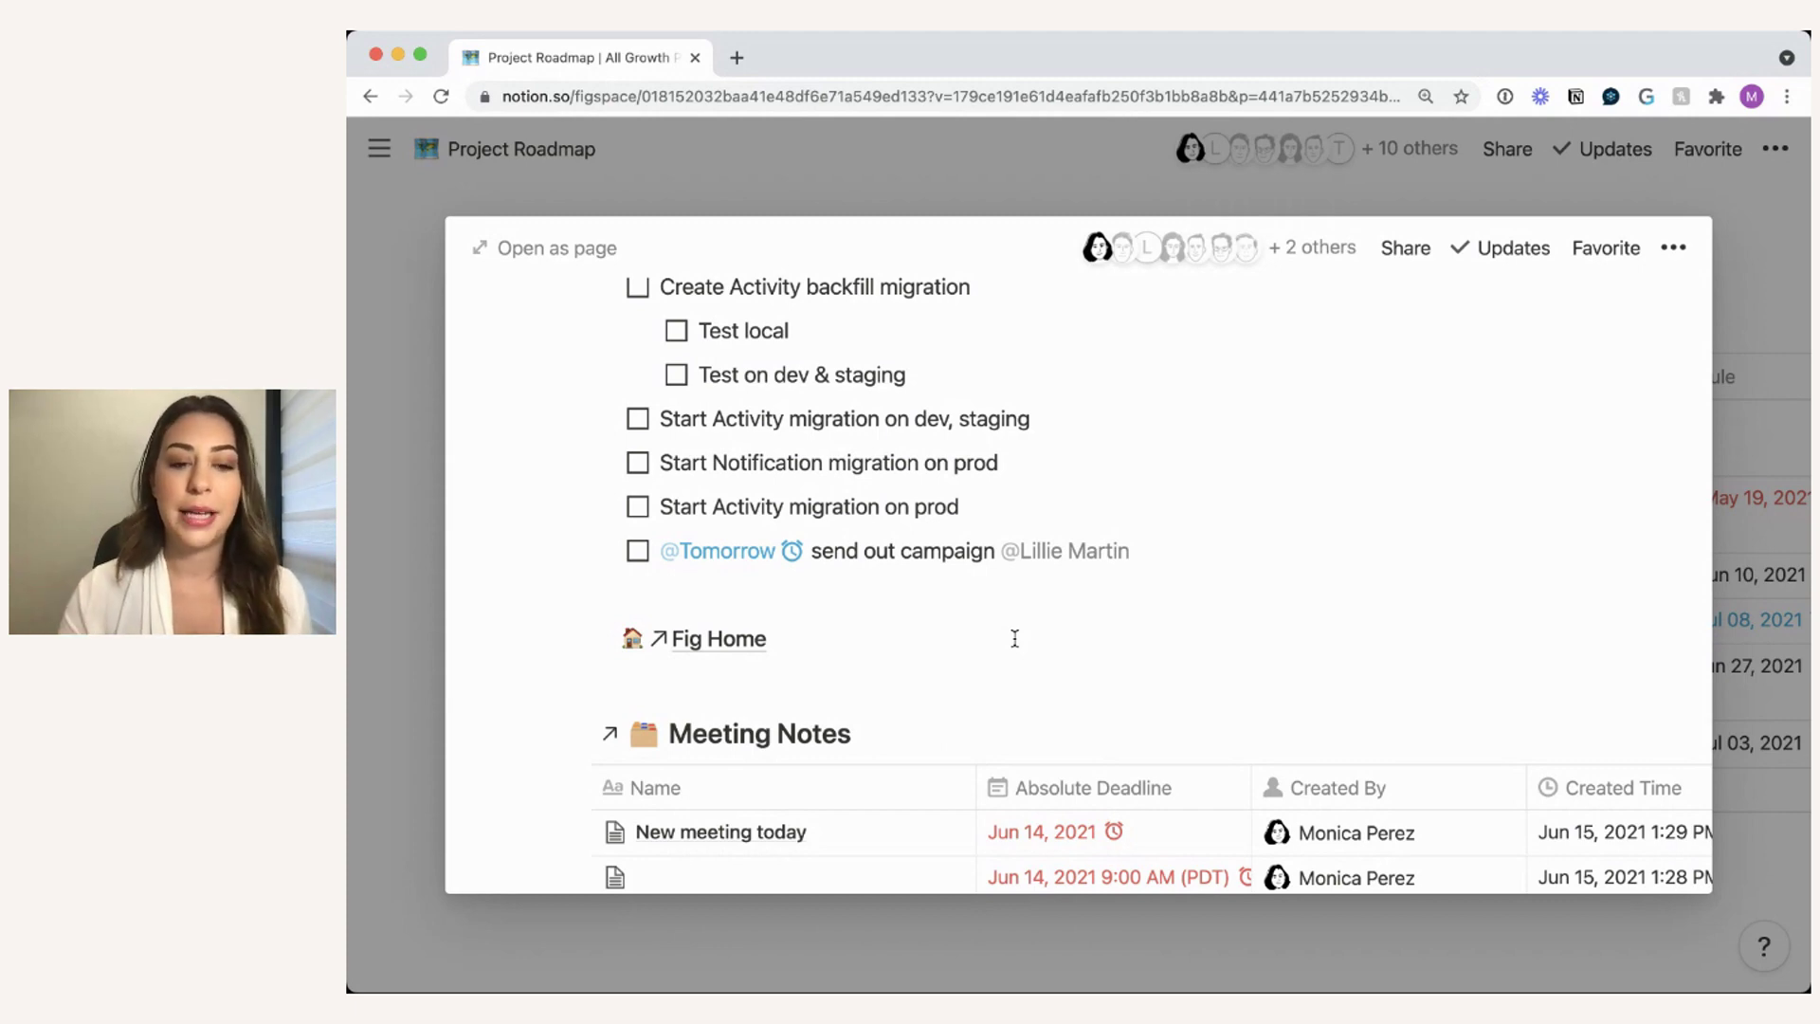
scroll(1047, 674, down, 1)
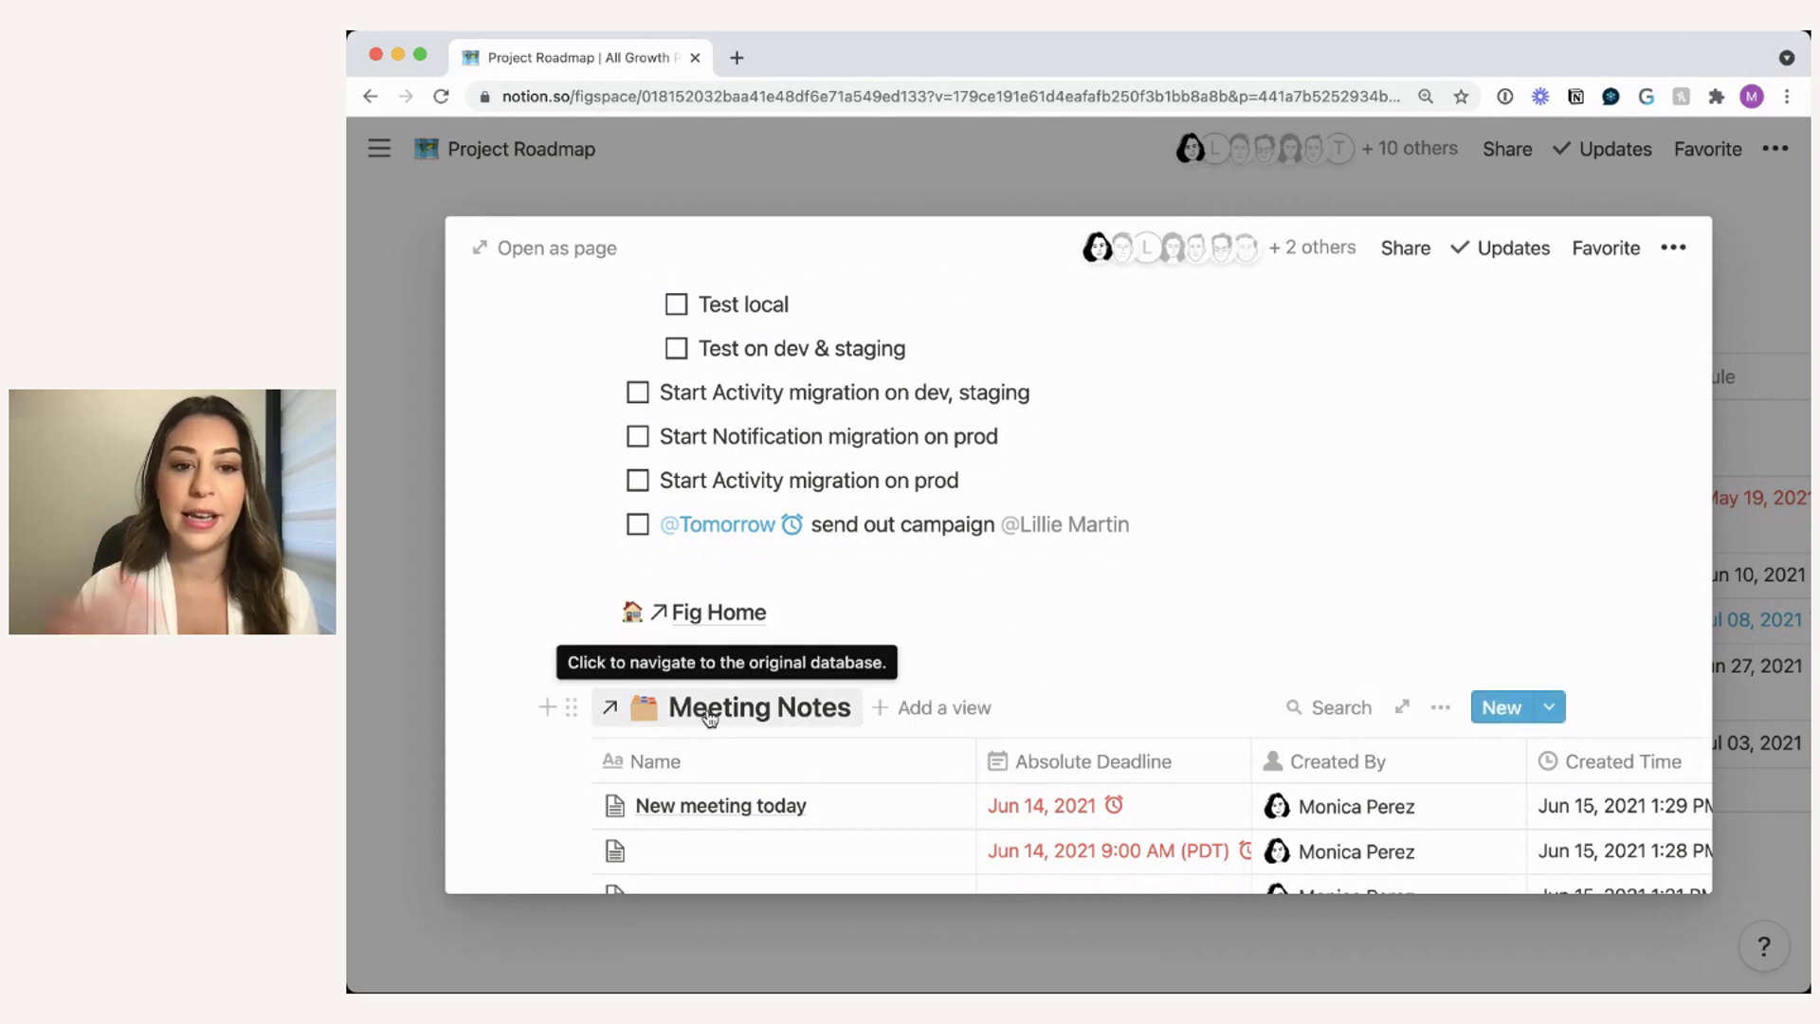
scroll(1051, 644, down, 1)
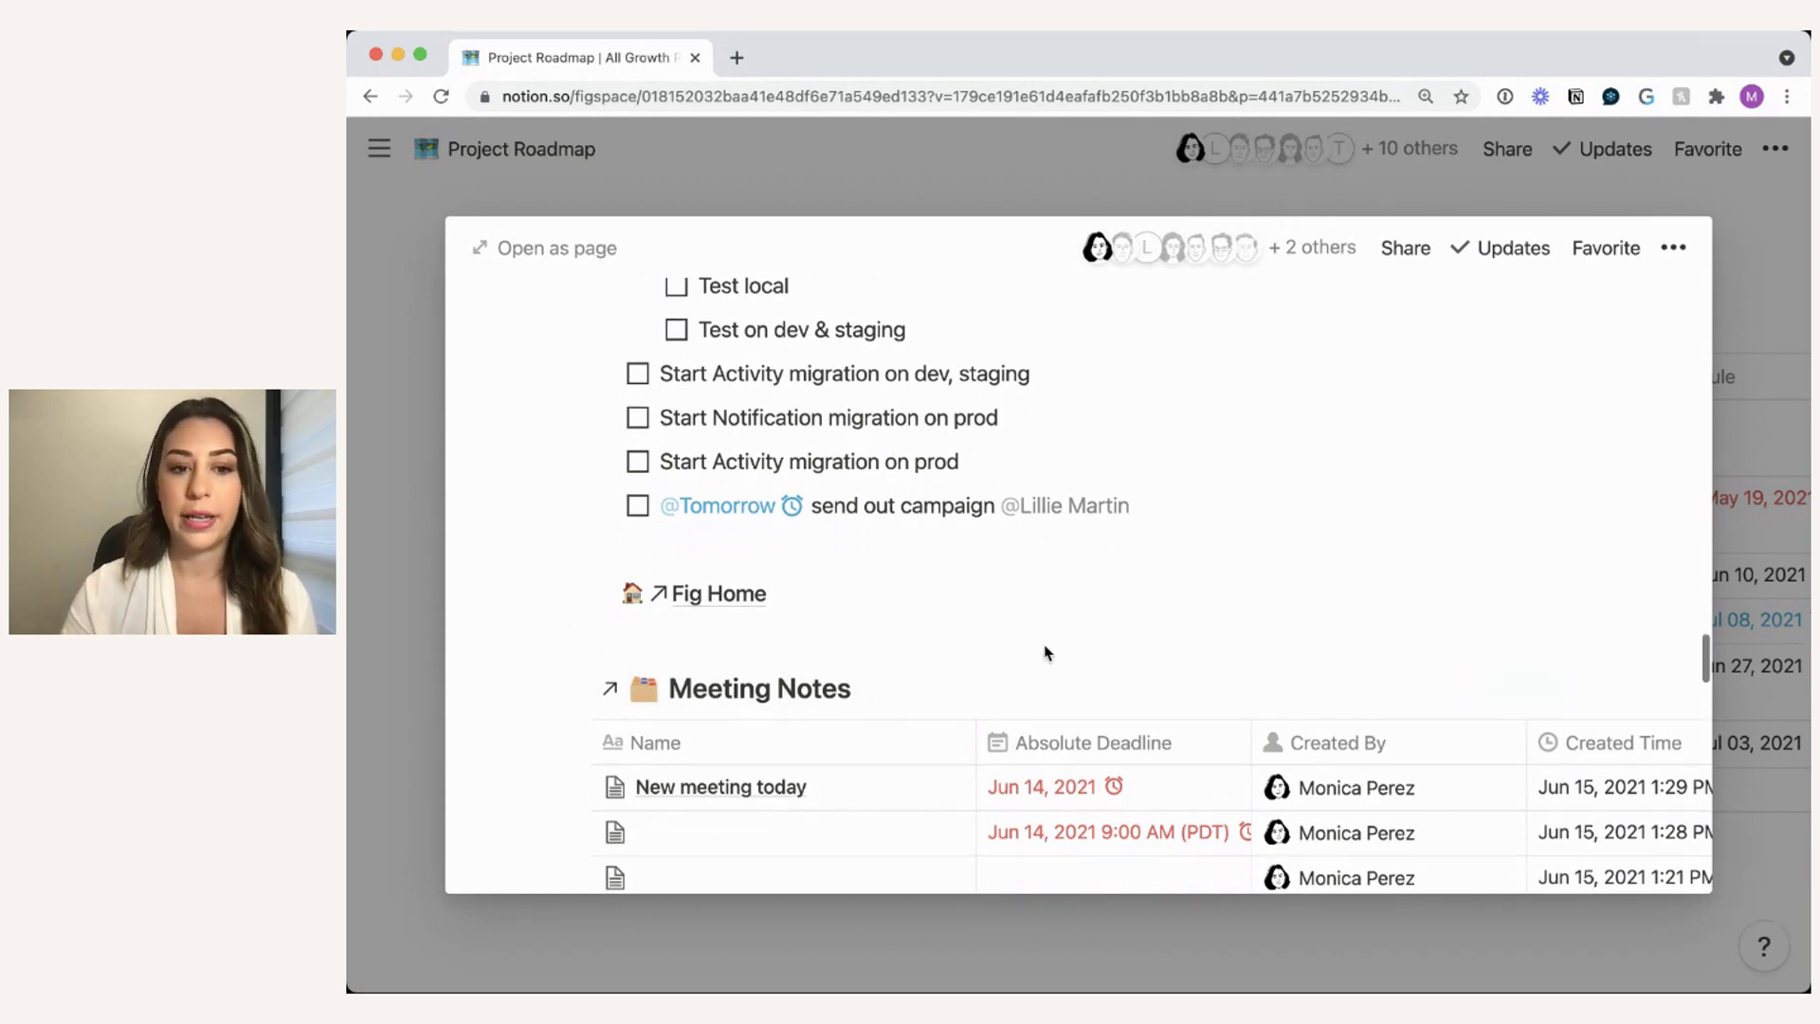
scroll(1004, 692, up, 2)
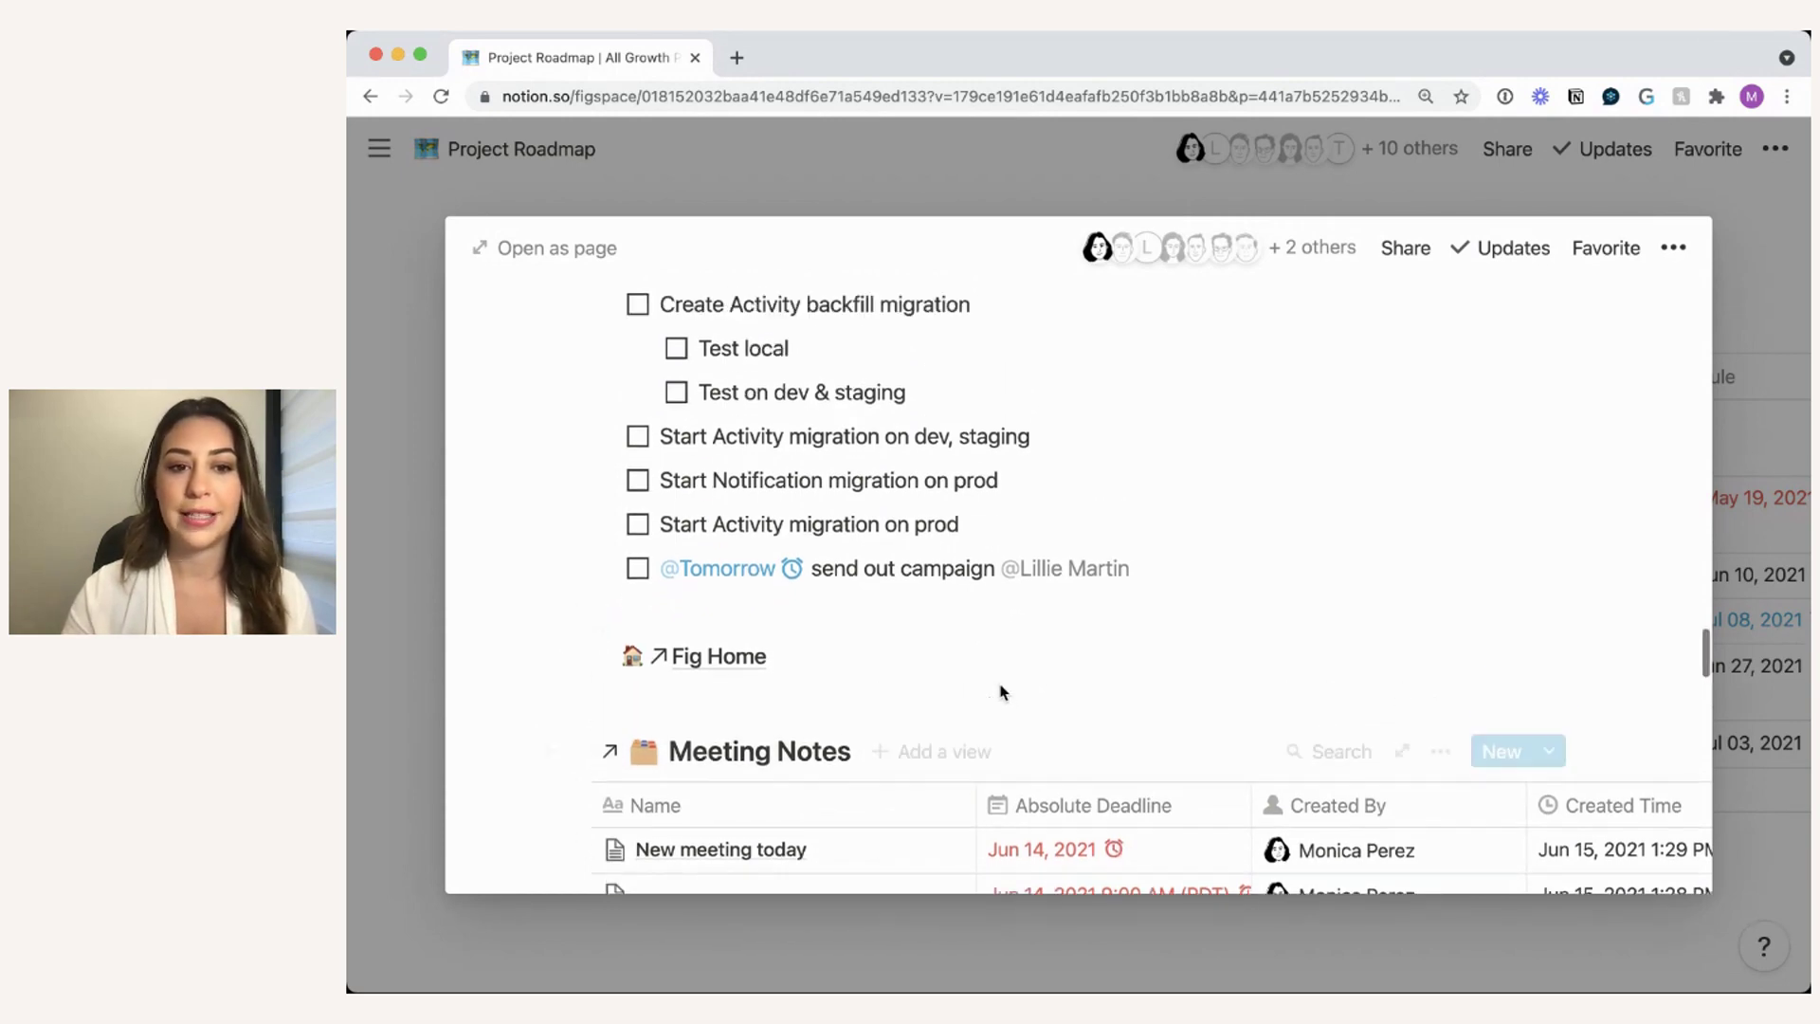
scroll(991, 558, up, 1)
scroll(990, 558, up, 20)
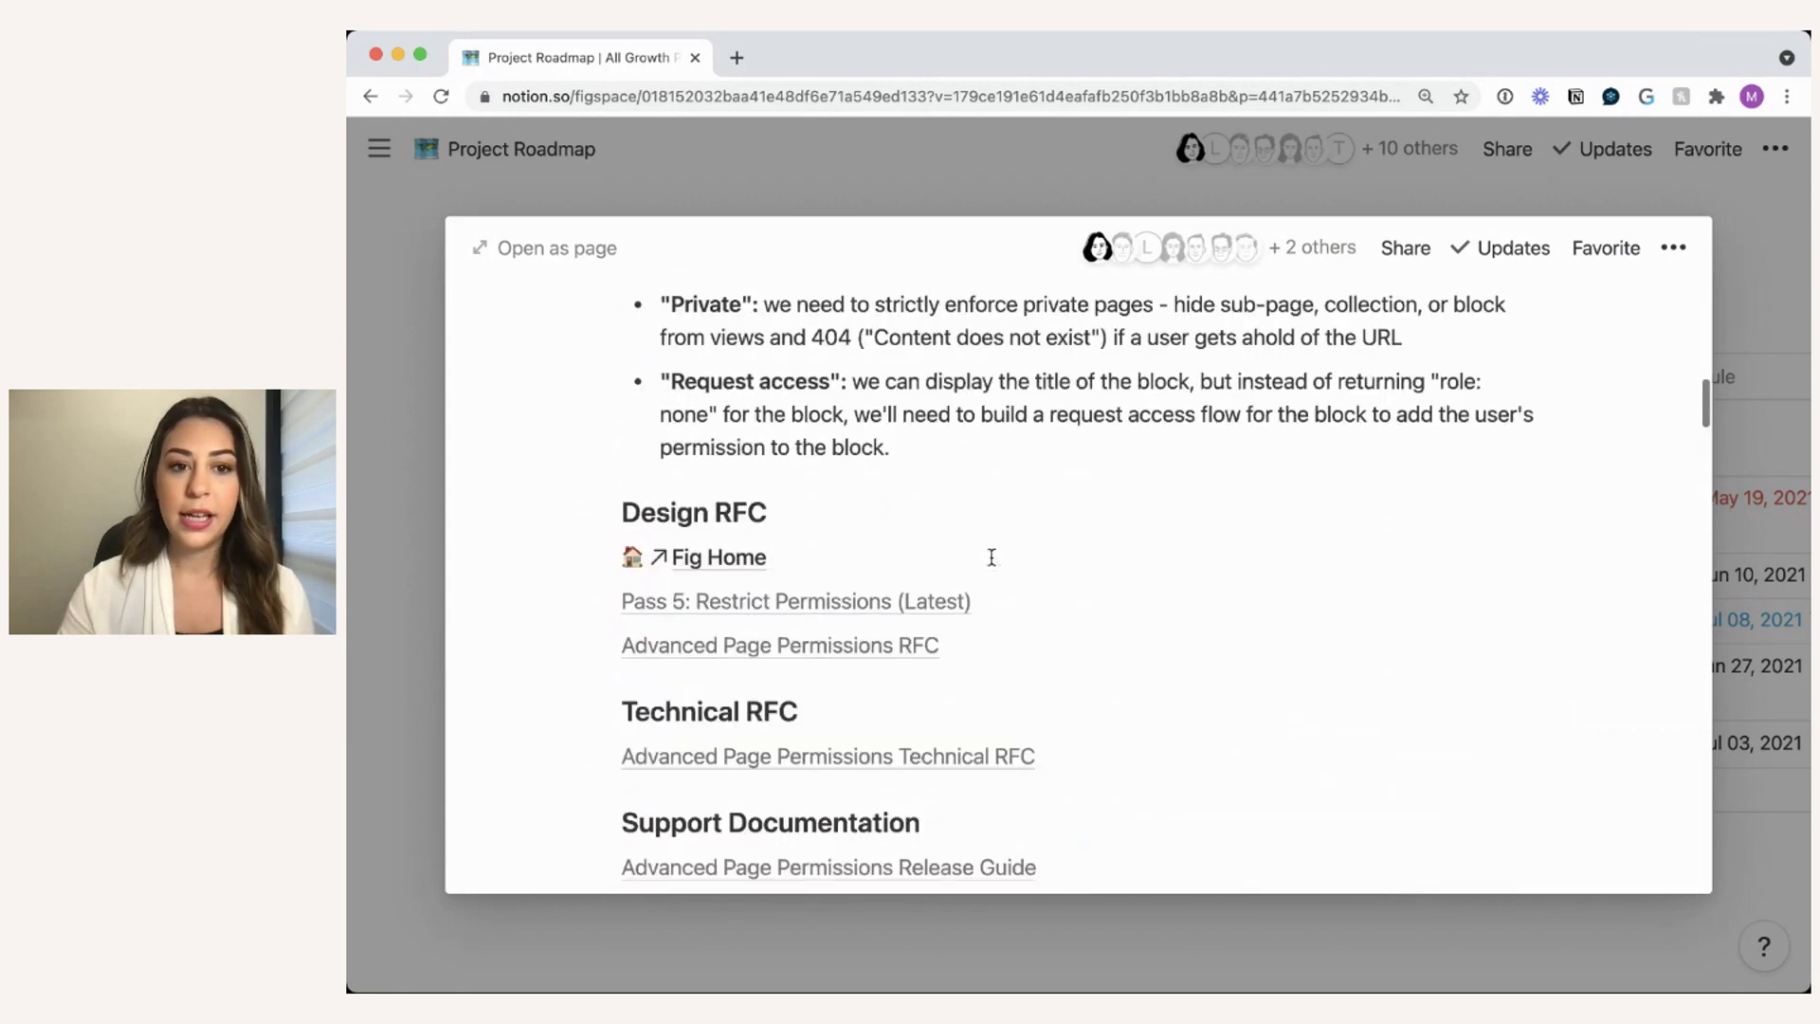
- Close the project preview and navigate through the sidebar to the Product page
click(964, 182)
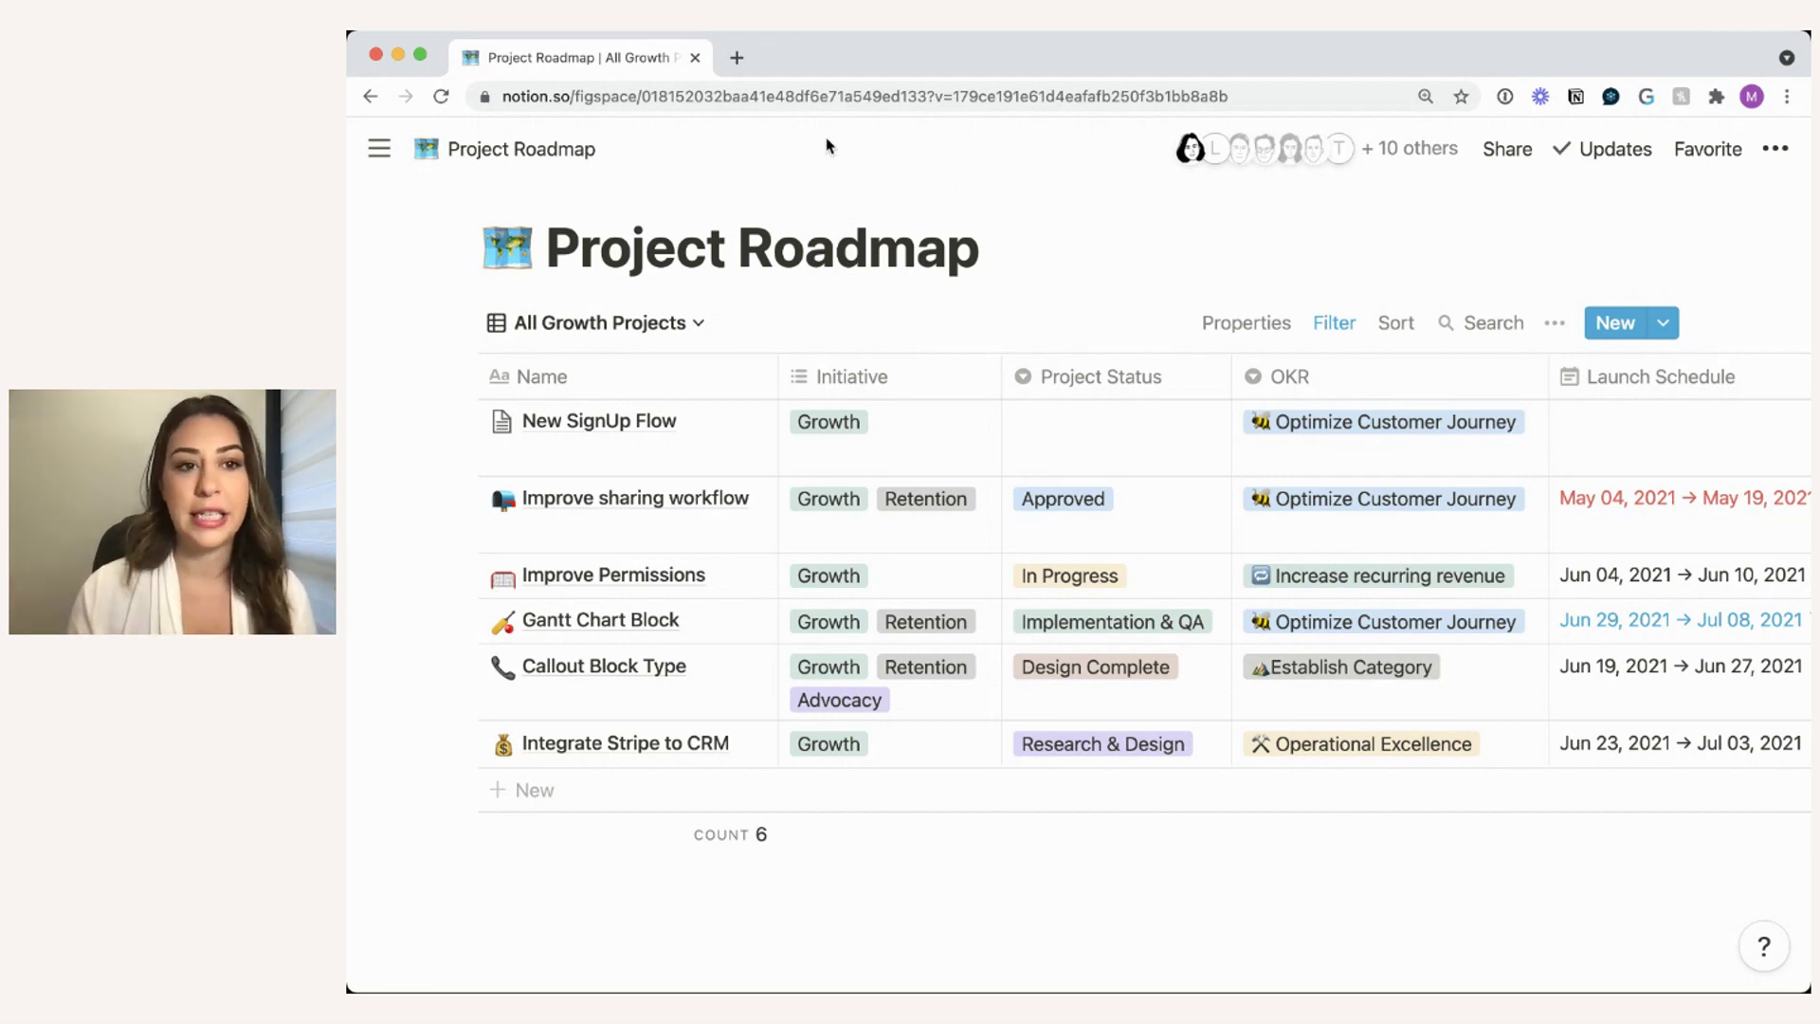
click(377, 154)
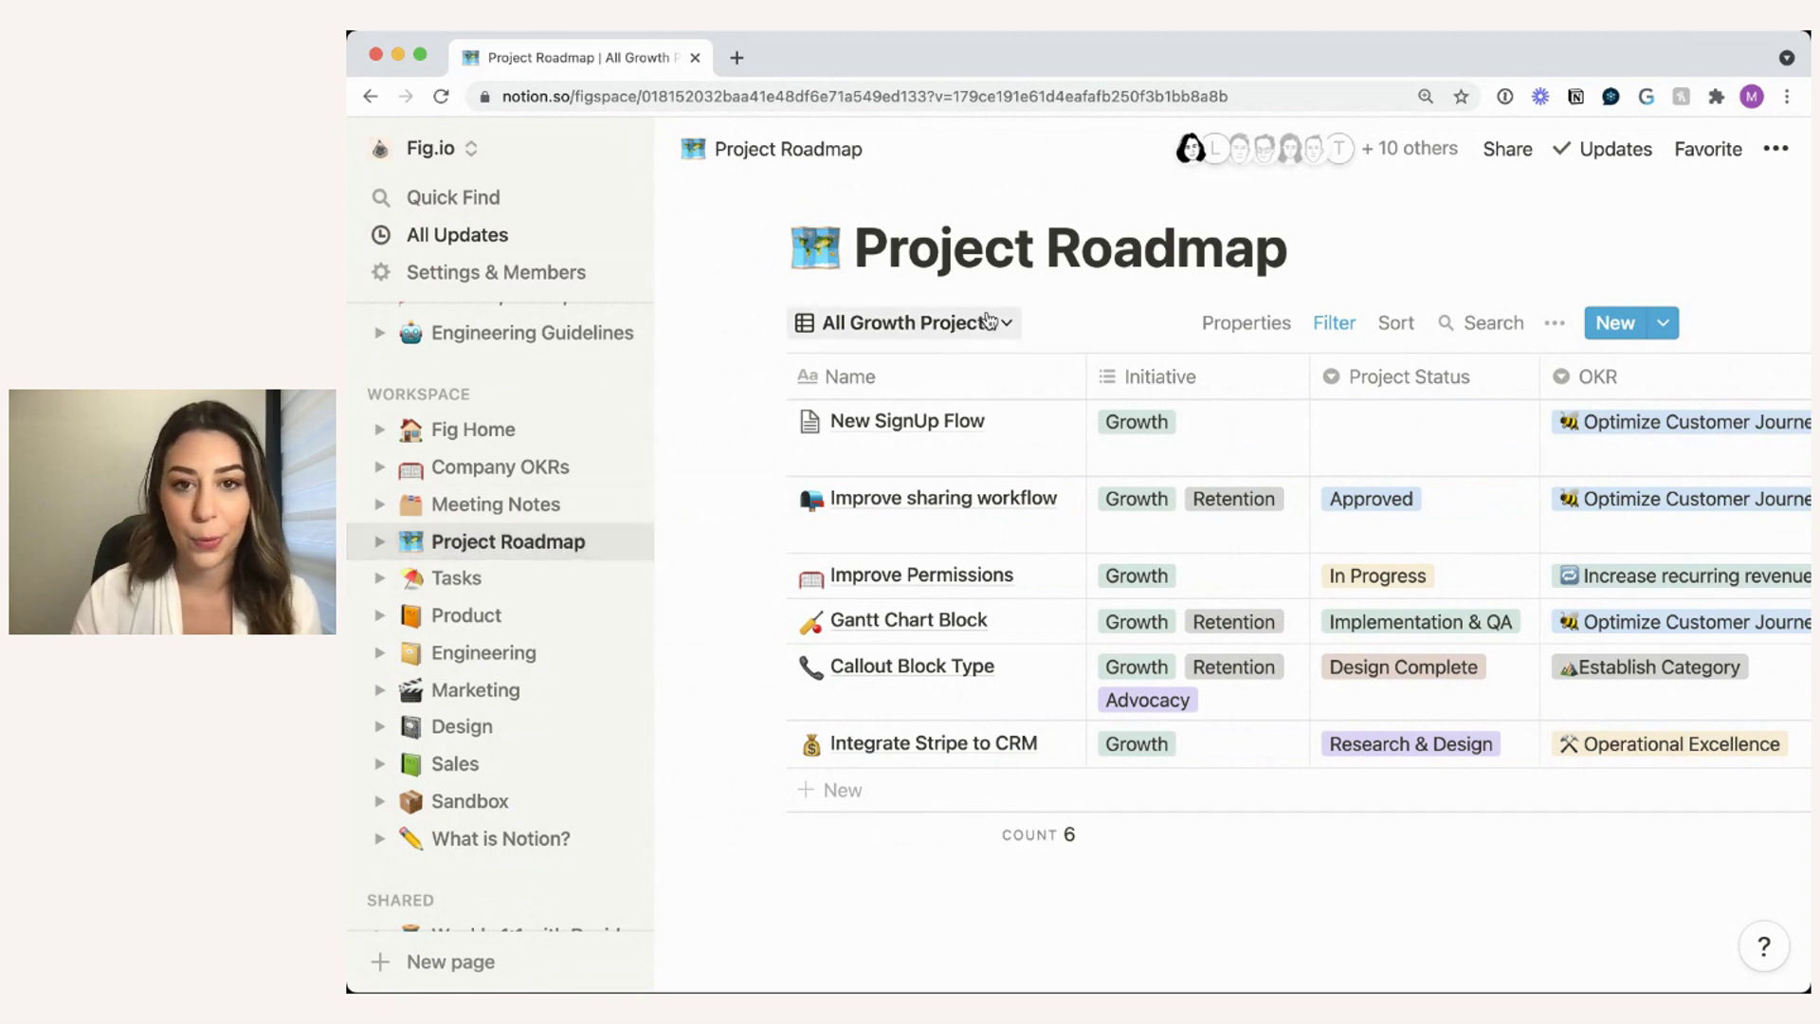
scroll(569, 545, down, 1)
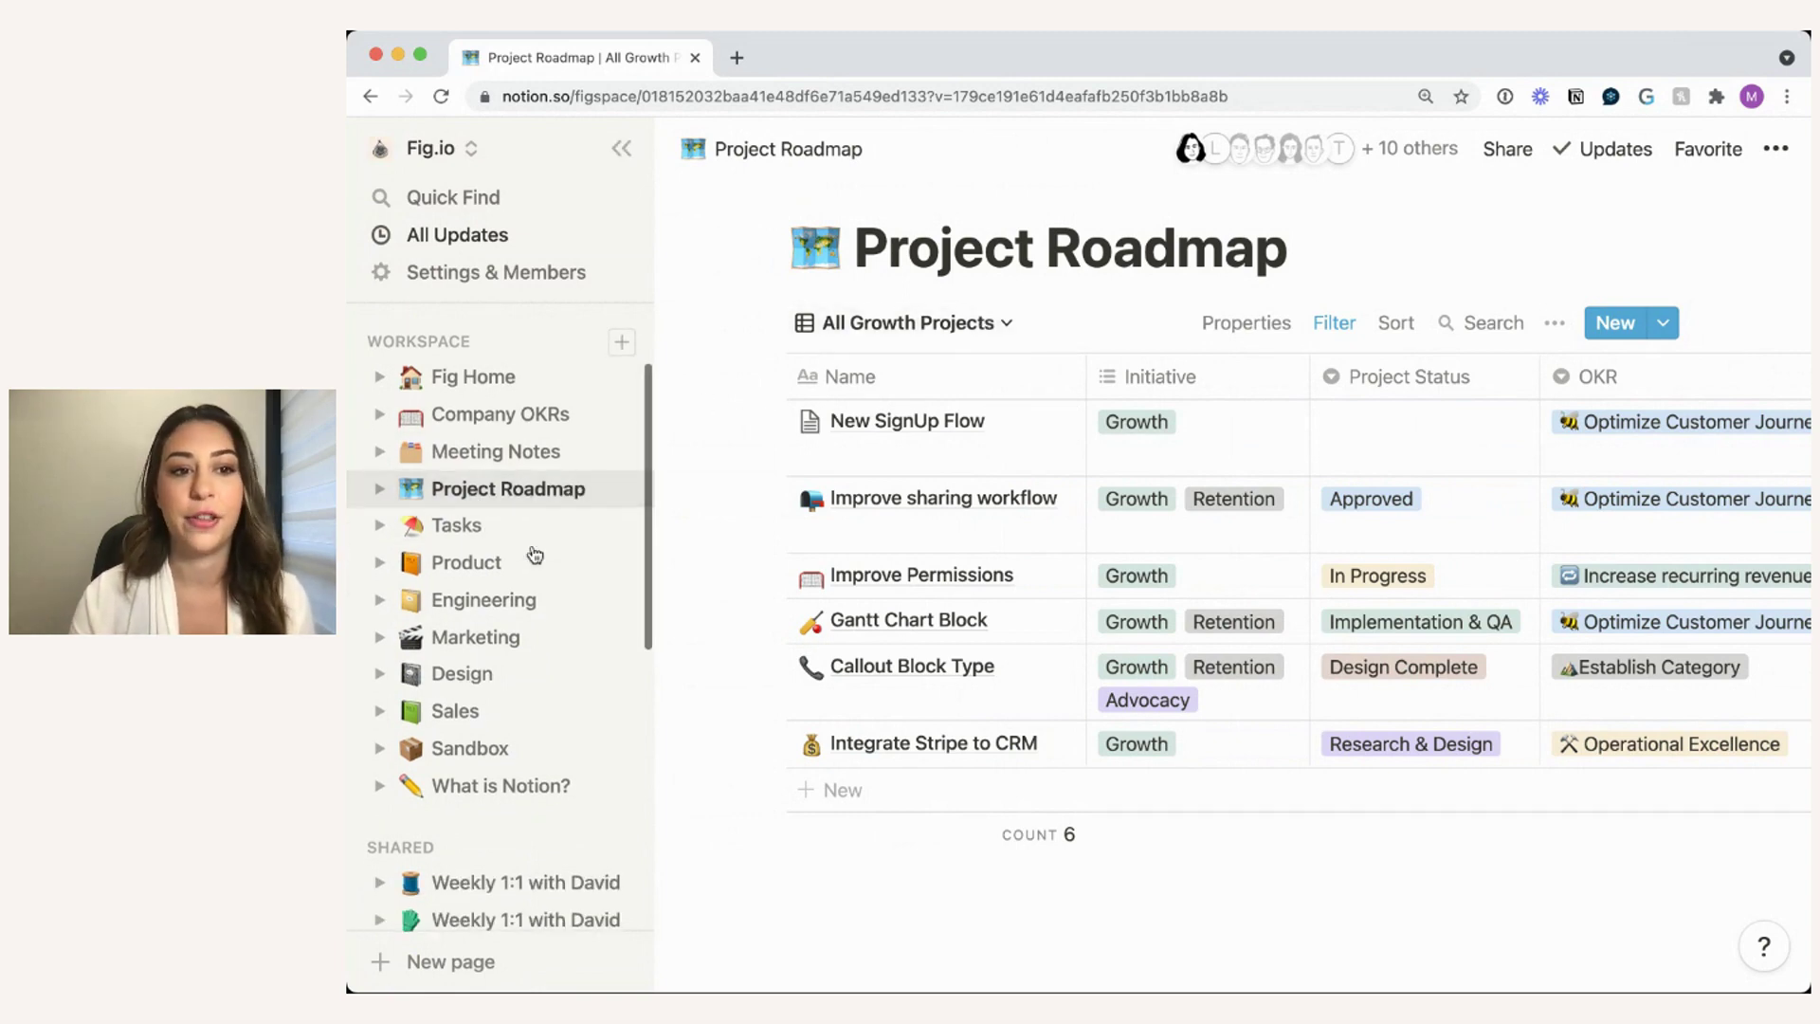
click(510, 567)
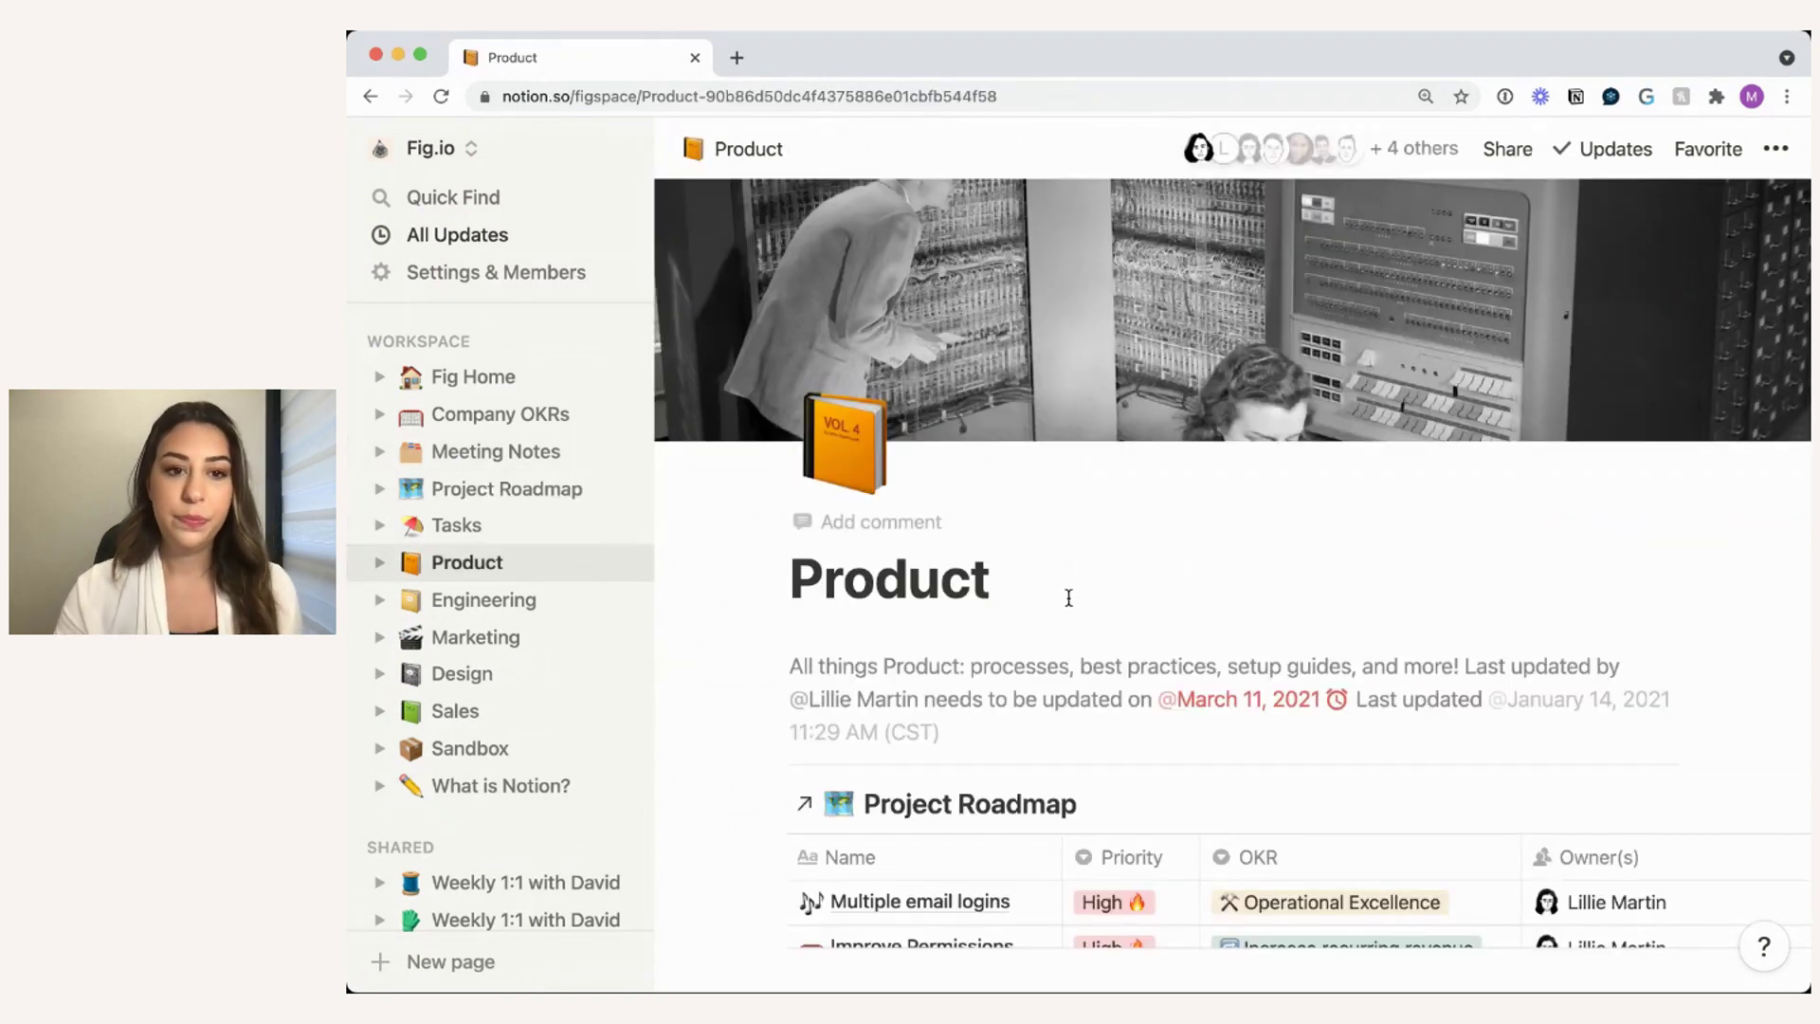
- Hide the sidebar and open the Filter rules of the Product page's linked Project Roadmap view
click(633, 153)
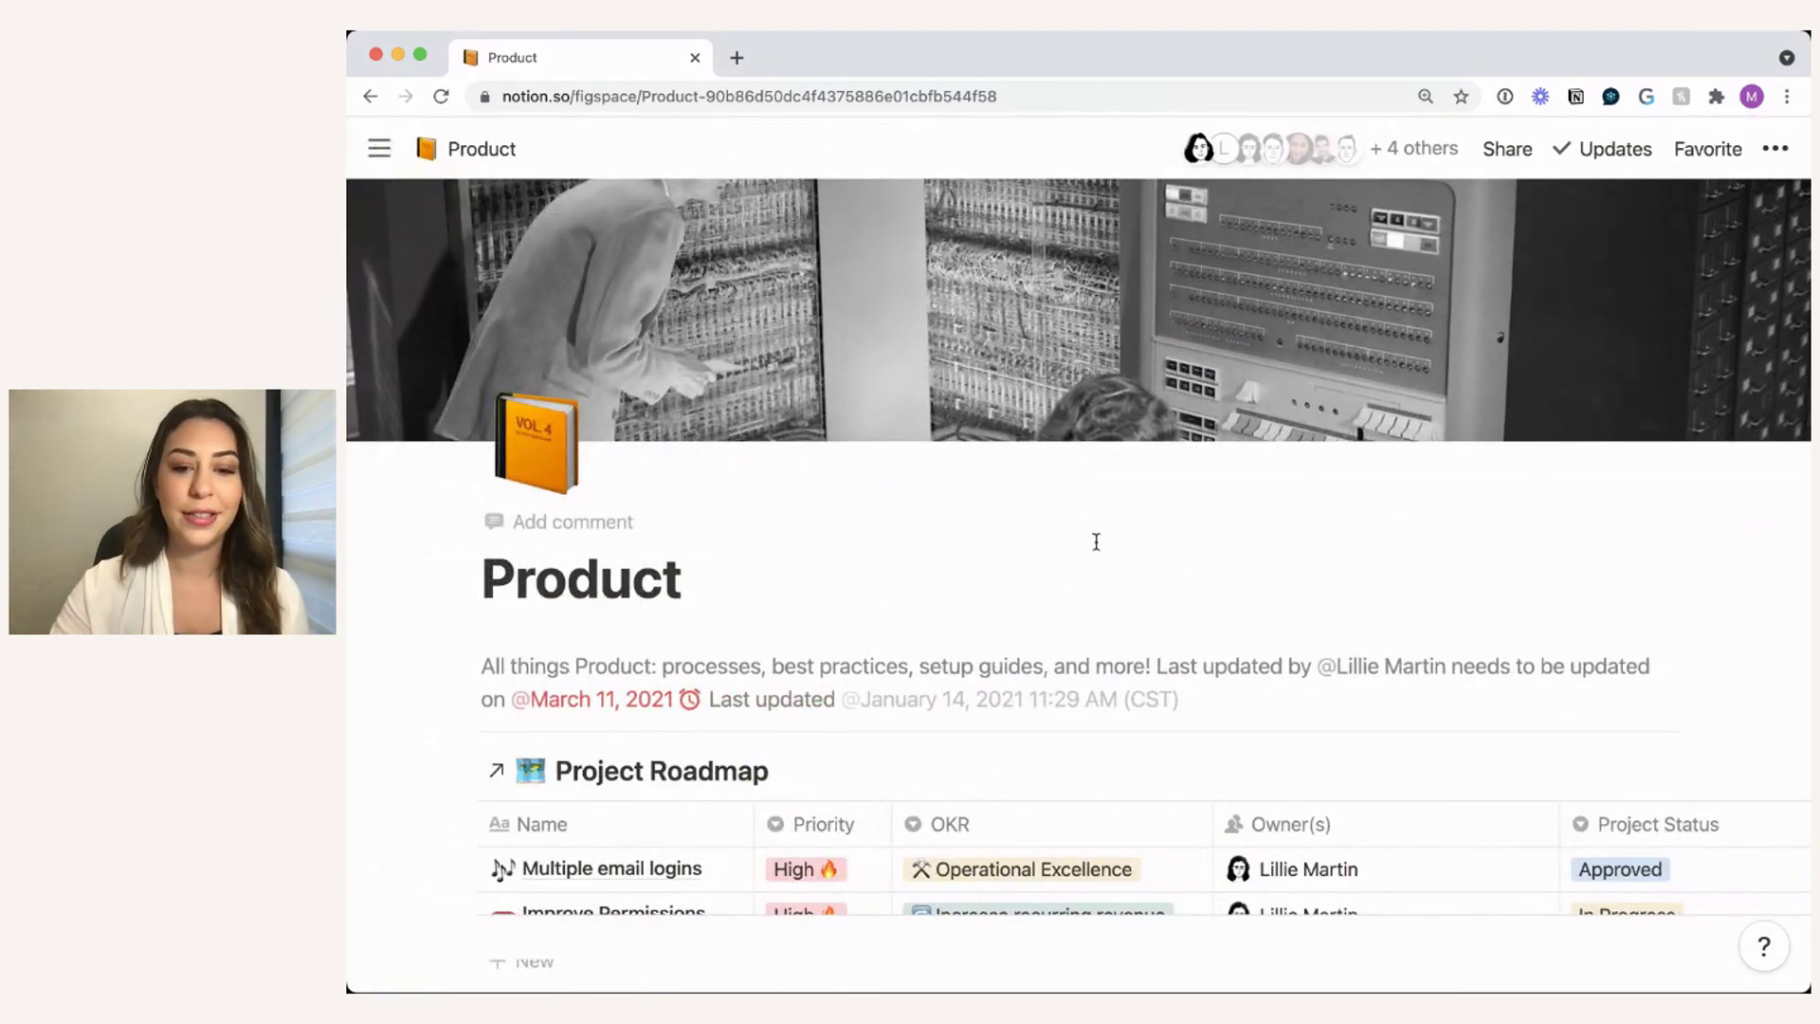
scroll(1129, 597, down, 10)
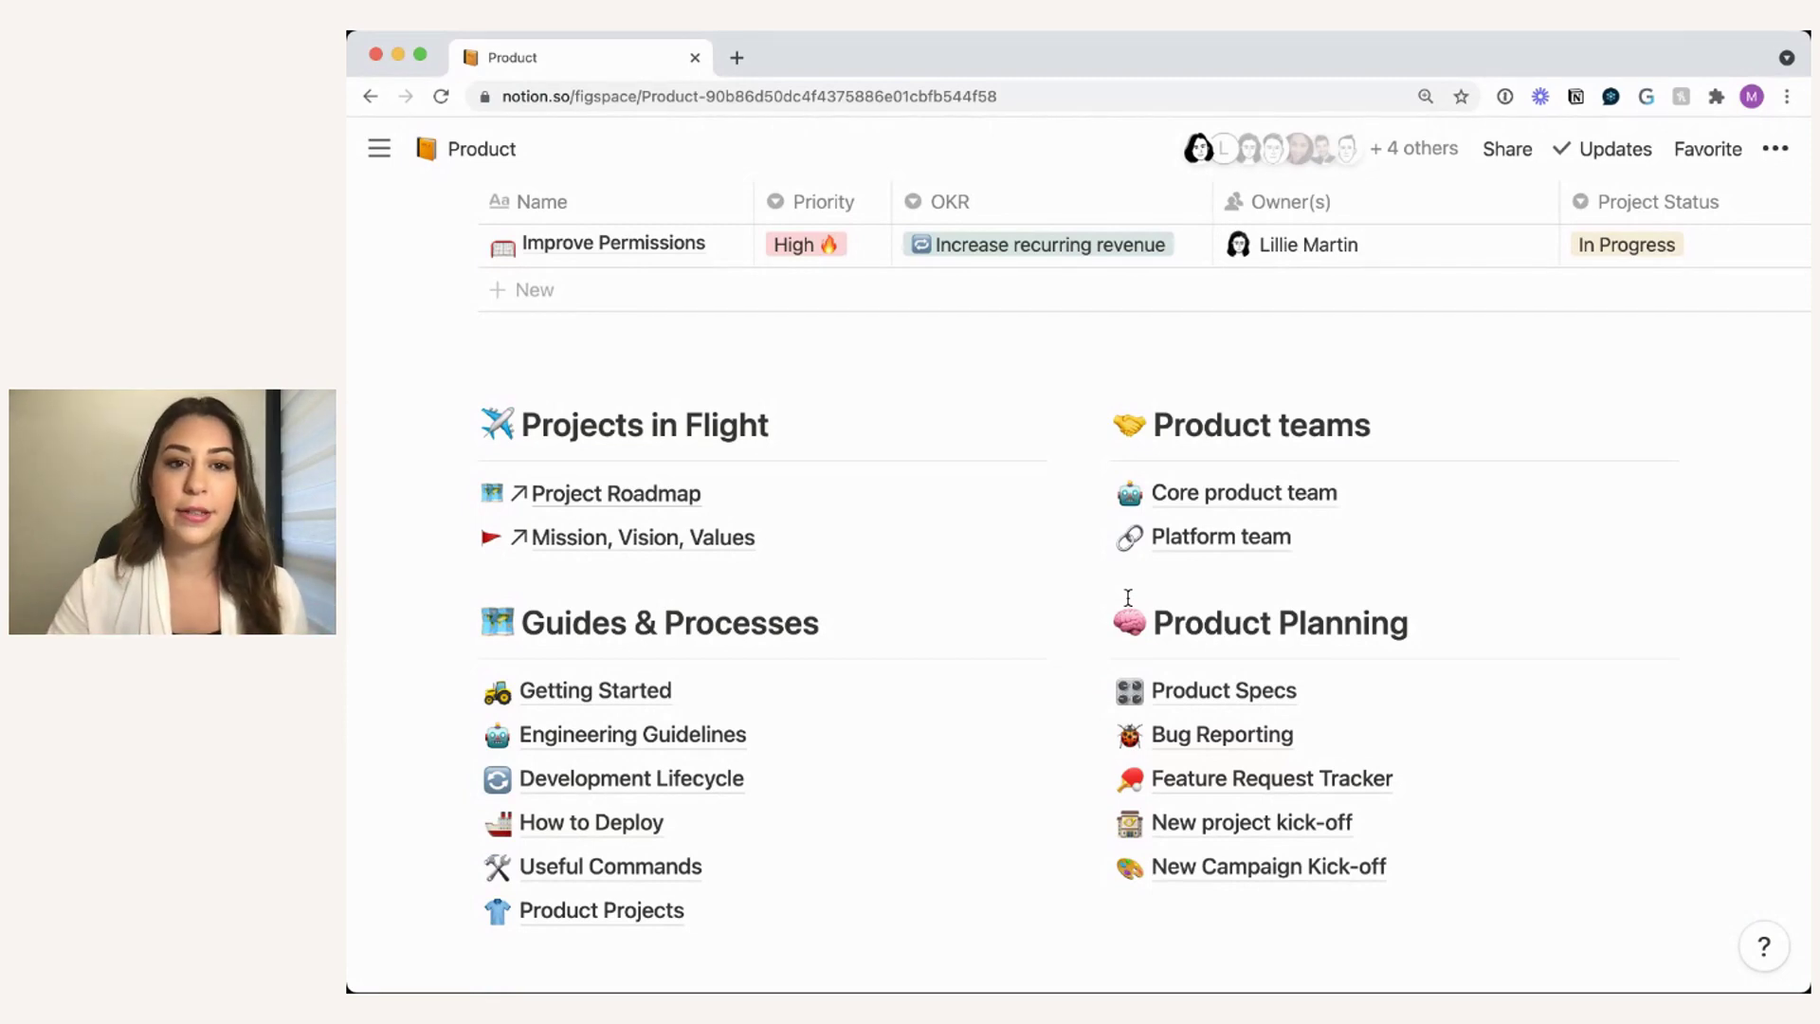
scroll(1128, 597, up, 5)
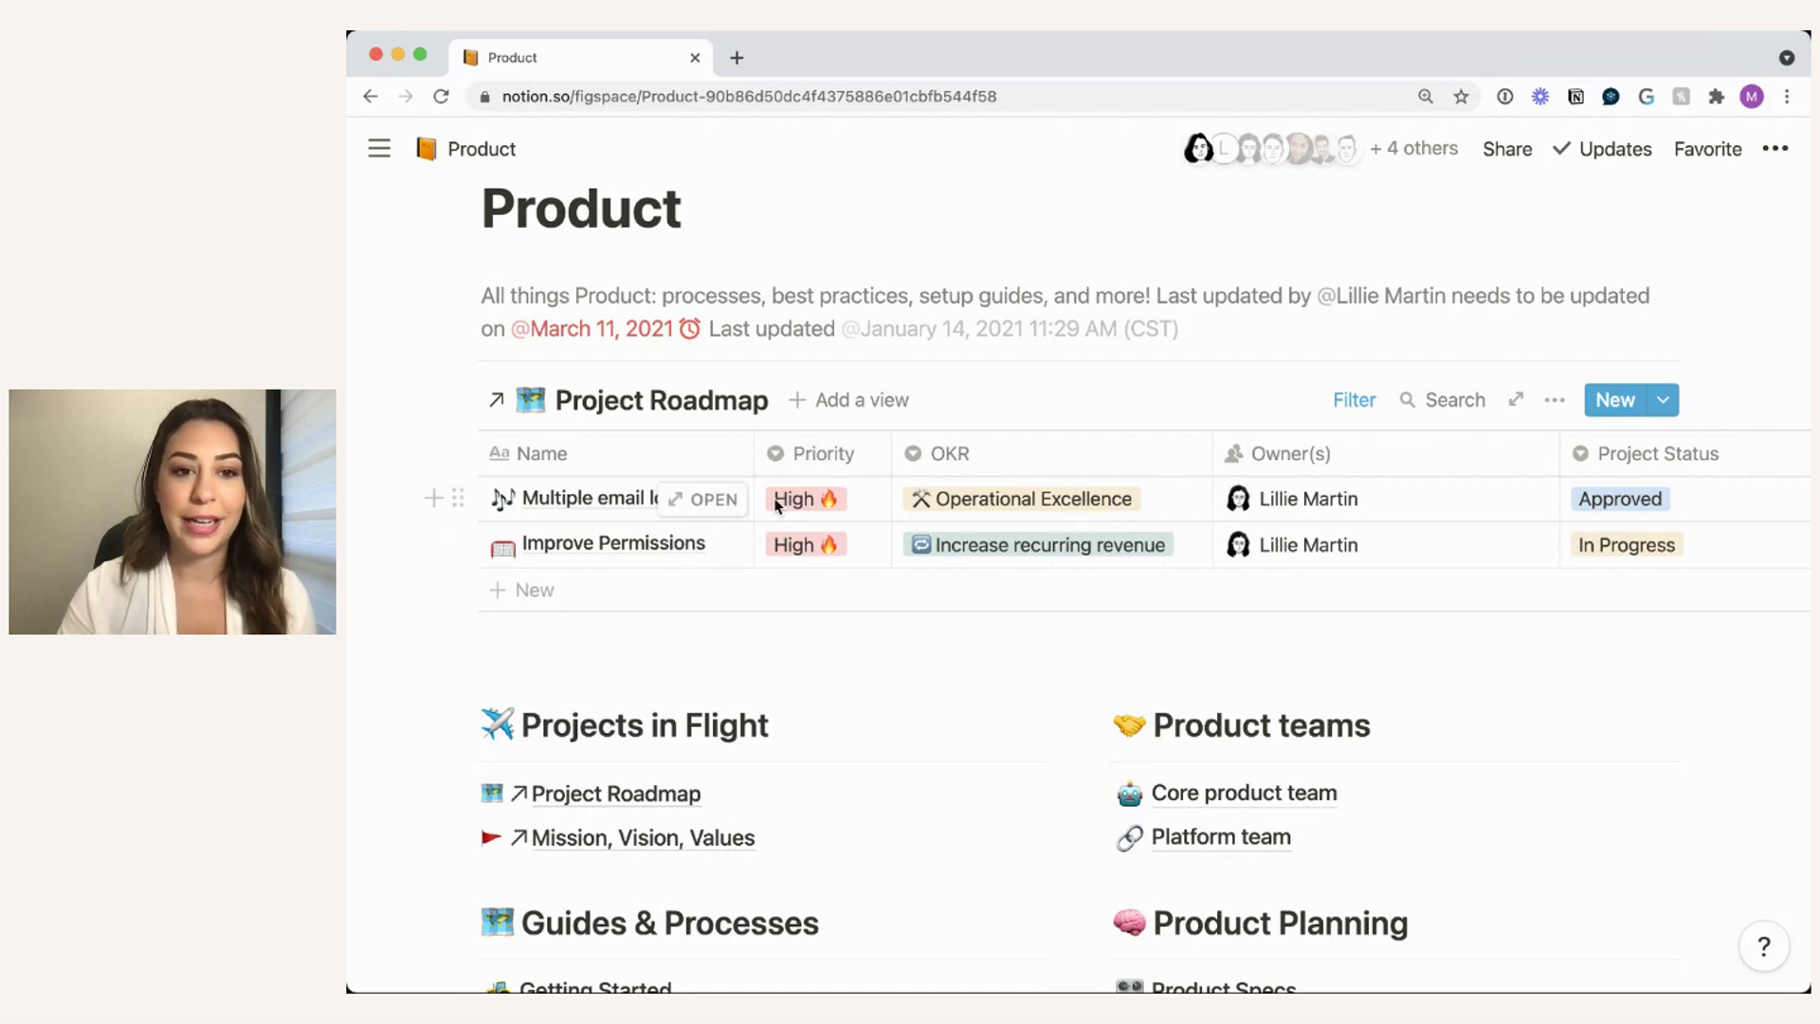
click(1350, 400)
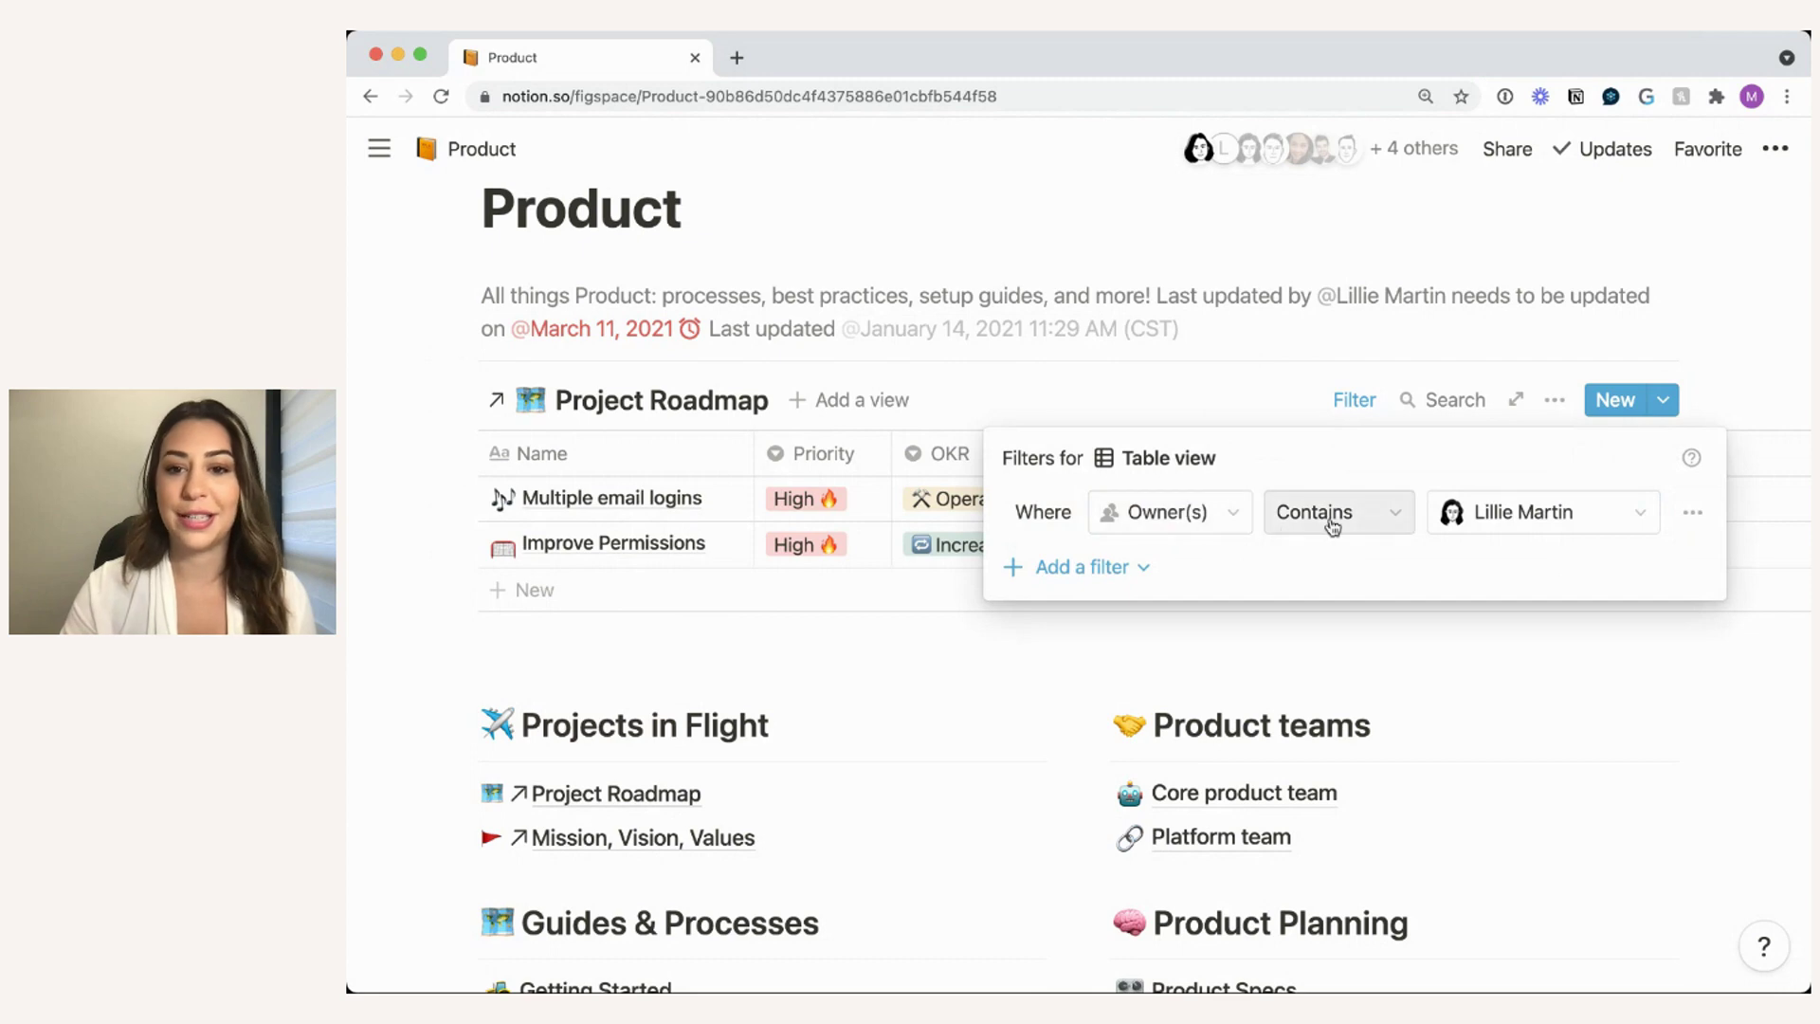
- Dismiss the filters and drag the Owner(s) column narrower until the Launch dates show
click(1528, 638)
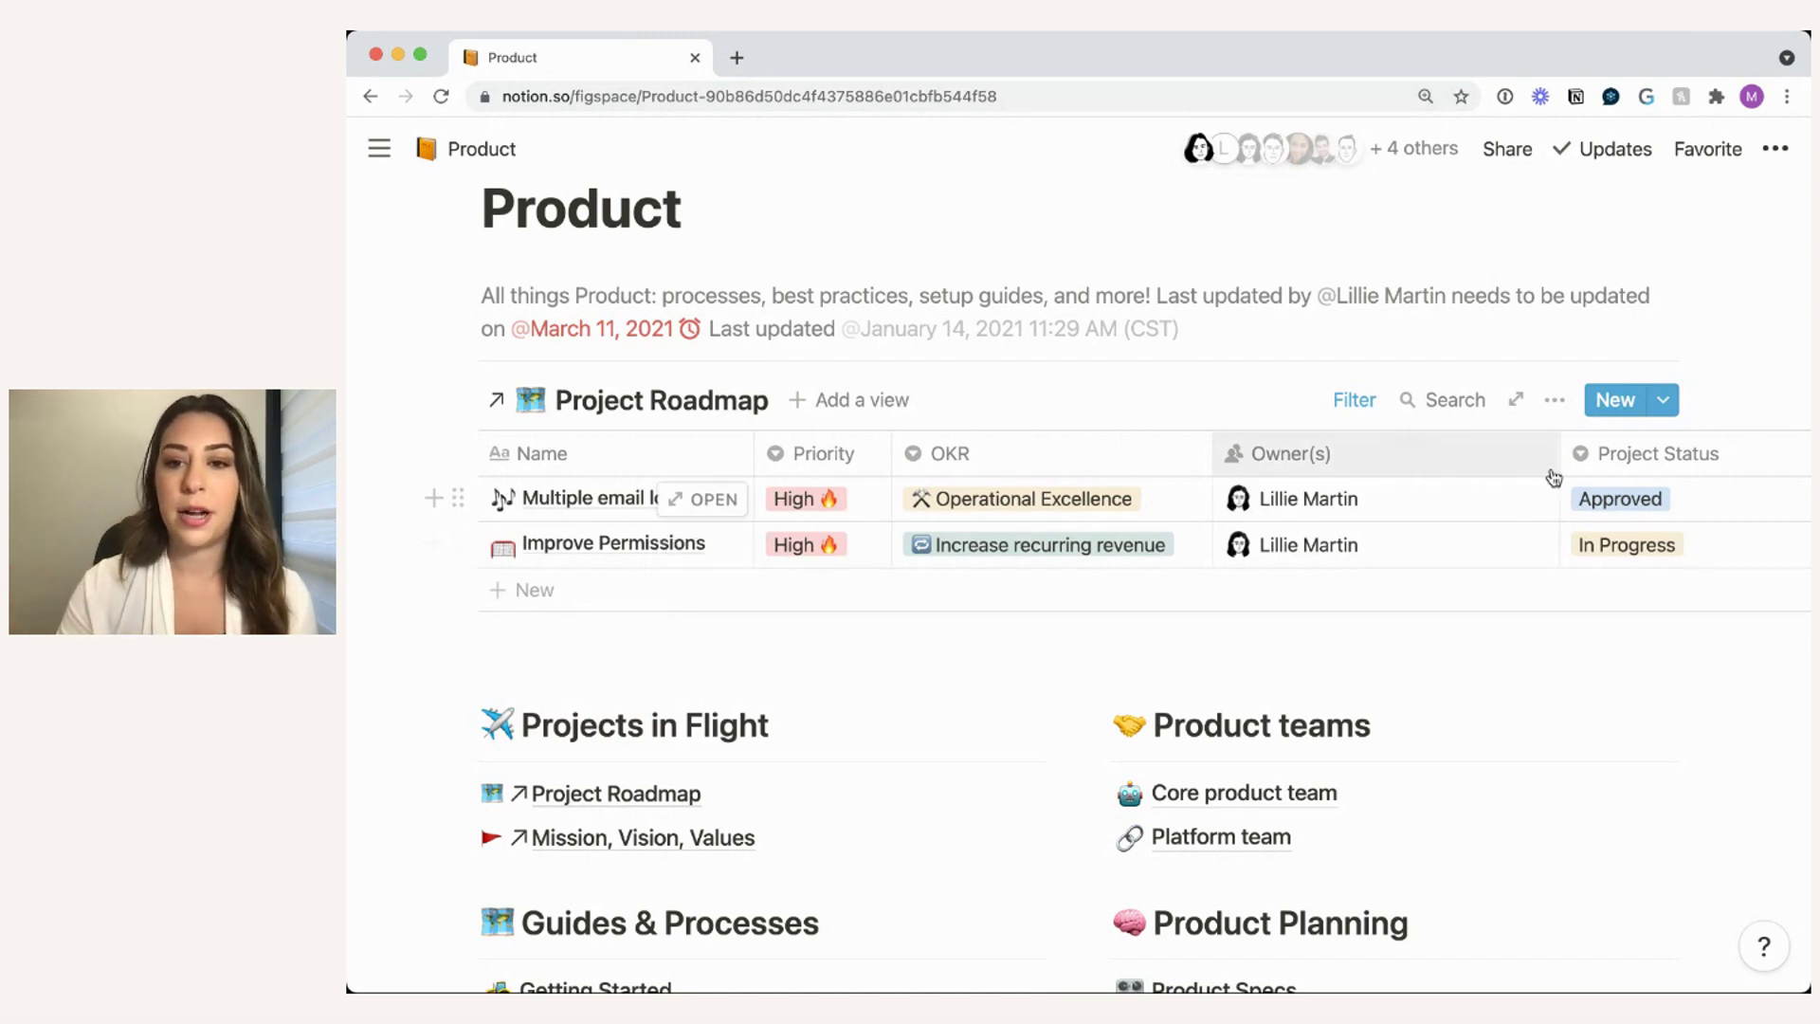
drag(1560, 453, 1424, 459)
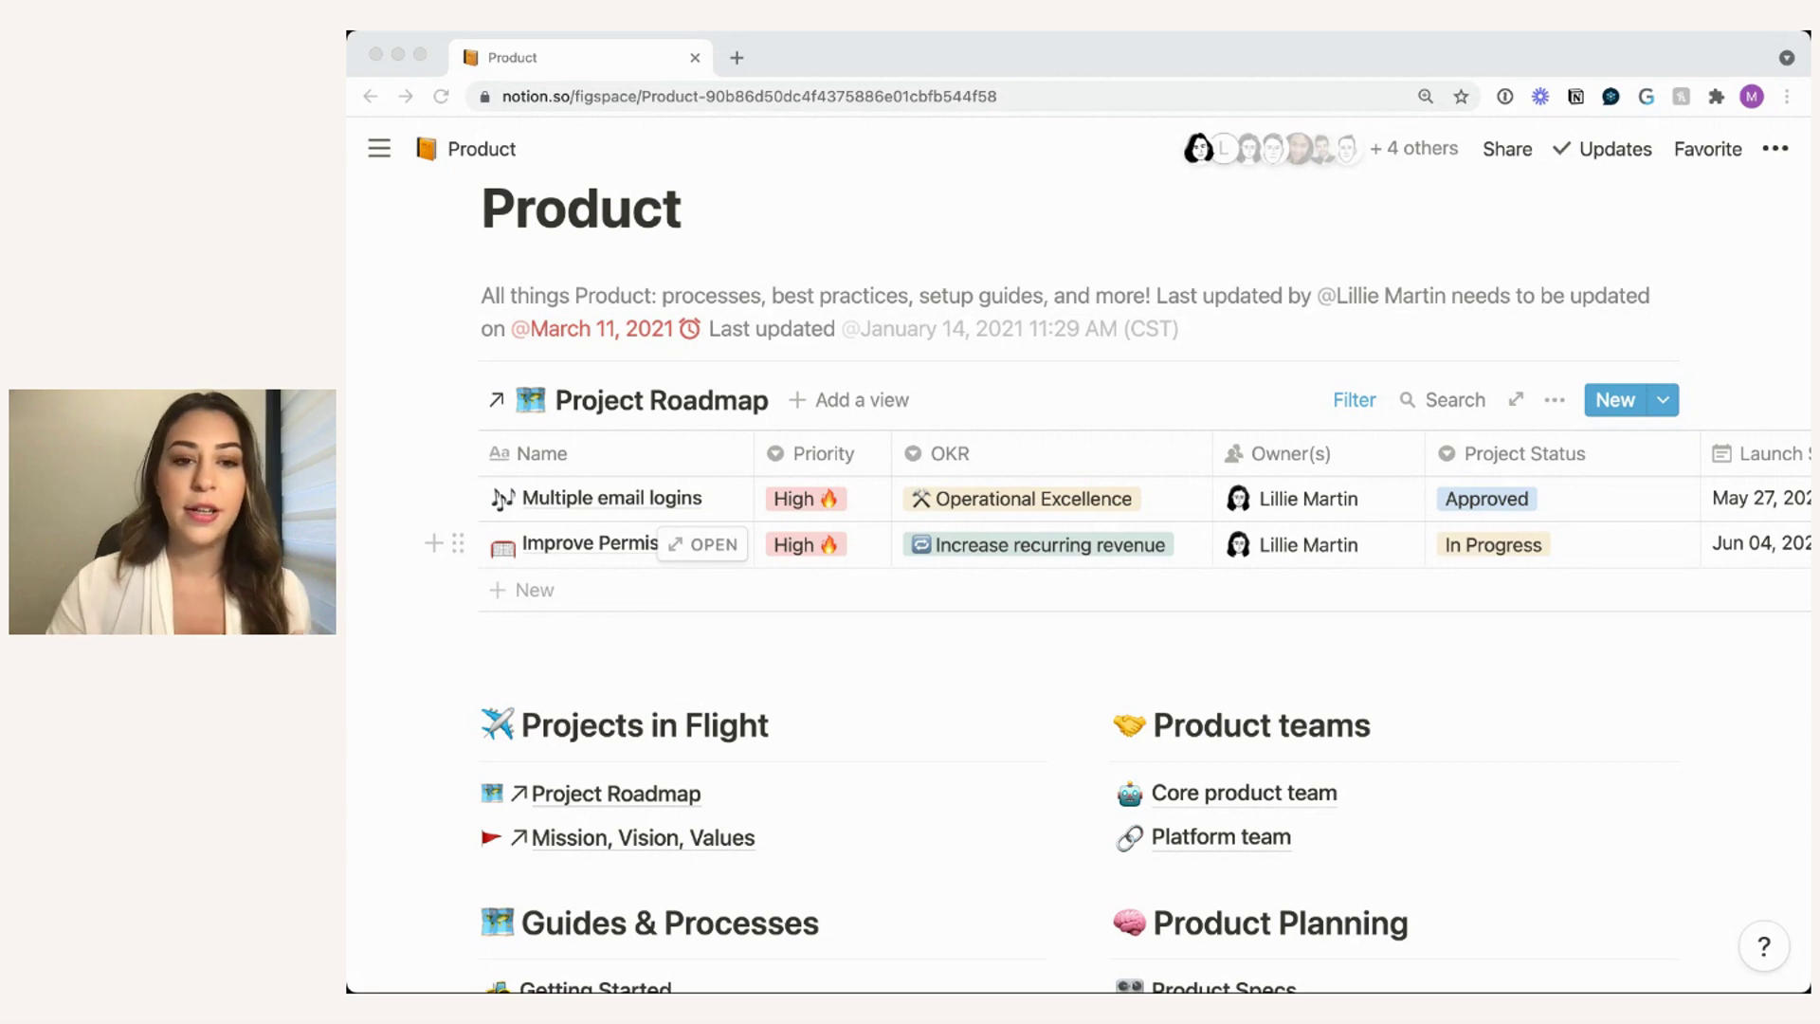
click(1055, 702)
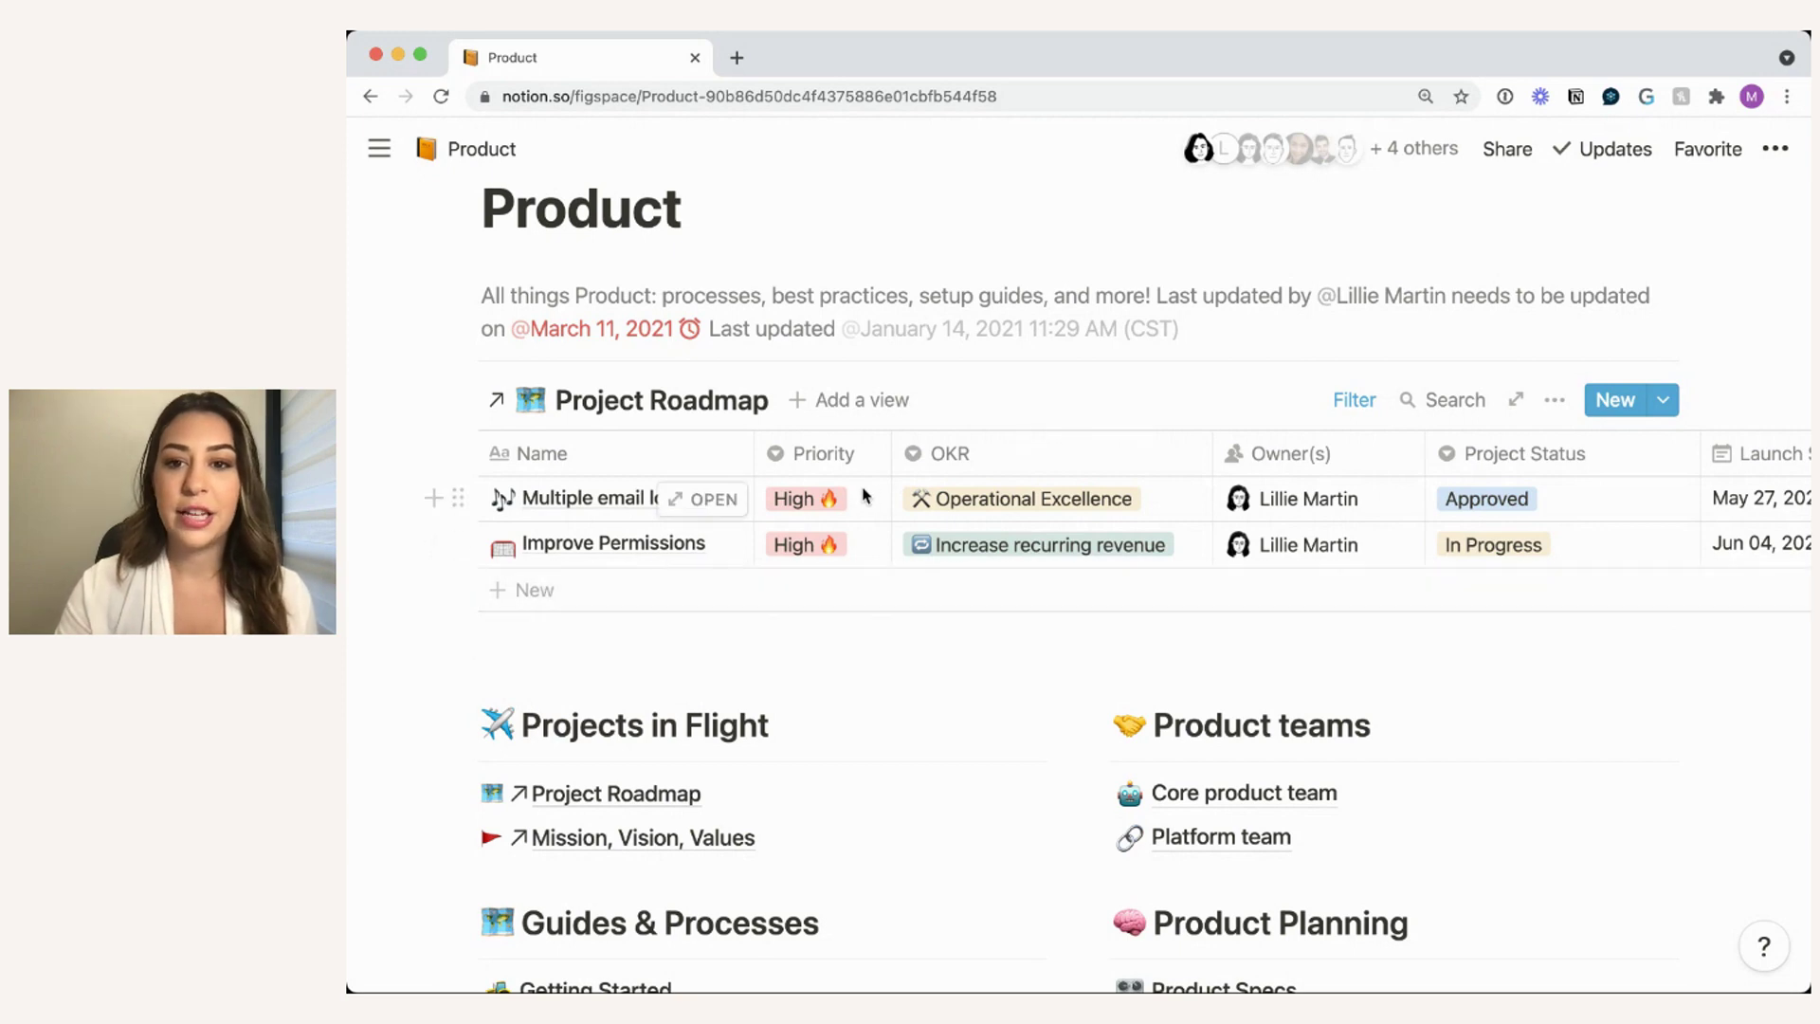
- Set Improve Permissions' Project Status to Approved in the embedded roadmap table
click(1532, 543)
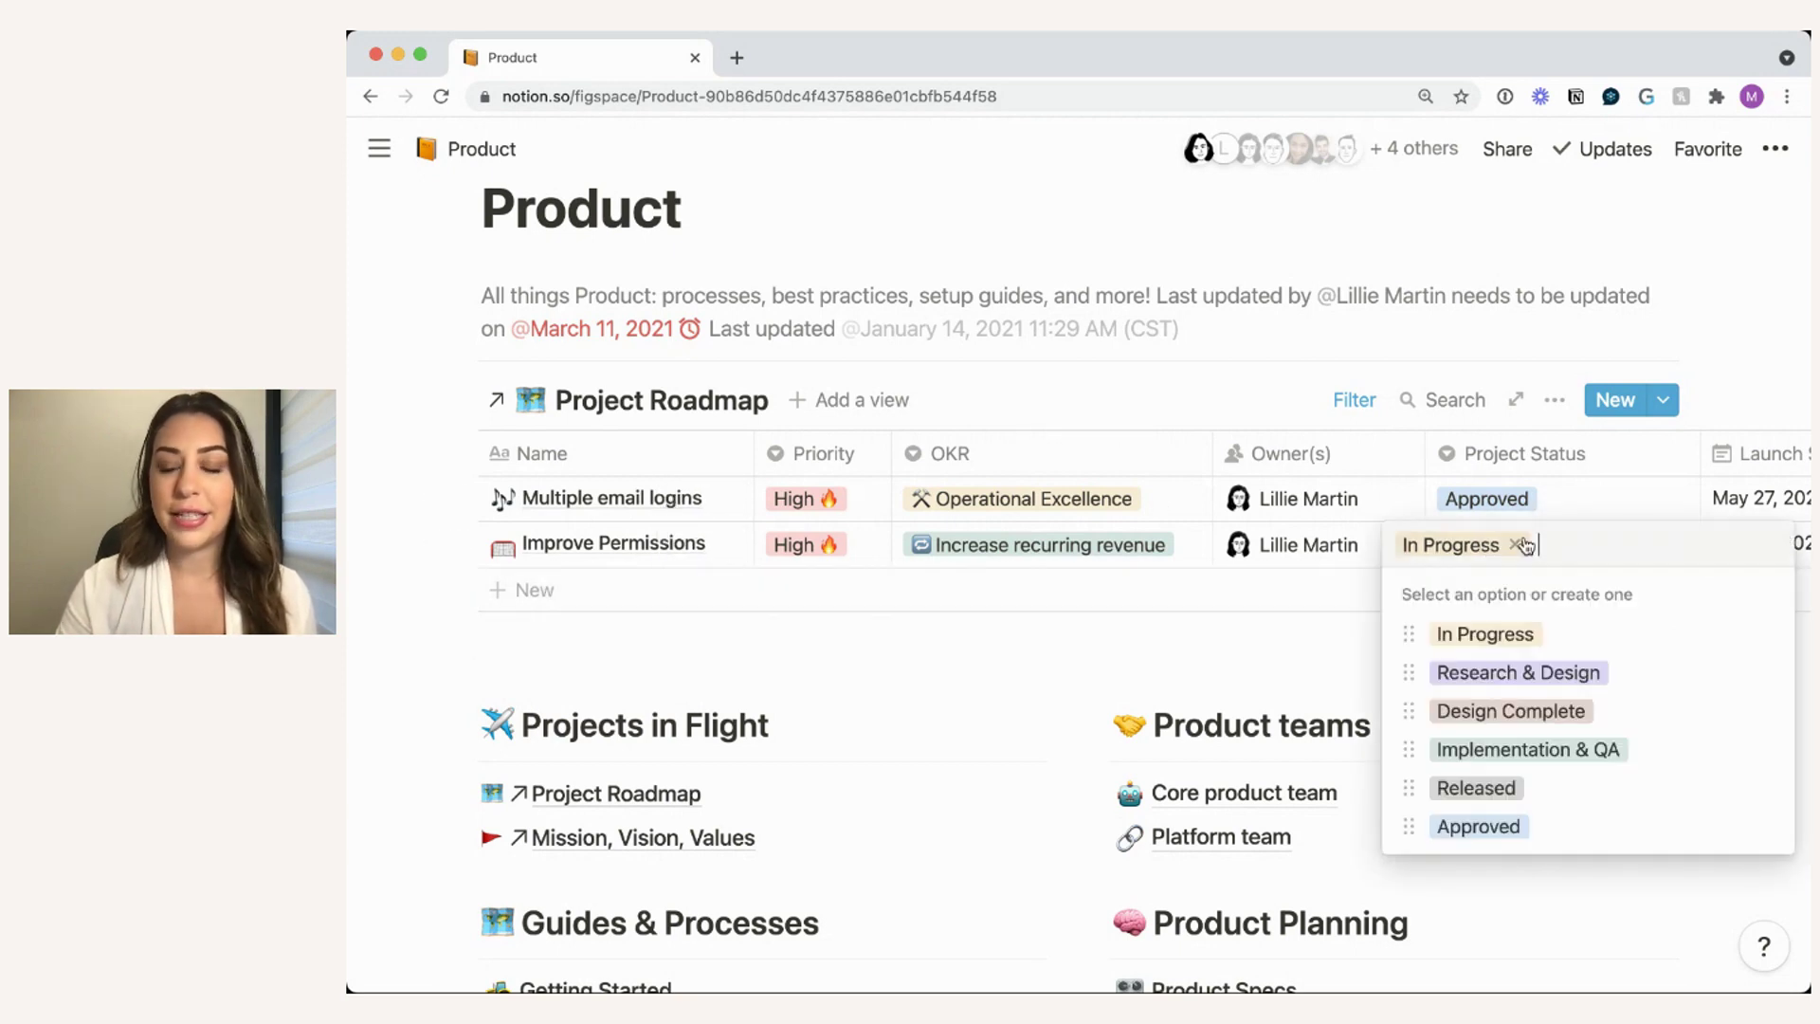
click(1479, 826)
click(1504, 718)
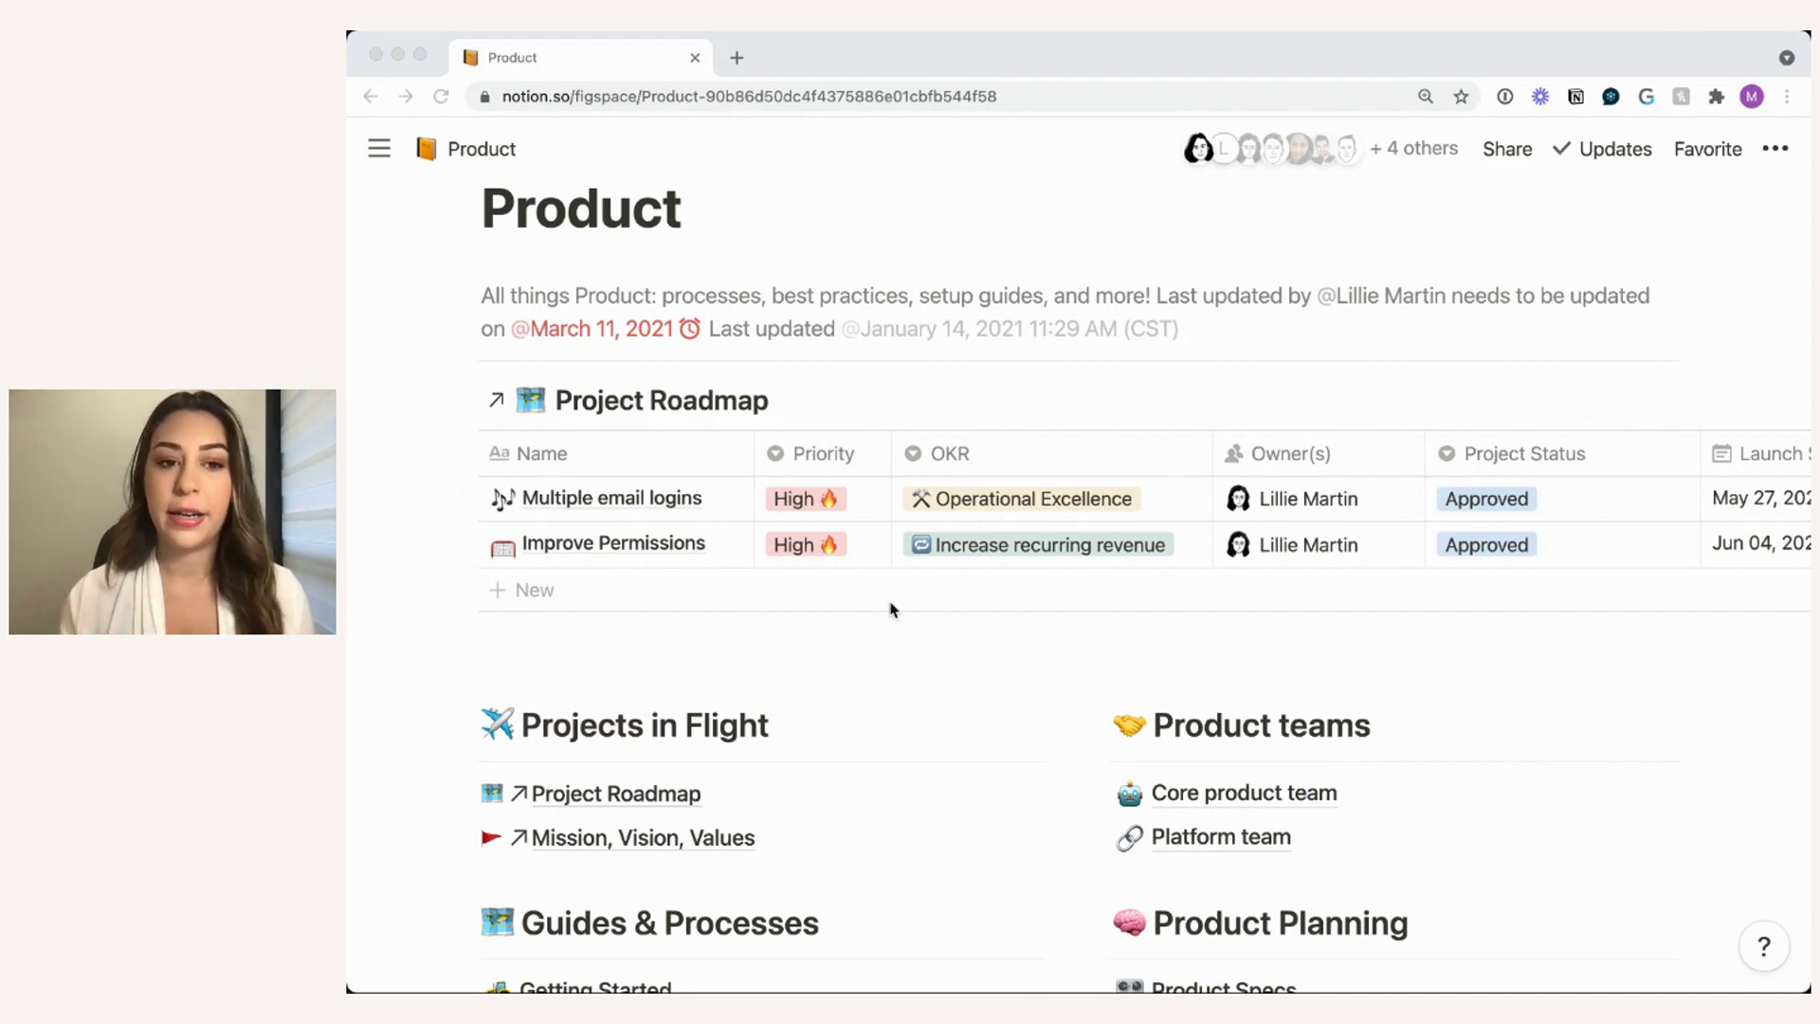
click(724, 660)
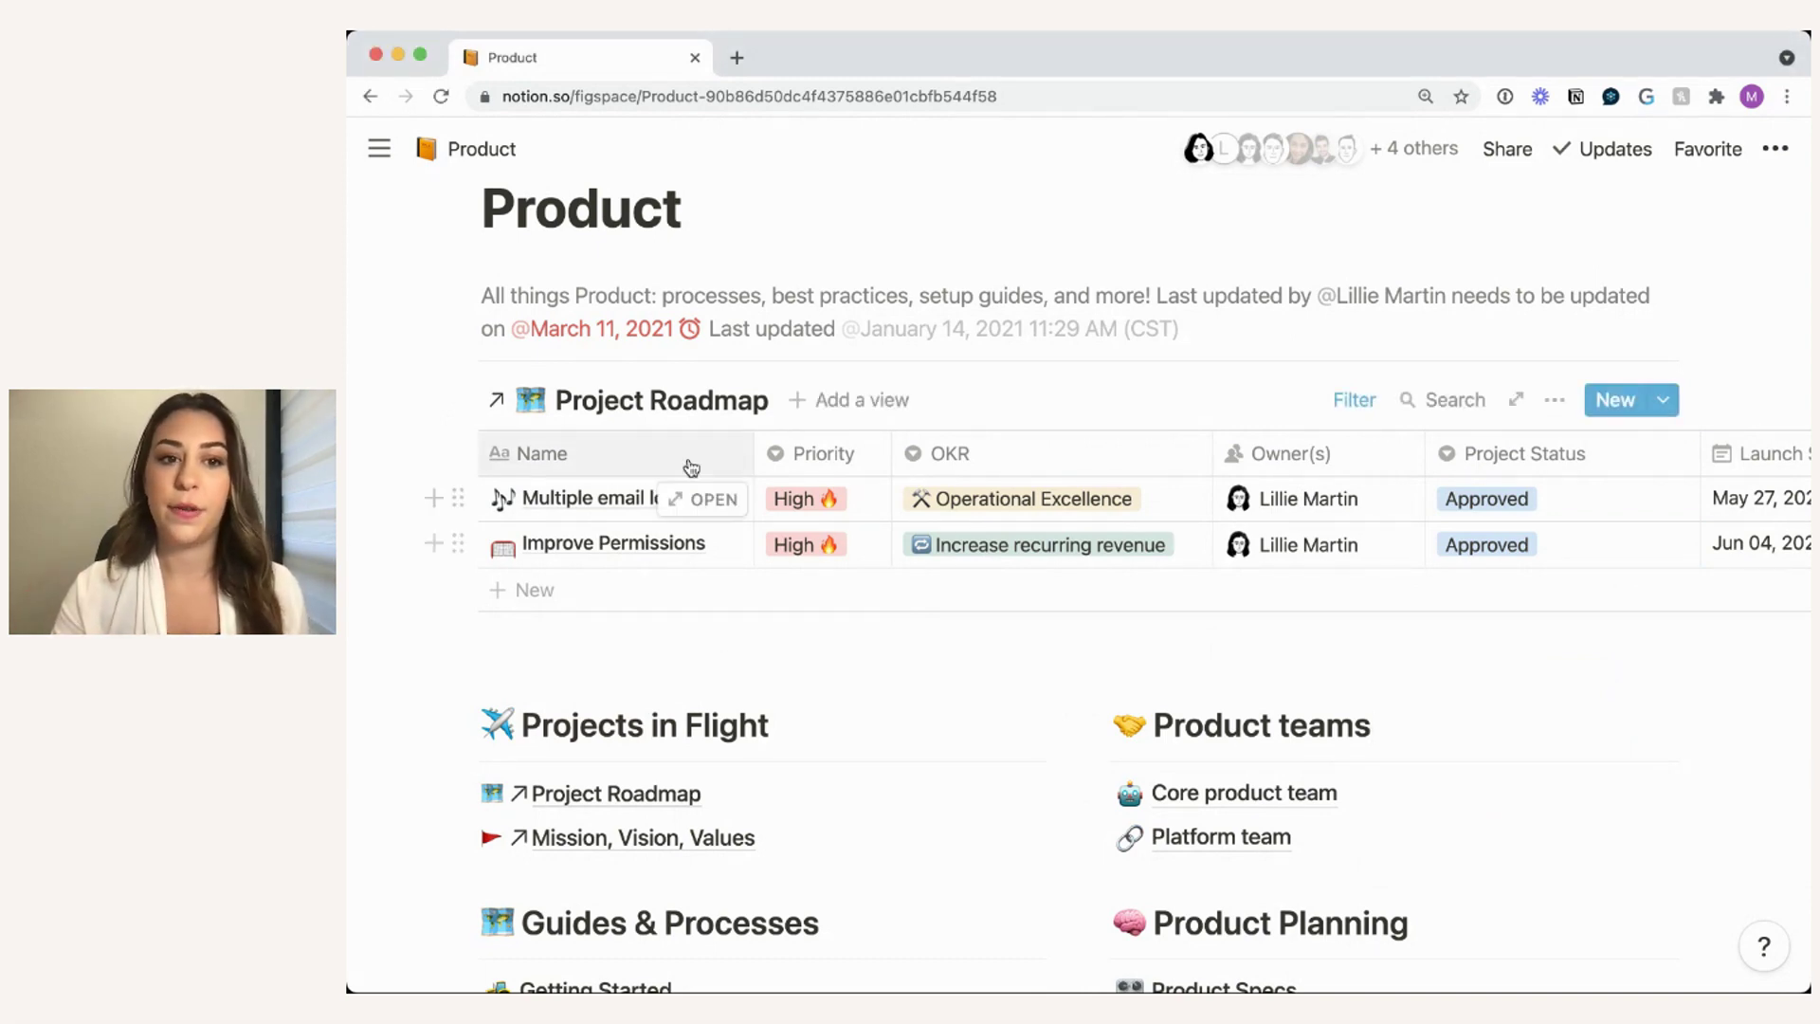
click(599, 415)
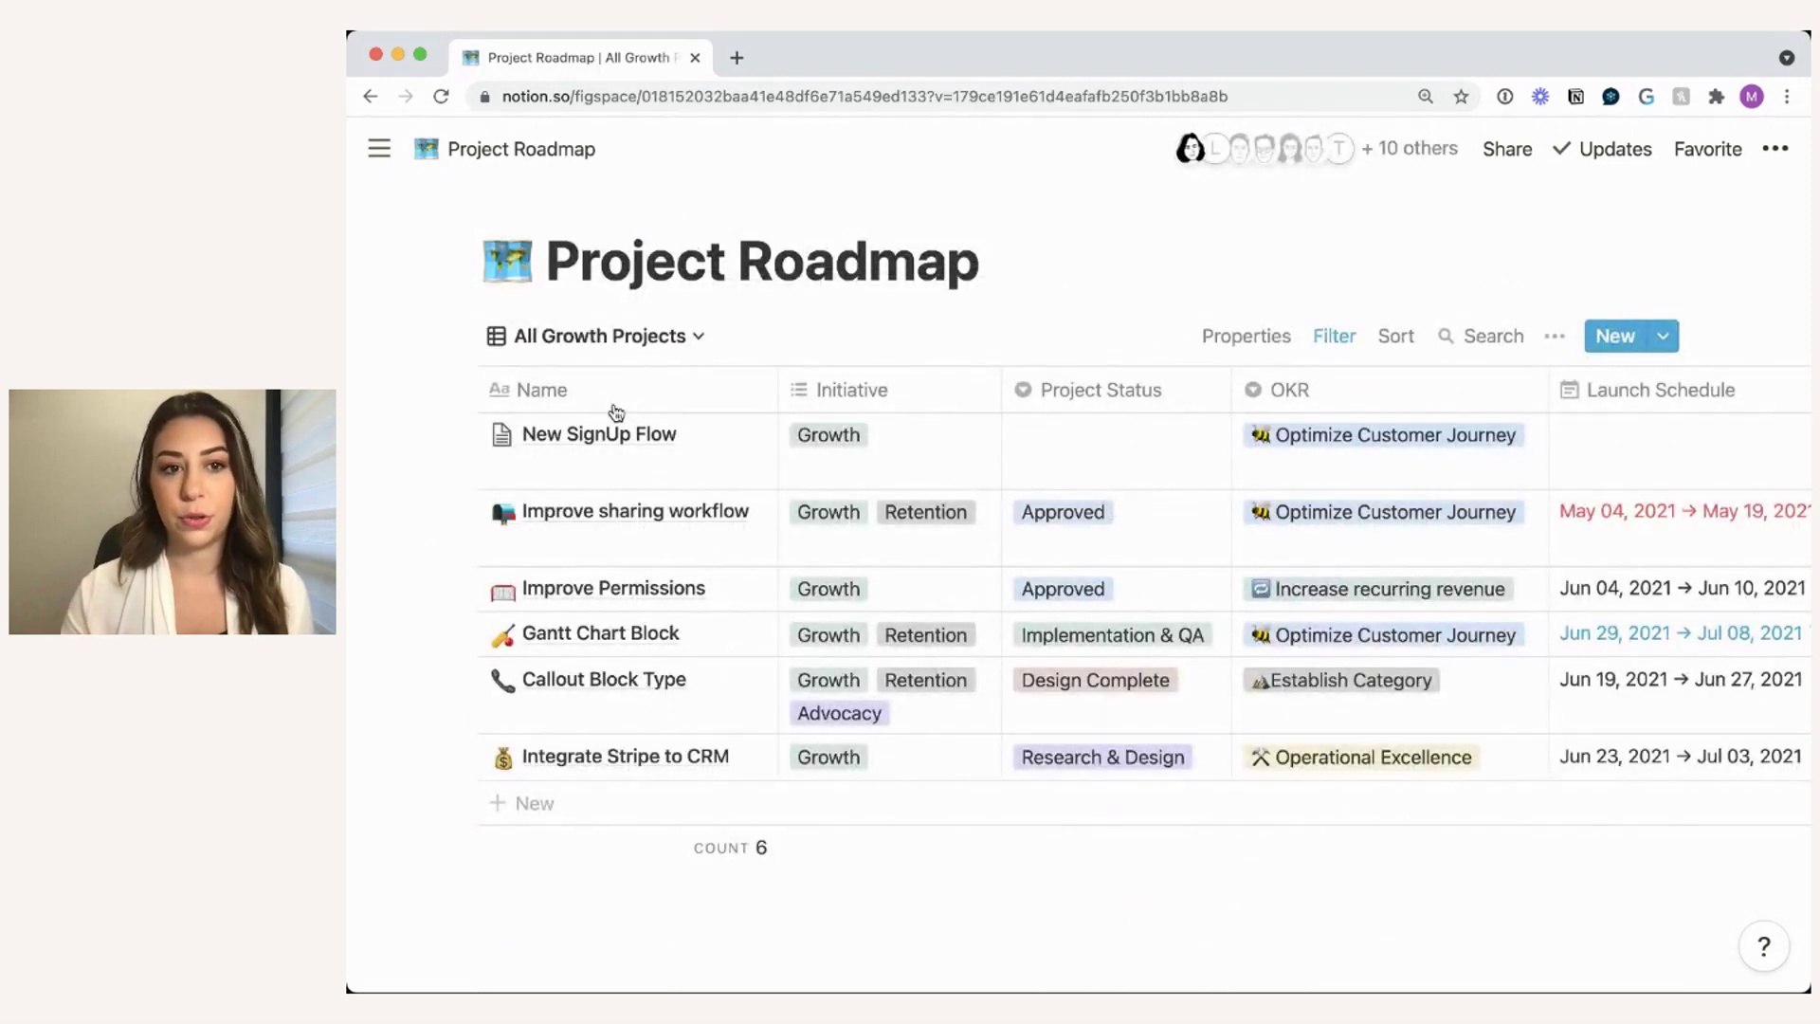
click(372, 96)
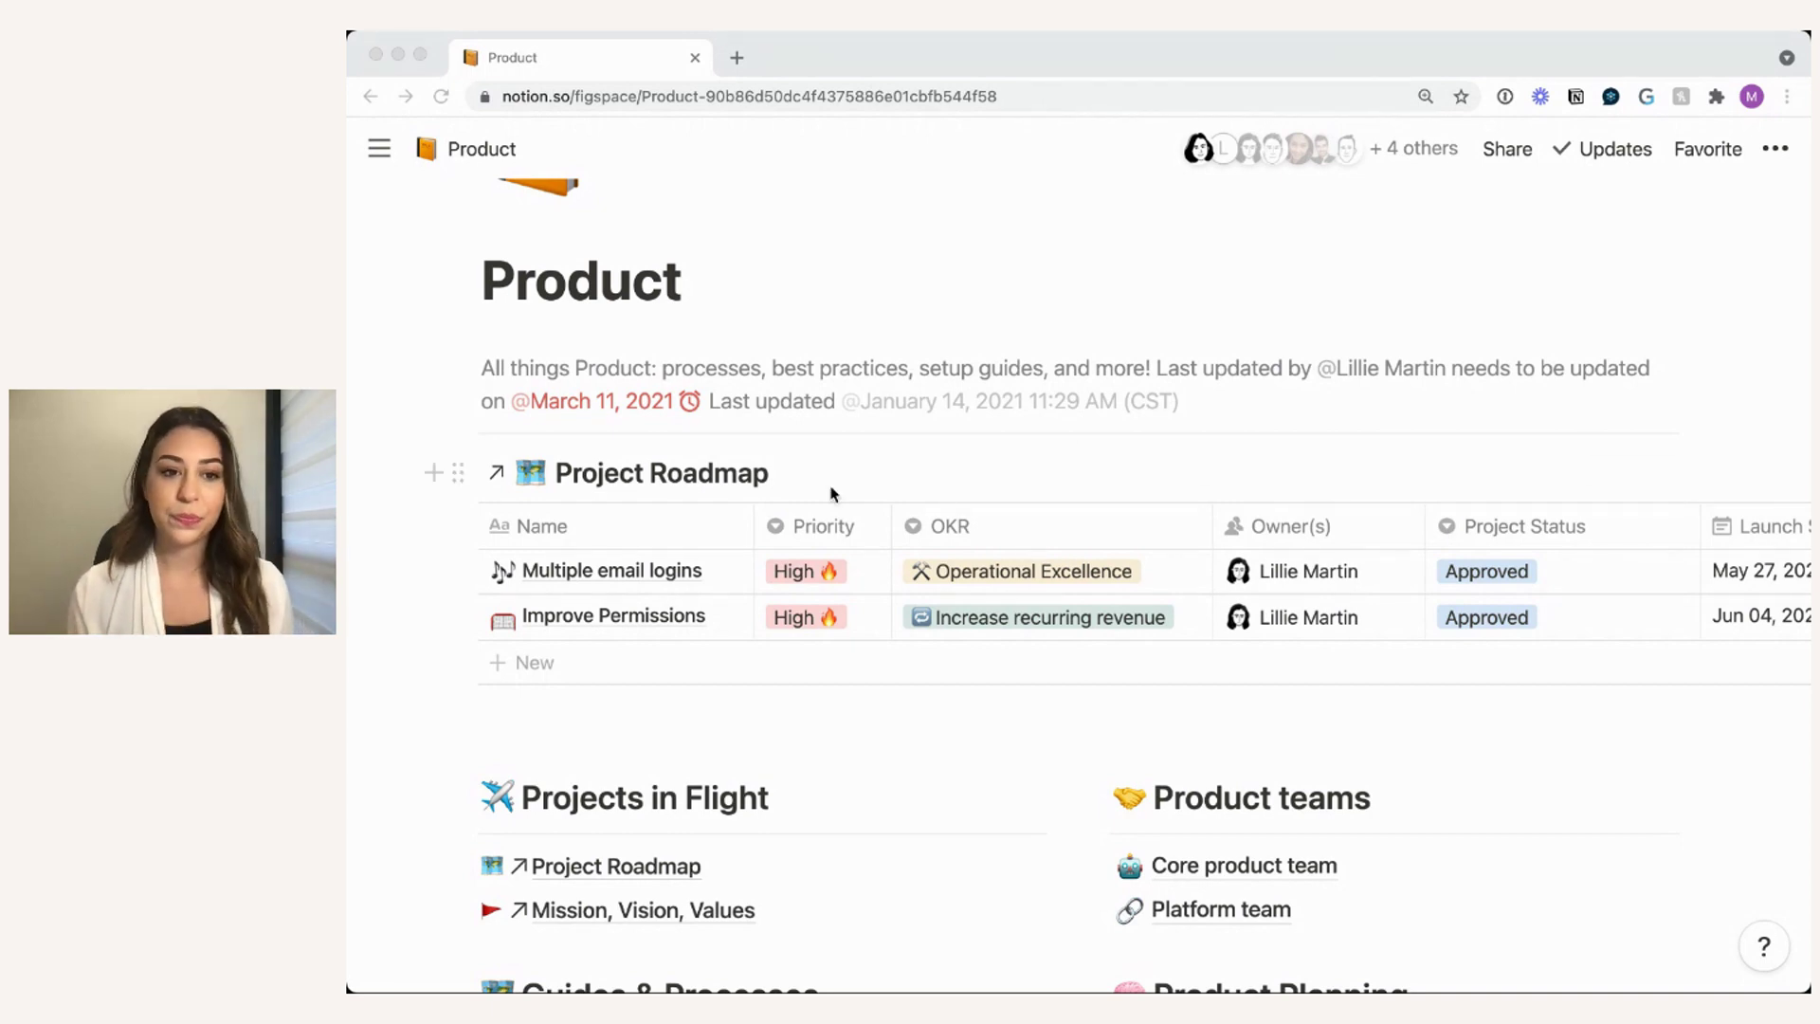
click(902, 479)
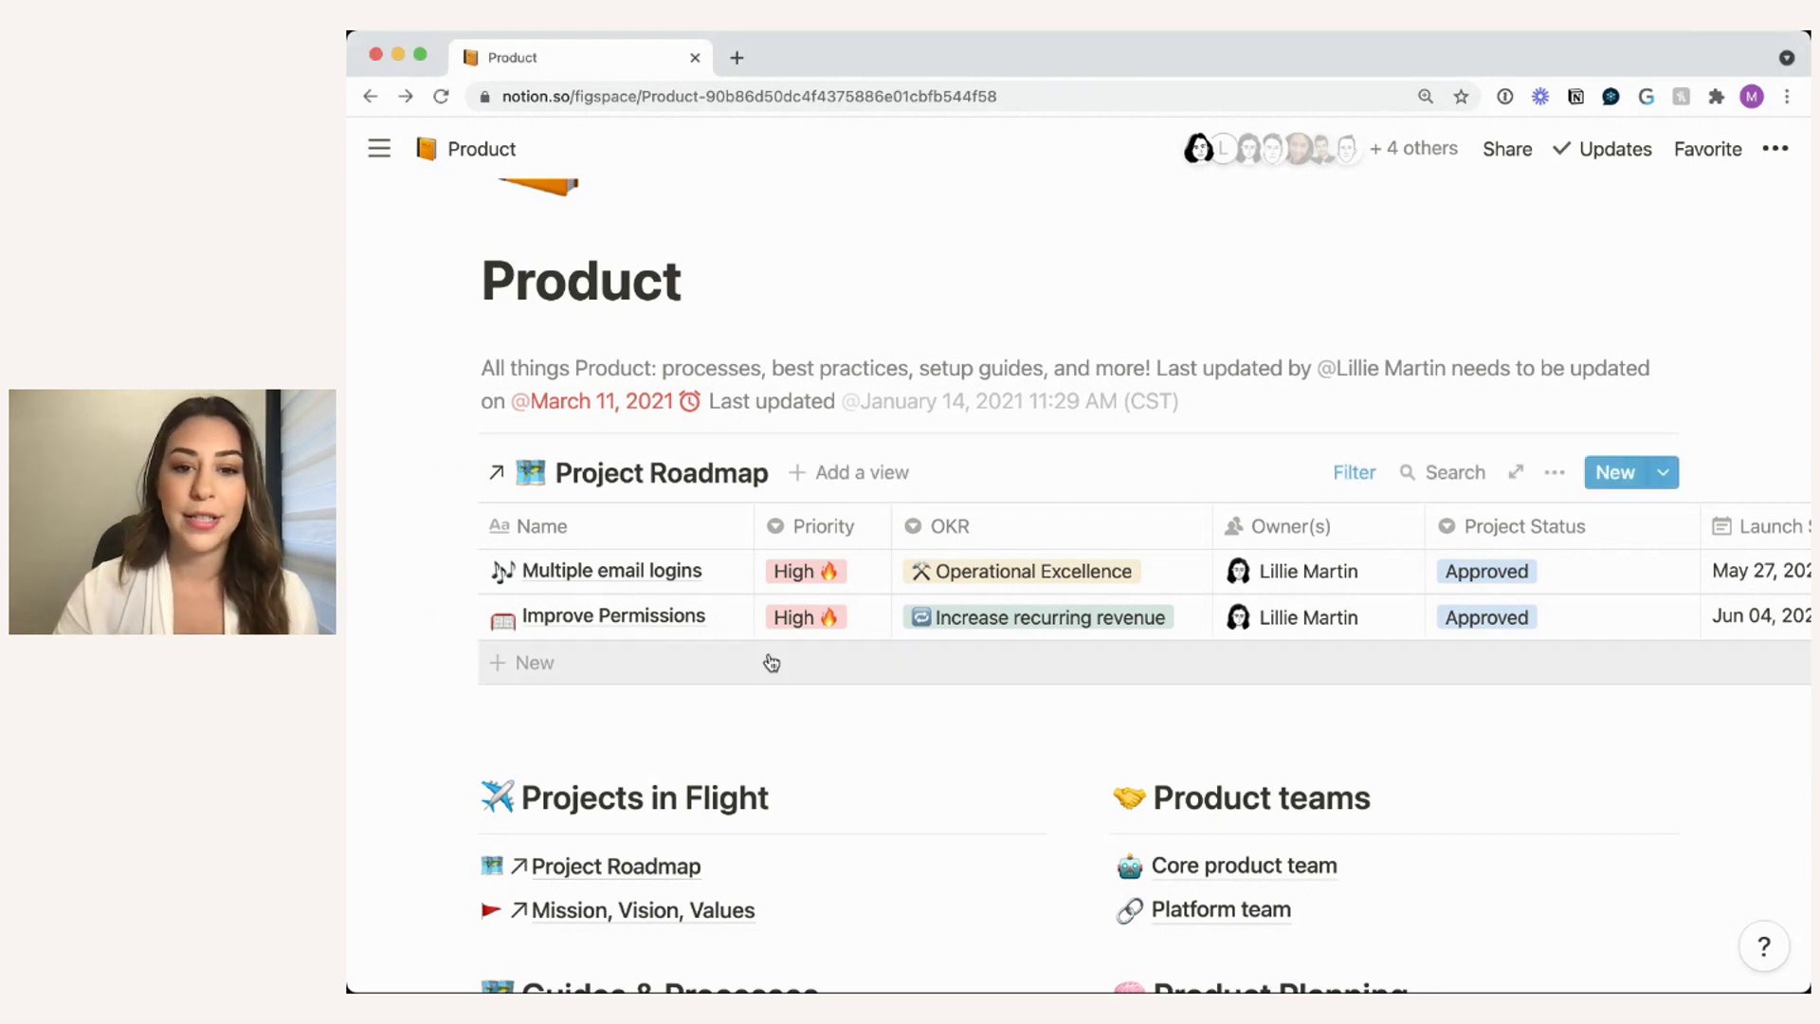
scroll(770, 655, down, 5)
scroll(772, 663, down, 4)
click(1147, 519)
scroll(1004, 719, down, 2)
click(677, 698)
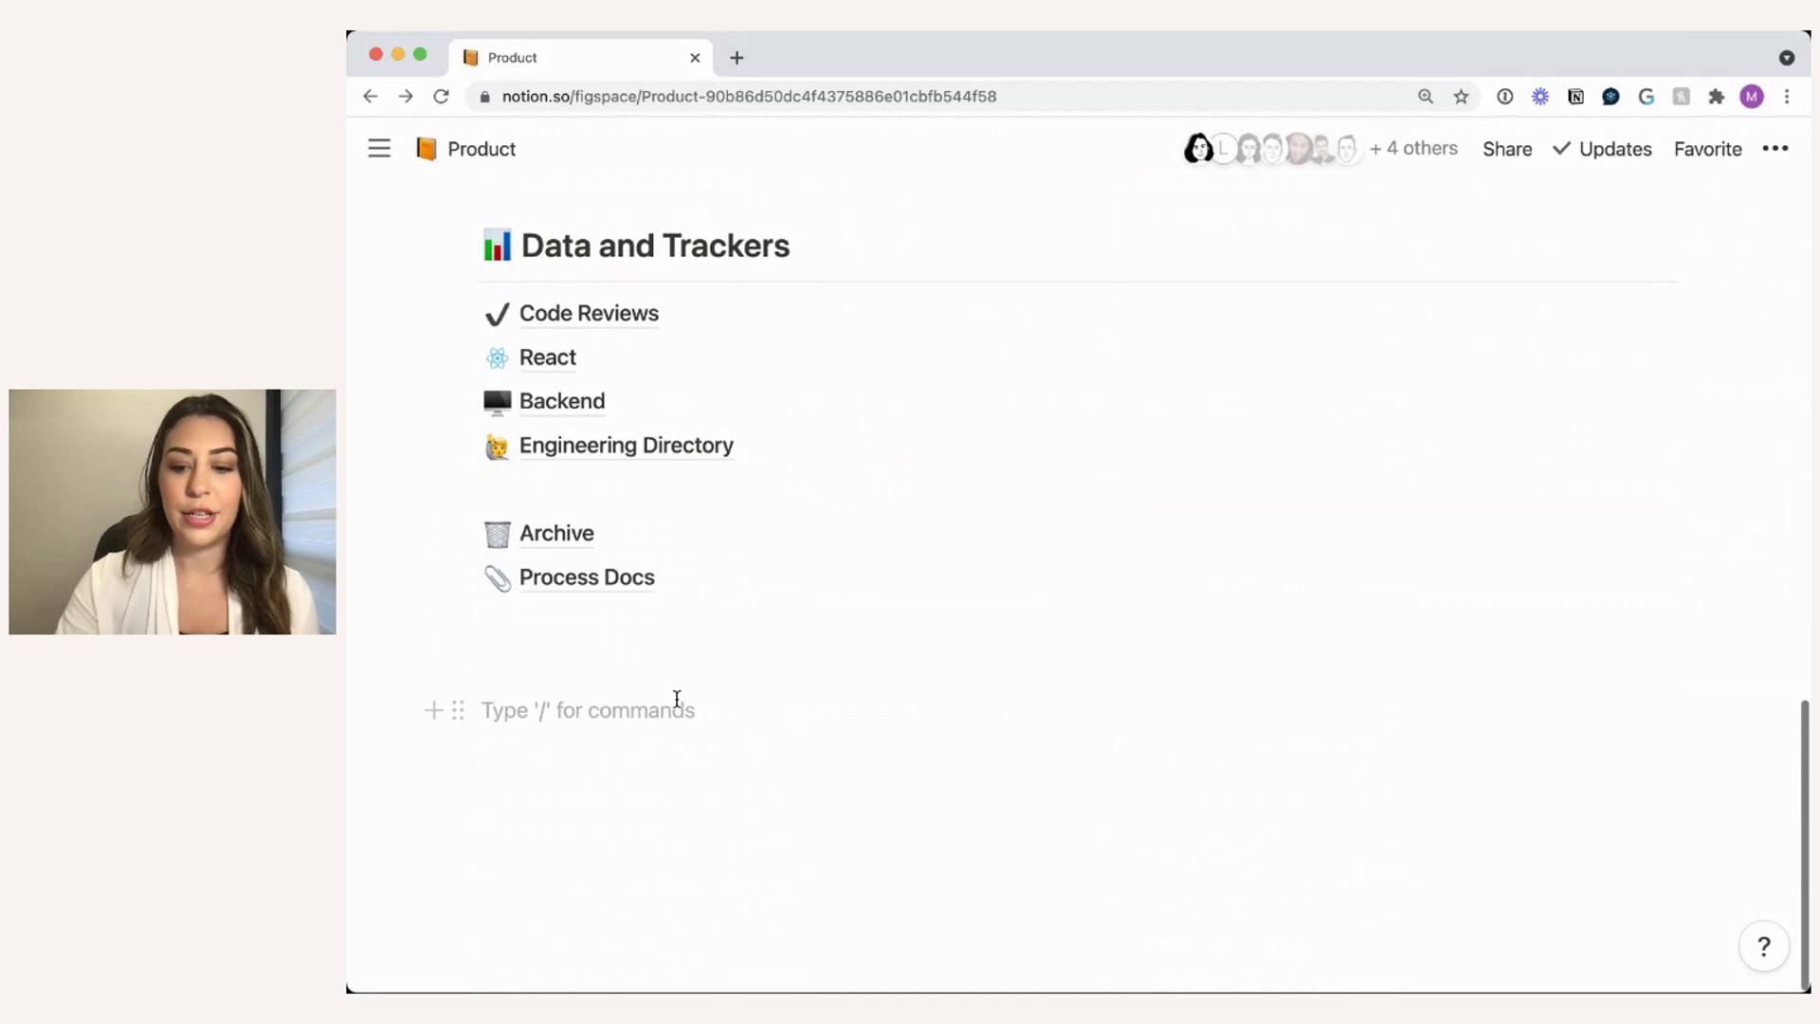
text(/lin)
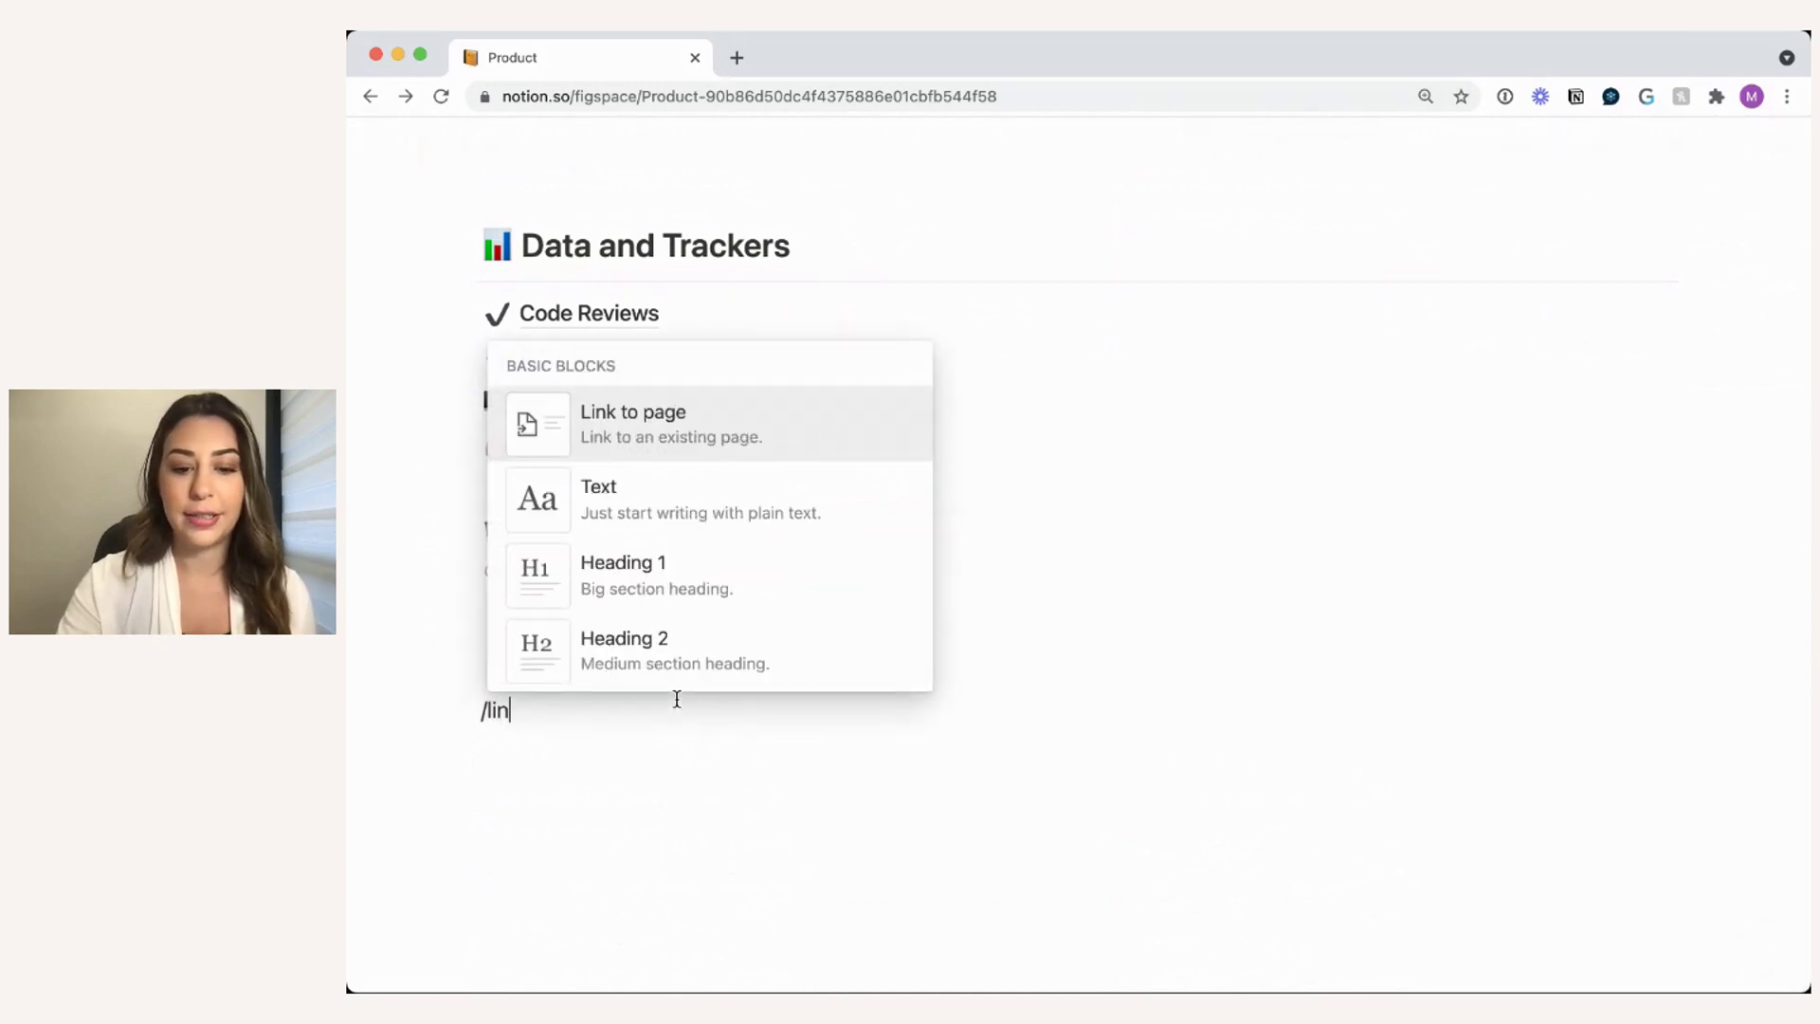
text(ked)
click(666, 422)
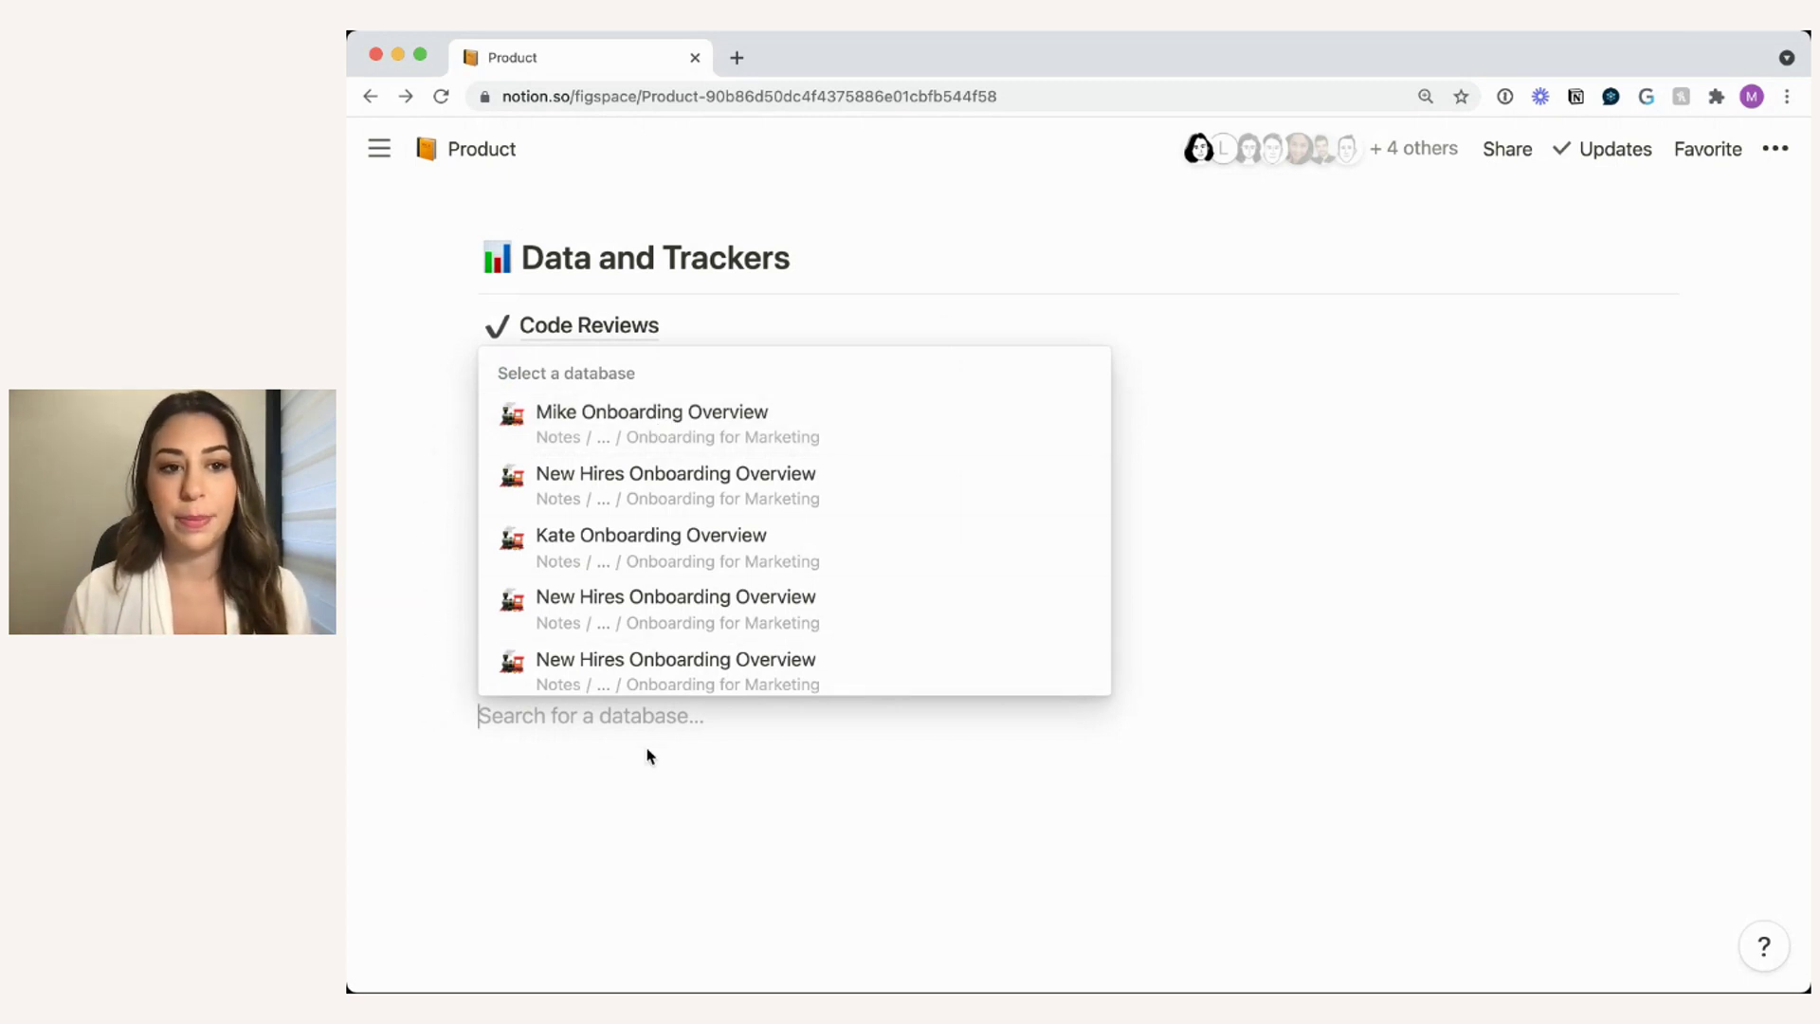
click(1434, 435)
text(/)
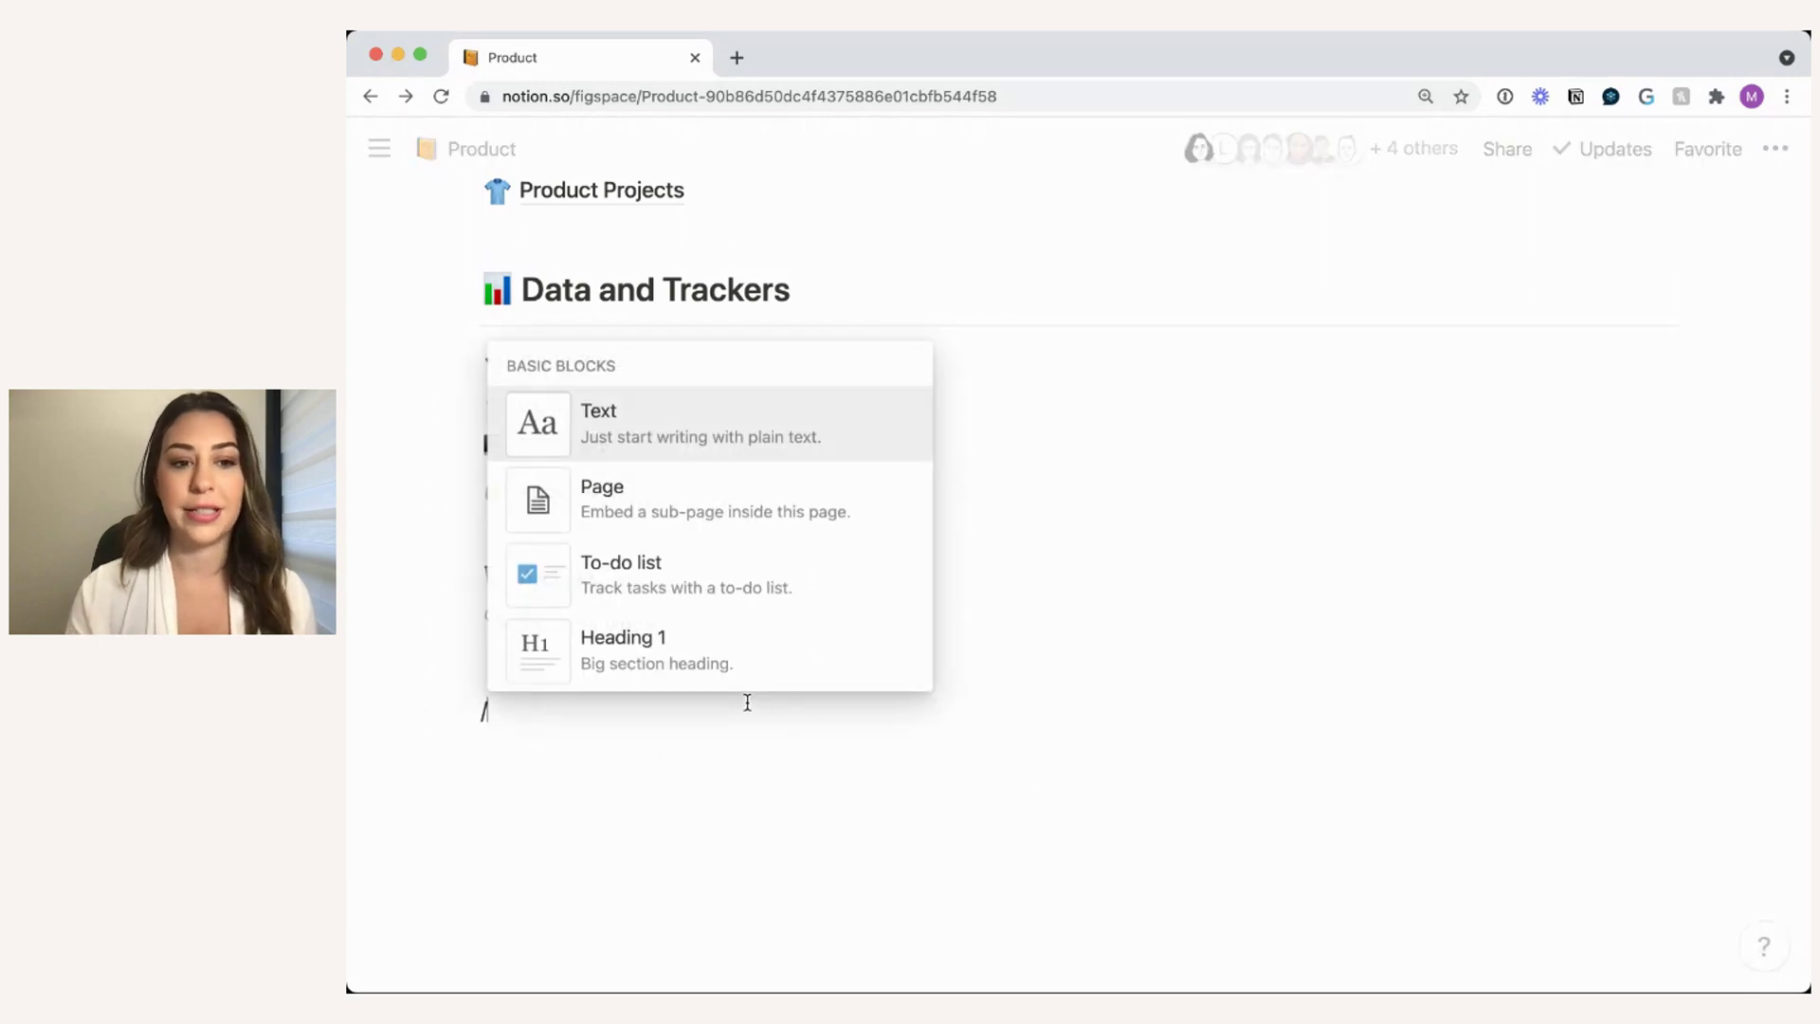
key(Escape)
scroll(1214, 670, up, 15)
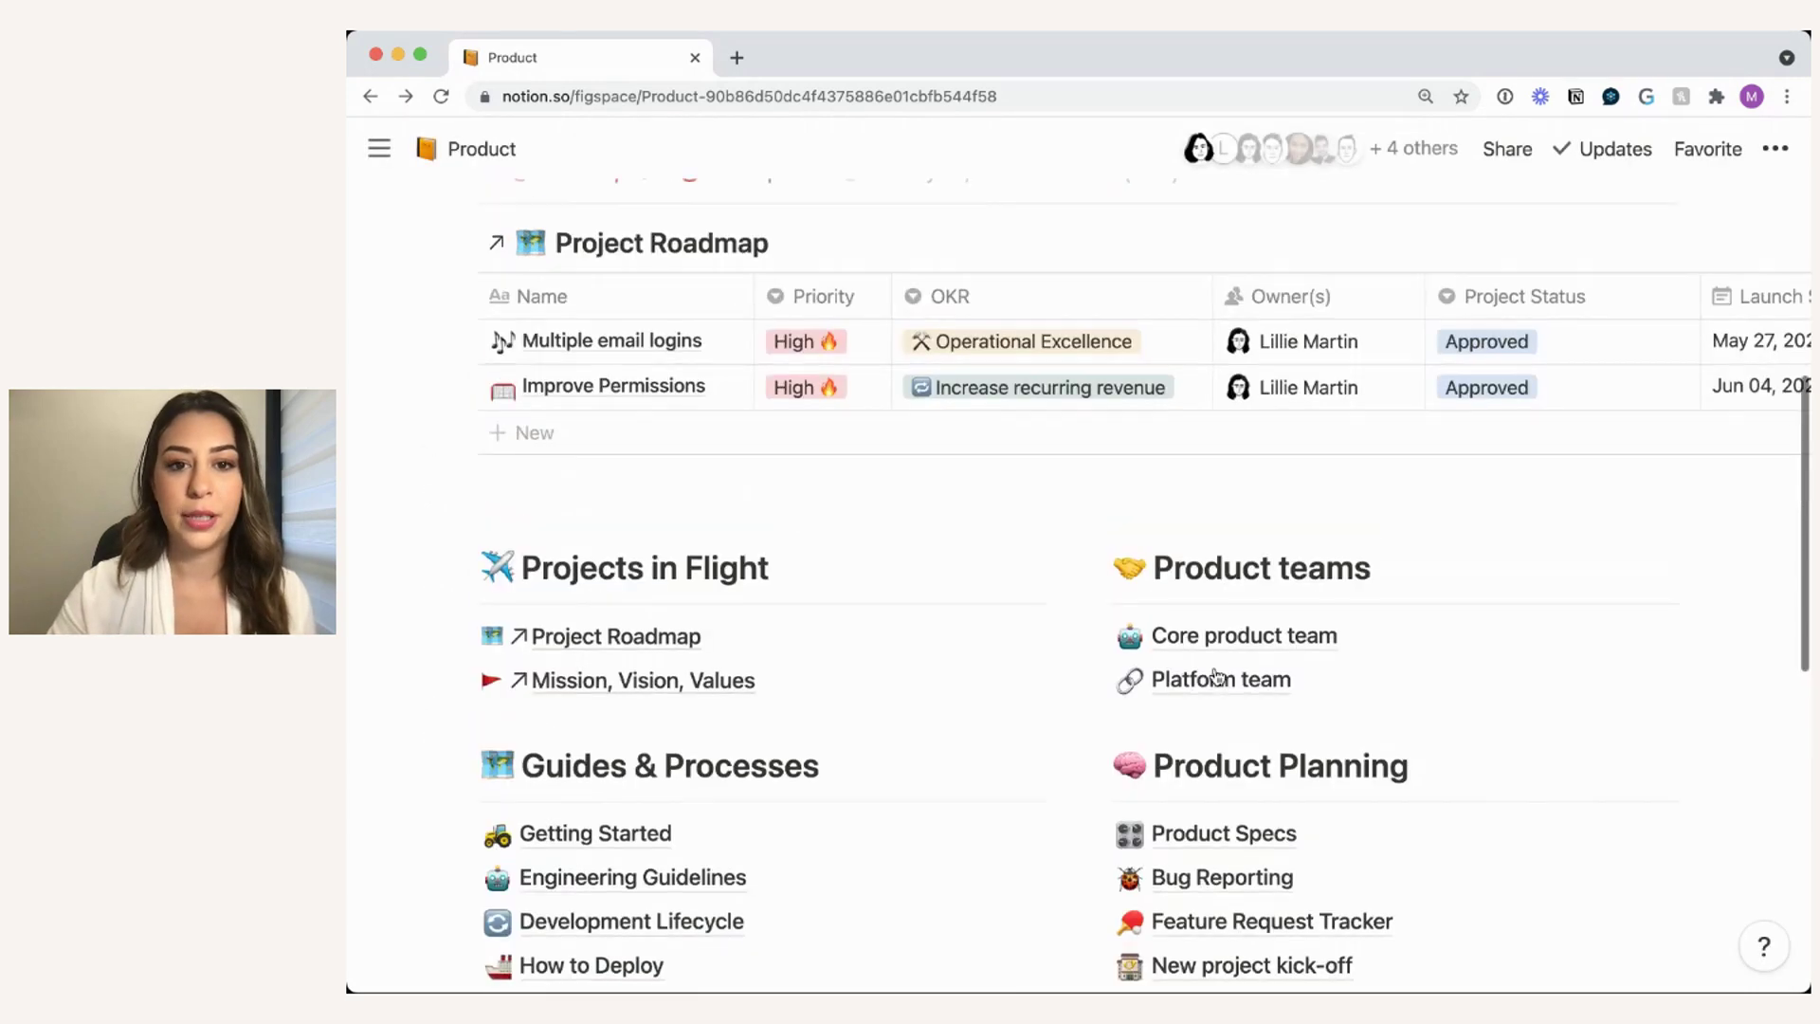